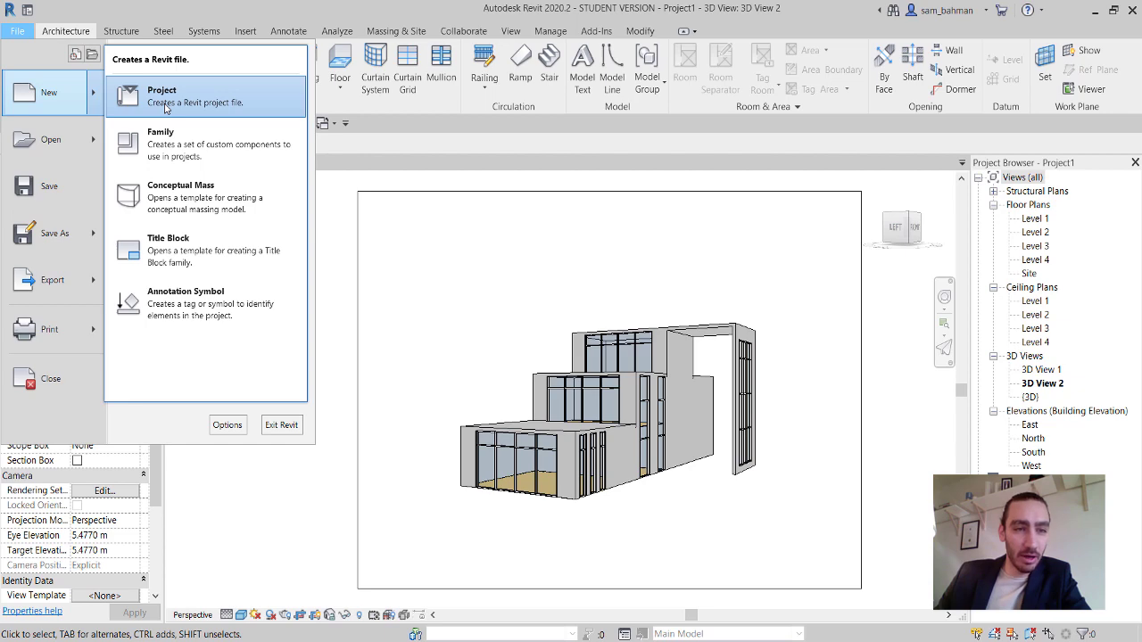
Create a new project from the Architecture template.
{"action": "left_click", "coordinate": [165, 108]}
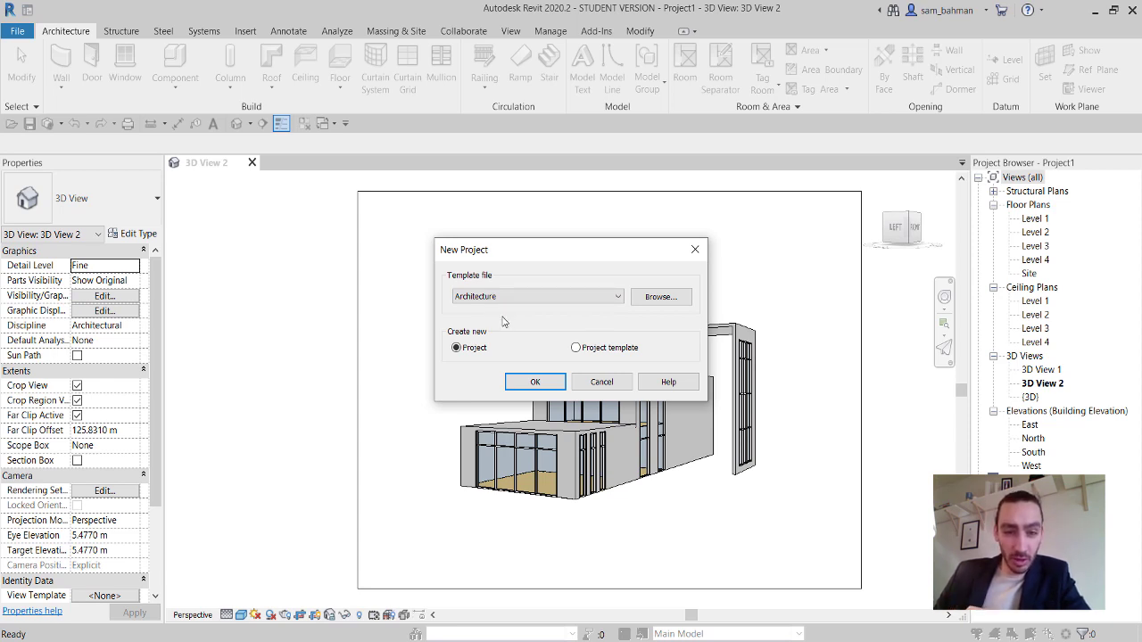
{"action": "left_click", "coordinate": [525, 380]}
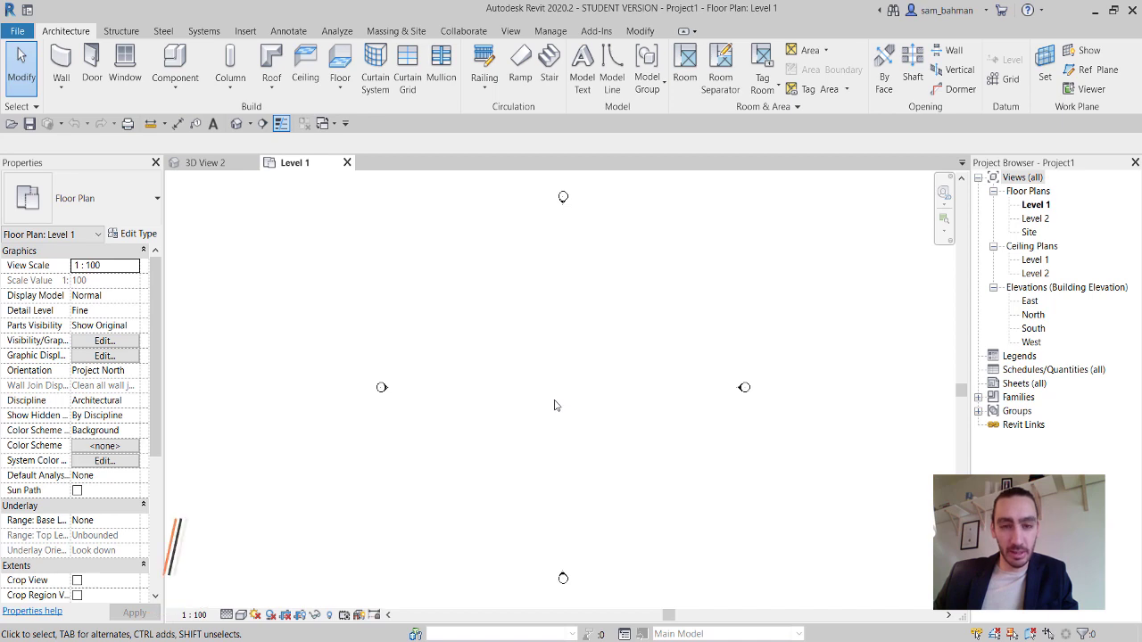
Set the project's length units to meters with 2 decimal places and the m unit symbol.
{"action": "key", "text": "u"}
{"action": "key", "text": "n"}
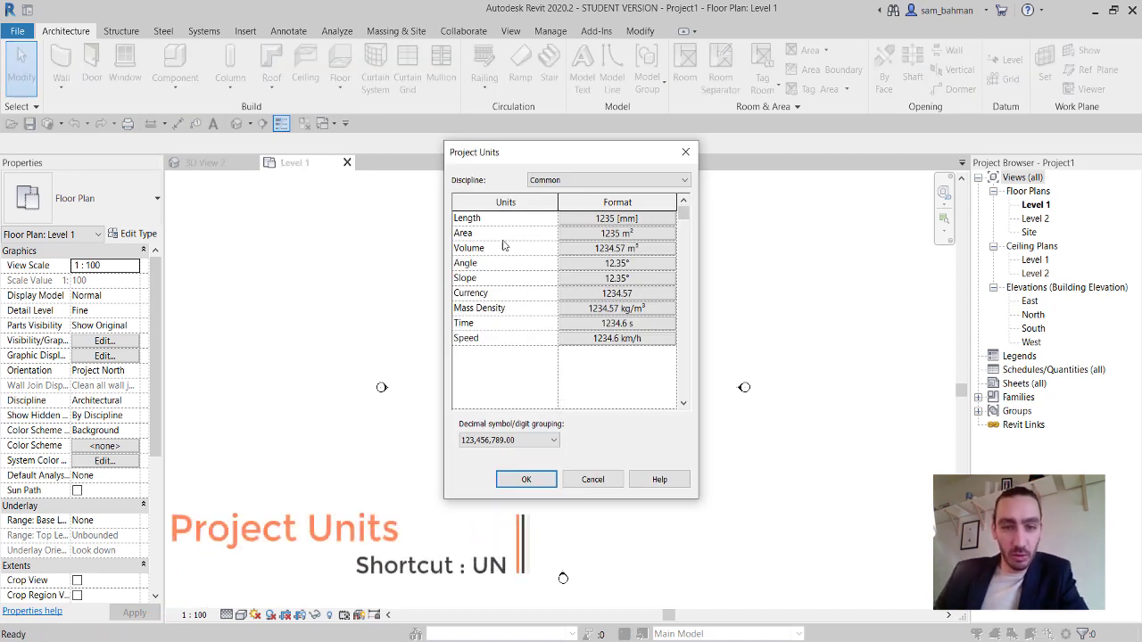
{"action": "left_click", "coordinate": [627, 223]}
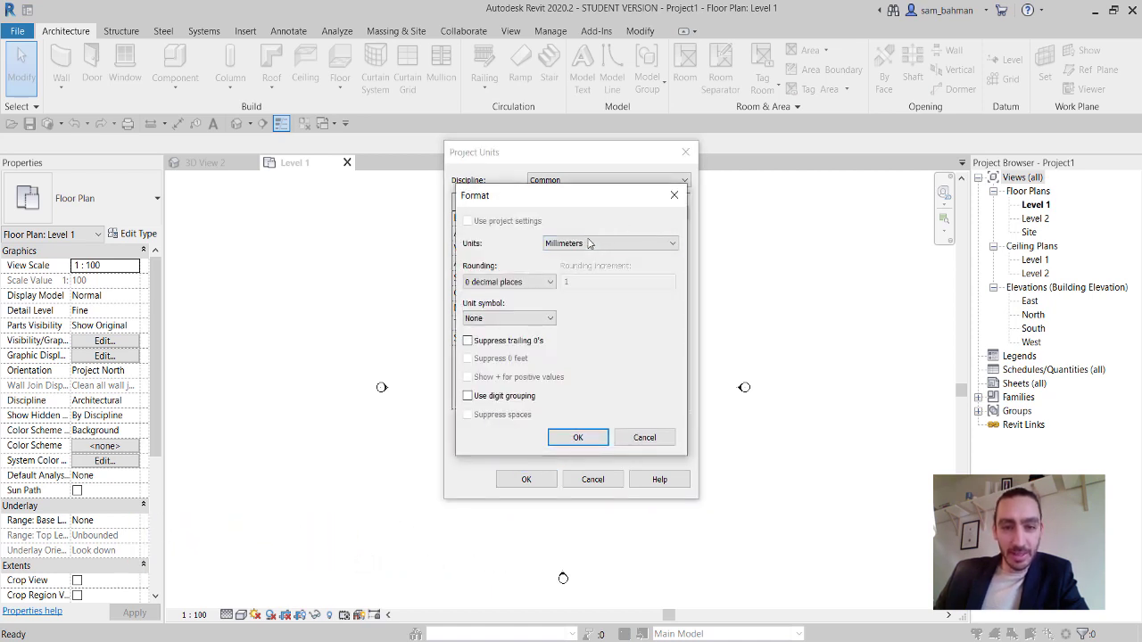
{"action": "left_click", "coordinate": [578, 244]}
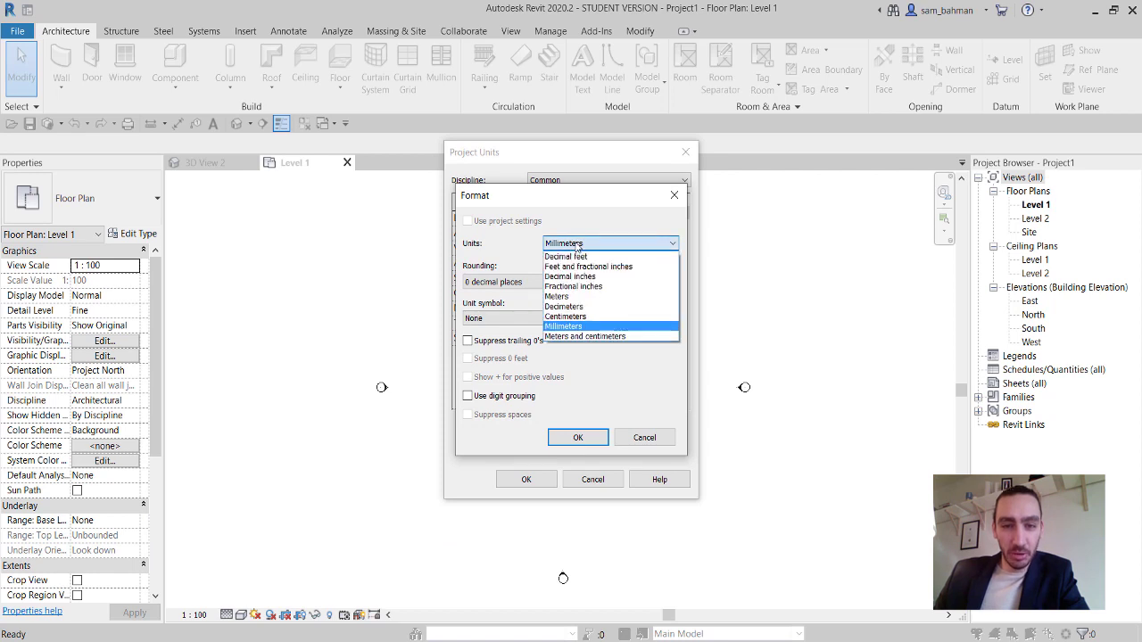
{"action": "left_click", "coordinate": [563, 296]}
{"action": "left_click", "coordinate": [525, 283]}
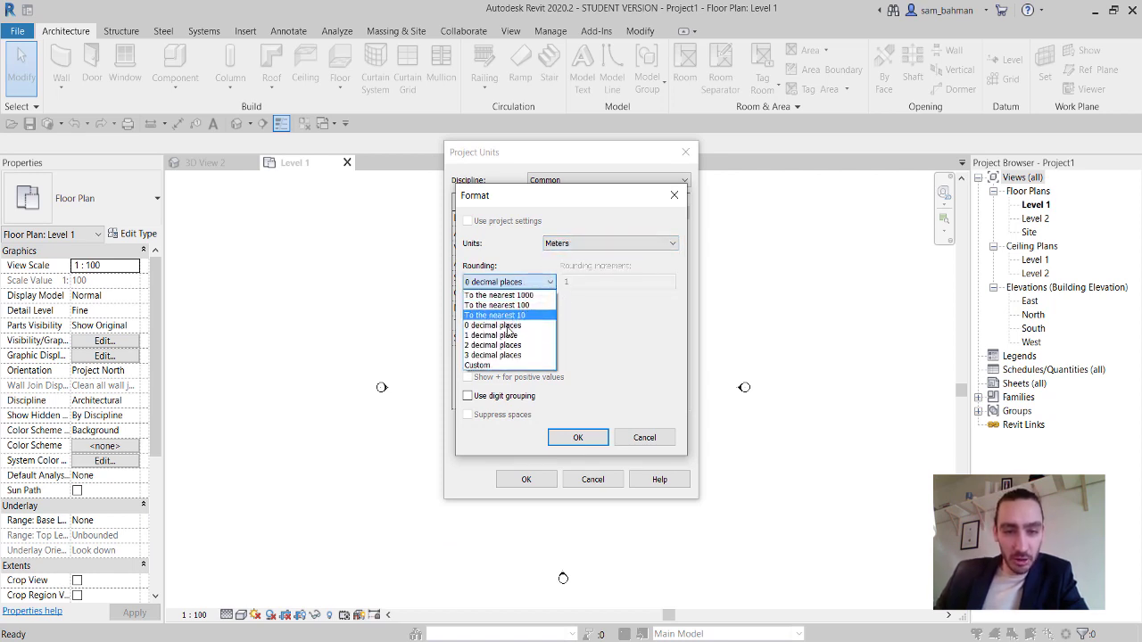
{"action": "left_click", "coordinate": [501, 350]}
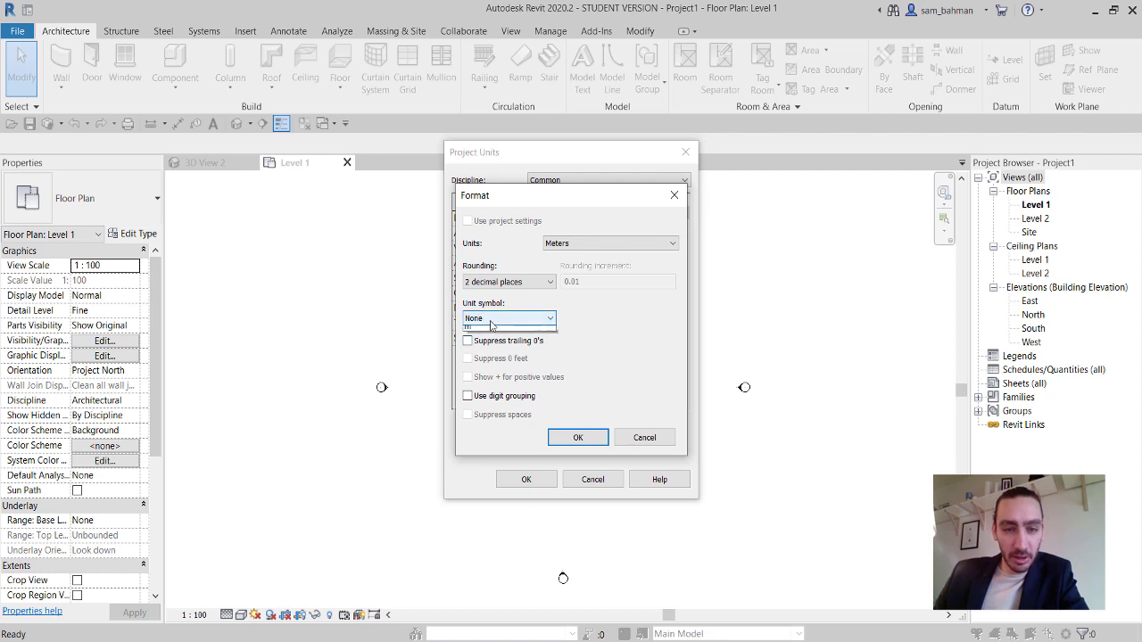
{"action": "left_click", "coordinate": [488, 321]}
{"action": "left_click", "coordinate": [498, 343]}
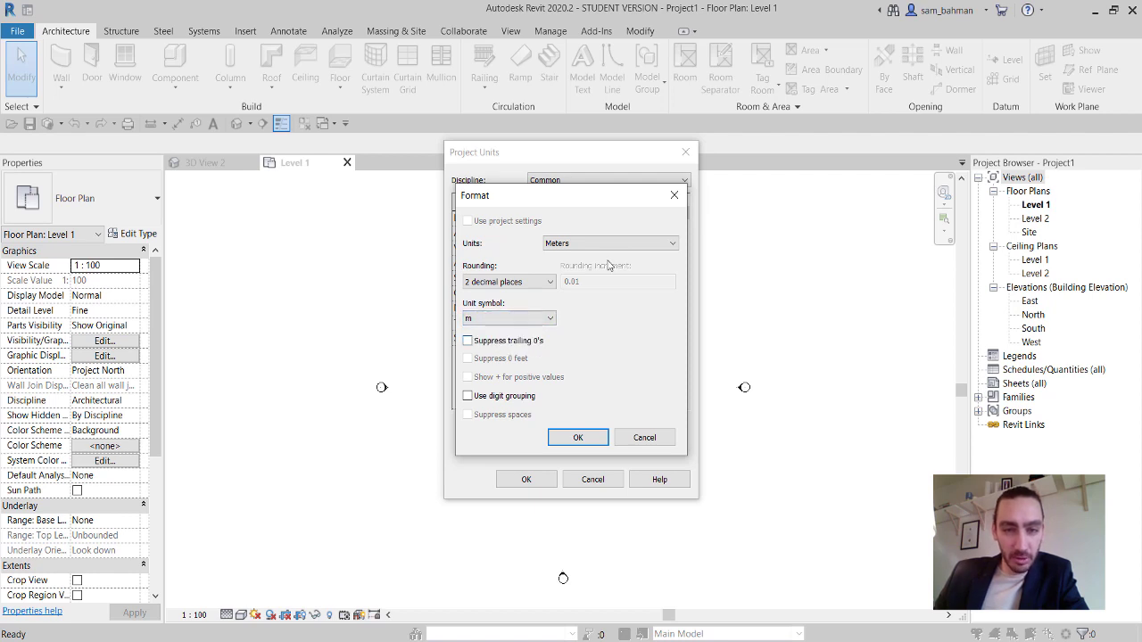
{"action": "left_click", "coordinate": [578, 438]}
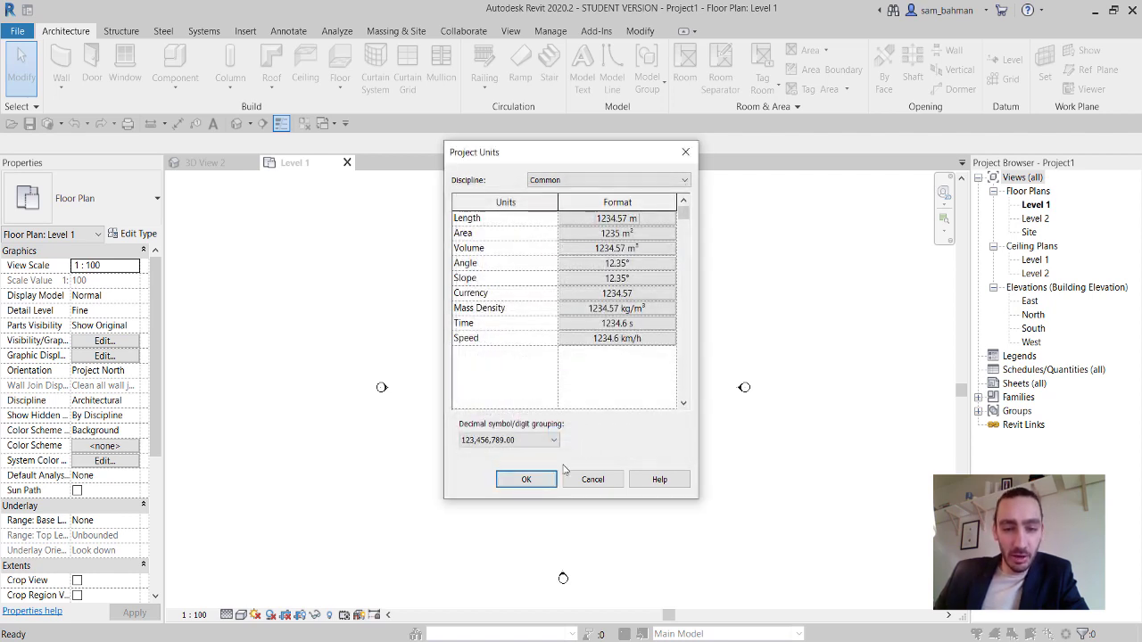
{"action": "left_click", "coordinate": [524, 479]}
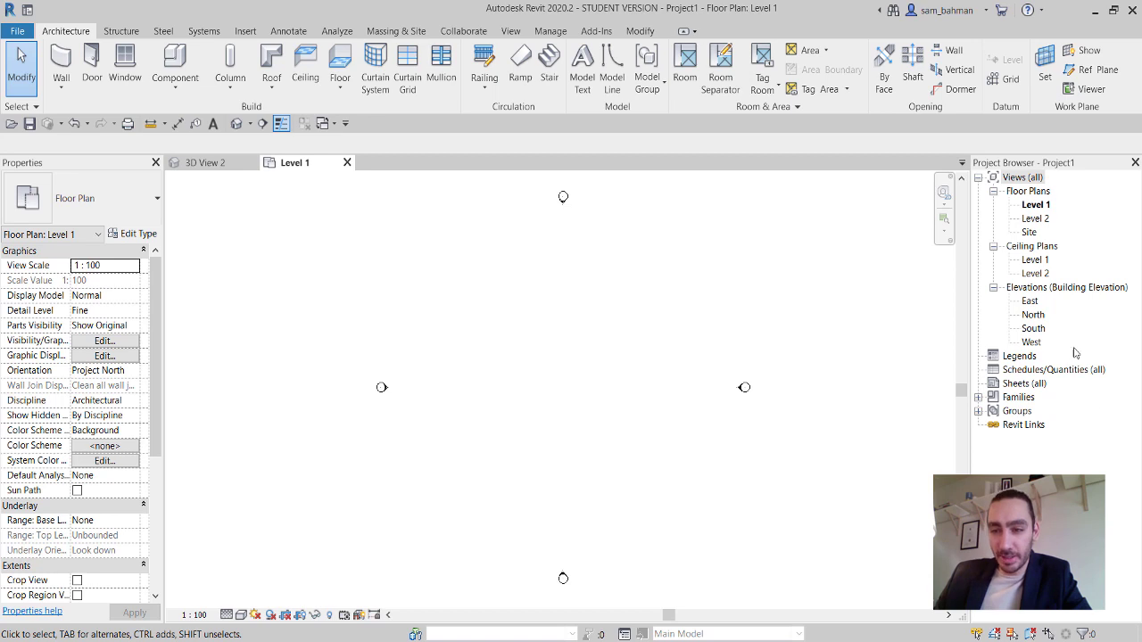
Open the new project's North elevation and compare its levels with the finished house's North elevation.
{"action": "double_click", "coordinate": [1035, 316]}
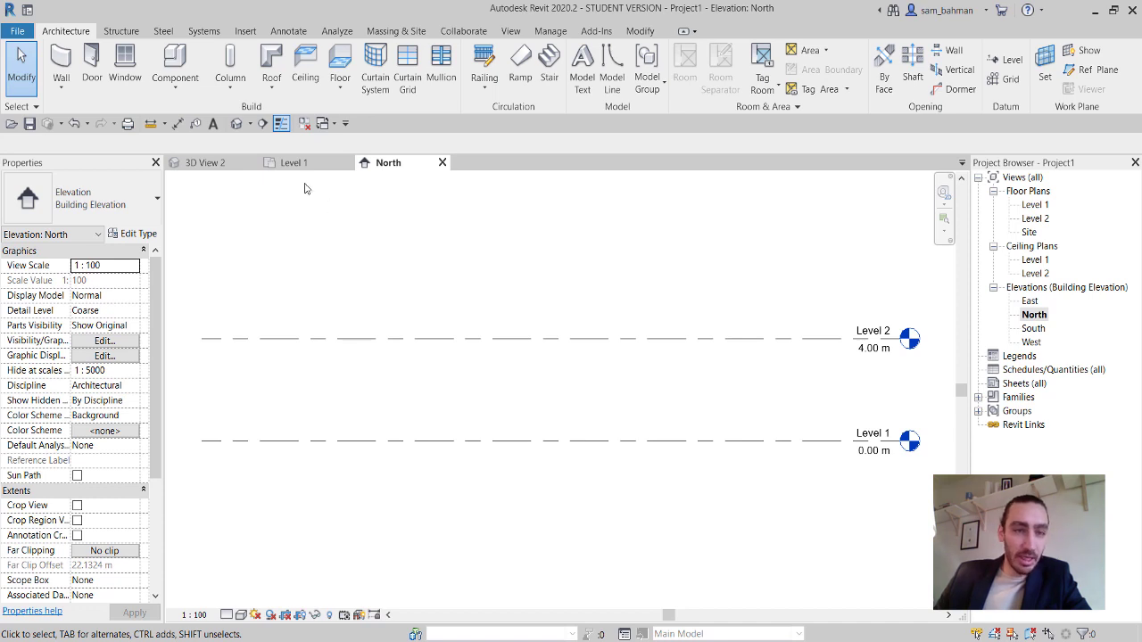
{"action": "left_click", "coordinate": [216, 166]}
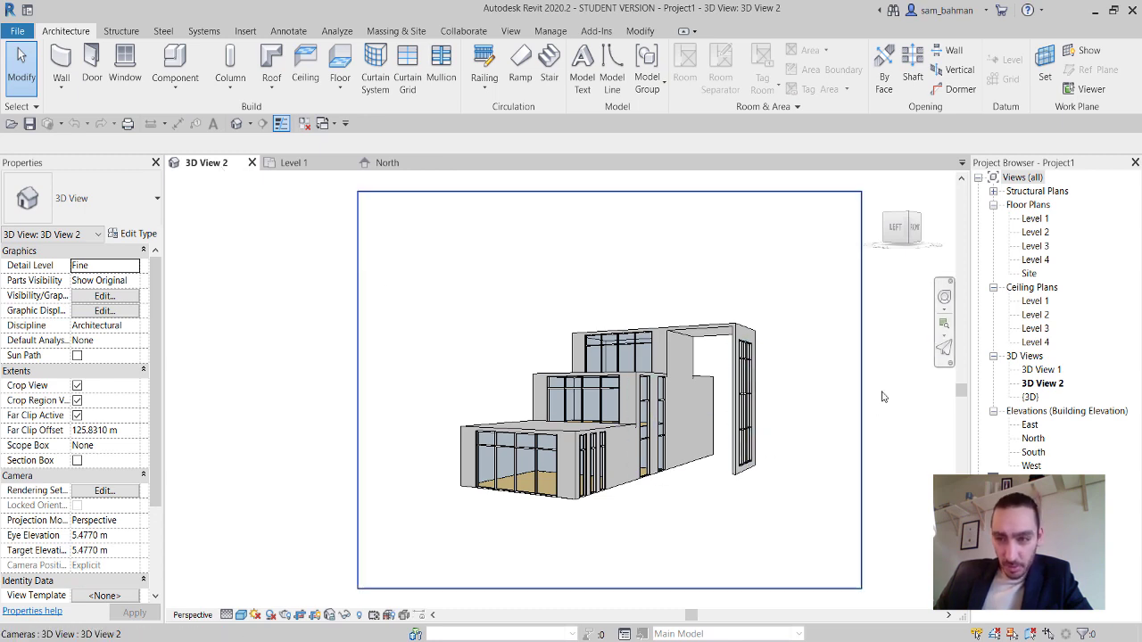
{"action": "double_click", "coordinate": [1033, 438]}
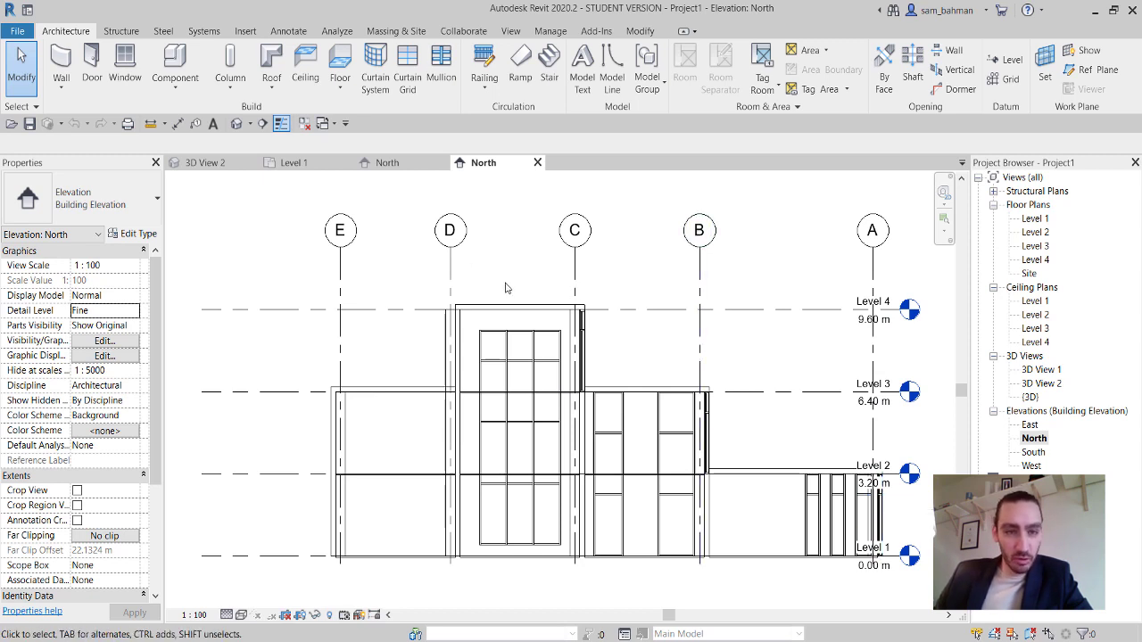
{"action": "left_click", "coordinate": [390, 164]}
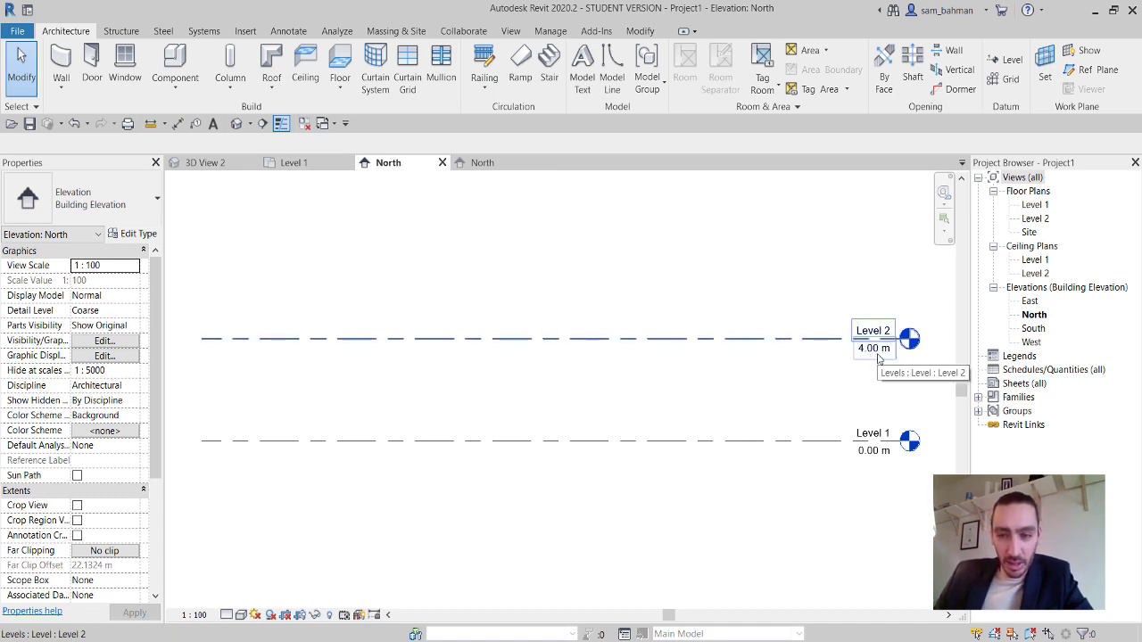
Set the elevation of Level 2 to 3.20 m in the new project's North elevation.
{"action": "double_click", "coordinate": [874, 349]}
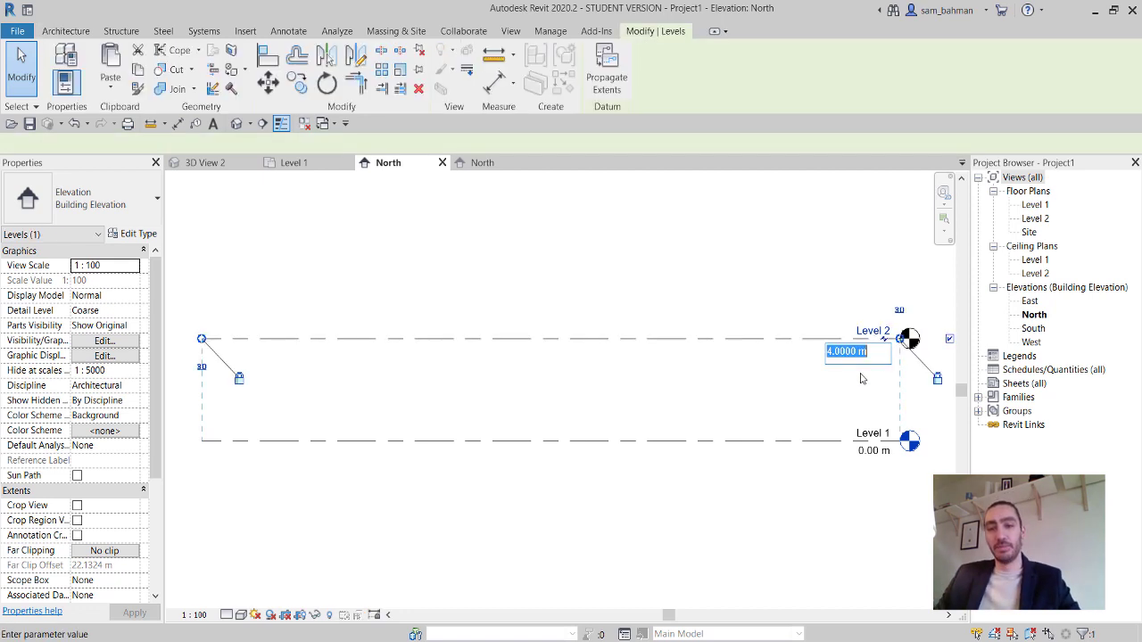
{"action": "type", "text": "3."}
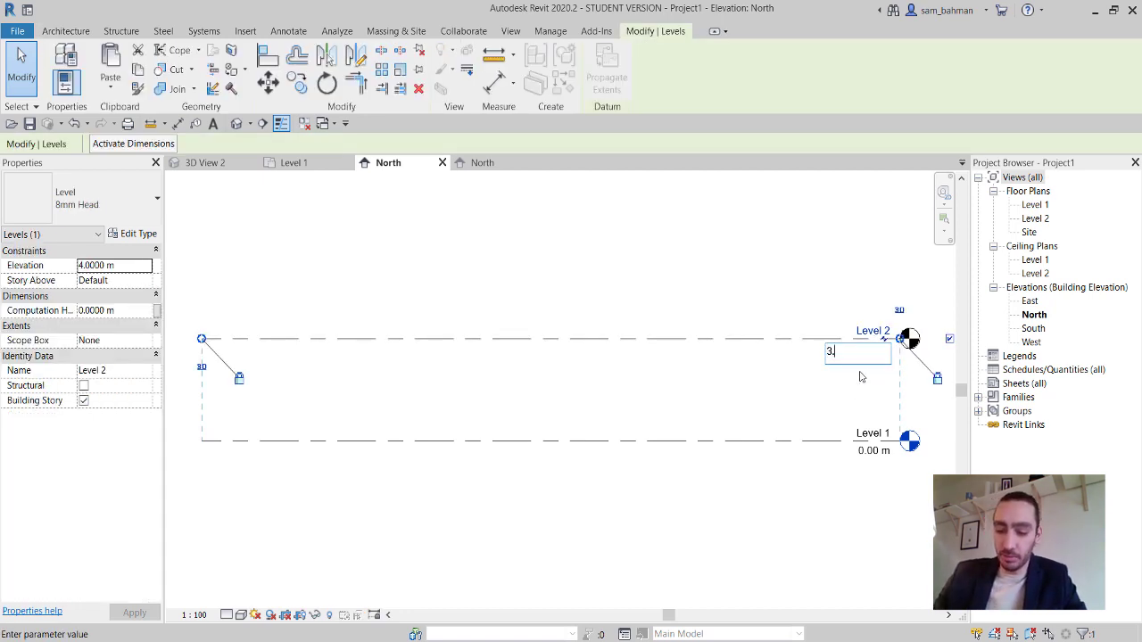
{"action": "type", "text": "20"}
{"action": "key", "text": "Return"}
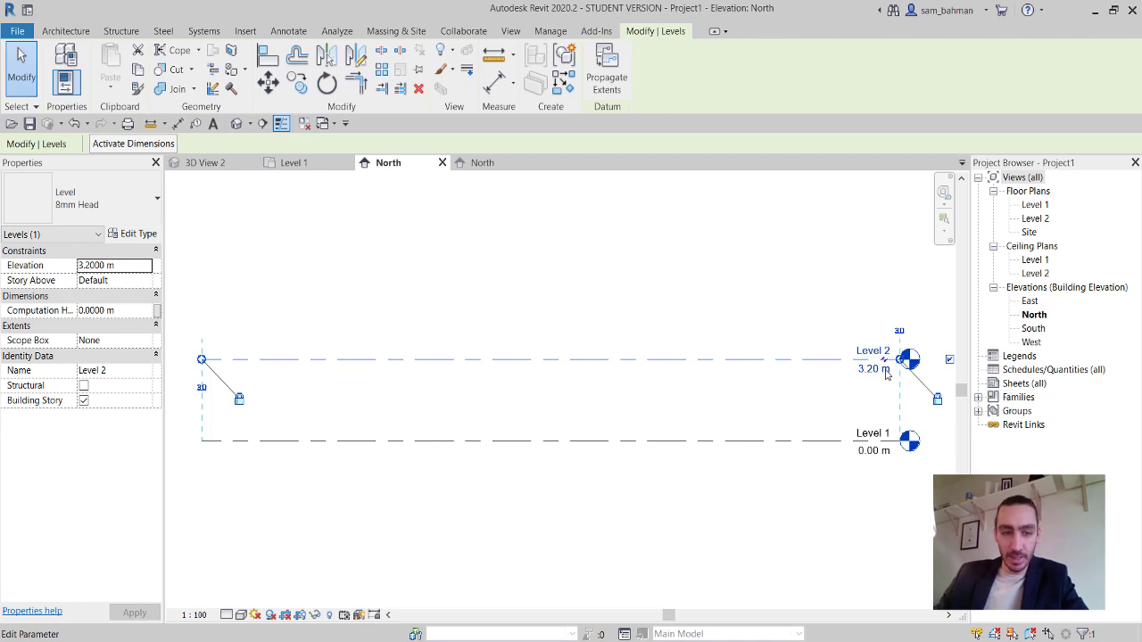
{"action": "left_click", "coordinate": [789, 294]}
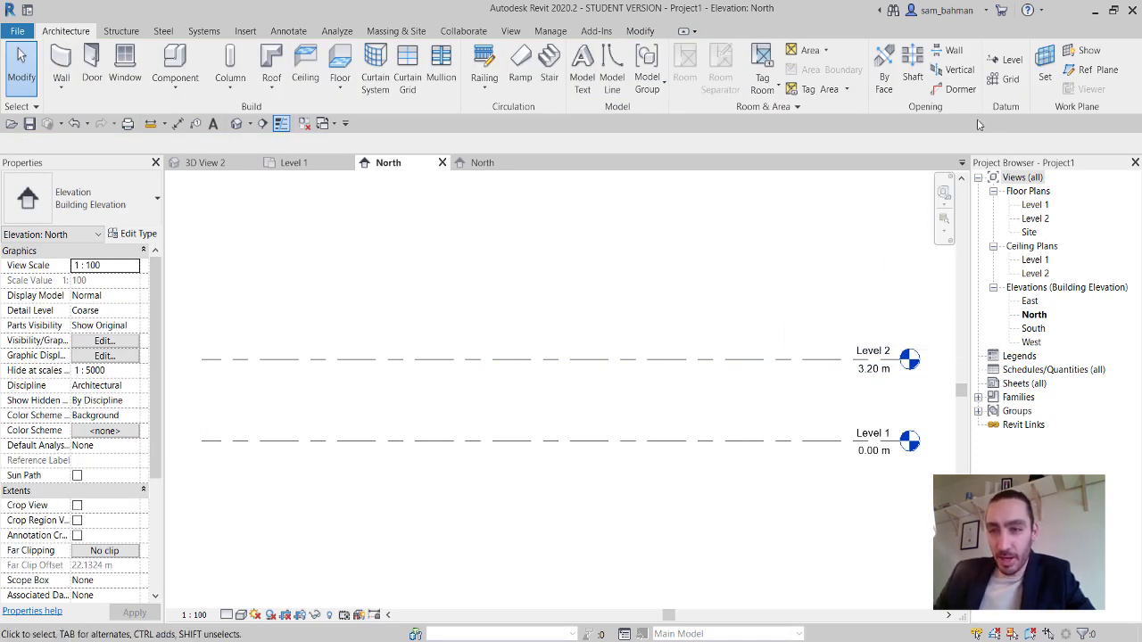
Add two more levels above Level 2 using Pick Lines with a 3.20 m offset, each based on the level below.
{"action": "left_click", "coordinate": [1010, 67]}
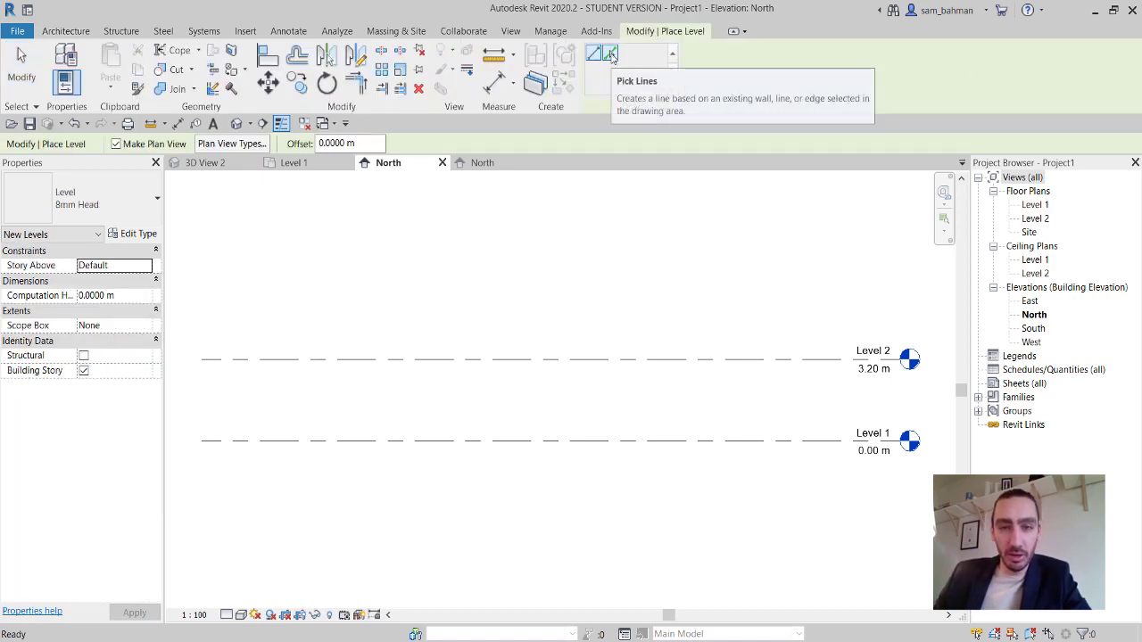
{"action": "left_click", "coordinate": [612, 56]}
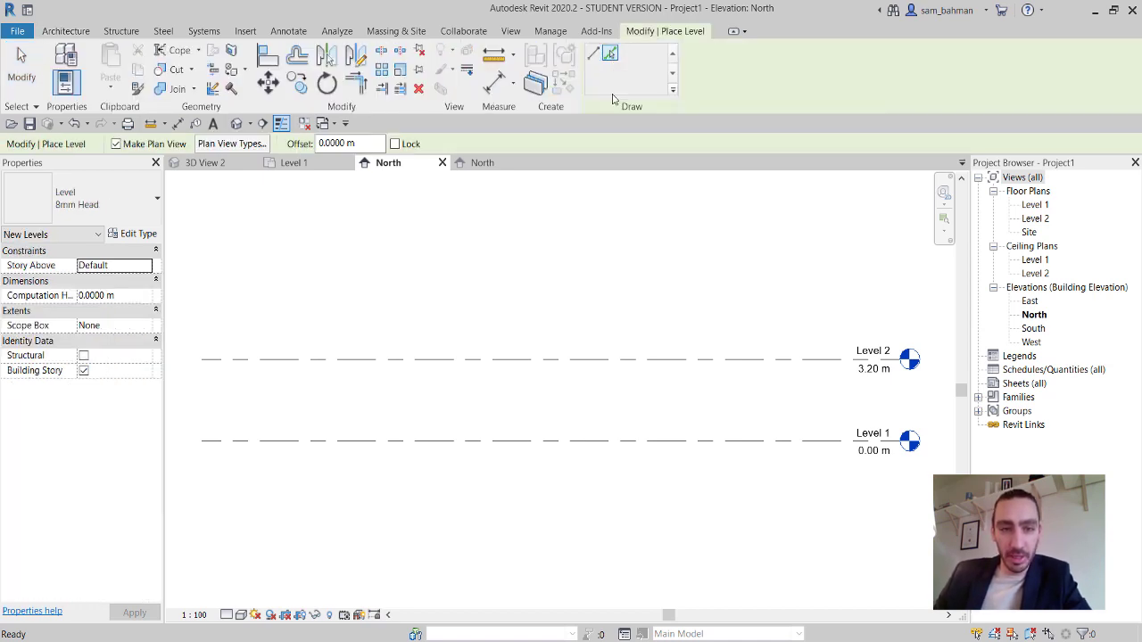
{"action": "left_click", "coordinate": [364, 143]}
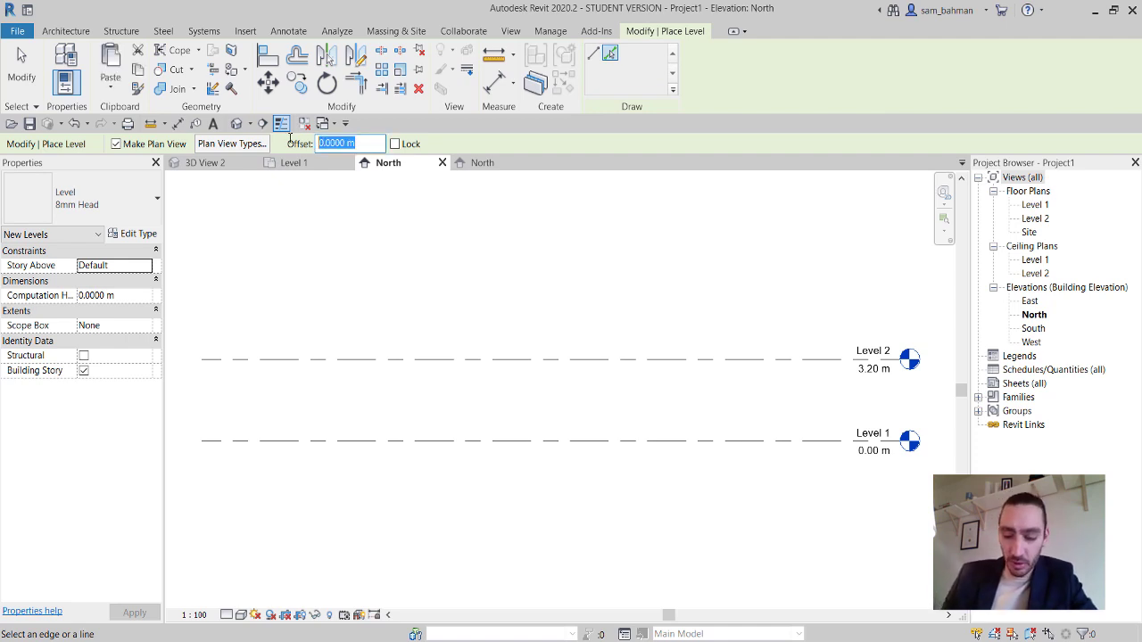
{"action": "type", "text": "3.20"}
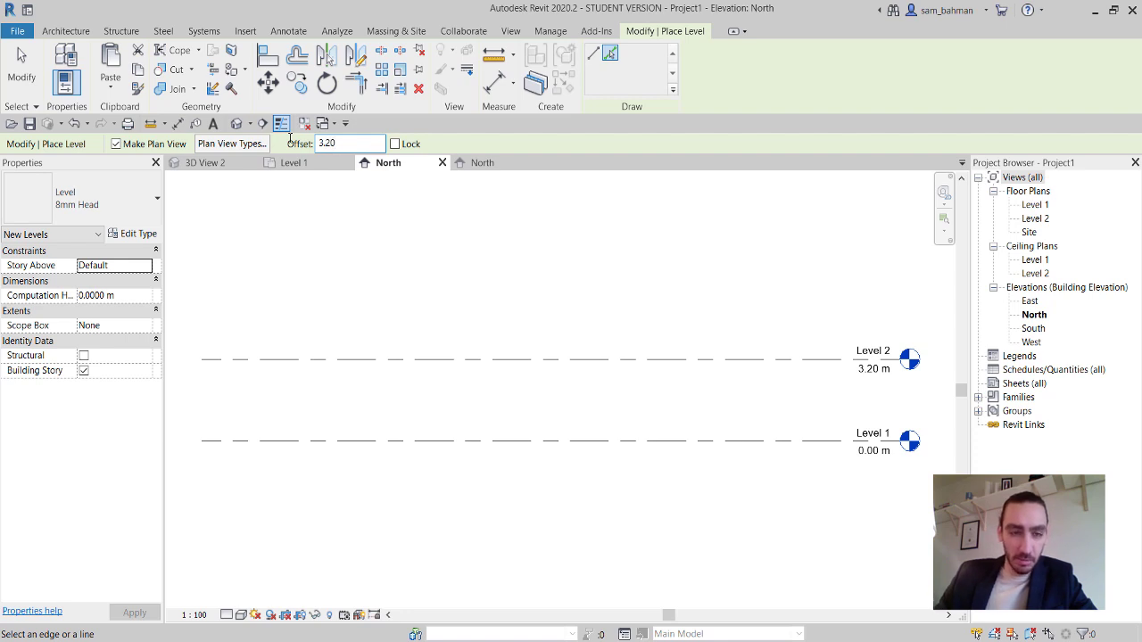
{"action": "key", "text": "Return"}
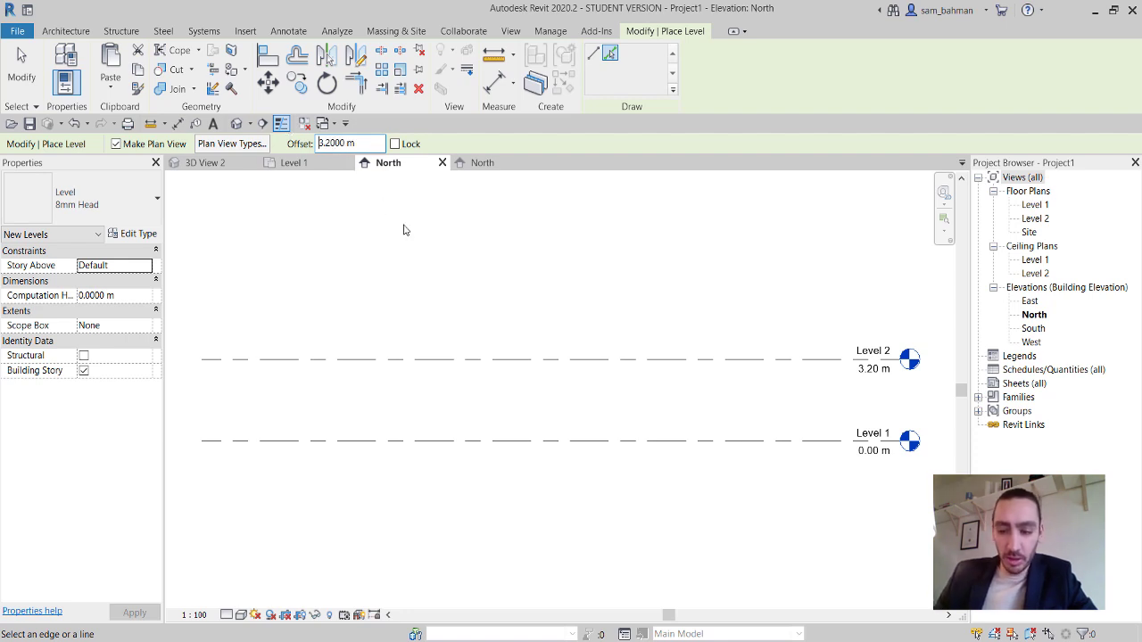
{"action": "left_click", "coordinate": [545, 355]}
{"action": "middle_click_drag", "start_coordinate": [549, 363], "coordinate": [503, 494]}
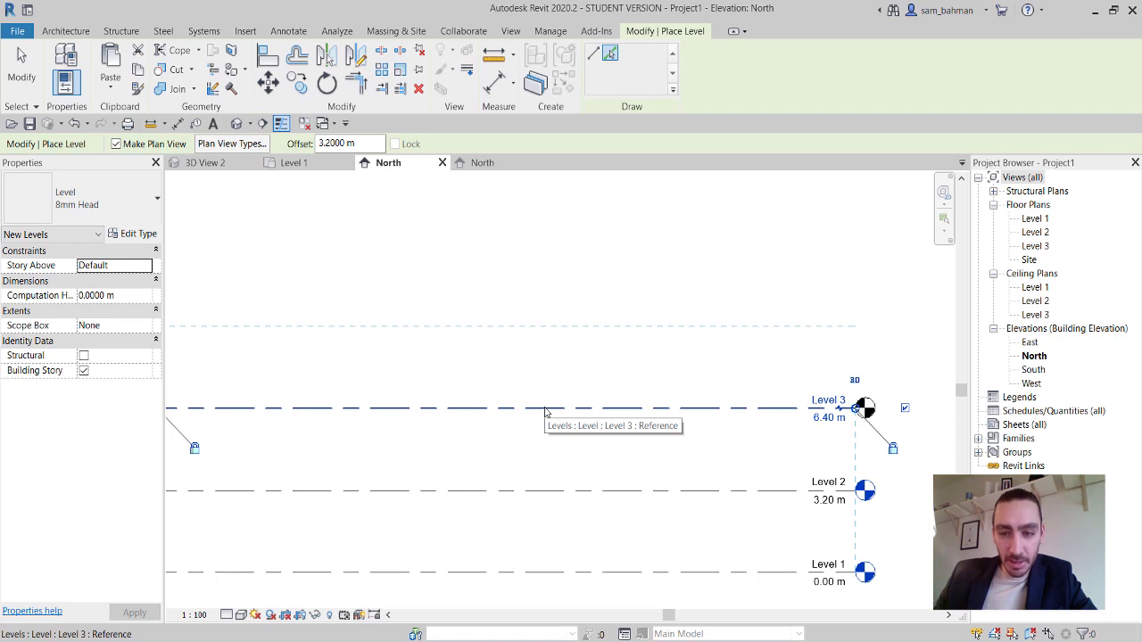
{"action": "left_click", "coordinate": [545, 411]}
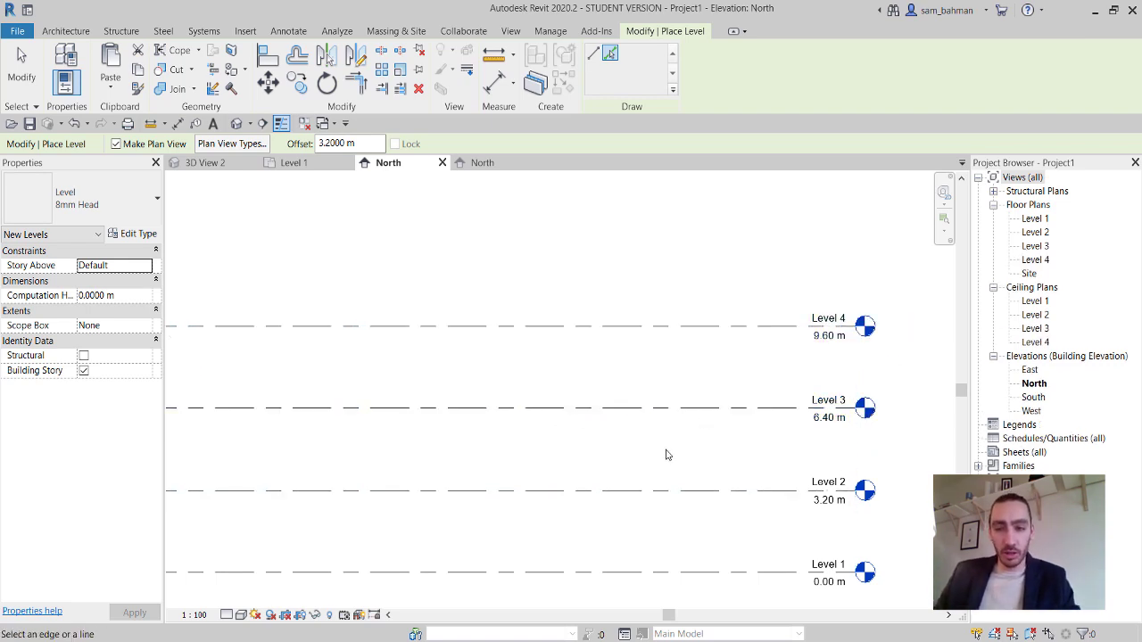
{"action": "middle_click_drag", "start_coordinate": [668, 454], "coordinate": [720, 406]}
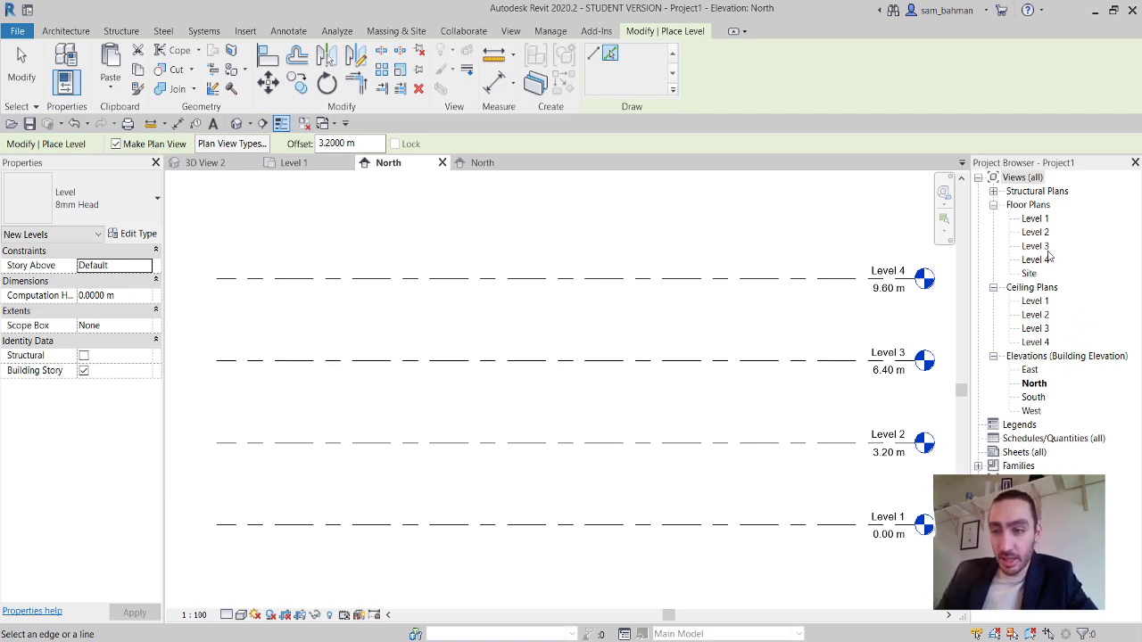
Open the new project's Level 1 floor plan, and view the finished house in its default 3D view.
{"action": "double_click", "coordinate": [1033, 218]}
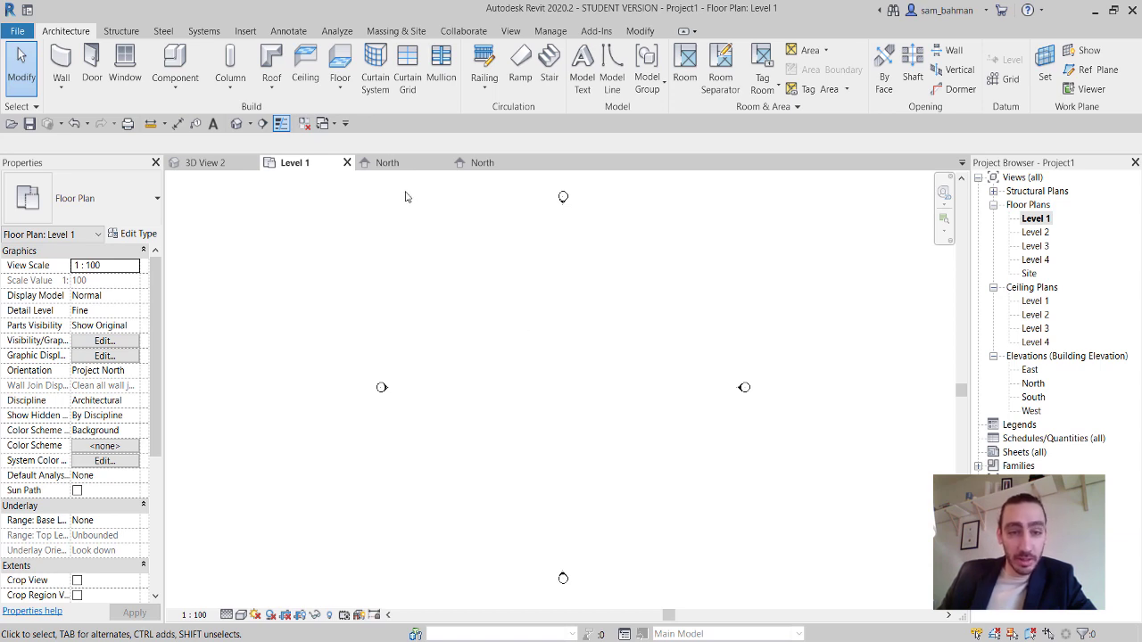
{"action": "left_click", "coordinate": [205, 162]}
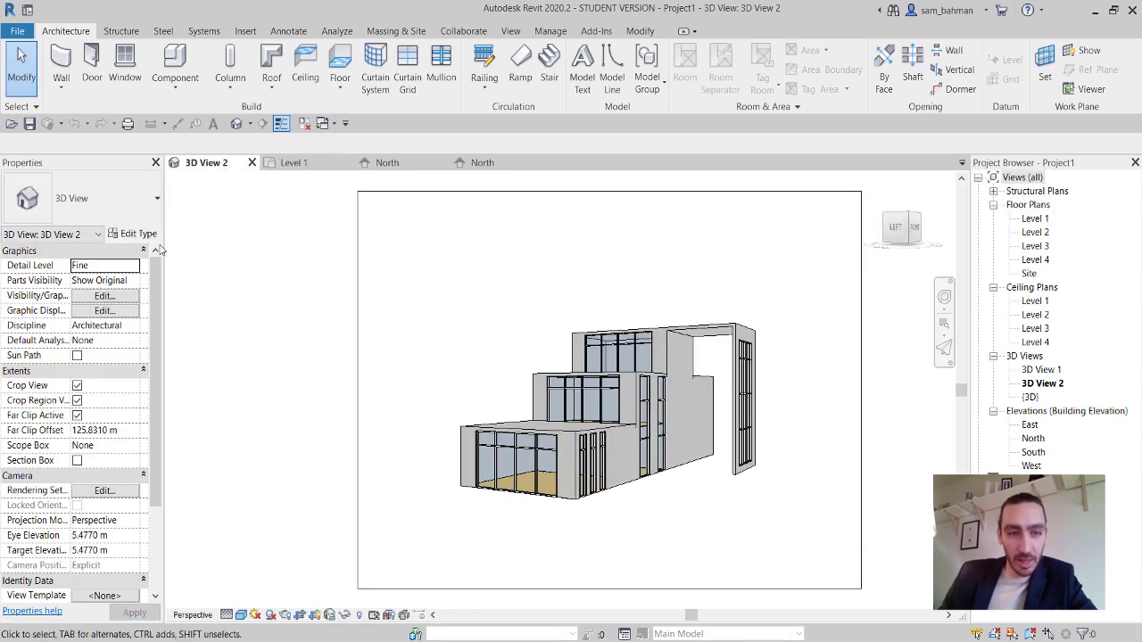
{"action": "left_click", "coordinate": [235, 124]}
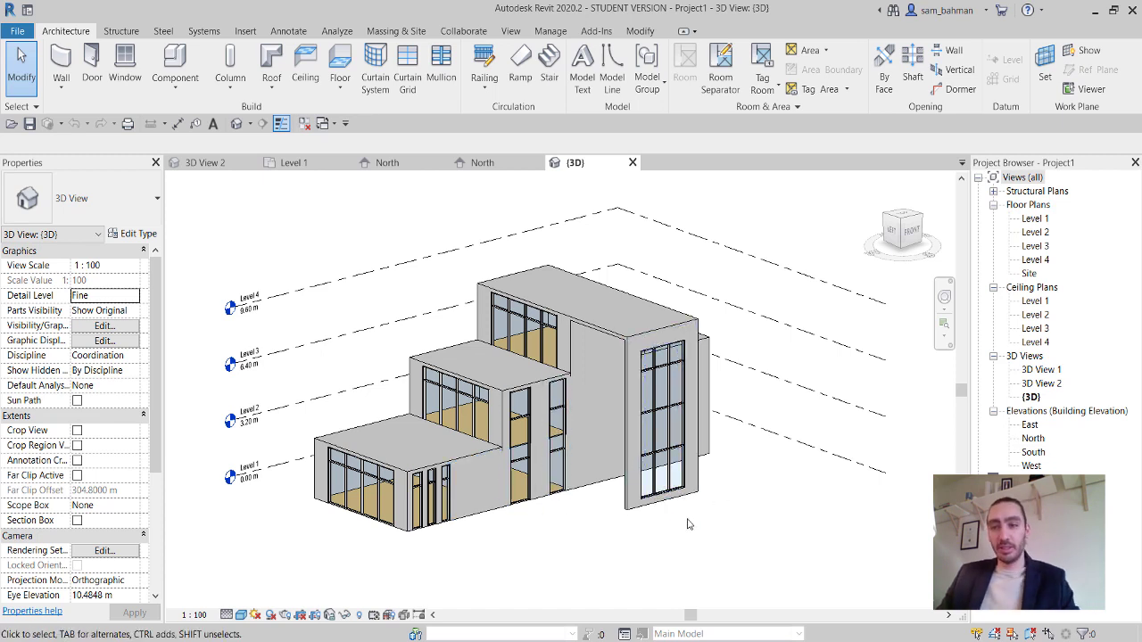
Examine the grid layout and dimensions in the finished house's Level 1 floor plan.
{"action": "double_click", "coordinate": [1034, 219]}
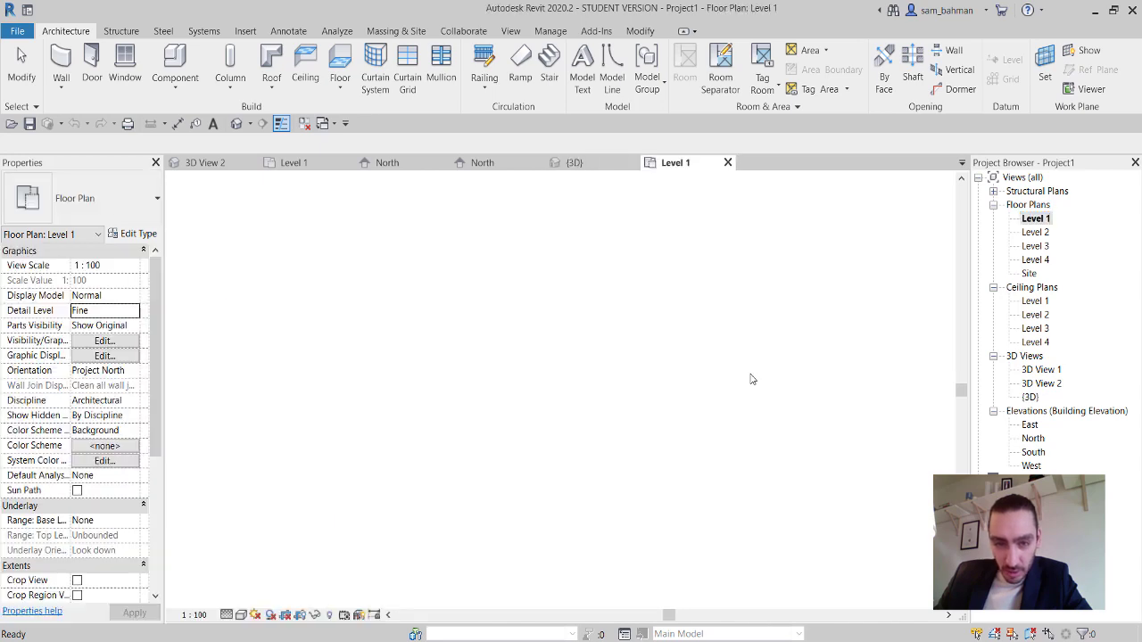
{"action": "scroll", "coordinate": [474, 401], "scroll_direction": "up", "scroll_amount": 5}
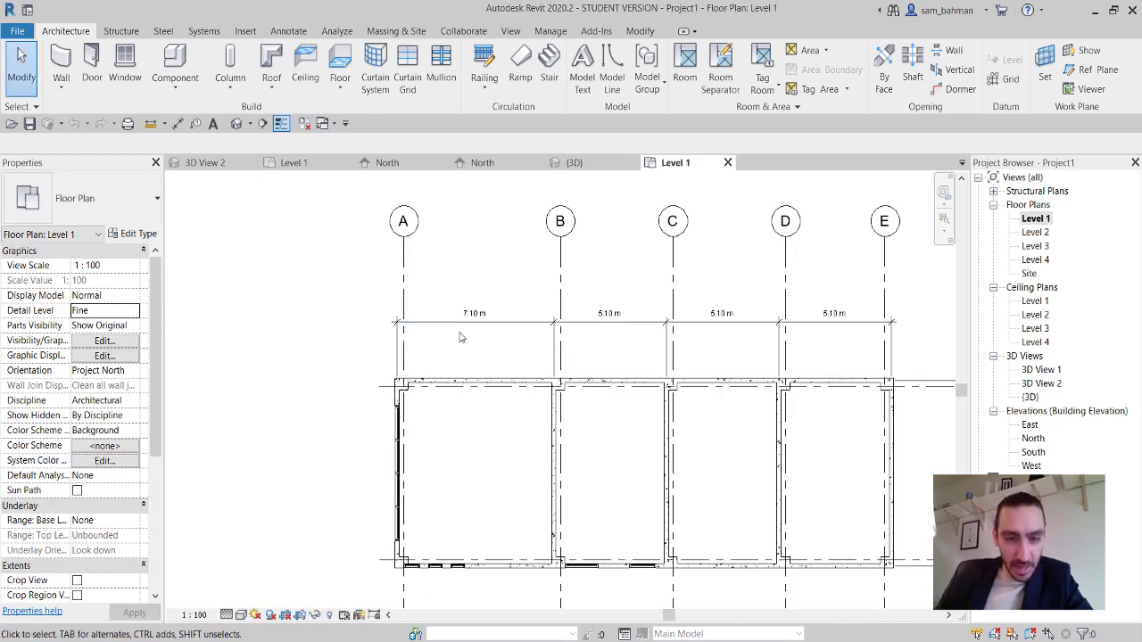
{"action": "scroll", "coordinate": [473, 350], "scroll_direction": "down", "scroll_amount": 2}
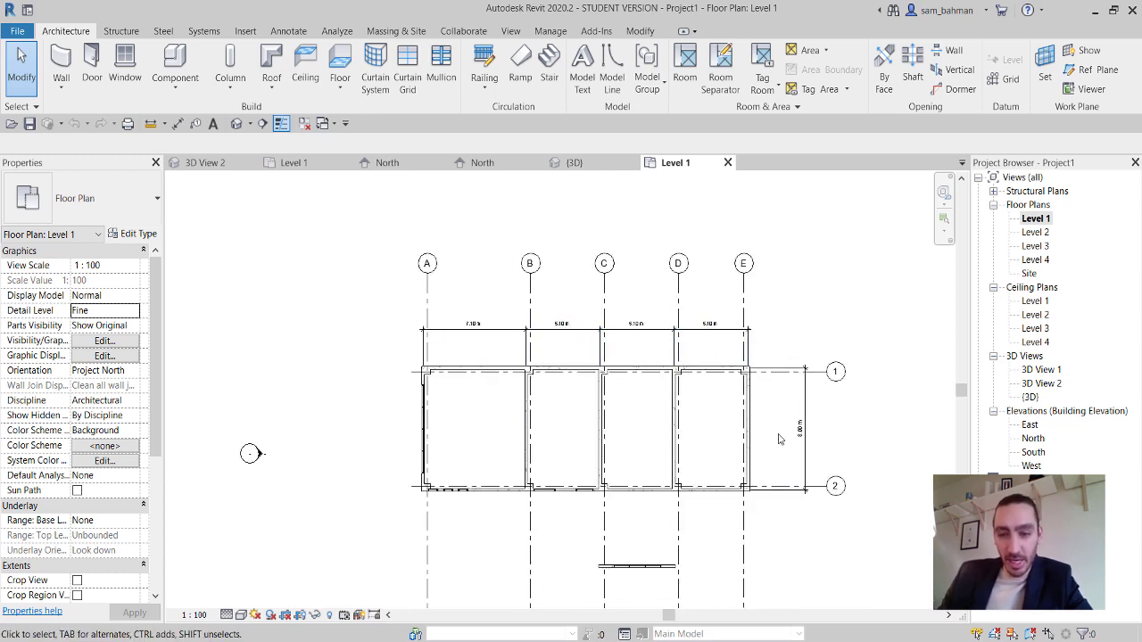
{"action": "scroll", "coordinate": [809, 432], "scroll_direction": "up", "scroll_amount": 1}
{"action": "scroll", "coordinate": [809, 435], "scroll_direction": "up", "scroll_amount": 3}
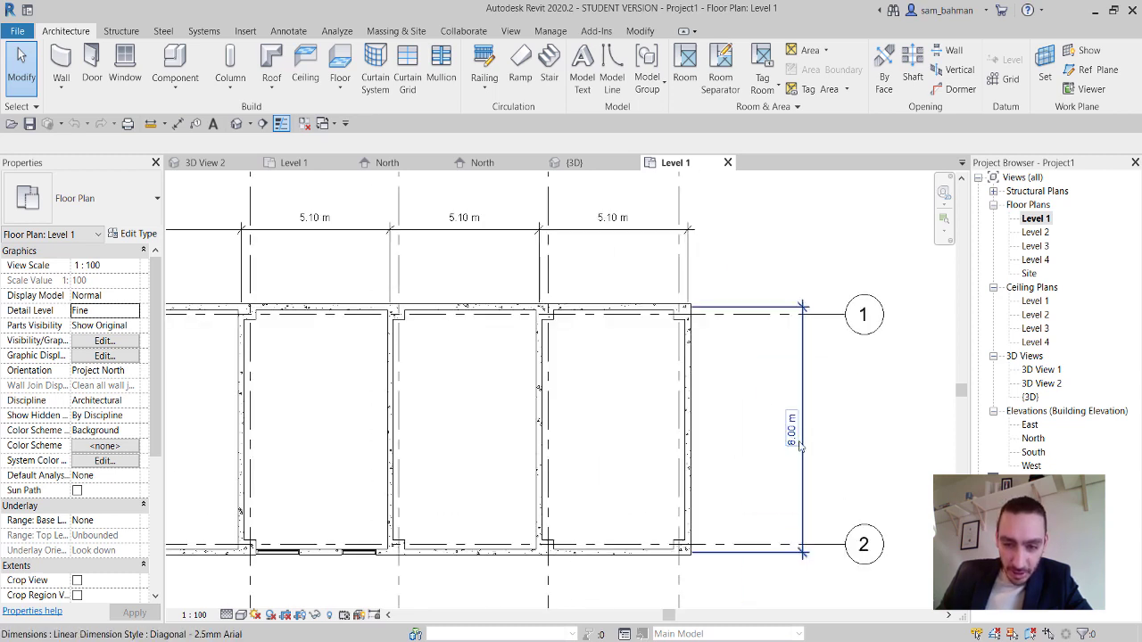
Check the type properties of the exterior wall along grid 1 in the finished house's Level 1 plan.
{"action": "left_click", "coordinate": [629, 311]}
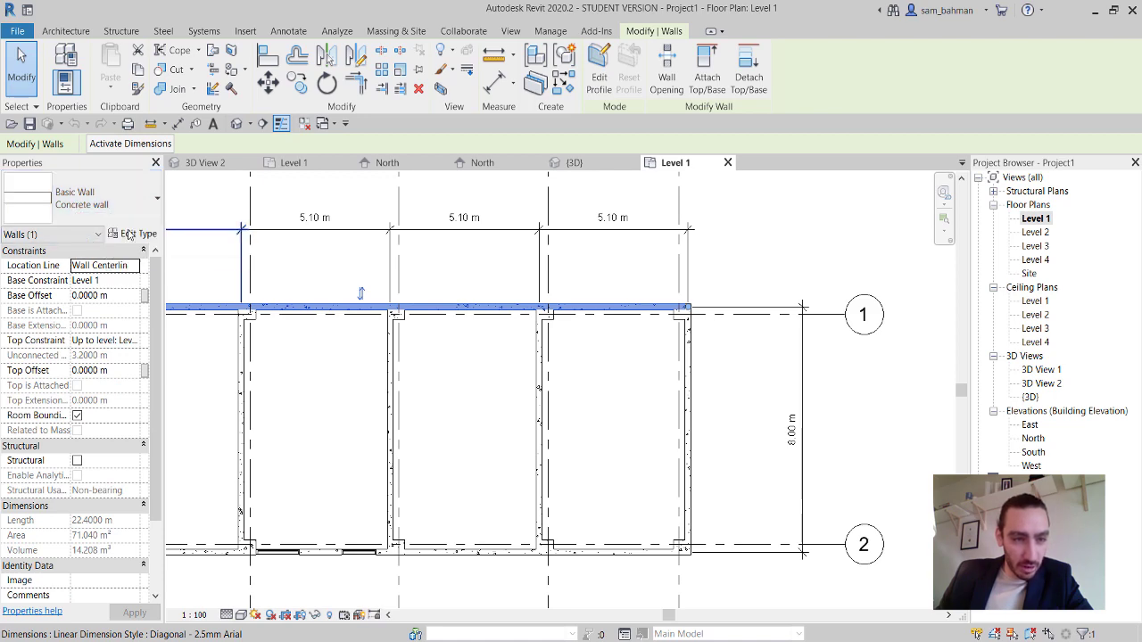
{"action": "left_click", "coordinate": [132, 233]}
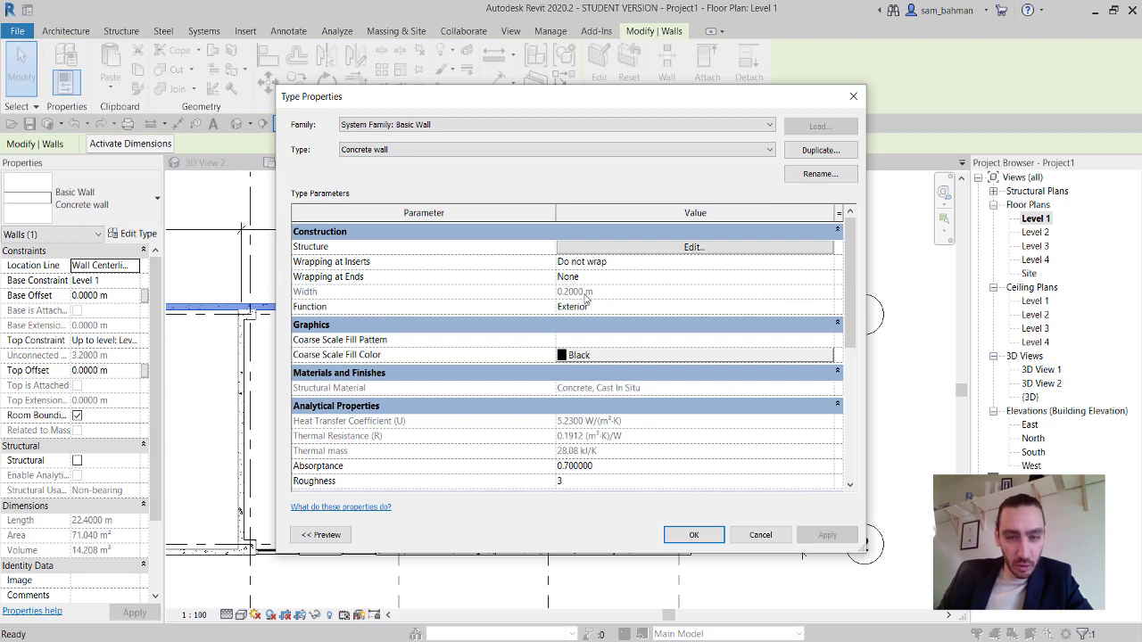
{"action": "left_click", "coordinate": [760, 534]}
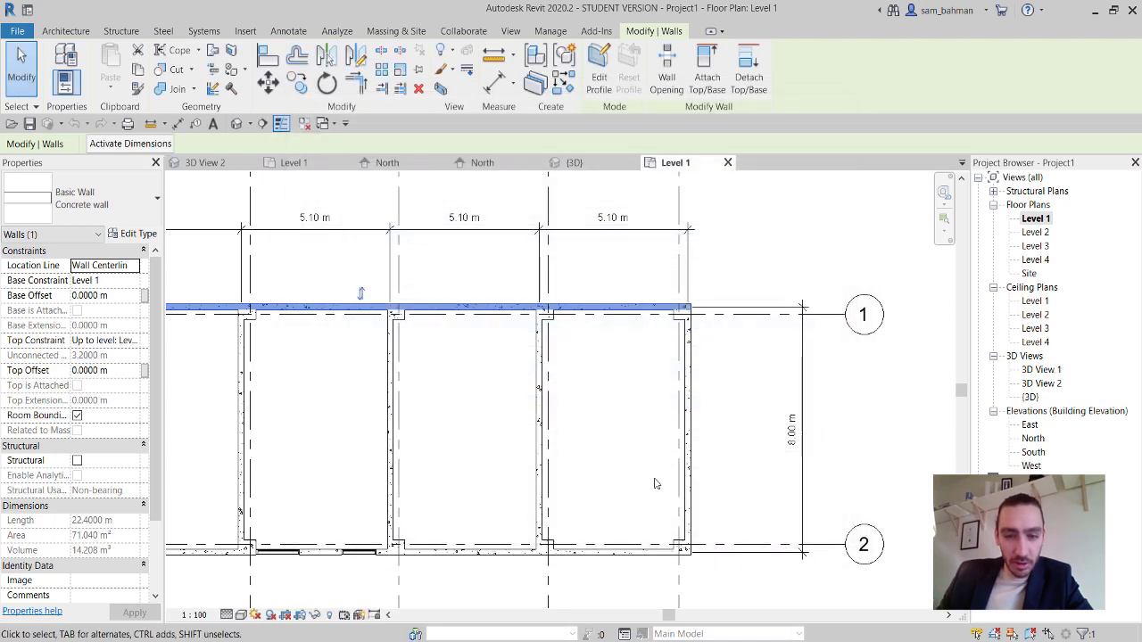
{"action": "left_click", "coordinate": [600, 387]}
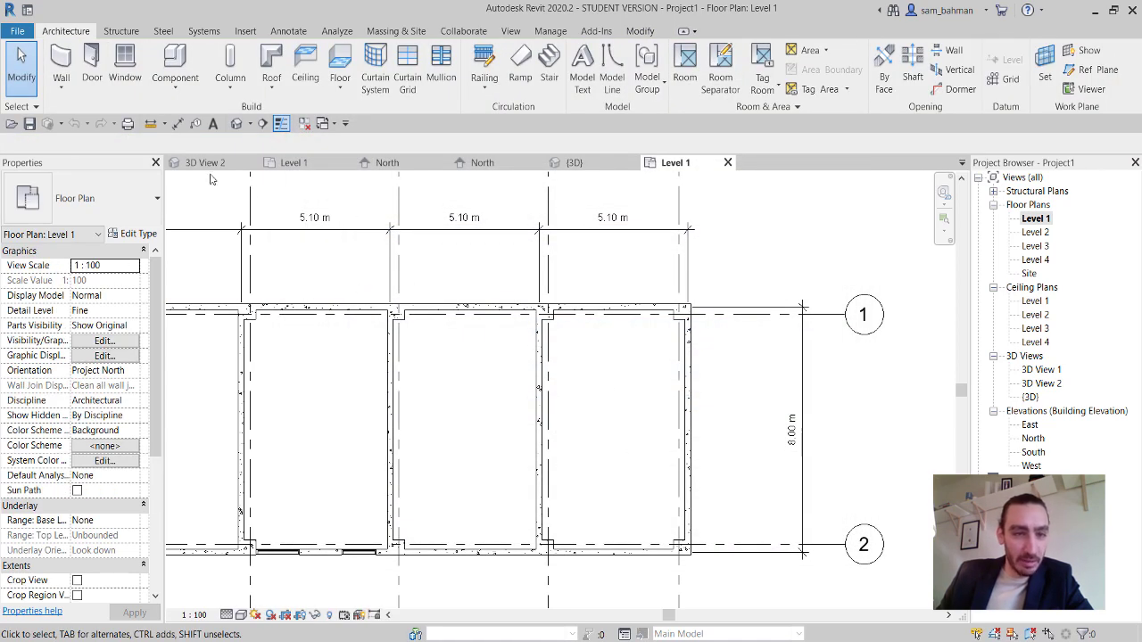
In the new project's Level 1 plan, start a wall and duplicate the Generic - 200mm type as "Concrete wall".
{"action": "left_click", "coordinate": [295, 166]}
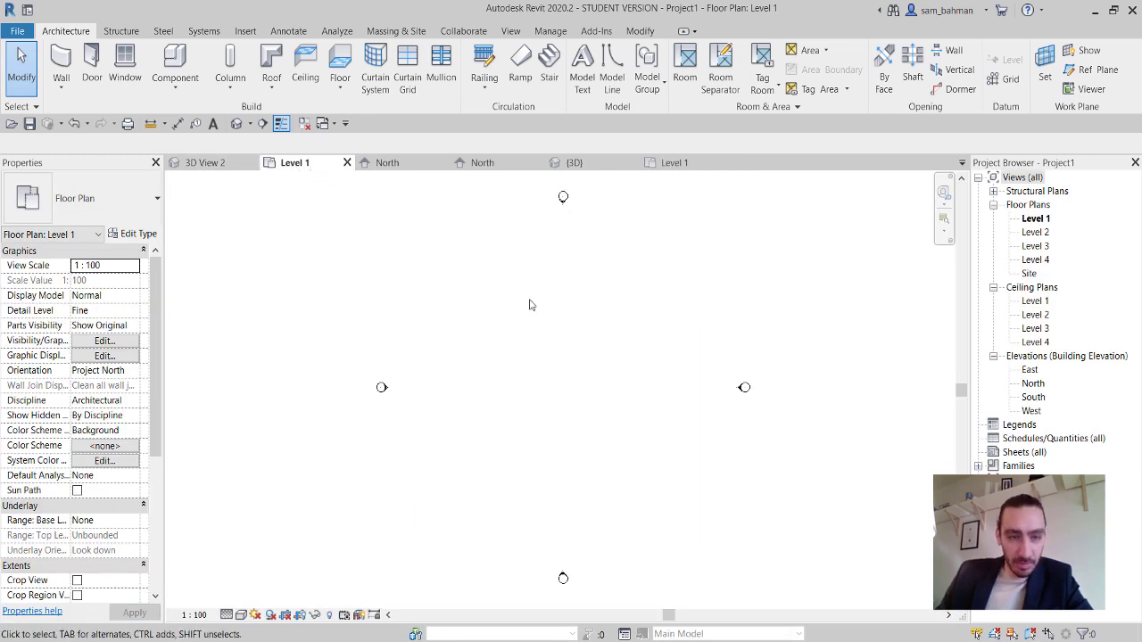
{"action": "left_click", "coordinate": [62, 61]}
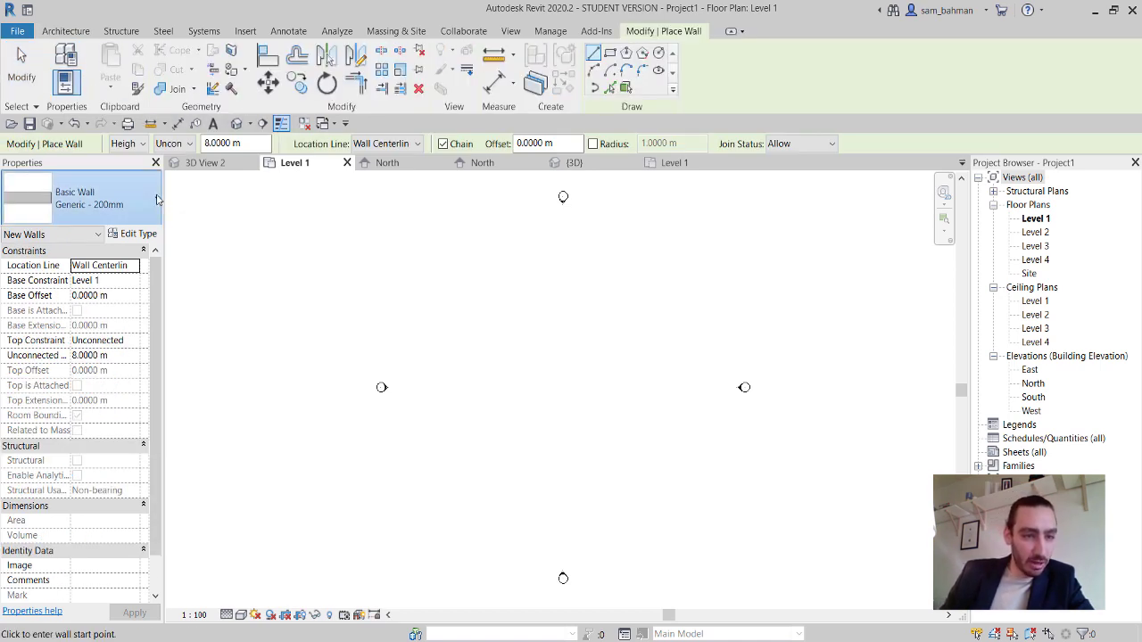
{"action": "left_click", "coordinate": [157, 198]}
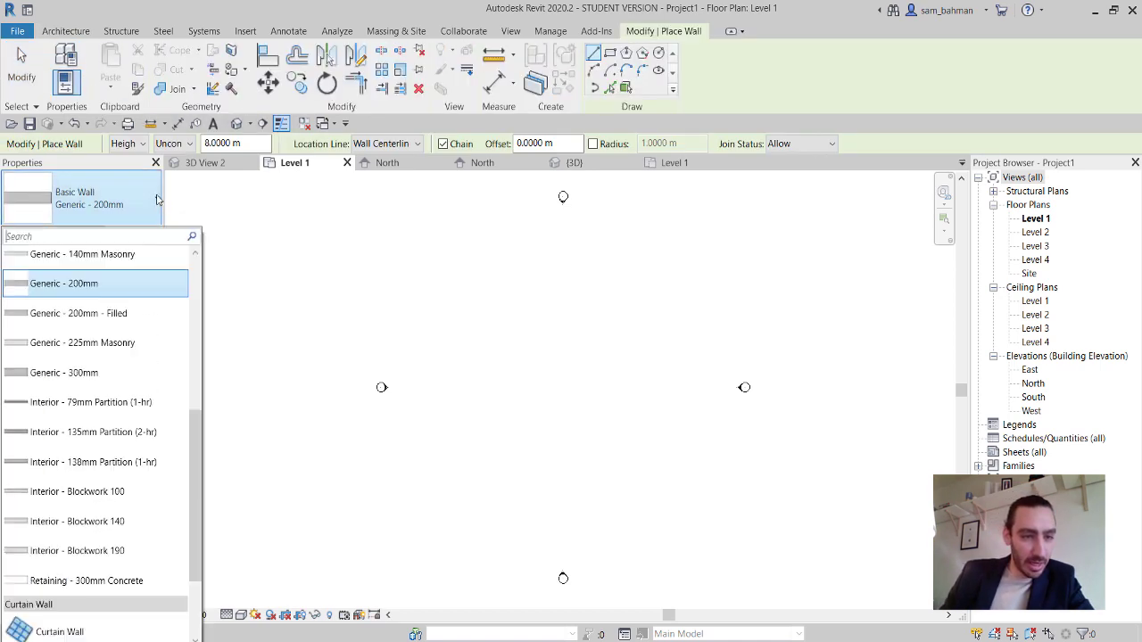
{"action": "left_click", "coordinate": [93, 286]}
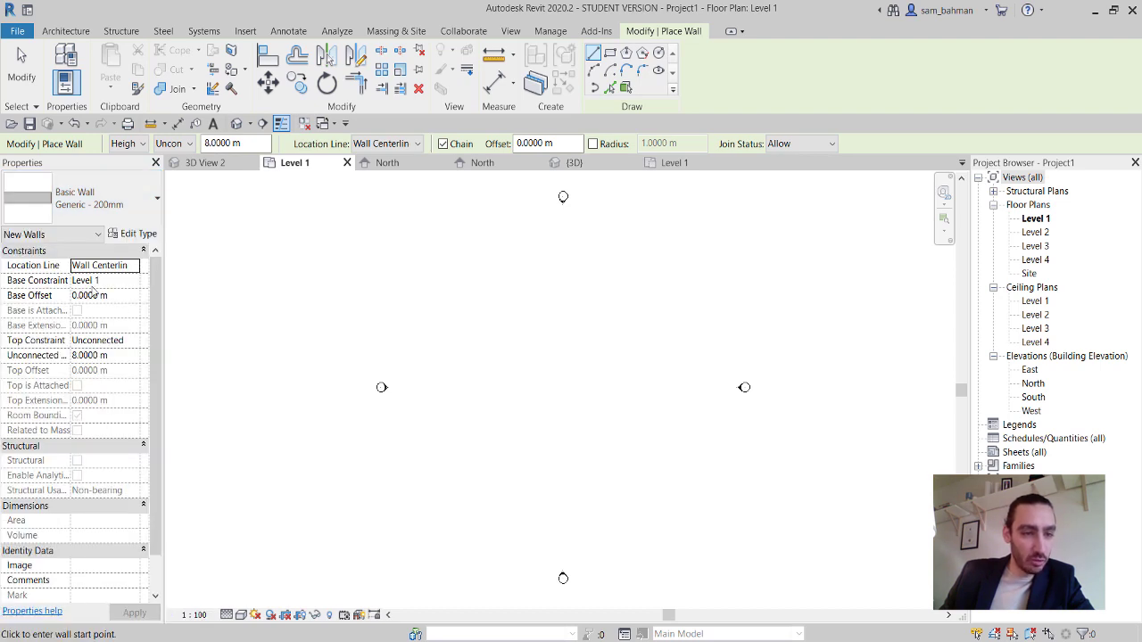
{"action": "left_click", "coordinate": [126, 236]}
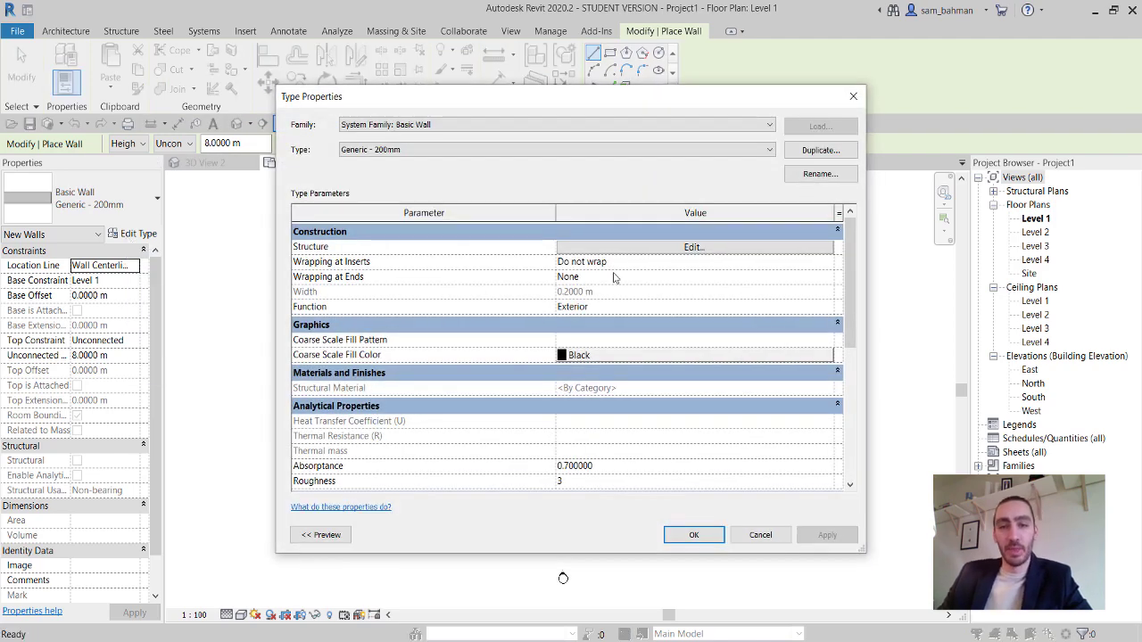
{"action": "left_click", "coordinate": [819, 151]}
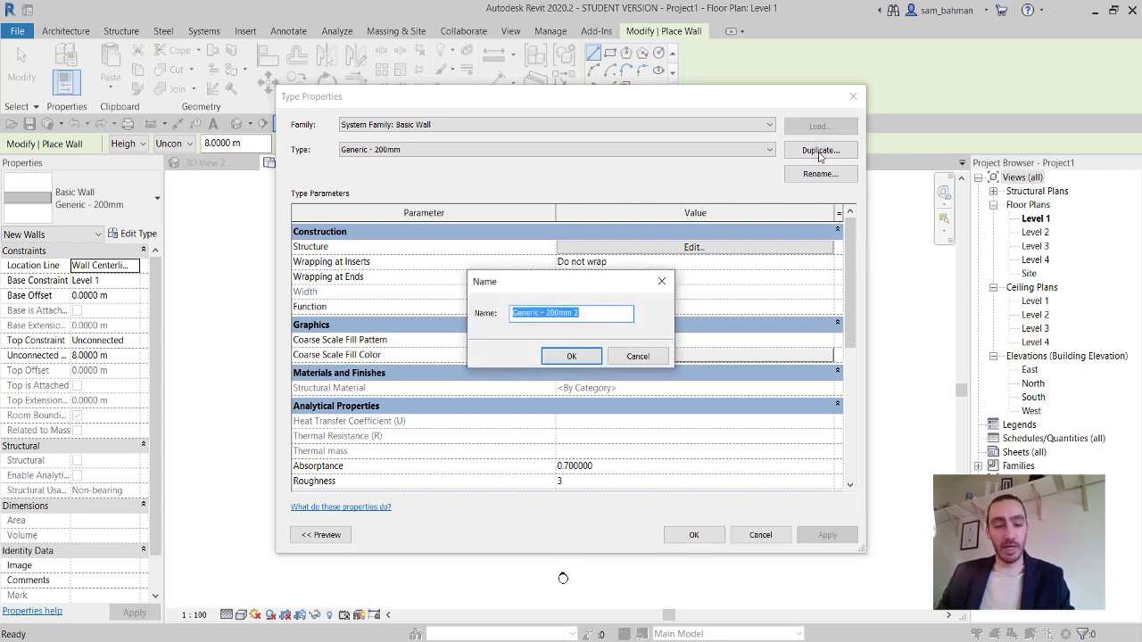
{"action": "type", "text": "Concre"}
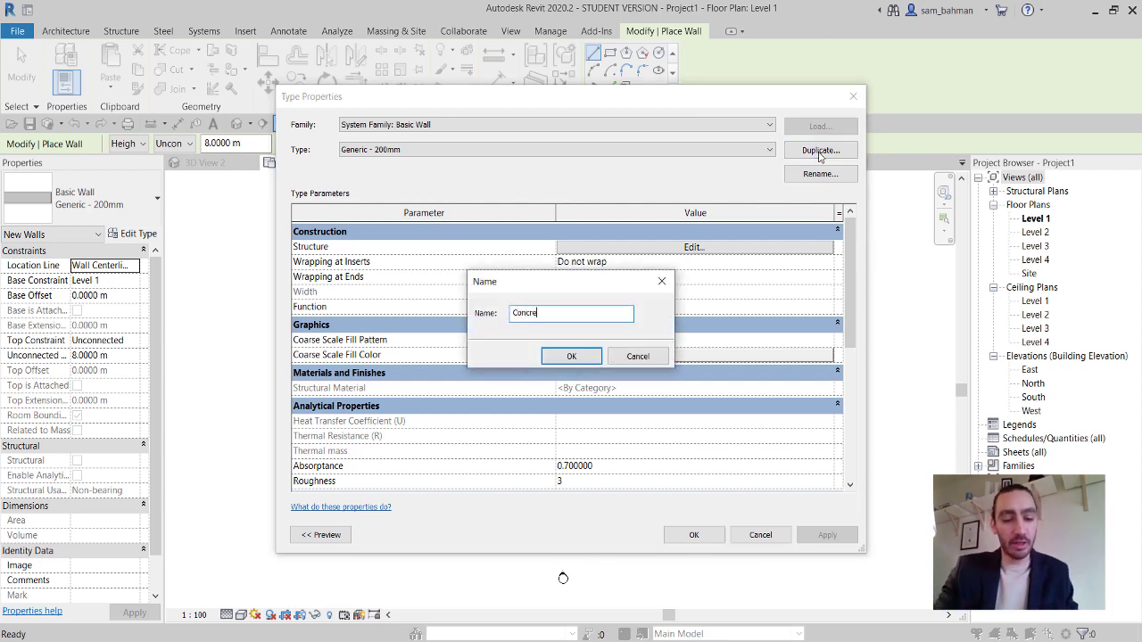
{"action": "type", "text": "te wall"}
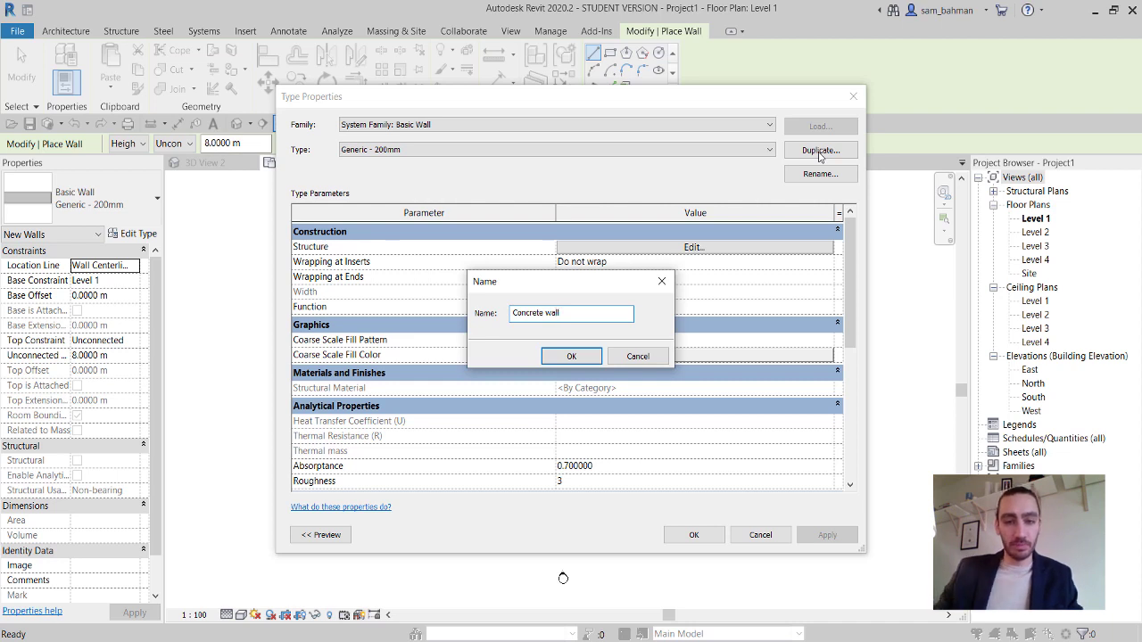
{"action": "left_click", "coordinate": [574, 357]}
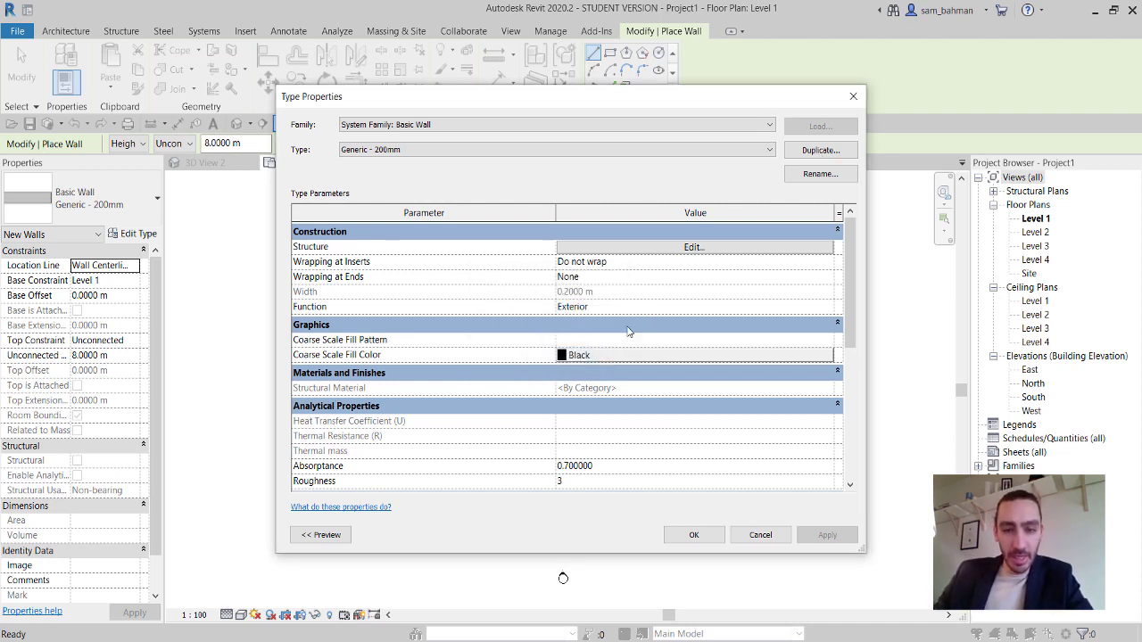
Assign the Concrete, Cast In Situ material to the Concrete wall type's structure layer.
{"action": "left_click", "coordinate": [696, 248]}
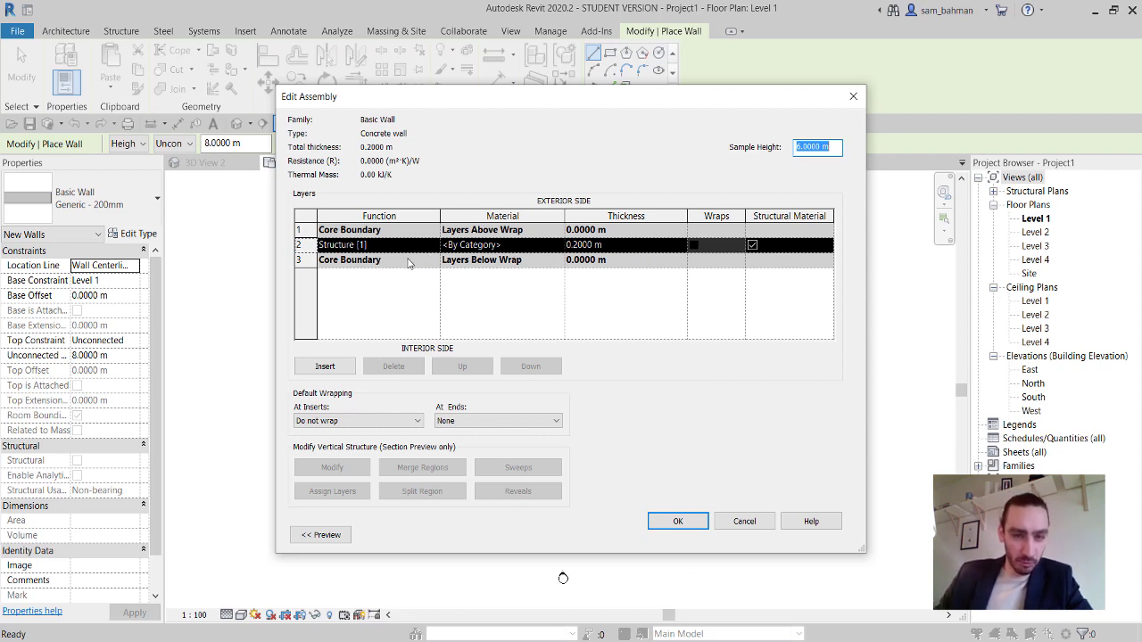
{"action": "left_click", "coordinate": [559, 246]}
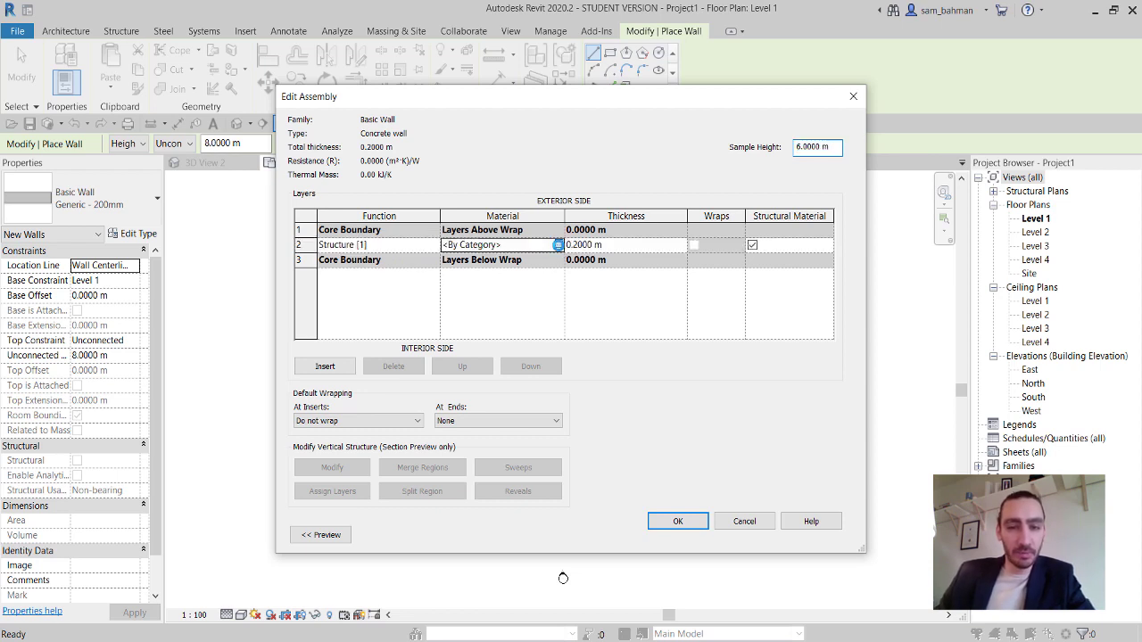
{"action": "left_click", "coordinate": [558, 245]}
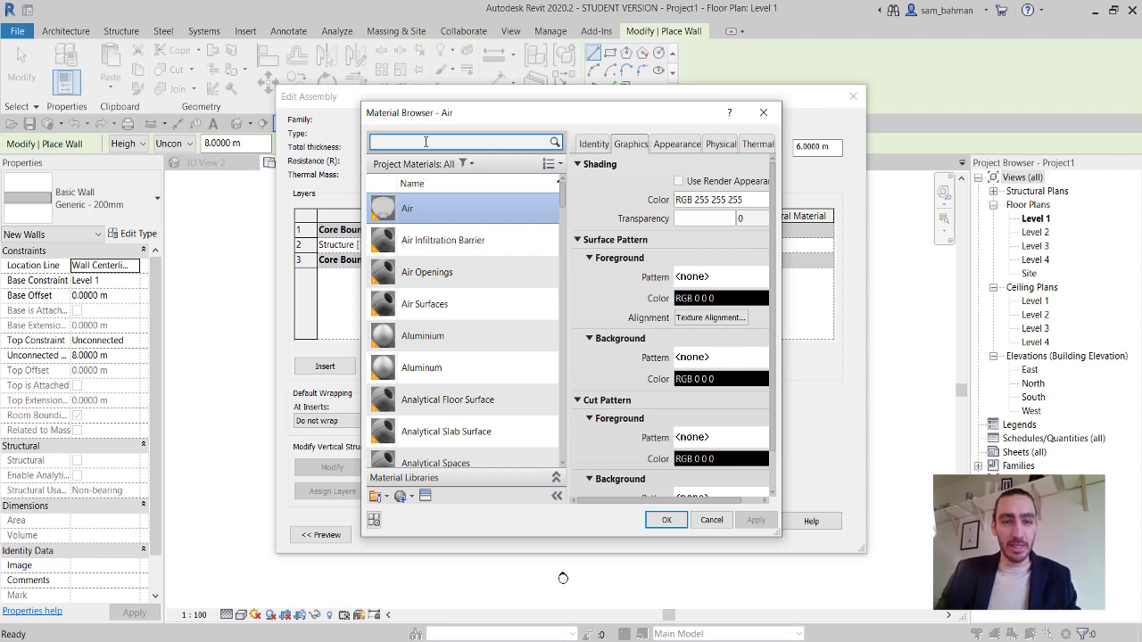
{"action": "type", "text": "nc"}
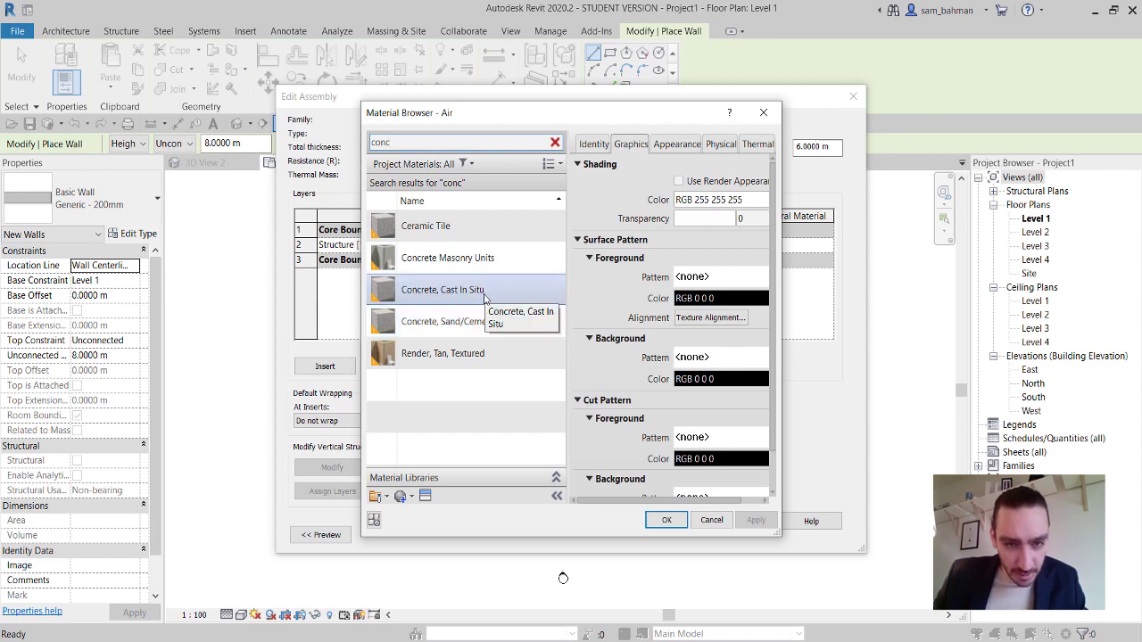
{"action": "double_click", "coordinate": [486, 297]}
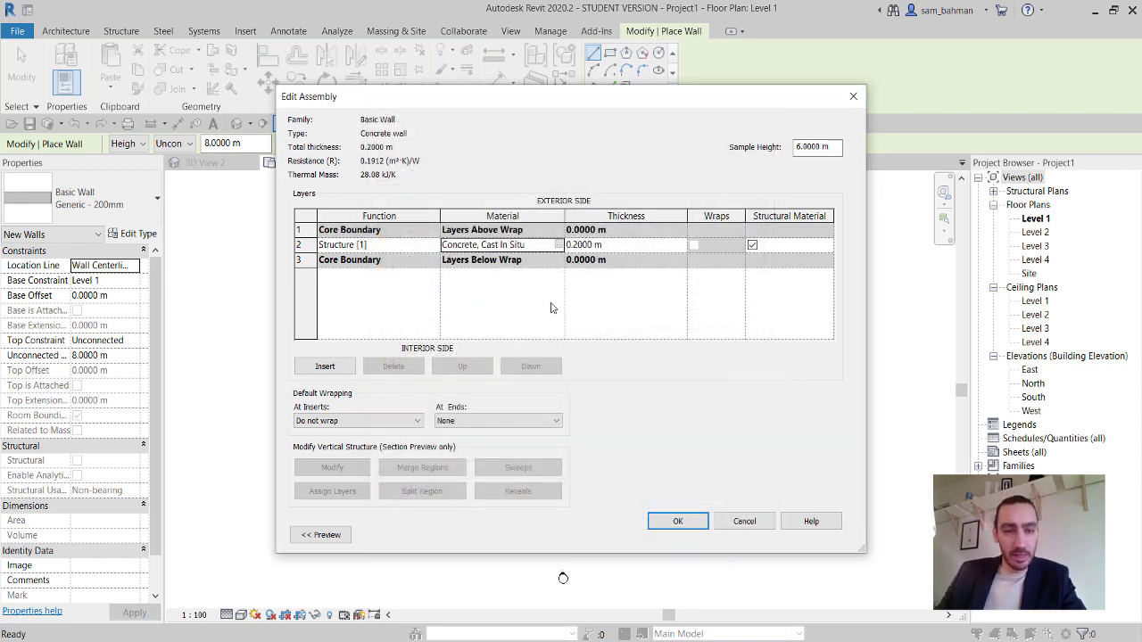
{"action": "left_click", "coordinate": [682, 523]}
{"action": "left_click", "coordinate": [690, 535]}
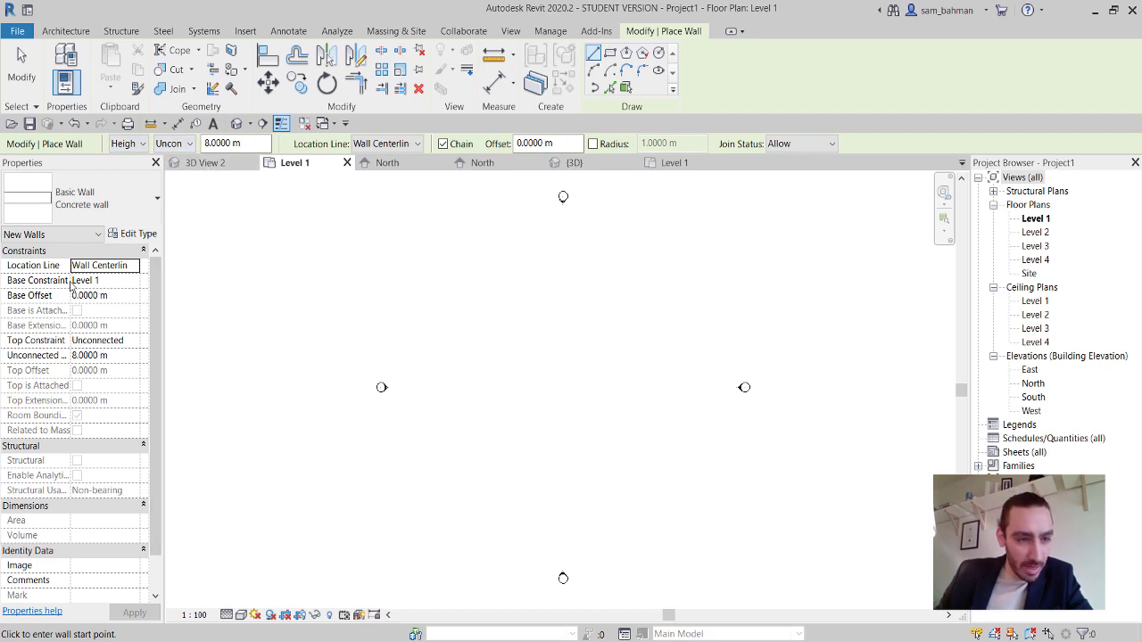
Draw a vertical 8 m concrete wall between the elevation markers, with its top constraint set up to Level 2.
{"action": "left_click", "coordinate": [134, 343]}
{"action": "left_click", "coordinate": [138, 380]}
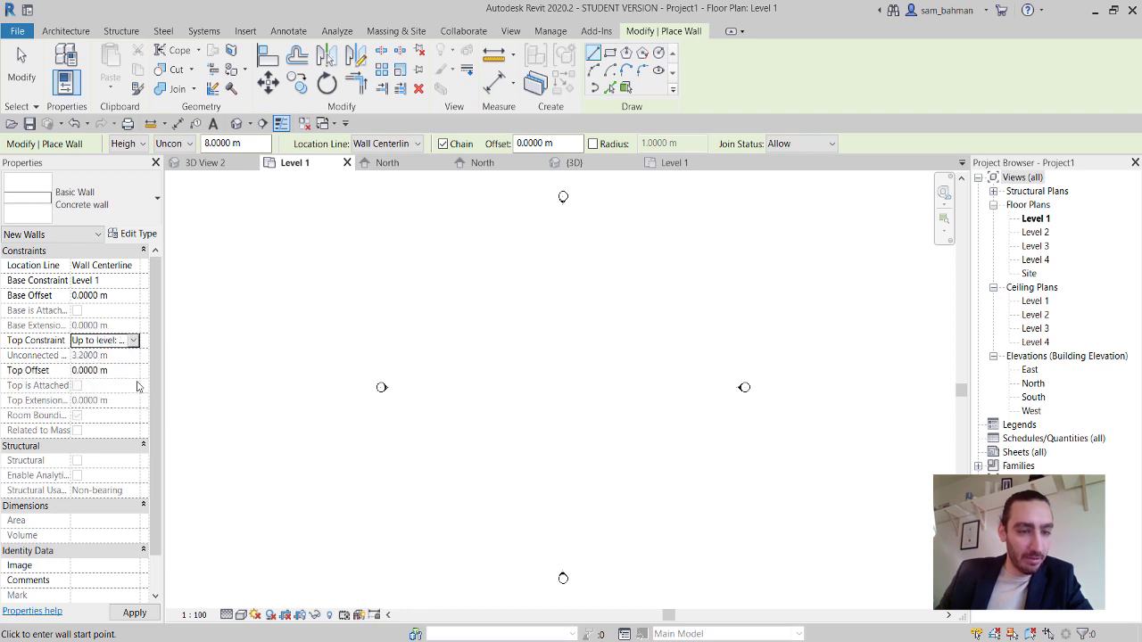
{"action": "left_click", "coordinate": [437, 295]}
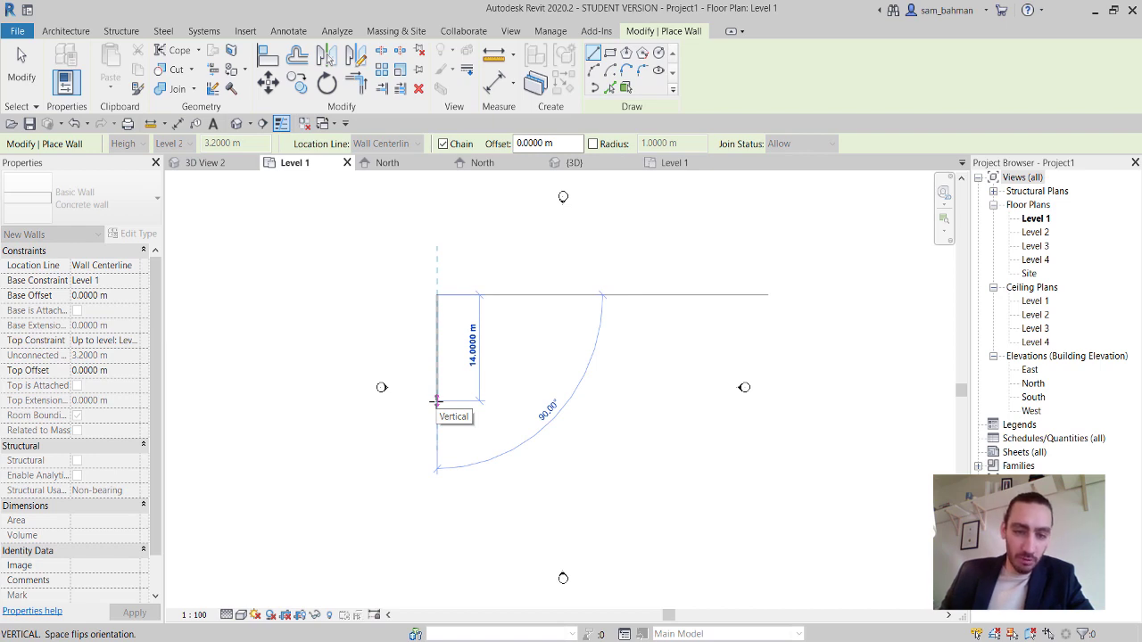
{"action": "type", "text": "8"}
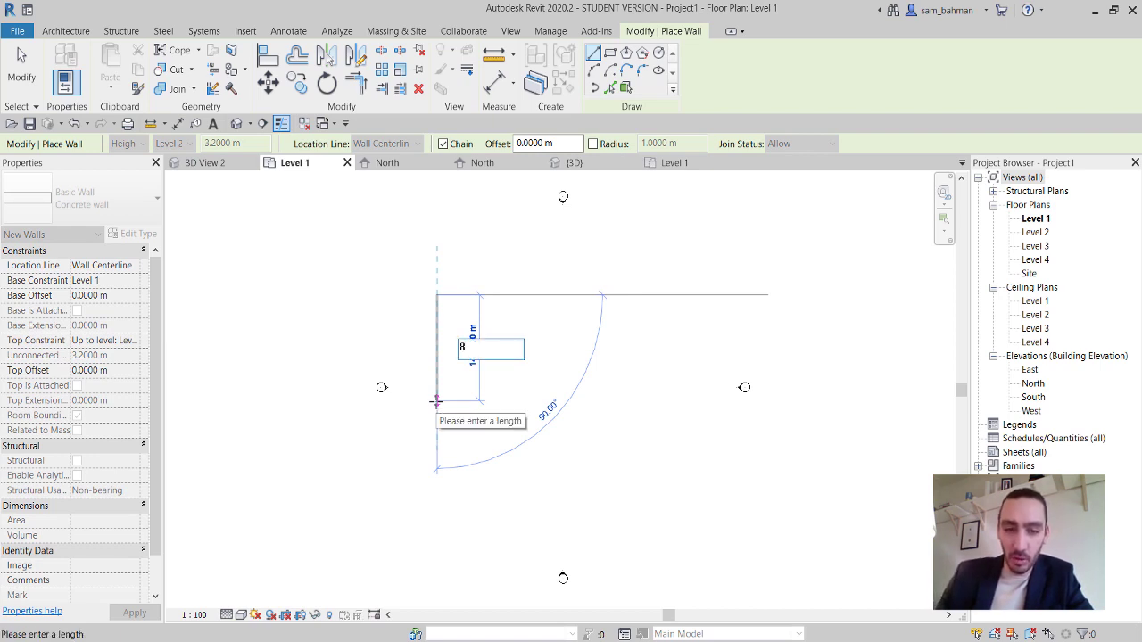
{"action": "key", "text": "Return"}
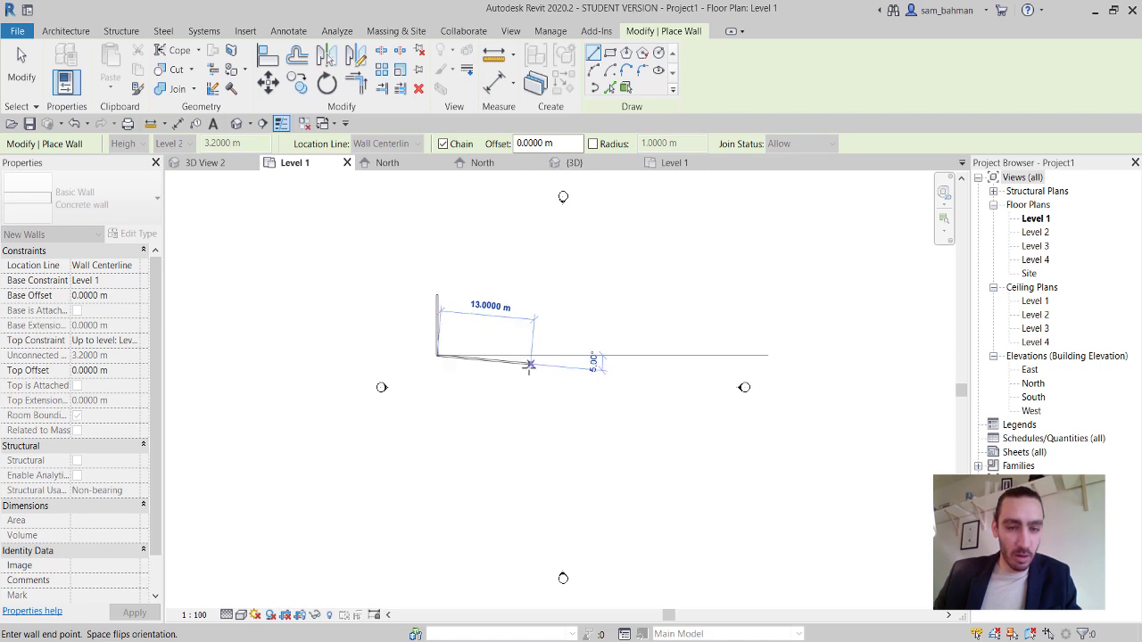
{"action": "key", "text": "Escape"}
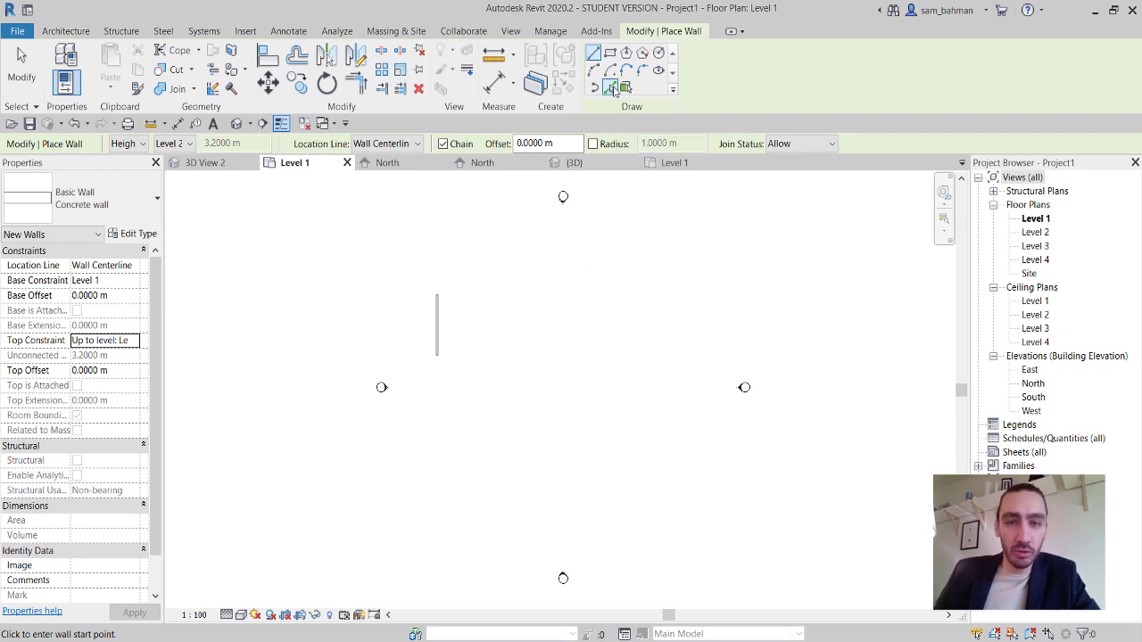
Add a parallel concrete wall 7 m to the right of the first one using Pick Lines with an offset.
{"action": "left_click", "coordinate": [612, 88]}
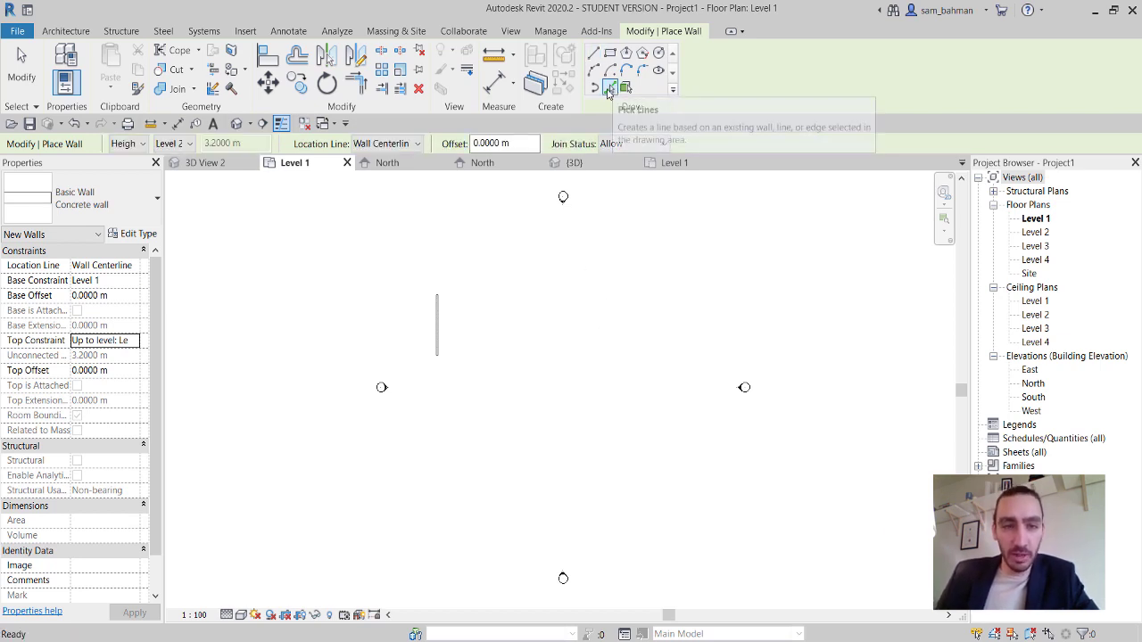
{"action": "left_click_drag", "start_coordinate": [519, 144], "coordinate": [455, 144]}
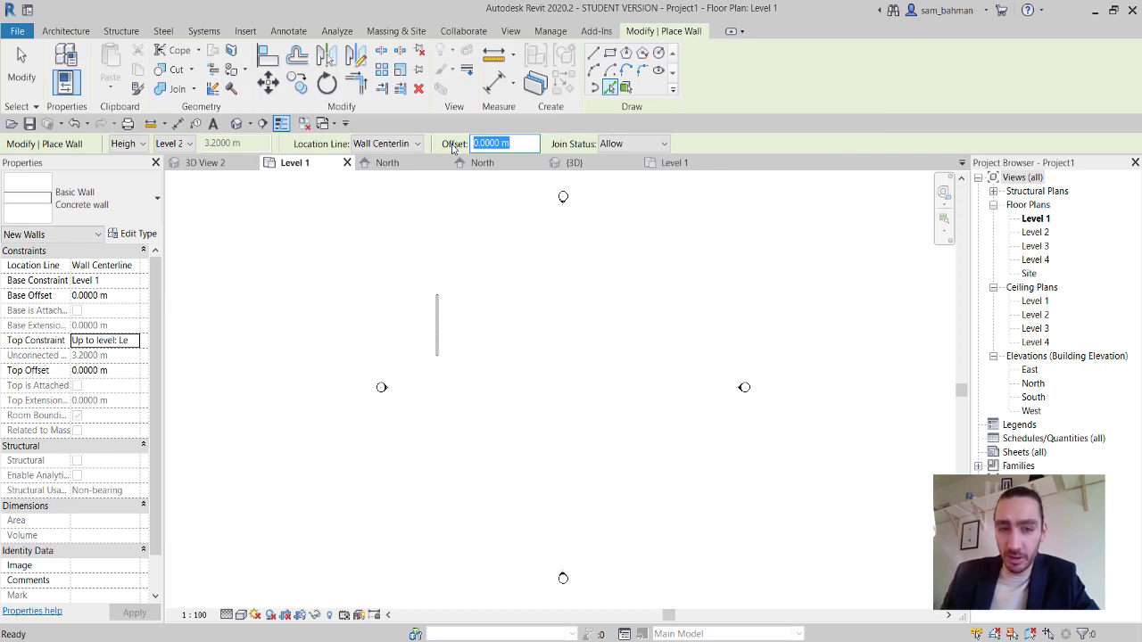
{"action": "type", "text": "7"}
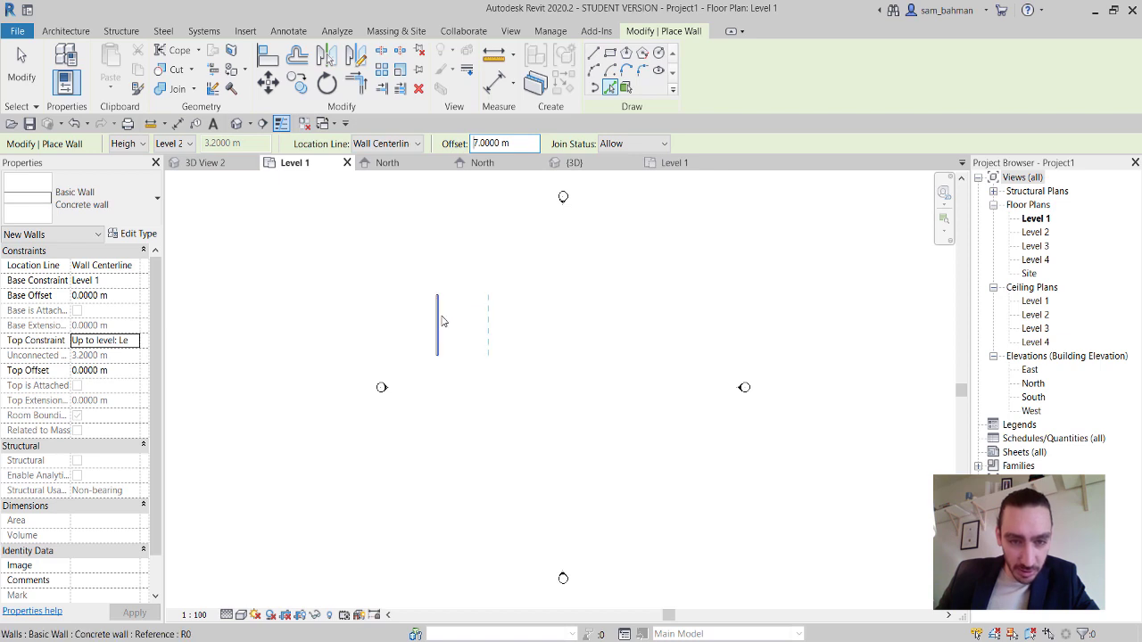
{"action": "scroll", "coordinate": [441, 321], "scroll_direction": "up", "scroll_amount": 4}
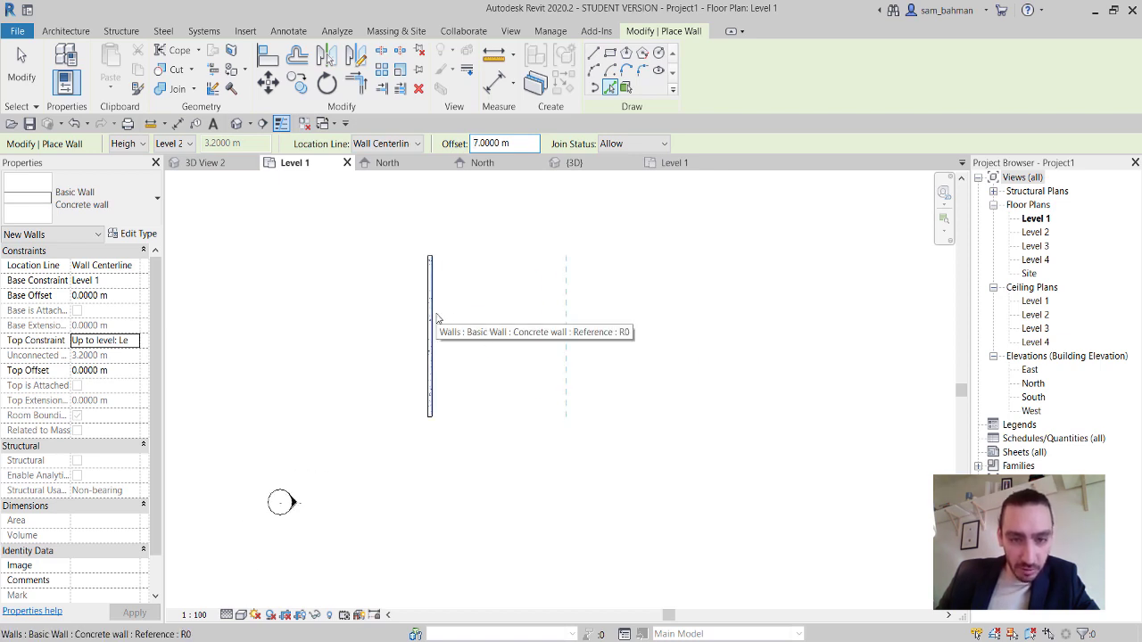
{"action": "left_click", "coordinate": [436, 319]}
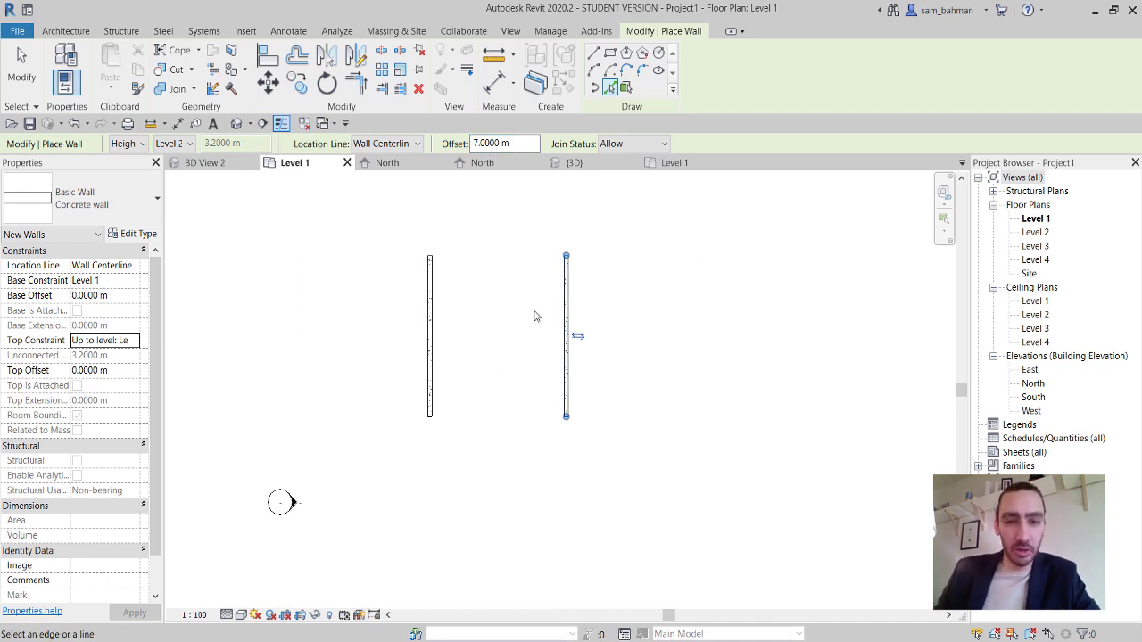
Add three more parallel walls to the right at 5 m offsets with Pick Lines, each based on the previous wall.
{"action": "left_click_drag", "start_coordinate": [520, 142], "coordinate": [429, 138]}
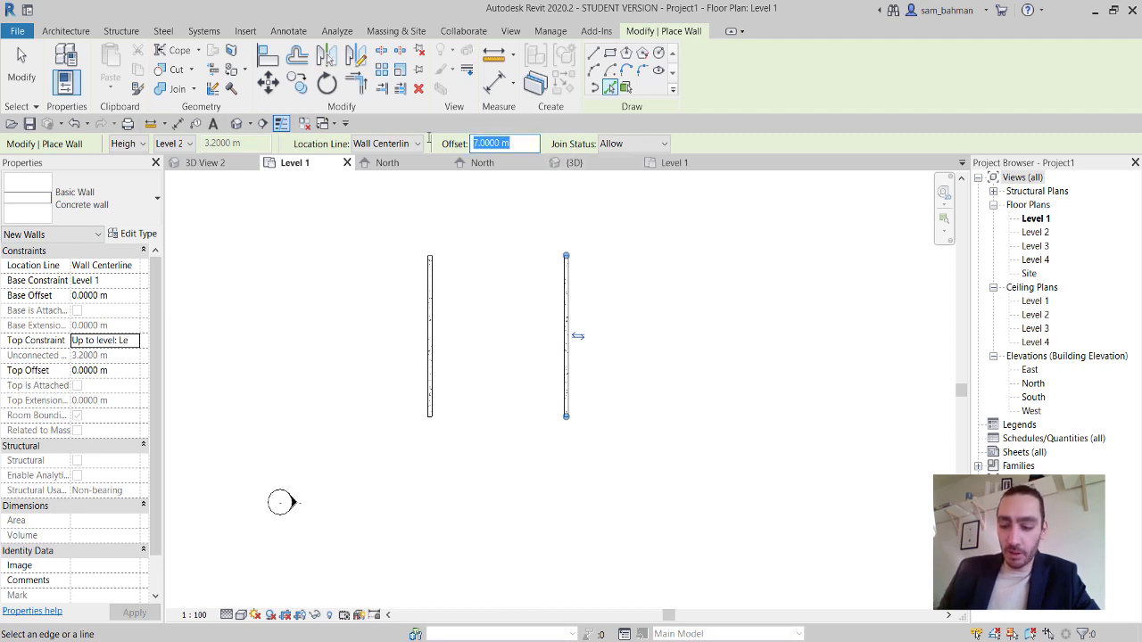
{"action": "type", "text": "5"}
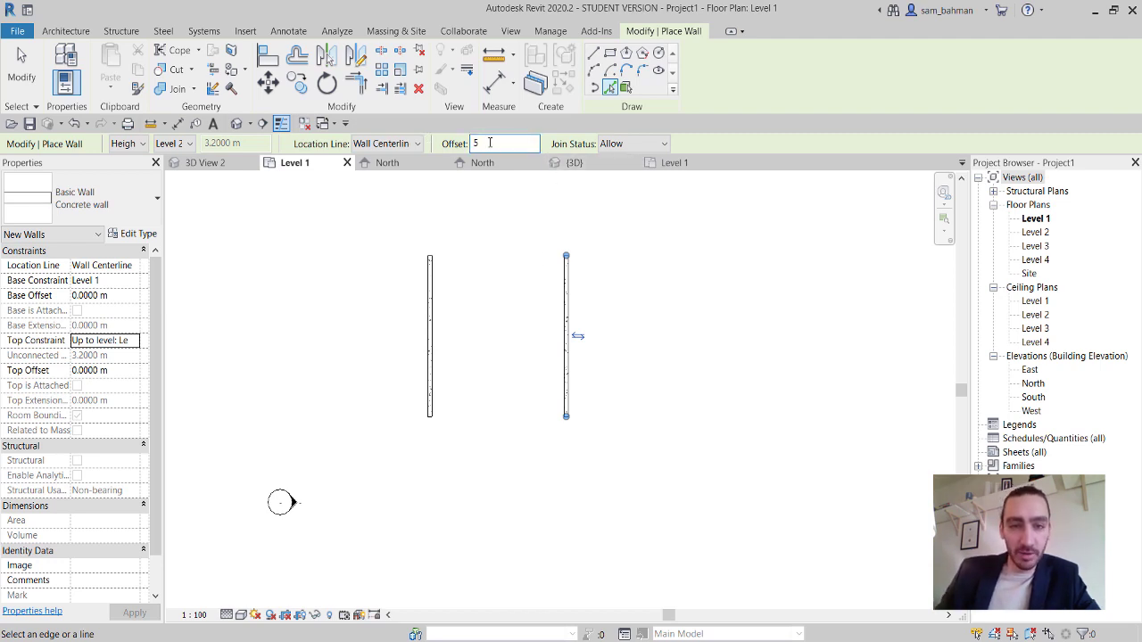
{"action": "key", "text": "Return"}
{"action": "left_click", "coordinate": [576, 305]}
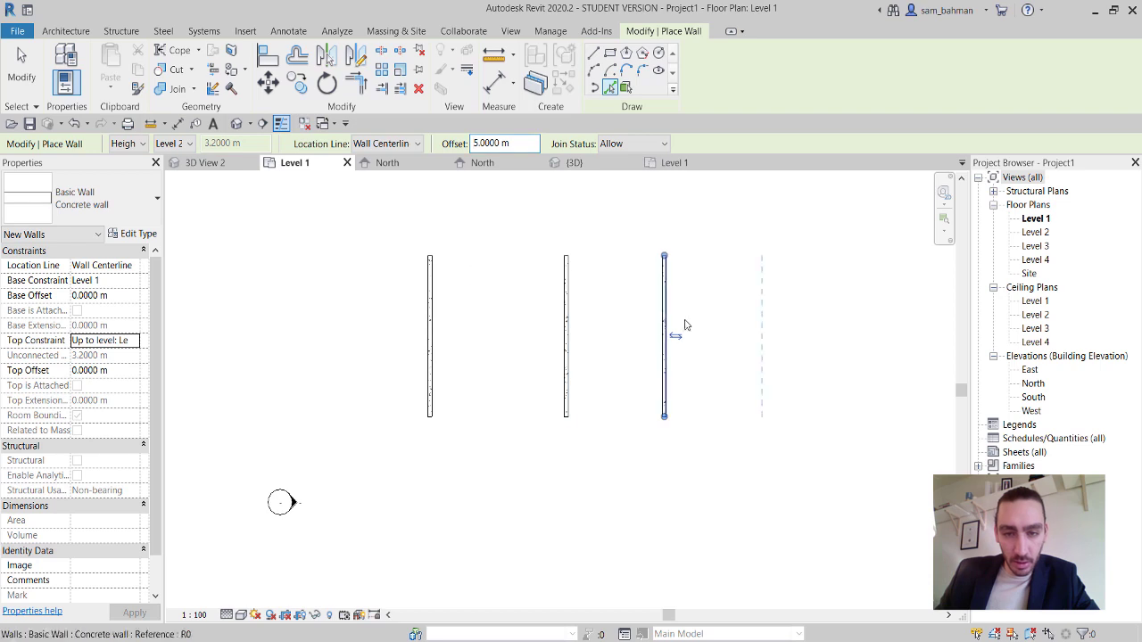
{"action": "left_click", "coordinate": [672, 313]}
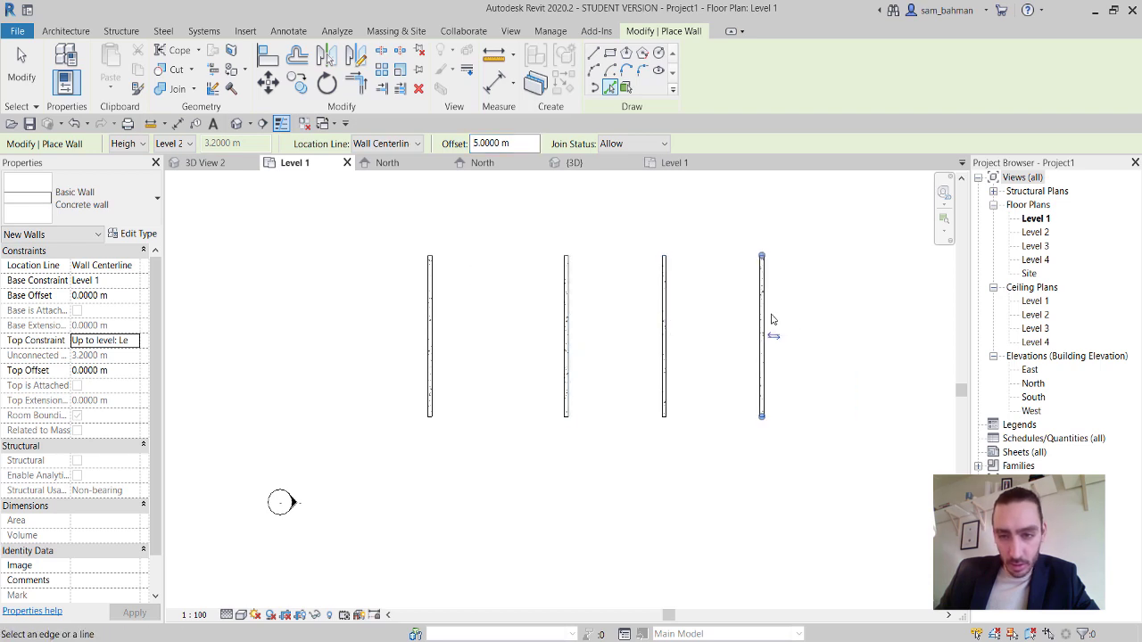
{"action": "left_click", "coordinate": [766, 323]}
{"action": "scroll", "coordinate": [745, 377], "scroll_direction": "down", "scroll_amount": 2}
{"action": "middle_click_drag", "start_coordinate": [709, 489], "coordinate": [658, 509]}
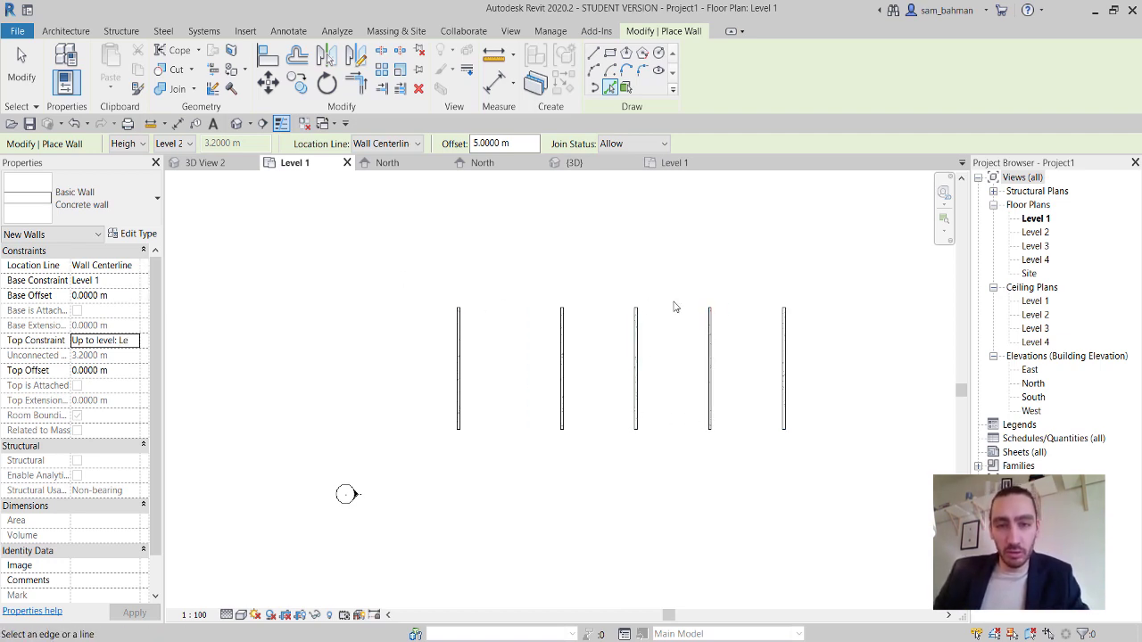
{"action": "key", "text": "Escape"}
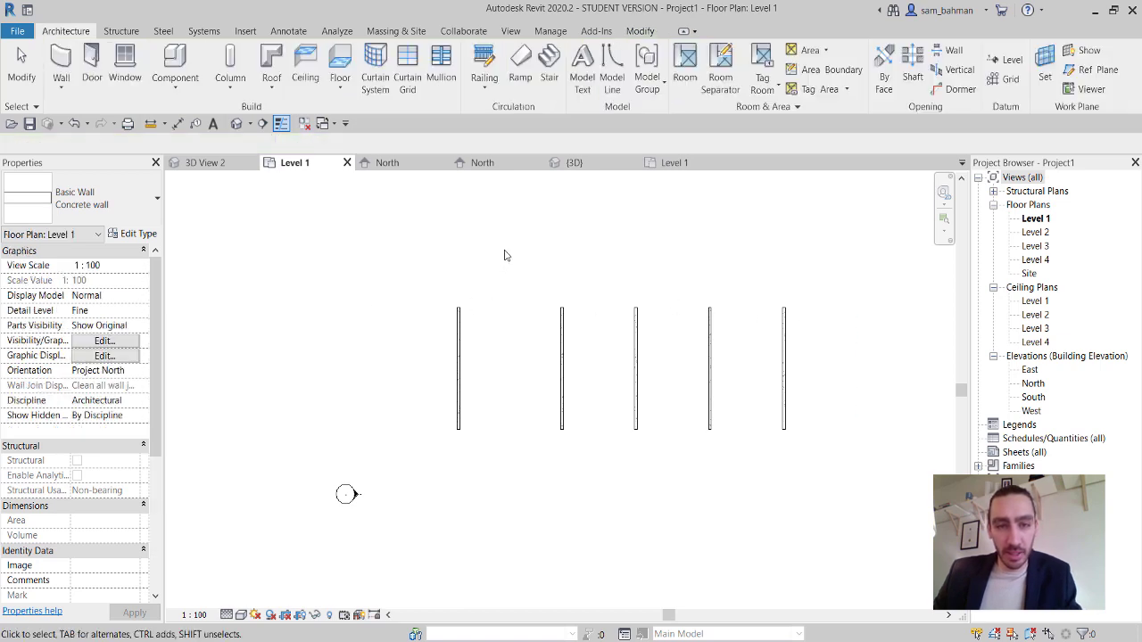
Draw a horizontal concrete wall joining the upper ends of all five parallel walls, with its top constraint up to Level 2.
{"action": "left_click", "coordinate": [459, 343]}
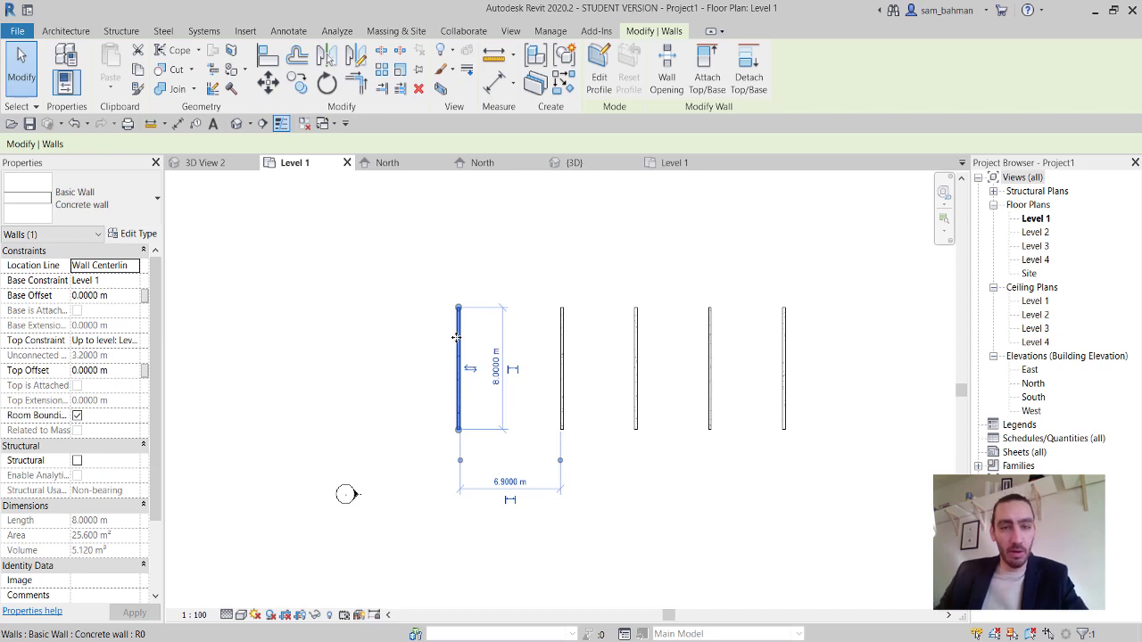
{"action": "left_click", "coordinate": [564, 83]}
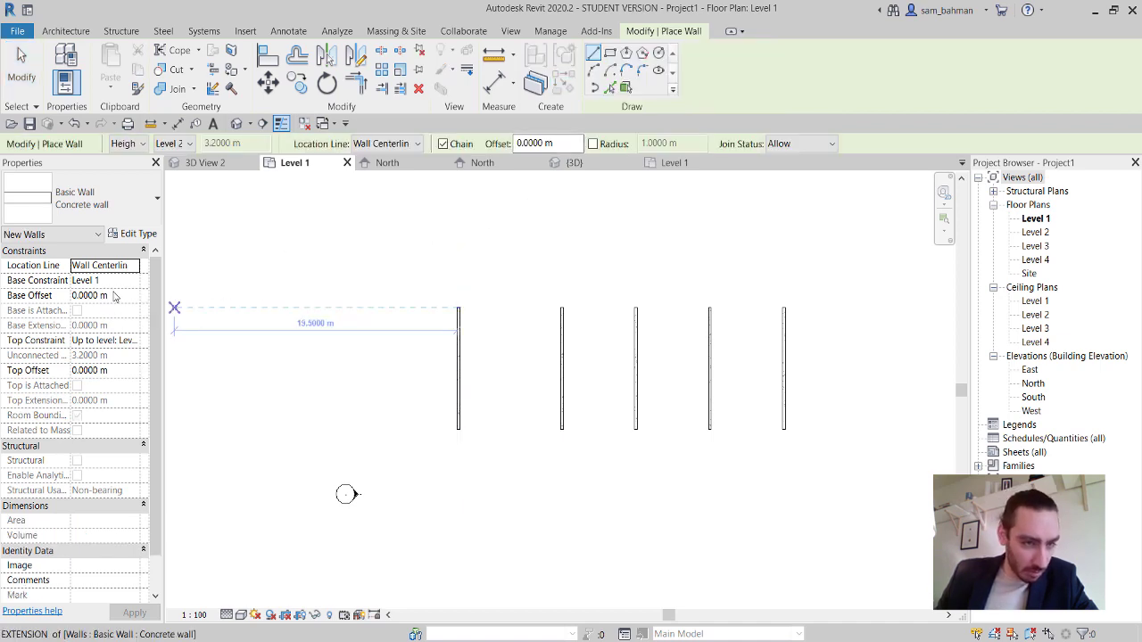
{"action": "left_click", "coordinate": [134, 341]}
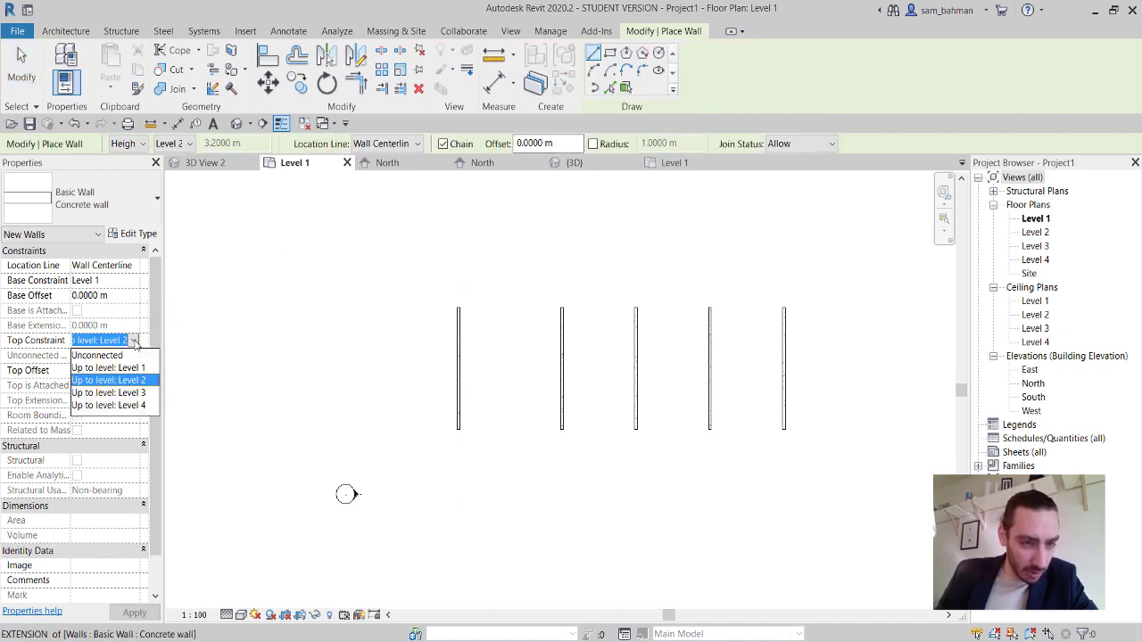
{"action": "left_click", "coordinate": [109, 380]}
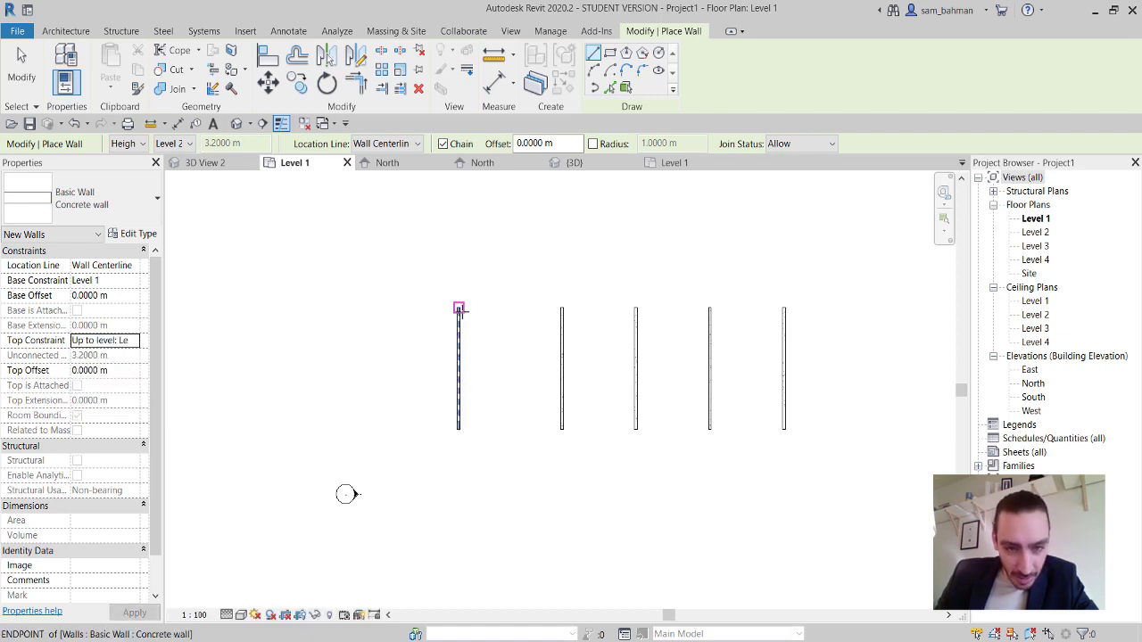
{"action": "scroll", "coordinate": [457, 308], "scroll_direction": "up", "scroll_amount": 3}
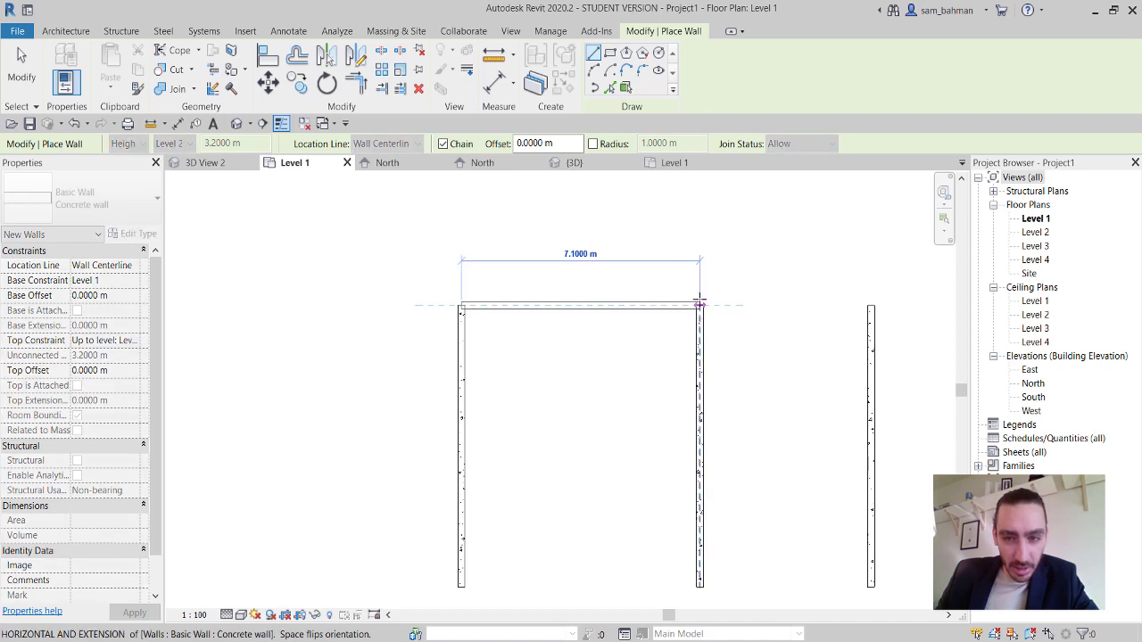
{"action": "scroll", "coordinate": [733, 312], "scroll_direction": "down", "scroll_amount": 6}
{"action": "middle_click_drag", "start_coordinate": [763, 318], "coordinate": [428, 296]}
{"action": "scroll", "coordinate": [535, 291], "scroll_direction": "up", "scroll_amount": 5}
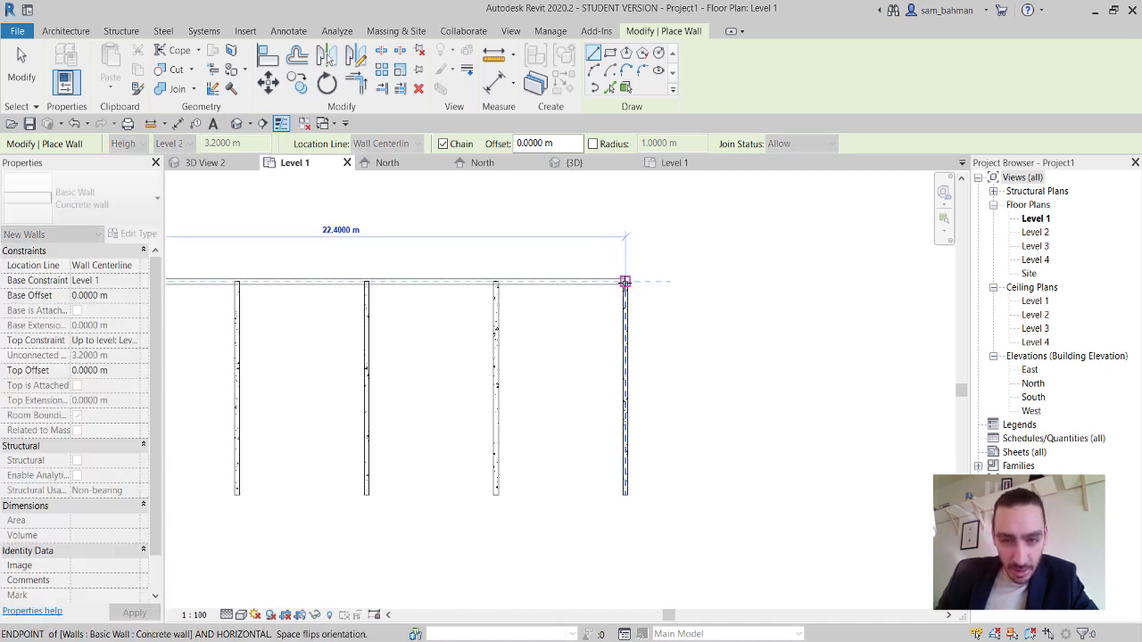
{"action": "left_click", "coordinate": [625, 282]}
{"action": "key", "text": "Escape"}
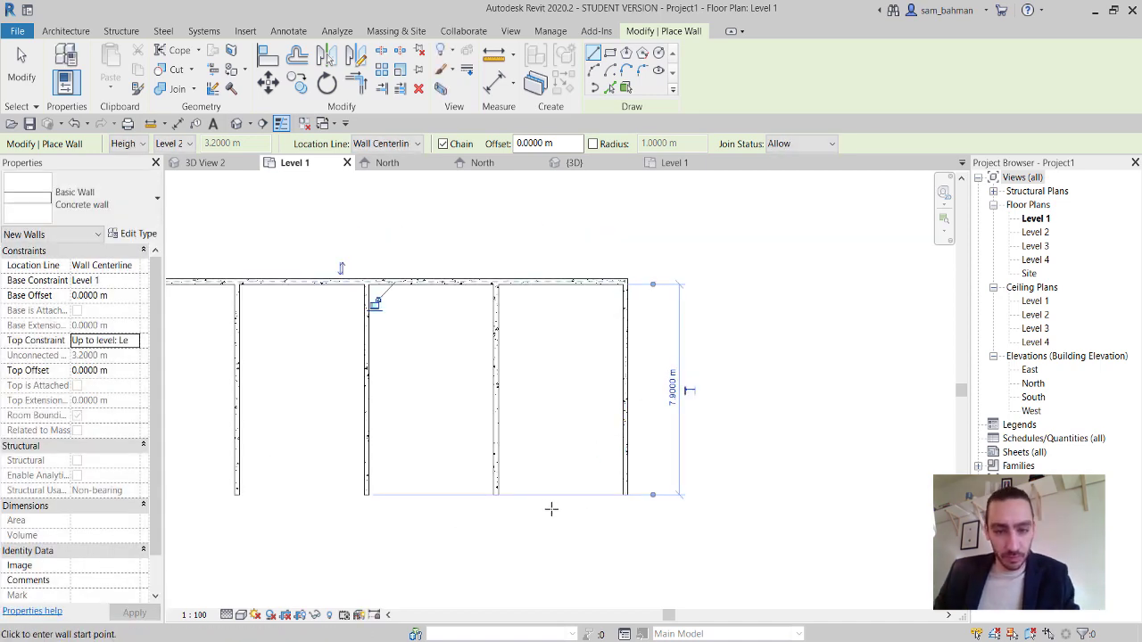
Draw a second horizontal concrete wall joining the lower ends of the five parallel walls to close the outline.
{"action": "middle_click_drag", "start_coordinate": [550, 510], "coordinate": [582, 485]}
{"action": "left_click", "coordinate": [227, 482]}
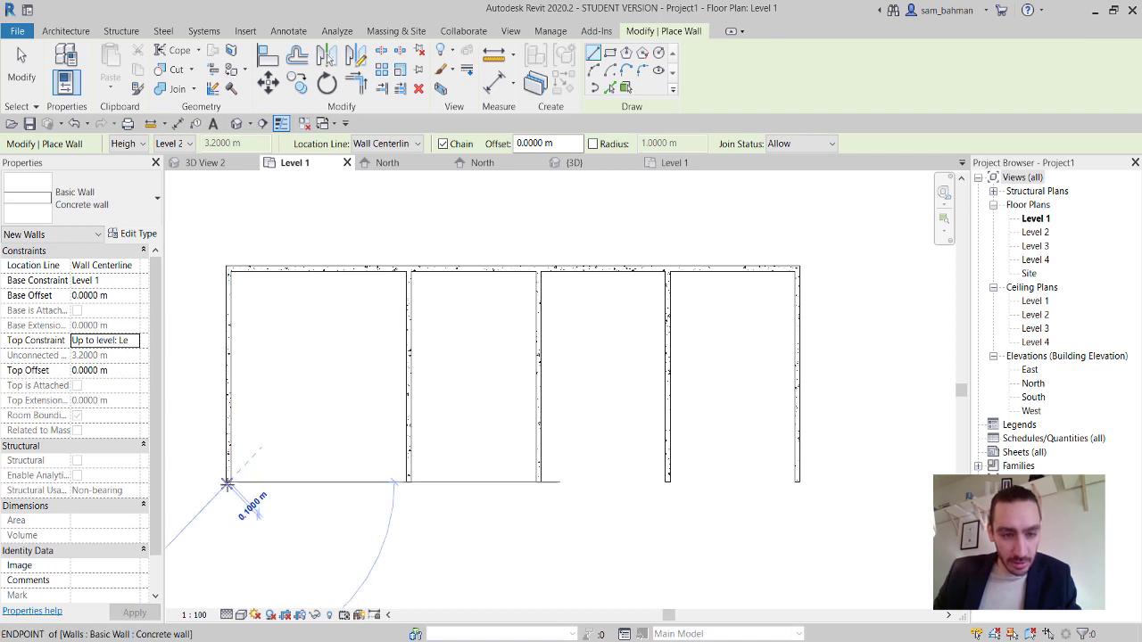
{"action": "left_click", "coordinate": [798, 482]}
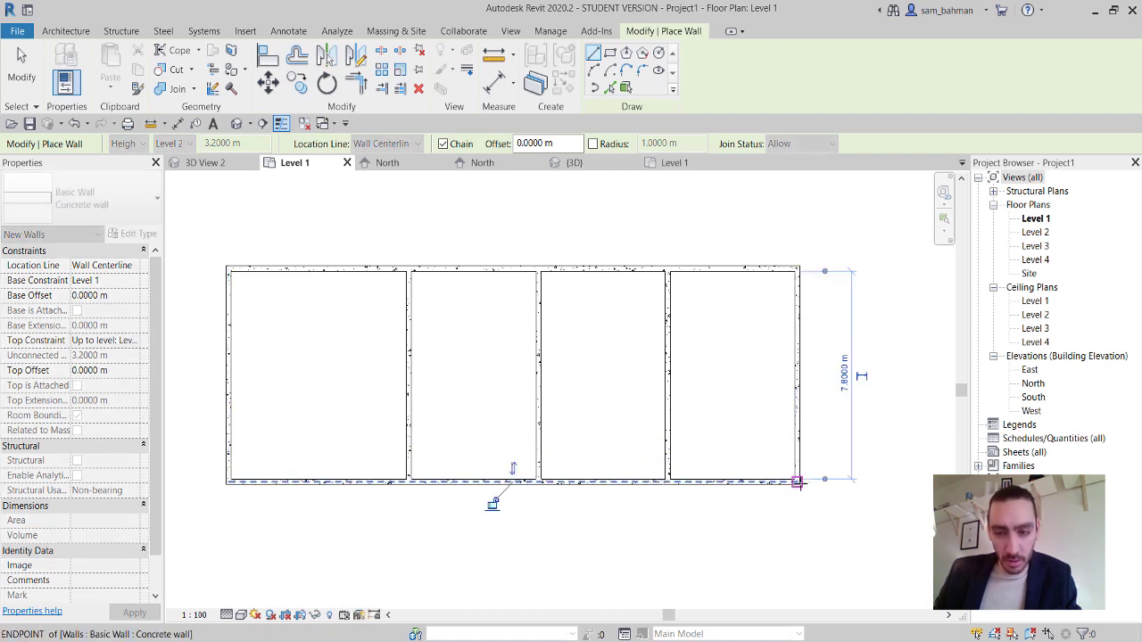
{"action": "key", "text": "Escape"}
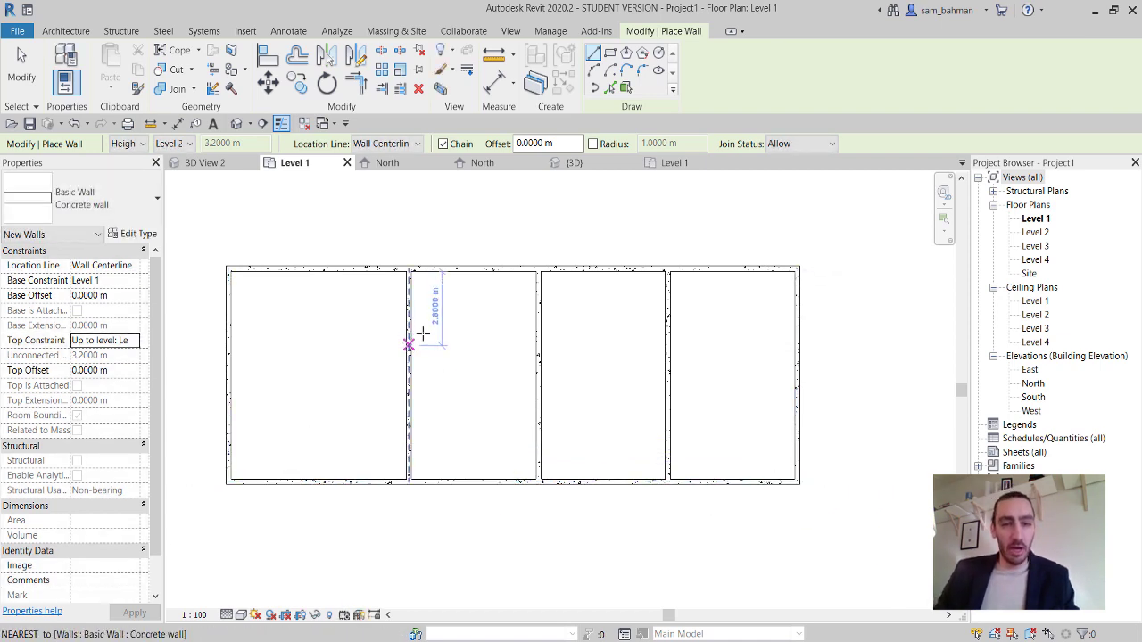
{"action": "key", "text": "Escape"}
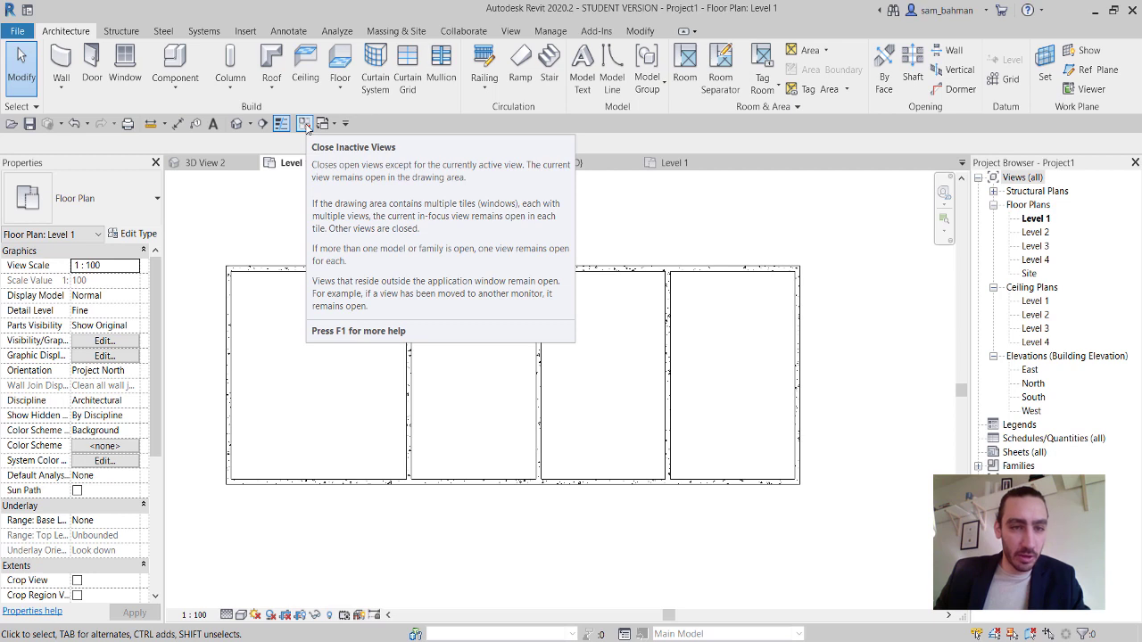
Close the inactive views and inspect the walls in the default 3D view from the front.
{"action": "left_click", "coordinate": [307, 129]}
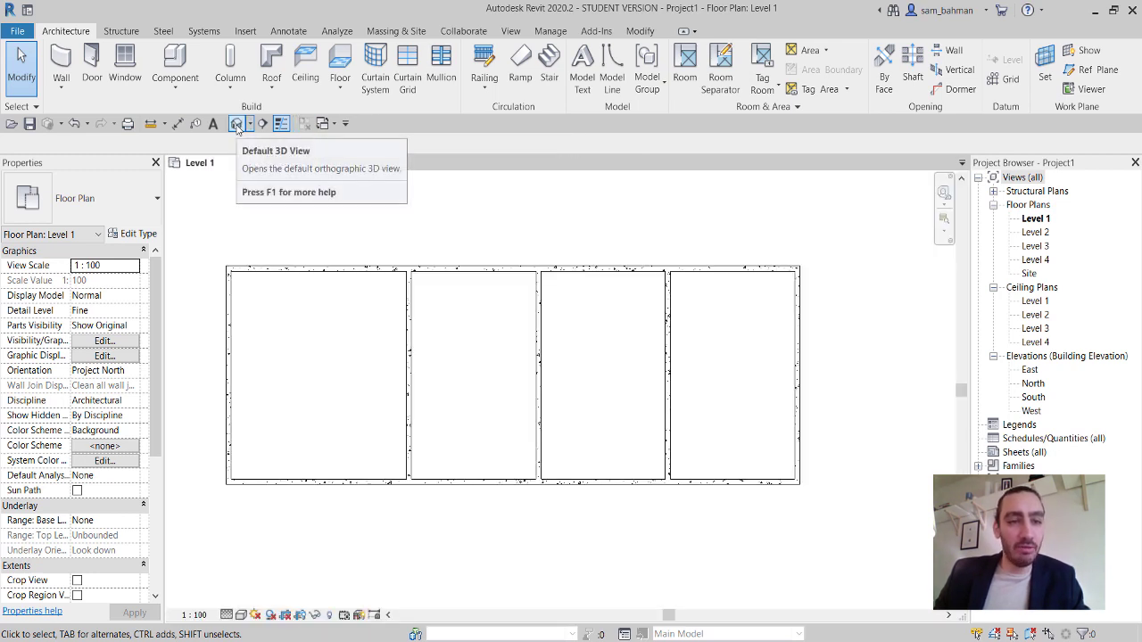
{"action": "left_click", "coordinate": [236, 124]}
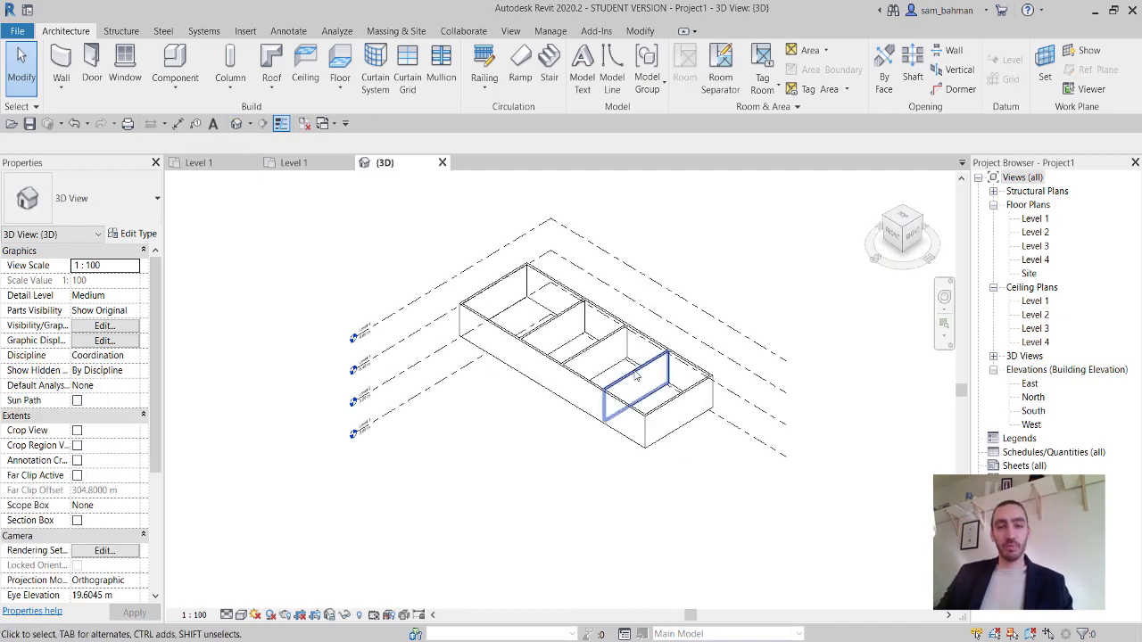
{"action": "middle_click_drag", "start_coordinate": [589, 460], "coordinate": [505, 474], "text": "shift"}
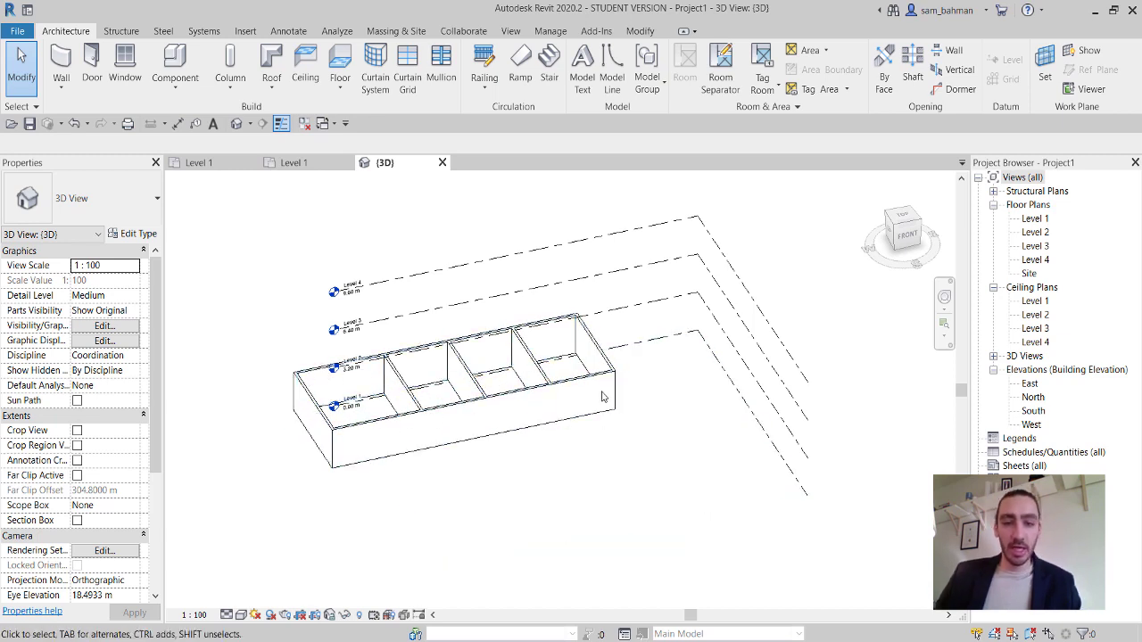
Copy the Level 1 walls, except the end wall of the wide 7 m bay, and paste them aligned to Level 2.
{"action": "left_click", "coordinate": [601, 362]}
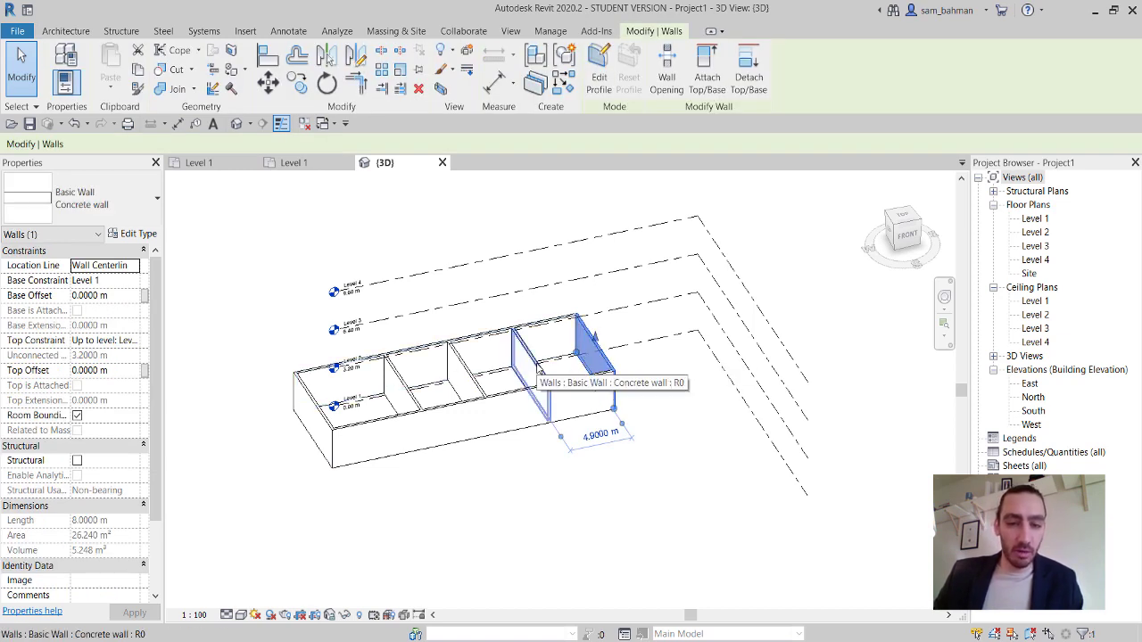
{"action": "left_click", "coordinate": [539, 371], "text": "ctrl"}
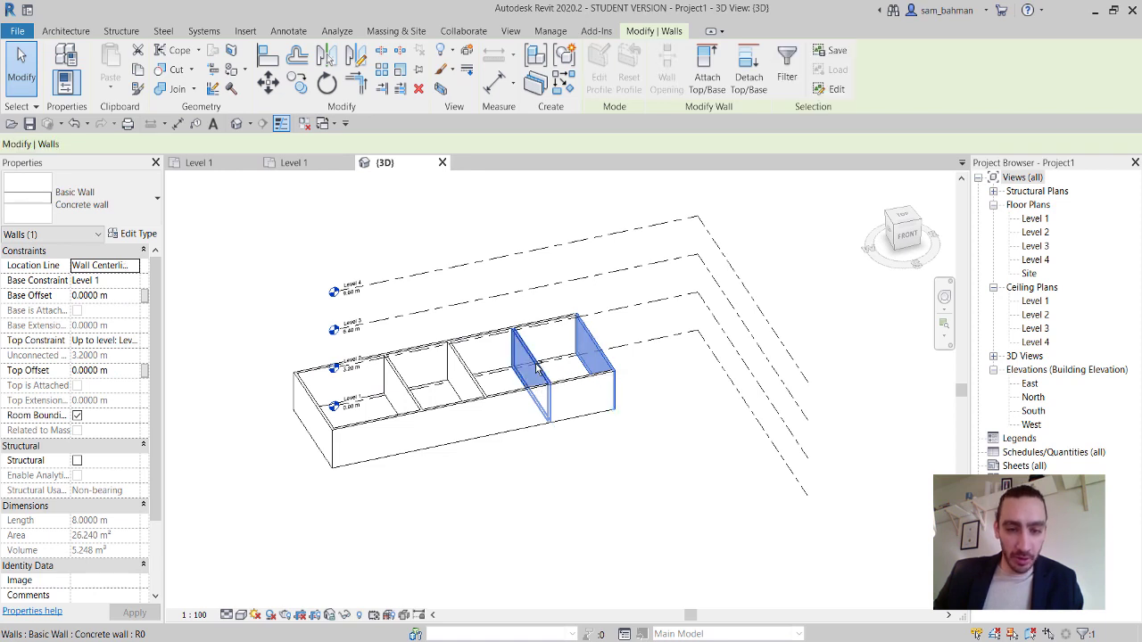
{"action": "left_click", "coordinate": [470, 379], "text": "ctrl"}
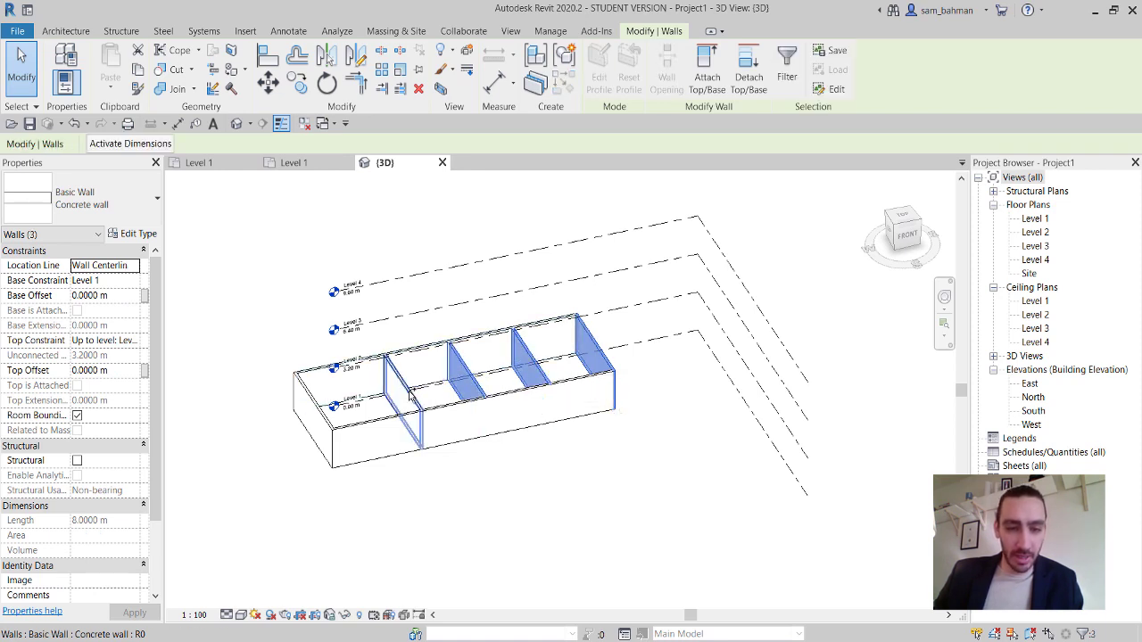
{"action": "left_click", "coordinate": [411, 396], "text": "ctrl"}
{"action": "left_click", "coordinate": [473, 422], "text": "ctrl"}
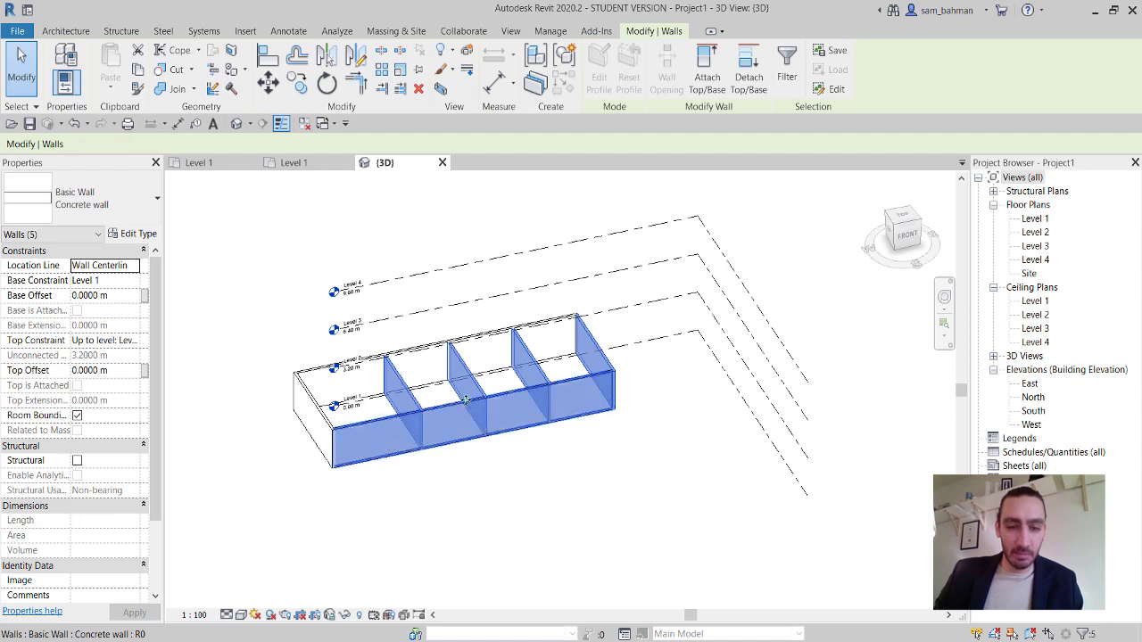
{"action": "left_click", "coordinate": [431, 354], "text": "ctrl"}
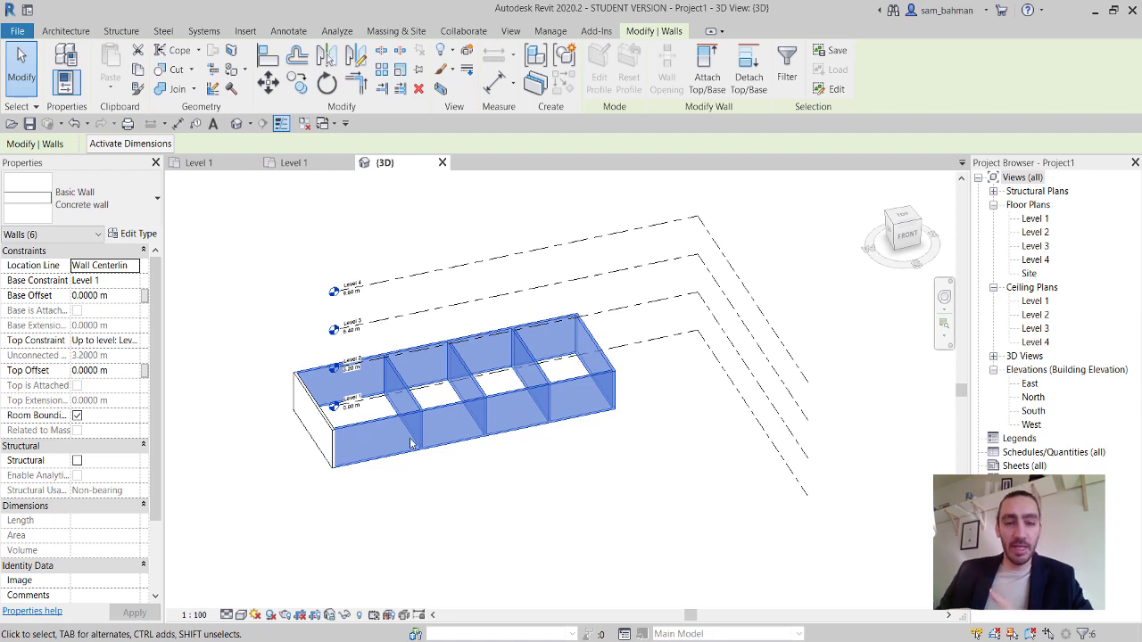
{"action": "left_click", "coordinate": [139, 71]}
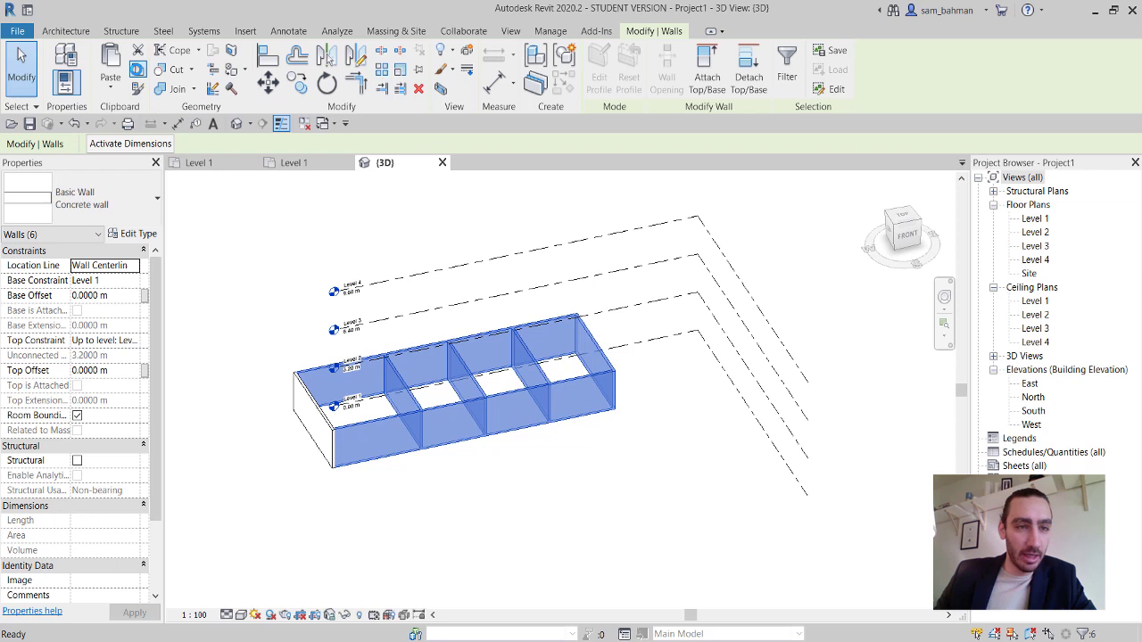
{"action": "left_click", "coordinate": [111, 88]}
{"action": "left_click", "coordinate": [163, 154]}
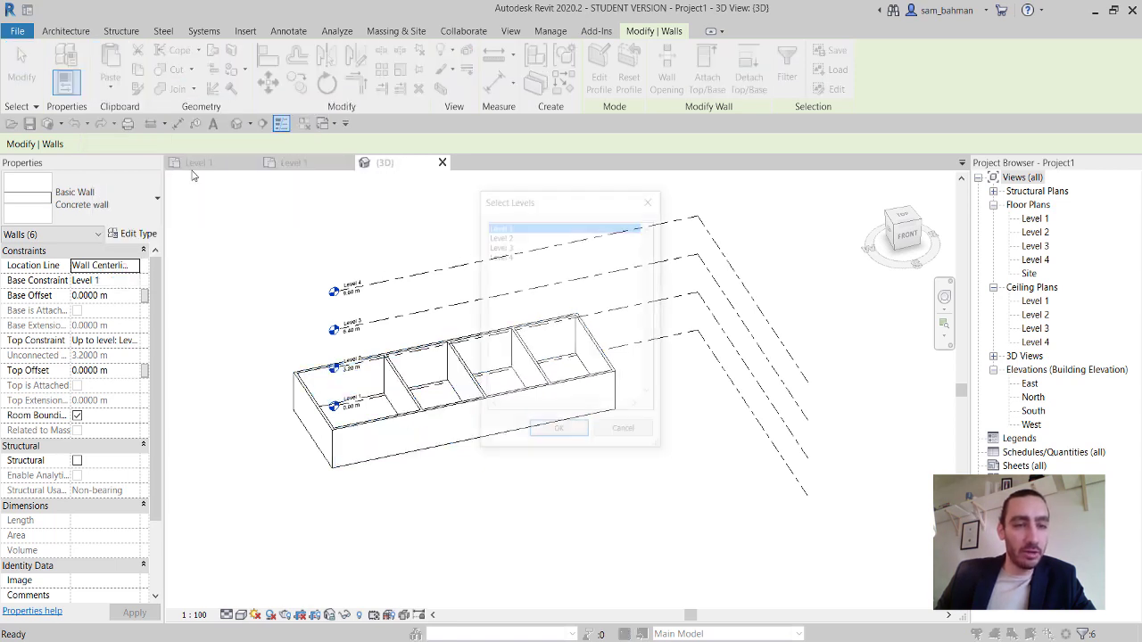
{"action": "left_click", "coordinate": [502, 237]}
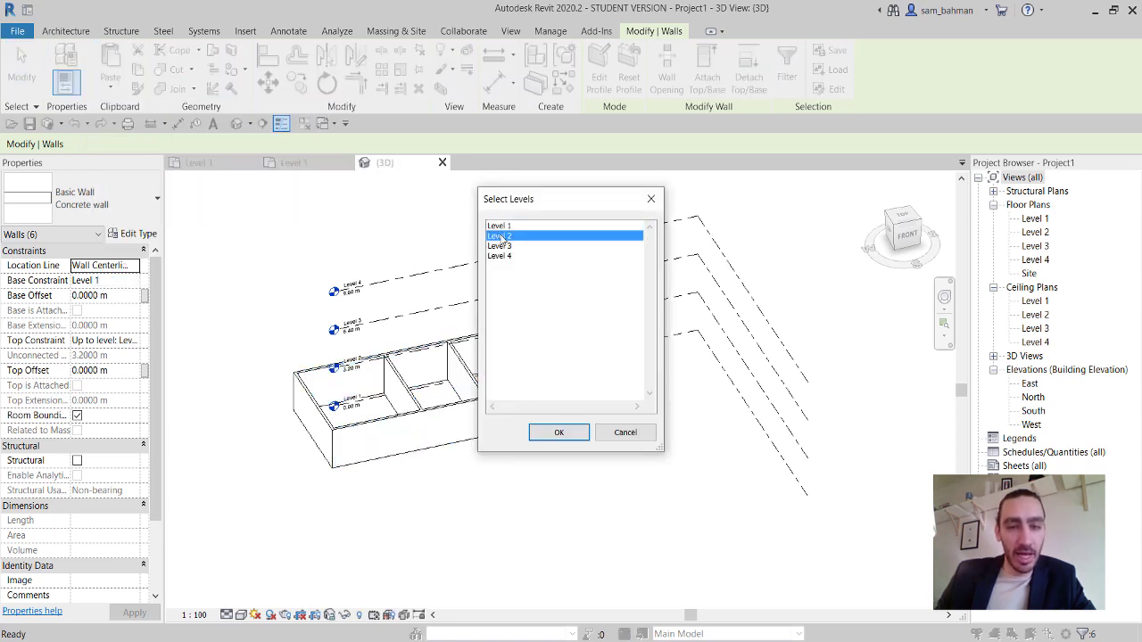
{"action": "left_click", "coordinate": [569, 435]}
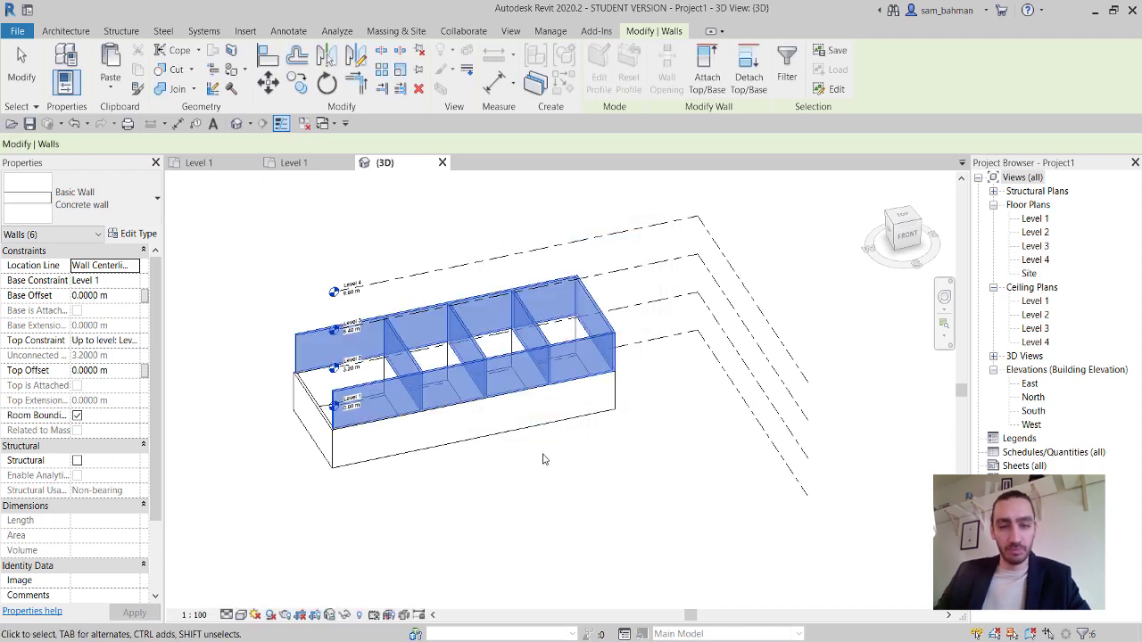
{"action": "scroll", "coordinate": [492, 455], "scroll_direction": "up", "scroll_amount": 5}
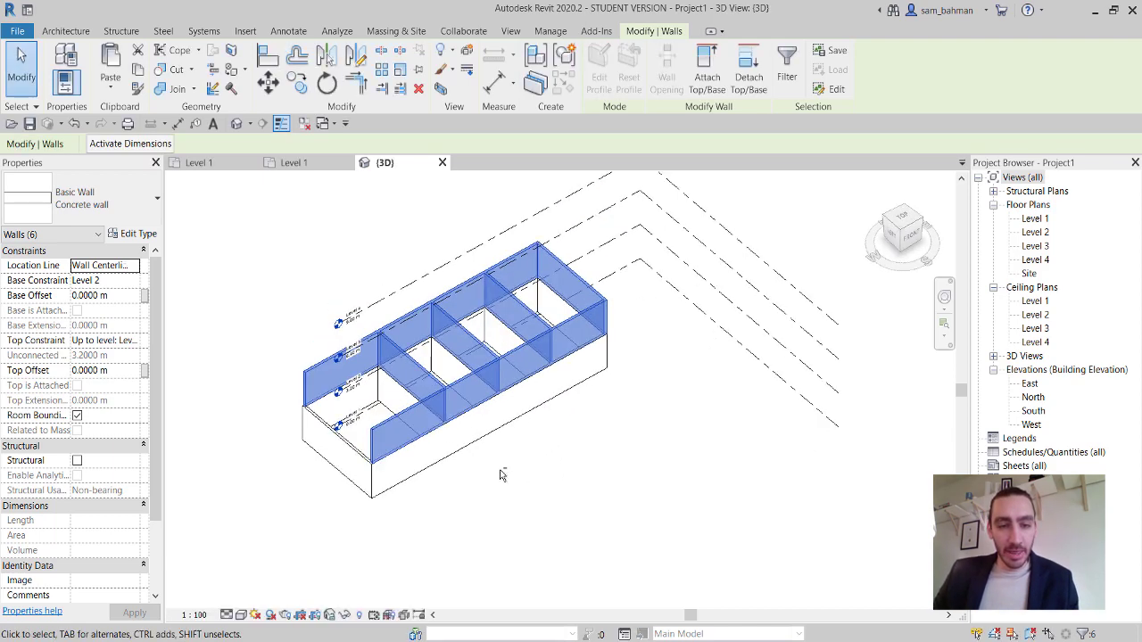
{"action": "key", "text": "Escape"}
Trim the Level 2 front and back walls to the first cross wall with Trim/Extend Multiple Elements, keeping the three narrower bays.
{"action": "middle_click_drag", "start_coordinate": [499, 438], "coordinate": [464, 416], "text": "shift"}
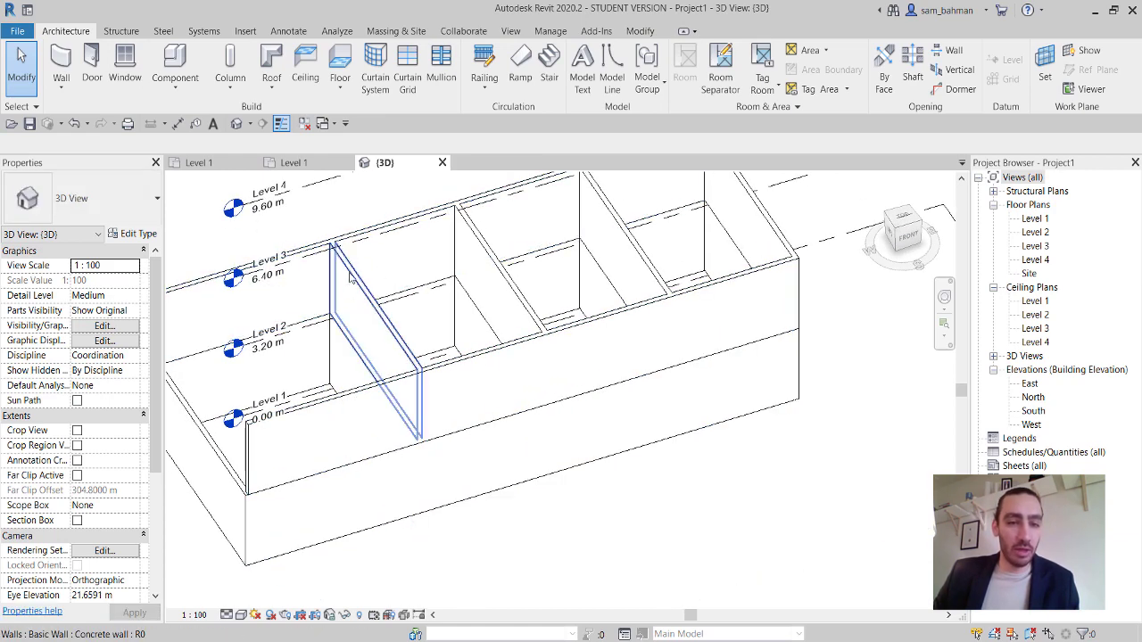
{"action": "scroll", "coordinate": [408, 332], "scroll_direction": "down", "scroll_amount": 4}
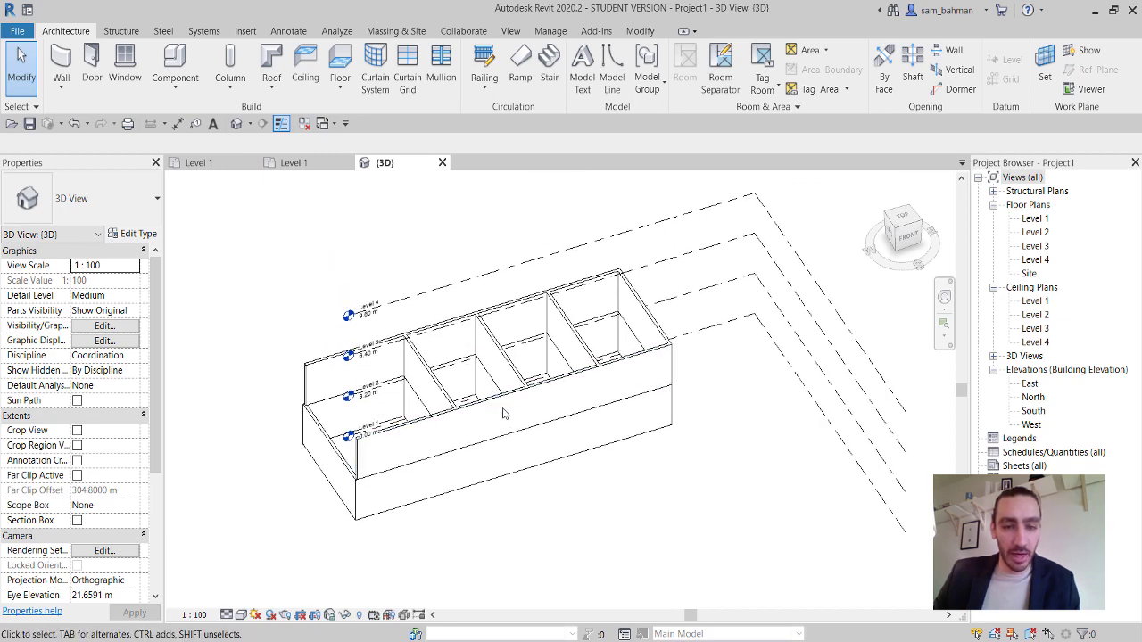
{"action": "left_click", "coordinate": [640, 31]}
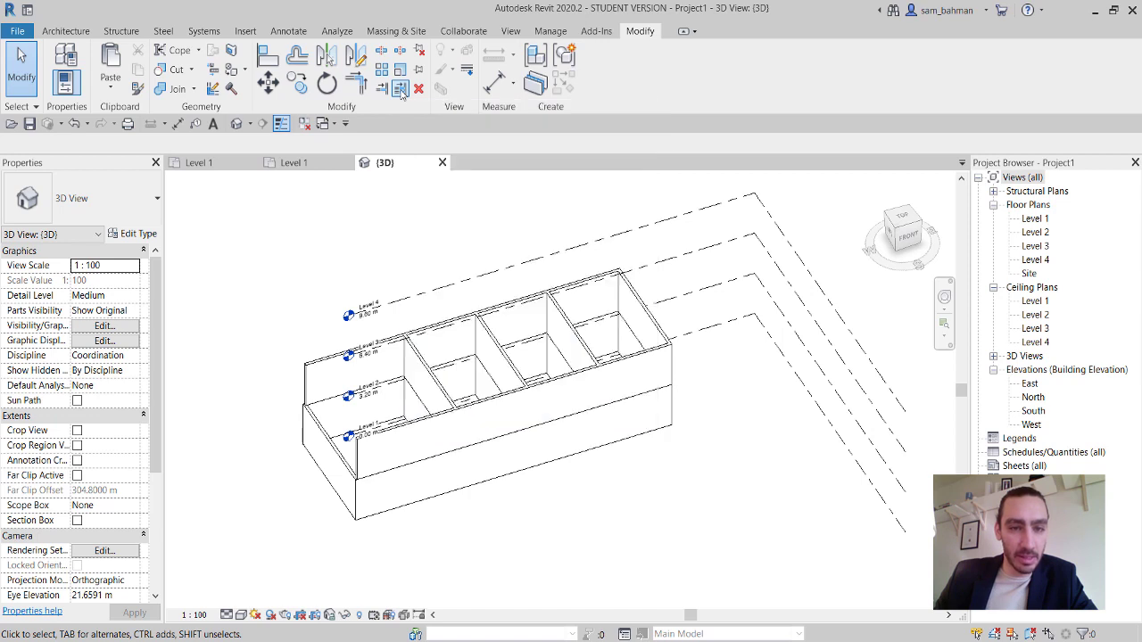
{"action": "left_click", "coordinate": [401, 89]}
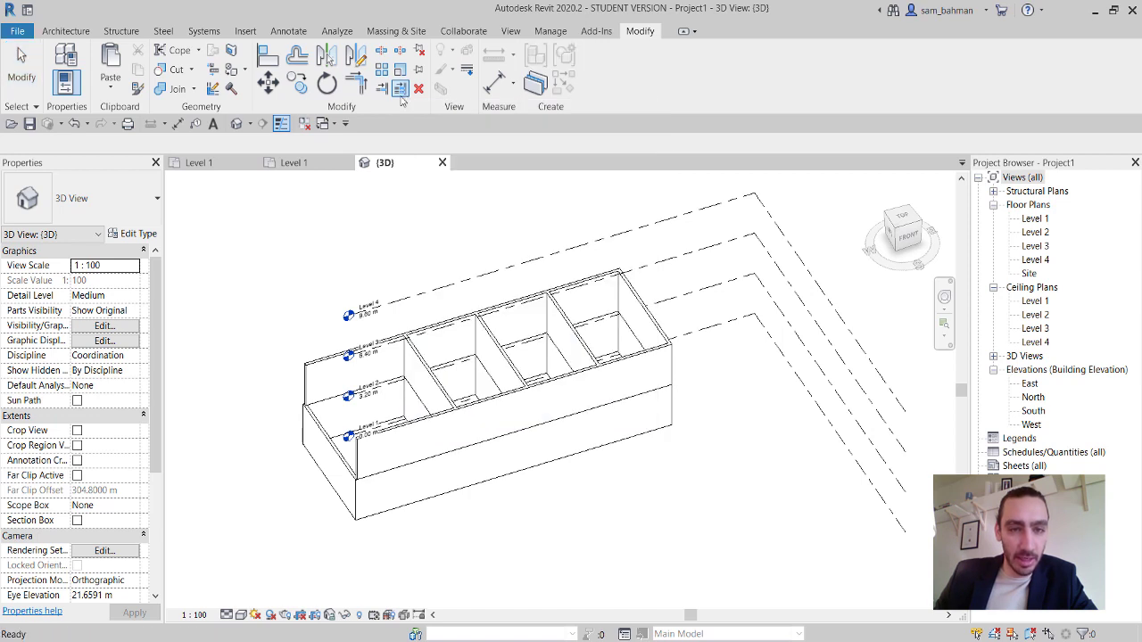
{"action": "left_click", "coordinate": [449, 397]}
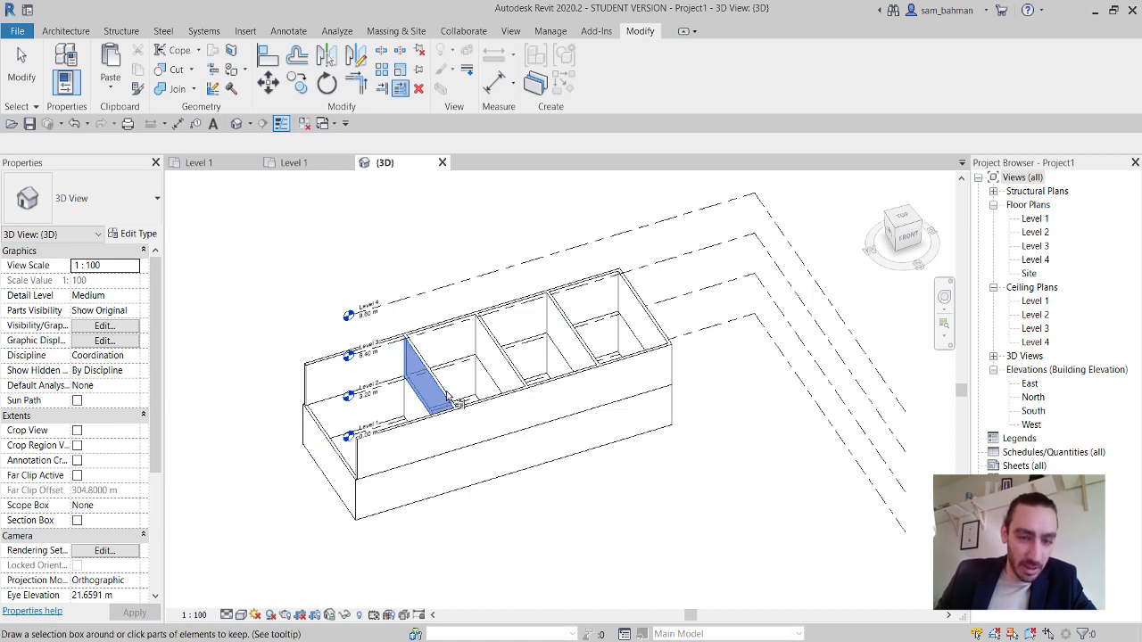
{"action": "left_click", "coordinate": [503, 404]}
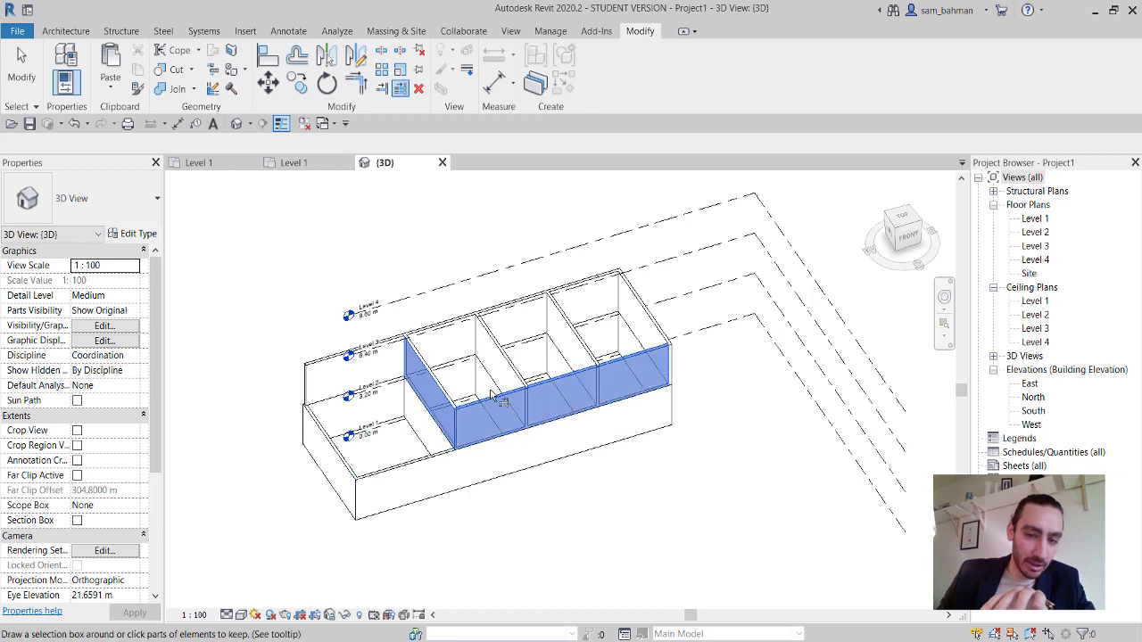
{"action": "left_click", "coordinate": [442, 325], "text": "ctrl"}
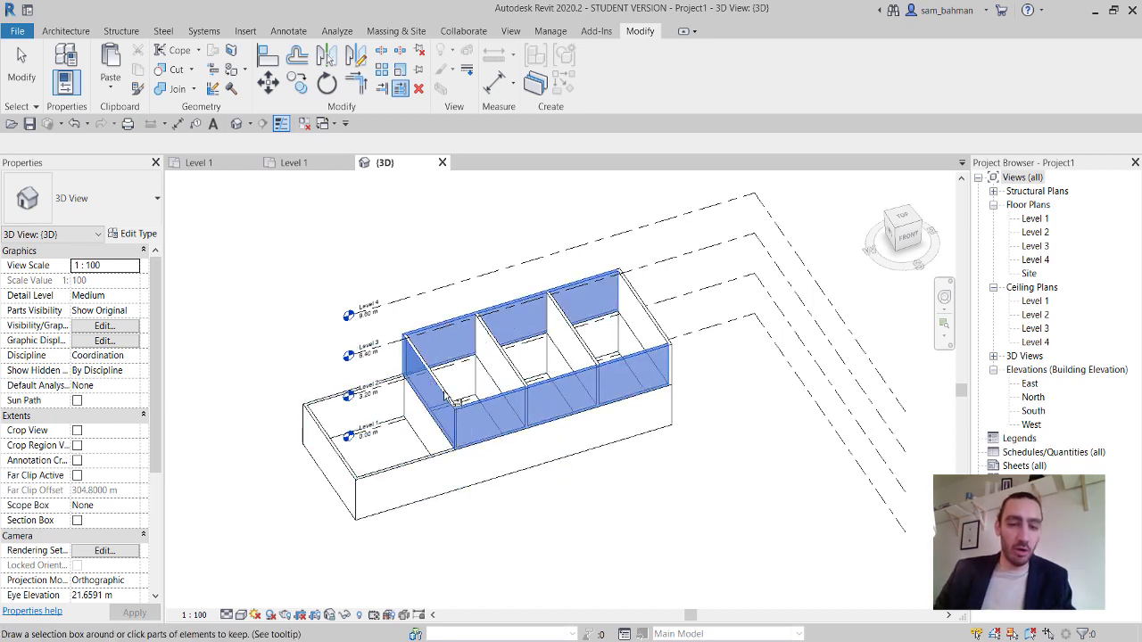
{"action": "key", "text": "Escape"}
{"action": "key", "text": "Escape"}
Copy the Level 2 front and back walls with the two inner cross walls, and paste them aligned to Level 3.
{"action": "middle_click_drag", "start_coordinate": [504, 475], "coordinate": [552, 402]}
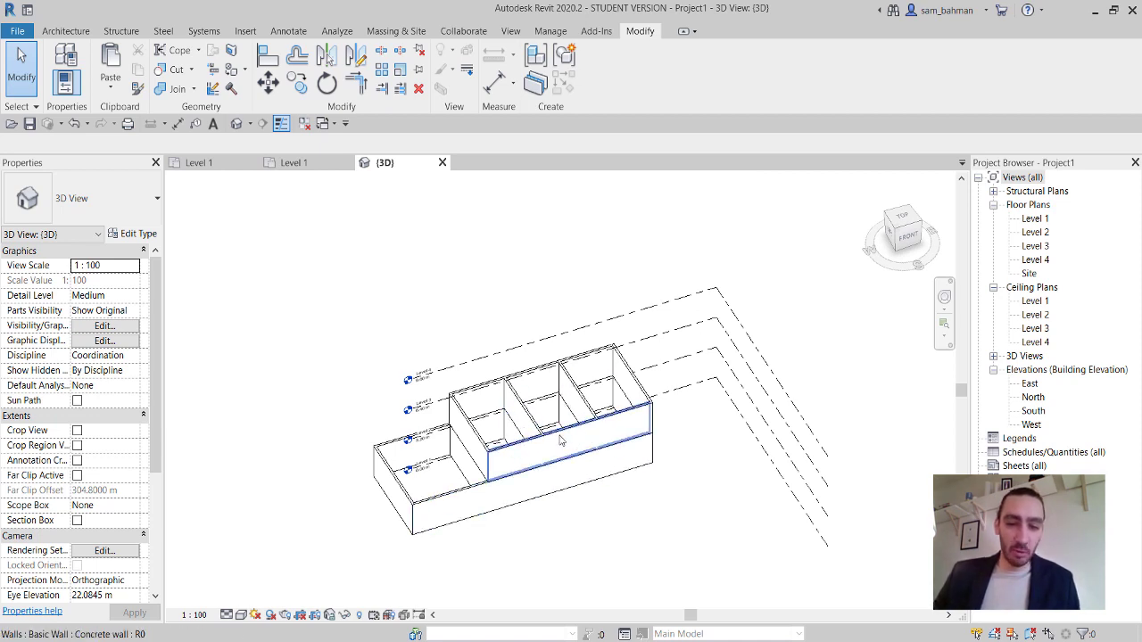
{"action": "left_click", "coordinate": [538, 401]}
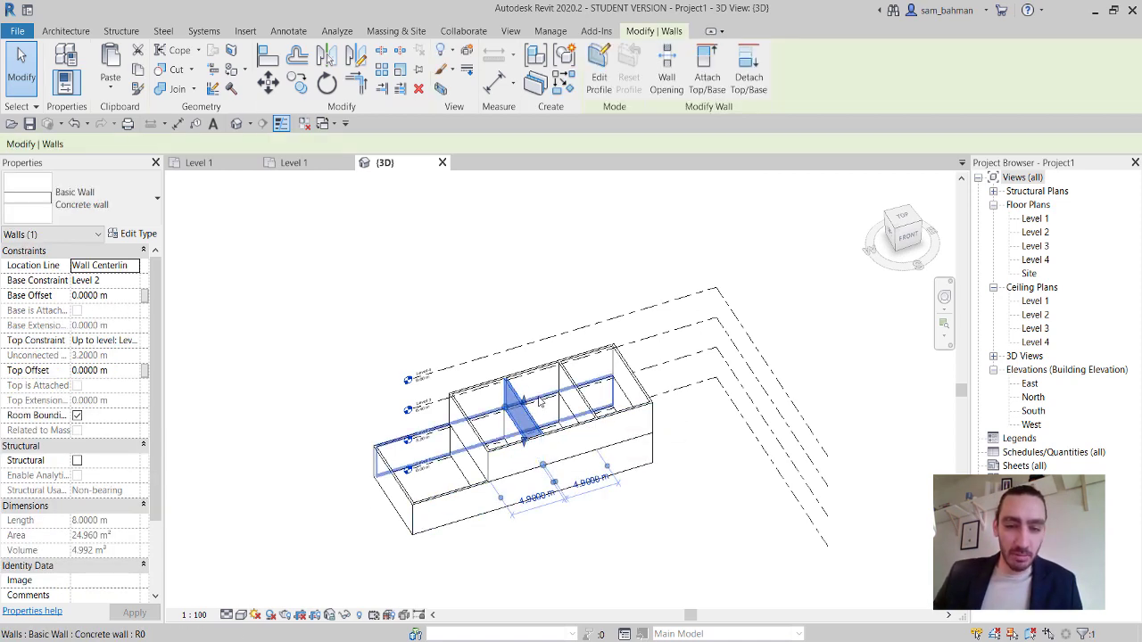
{"action": "left_click", "coordinate": [537, 371], "text": "ctrl"}
{"action": "left_click", "coordinate": [570, 432], "text": "ctrl"}
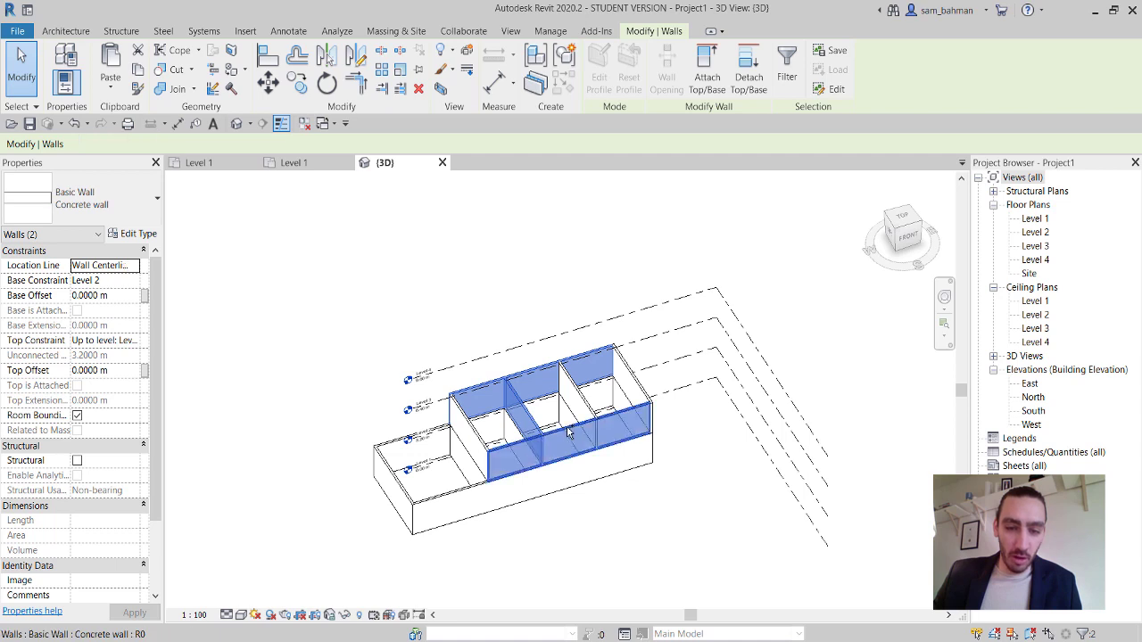
{"action": "left_click", "coordinate": [582, 398], "text": "ctrl"}
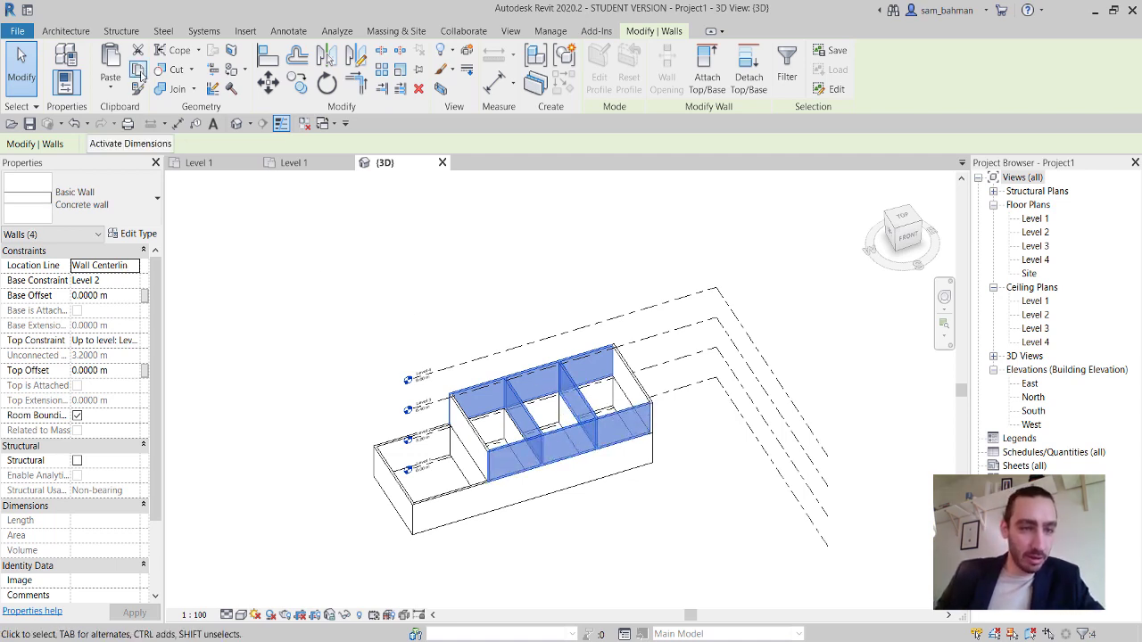
{"action": "left_click", "coordinate": [138, 71]}
{"action": "left_click", "coordinate": [110, 85]}
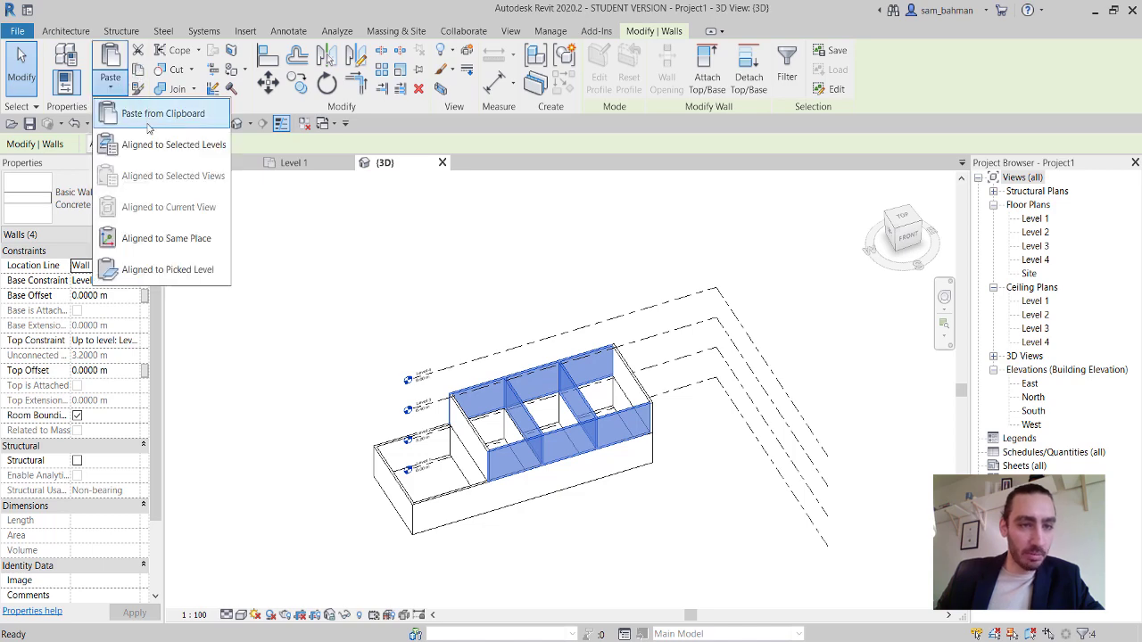
{"action": "left_click", "coordinate": [165, 144]}
{"action": "left_click", "coordinate": [514, 247]}
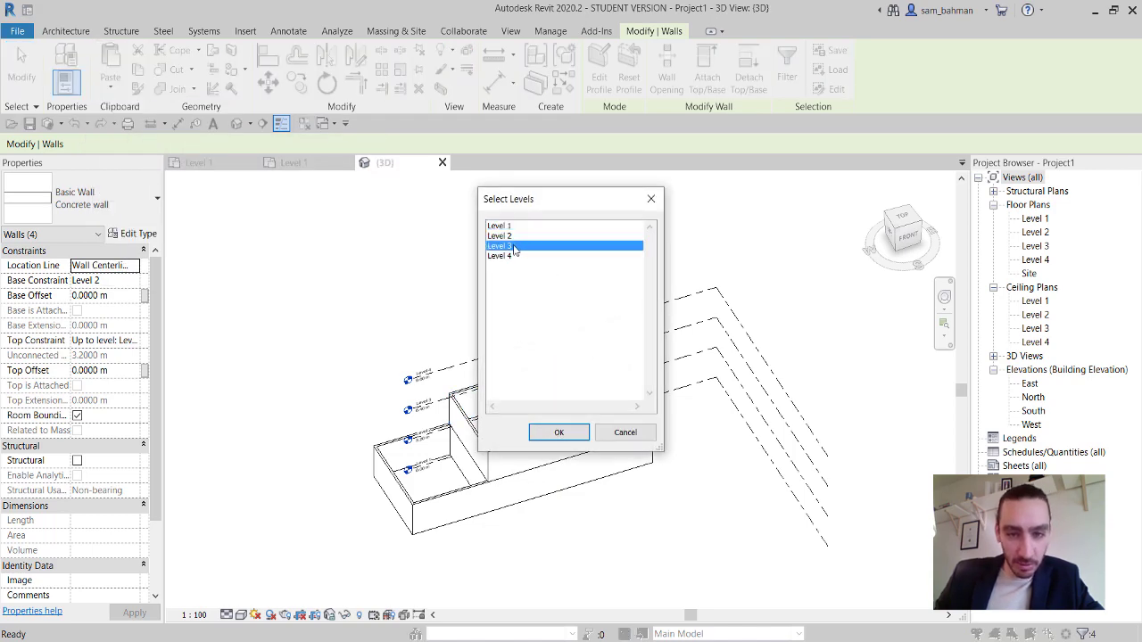
{"action": "left_click", "coordinate": [572, 432]}
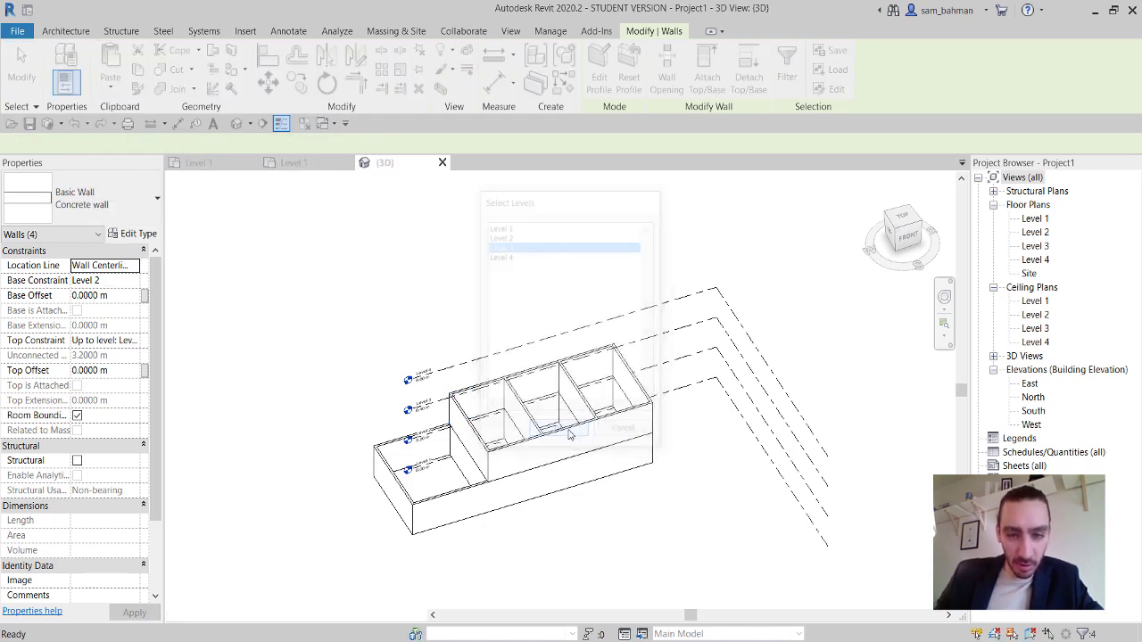
{"action": "left_click", "coordinate": [677, 524]}
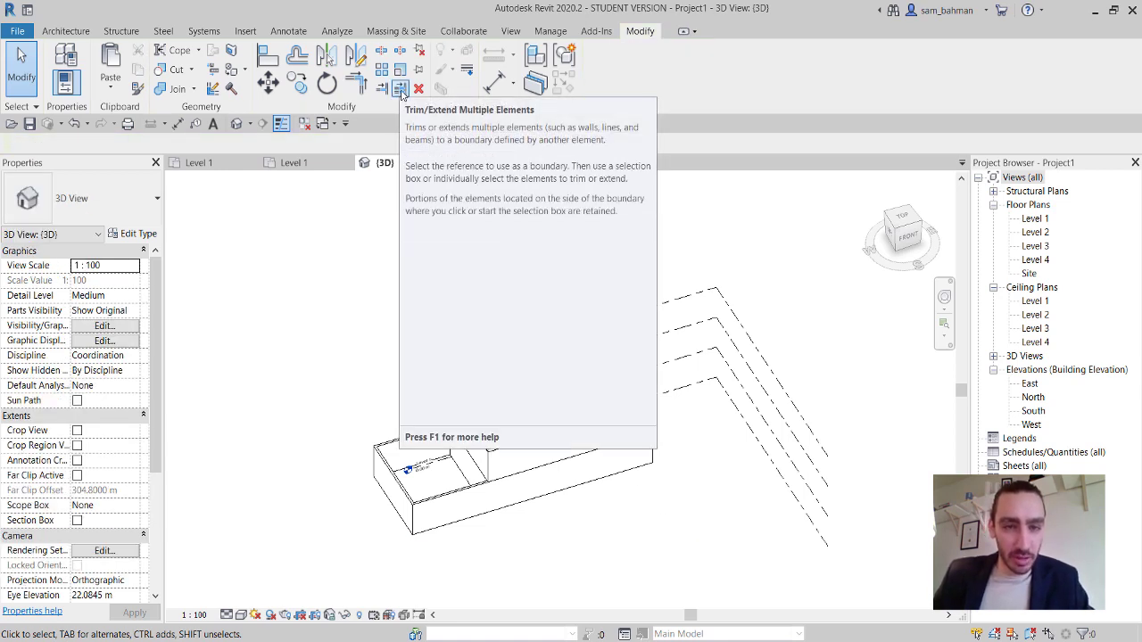
{"action": "left_click", "coordinate": [399, 88]}
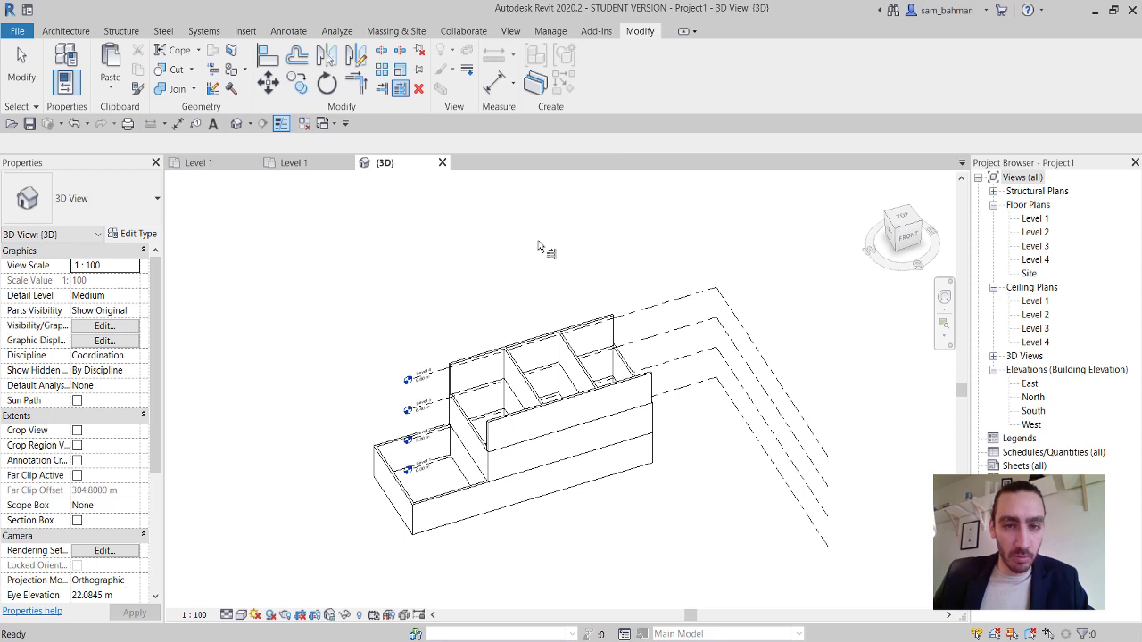
{"action": "scroll", "coordinate": [533, 392], "scroll_direction": "up", "scroll_amount": 2}
{"action": "left_click", "coordinate": [525, 387]}
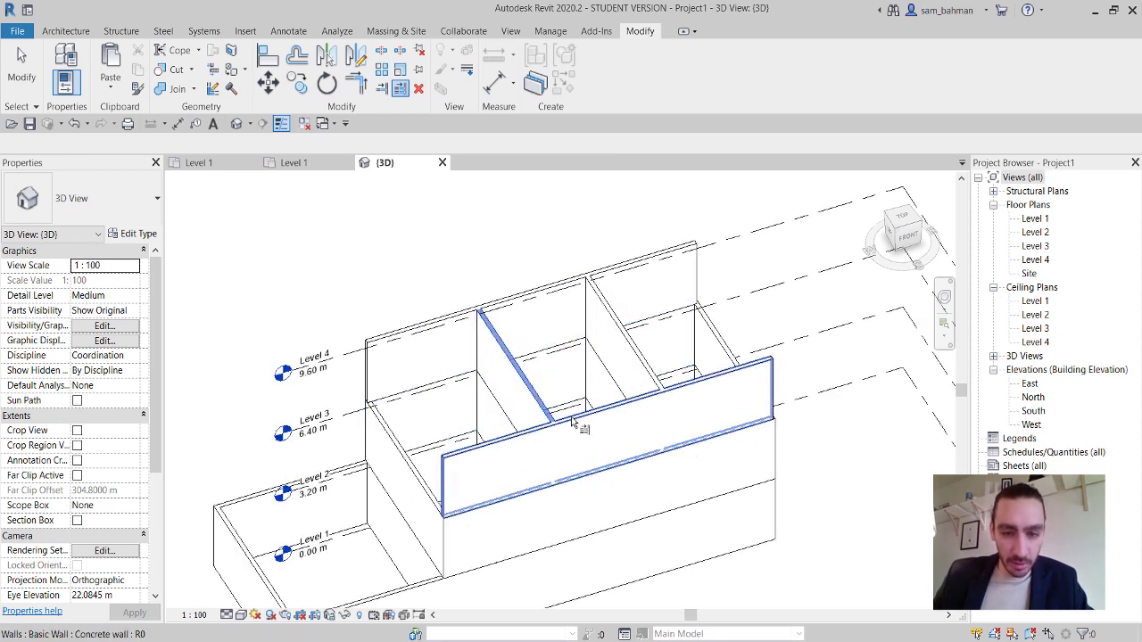
{"action": "key", "text": "Escape"}
{"action": "key", "text": "Escape"}
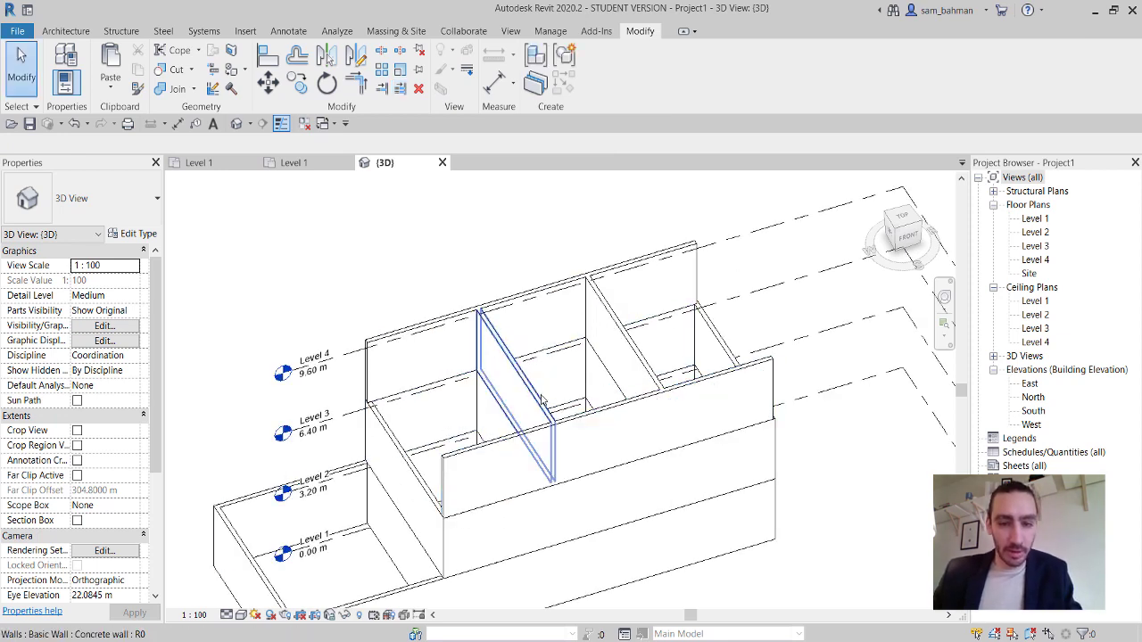
Trim the Level 3 front and back walls to the first inner cross wall, removing their part over the bay beside the wide ground-floor section.
{"action": "left_click", "coordinate": [400, 89]}
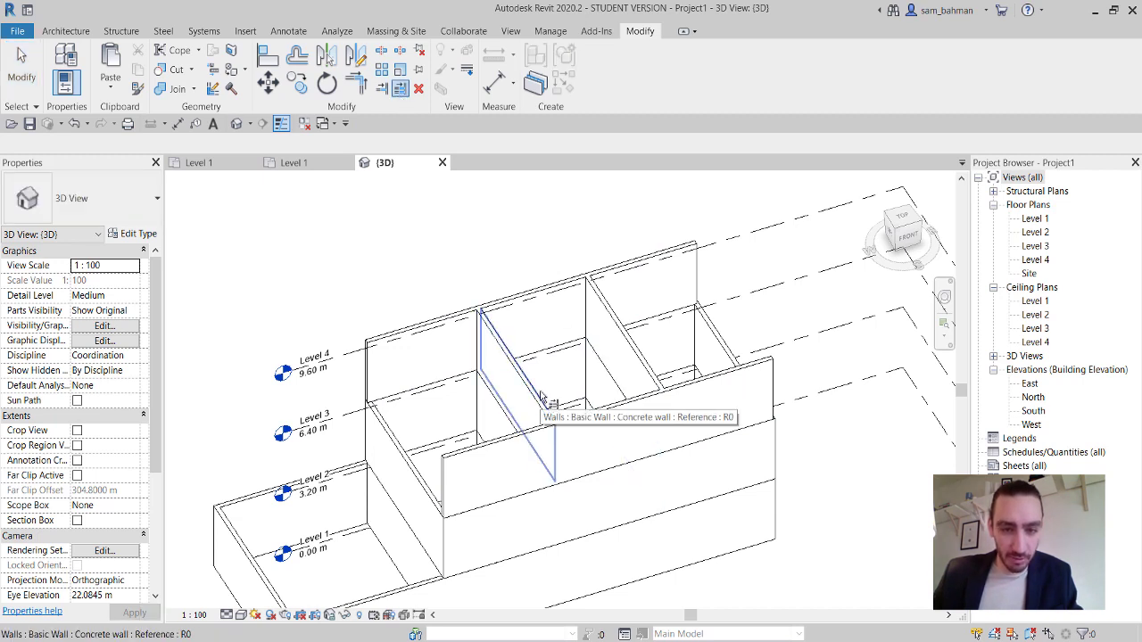
{"action": "left_click", "coordinate": [590, 426]}
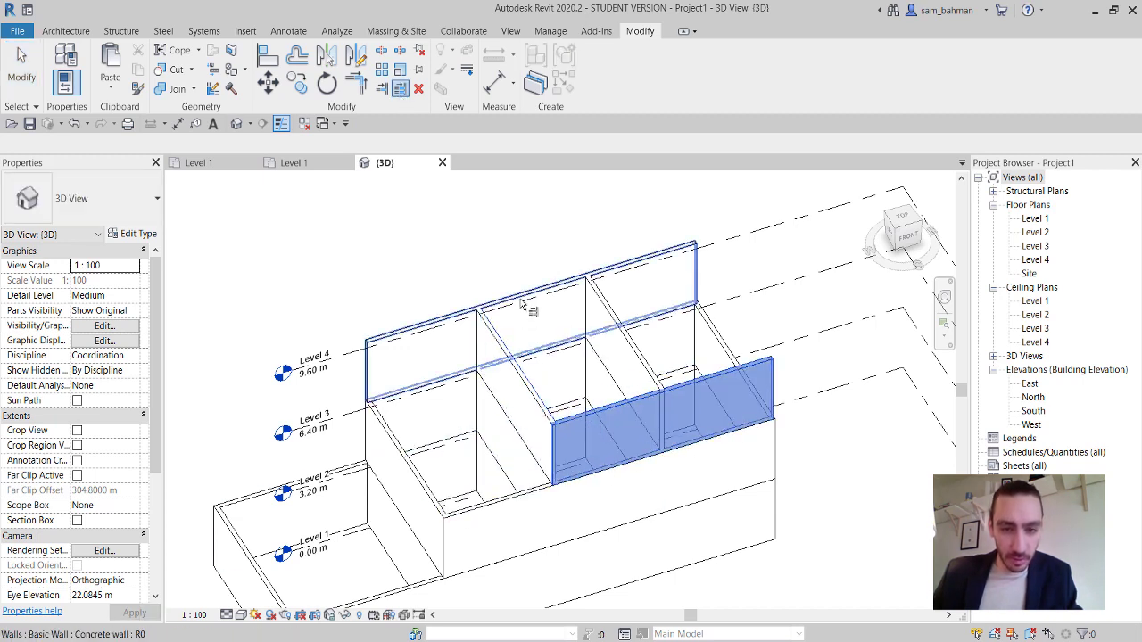
{"action": "left_click", "coordinate": [525, 306]}
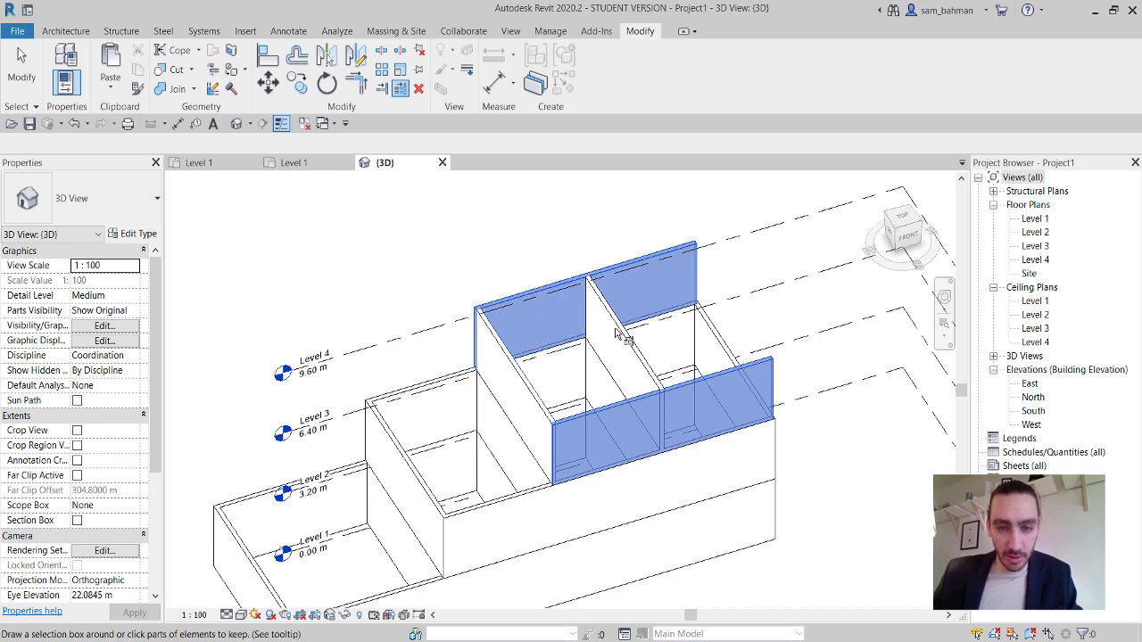
{"action": "key", "text": "Escape"}
{"action": "key", "text": "Escape"}
Trim the Level 3 front and back walls to the second inner cross wall, keeping only the middle bay.
{"action": "left_click", "coordinate": [399, 89]}
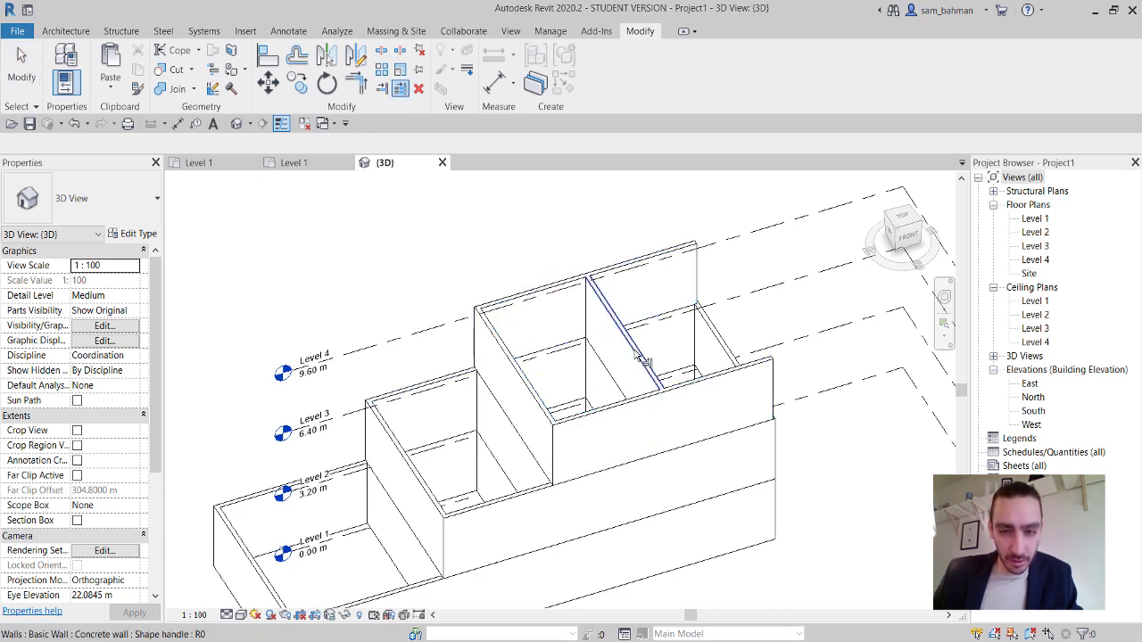
{"action": "left_click", "coordinate": [562, 287]}
{"action": "key", "text": "Escape"}
{"action": "key", "text": "Escape"}
{"action": "scroll", "coordinate": [694, 533], "scroll_direction": "down", "scroll_amount": 3}
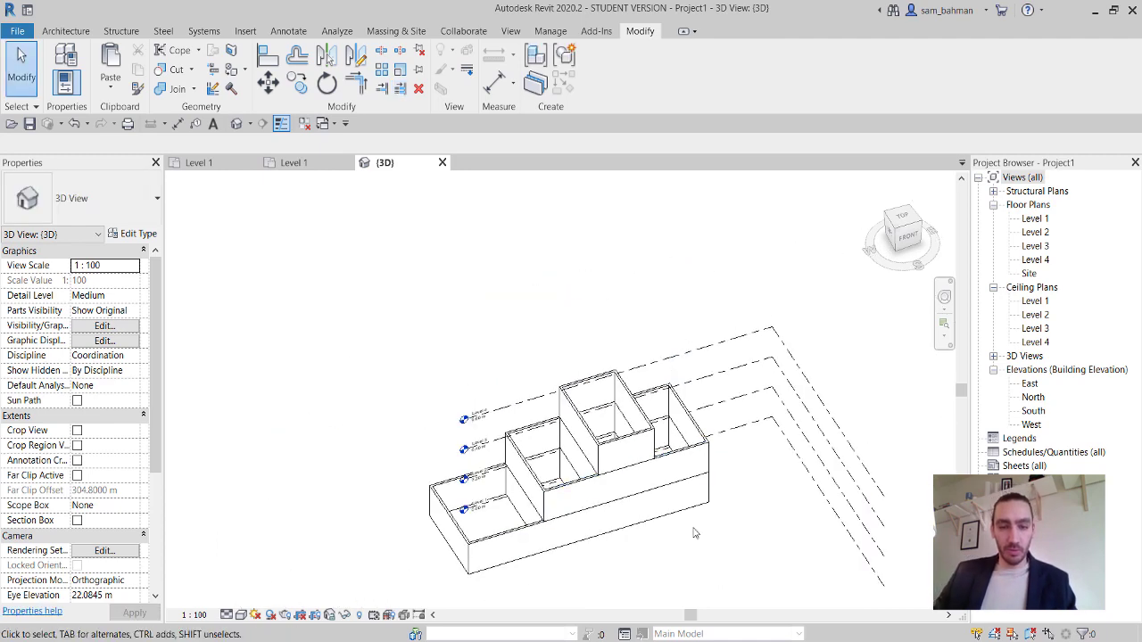
Set the 3D view to Fine detail with the Consistent Colors visual style and inspect the stepped walls.
{"action": "left_click", "coordinate": [227, 616]}
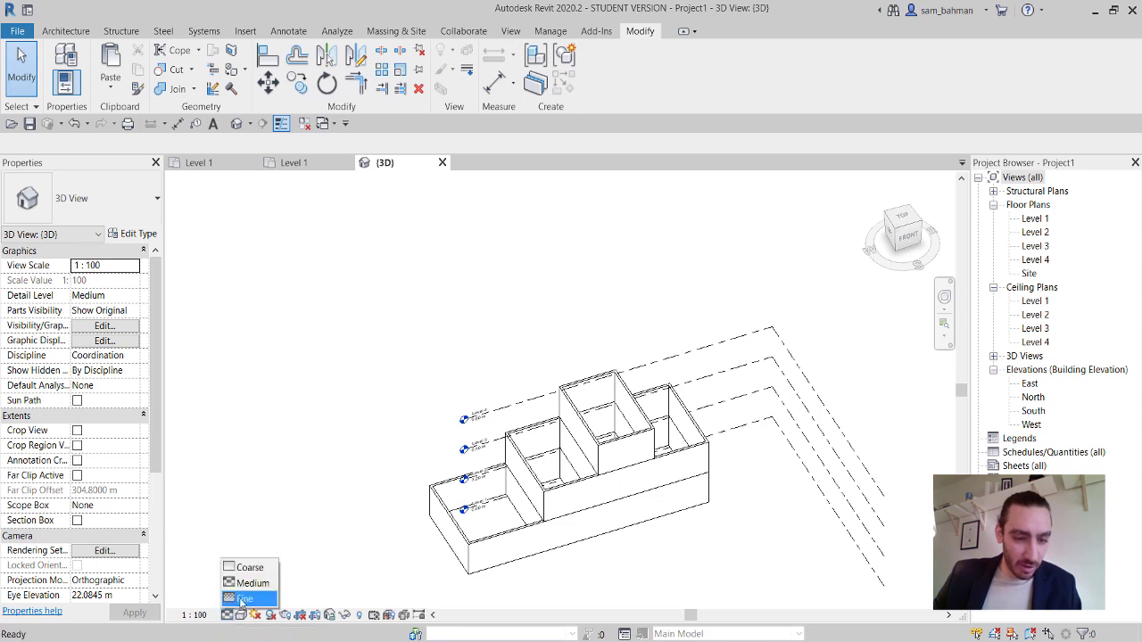
{"action": "left_click", "coordinate": [246, 597]}
{"action": "left_click", "coordinate": [241, 616]}
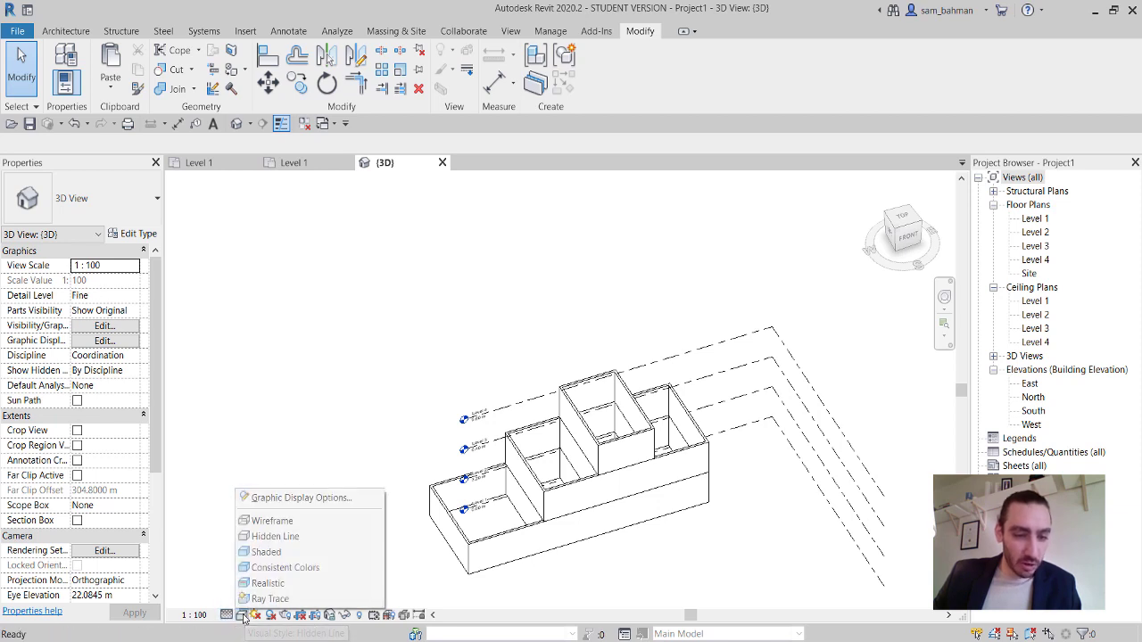
{"action": "left_click", "coordinate": [276, 567]}
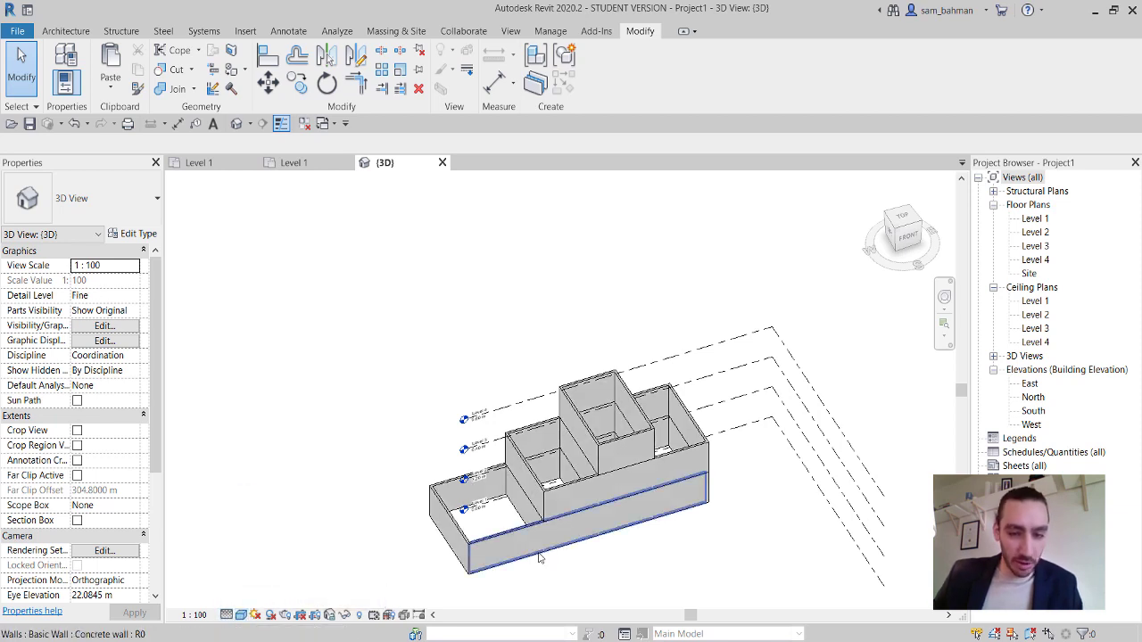
{"action": "mouse_move", "coordinate": [535, 464]}
{"action": "middle_mouse_down", "text": "shift"}
{"action": "mouse_move", "coordinate": [611, 490]}
{"action": "mouse_move", "coordinate": [654, 607]}
{"action": "mouse_move", "coordinate": [681, 591]}
{"action": "middle_mouse_up", "text": "shift"}
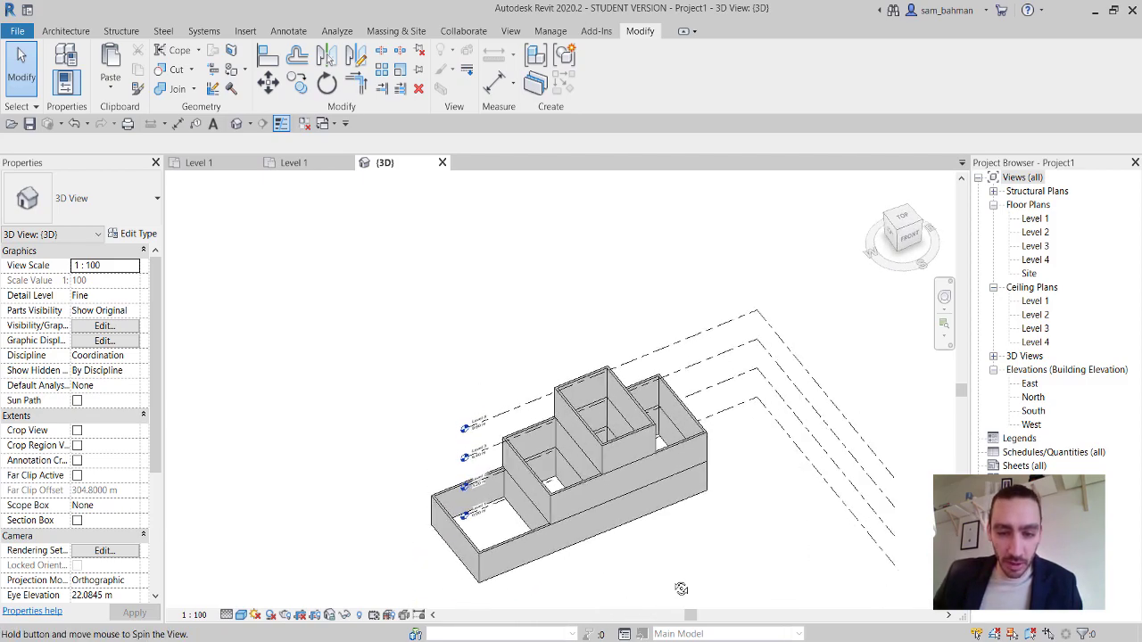
{"action": "scroll", "coordinate": [628, 395], "scroll_direction": "up", "scroll_amount": 5}
{"action": "scroll", "coordinate": [629, 396], "scroll_direction": "down", "scroll_amount": 3}
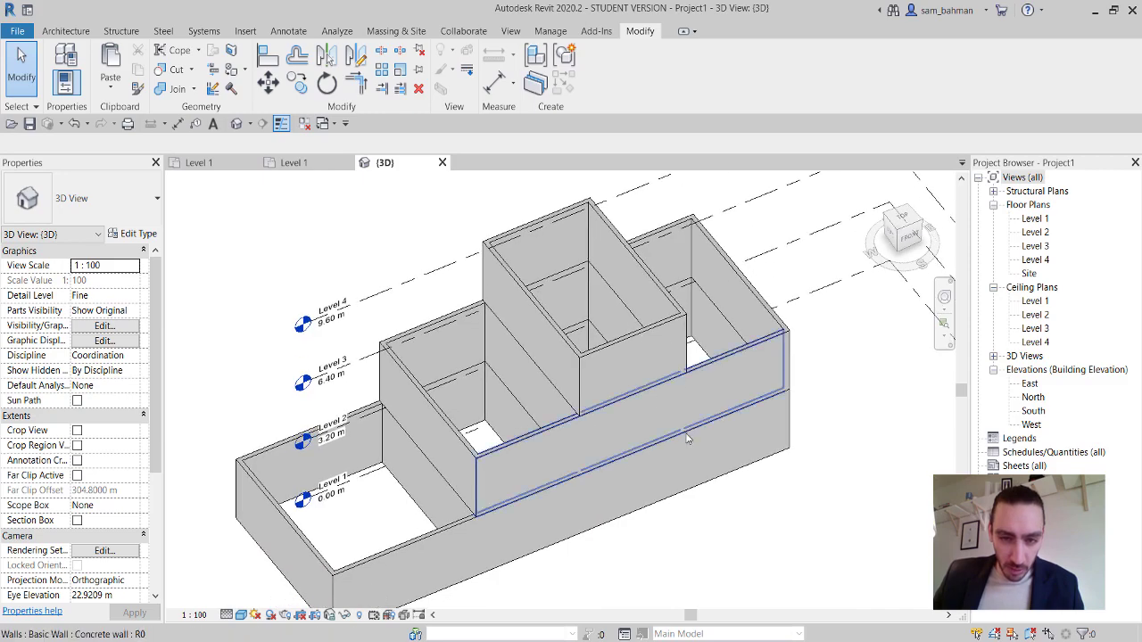
{"action": "middle_click_drag", "start_coordinate": [629, 396], "coordinate": [687, 562], "text": "shift"}
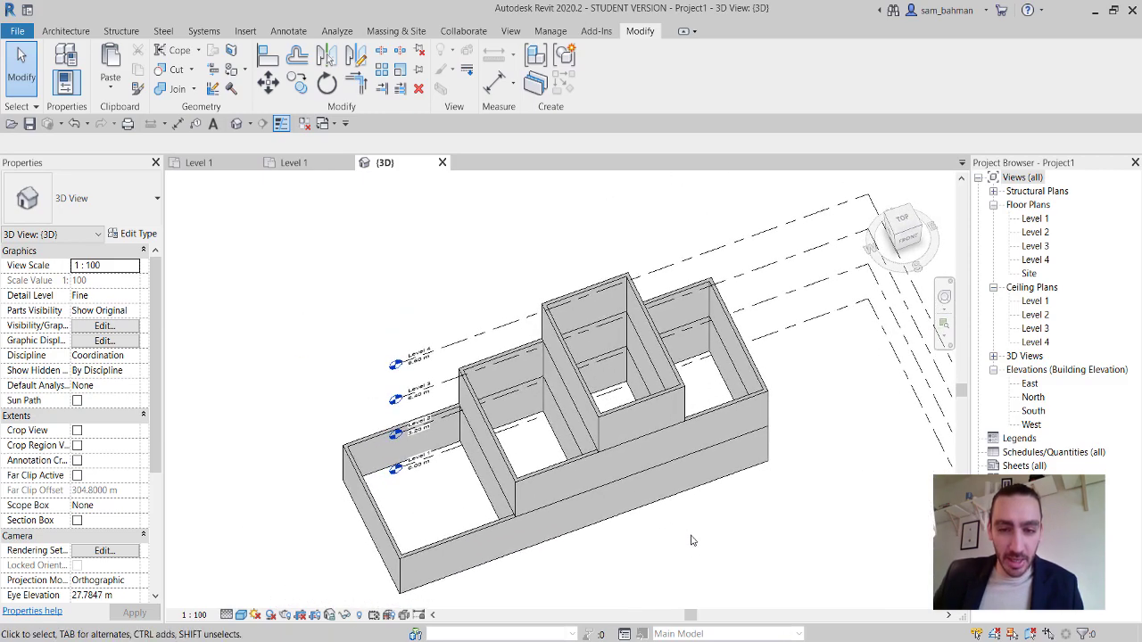
{"action": "middle_click_drag", "start_coordinate": [624, 518], "coordinate": [696, 468], "text": "shift"}
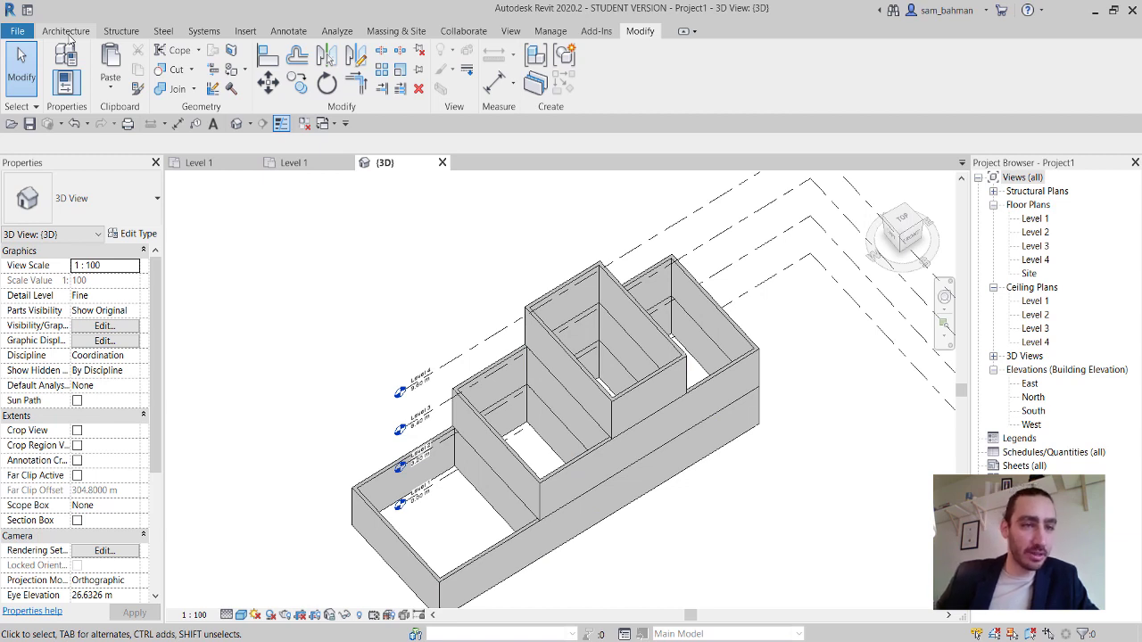
Start an architectural floor using the Standard Timber-Wood Finish type.
{"action": "left_click", "coordinate": [66, 31]}
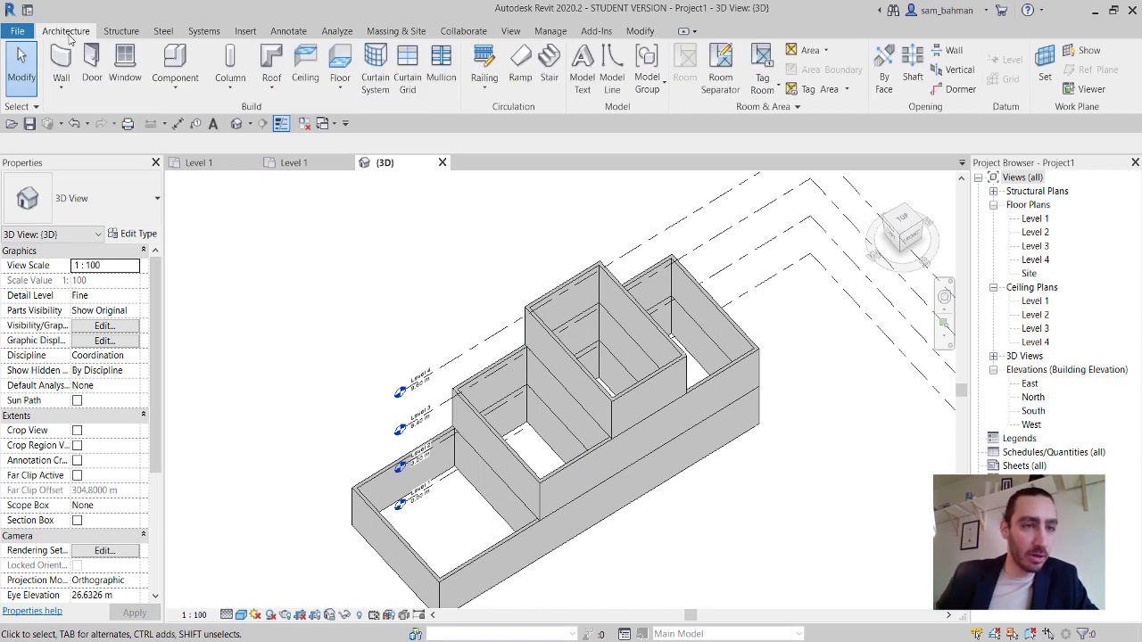
{"action": "left_click", "coordinate": [339, 60]}
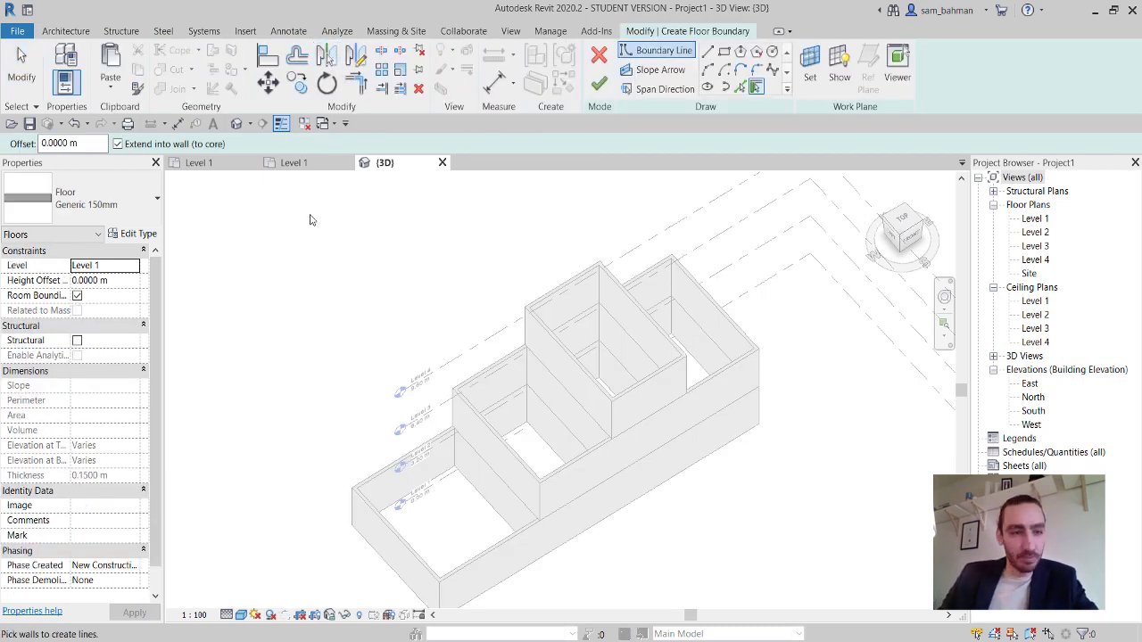
{"action": "left_click", "coordinate": [148, 200]}
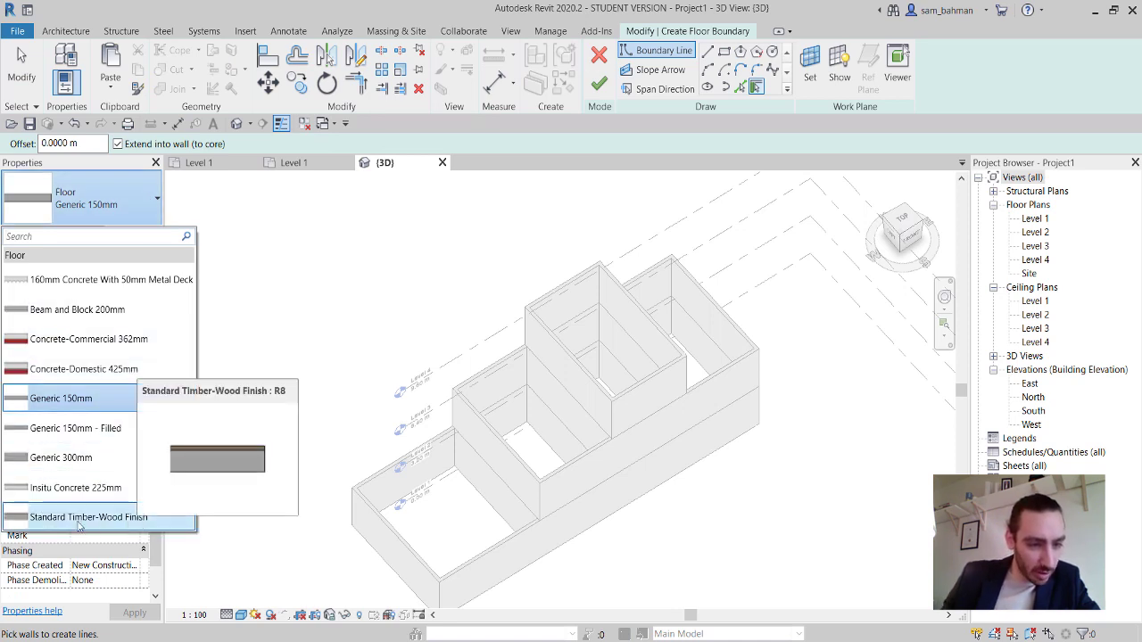
{"action": "left_click", "coordinate": [116, 526]}
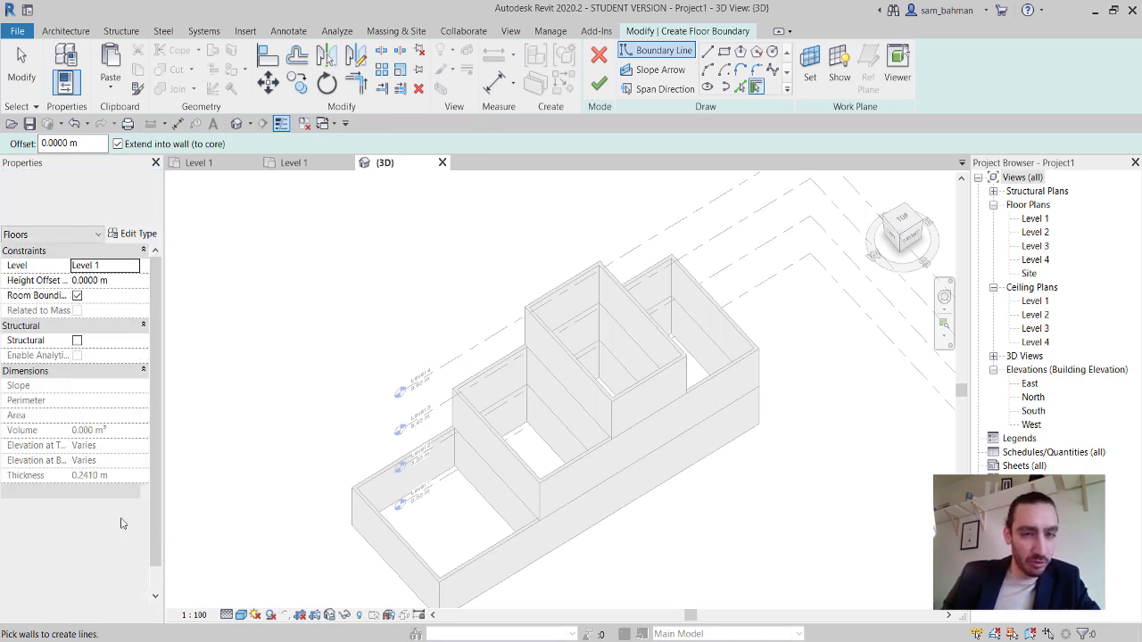
Show the preview of the floor type's structure and delete its timber joist layer.
{"action": "left_click", "coordinate": [133, 235]}
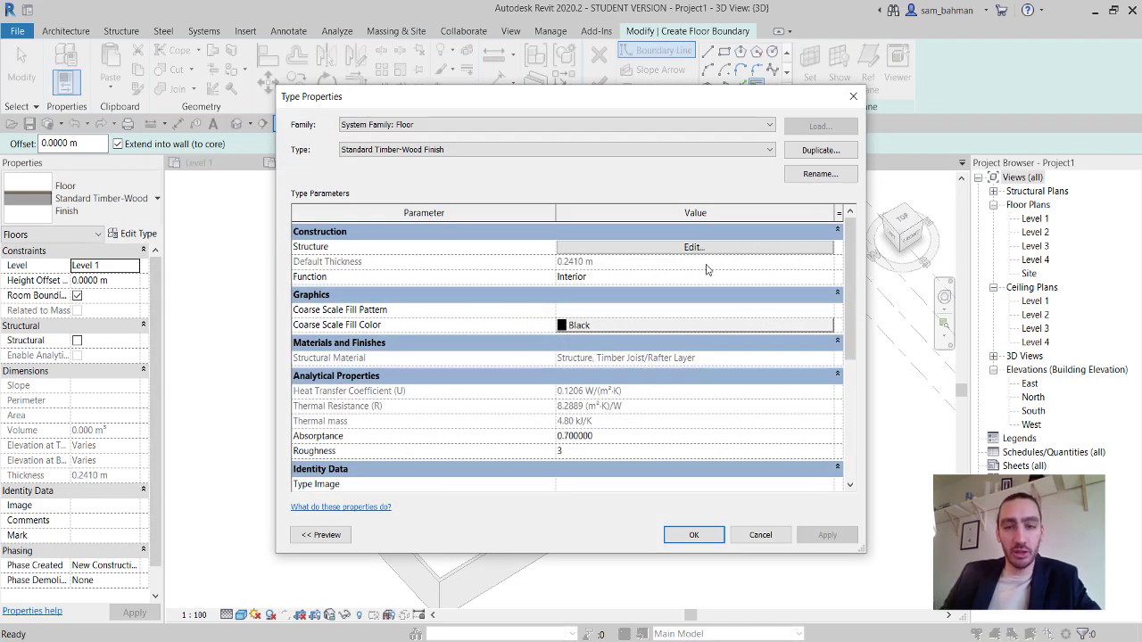
{"action": "left_click", "coordinate": [700, 248]}
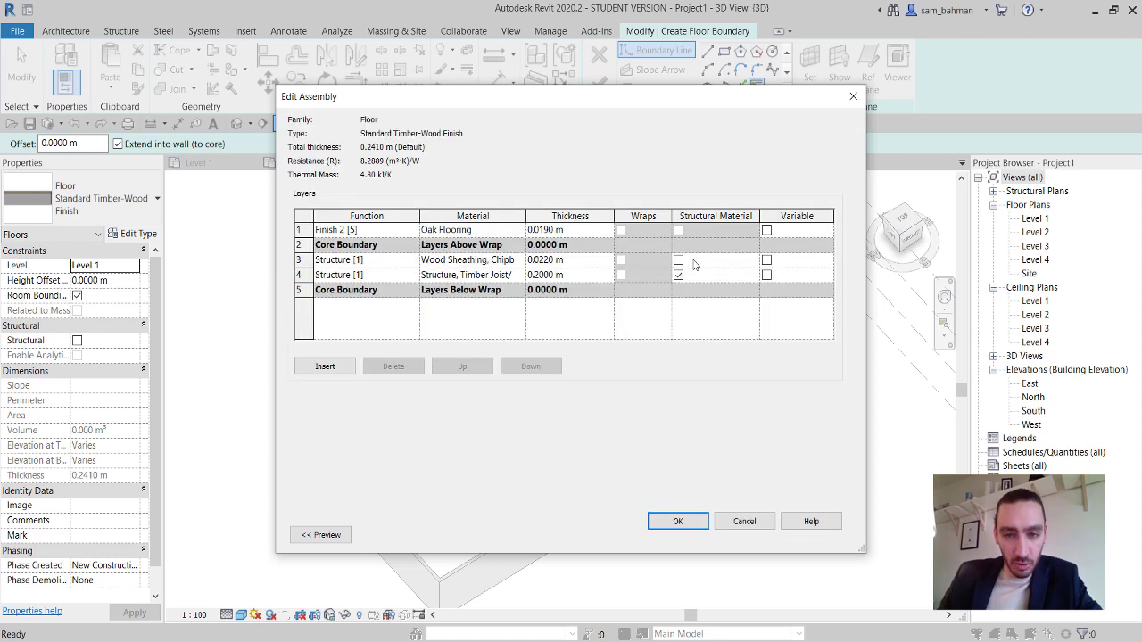
{"action": "left_click", "coordinate": [332, 538]}
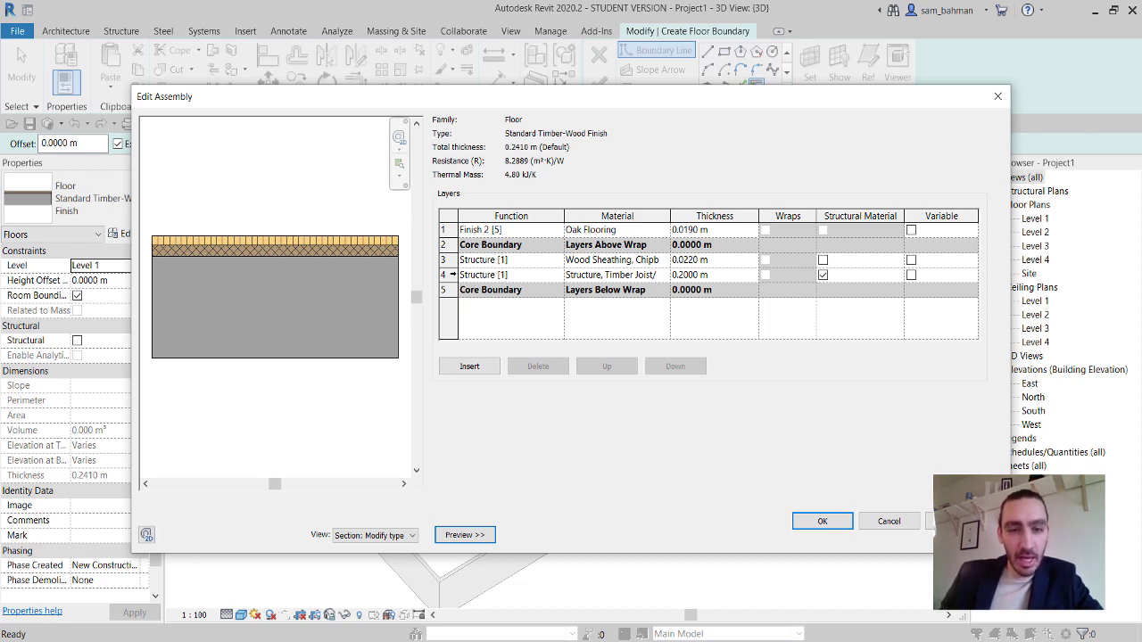
{"action": "left_click", "coordinate": [446, 275]}
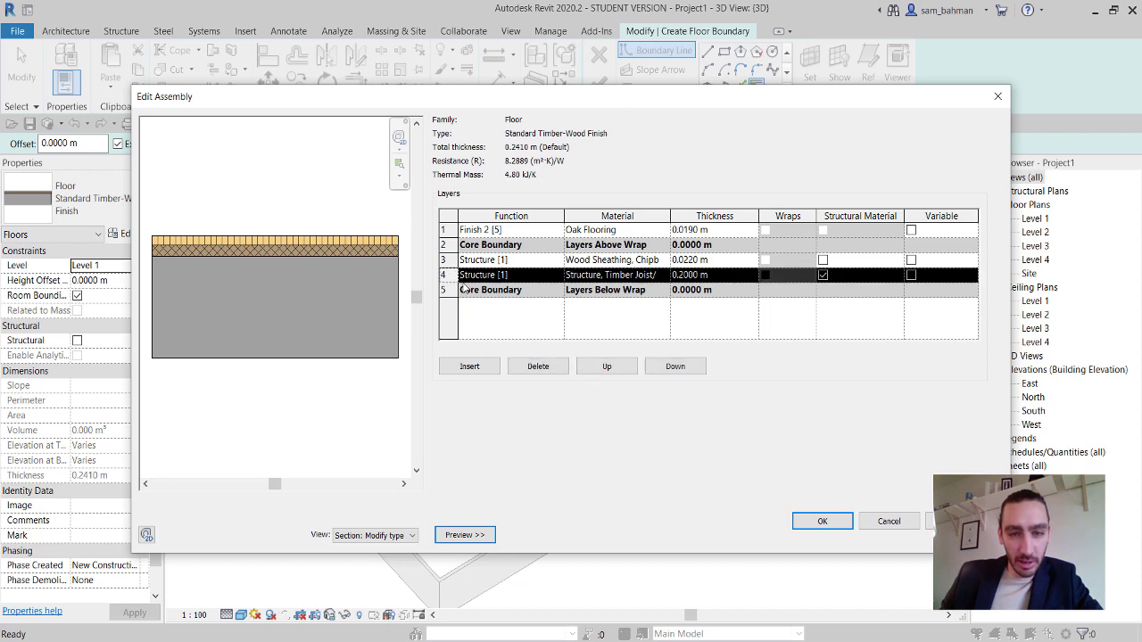
{"action": "left_click", "coordinate": [537, 366]}
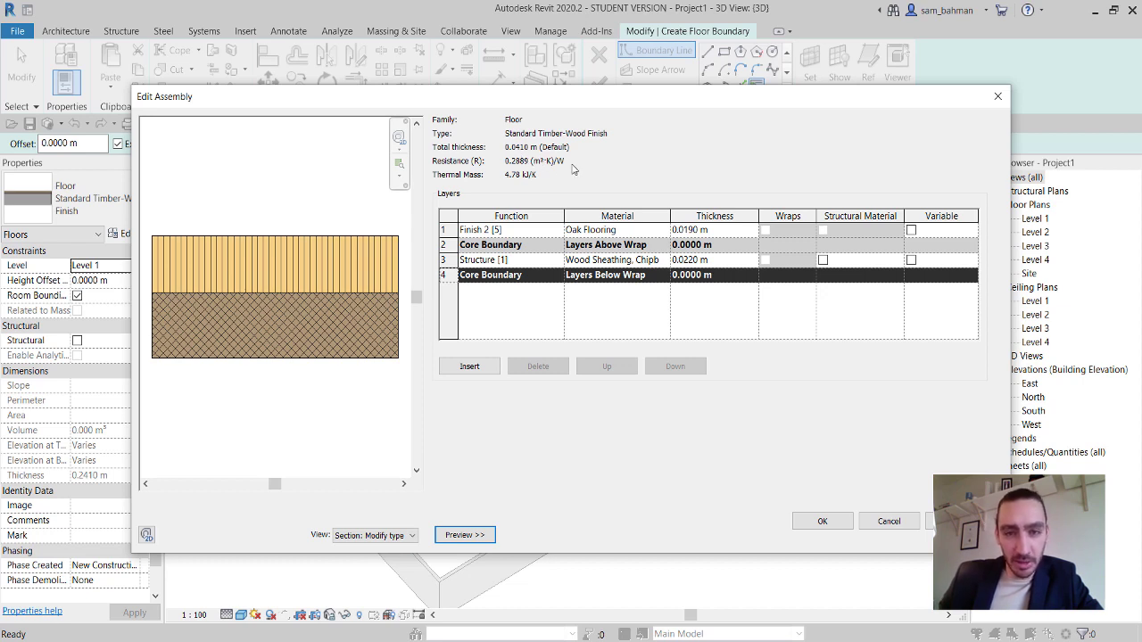
Set the floor type's Oak Flooring finish layer to 0.02 m and its chipboard structure layer to 0.03 m thick, and accept the type.
{"action": "left_click", "coordinate": [732, 234]}
{"action": "type", "text": "0"}
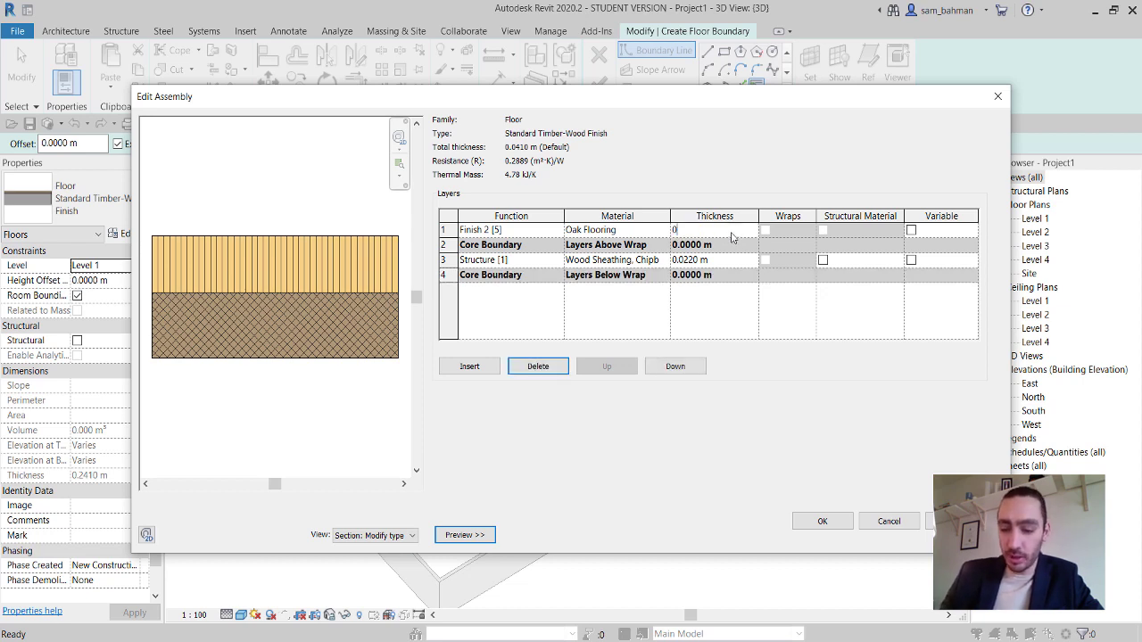
{"action": "type", "text": ".02"}
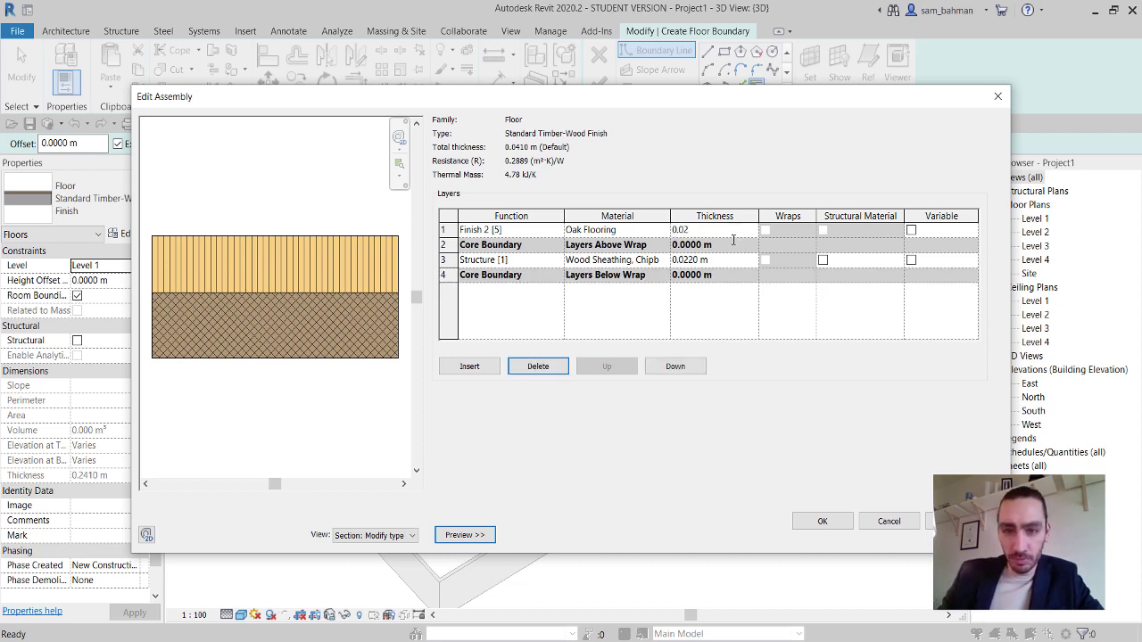
{"action": "left_click", "coordinate": [732, 259]}
{"action": "type", "text": "0."}
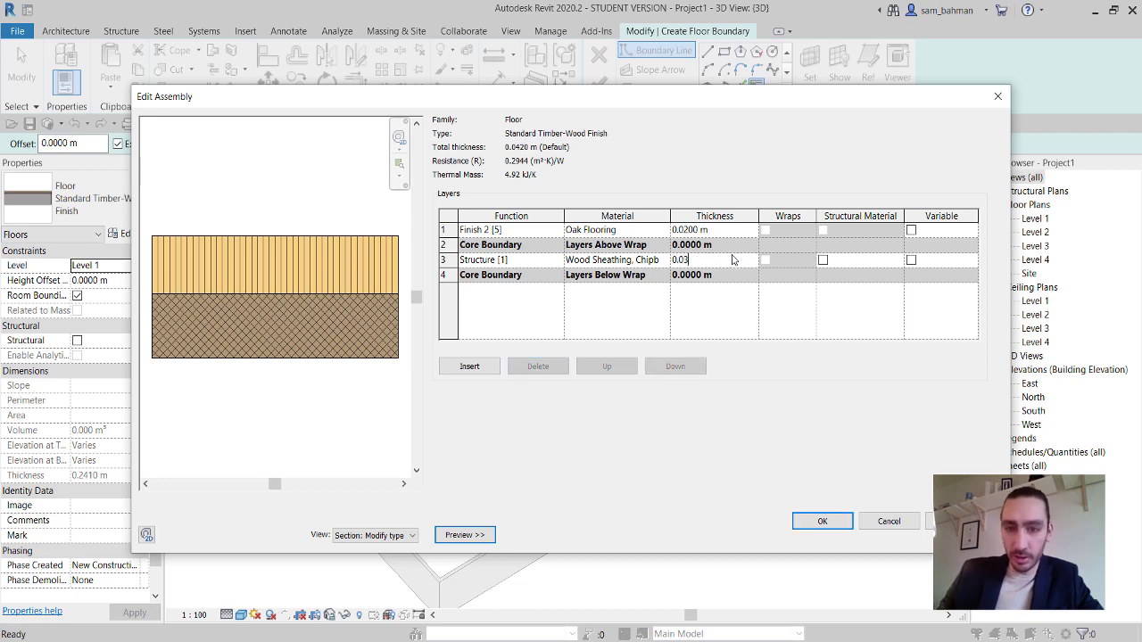
{"action": "type", "text": "03"}
{"action": "left_click", "coordinate": [739, 234]}
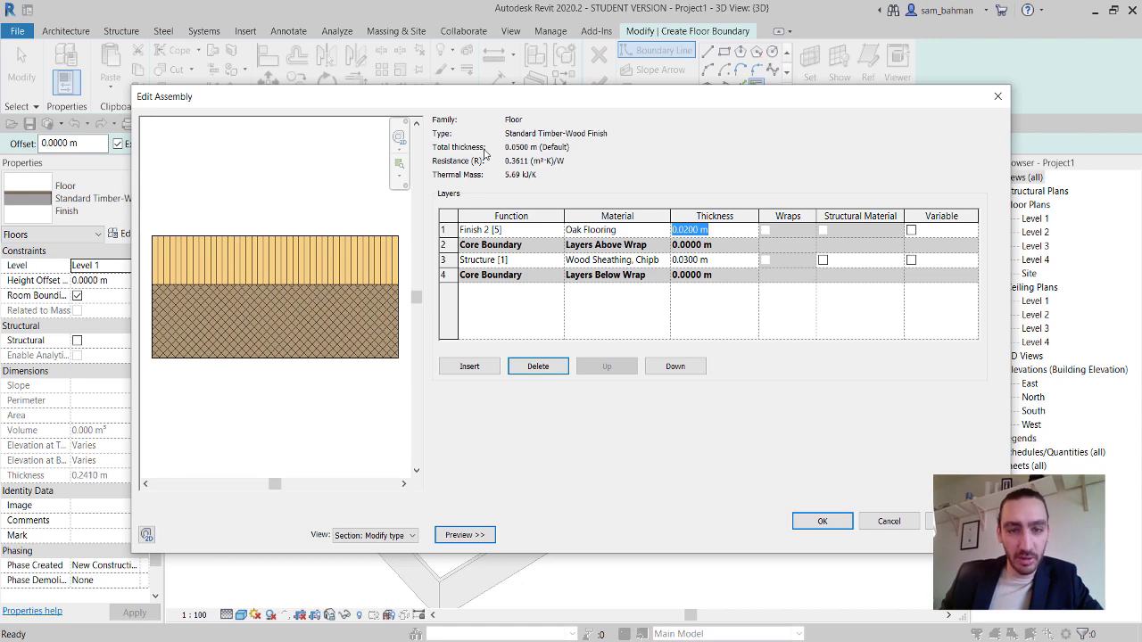
{"action": "left_click", "coordinate": [813, 517]}
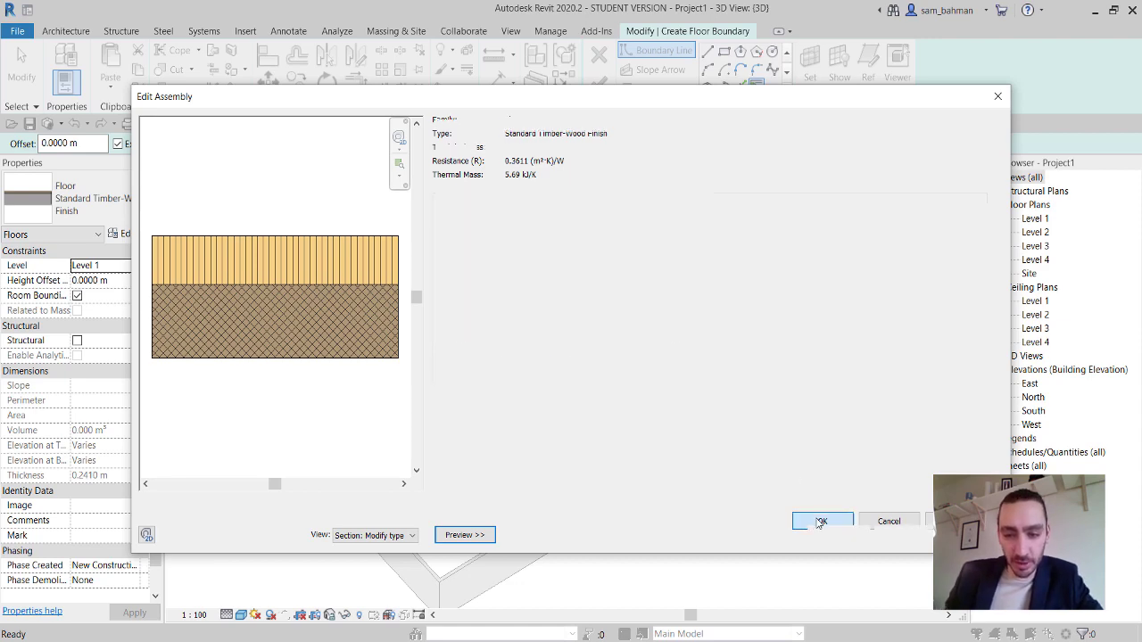
{"action": "left_click", "coordinate": [817, 530]}
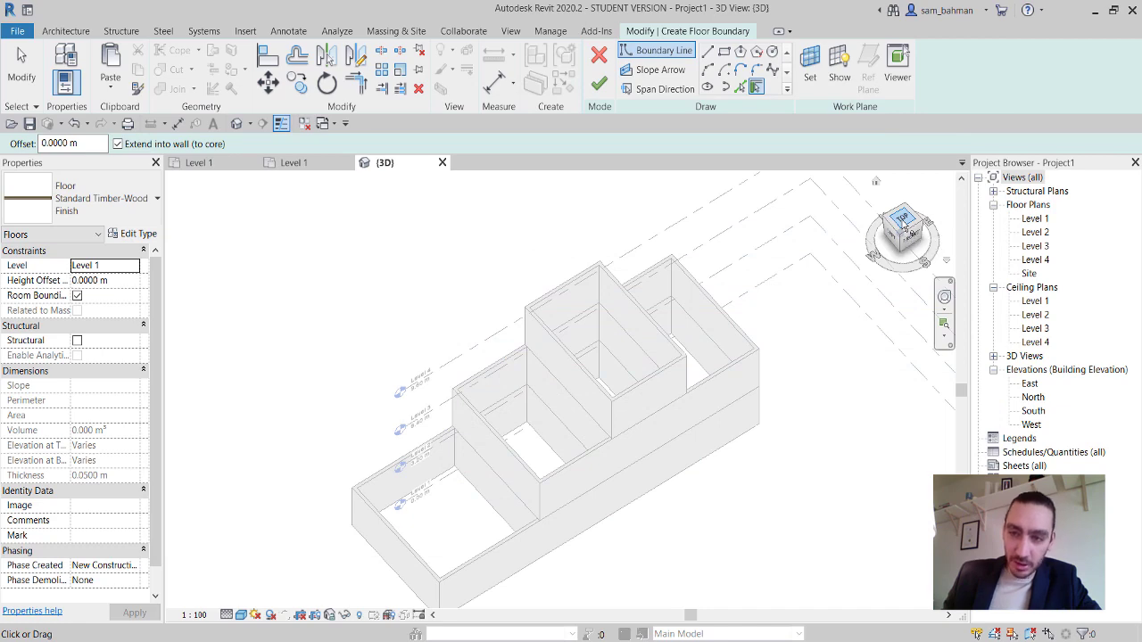
From the top view, sketch a rectangular Level 1 floor boundary along the inner wall faces of the east end bay and finish the floor.
{"action": "left_click", "coordinate": [903, 224]}
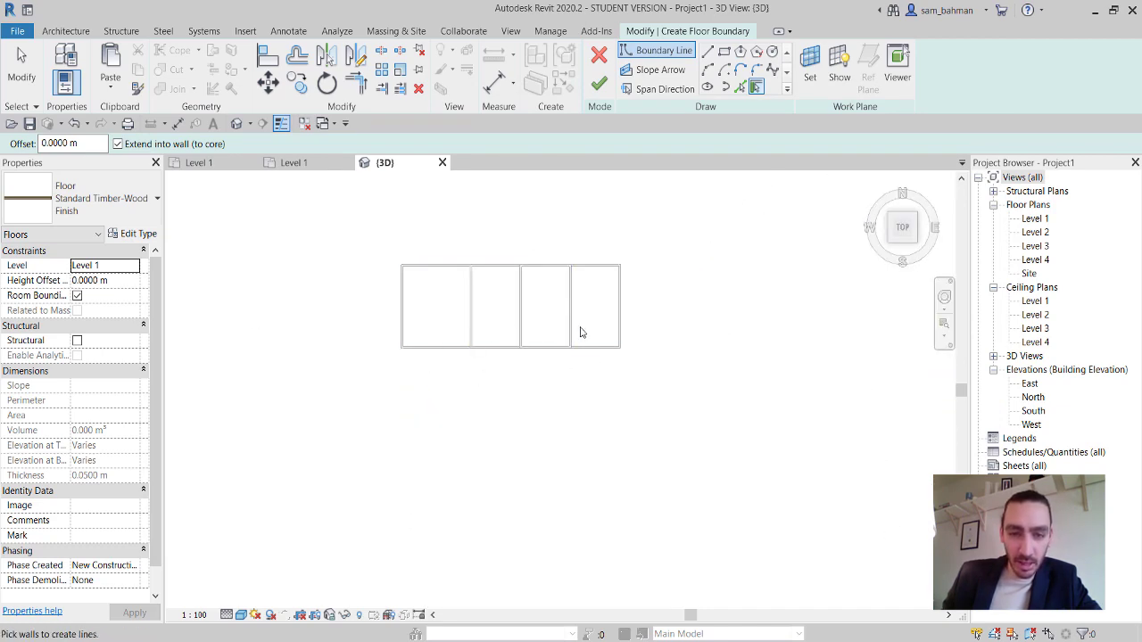
{"action": "scroll", "coordinate": [579, 329], "scroll_direction": "up", "scroll_amount": 3}
{"action": "middle_click_drag", "start_coordinate": [549, 352], "coordinate": [568, 387]}
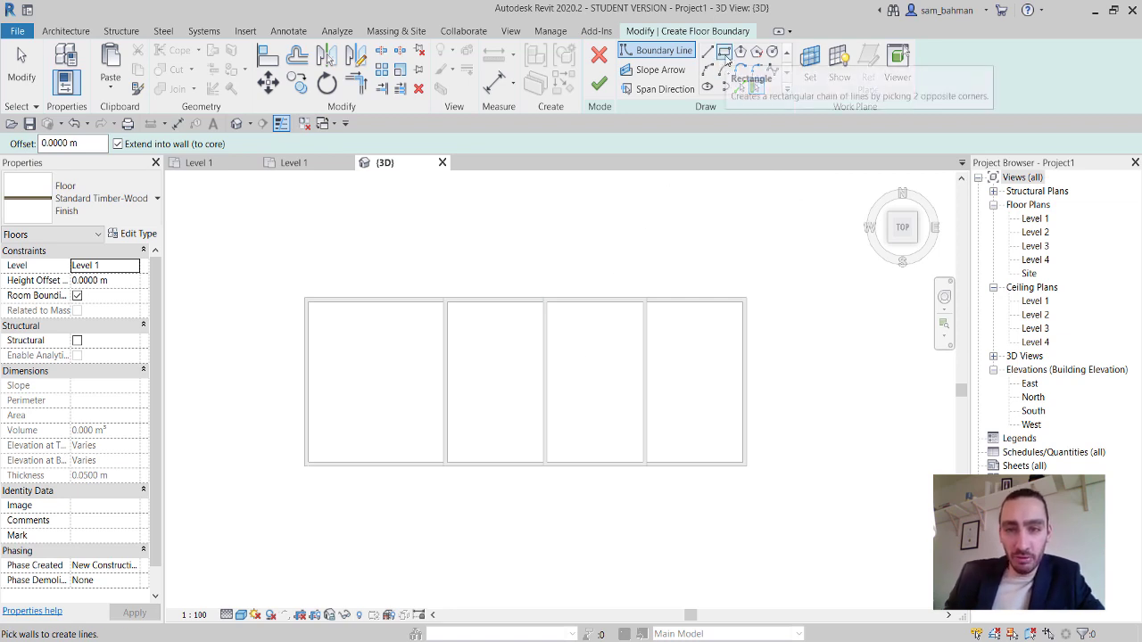
{"action": "left_click", "coordinate": [725, 52]}
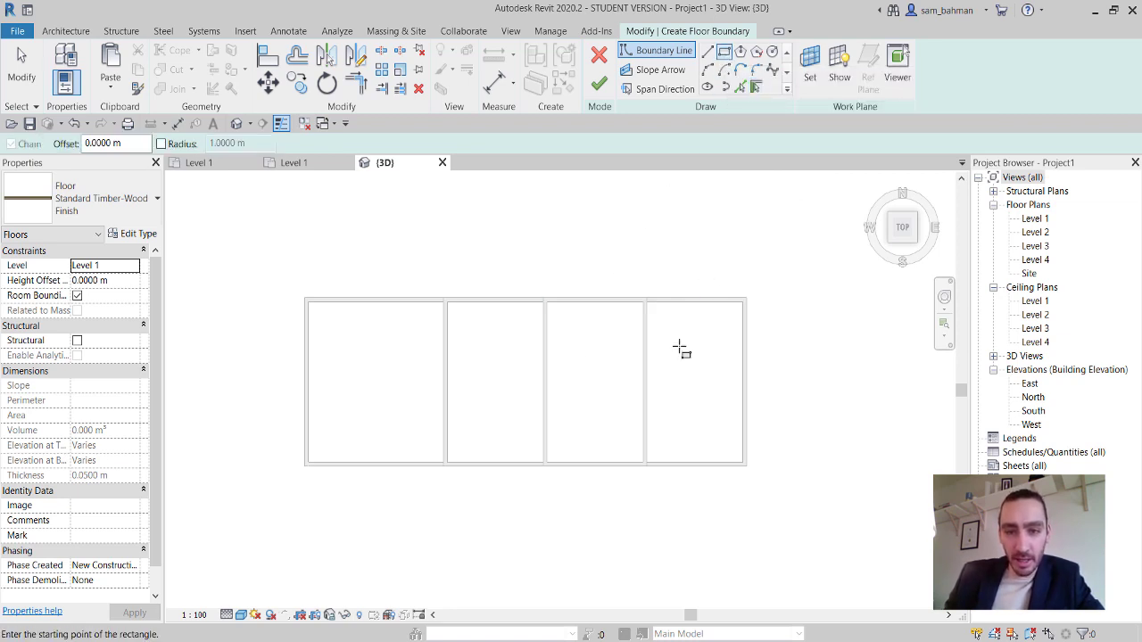
{"action": "scroll", "coordinate": [681, 347], "scroll_direction": "up", "scroll_amount": 4}
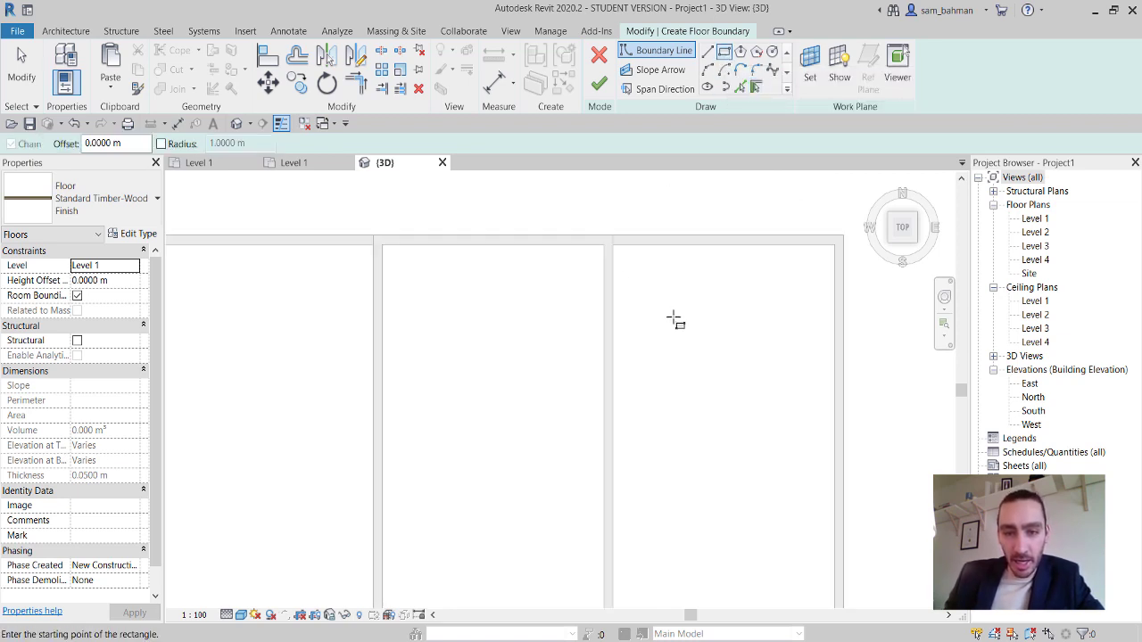
{"action": "left_click", "coordinate": [613, 245]}
{"action": "middle_click_drag", "start_coordinate": [684, 428], "coordinate": [593, 324]}
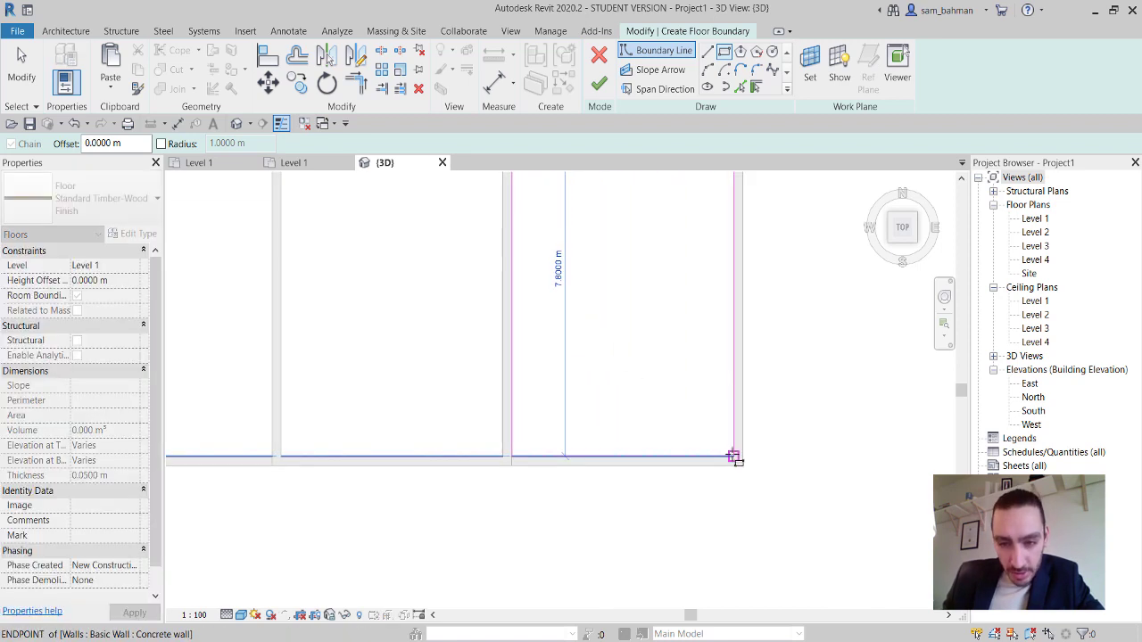
{"action": "left_click", "coordinate": [733, 456]}
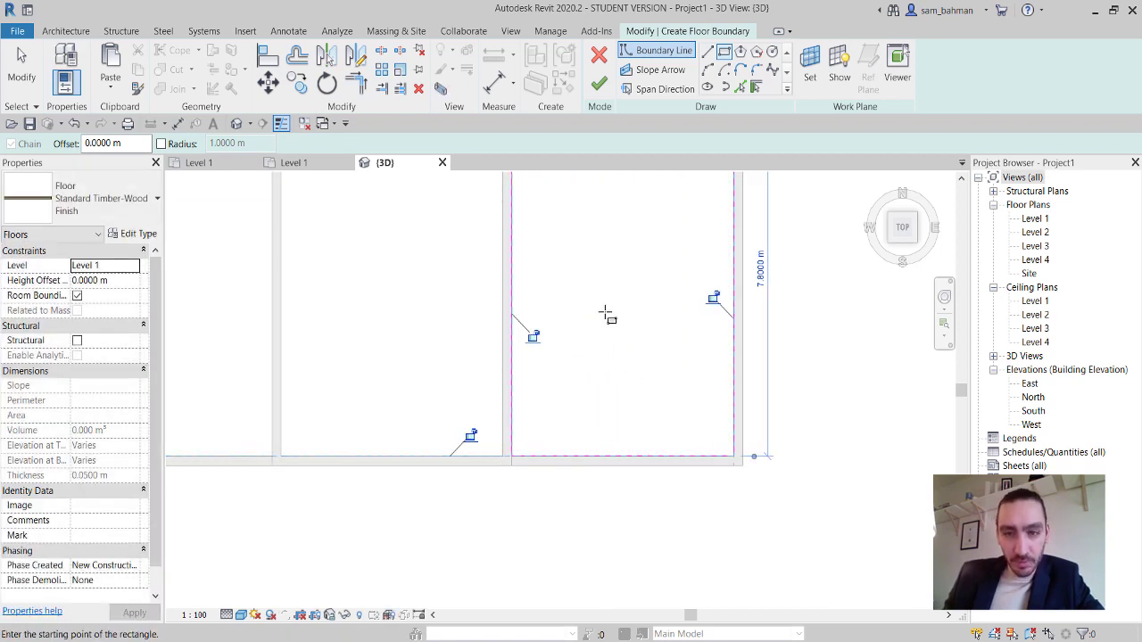
{"action": "scroll", "coordinate": [611, 348], "scroll_direction": "down", "scroll_amount": 3}
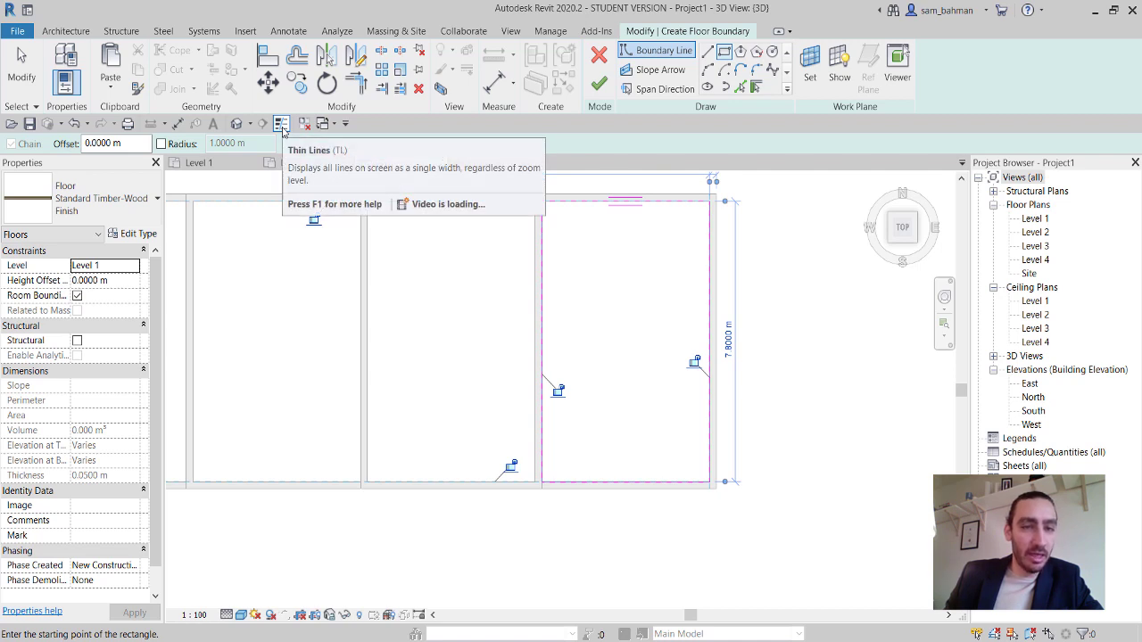
{"action": "left_click", "coordinate": [280, 123]}
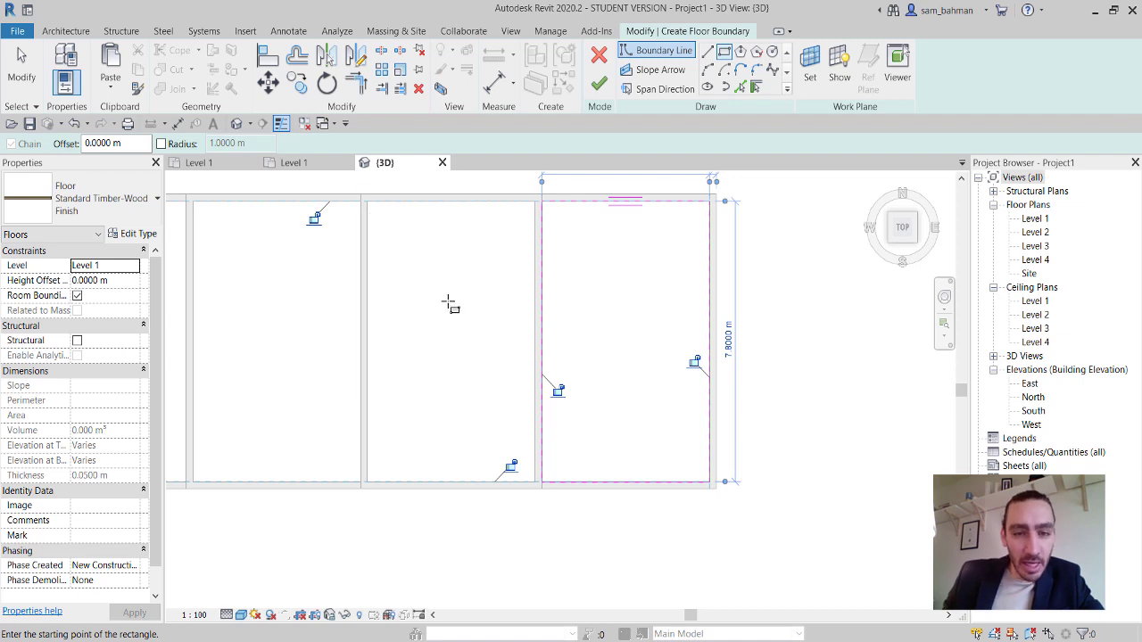
{"action": "middle_click_drag", "start_coordinate": [512, 308], "coordinate": [584, 327]}
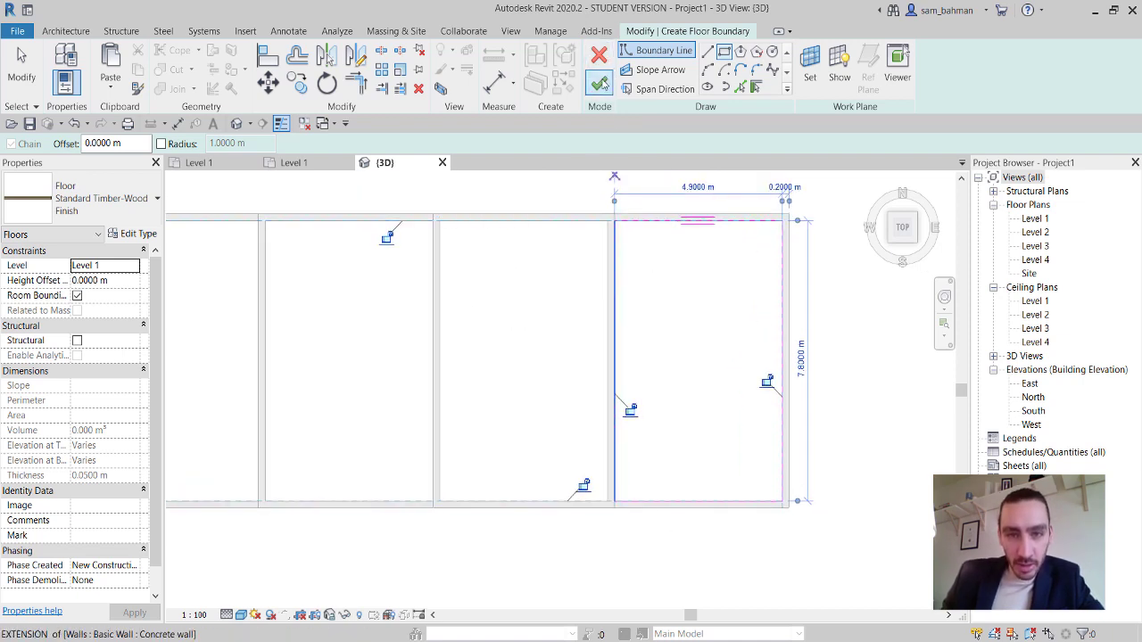
{"action": "left_click", "coordinate": [600, 83]}
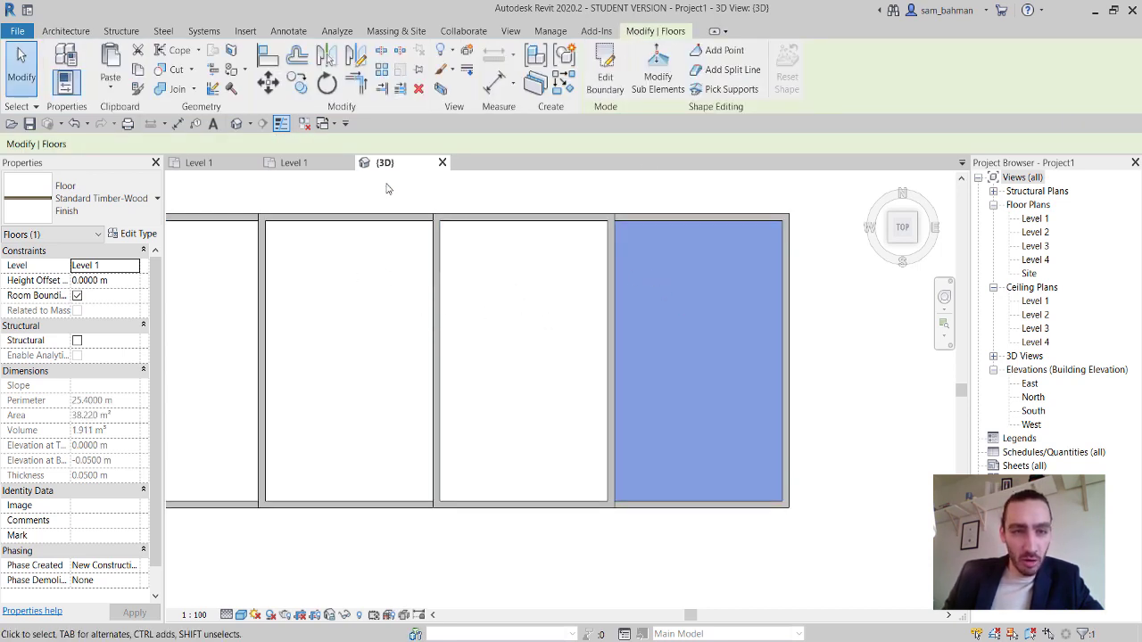
Copy the timber floor westward bay by bay into the other three bays, snapping to the wall corners.
{"action": "left_click", "coordinate": [297, 83]}
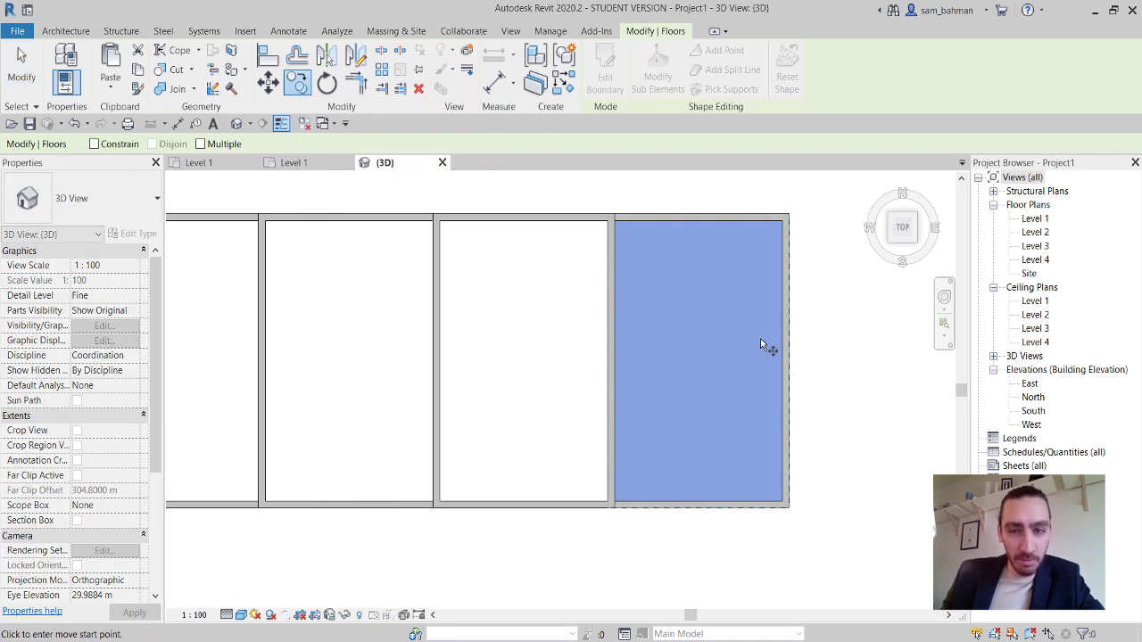
{"action": "left_click", "coordinate": [781, 222]}
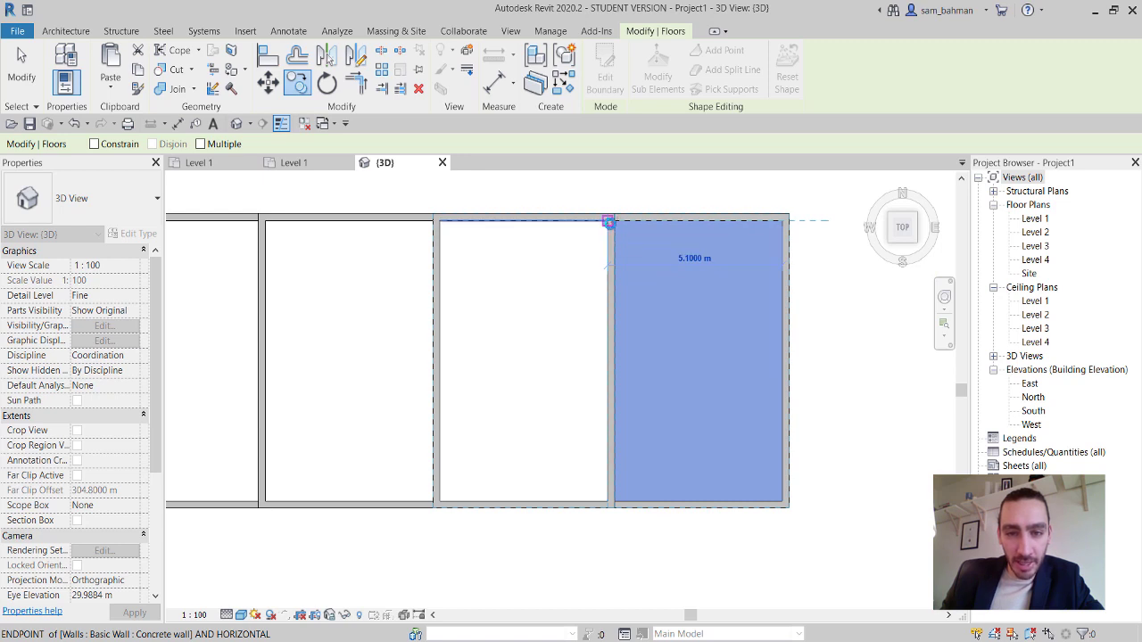
{"action": "left_click", "coordinate": [609, 223]}
{"action": "left_click", "coordinate": [297, 83]}
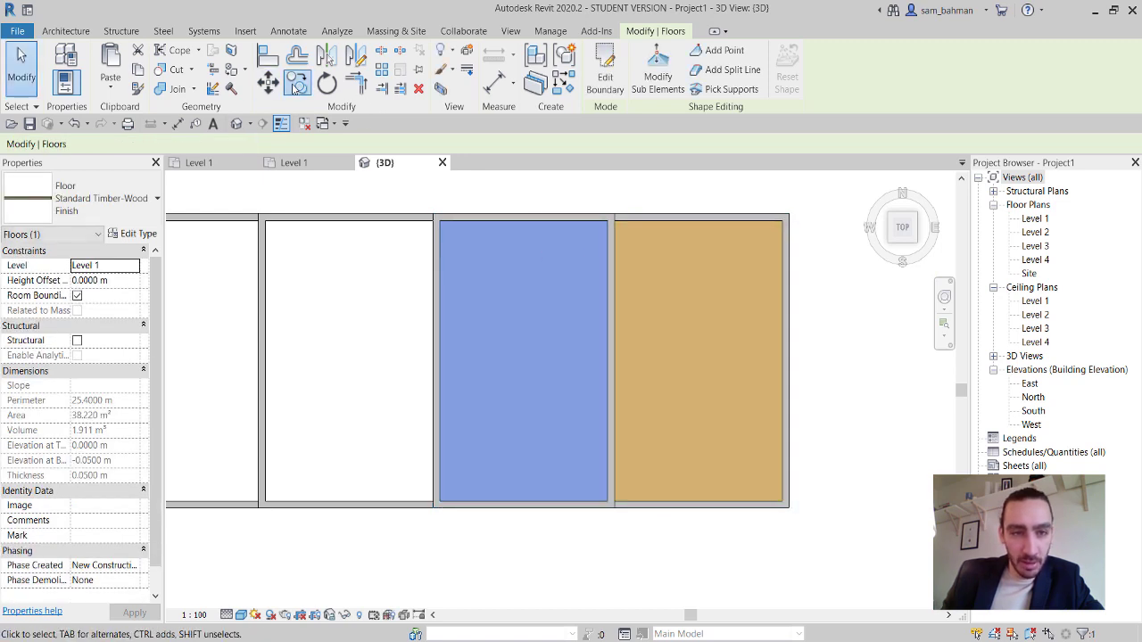
{"action": "left_click", "coordinate": [609, 224]}
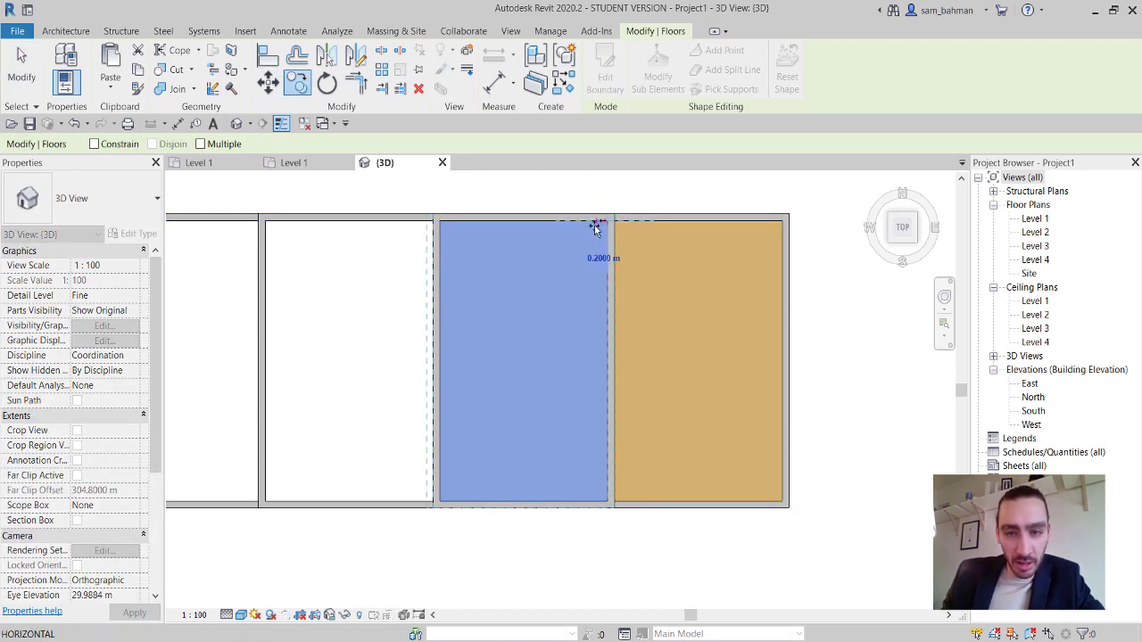
{"action": "left_click", "coordinate": [434, 222]}
{"action": "middle_click_drag", "start_coordinate": [384, 327], "coordinate": [588, 354]}
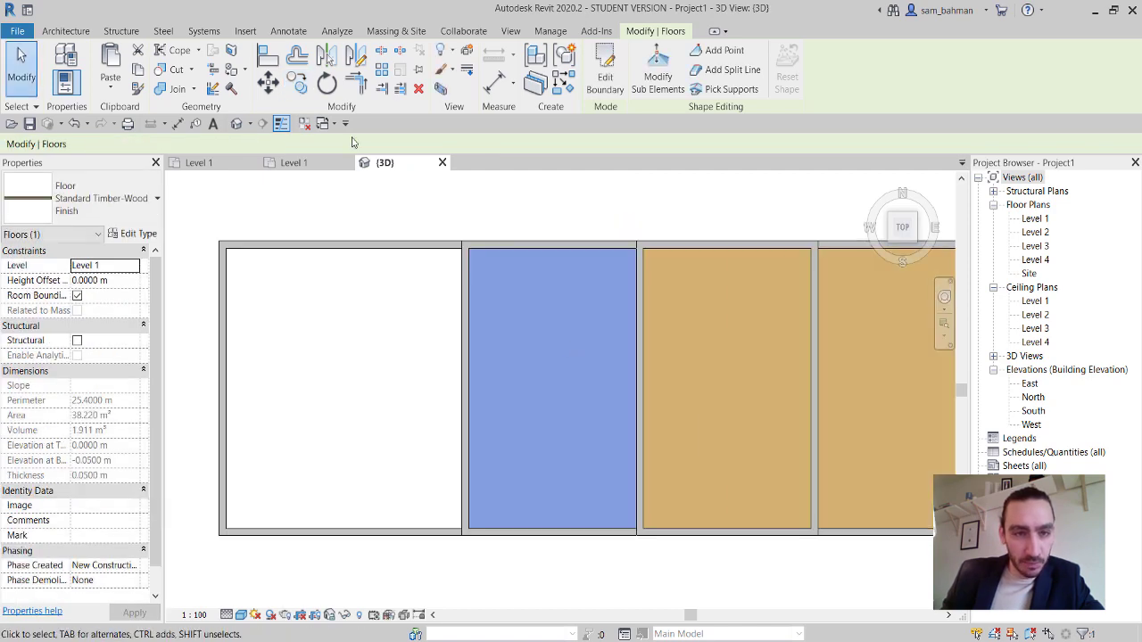
{"action": "left_click", "coordinate": [297, 83]}
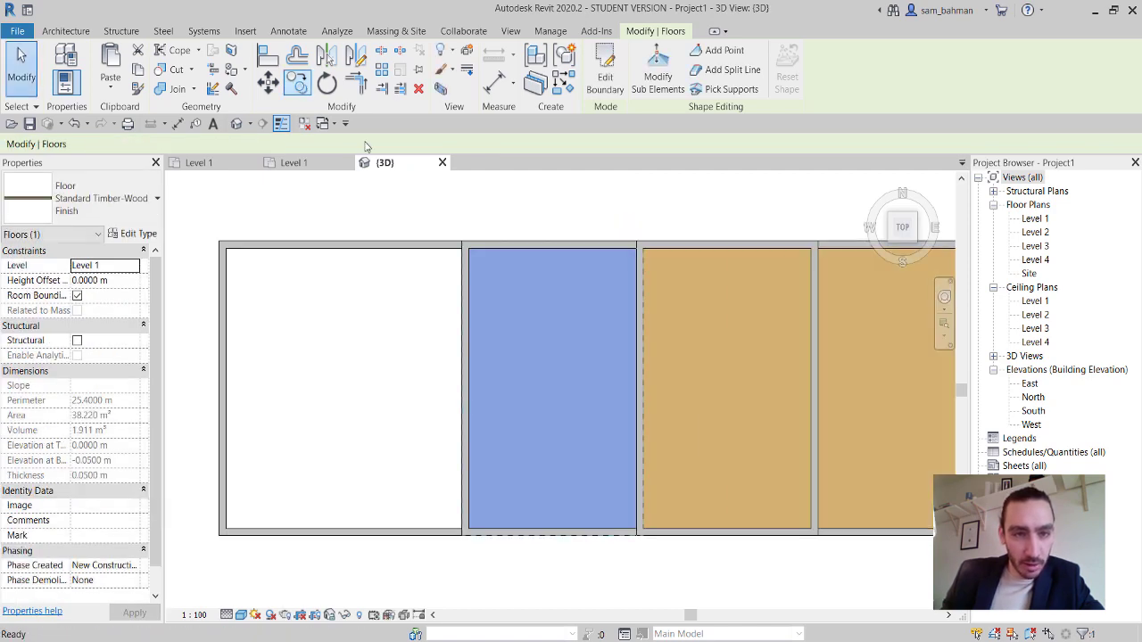
{"action": "left_click", "coordinate": [639, 251]}
{"action": "left_click", "coordinate": [461, 251]}
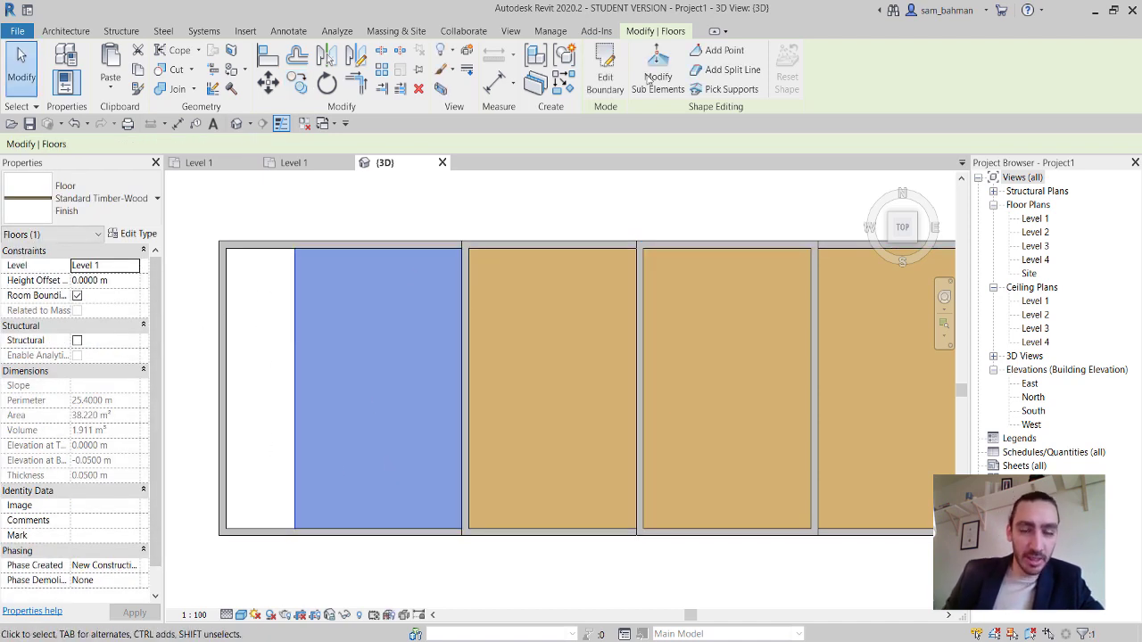
Edit the west bay floor's boundary, aligning its west edge to the end wall's inner face, and finish the sketch.
{"action": "left_click", "coordinate": [603, 80]}
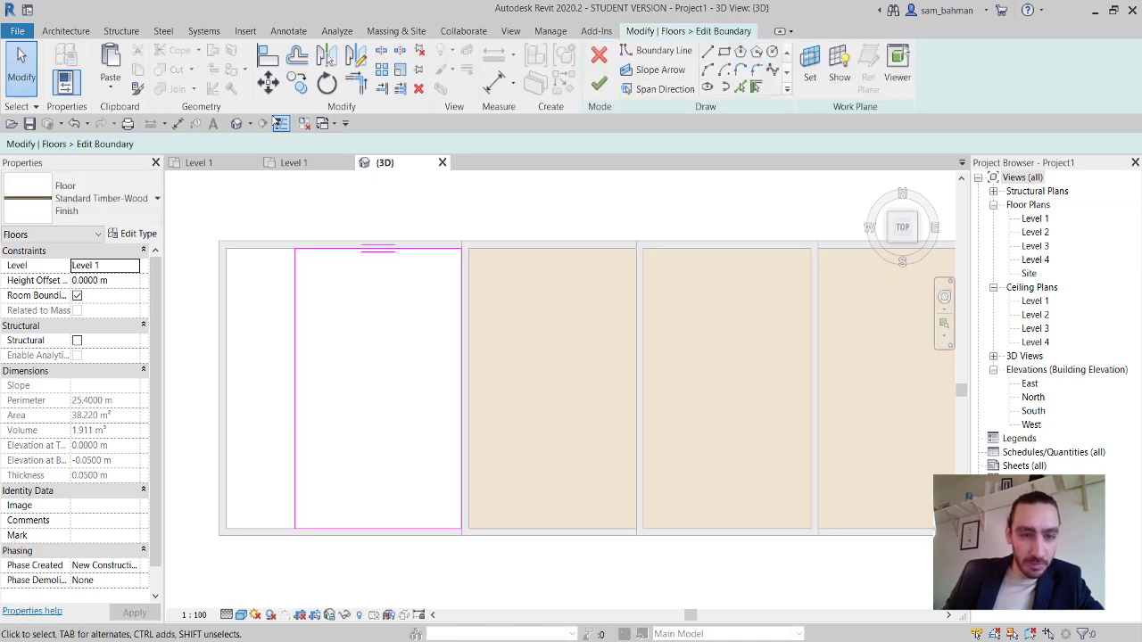
{"action": "left_click", "coordinate": [268, 62]}
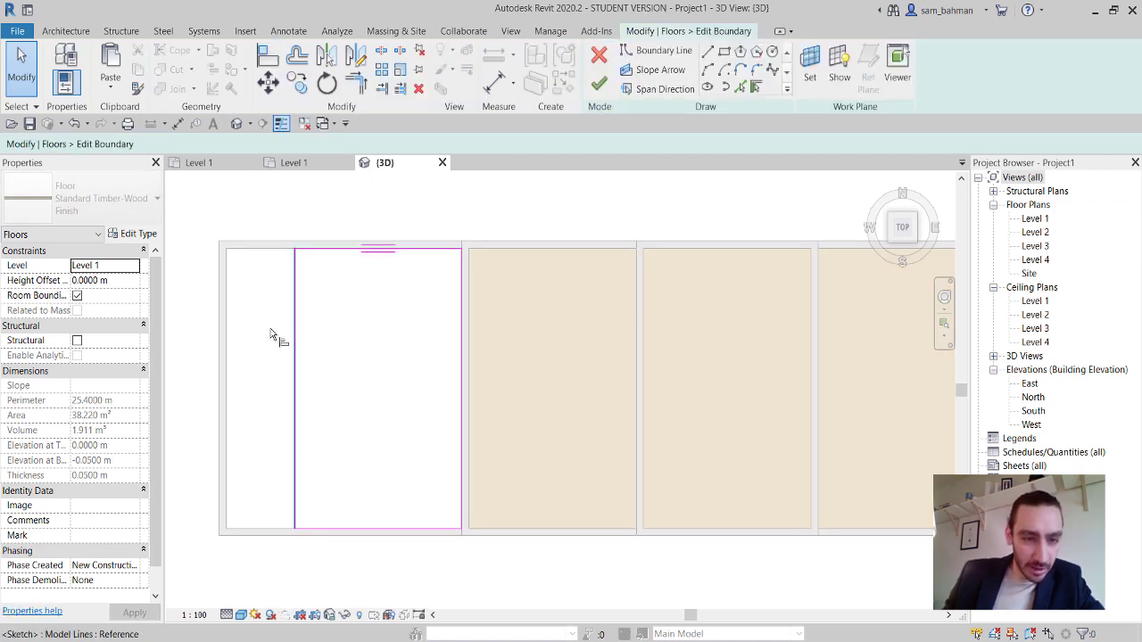
{"action": "left_click", "coordinate": [227, 314]}
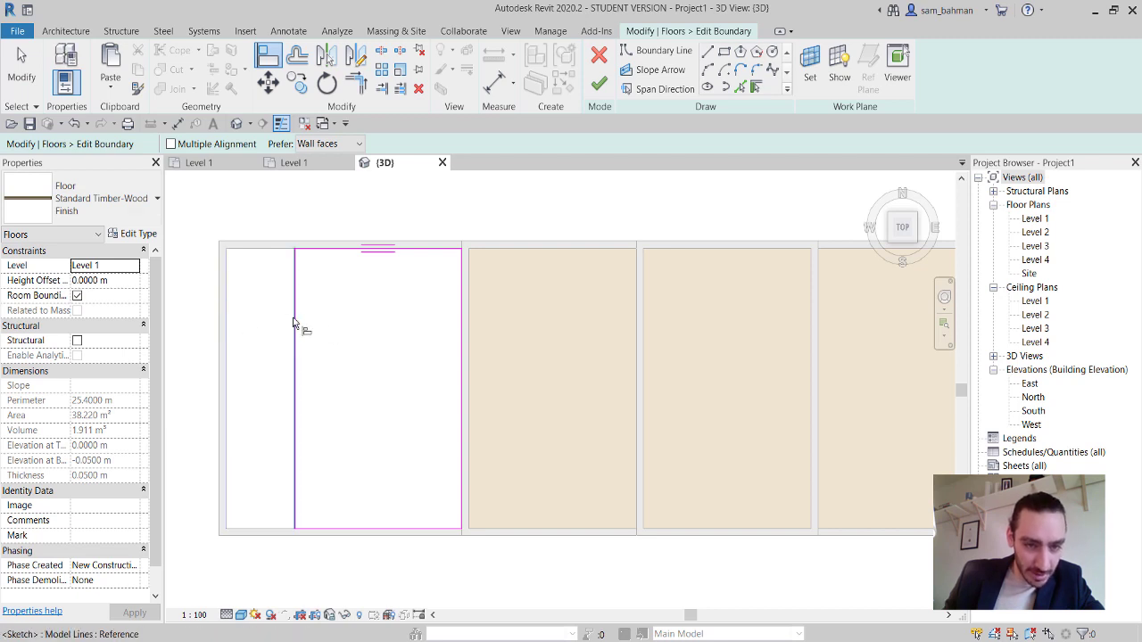
{"action": "left_click", "coordinate": [293, 323]}
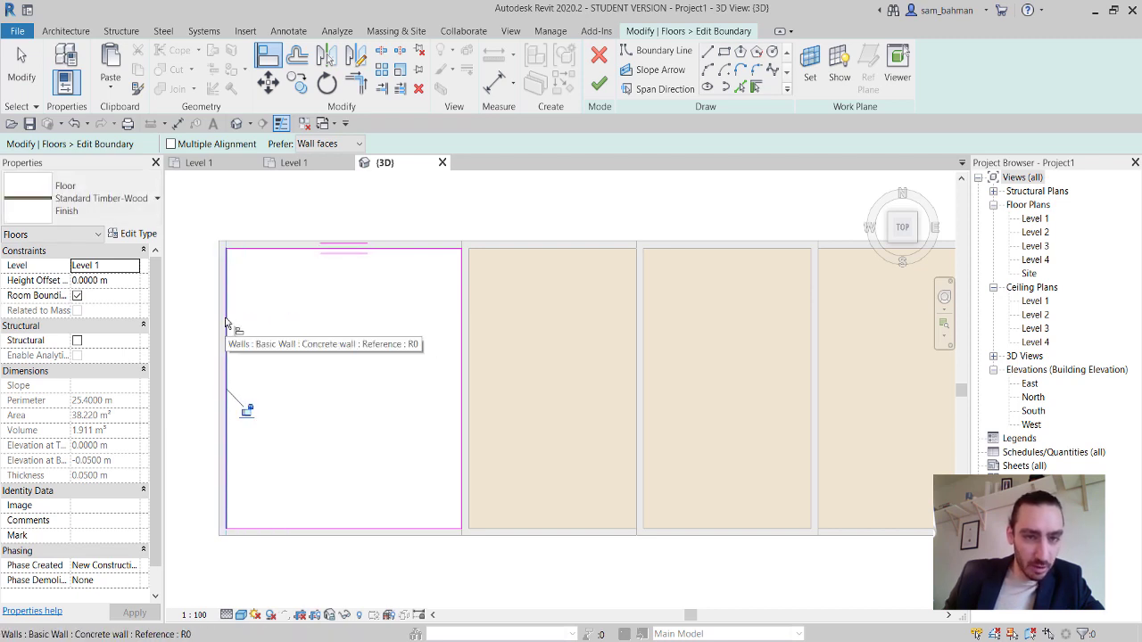
{"action": "left_click", "coordinate": [598, 82]}
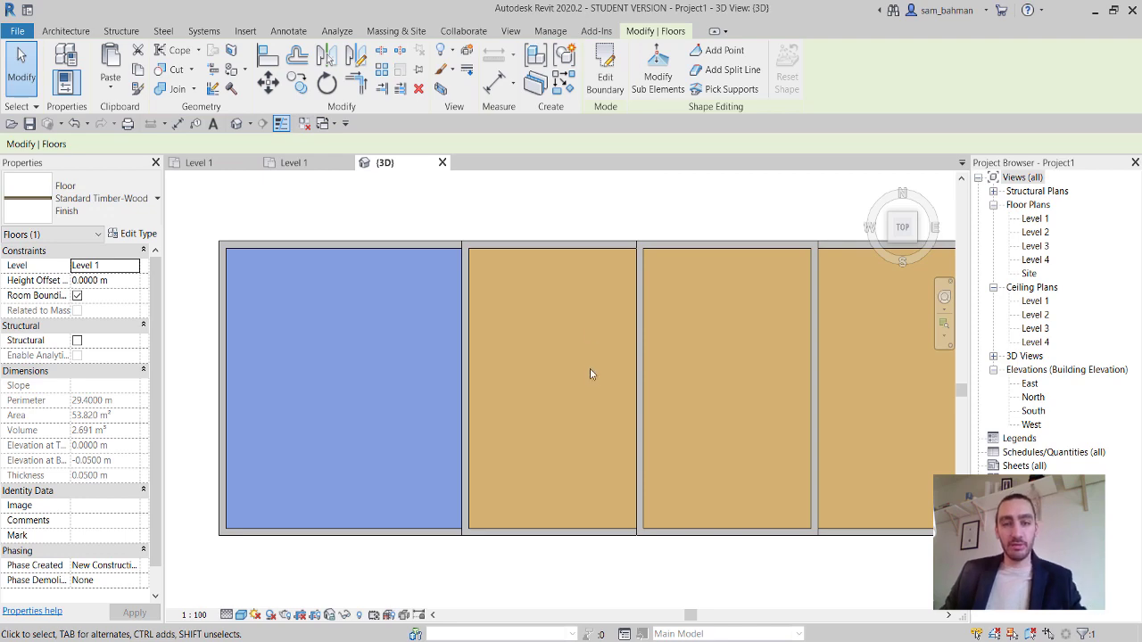
{"action": "scroll", "coordinate": [590, 375], "scroll_direction": "down", "scroll_amount": 3}
{"action": "middle_click_drag", "start_coordinate": [668, 526], "coordinate": [598, 487], "text": "shift"}
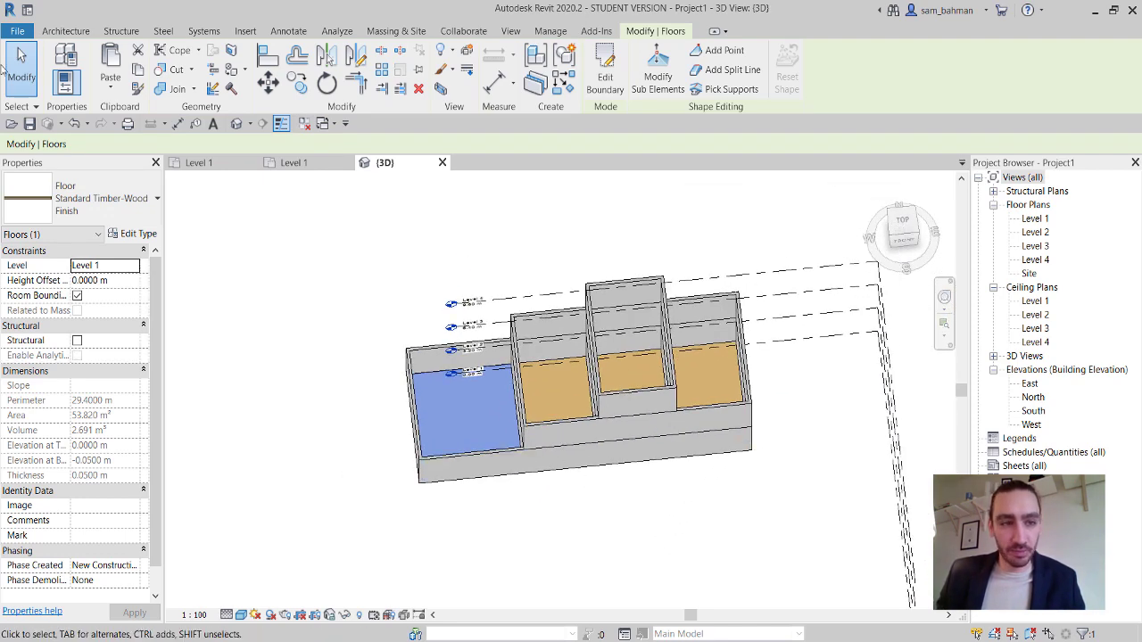
{"action": "left_click", "coordinate": [22, 63]}
Copy the three floors of the two middle bays and the east bay, and paste them aligned to Level 2.
{"action": "mouse_move", "coordinate": [660, 393]}
{"action": "middle_mouse_down", "text": "shift"}
{"action": "mouse_move", "coordinate": [687, 384]}
{"action": "mouse_move", "coordinate": [660, 397]}
{"action": "mouse_move", "coordinate": [677, 379]}
{"action": "middle_mouse_up", "text": "shift"}
{"action": "left_click", "coordinate": [639, 353]}
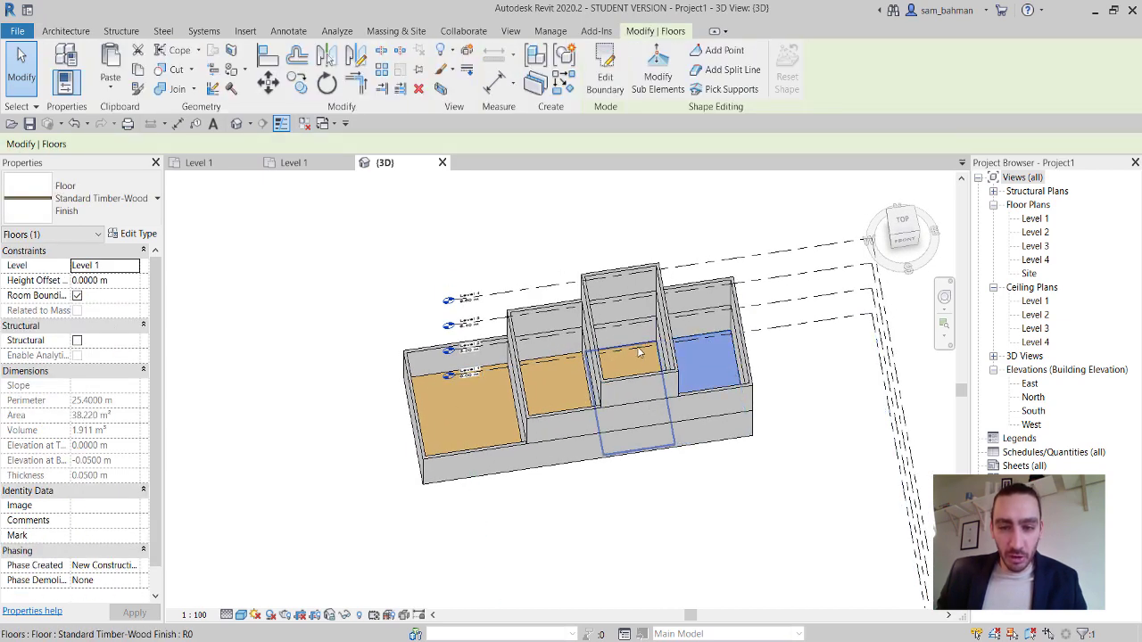
{"action": "left_click", "coordinate": [633, 354], "text": "ctrl"}
{"action": "left_click", "coordinate": [555, 382], "text": "ctrl"}
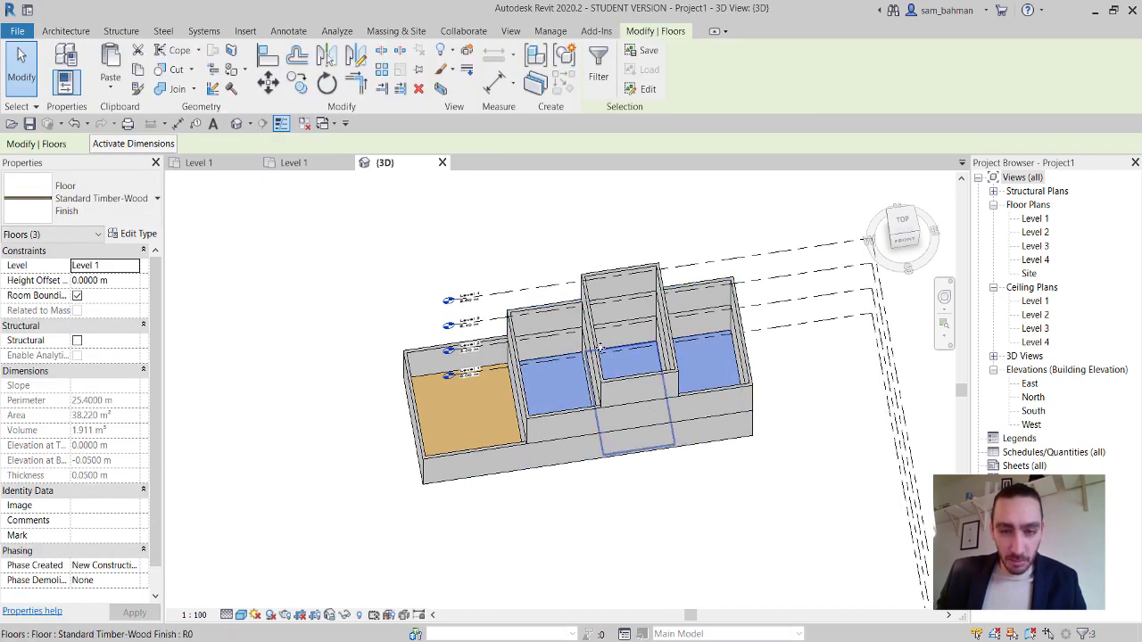
{"action": "middle_click_drag", "start_coordinate": [701, 330], "coordinate": [548, 382], "text": "shift"}
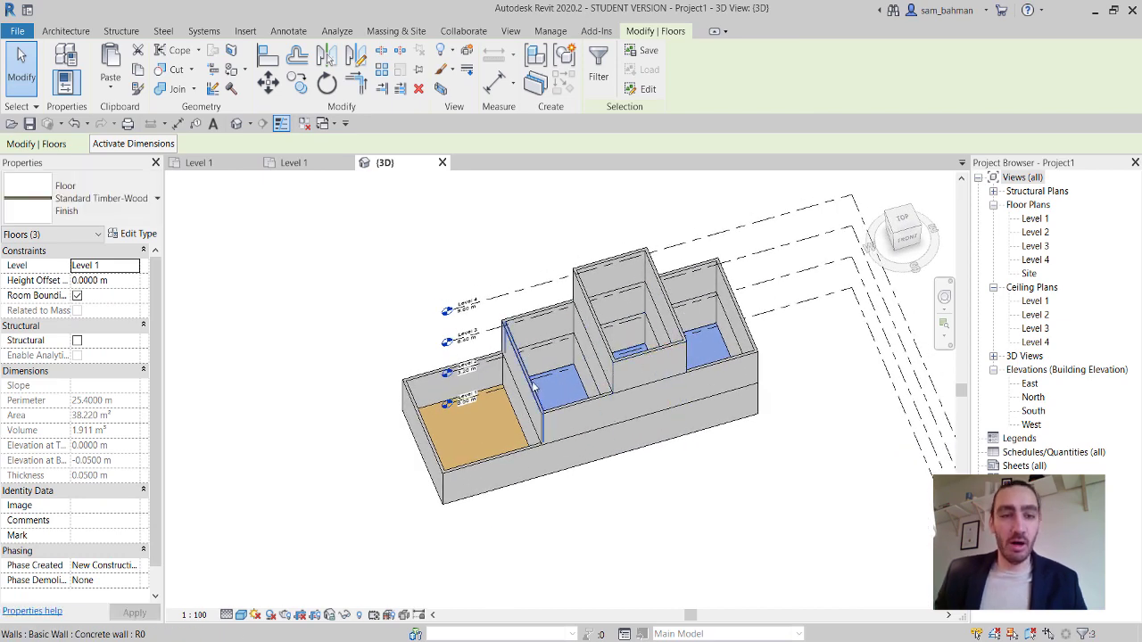
{"action": "left_click", "coordinate": [110, 89]}
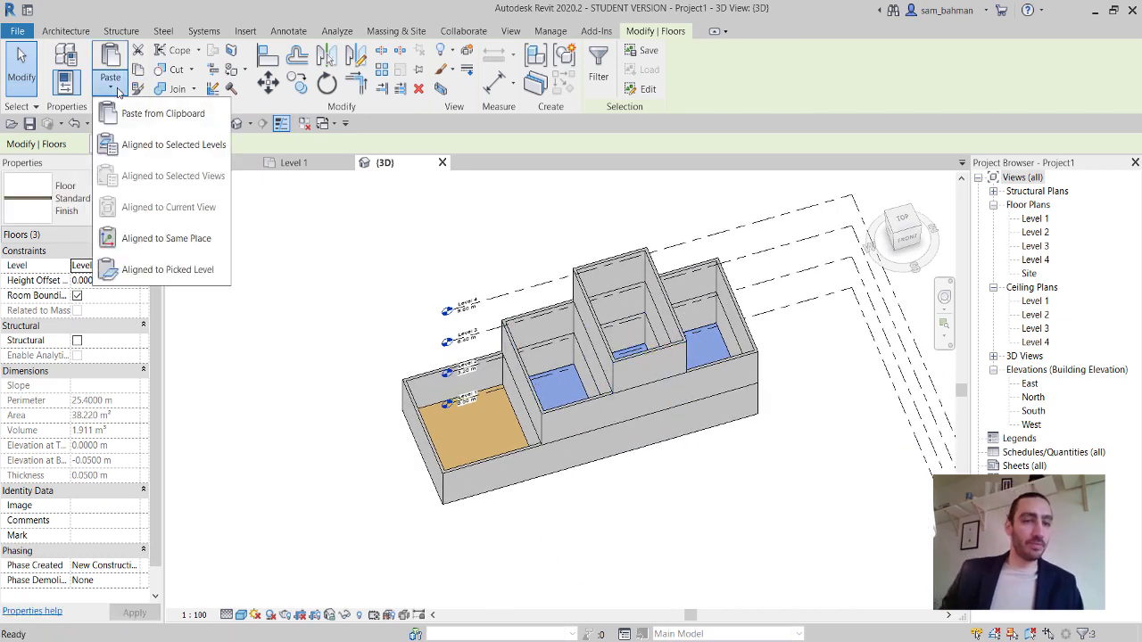
{"action": "left_click", "coordinate": [143, 144]}
{"action": "left_click", "coordinate": [513, 237]}
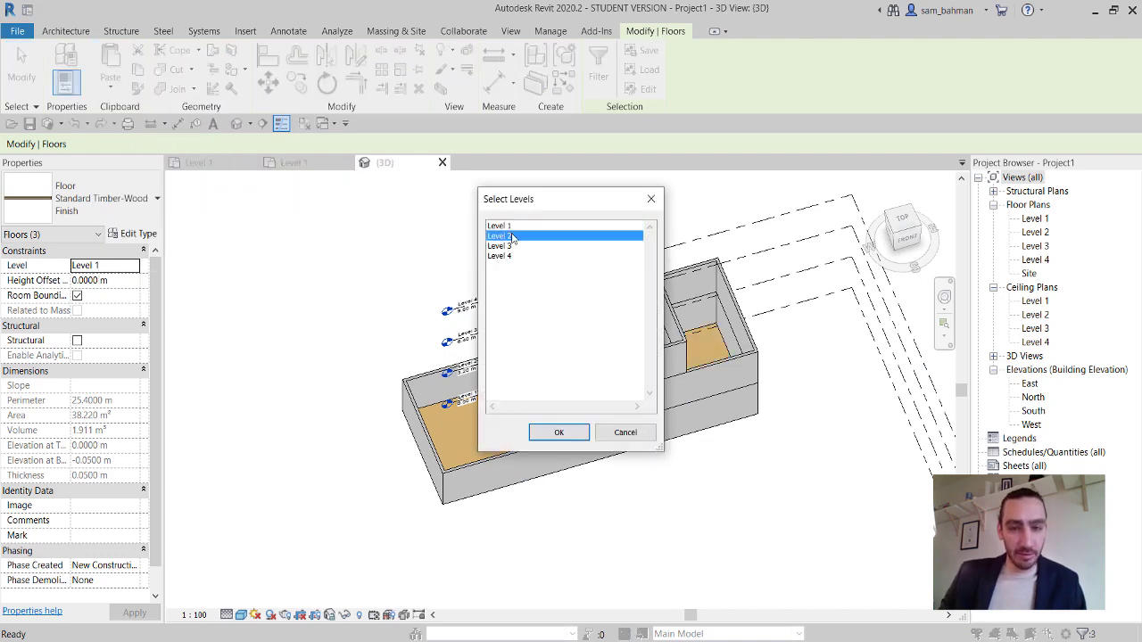
{"action": "left_click", "coordinate": [560, 433]}
{"action": "middle_click_drag", "start_coordinate": [677, 393], "coordinate": [678, 442], "text": "shift"}
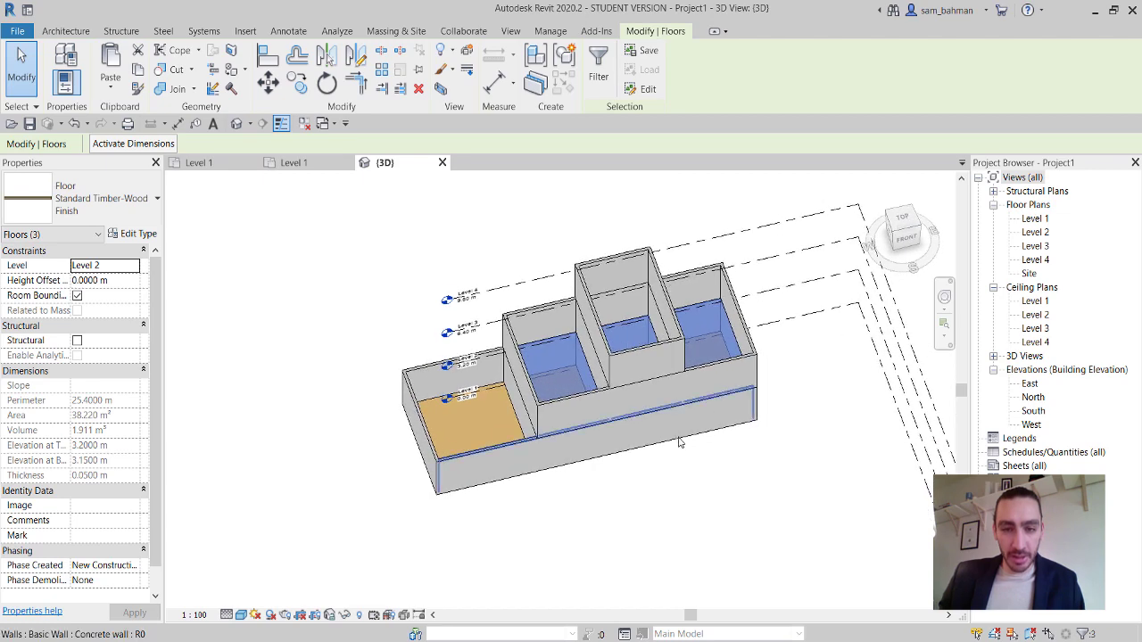
Copy the Level 2 timber floor of the tallest bay and paste it aligned to Level 3.
{"action": "key", "text": "Escape"}
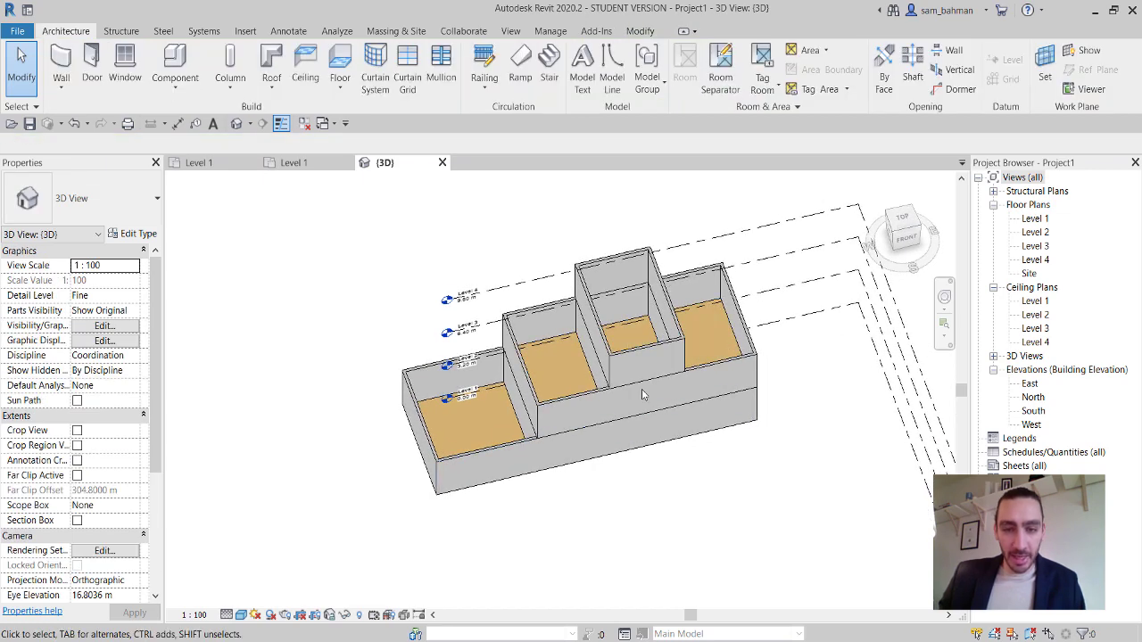
{"action": "left_click", "coordinate": [631, 328]}
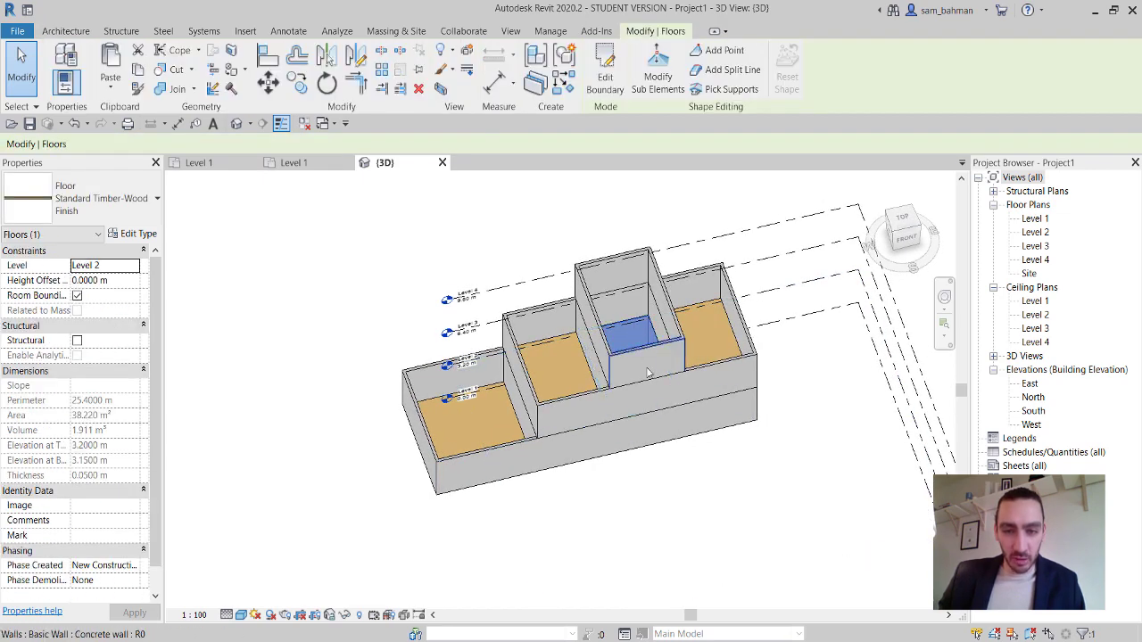
{"action": "left_click", "coordinate": [111, 90]}
{"action": "left_click", "coordinate": [174, 146]}
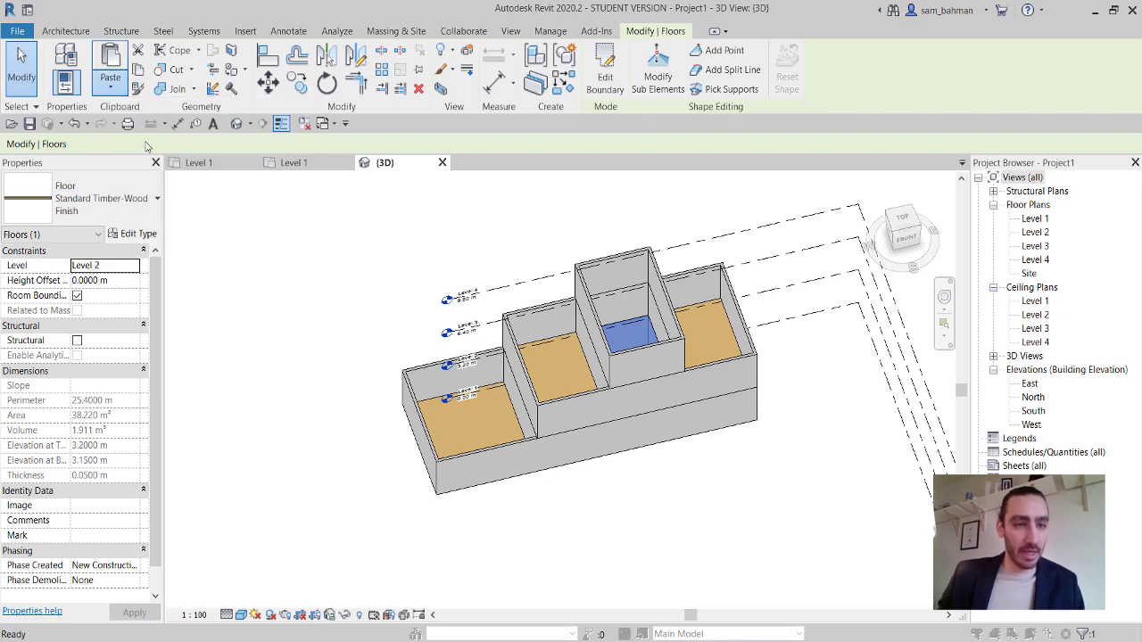
{"action": "left_click", "coordinate": [503, 246]}
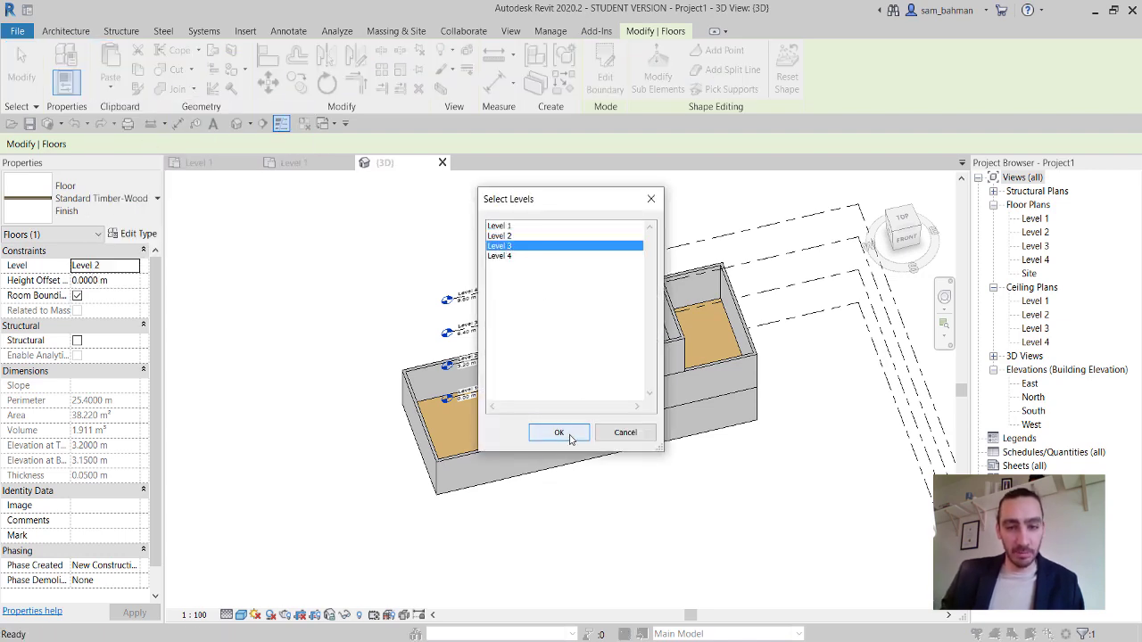
{"action": "left_click", "coordinate": [558, 432]}
{"action": "left_click", "coordinate": [656, 499]}
{"action": "mouse_move", "coordinate": [656, 499]}
{"action": "middle_mouse_down", "text": "shift"}
{"action": "mouse_move", "coordinate": [580, 509]}
{"action": "mouse_move", "coordinate": [688, 466]}
{"action": "mouse_move", "coordinate": [658, 502]}
{"action": "mouse_move", "coordinate": [669, 490]}
{"action": "mouse_move", "coordinate": [679, 501]}
{"action": "mouse_move", "coordinate": [671, 488]}
{"action": "middle_mouse_up", "text": "shift"}
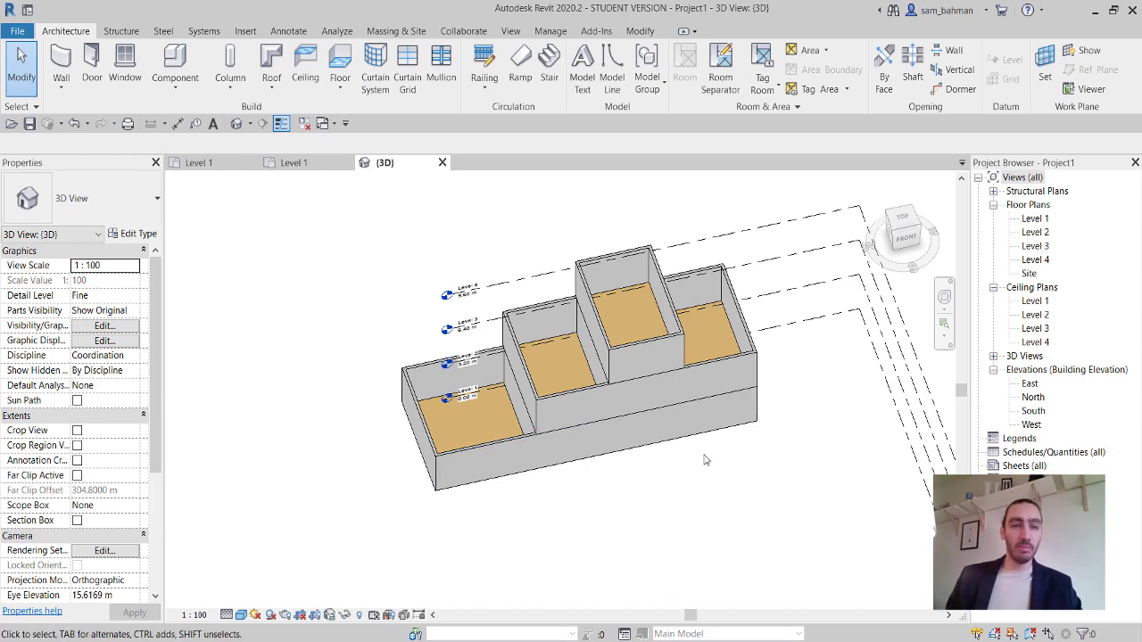
{"action": "middle_click_drag", "start_coordinate": [662, 450], "coordinate": [657, 447], "text": "shift"}
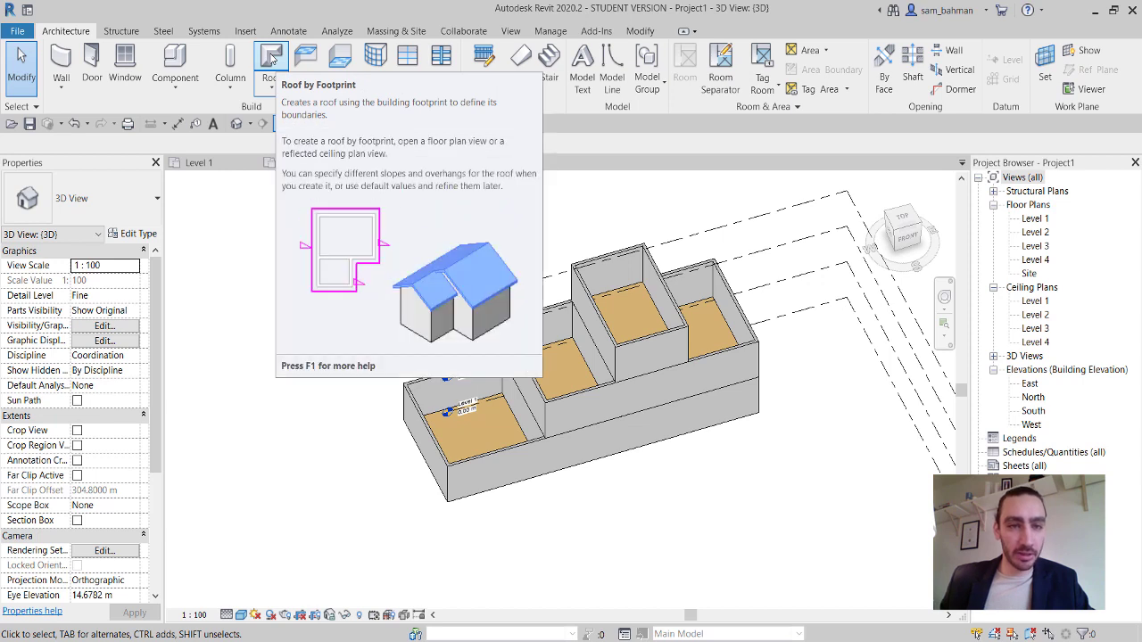
Start a roof by footprint on Level 2 using the Warm Roof - Concrete type, and open its type properties.
{"action": "left_click", "coordinate": [270, 60]}
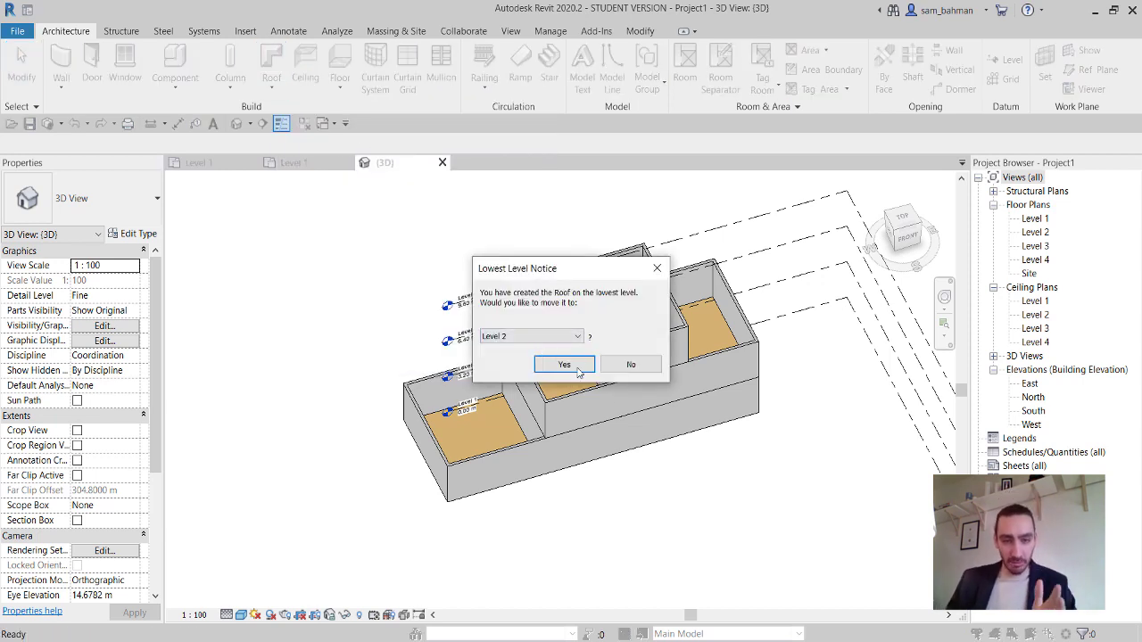
{"action": "left_click", "coordinate": [586, 367]}
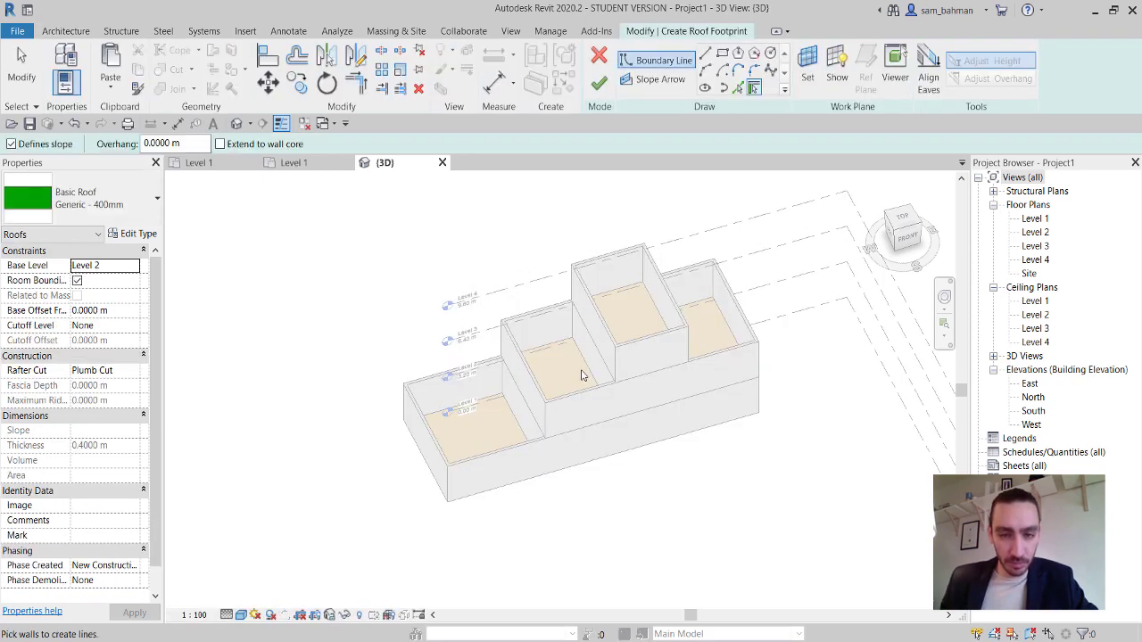
{"action": "left_click", "coordinate": [127, 204]}
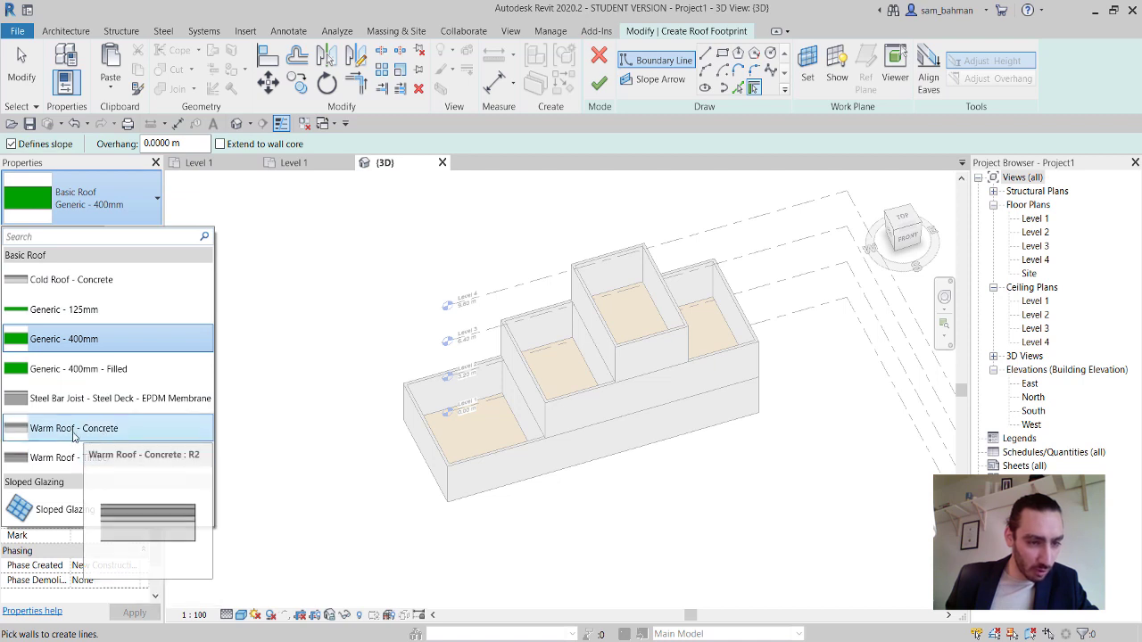
{"action": "left_click", "coordinate": [109, 430]}
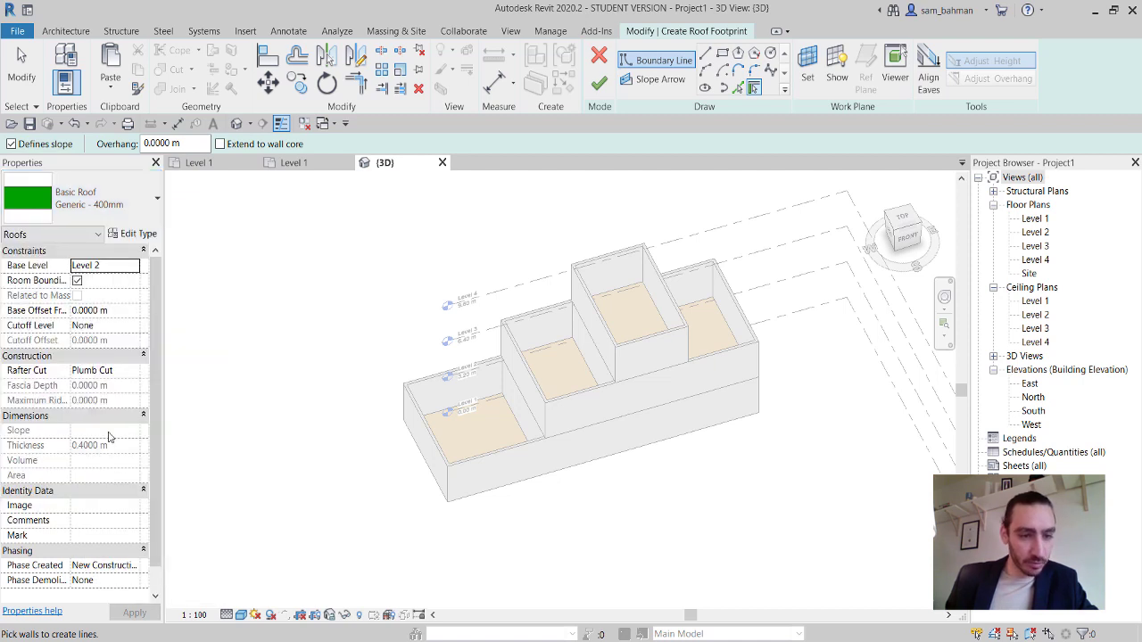
{"action": "left_click", "coordinate": [135, 234]}
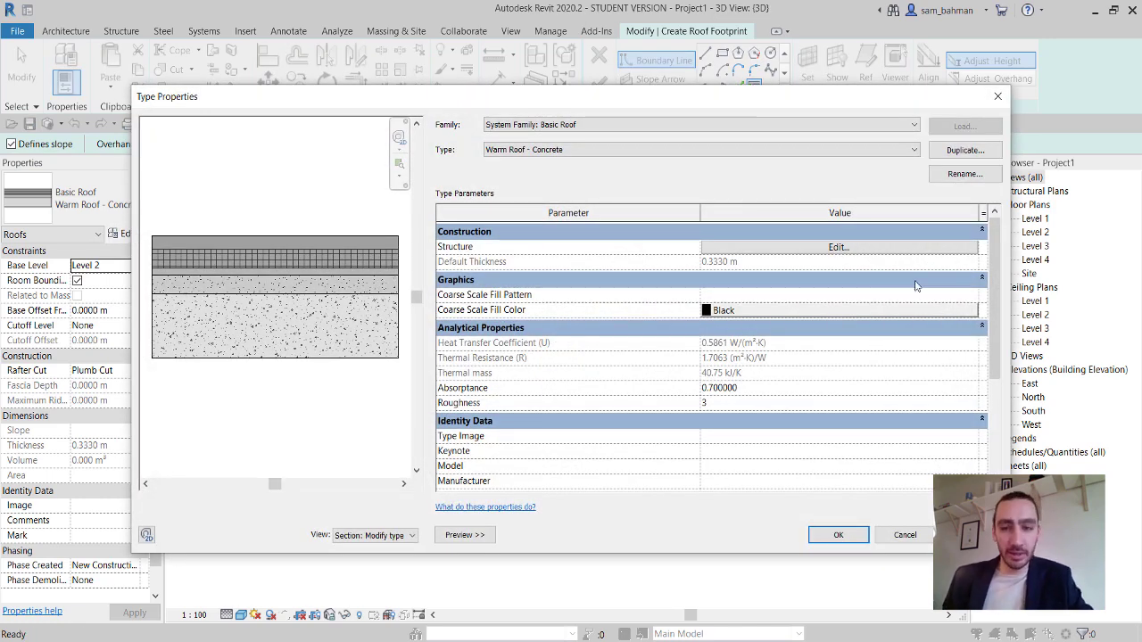
{"action": "left_click", "coordinate": [832, 249]}
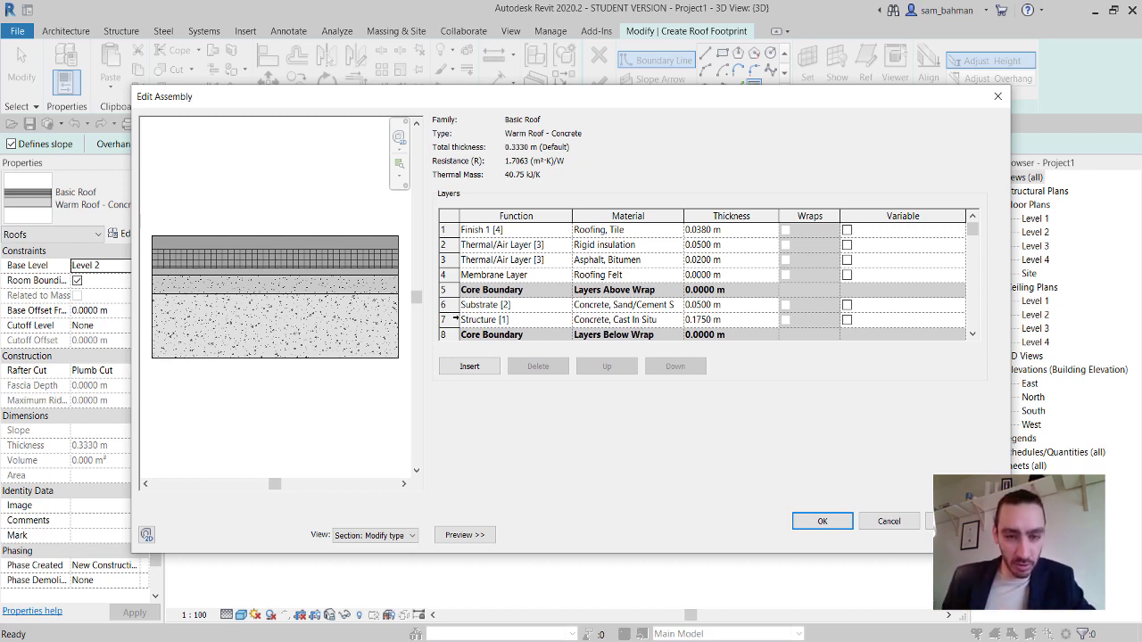
{"action": "left_click", "coordinate": [455, 319]}
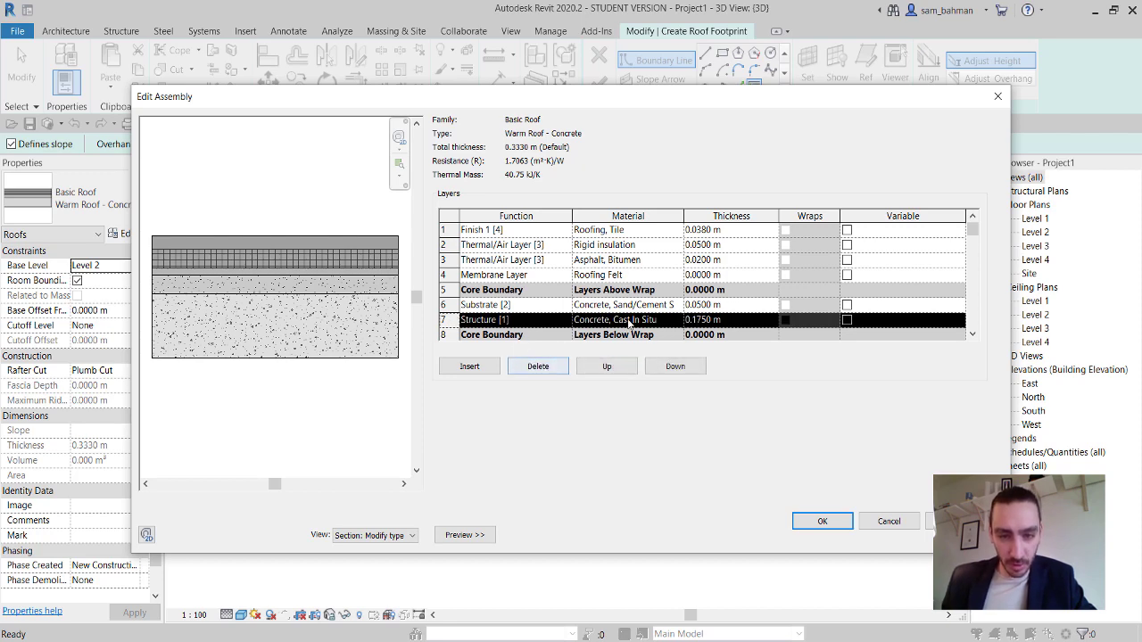
{"action": "left_click", "coordinate": [560, 370]}
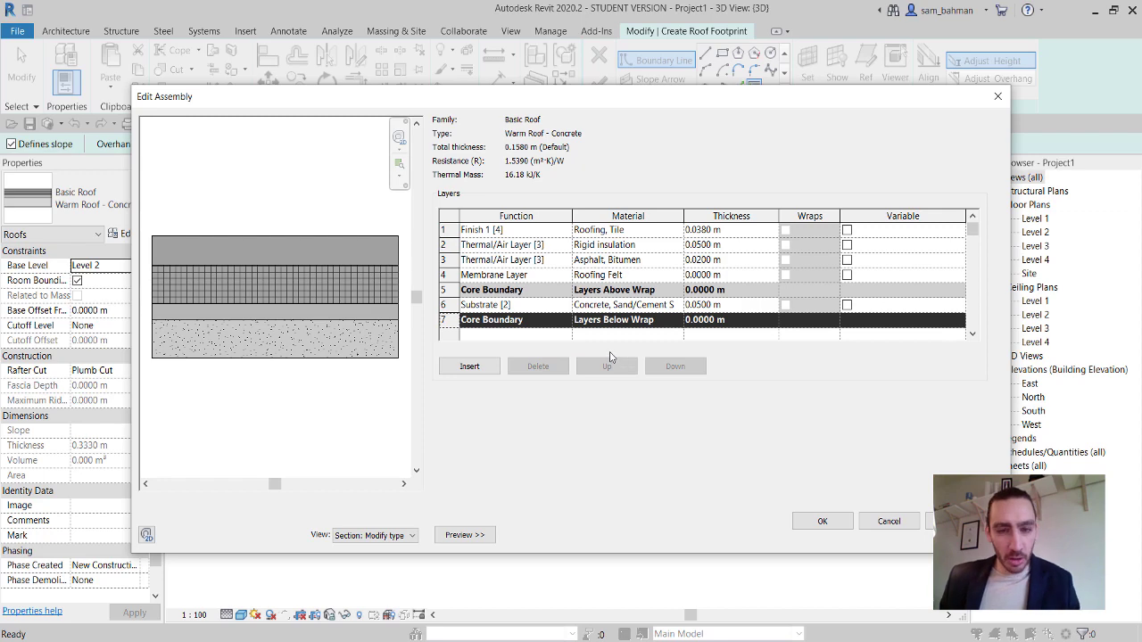
{"action": "left_click", "coordinate": [870, 521]}
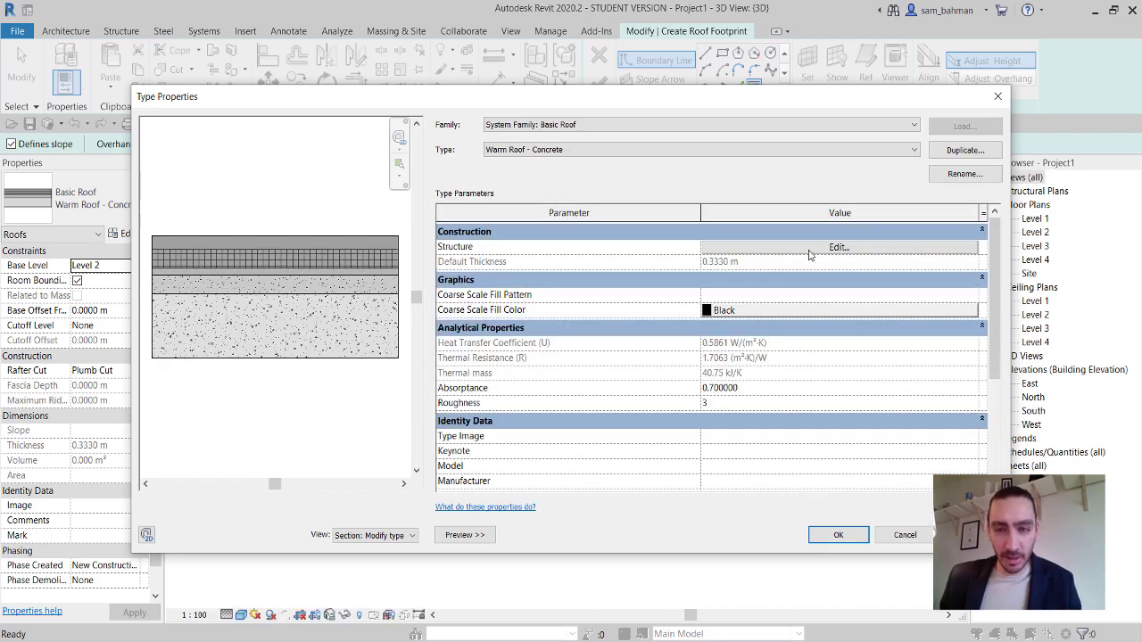
In the roof type's layer assembly, set the Structure [1] layer's thickness to 0.01 m.
{"action": "left_click", "coordinate": [835, 243]}
{"action": "left_click", "coordinate": [731, 320]}
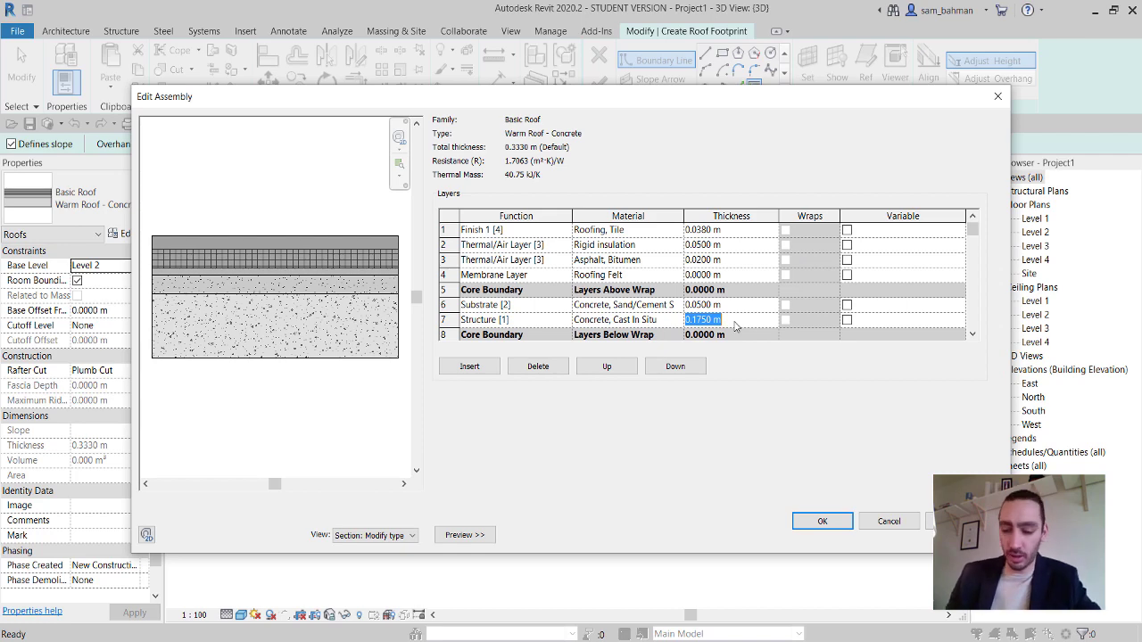
{"action": "type", "text": "01"}
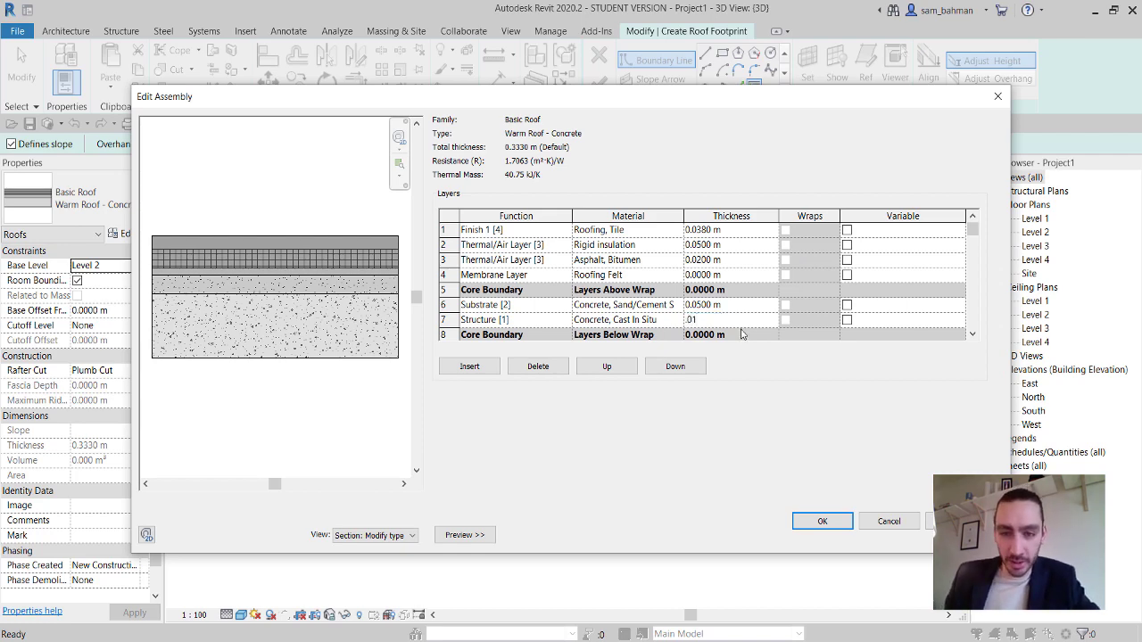
{"action": "type", "text": ".01"}
{"action": "left_click", "coordinate": [737, 305]}
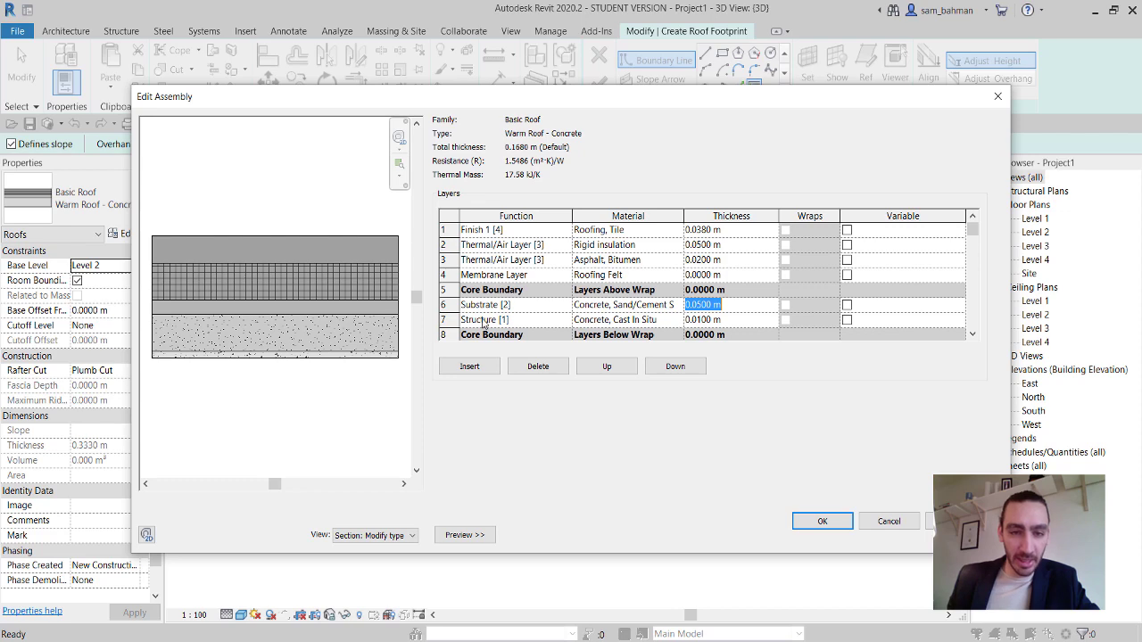
{"action": "scroll", "coordinate": [506, 329], "scroll_direction": "down", "scroll_amount": 1}
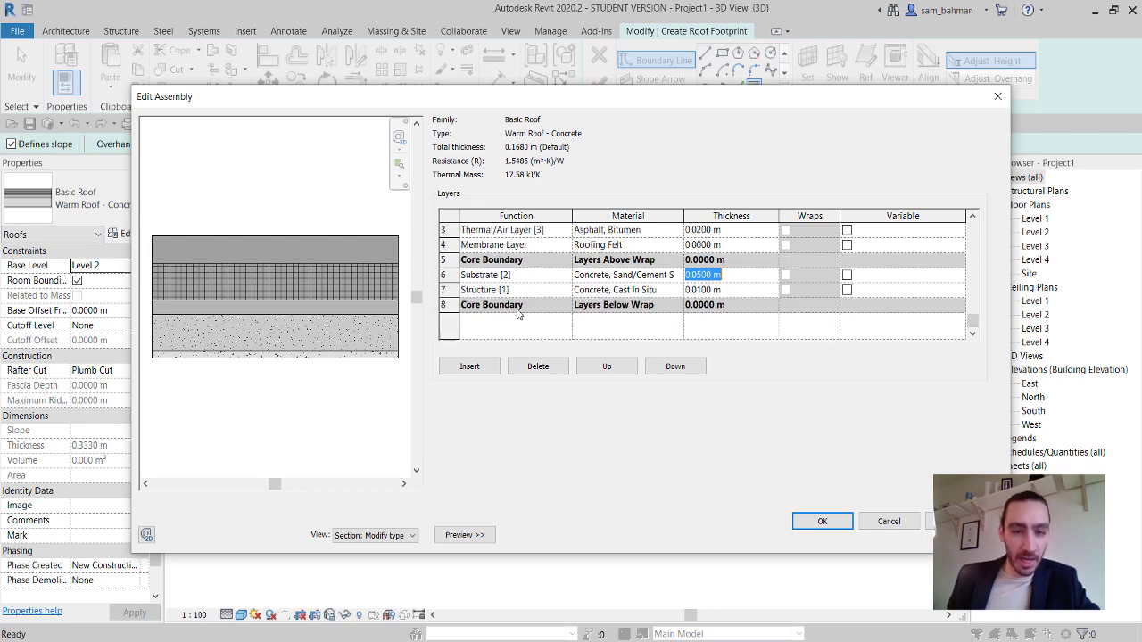
{"action": "scroll", "coordinate": [520, 314], "scroll_direction": "up", "scroll_amount": 1}
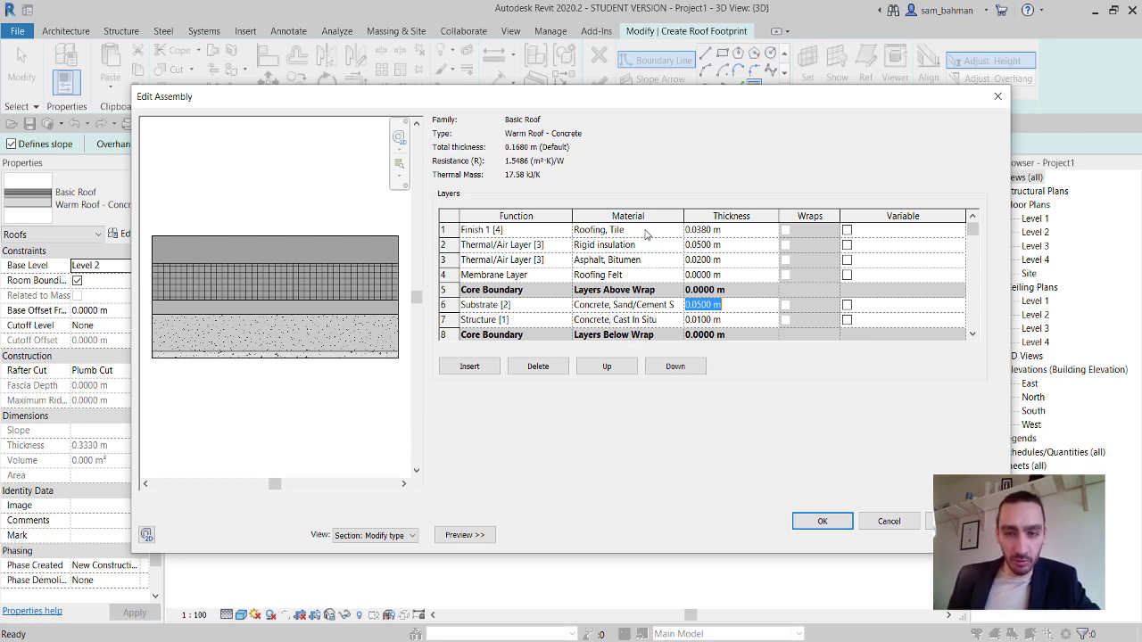
Set the roof assembly's Finish 1 [4] layer thickness to 0.02 m.
{"action": "left_click", "coordinate": [748, 236]}
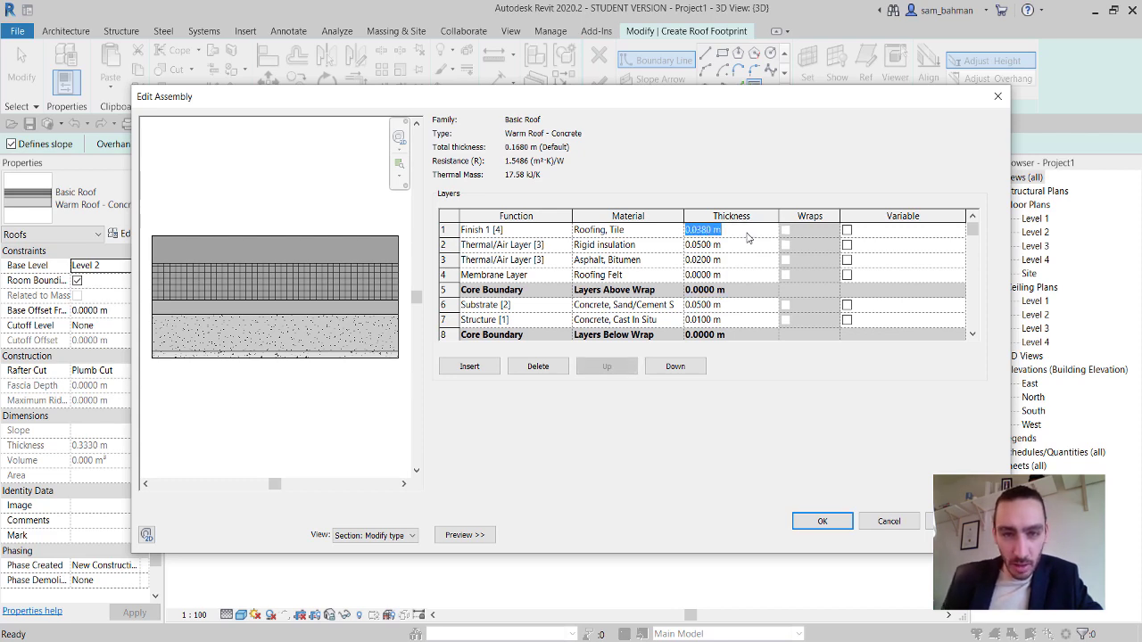
{"action": "key", "text": "BackSpace"}
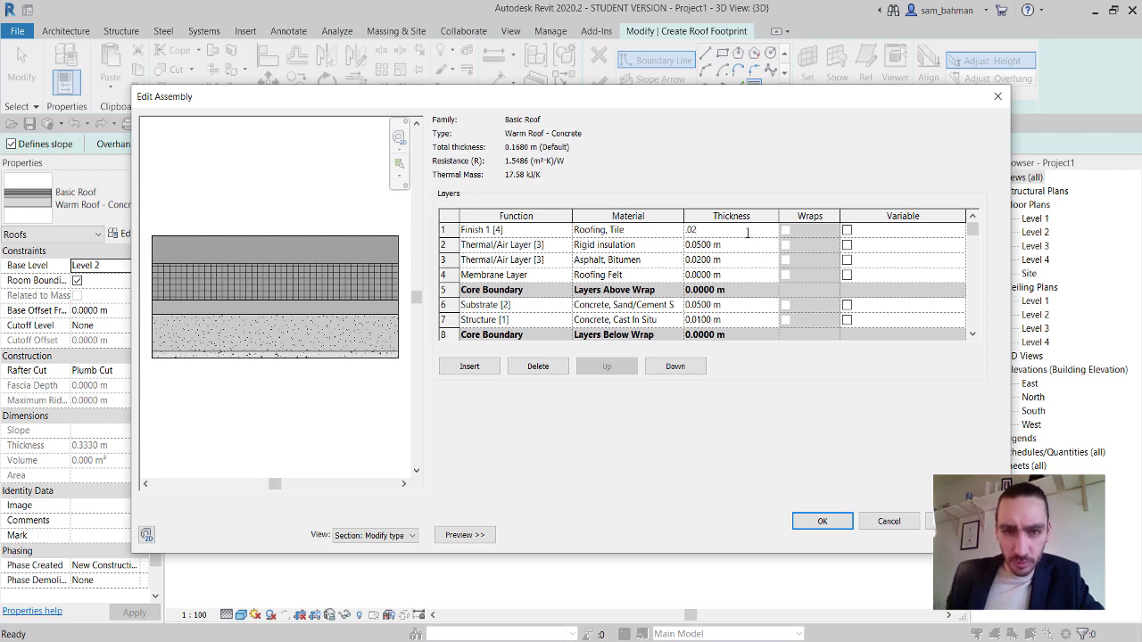
{"action": "type", "text": ".02"}
{"action": "left_click", "coordinate": [749, 250]}
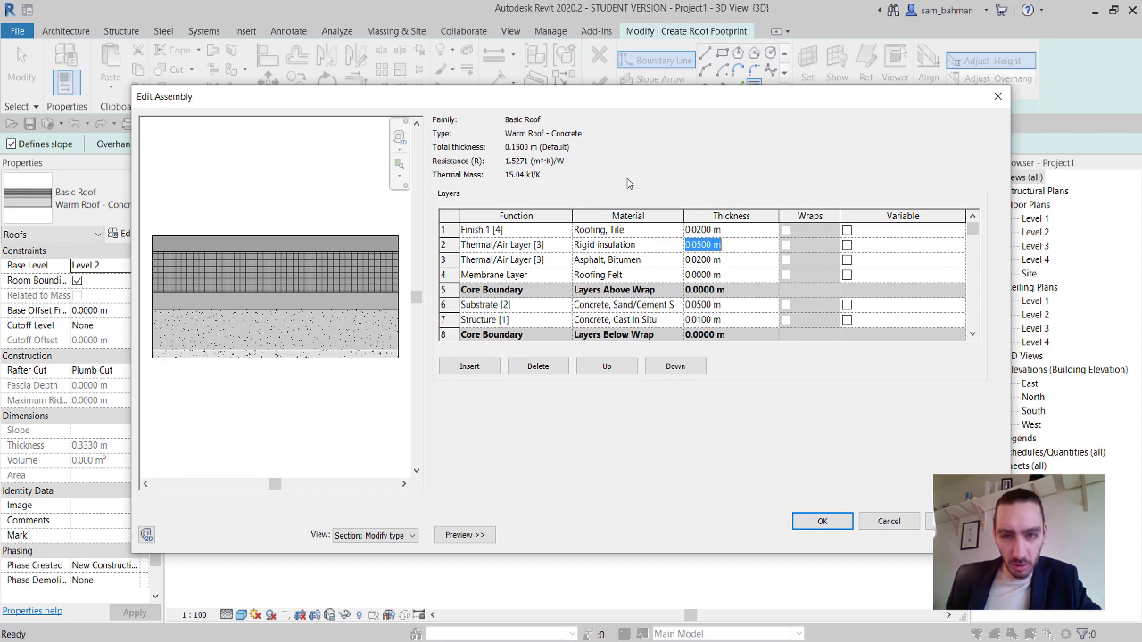
Assign the Concrete, Cast In Situ material to the roof's Finish 1 [4] layer and accept the type changes.
{"action": "left_click", "coordinate": [677, 232]}
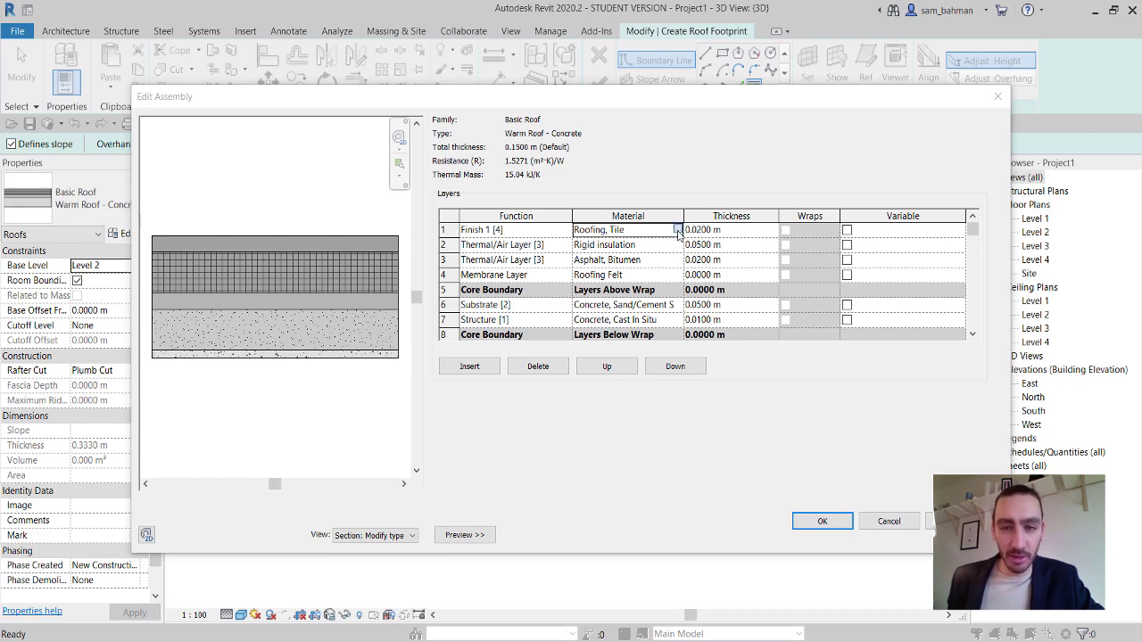
{"action": "left_click", "coordinate": [675, 231]}
{"action": "left_click", "coordinate": [413, 143]}
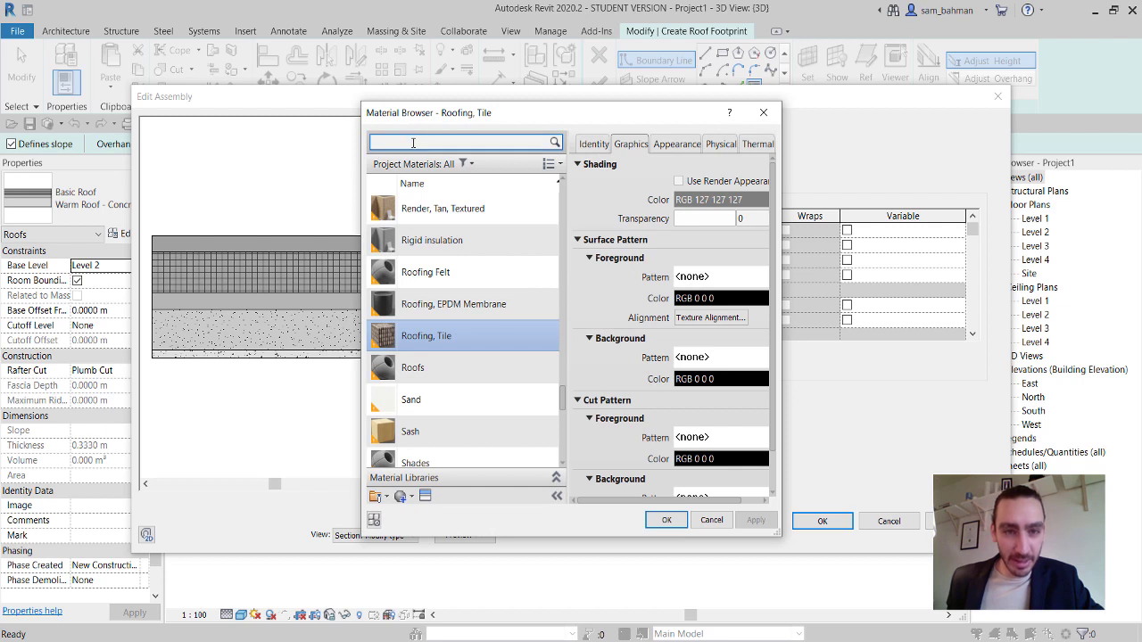
{"action": "type", "text": "conc"}
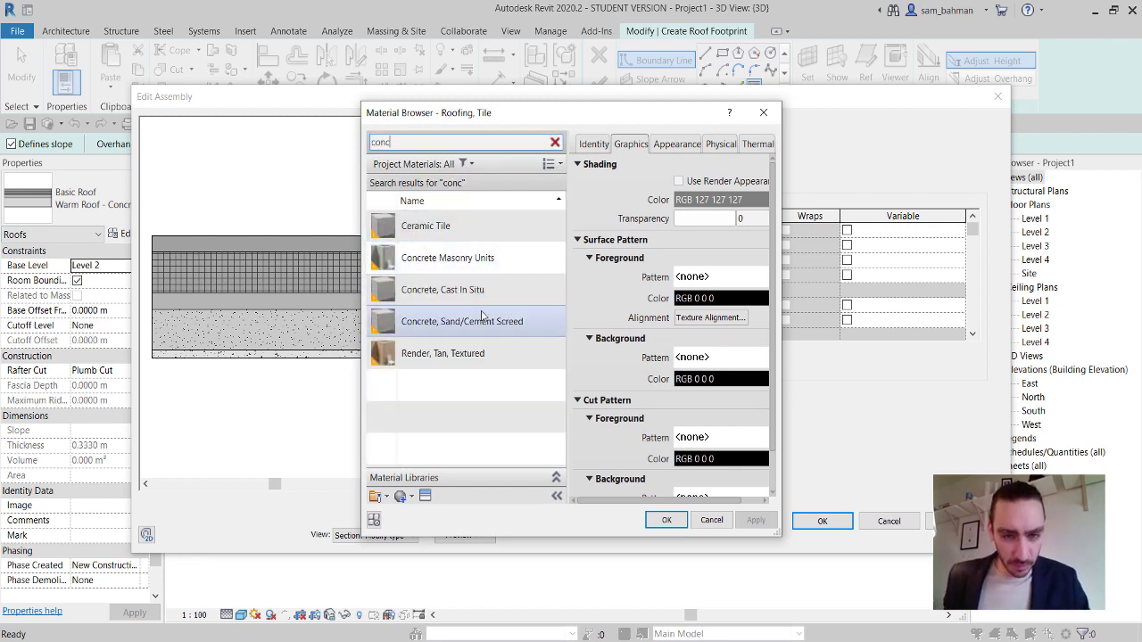
{"action": "double_click", "coordinate": [490, 290]}
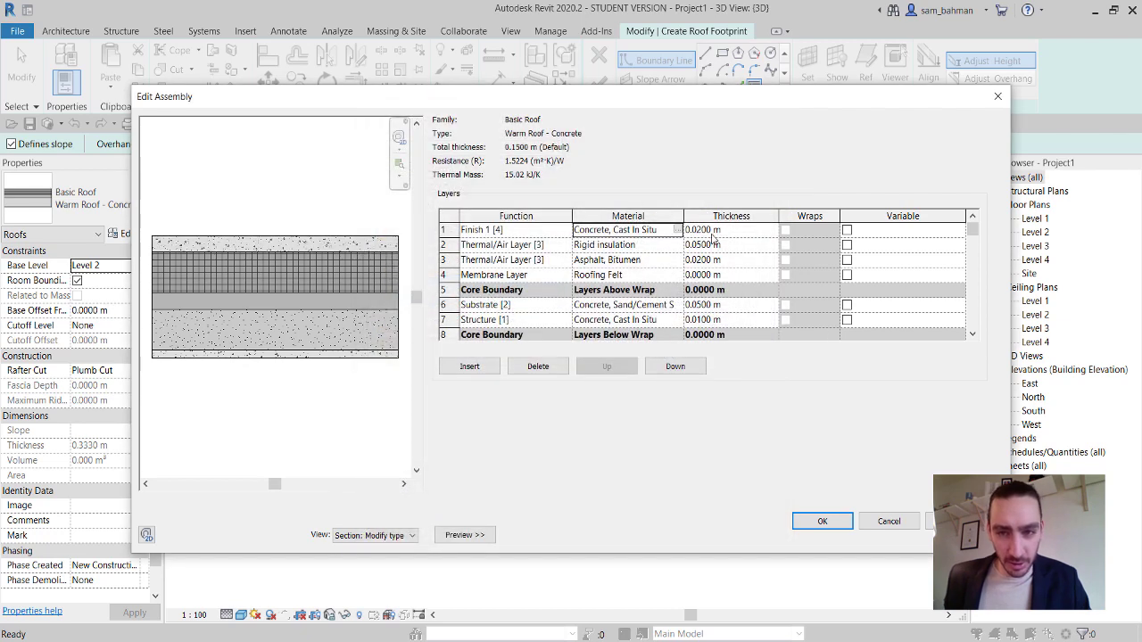
{"action": "left_click", "coordinate": [824, 522]}
{"action": "left_click", "coordinate": [835, 533]}
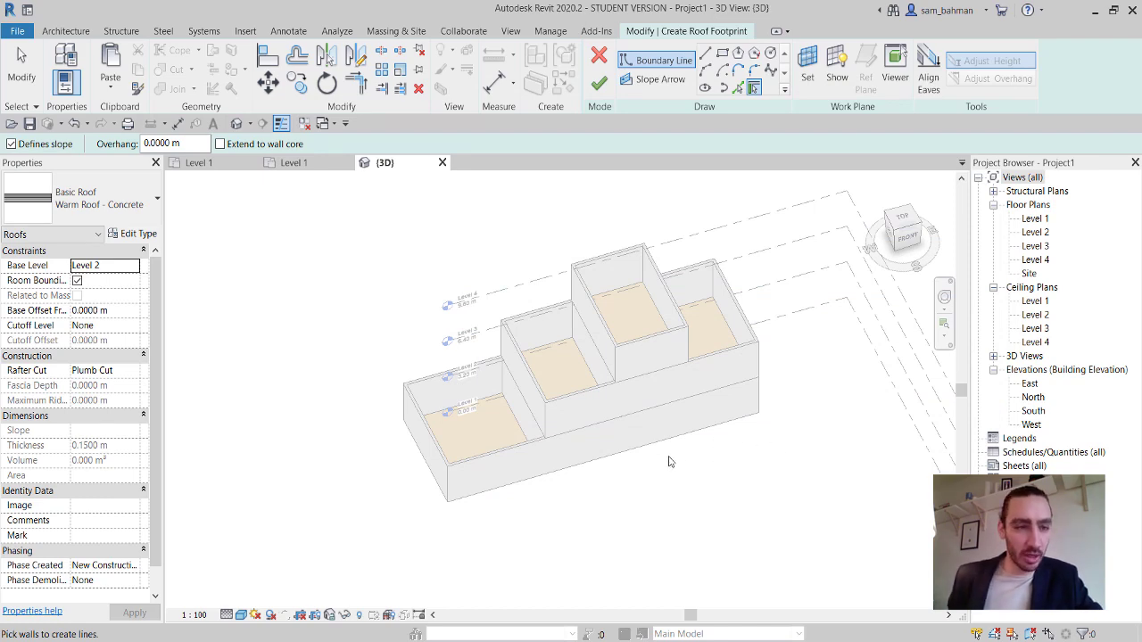
From the top view, sketch a rectangular roof boundary of 6.9 by 7.8 m along the west bay's inner wall faces.
{"action": "left_click", "coordinate": [901, 219]}
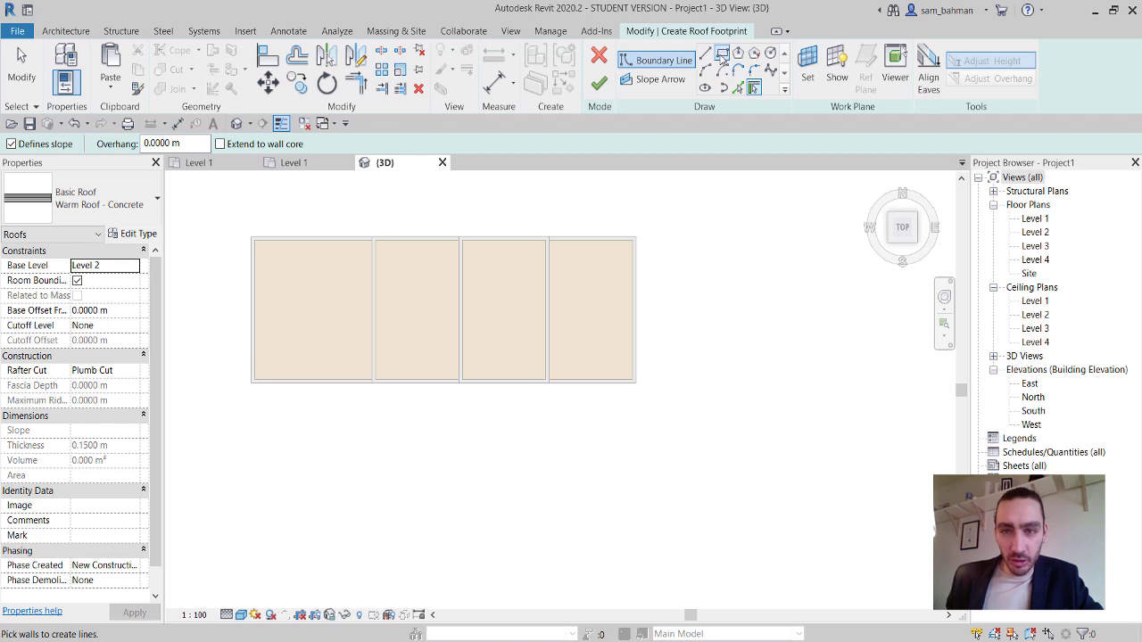
{"action": "left_click", "coordinate": [723, 56]}
{"action": "scroll", "coordinate": [550, 250], "scroll_direction": "up", "scroll_amount": 3}
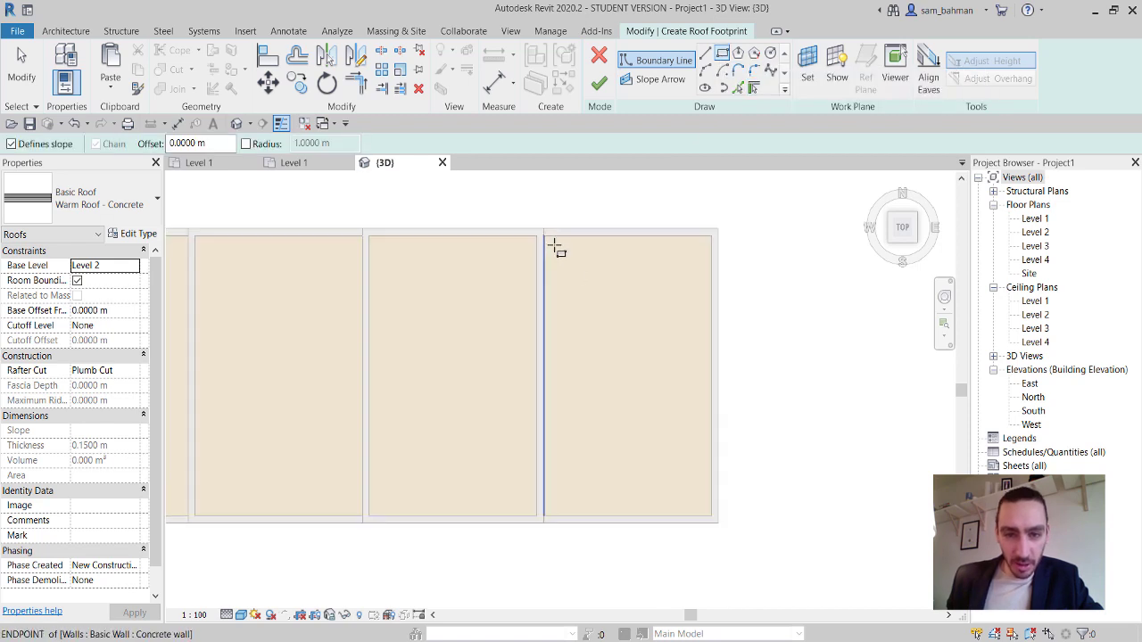
{"action": "mouse_move", "coordinate": [550, 249]}
{"action": "middle_mouse_down"}
{"action": "mouse_move", "coordinate": [821, 371]}
{"action": "mouse_move", "coordinate": [1005, 399]}
{"action": "middle_mouse_up"}
{"action": "scroll", "coordinate": [824, 367], "scroll_direction": "down", "scroll_amount": 2}
{"action": "scroll", "coordinate": [482, 347], "scroll_direction": "up", "scroll_amount": 2}
{"action": "middle_click_drag", "start_coordinate": [532, 399], "coordinate": [504, 371]}
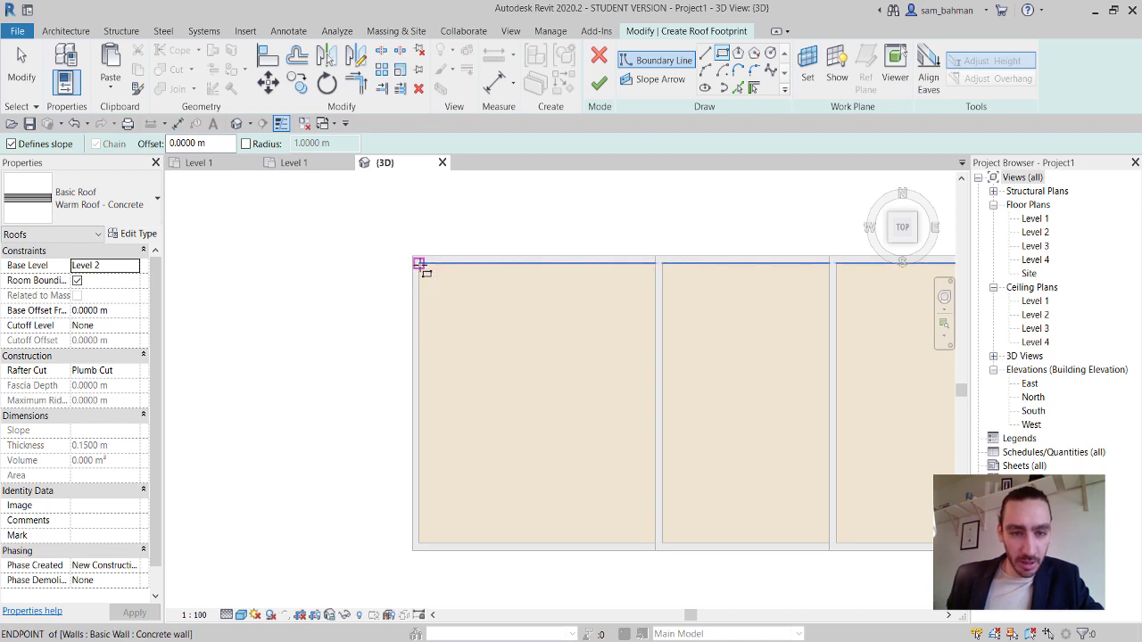
{"action": "left_click", "coordinate": [419, 264]}
{"action": "left_click", "coordinate": [654, 544]}
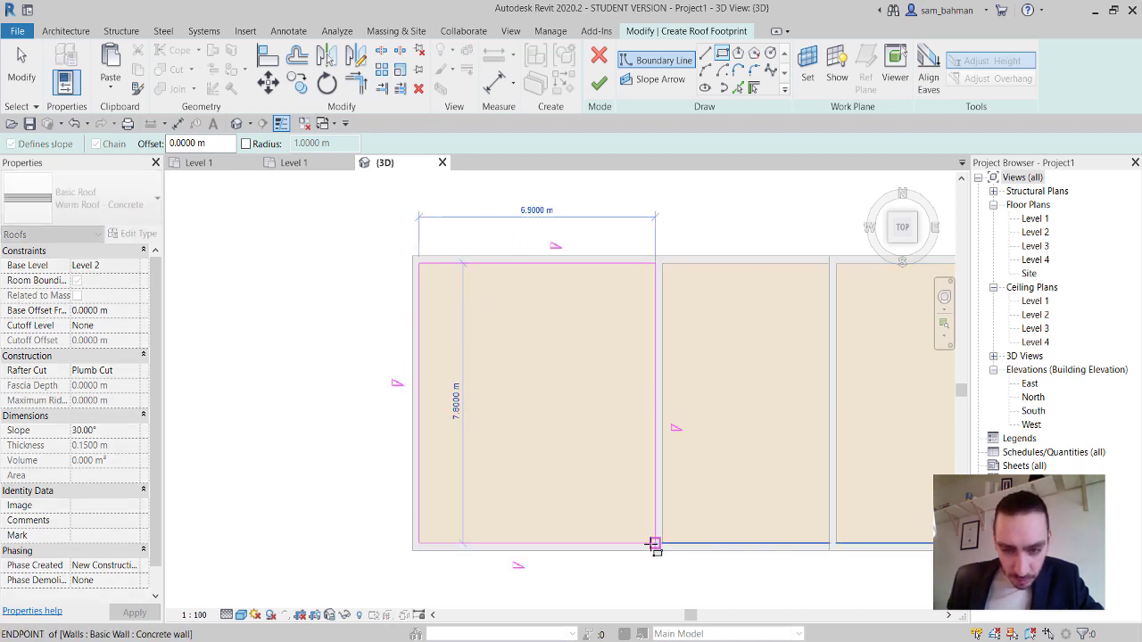
{"action": "left_click", "coordinate": [655, 545]}
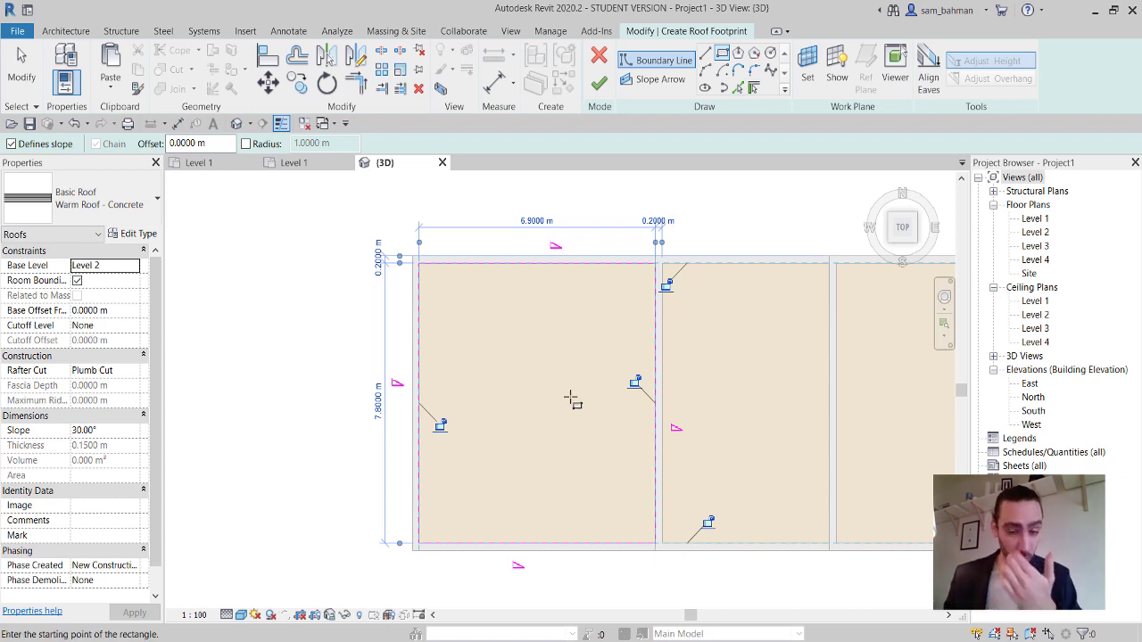
{"action": "key", "text": "Escape"}
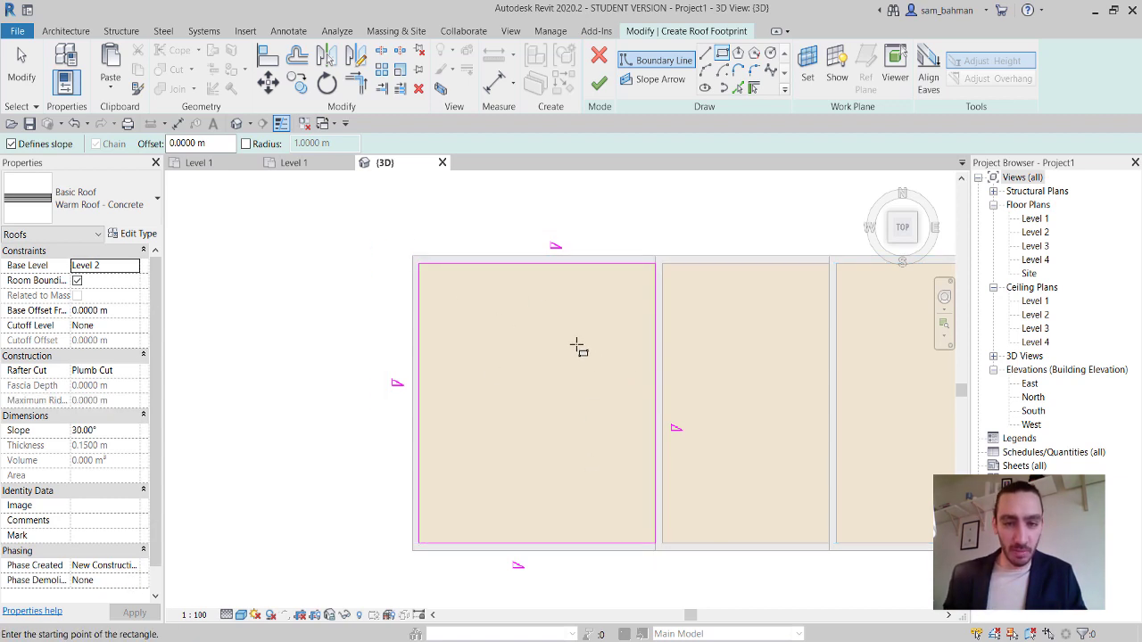
{"action": "key", "text": "Escape"}
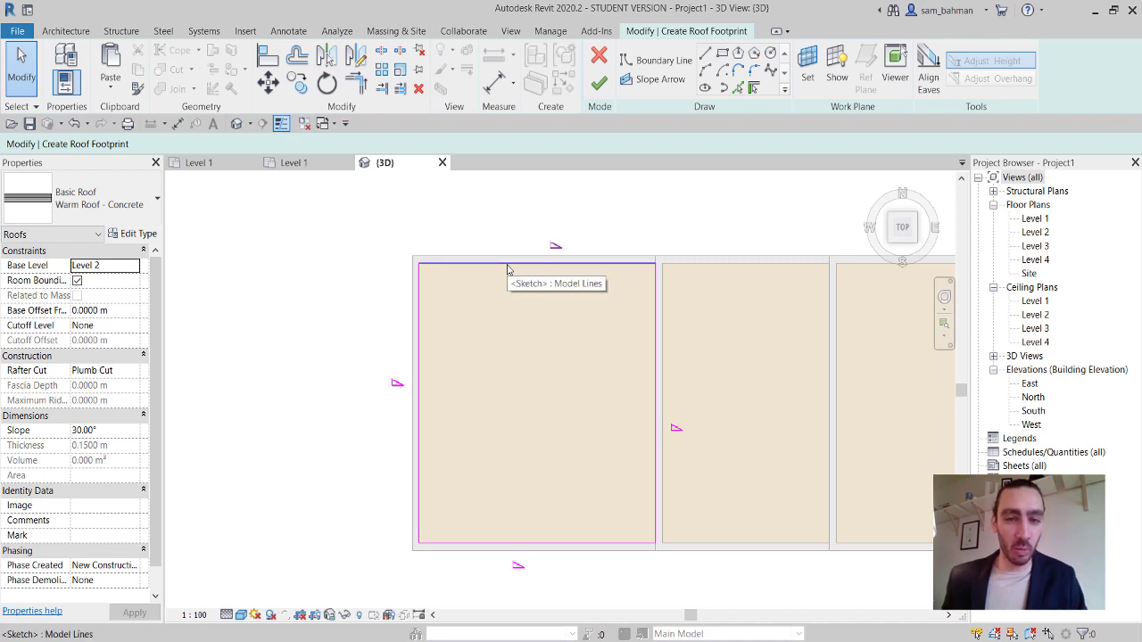
Turn off the slope definition on all four roof boundary lines and finish the flat roof.
{"action": "key", "text": "Tab"}
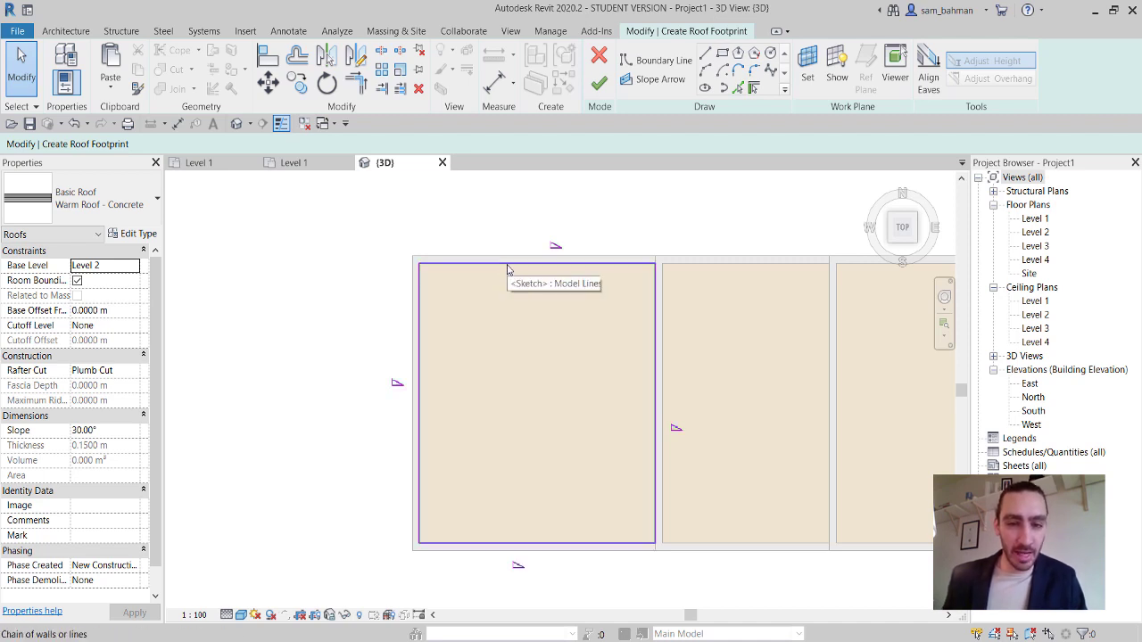
{"action": "left_click", "coordinate": [506, 269]}
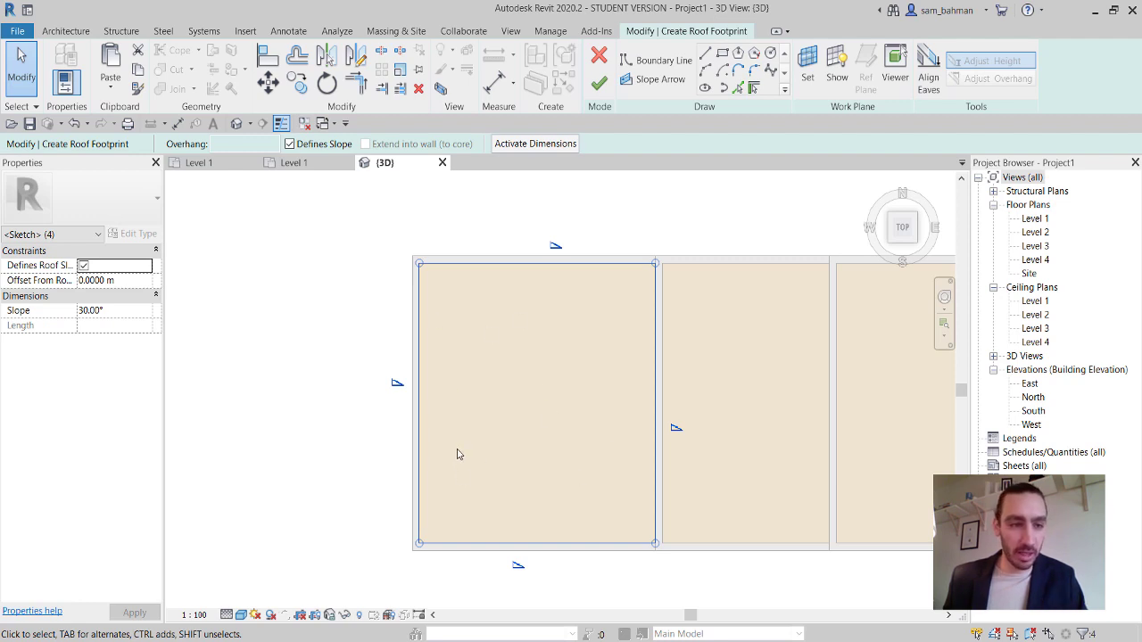
{"action": "left_click", "coordinate": [83, 267]}
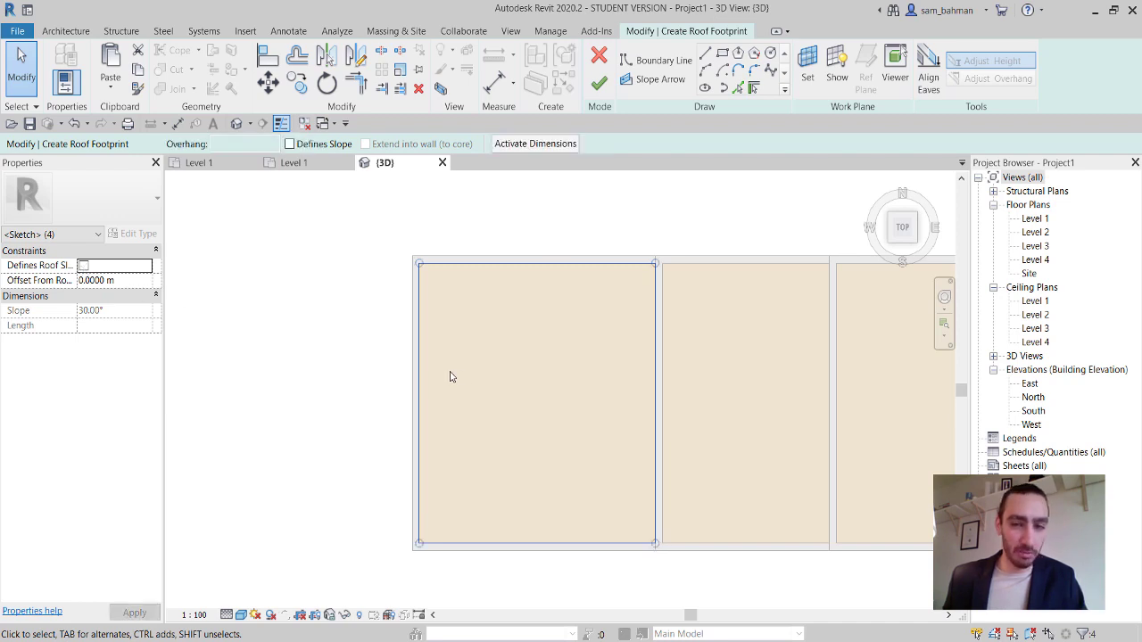
{"action": "left_click", "coordinate": [327, 337]}
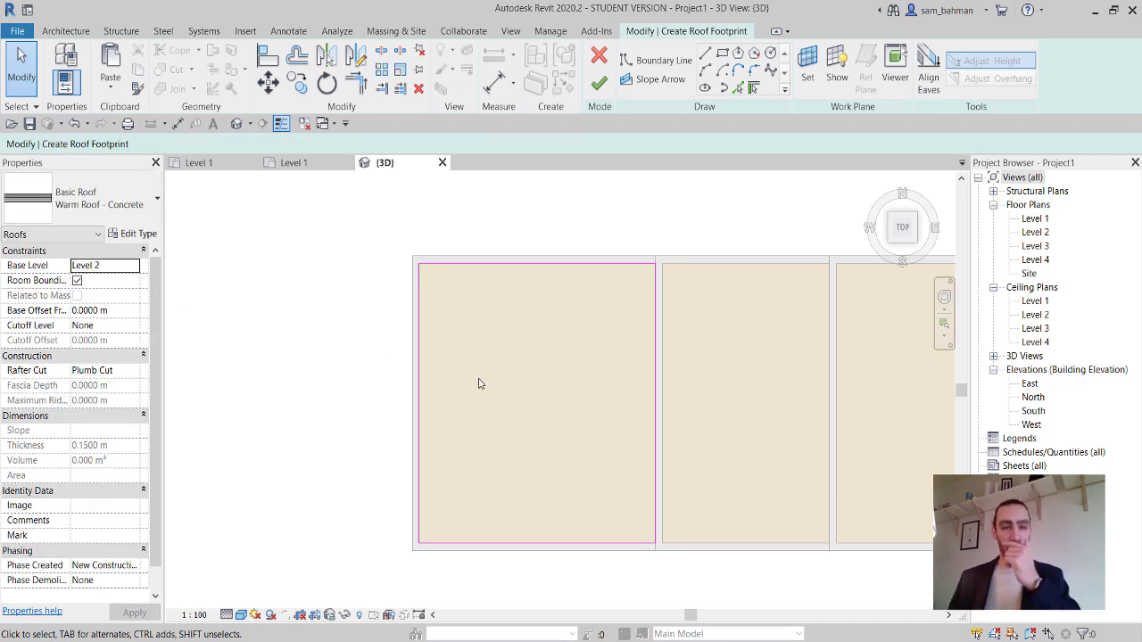
{"action": "left_click", "coordinate": [598, 82]}
{"action": "middle_click_drag", "start_coordinate": [626, 430], "coordinate": [619, 354], "text": "shift"}
Edit the roof's footprint from the top view and align its west and north boundary lines with the outer wall faces.
{"action": "left_click", "coordinate": [903, 224]}
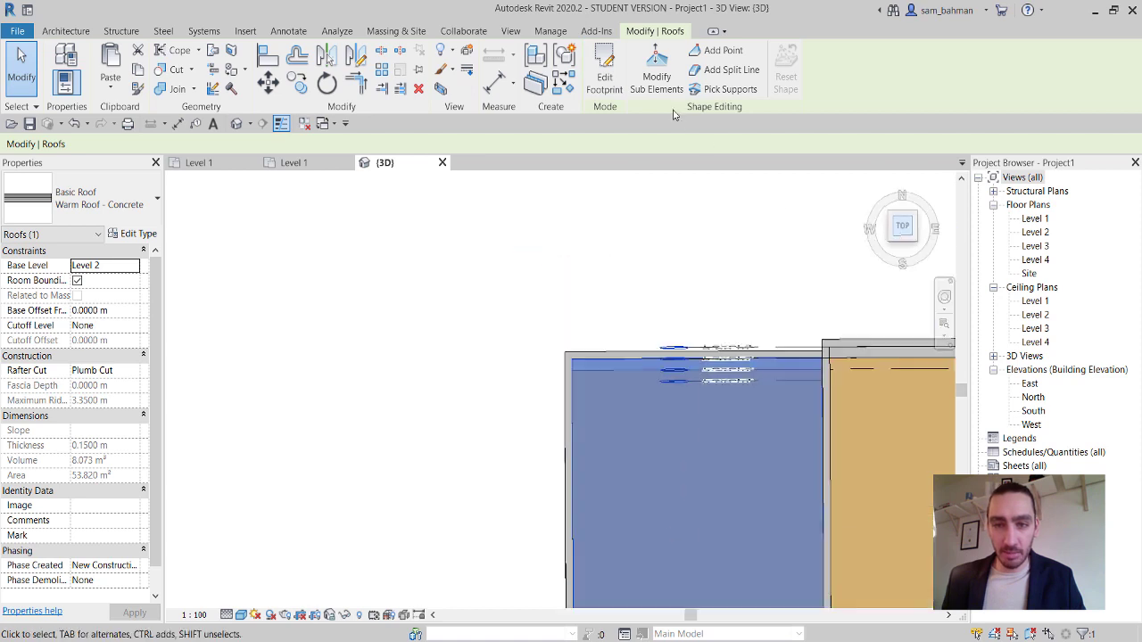
{"action": "left_click", "coordinate": [604, 69]}
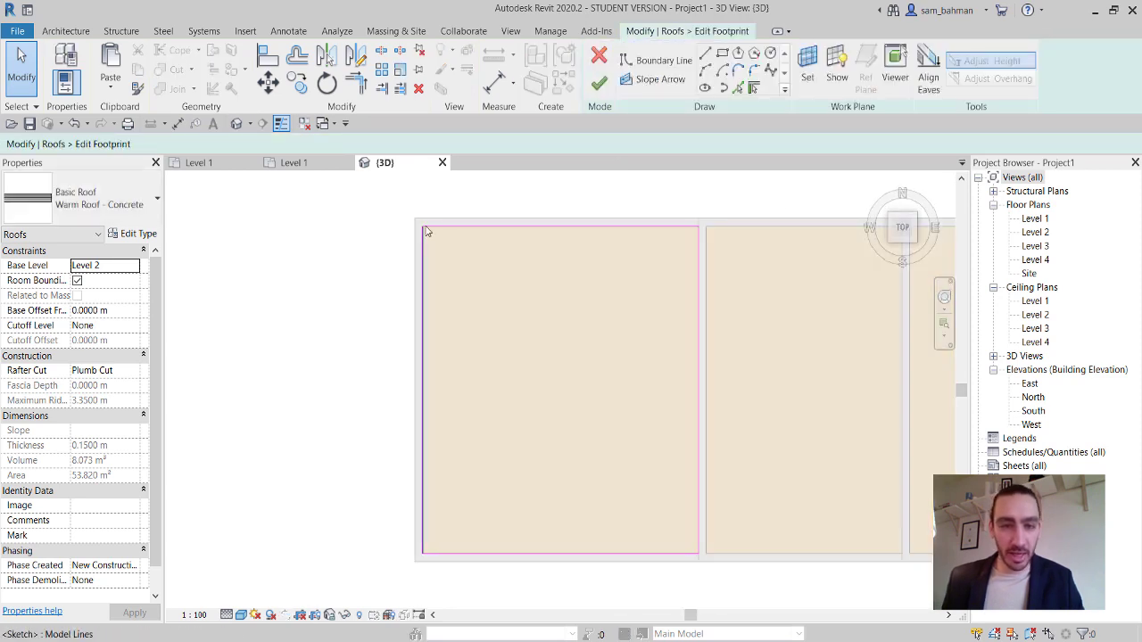
{"action": "scroll", "coordinate": [433, 244], "scroll_direction": "up", "scroll_amount": 2}
{"action": "middle_click_drag", "start_coordinate": [454, 237], "coordinate": [478, 234]}
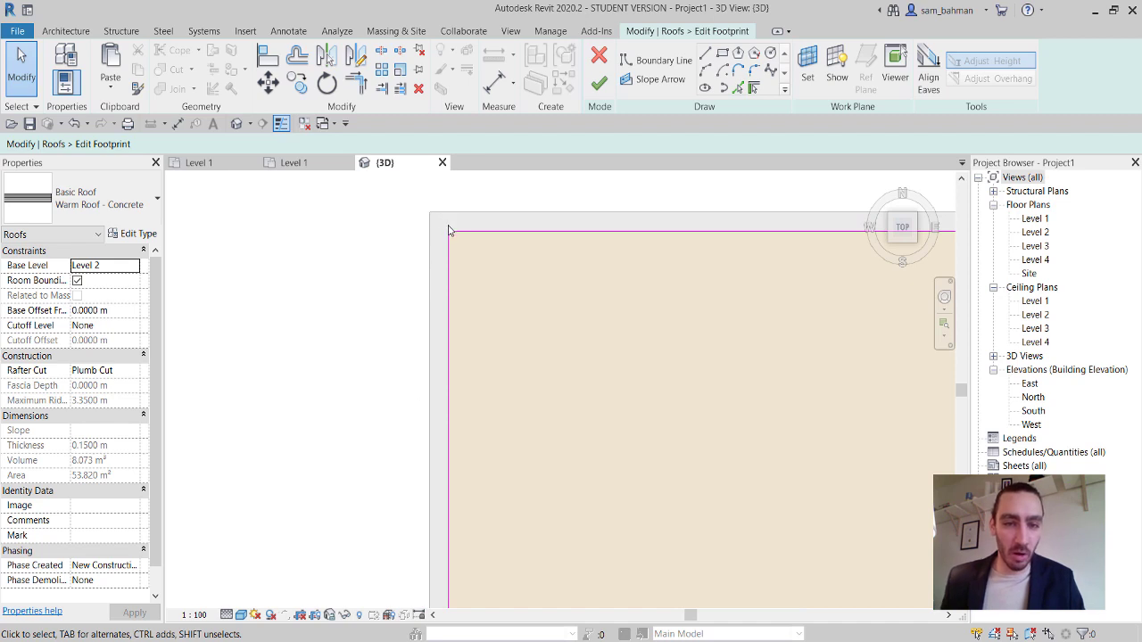
{"action": "left_click", "coordinate": [263, 60]}
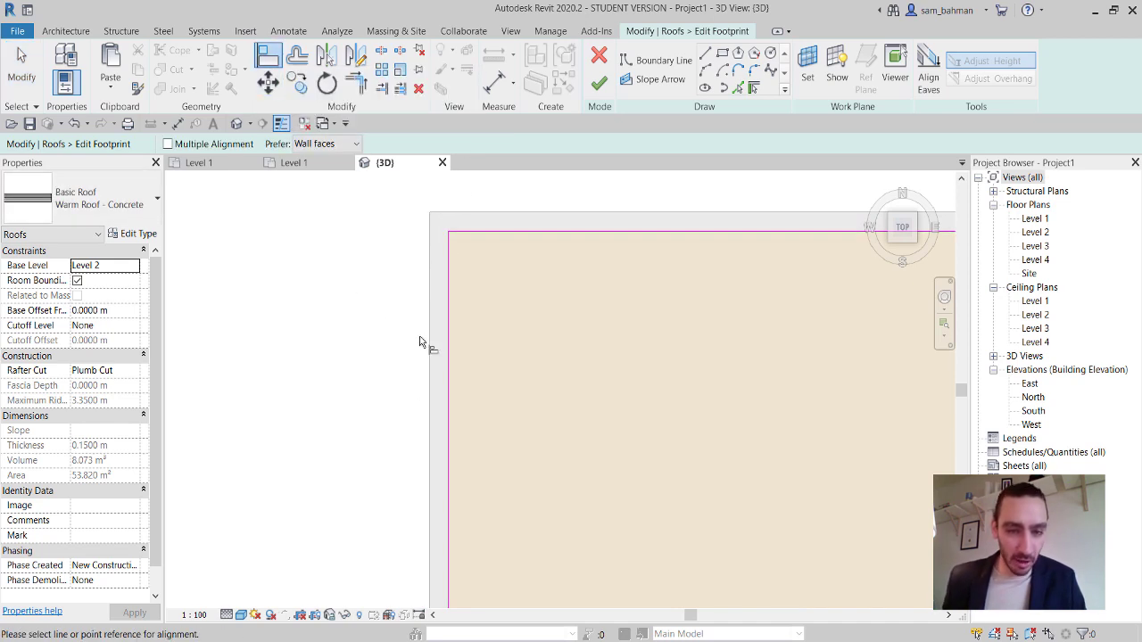
{"action": "left_click", "coordinate": [450, 346]}
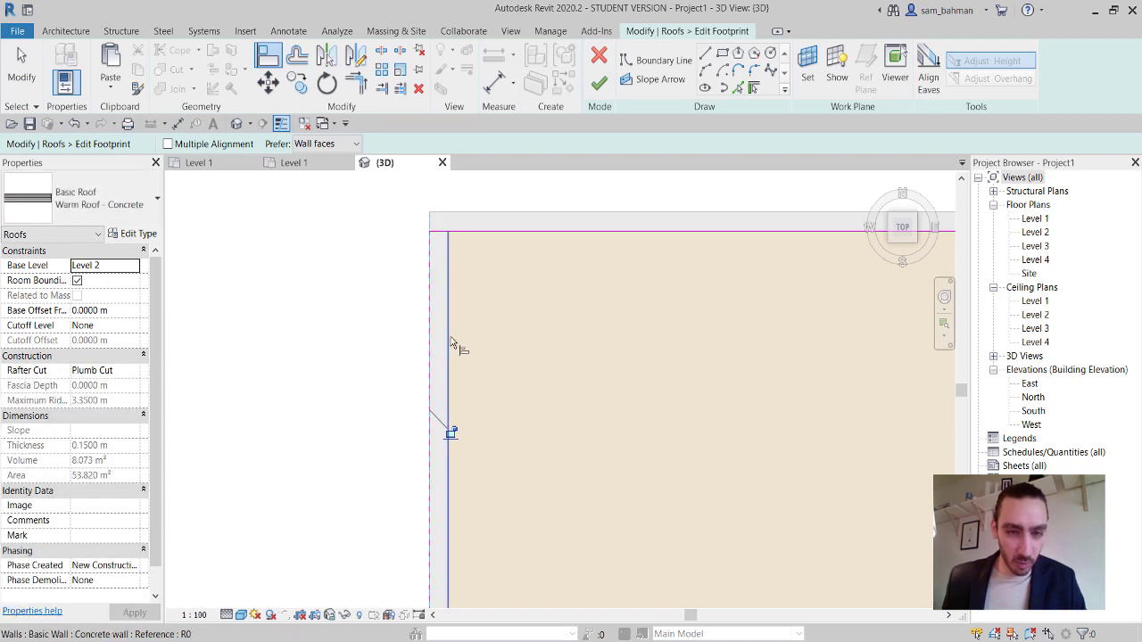
{"action": "left_click", "coordinate": [529, 217]}
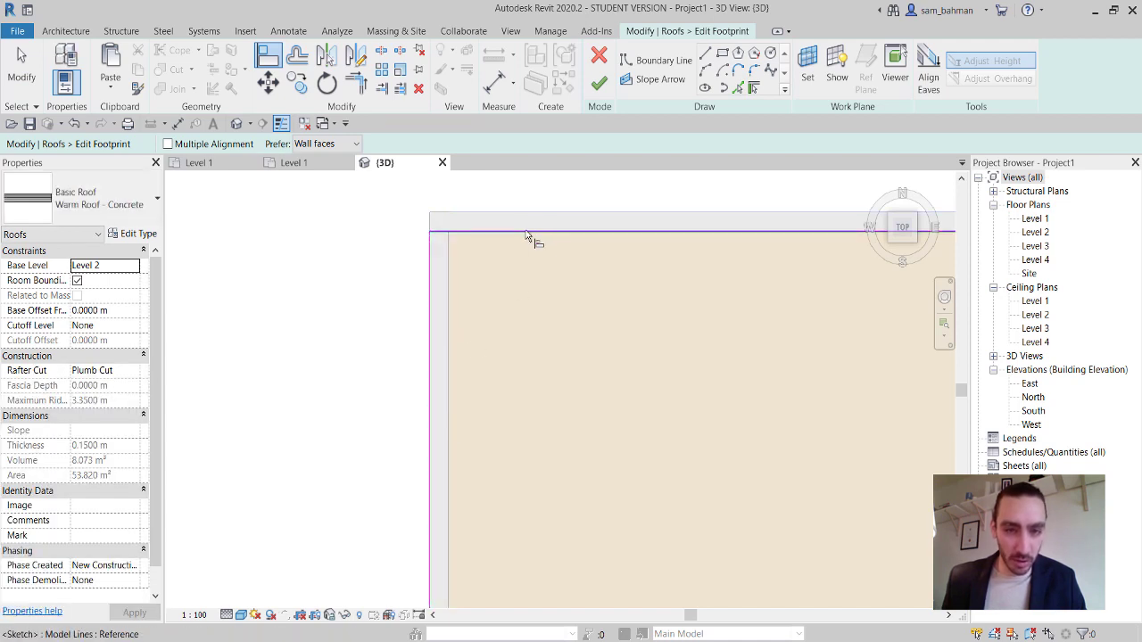
{"action": "left_click", "coordinate": [530, 232]}
Align the roof's south boundary line with the outer face of the south wall.
{"action": "scroll", "coordinate": [536, 244], "scroll_direction": "down", "scroll_amount": 3}
{"action": "middle_click_drag", "start_coordinate": [631, 370], "coordinate": [631, 283]}
{"action": "scroll", "coordinate": [542, 478], "scroll_direction": "up", "scroll_amount": 4}
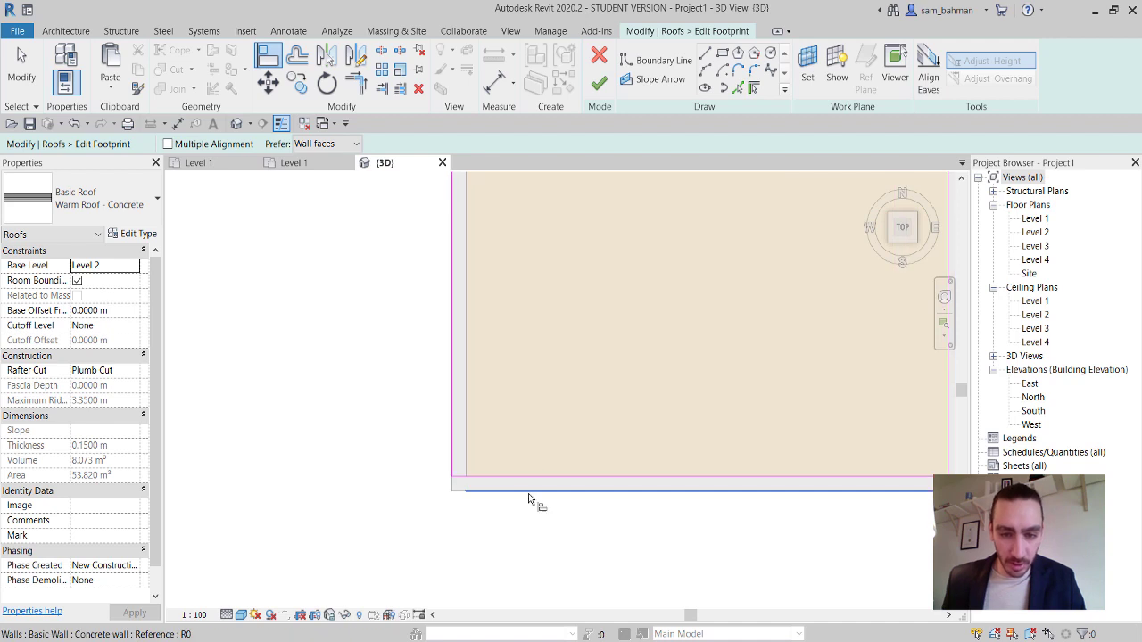
{"action": "left_click", "coordinate": [529, 492]}
{"action": "left_click", "coordinate": [534, 477]}
{"action": "scroll", "coordinate": [599, 346], "scroll_direction": "down", "scroll_amount": 5}
Align the roof's east boundary line with the east face of the first dividing wall and finish the footprint.
{"action": "middle_click_drag", "start_coordinate": [675, 389], "coordinate": [633, 453]}
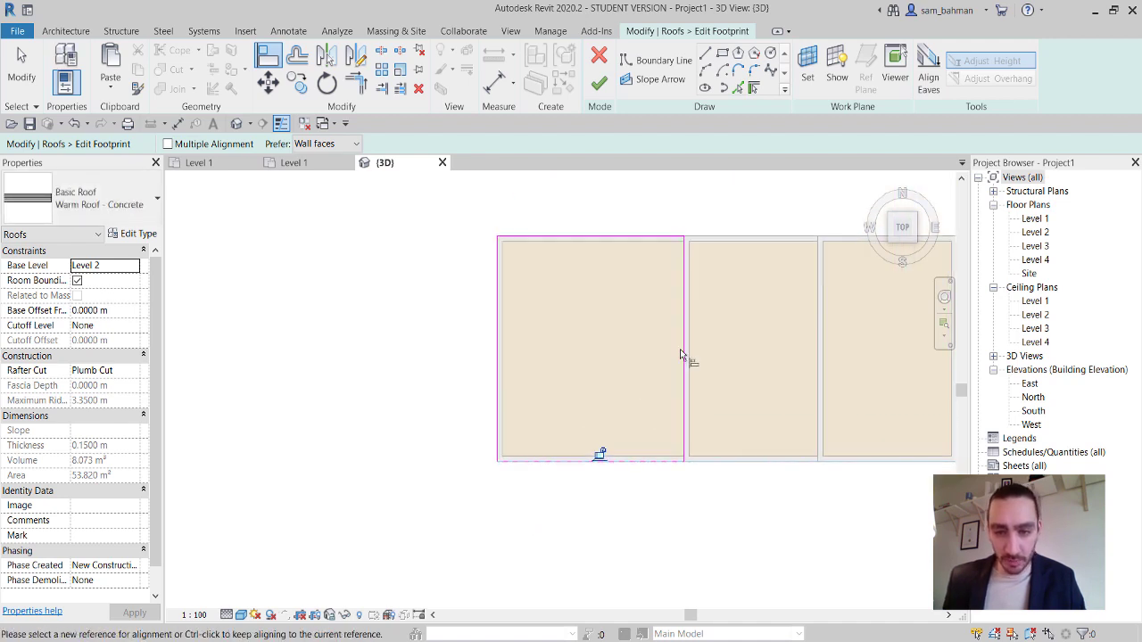
{"action": "scroll", "coordinate": [682, 264], "scroll_direction": "up", "scroll_amount": 4}
{"action": "scroll", "coordinate": [686, 234], "scroll_direction": "up", "scroll_amount": 2}
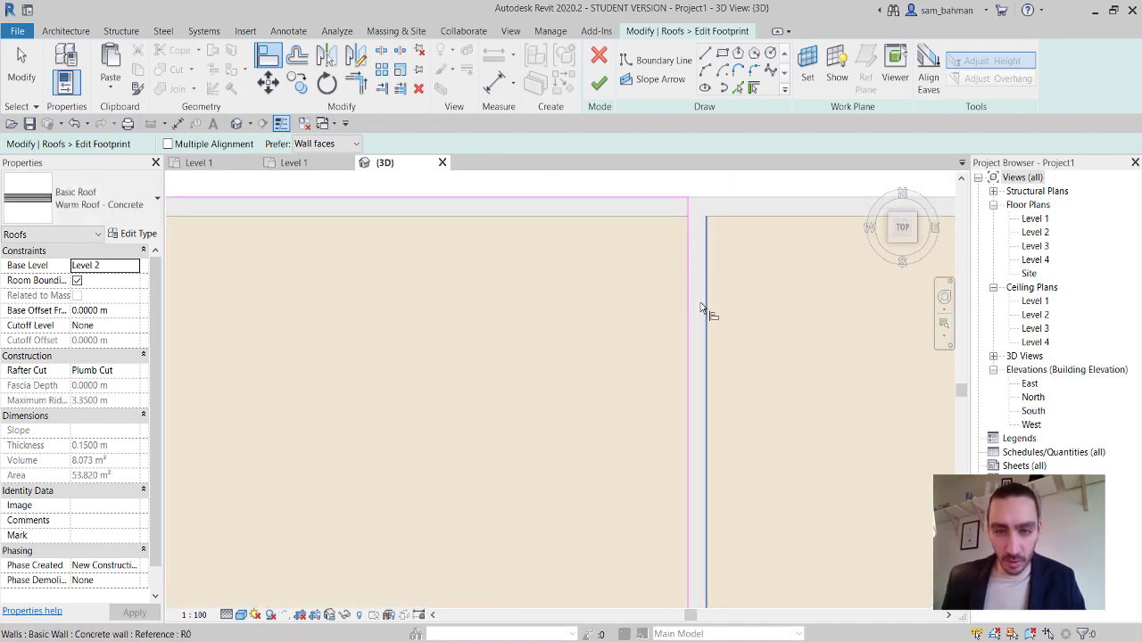
{"action": "middle_click_drag", "start_coordinate": [704, 354], "coordinate": [699, 329]}
{"action": "scroll", "coordinate": [694, 299], "scroll_direction": "down", "scroll_amount": 1}
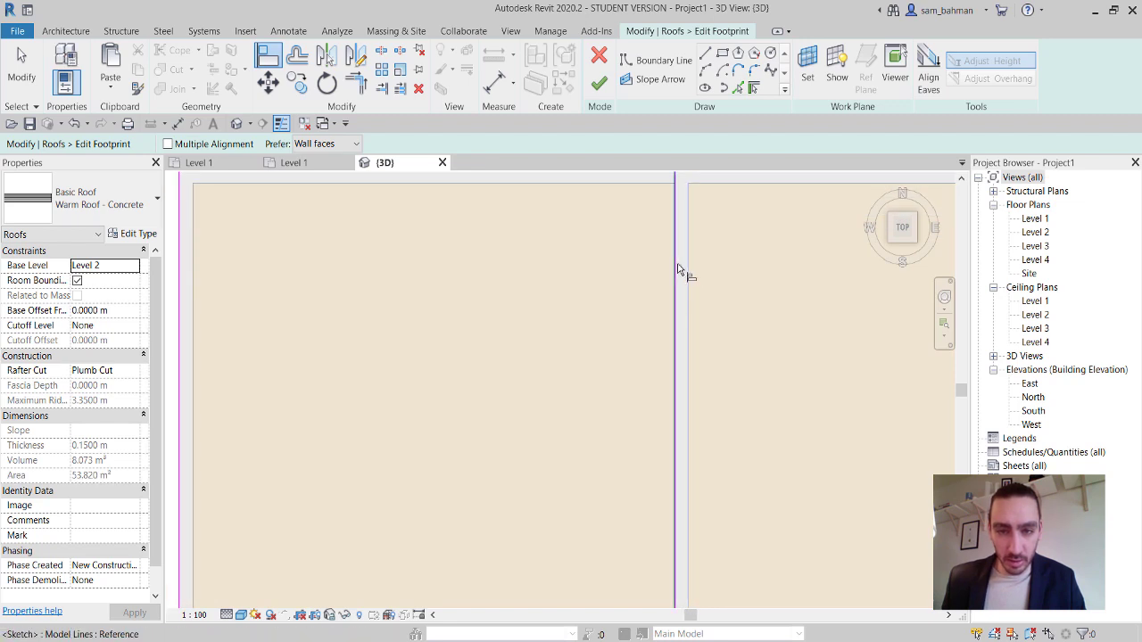
{"action": "left_click", "coordinate": [675, 295]}
{"action": "scroll", "coordinate": [627, 333], "scroll_direction": "down", "scroll_amount": 3}
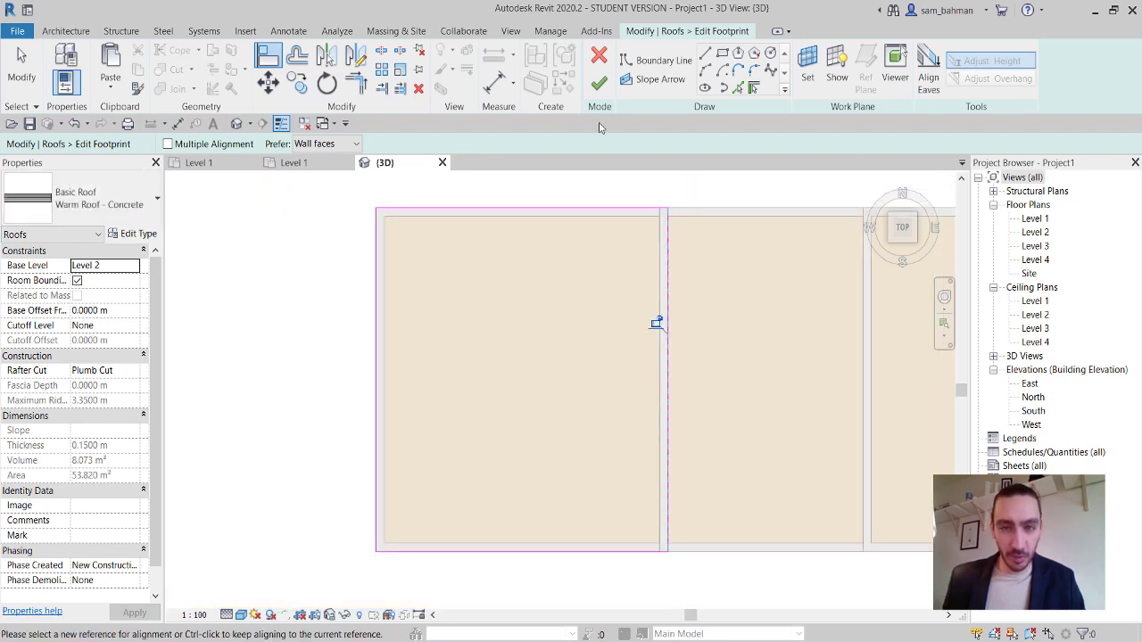
{"action": "left_click", "coordinate": [600, 87]}
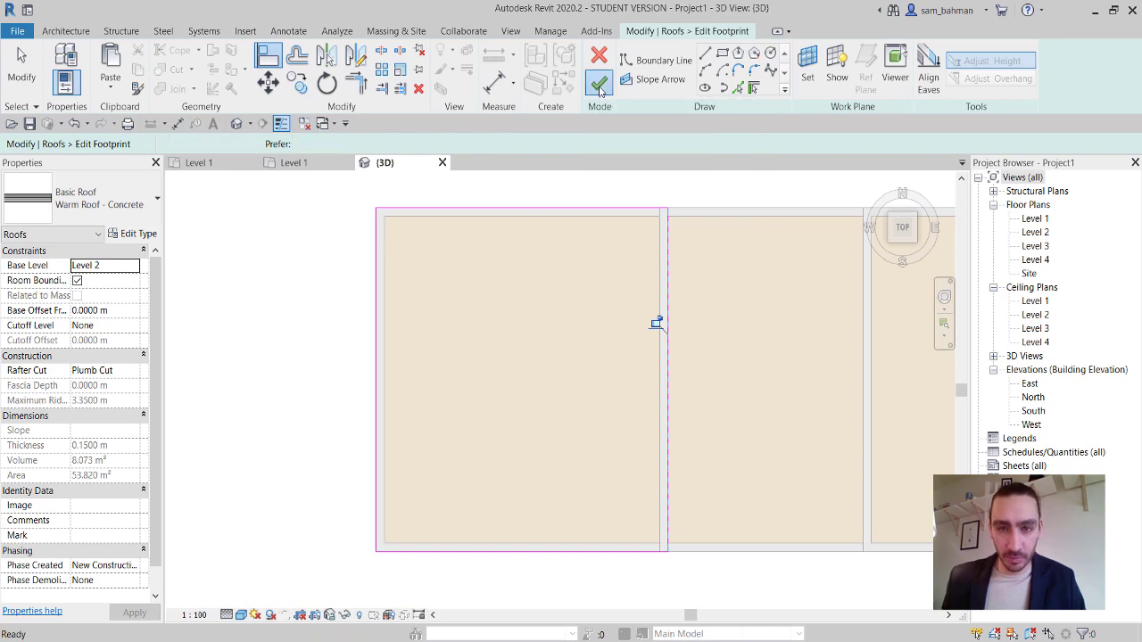
{"action": "scroll", "coordinate": [600, 436], "scroll_direction": "down", "scroll_amount": 2}
{"action": "middle_click_drag", "start_coordinate": [594, 485], "coordinate": [638, 331], "text": "shift"}
Edit the footprint again, align the roof's east boundary line with the dividing wall's west face, and finish it.
{"action": "left_click", "coordinate": [615, 78]}
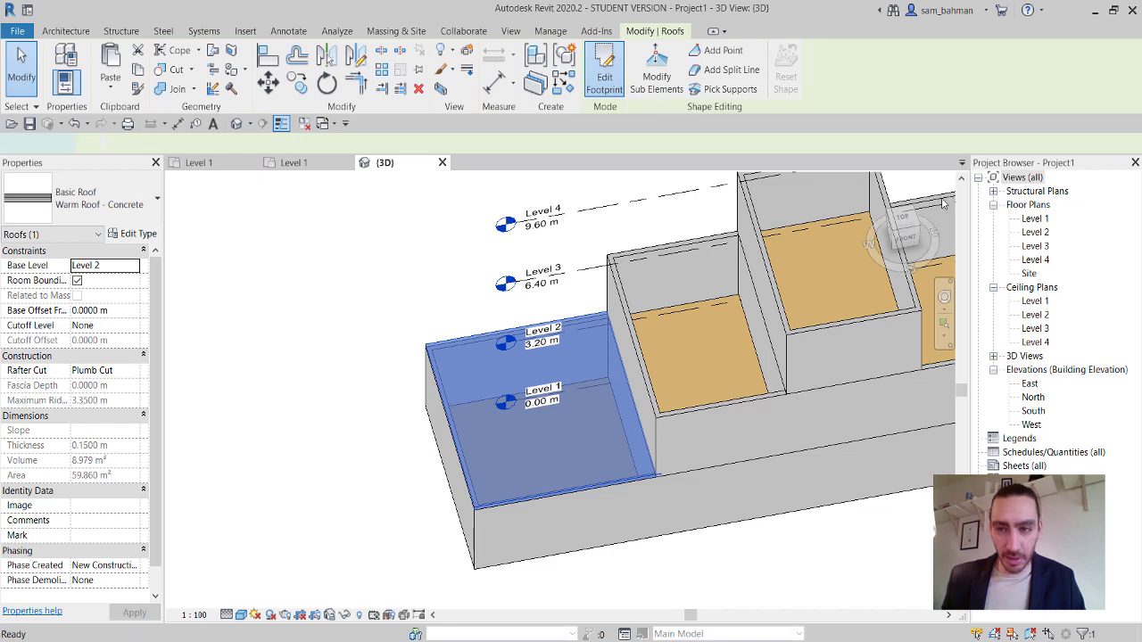
{"action": "left_click", "coordinate": [902, 220]}
{"action": "scroll", "coordinate": [486, 310], "scroll_direction": "up", "scroll_amount": 6}
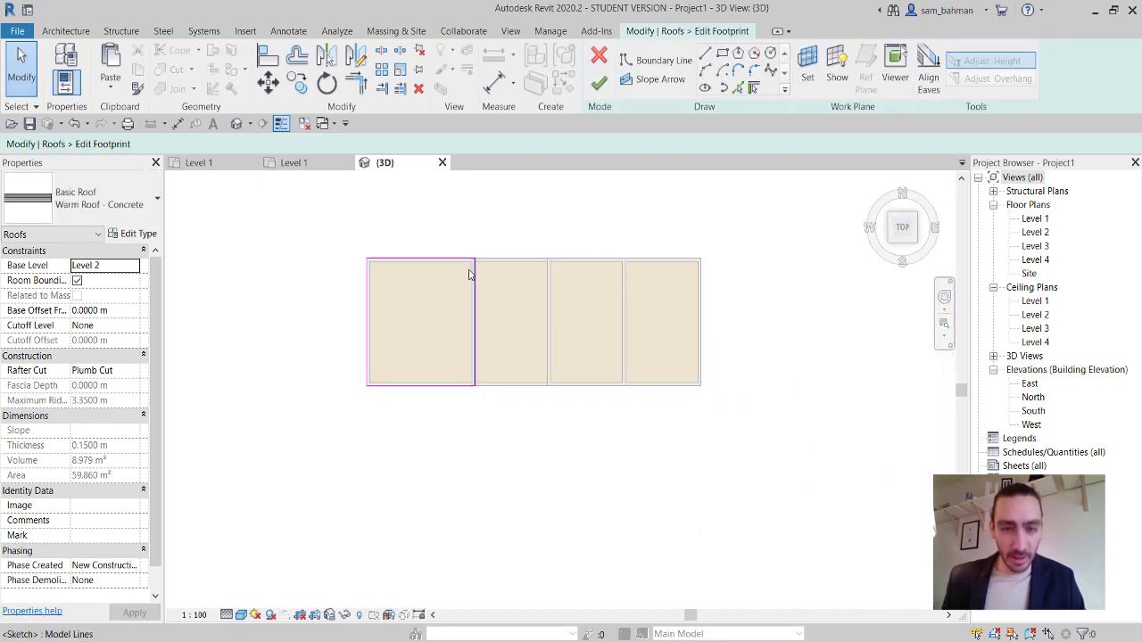
{"action": "left_click", "coordinate": [484, 265]}
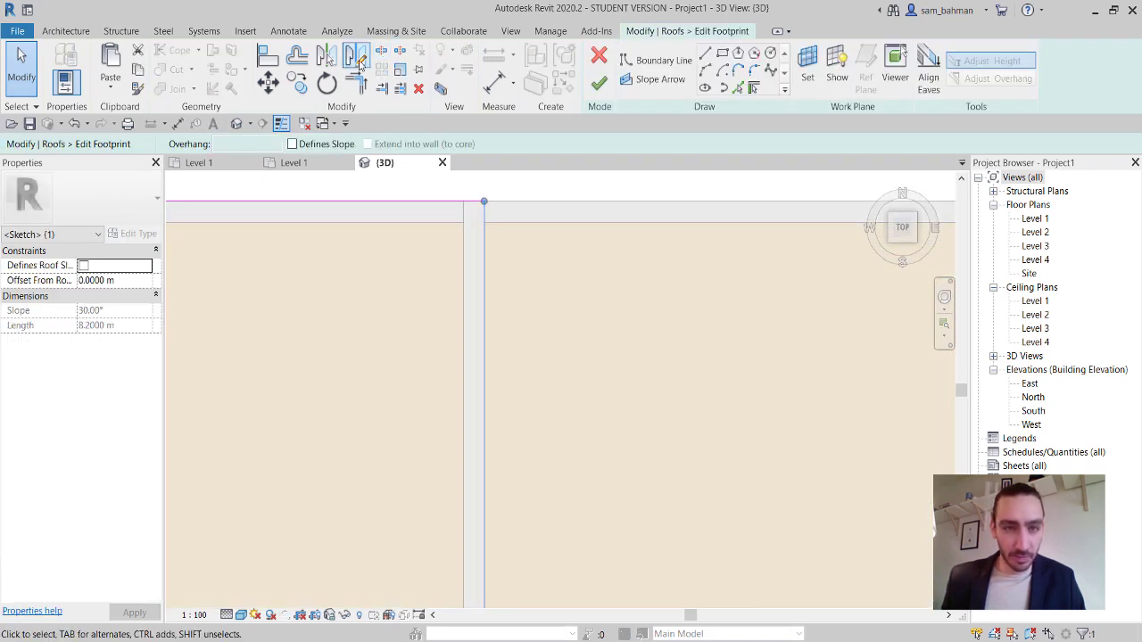
{"action": "left_click", "coordinate": [271, 57]}
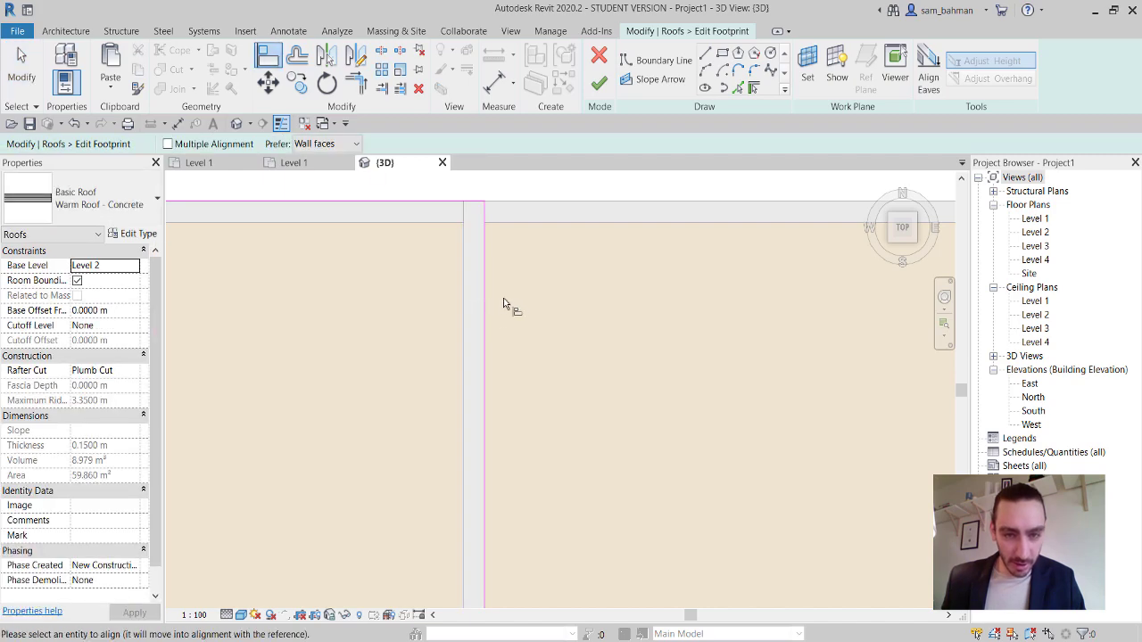
{"action": "left_click", "coordinate": [486, 303]}
{"action": "left_click", "coordinate": [599, 83]}
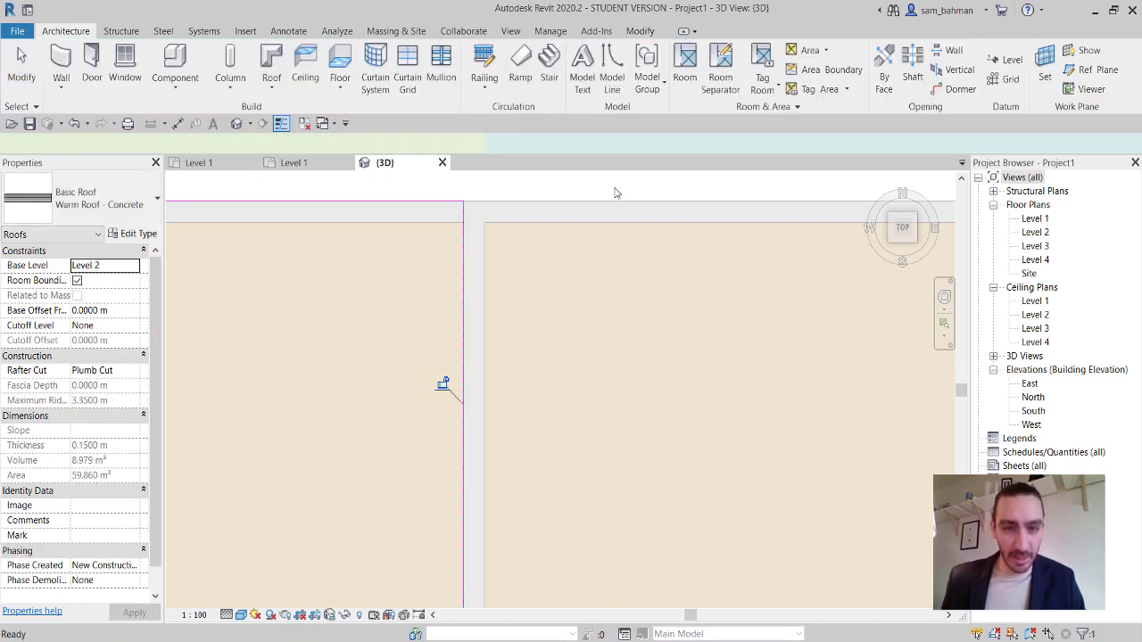
{"action": "scroll", "coordinate": [628, 368], "scroll_direction": "down", "scroll_amount": 5}
{"action": "mouse_move", "coordinate": [629, 369]}
{"action": "middle_mouse_down", "text": "shift"}
{"action": "mouse_move", "coordinate": [710, 175]}
{"action": "mouse_move", "coordinate": [703, 150]}
{"action": "middle_mouse_up", "text": "shift"}
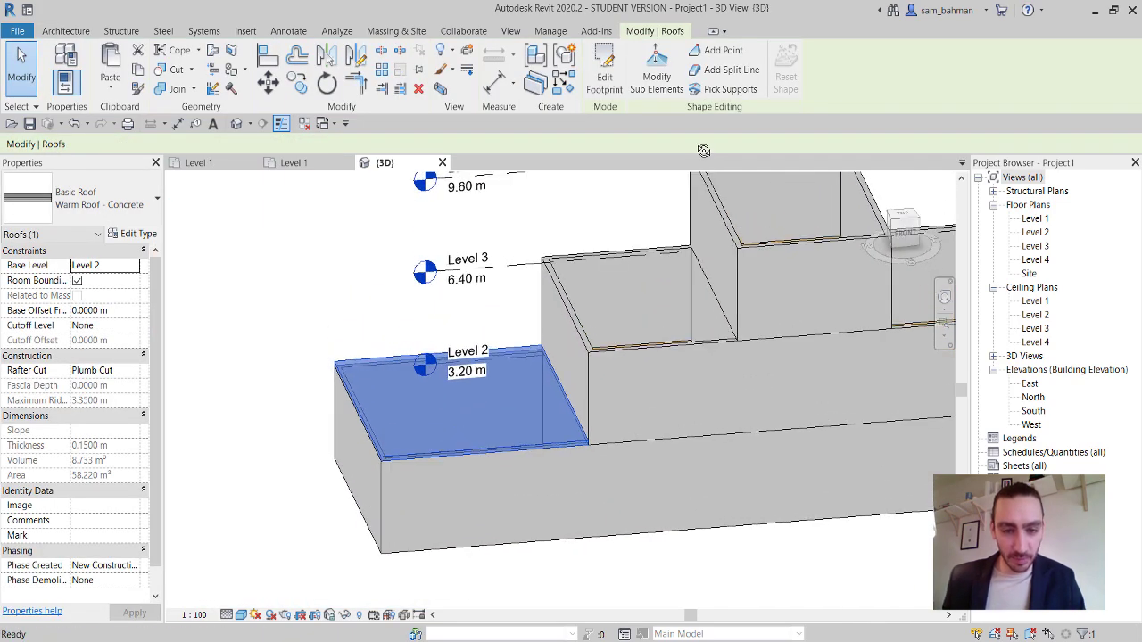
Copy the west bay's roof and paste it aligned to Level 3.
{"action": "left_click", "coordinate": [482, 562]}
{"action": "mouse_move", "coordinate": [633, 396]}
{"action": "middle_mouse_down", "text": "shift"}
{"action": "mouse_move", "coordinate": [621, 443]}
{"action": "mouse_move", "coordinate": [532, 403]}
{"action": "mouse_move", "coordinate": [522, 457]}
{"action": "middle_mouse_up", "text": "shift"}
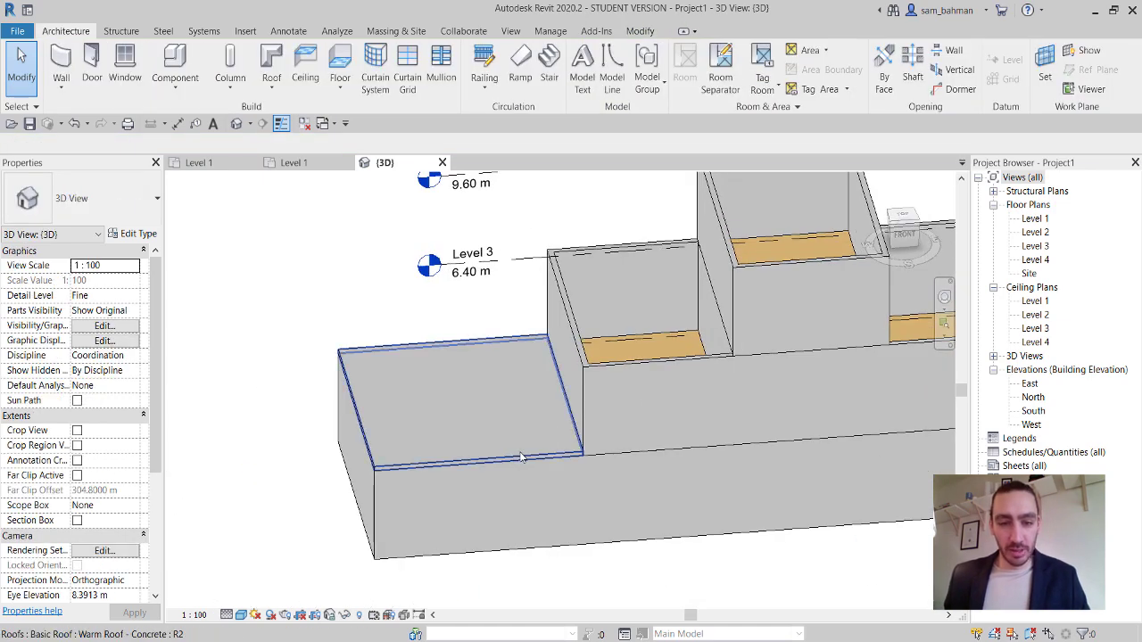
{"action": "left_click", "coordinate": [522, 457]}
{"action": "left_click", "coordinate": [903, 216]}
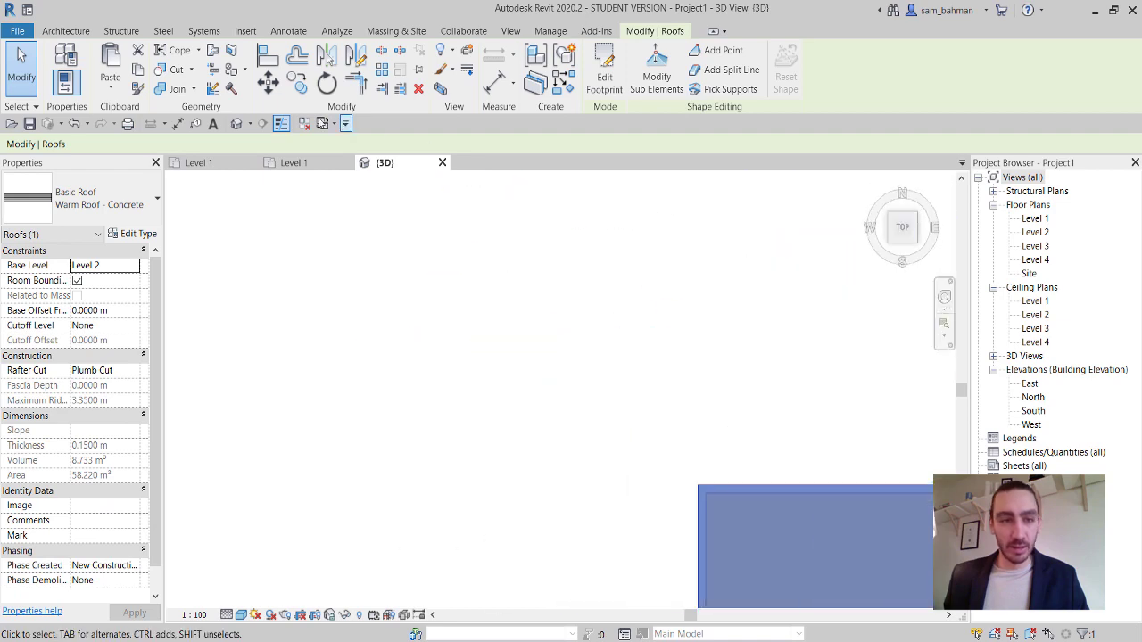
{"action": "left_click", "coordinate": [116, 89]}
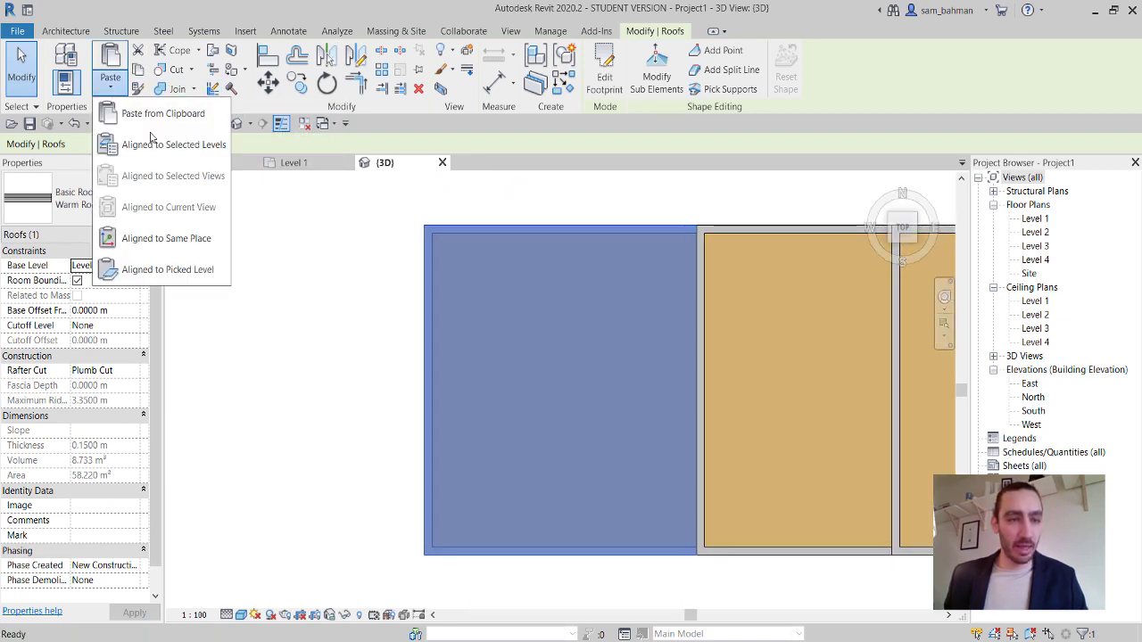
{"action": "left_click", "coordinate": [153, 142]}
{"action": "left_click", "coordinate": [510, 247]}
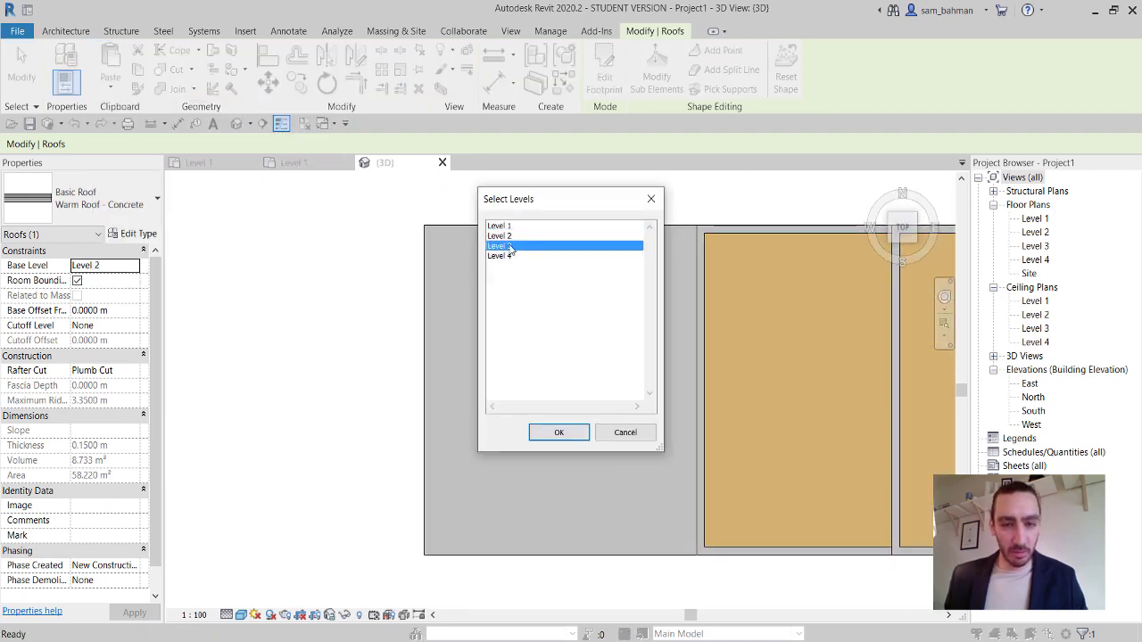
{"action": "left_click", "coordinate": [559, 433]}
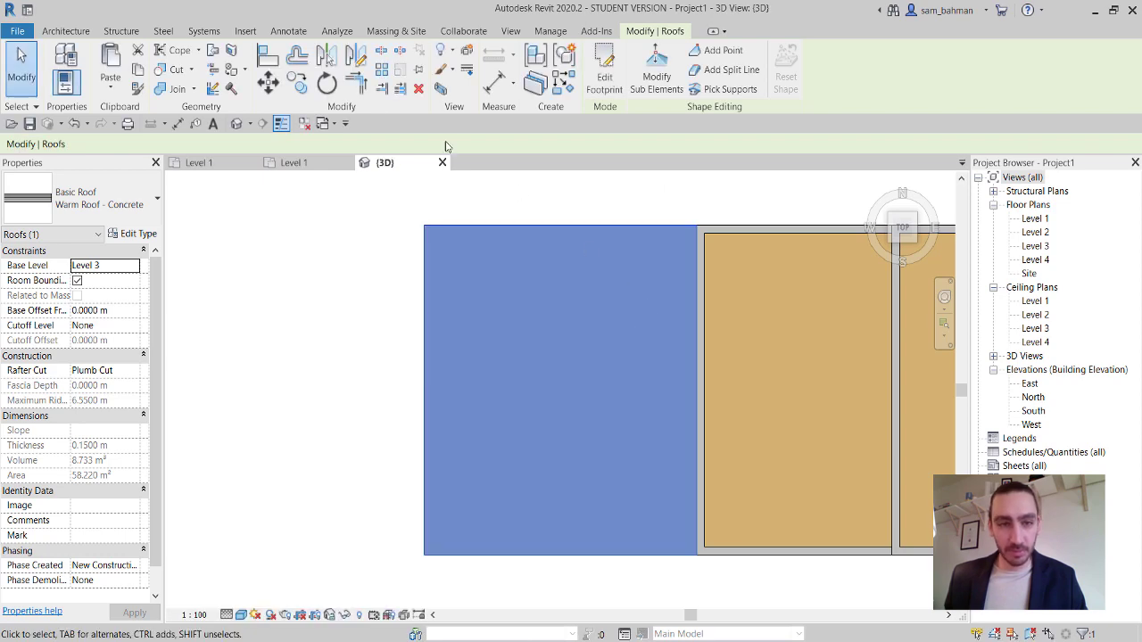
Move the Level 3 roof copy east so its northwest corner meets the second bay's northwest corner.
{"action": "key", "text": "m"}
{"action": "key", "text": "v"}
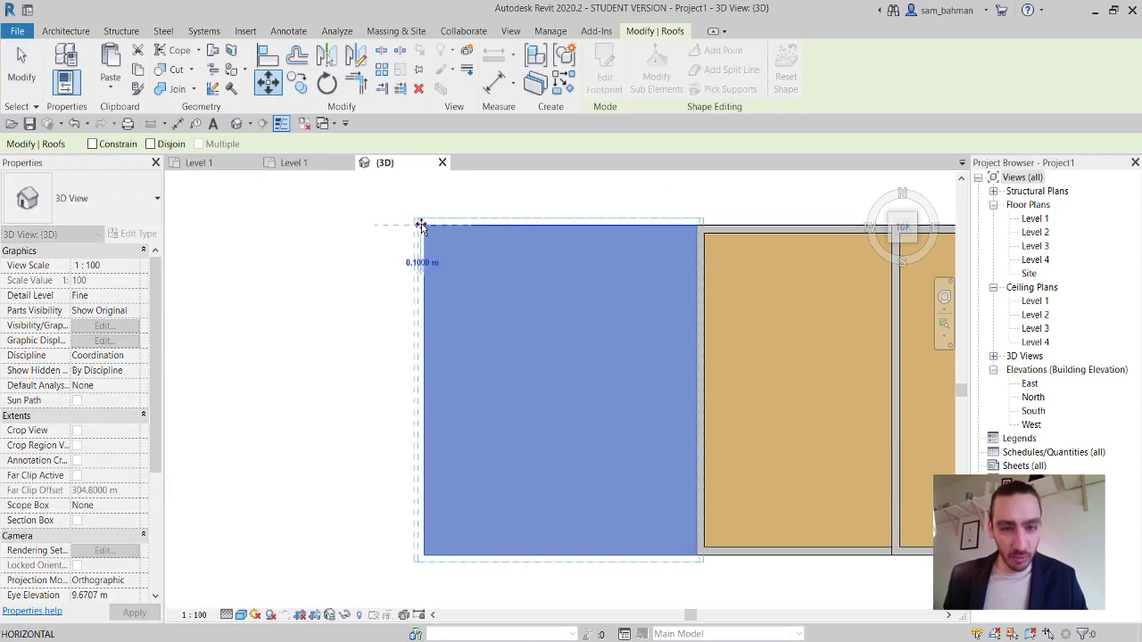
{"action": "left_click", "coordinate": [425, 224]}
{"action": "left_click", "coordinate": [697, 227]}
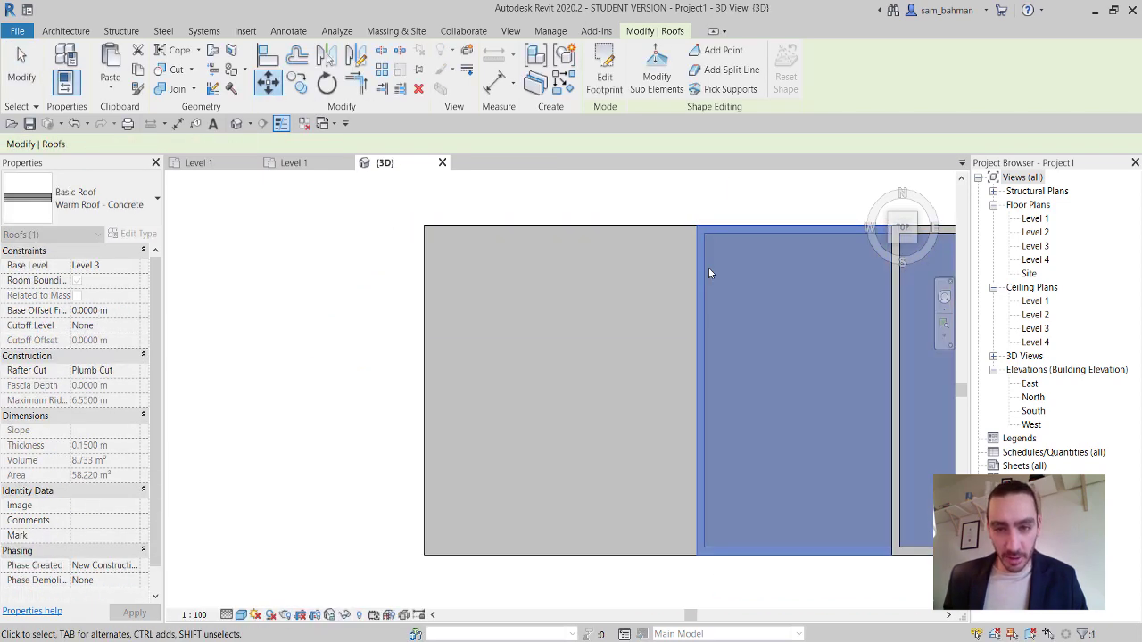
{"action": "middle_click_drag", "start_coordinate": [748, 317], "coordinate": [841, 418], "text": "shift"}
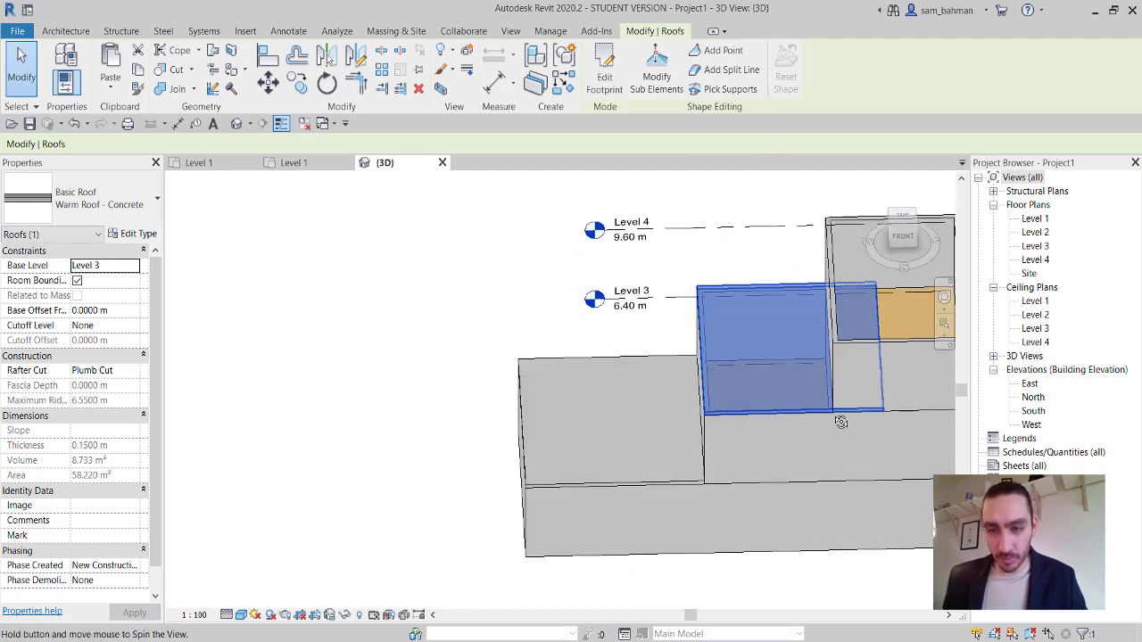
Edit the Level 3 roof's footprint so its east edge aligns with the west face of the wall between the second and third bays.
{"action": "left_click", "coordinate": [899, 216]}
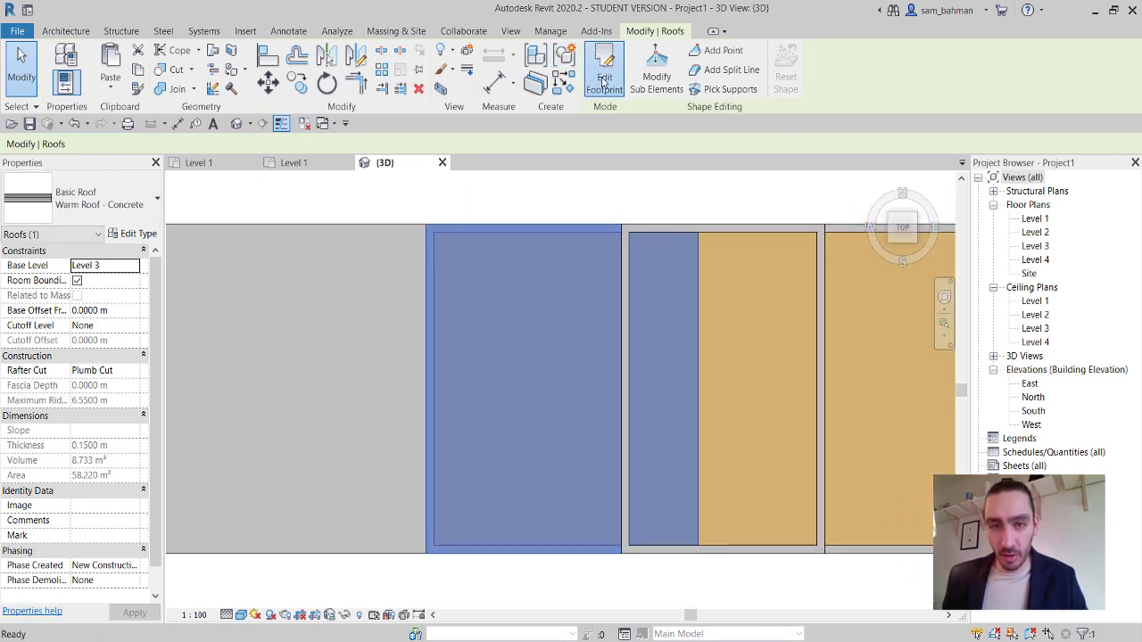
{"action": "left_click", "coordinate": [604, 69]}
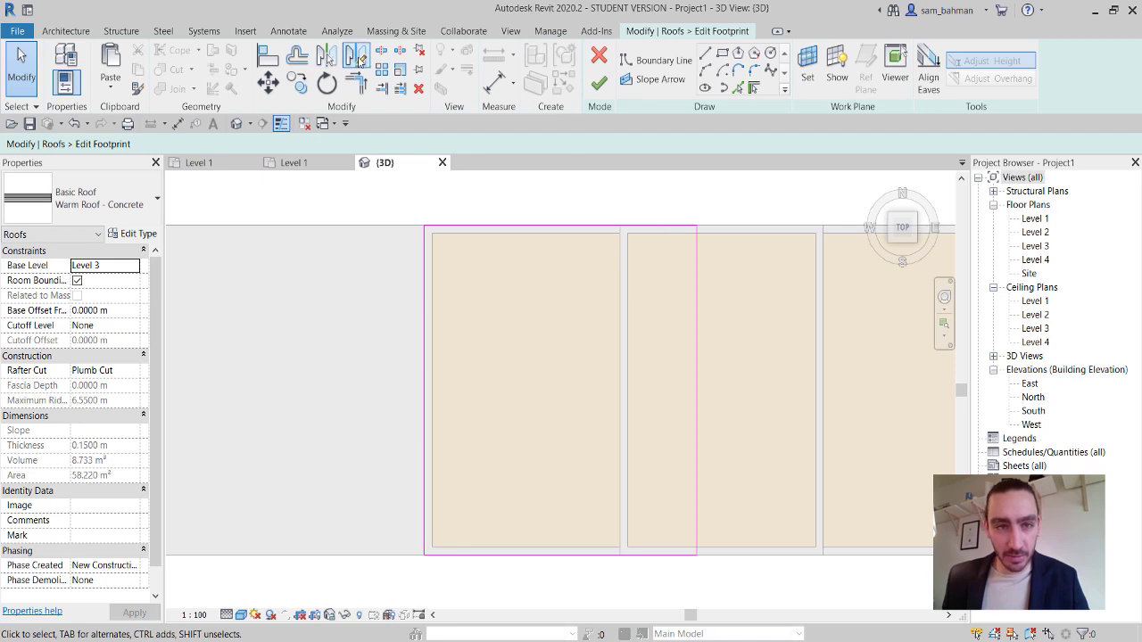
{"action": "key", "text": "a"}
{"action": "key", "text": "l"}
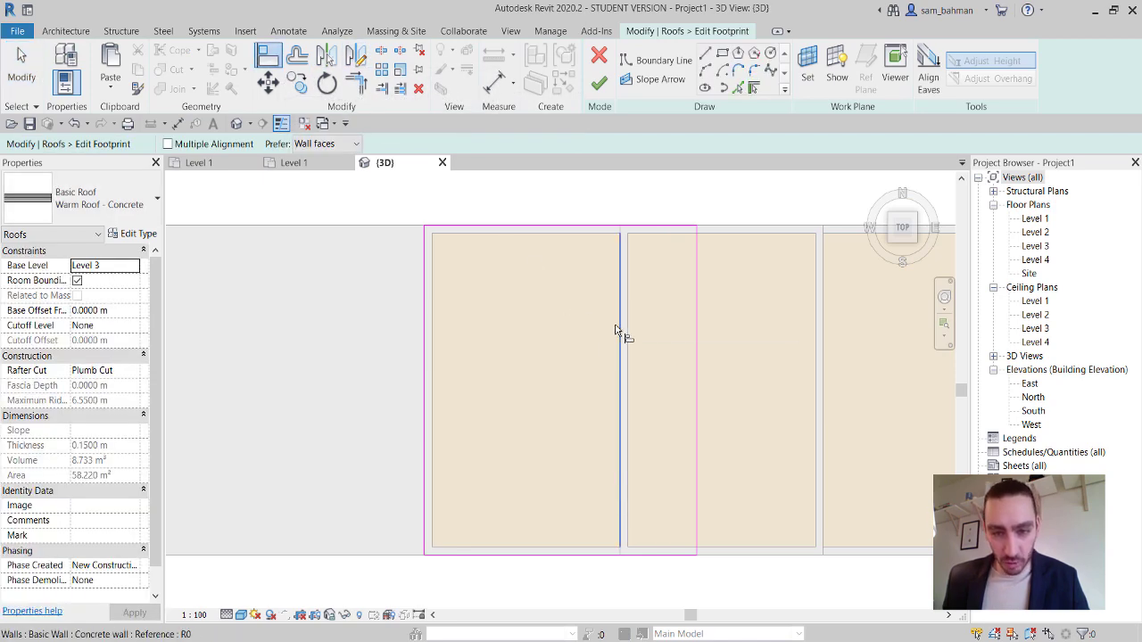
{"action": "left_click", "coordinate": [697, 332]}
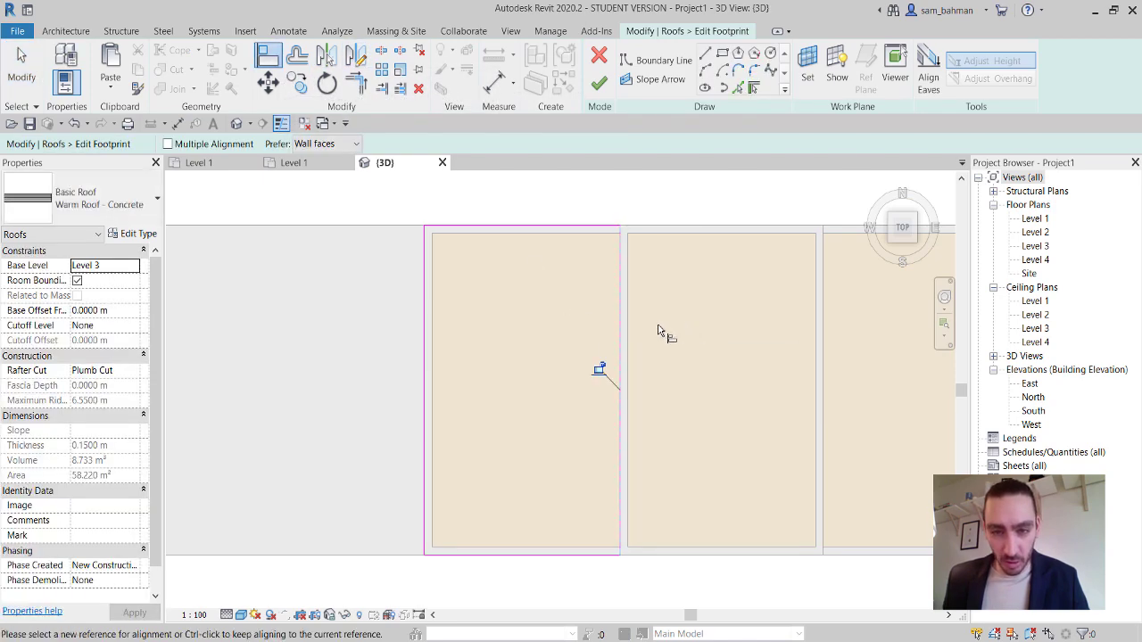
{"action": "left_click", "coordinate": [599, 83]}
{"action": "mouse_move", "coordinate": [579, 485]}
{"action": "middle_mouse_down", "text": "shift"}
{"action": "mouse_move", "coordinate": [638, 221]}
{"action": "mouse_move", "coordinate": [727, 218]}
{"action": "middle_mouse_up", "text": "shift"}
{"action": "scroll", "coordinate": [727, 218], "scroll_direction": "up", "scroll_amount": 1}
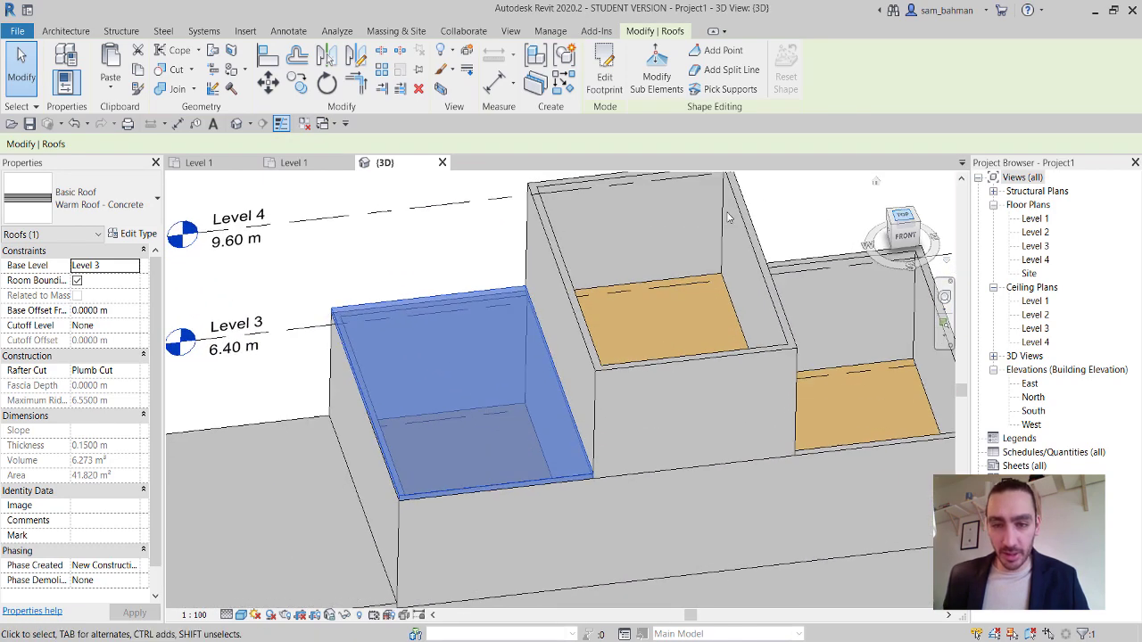
Copy the second bay's Level 3 roof to the easternmost bay, placing its northwest corner at the dividing wall's east face on the north edge.
{"action": "left_click", "coordinate": [903, 215]}
{"action": "left_click", "coordinate": [297, 83]}
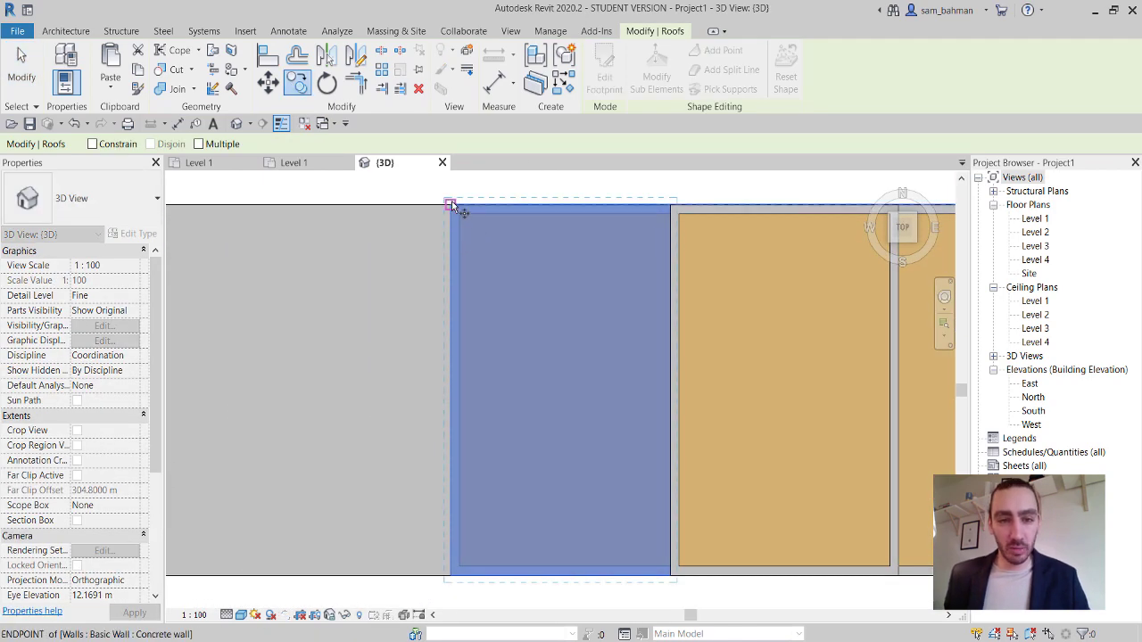
{"action": "scroll", "coordinate": [576, 255], "scroll_direction": "down", "scroll_amount": 2}
{"action": "scroll", "coordinate": [624, 205], "scroll_direction": "up", "scroll_amount": 5}
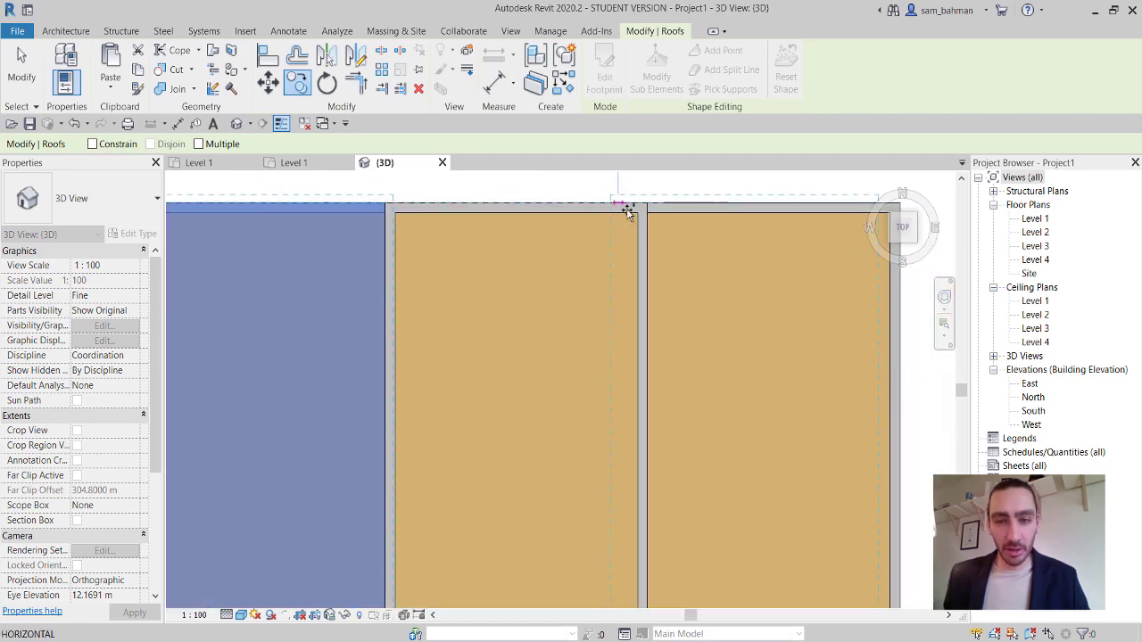
{"action": "left_click", "coordinate": [657, 199]}
{"action": "scroll", "coordinate": [685, 274], "scroll_direction": "down", "scroll_amount": 4}
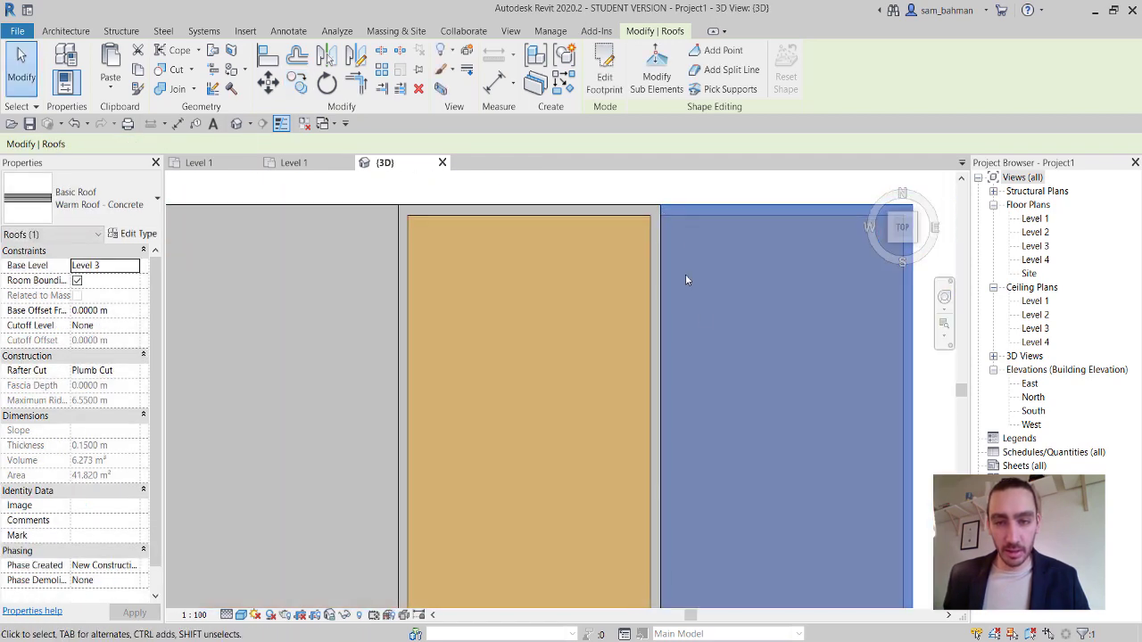
Examine how the copied roof's edges line up with the easternmost bay's walls, from above and in perspective.
{"action": "scroll", "coordinate": [744, 426], "scroll_direction": "up", "scroll_amount": 3}
{"action": "scroll", "coordinate": [753, 416], "scroll_direction": "down", "scroll_amount": 2}
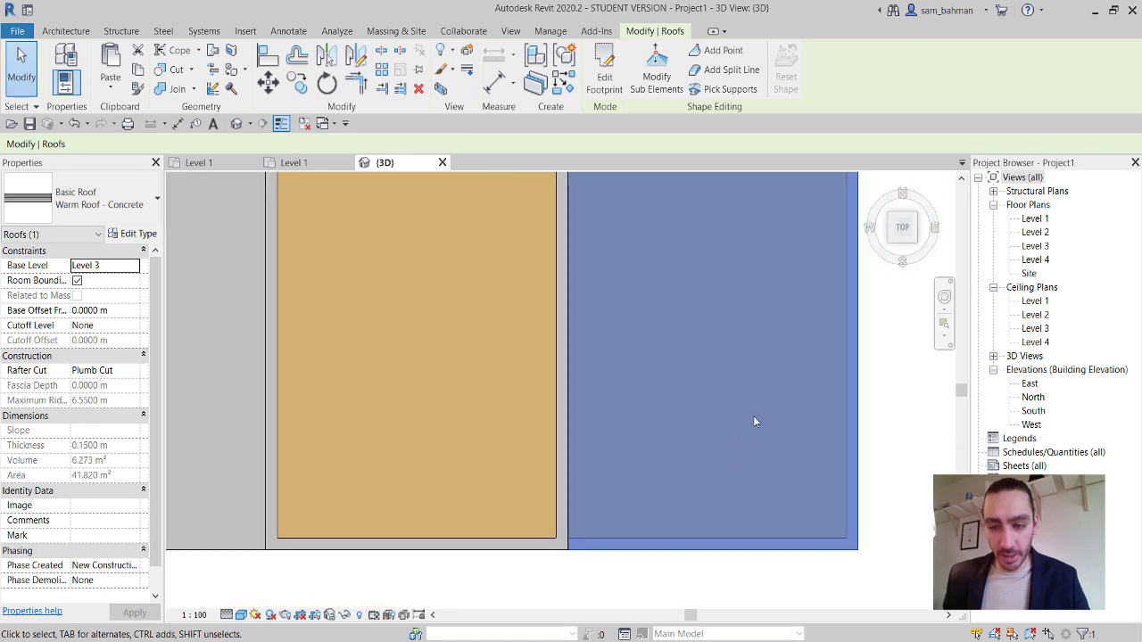
{"action": "middle_click_drag", "start_coordinate": [694, 384], "coordinate": [683, 571]}
{"action": "scroll", "coordinate": [565, 200], "scroll_direction": "up", "scroll_amount": 3}
{"action": "scroll", "coordinate": [565, 200], "scroll_direction": "down", "scroll_amount": 1}
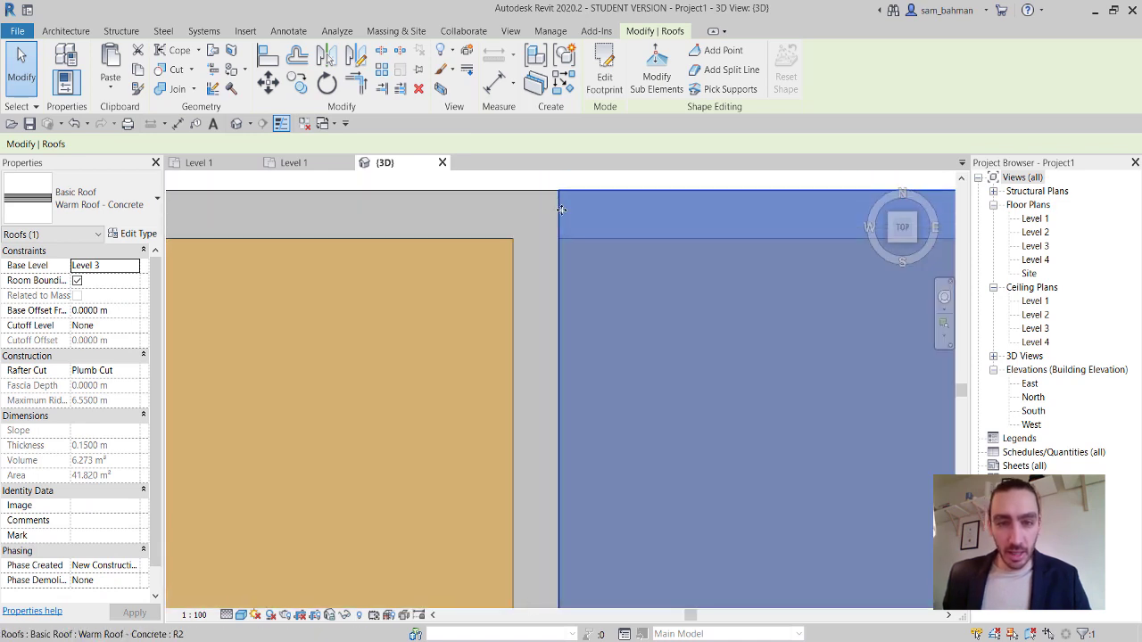
{"action": "scroll", "coordinate": [565, 200], "scroll_direction": "down", "scroll_amount": 1}
{"action": "scroll", "coordinate": [567, 200], "scroll_direction": "down", "scroll_amount": 3}
{"action": "middle_click_drag", "start_coordinate": [701, 339], "coordinate": [599, 324]}
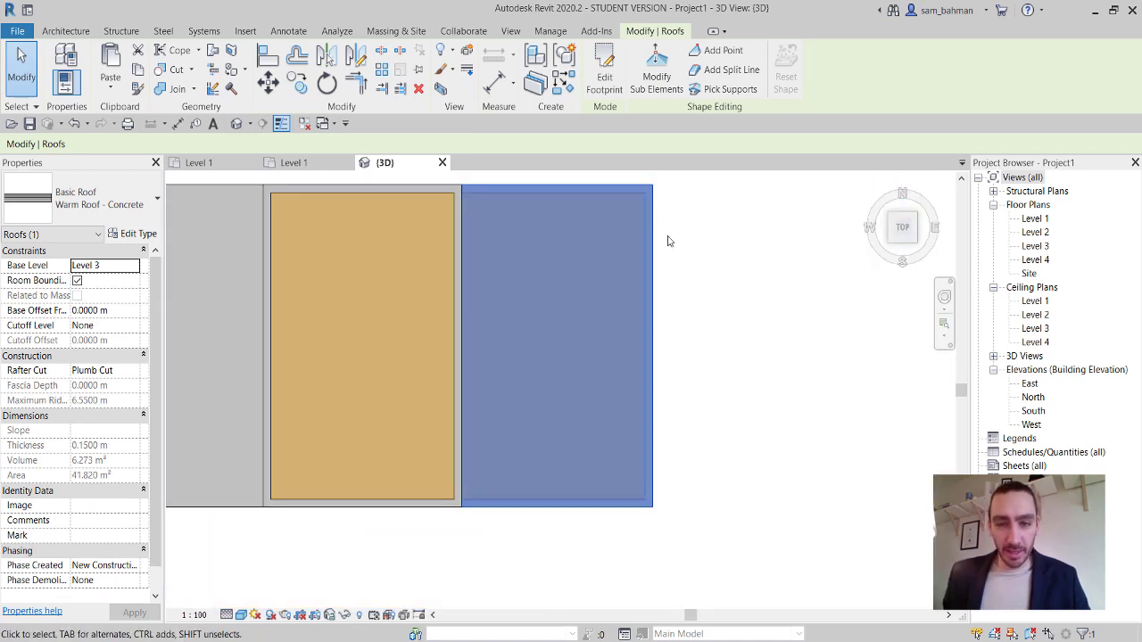
{"action": "scroll", "coordinate": [638, 312], "scroll_direction": "down", "scroll_amount": 2}
{"action": "middle_click_drag", "start_coordinate": [568, 456], "coordinate": [583, 216], "text": "shift"}
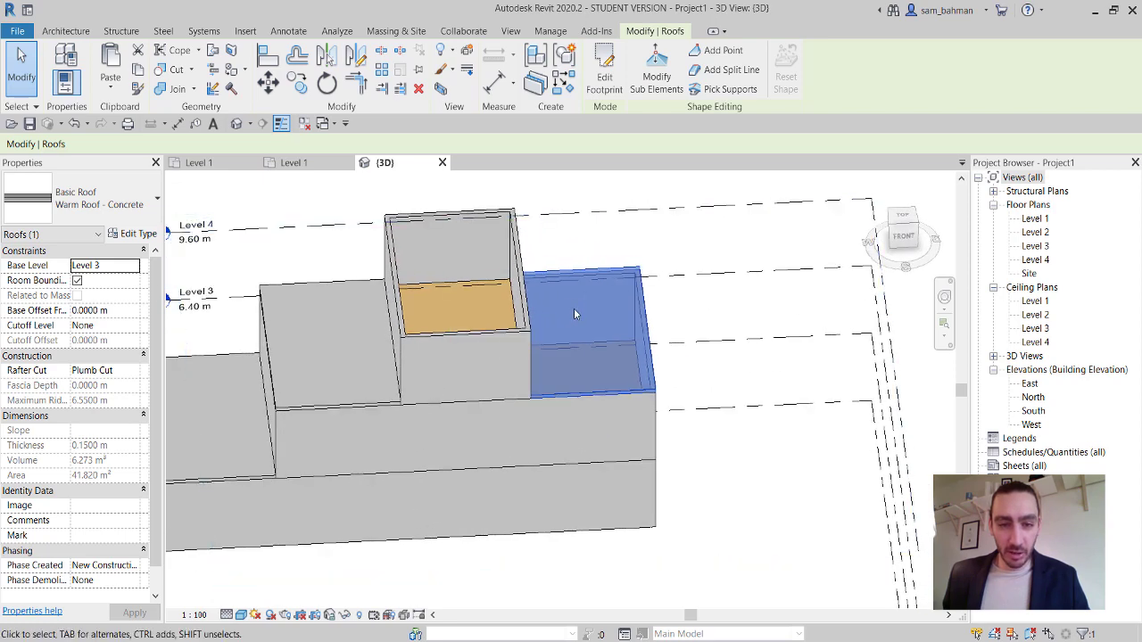
Copy the easternmost bay's roof and paste it aligned to Level 4.
{"action": "scroll", "coordinate": [679, 436], "scroll_direction": "up", "scroll_amount": 2}
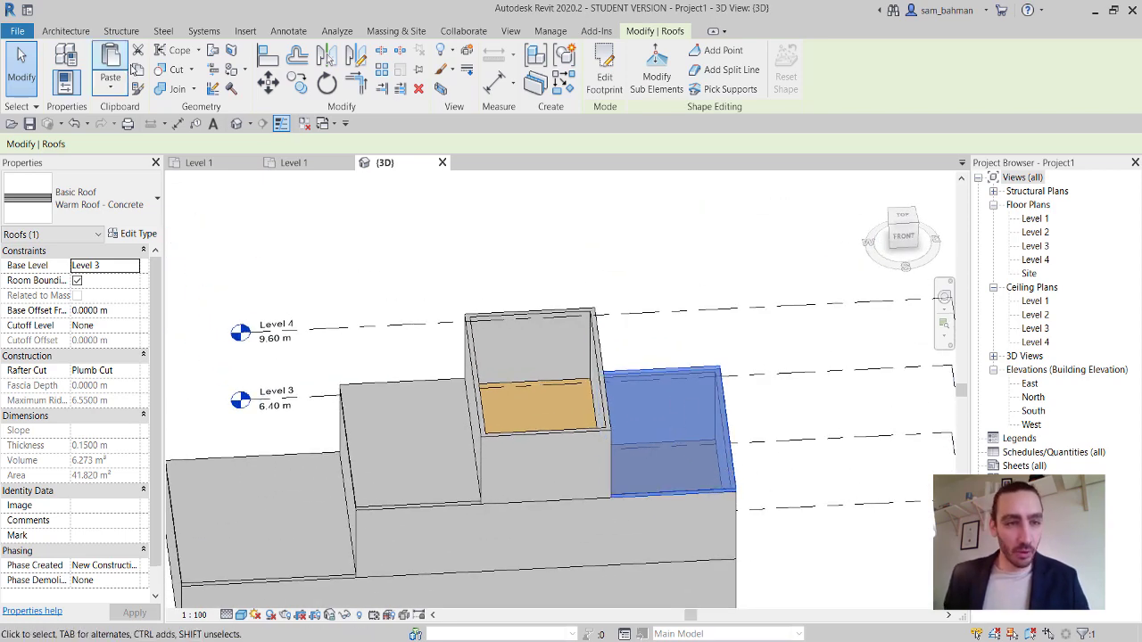
{"action": "left_click", "coordinate": [116, 83]}
{"action": "left_click", "coordinate": [159, 146]}
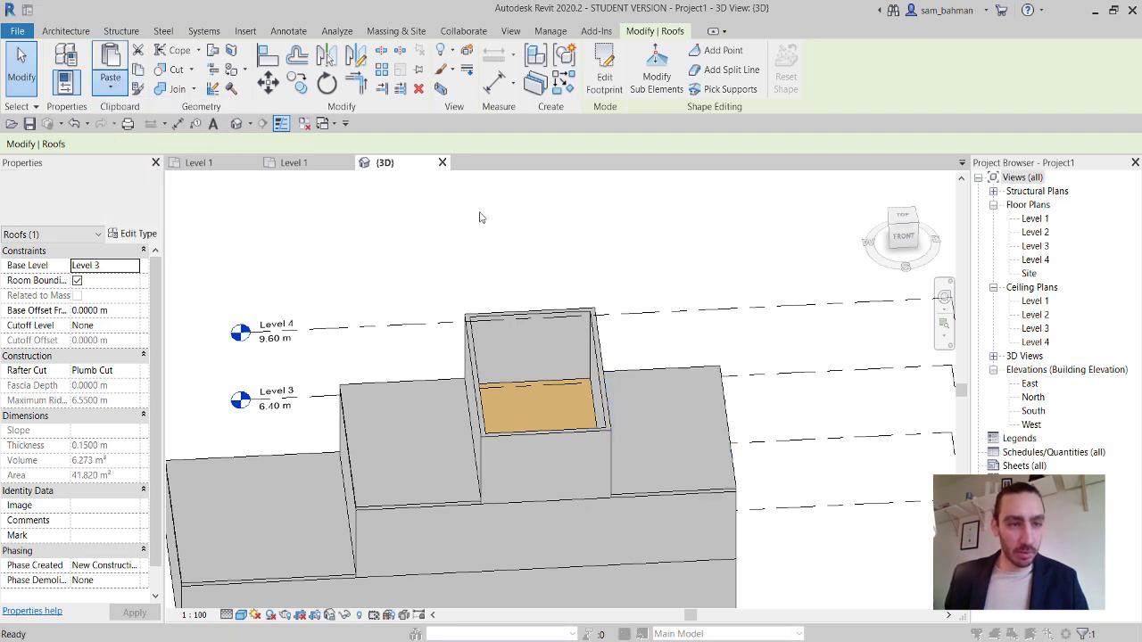
{"action": "left_click", "coordinate": [508, 247]}
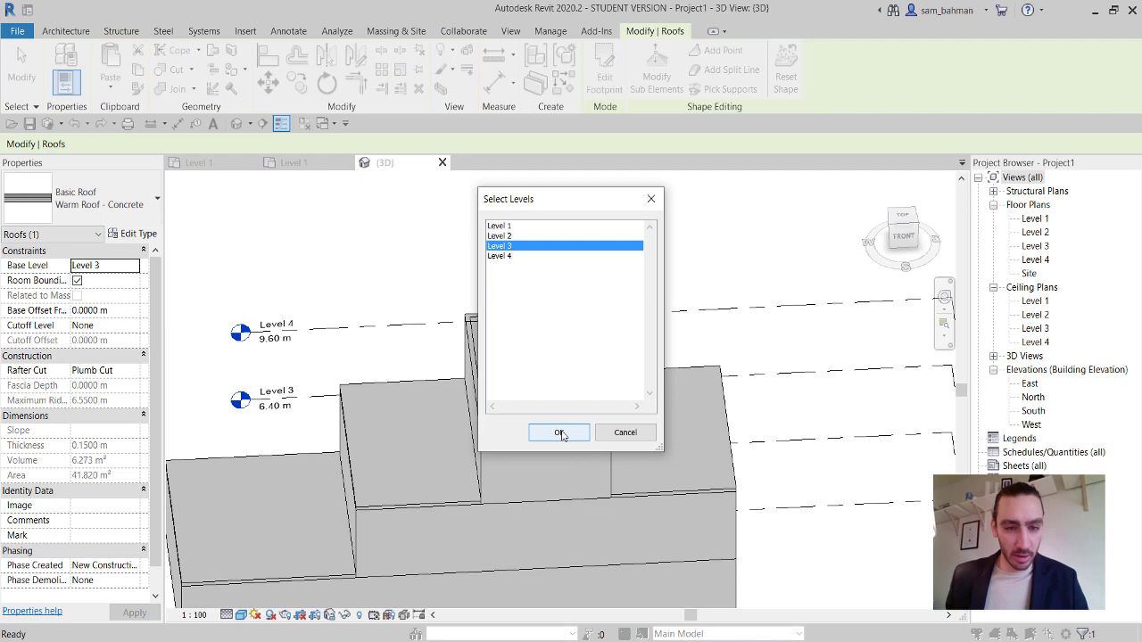
{"action": "left_click", "coordinate": [499, 256]}
{"action": "left_click", "coordinate": [558, 431]}
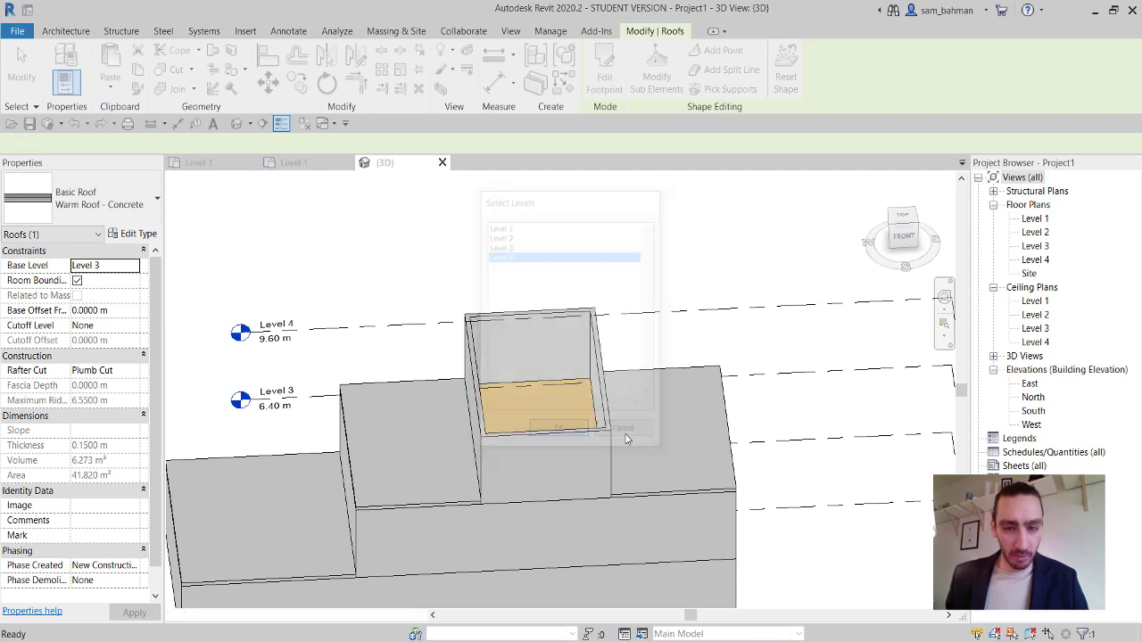
{"action": "middle_click_drag", "start_coordinate": [678, 294], "coordinate": [735, 317], "text": "shift"}
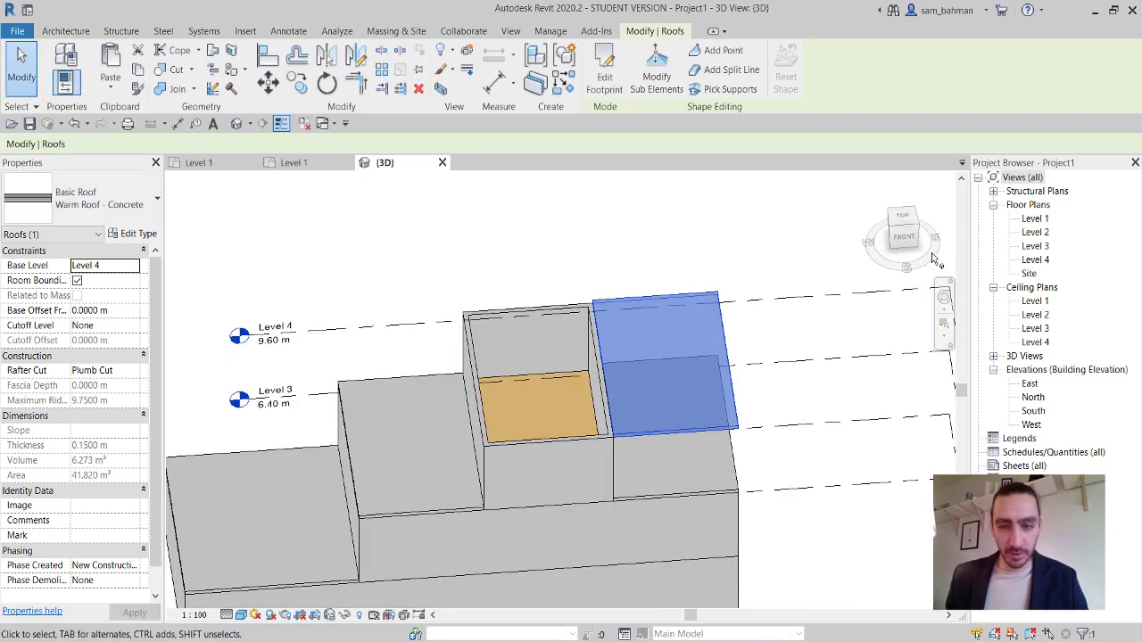
Move the Level 4 roof copy west so its northwest corner meets the tall third bay's northwest corner.
{"action": "left_click", "coordinate": [905, 216]}
{"action": "left_click", "coordinate": [268, 81]}
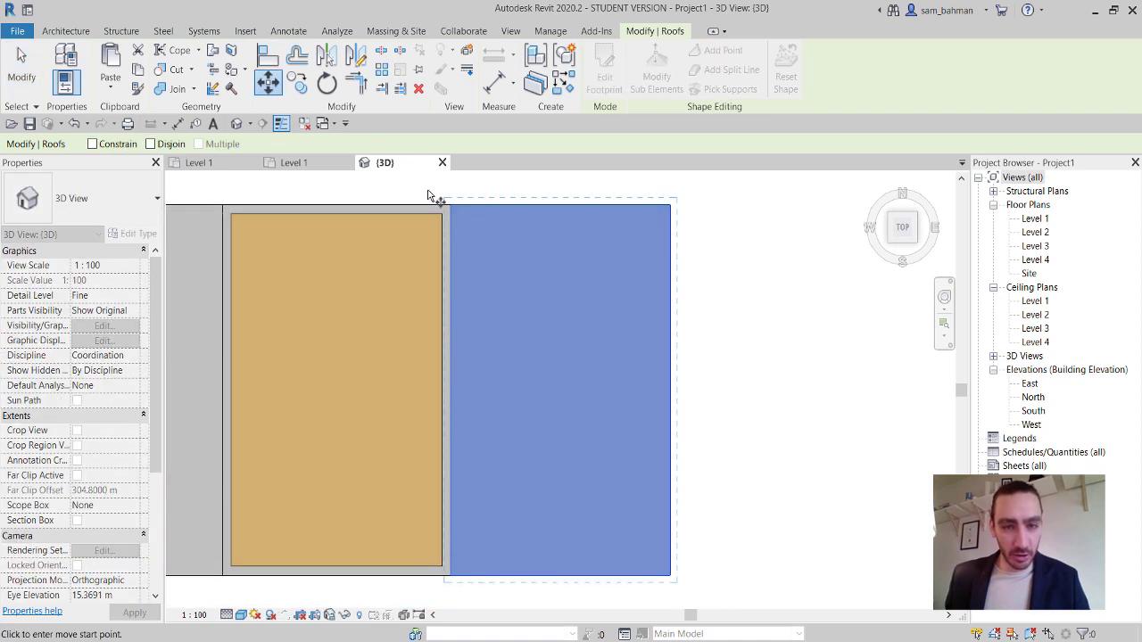
{"action": "left_click", "coordinate": [450, 209]}
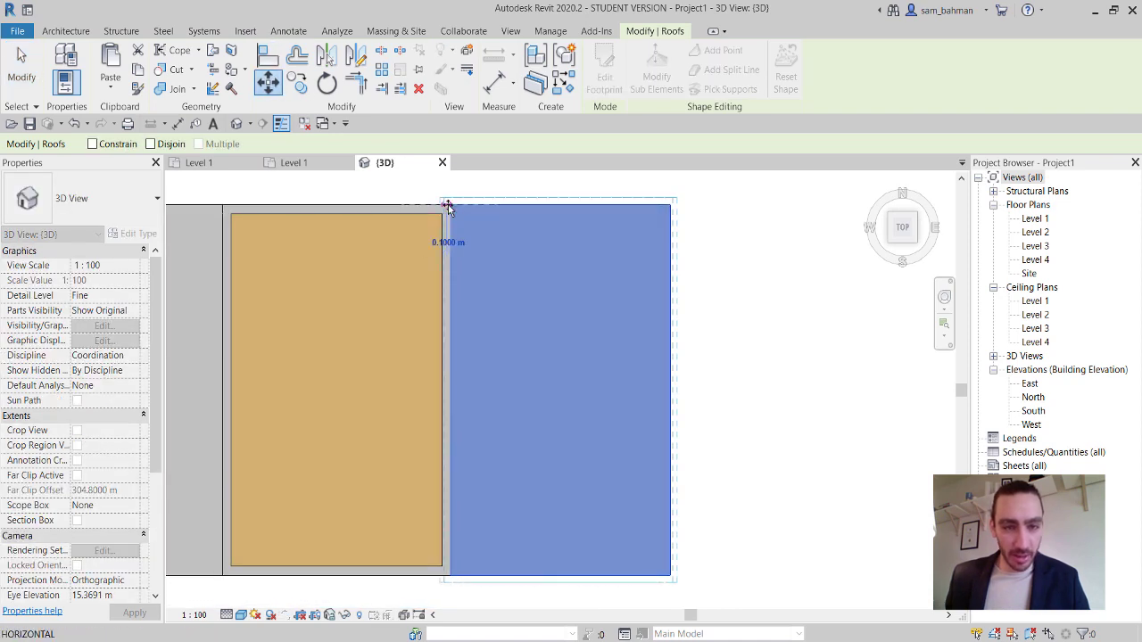
{"action": "left_click", "coordinate": [223, 205]}
{"action": "middle_click_drag", "start_coordinate": [288, 223], "coordinate": [375, 266], "text": "shift"}
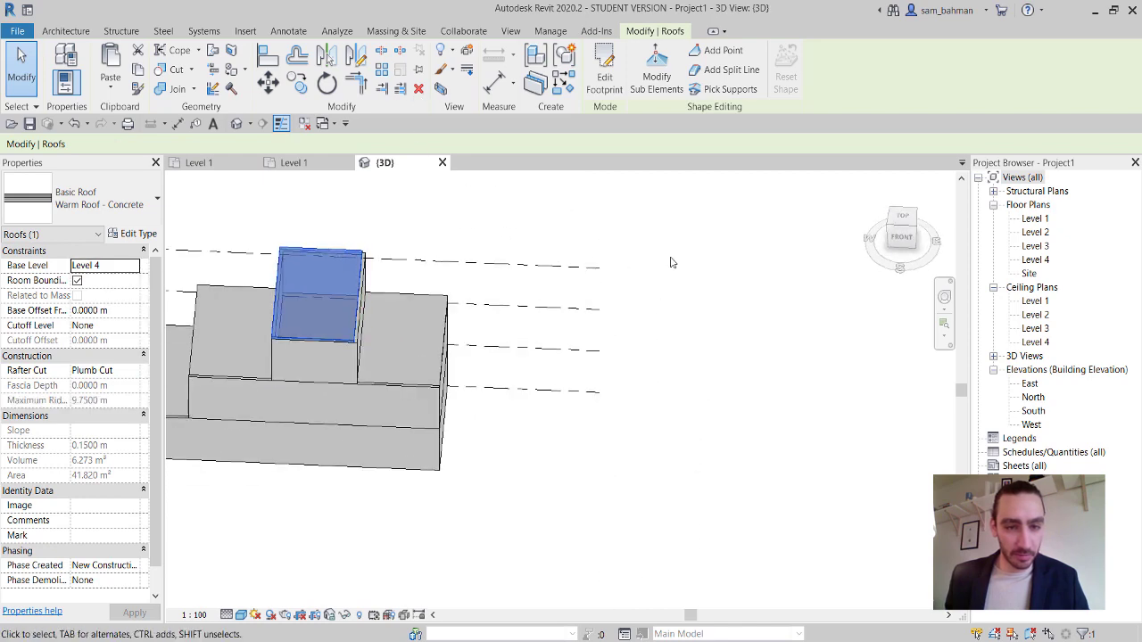
Edit the Level 4 roof's footprint so its east edge aligns with the east face of the third bay's east wall, and finish it.
{"action": "left_click", "coordinate": [902, 217]}
{"action": "left_click", "coordinate": [604, 67]}
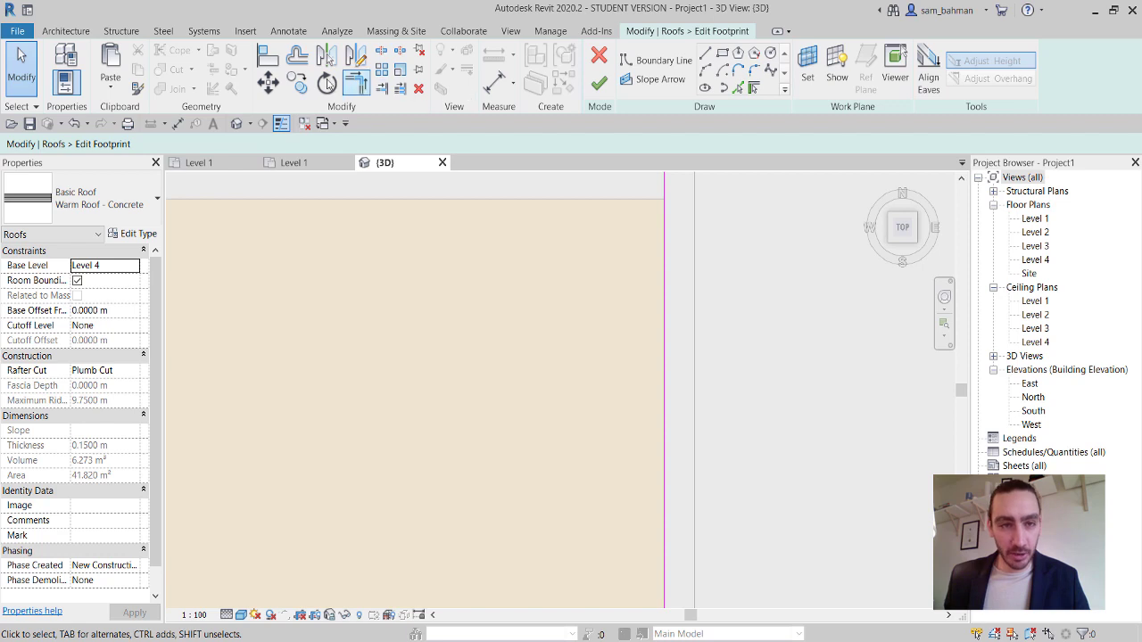
{"action": "left_click", "coordinate": [271, 61]}
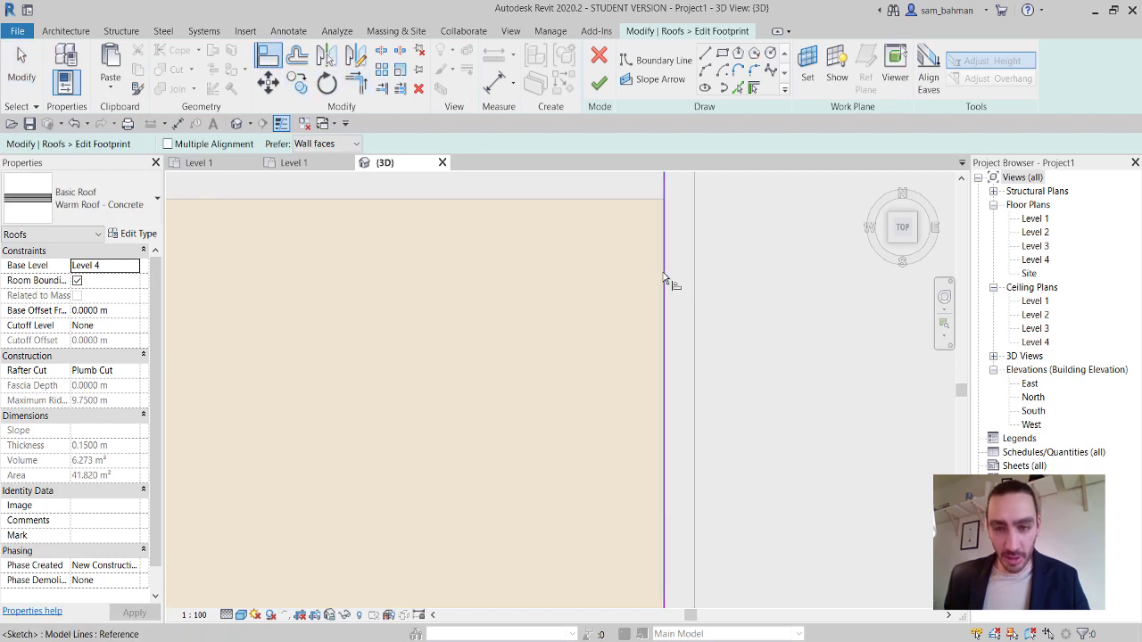
{"action": "left_click", "coordinate": [665, 280]}
{"action": "left_click", "coordinate": [600, 84]}
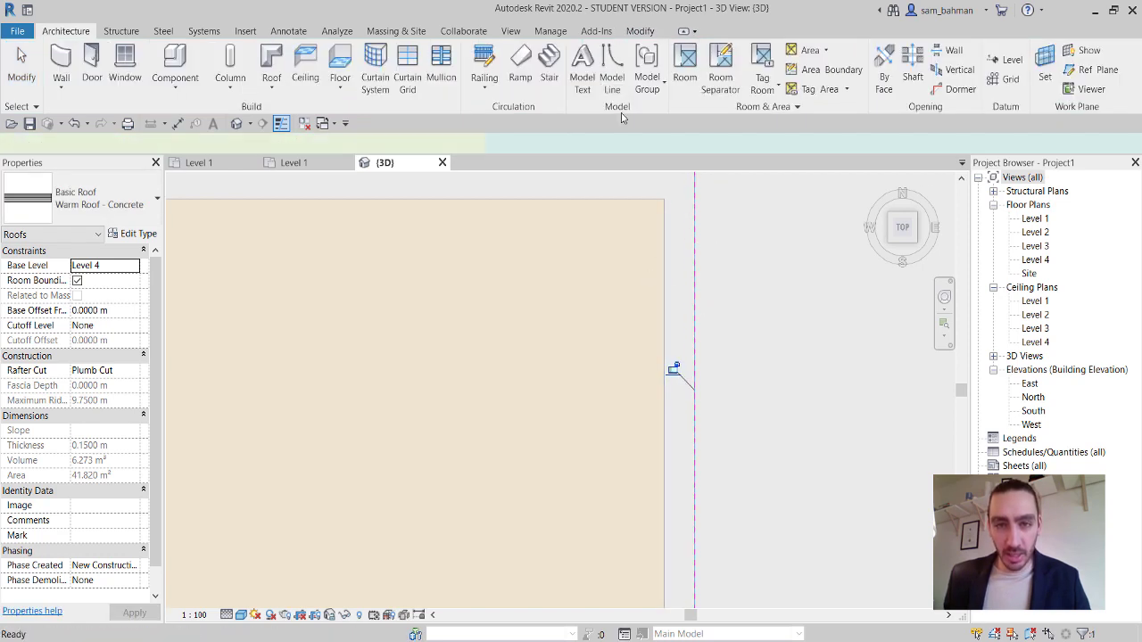
{"action": "middle_click_drag", "start_coordinate": [671, 356], "coordinate": [642, 419], "text": "shift"}
{"action": "scroll", "coordinate": [622, 442], "scroll_direction": "up", "scroll_amount": 5}
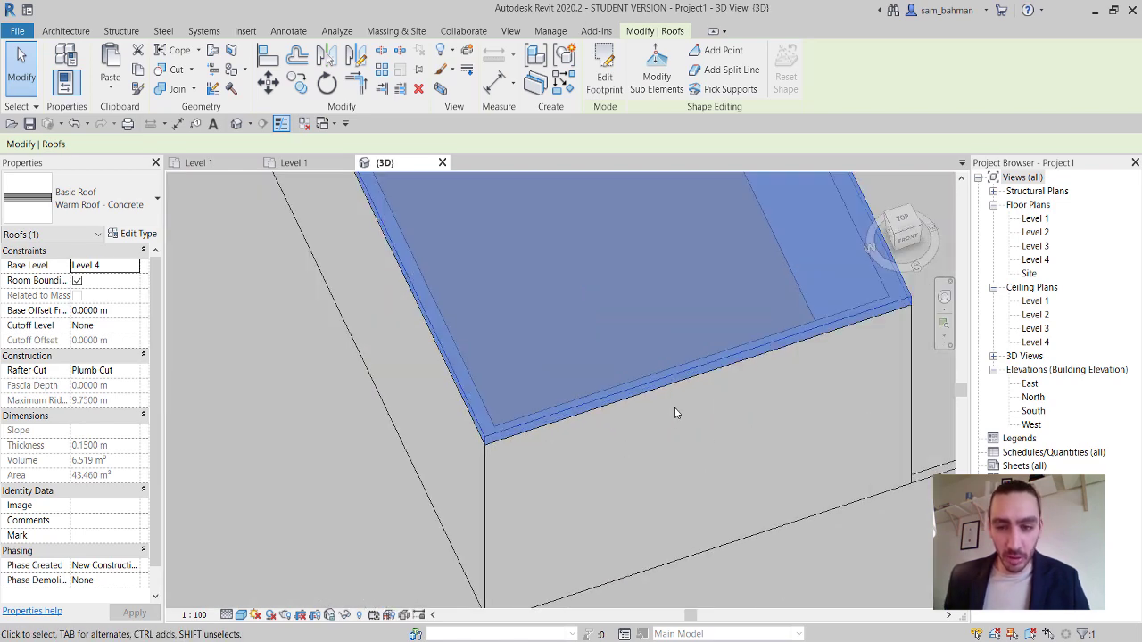
{"action": "scroll", "coordinate": [682, 406], "scroll_direction": "down", "scroll_amount": 5}
{"action": "left_click", "coordinate": [712, 560]}
{"action": "middle_click_drag", "start_coordinate": [712, 559], "coordinate": [721, 377], "text": "shift"}
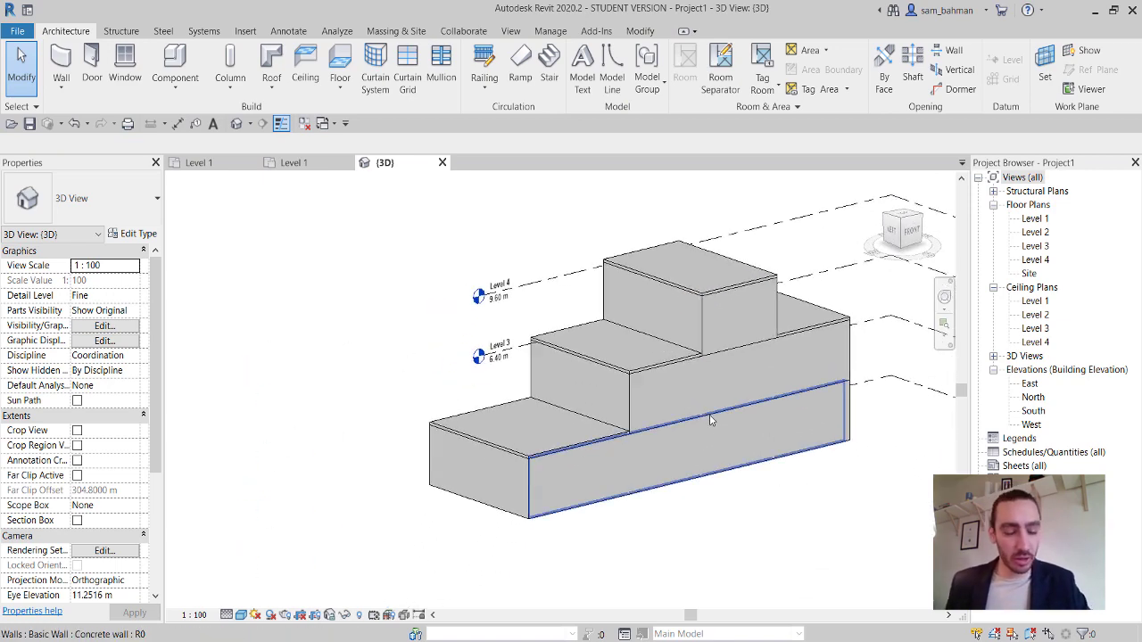
{"action": "middle_click_drag", "start_coordinate": [708, 421], "coordinate": [548, 419], "text": "shift"}
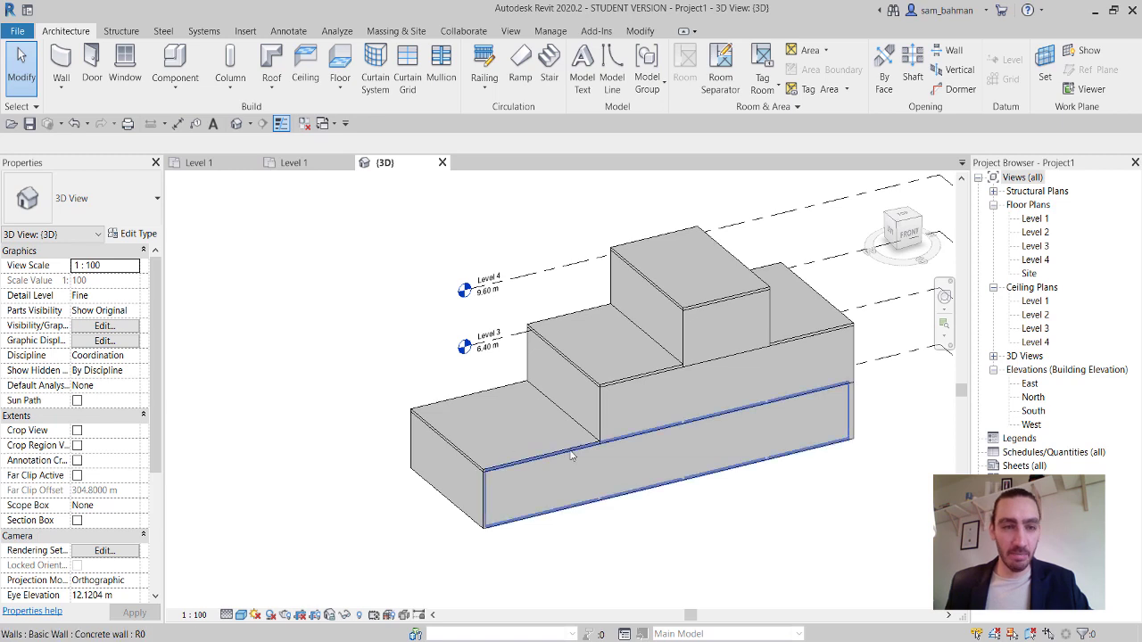
Join the west bay's roof with its south and west walls, and join the ground-level south wall with the south wall above it.
{"action": "left_click", "coordinate": [640, 31]}
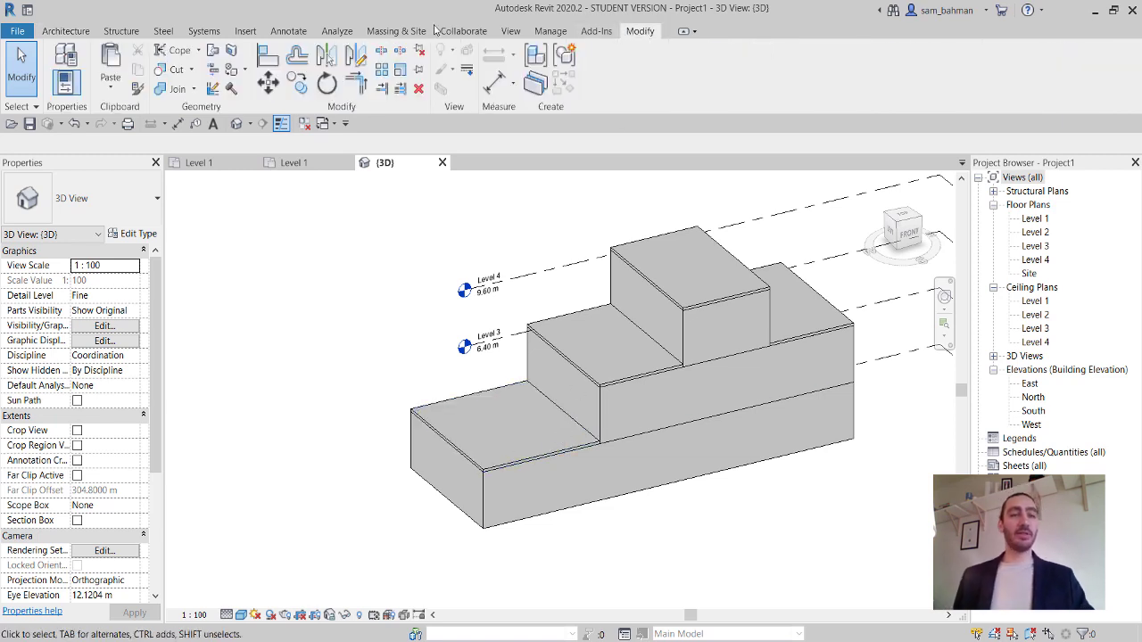
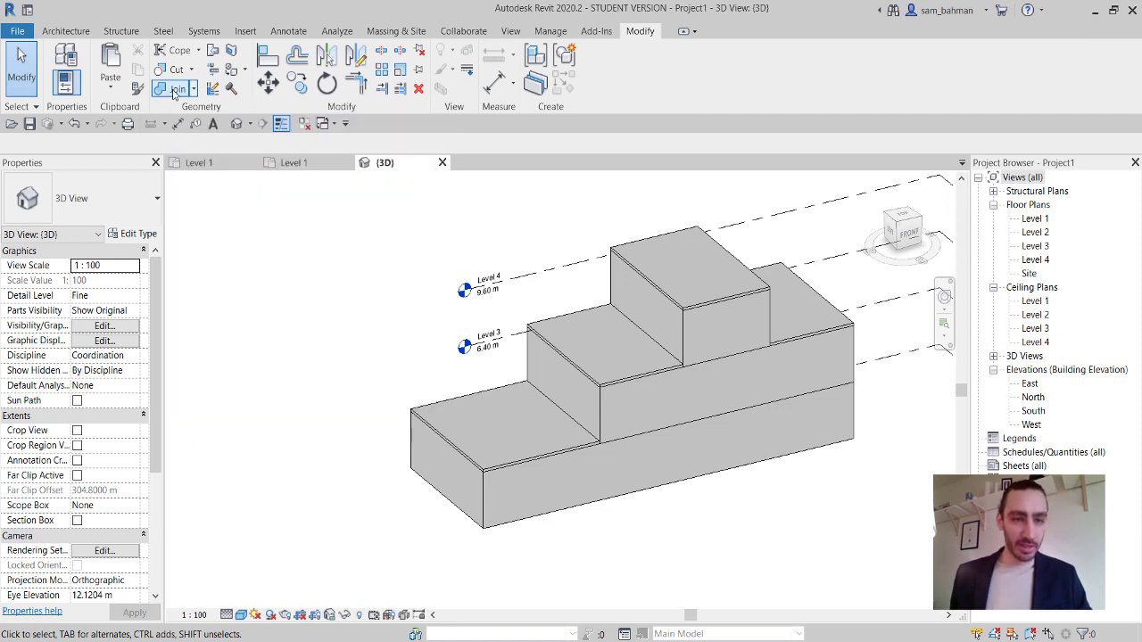
{"action": "left_click", "coordinate": [490, 503]}
{"action": "left_click", "coordinate": [438, 471]}
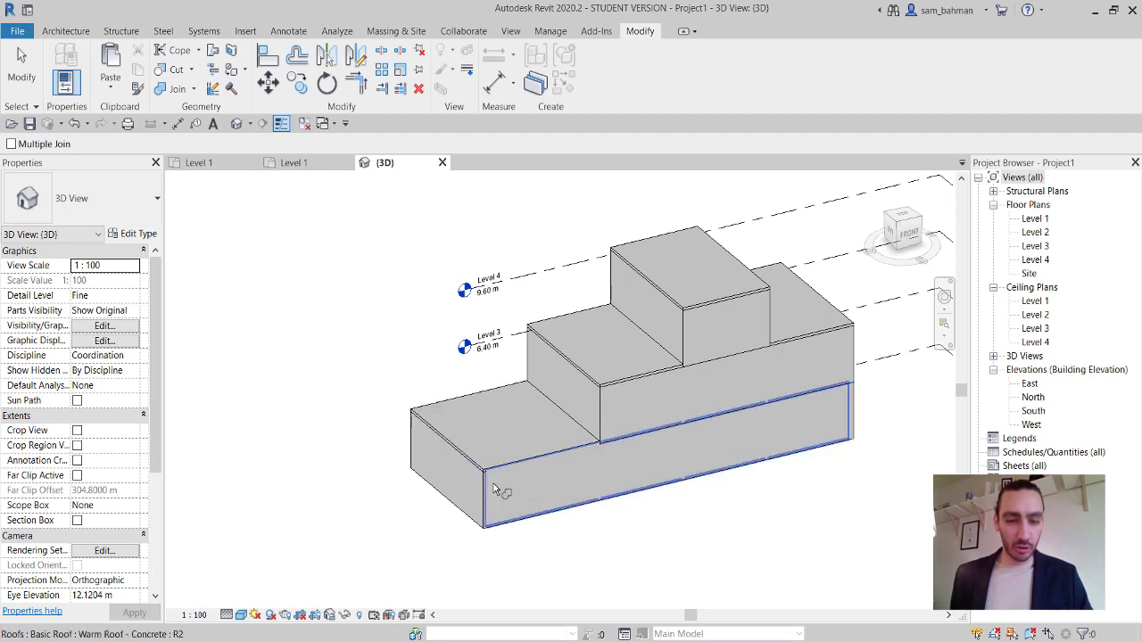
{"action": "scroll", "coordinate": [472, 512], "scroll_direction": "up", "scroll_amount": 3}
{"action": "scroll", "coordinate": [497, 461], "scroll_direction": "up", "scroll_amount": 3}
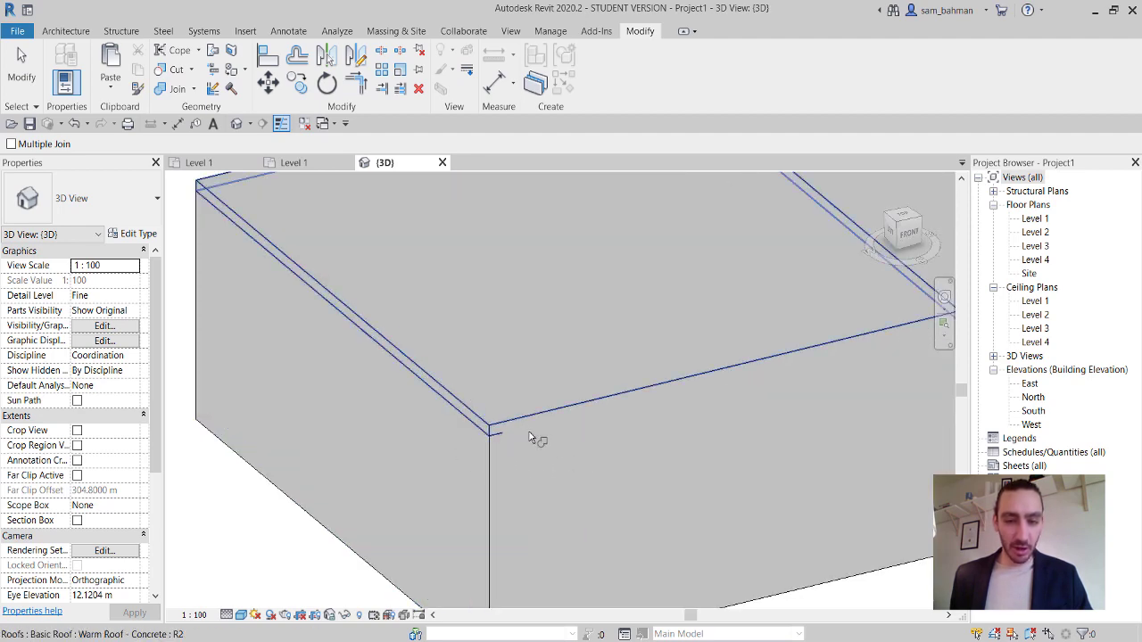
{"action": "scroll", "coordinate": [493, 457], "scroll_direction": "down", "scroll_amount": 3}
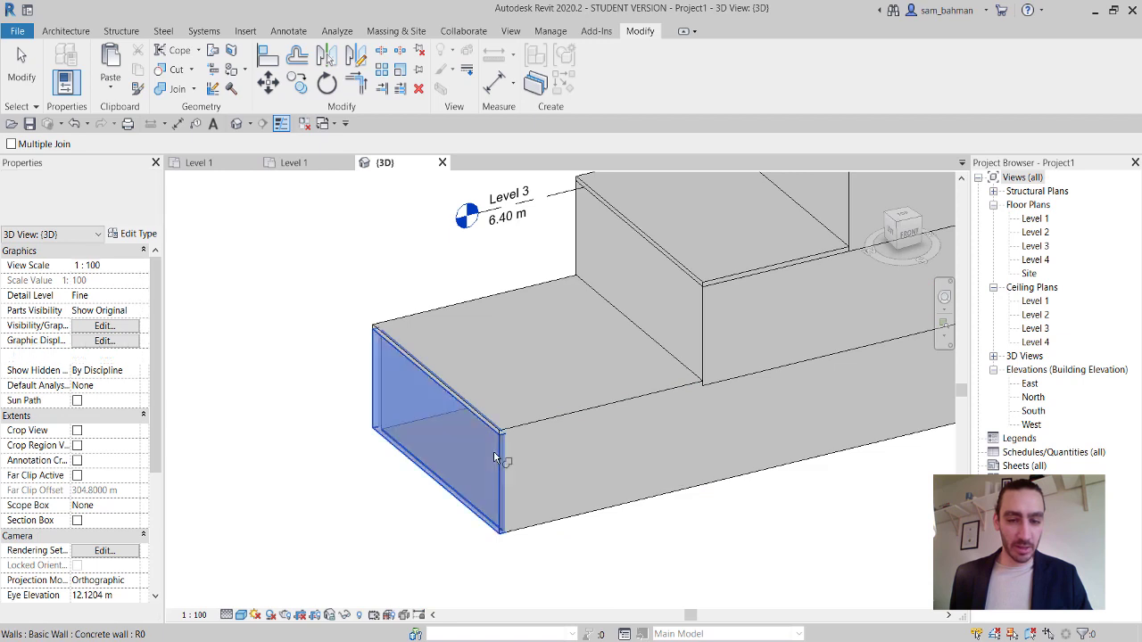
{"action": "scroll", "coordinate": [696, 437], "scroll_direction": "down", "scroll_amount": 3}
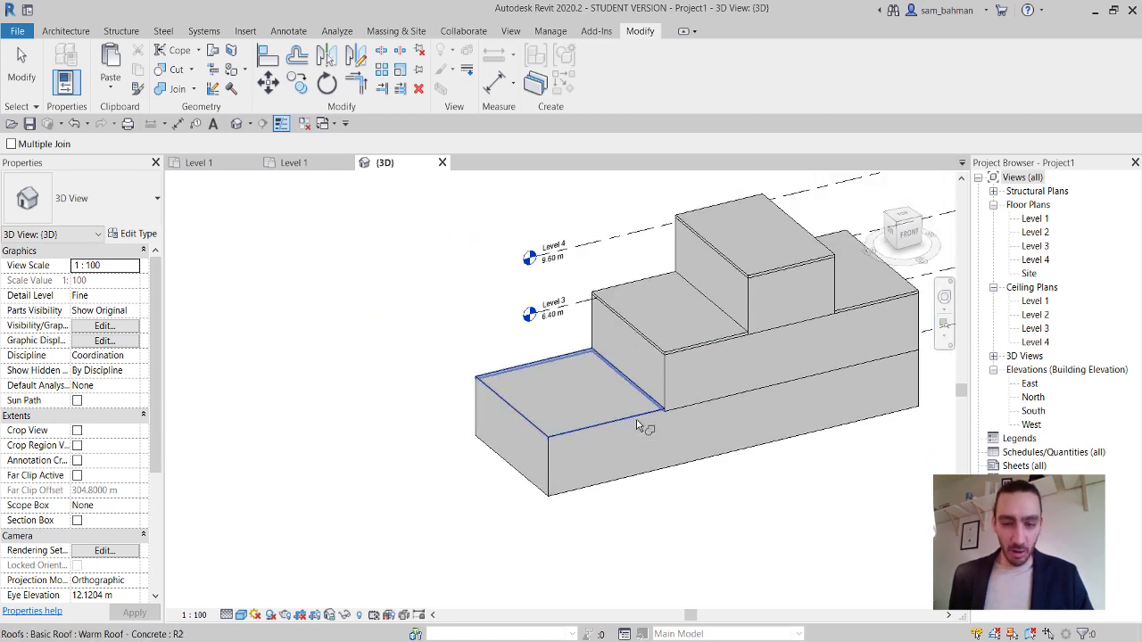
{"action": "left_click", "coordinate": [642, 433]}
{"action": "left_click", "coordinate": [681, 408]}
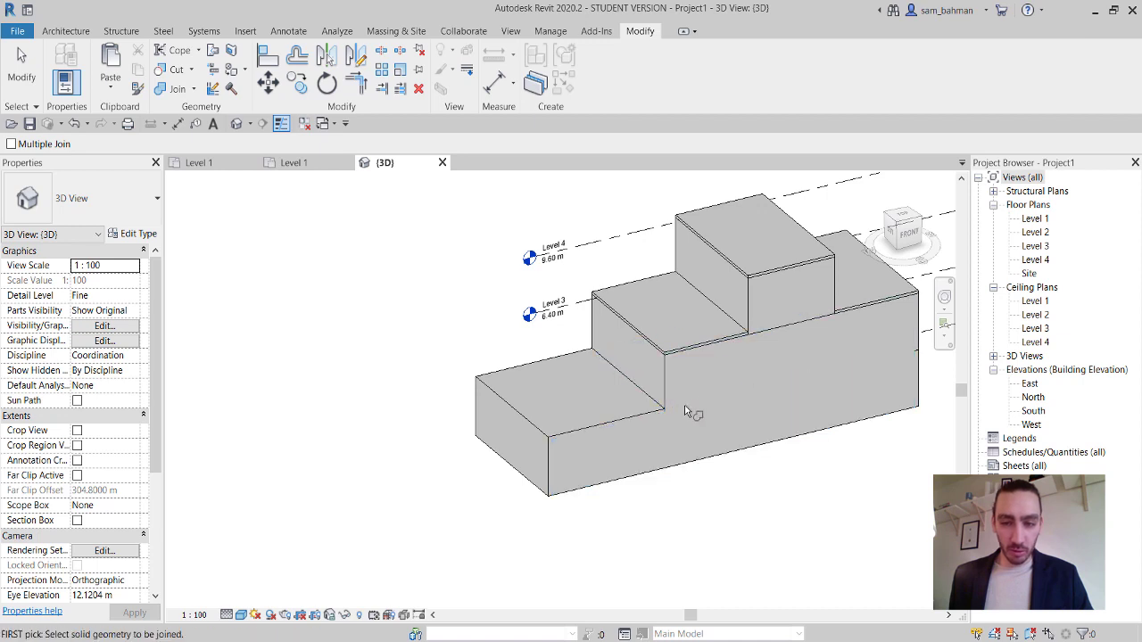
Join the top-storey front wall to the front wall below it, and the middle step's roof to its front and left walls.
{"action": "left_click", "coordinate": [754, 332]}
{"action": "left_click", "coordinate": [767, 327]}
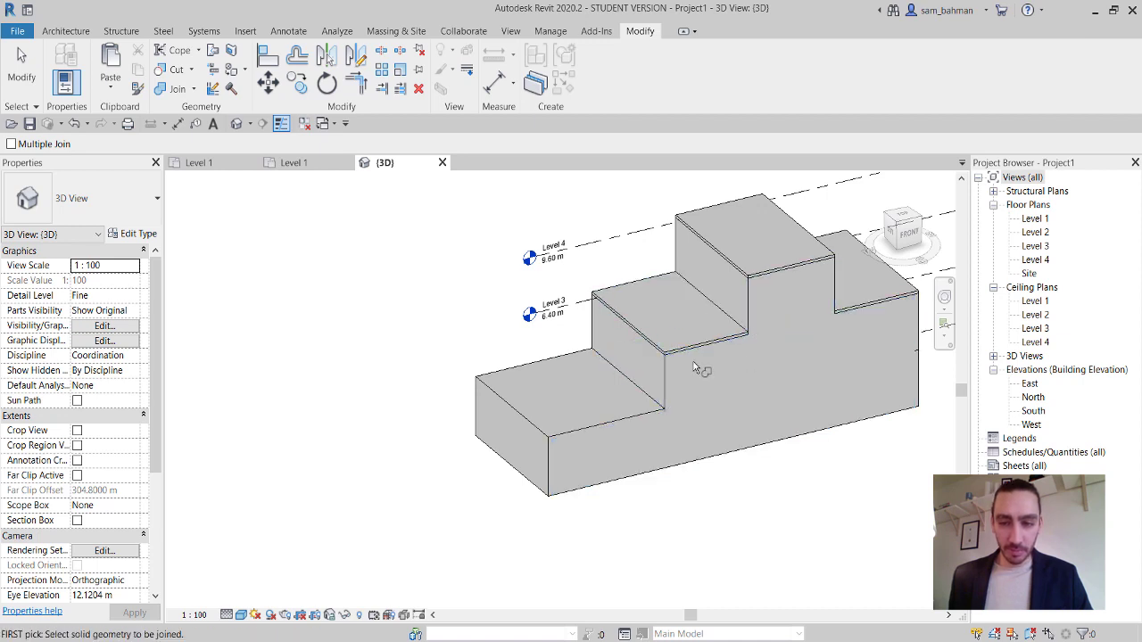
{"action": "scroll", "coordinate": [695, 367], "scroll_direction": "up", "scroll_amount": 2}
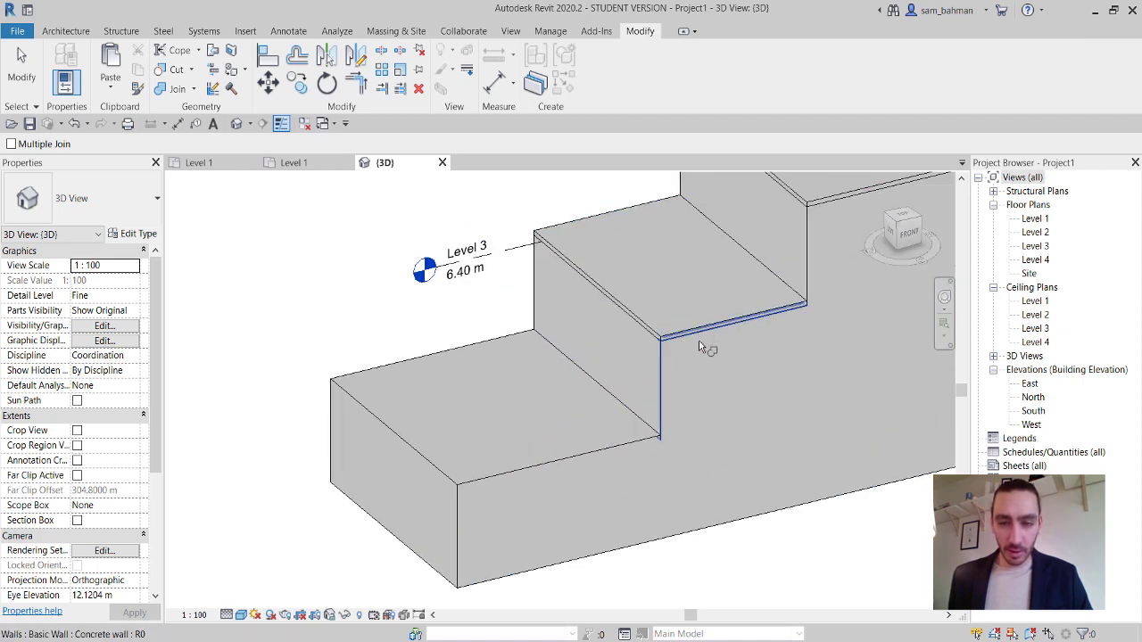
{"action": "left_click", "coordinate": [692, 337]}
{"action": "left_click", "coordinate": [692, 339]}
{"action": "left_click", "coordinate": [661, 352]}
{"action": "left_click", "coordinate": [663, 348]}
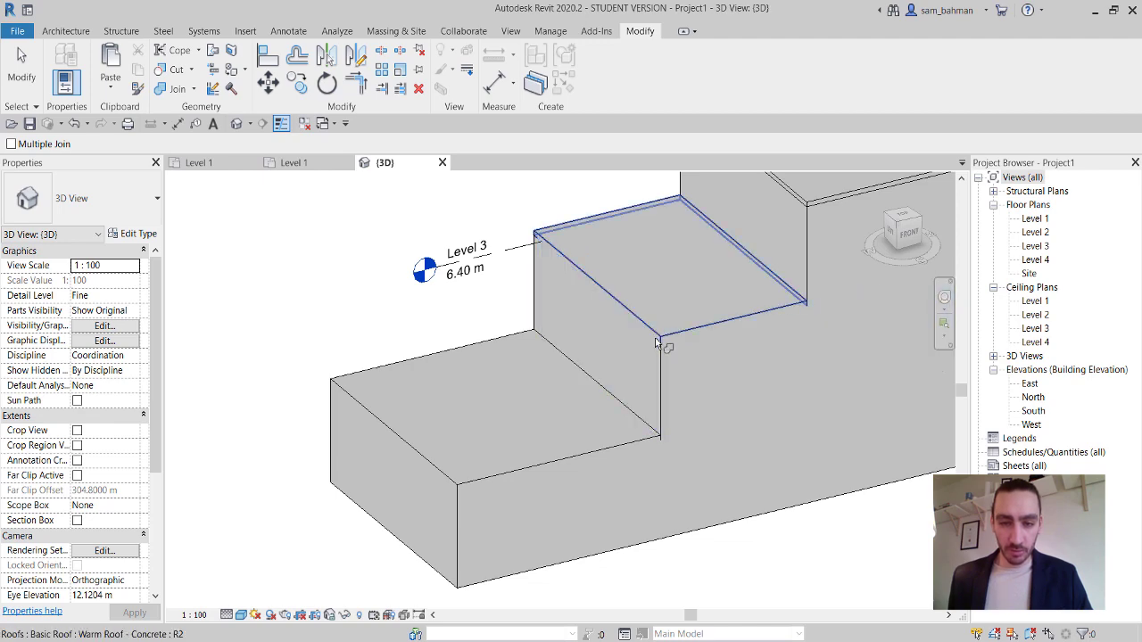
Join the middle step's roof to its back wall.
{"action": "middle_click_drag", "start_coordinate": [502, 327], "coordinate": [648, 373], "text": "shift"}
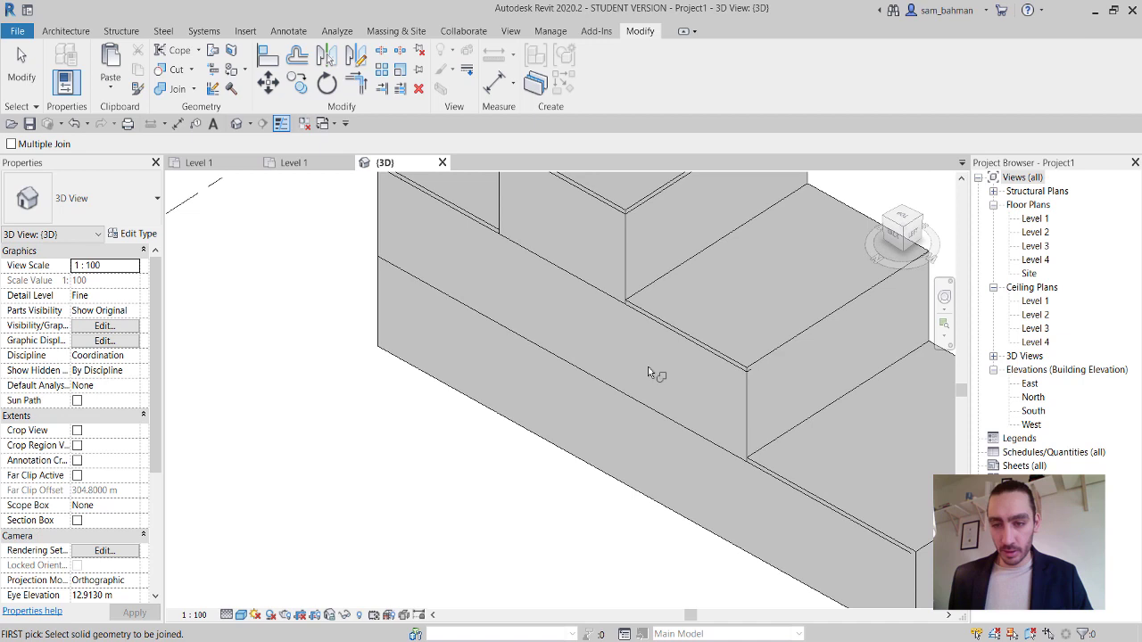
{"action": "left_click", "coordinate": [740, 386]}
{"action": "left_click", "coordinate": [727, 358]}
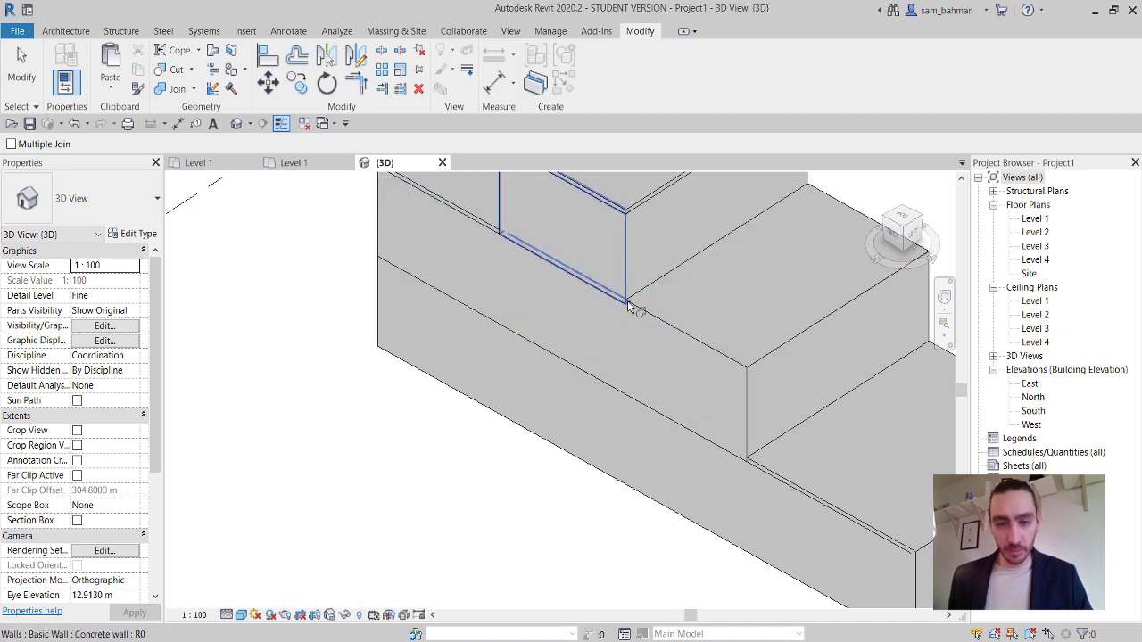
Join the second-storey back wall to the ground-floor wall below it and the top-storey wall above it.
{"action": "left_click", "coordinate": [736, 441]}
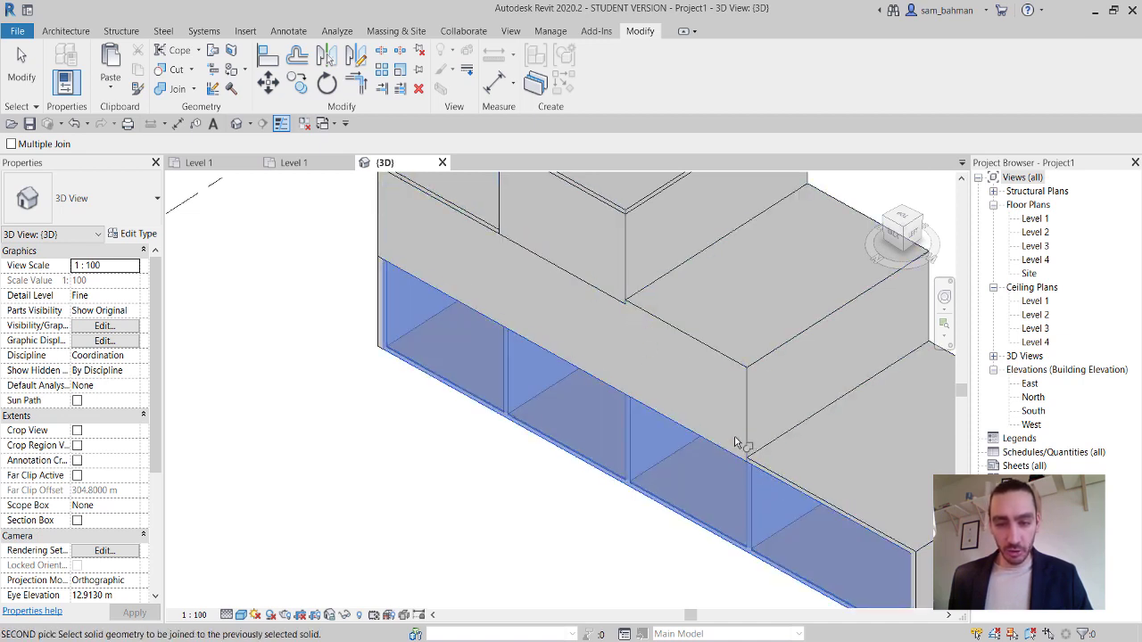
{"action": "left_click", "coordinate": [743, 431]}
{"action": "left_click", "coordinate": [627, 287]}
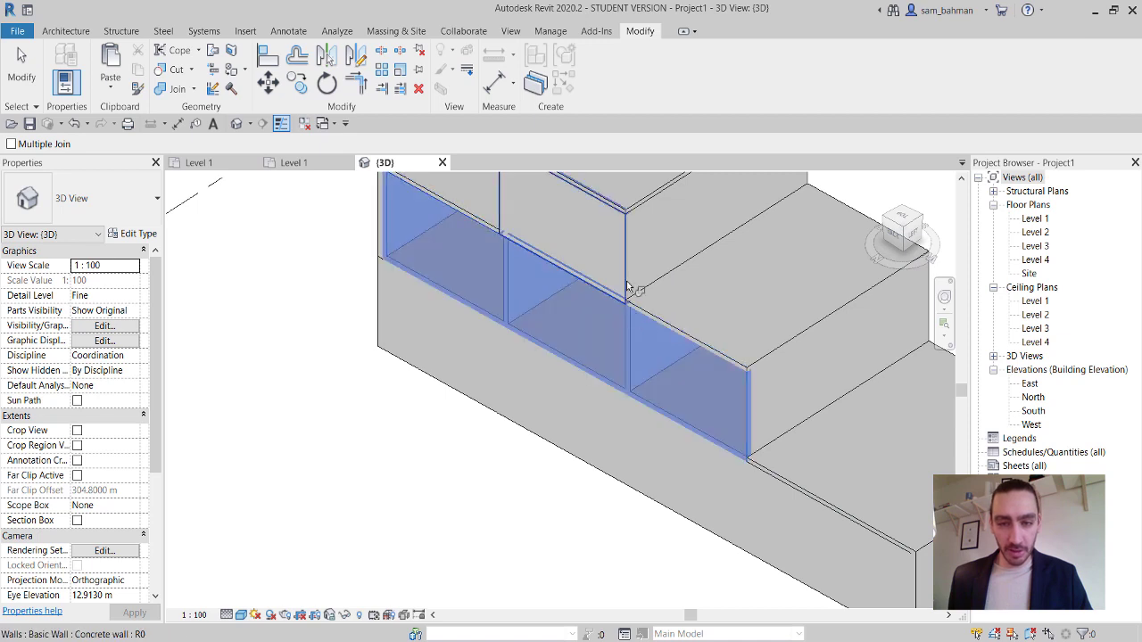
{"action": "left_click", "coordinate": [627, 287]}
Join the highest roof to the top-storey back wall and left wall.
{"action": "middle_click_drag", "start_coordinate": [627, 287], "coordinate": [629, 381]}
{"action": "left_click", "coordinate": [635, 335]}
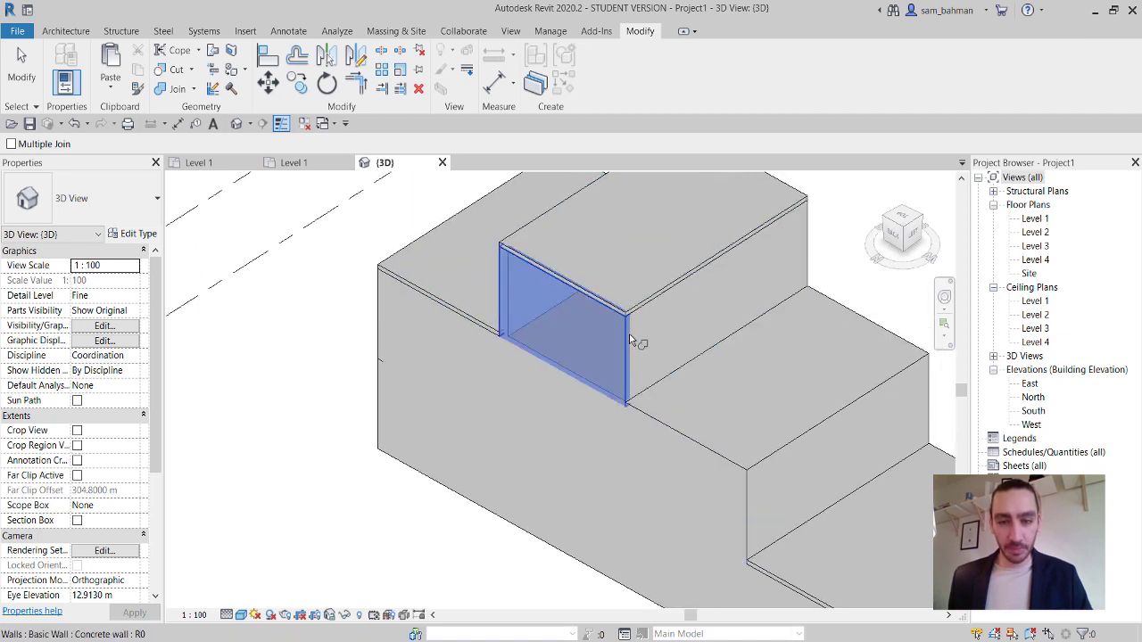
{"action": "left_click", "coordinate": [625, 327]}
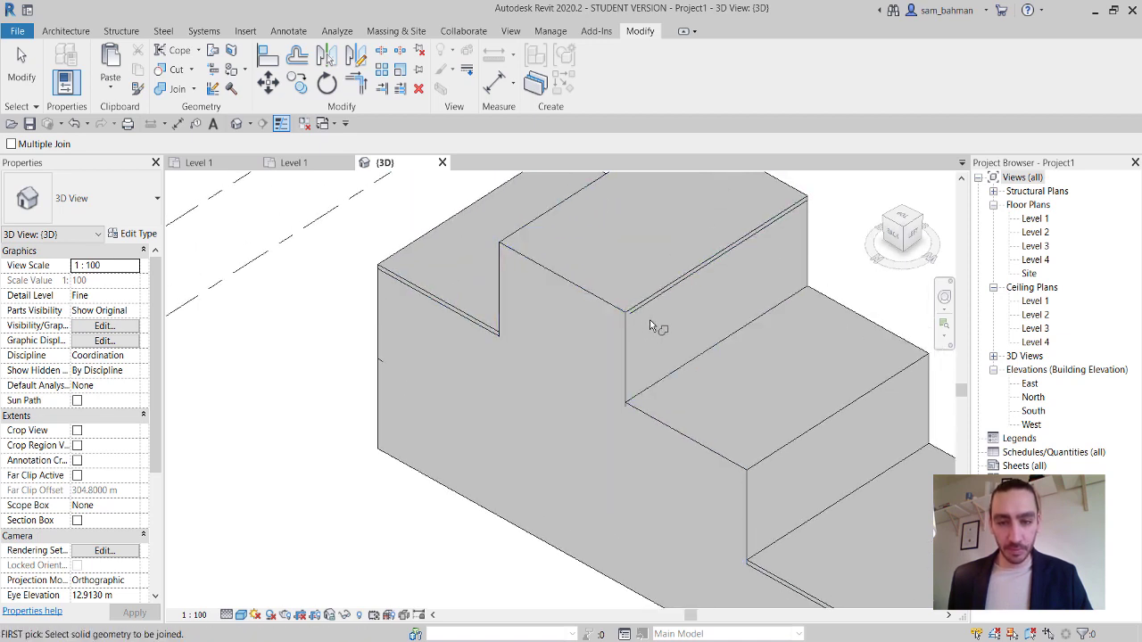
{"action": "left_click", "coordinate": [646, 312]}
Join the highest roof to the top-storey wall on the building's right side.
{"action": "mouse_move", "coordinate": [647, 312]}
{"action": "middle_mouse_down", "text": "shift"}
{"action": "mouse_move", "coordinate": [659, 353]}
{"action": "mouse_move", "coordinate": [518, 339]}
{"action": "mouse_move", "coordinate": [635, 331]}
{"action": "mouse_move", "coordinate": [596, 360]}
{"action": "middle_mouse_up", "text": "shift"}
{"action": "left_click", "coordinate": [622, 330]}
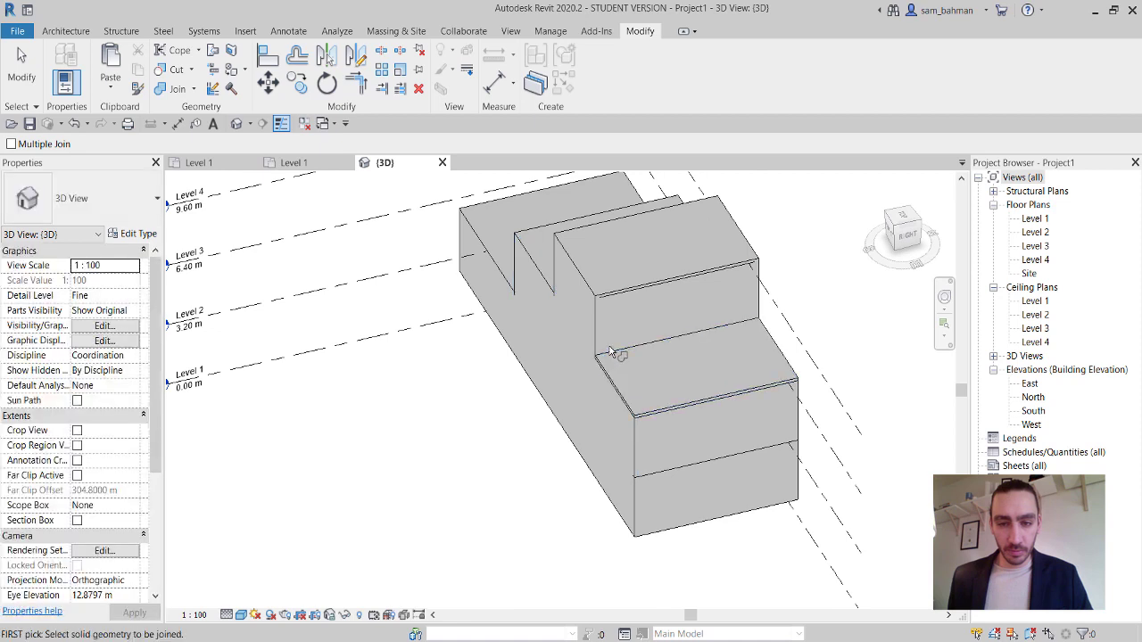
{"action": "left_click", "coordinate": [603, 346]}
{"action": "left_click", "coordinate": [620, 290]}
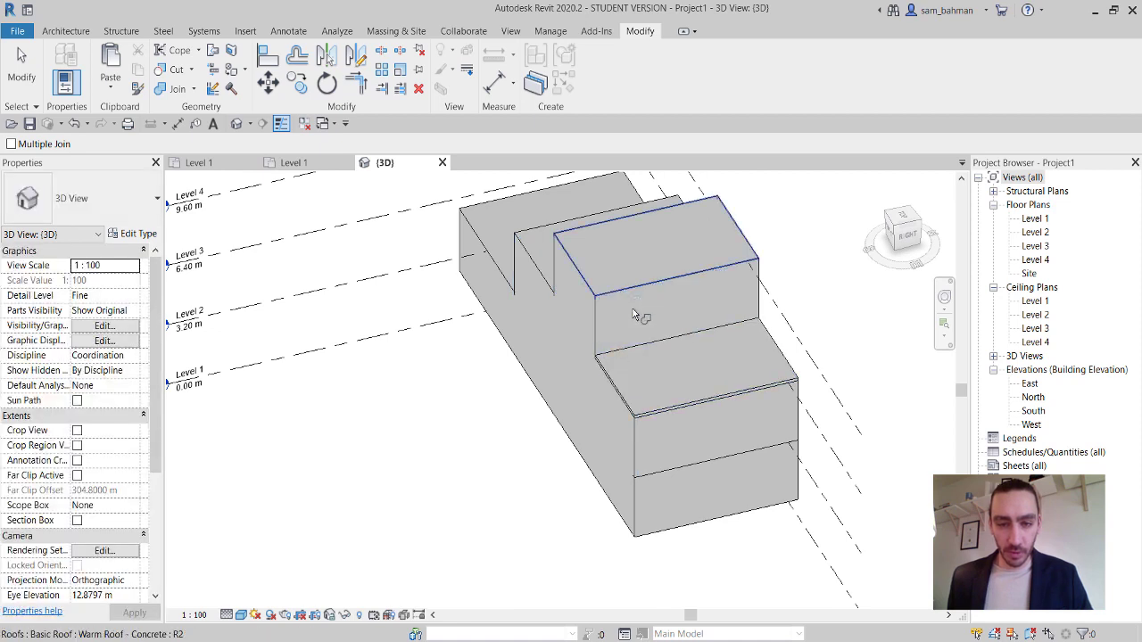
Join the roof of the two-storey block at the building's right end to its front wall.
{"action": "scroll", "coordinate": [661, 434], "scroll_direction": "up", "scroll_amount": 4}
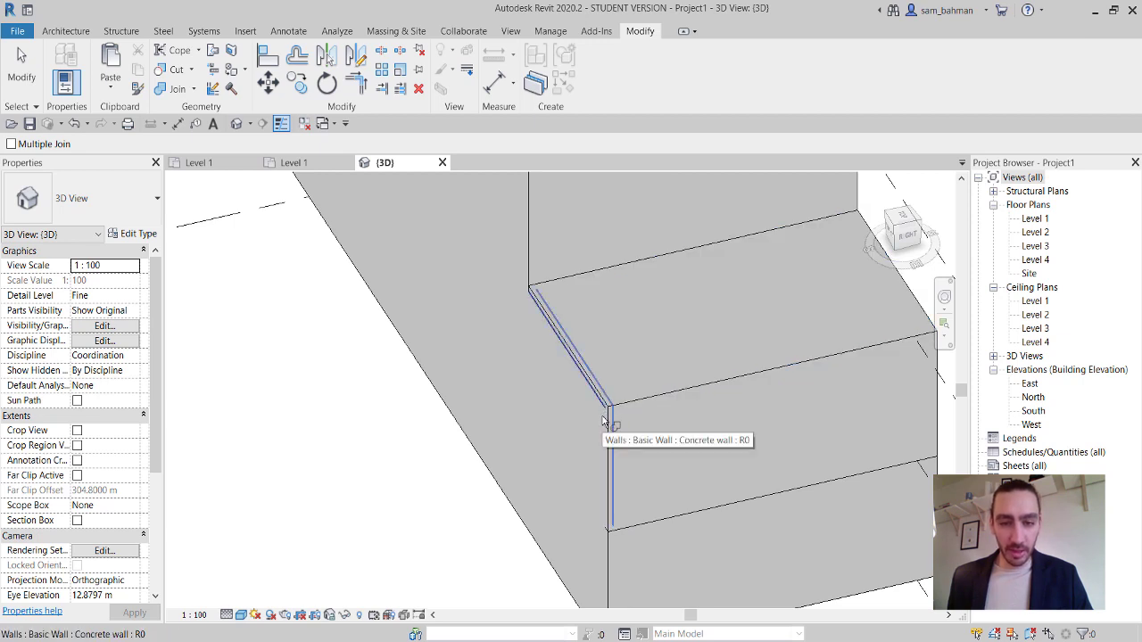
{"action": "left_click", "coordinate": [605, 399]}
{"action": "left_click", "coordinate": [598, 399]}
Join the ground-floor and second-storey walls on the building's right end face.
{"action": "scroll", "coordinate": [599, 410], "scroll_direction": "down", "scroll_amount": 2}
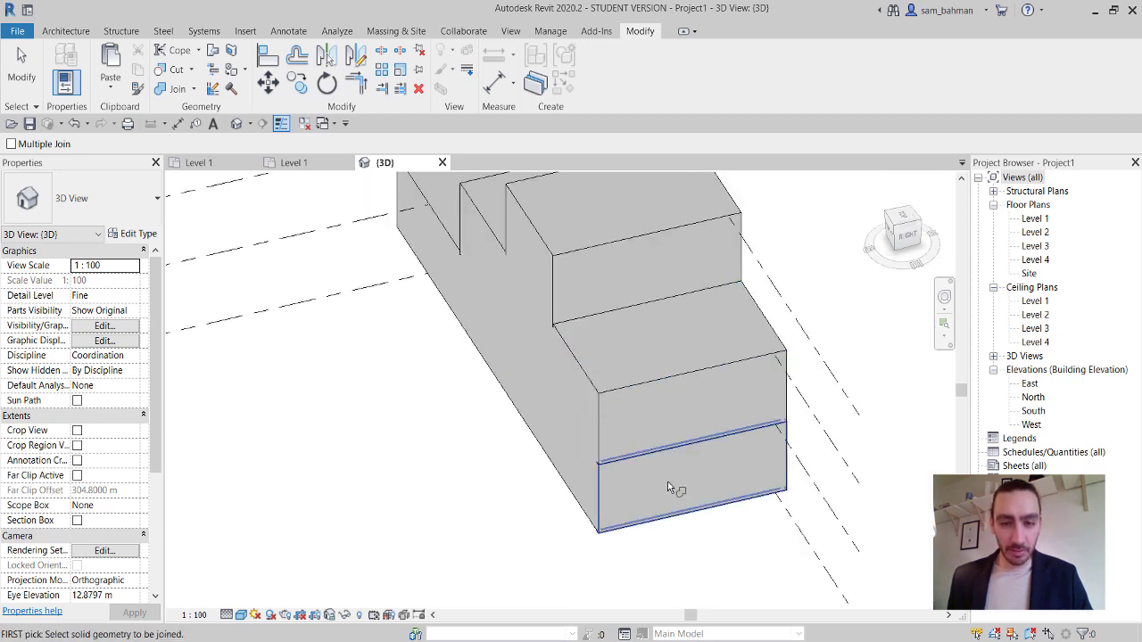
{"action": "middle_click_drag", "start_coordinate": [662, 477], "coordinate": [586, 445]}
{"action": "scroll", "coordinate": [586, 442], "scroll_direction": "up", "scroll_amount": 2}
{"action": "left_click", "coordinate": [458, 466]}
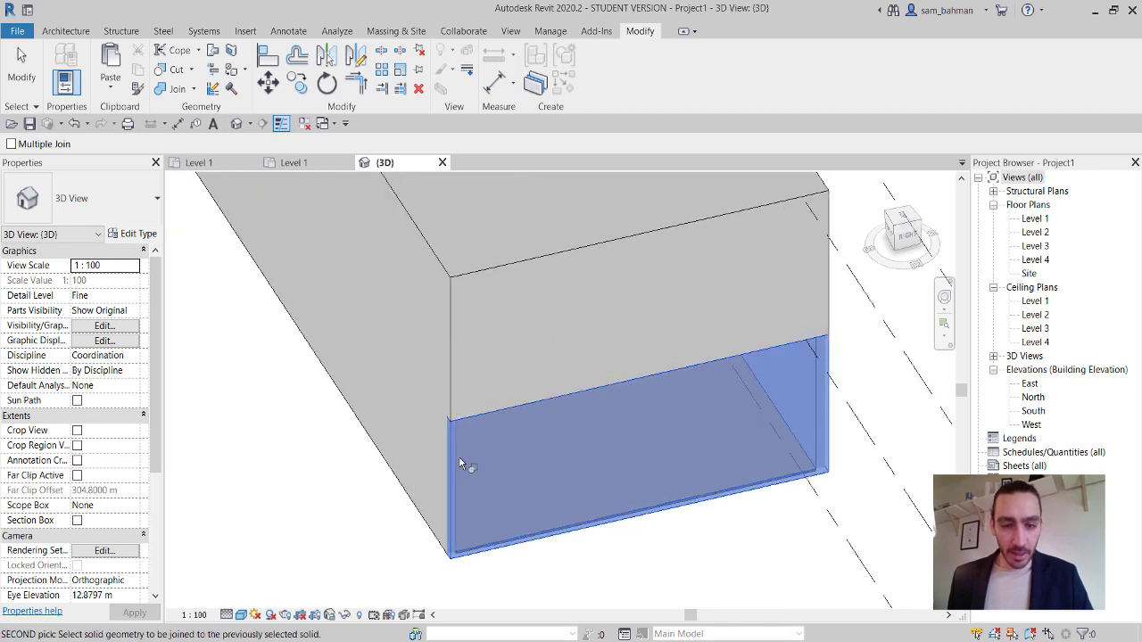
{"action": "left_click", "coordinate": [477, 417]}
Join the right-end block's roof and the lowest single-storey roof to the back walls beneath them.
{"action": "scroll", "coordinate": [592, 424], "scroll_direction": "down", "scroll_amount": 3}
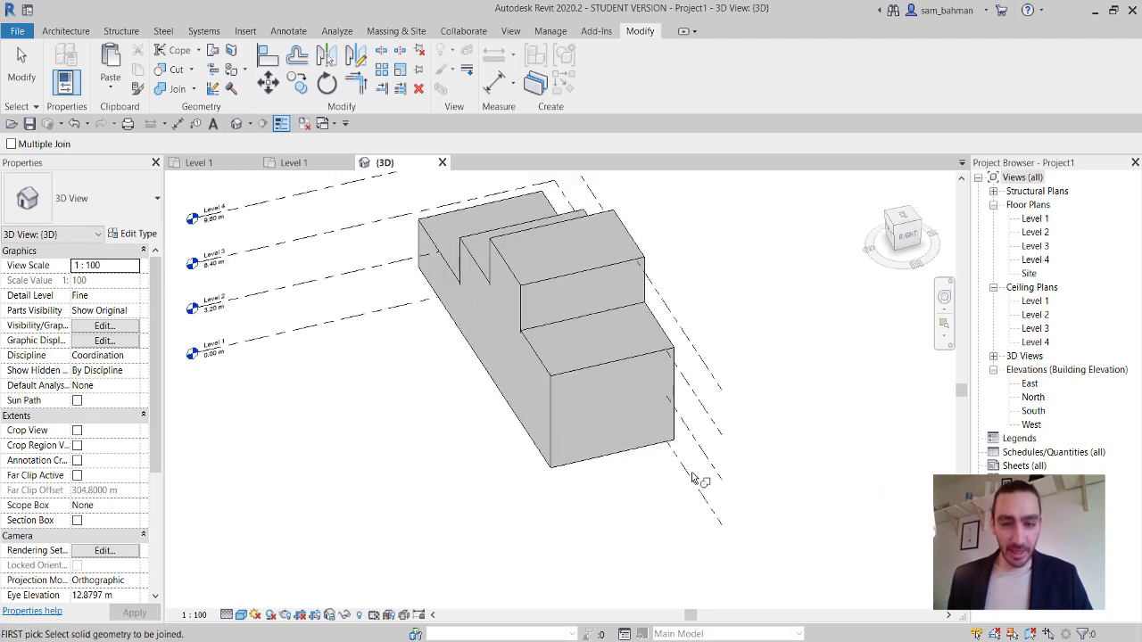
{"action": "middle_click_drag", "start_coordinate": [591, 428], "coordinate": [558, 446], "text": "shift"}
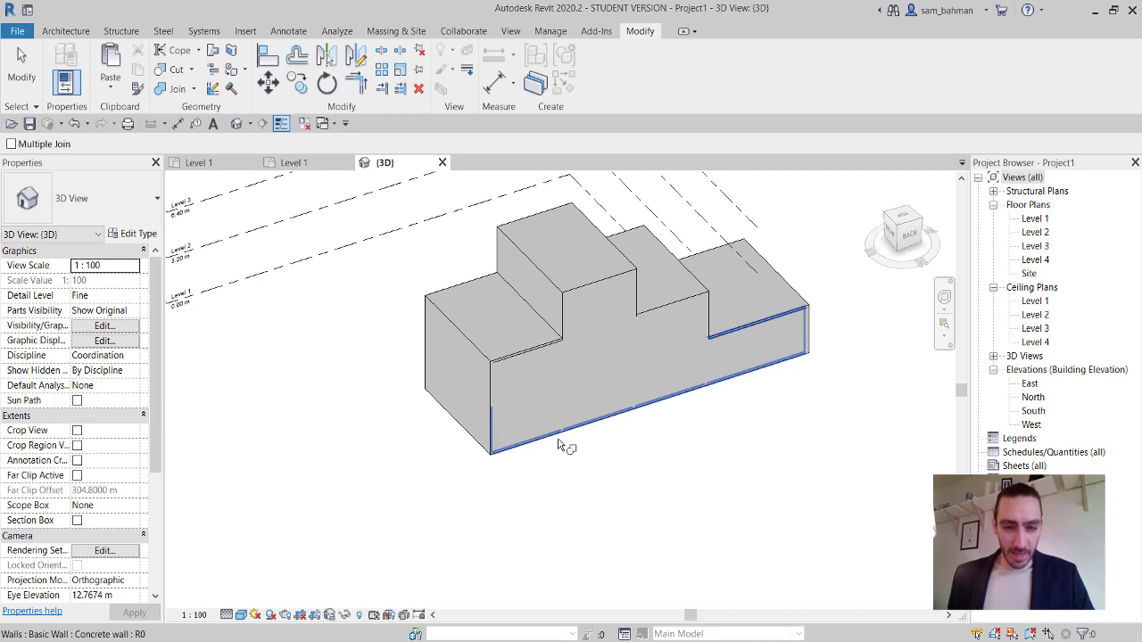
{"action": "scroll", "coordinate": [514, 362], "scroll_direction": "up", "scroll_amount": 5}
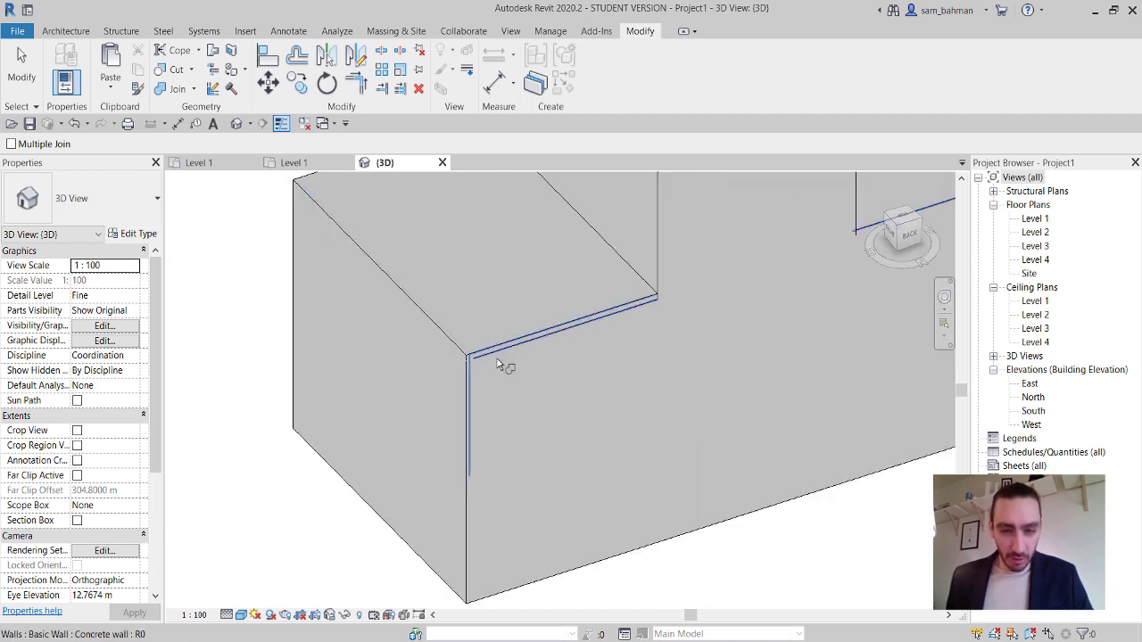
{"action": "scroll", "coordinate": [624, 374], "scroll_direction": "down", "scroll_amount": 3}
{"action": "middle_click_drag", "start_coordinate": [676, 390], "coordinate": [723, 407], "text": "shift"}
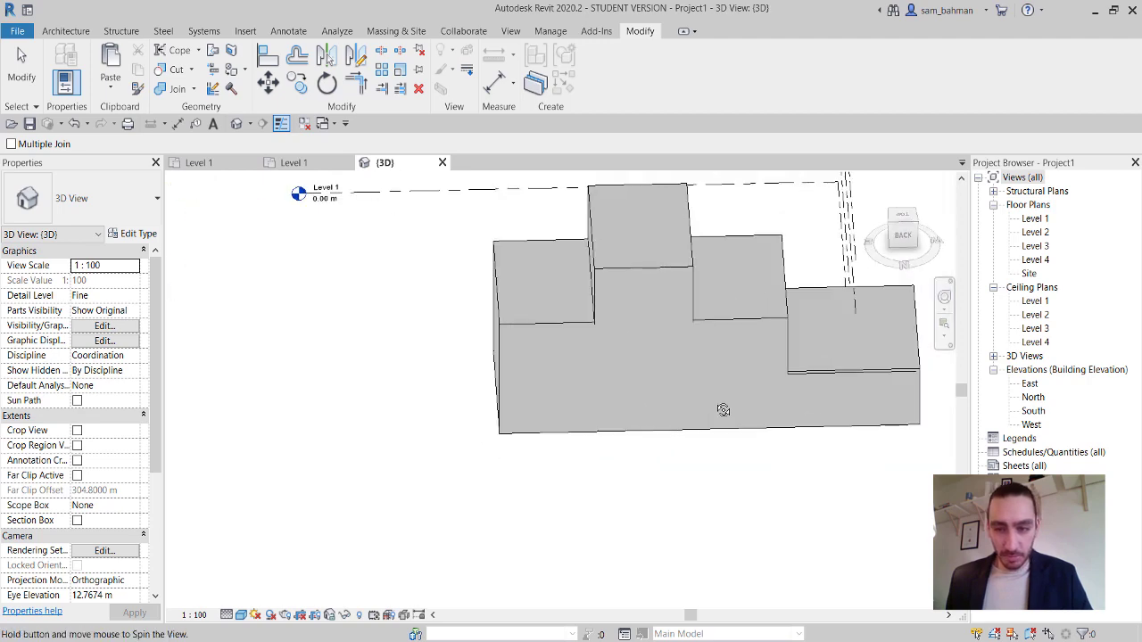
{"action": "scroll", "coordinate": [850, 398], "scroll_direction": "up", "scroll_amount": 5}
{"action": "left_click", "coordinate": [666, 362]}
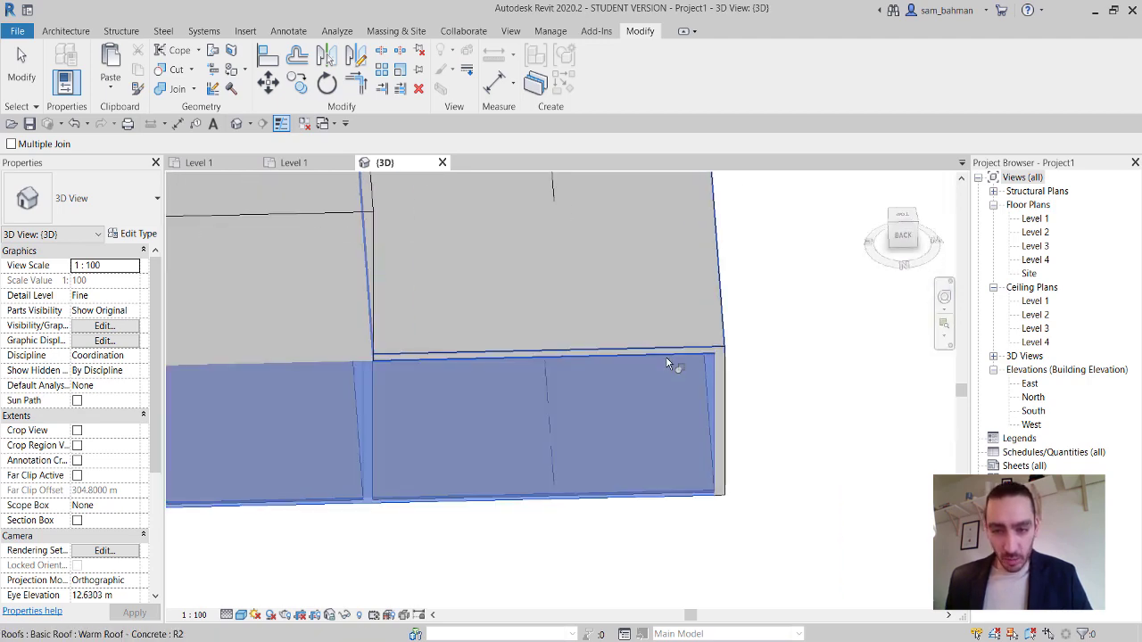
{"action": "left_click", "coordinate": [666, 354]}
Examine the joined stepped building from the left and front sides for remaining seams, and end the Join command.
{"action": "scroll", "coordinate": [667, 350], "scroll_direction": "down", "scroll_amount": 5}
{"action": "mouse_move", "coordinate": [691, 381]}
{"action": "middle_mouse_down", "text": "shift"}
{"action": "mouse_move", "coordinate": [392, 382]}
{"action": "mouse_move", "coordinate": [443, 387]}
{"action": "middle_mouse_up", "text": "shift"}
{"action": "scroll", "coordinate": [494, 306], "scroll_direction": "up", "scroll_amount": 3}
{"action": "middle_click_drag", "start_coordinate": [580, 420], "coordinate": [629, 439]}
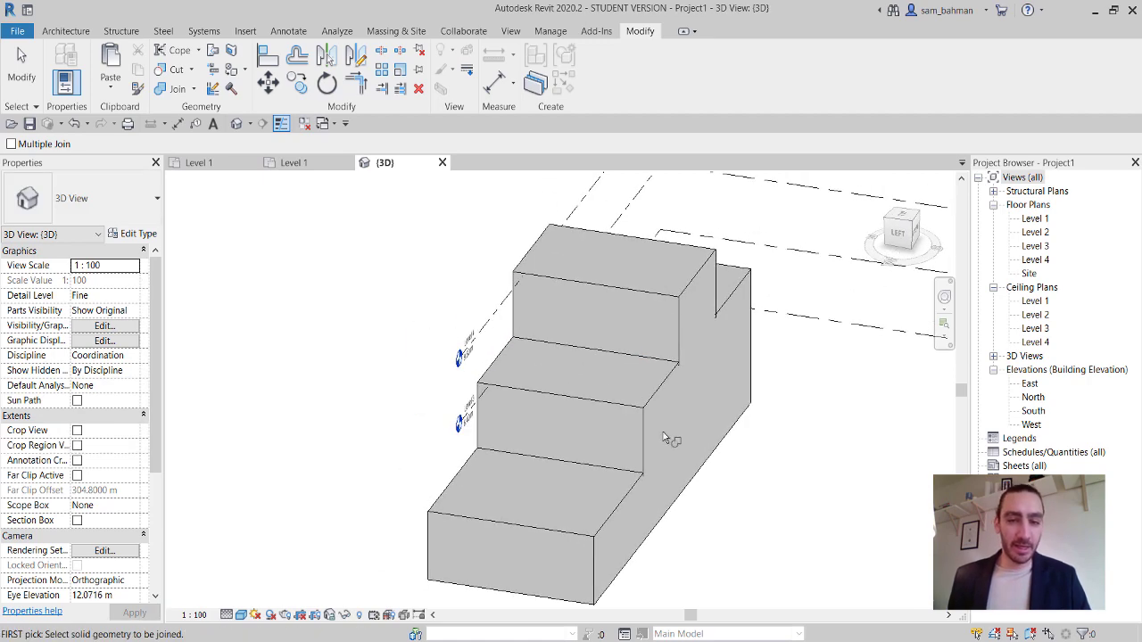
{"action": "middle_click_drag", "start_coordinate": [683, 467], "coordinate": [628, 464], "text": "shift"}
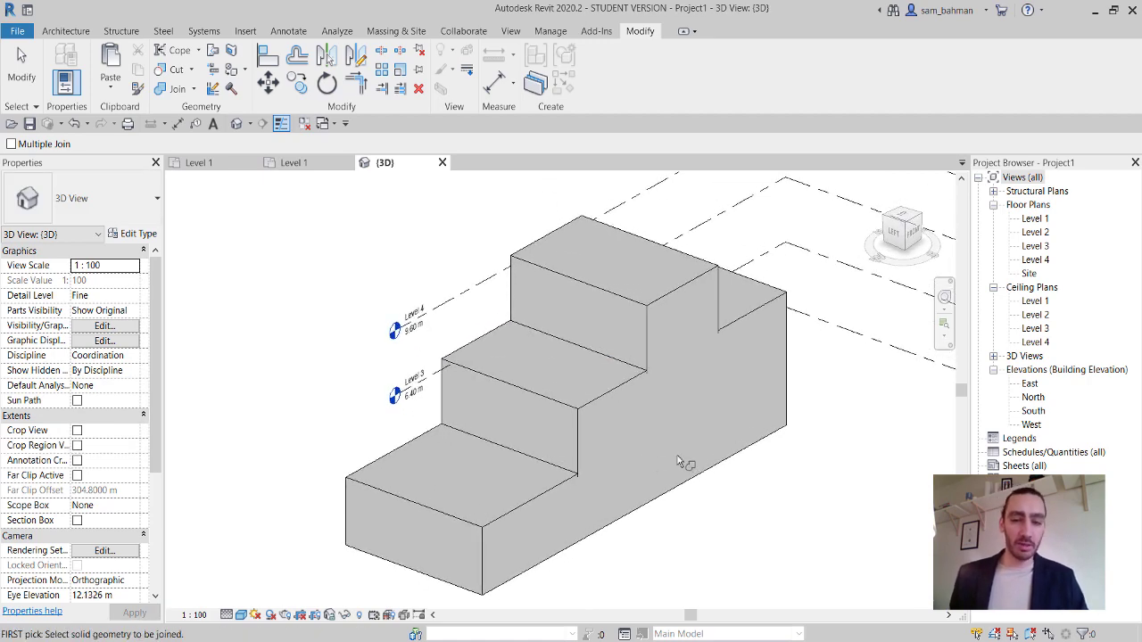
{"action": "scroll", "coordinate": [678, 462], "scroll_direction": "down", "scroll_amount": 3}
{"action": "scroll", "coordinate": [634, 435], "scroll_direction": "up", "scroll_amount": 3}
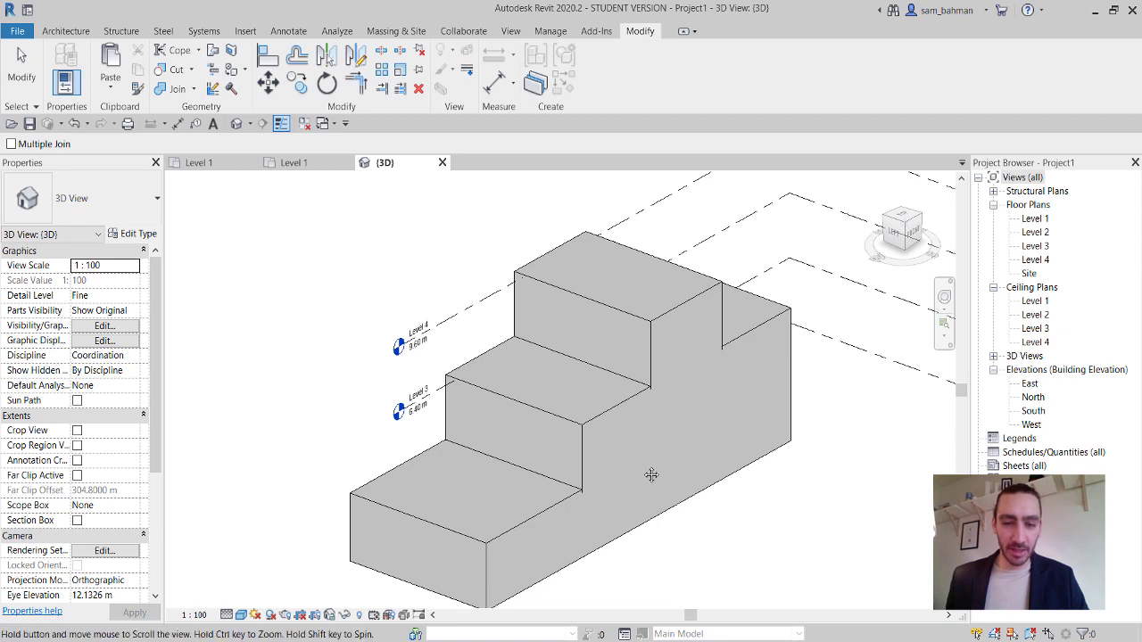
{"action": "middle_click_drag", "start_coordinate": [651, 474], "coordinate": [670, 448]}
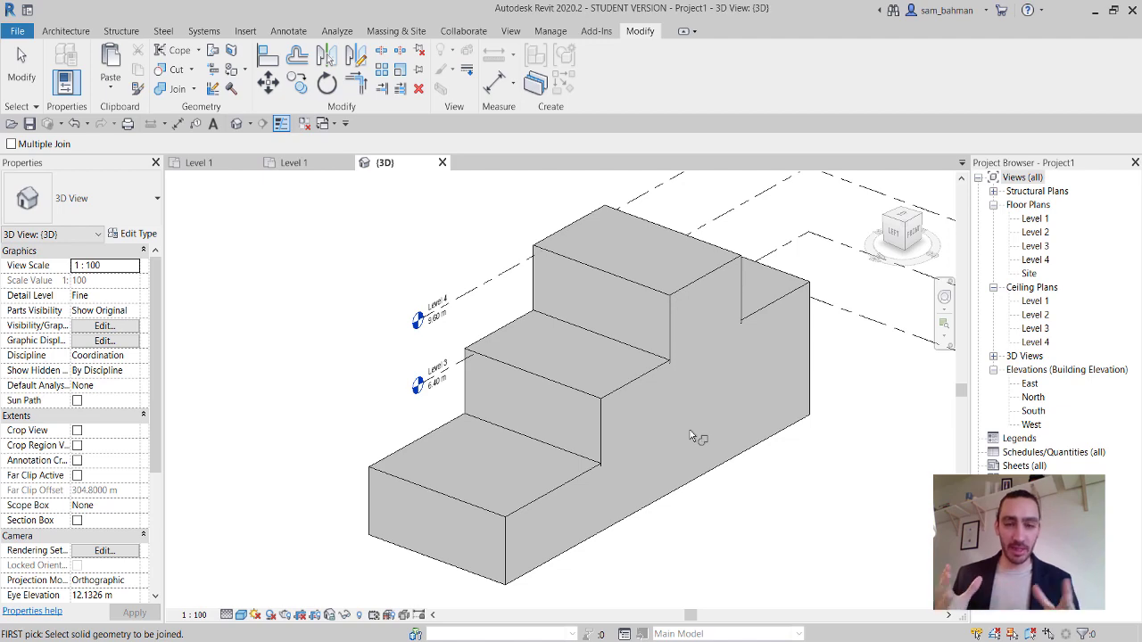
{"action": "middle_click_drag", "start_coordinate": [689, 435], "coordinate": [615, 455], "text": "shift"}
{"action": "left_click", "coordinate": [26, 82]}
Compare the finished reference house in its 3D view with the stepped model's Level 1 plan and 3D view.
{"action": "left_click", "coordinate": [202, 163]}
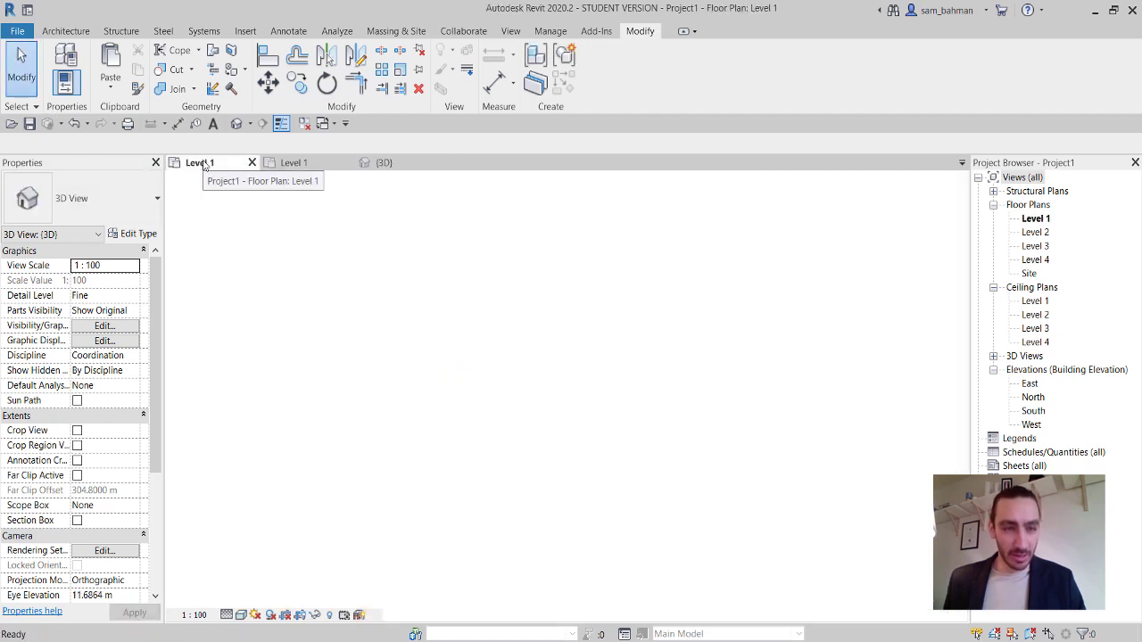
{"action": "left_click", "coordinate": [237, 124]}
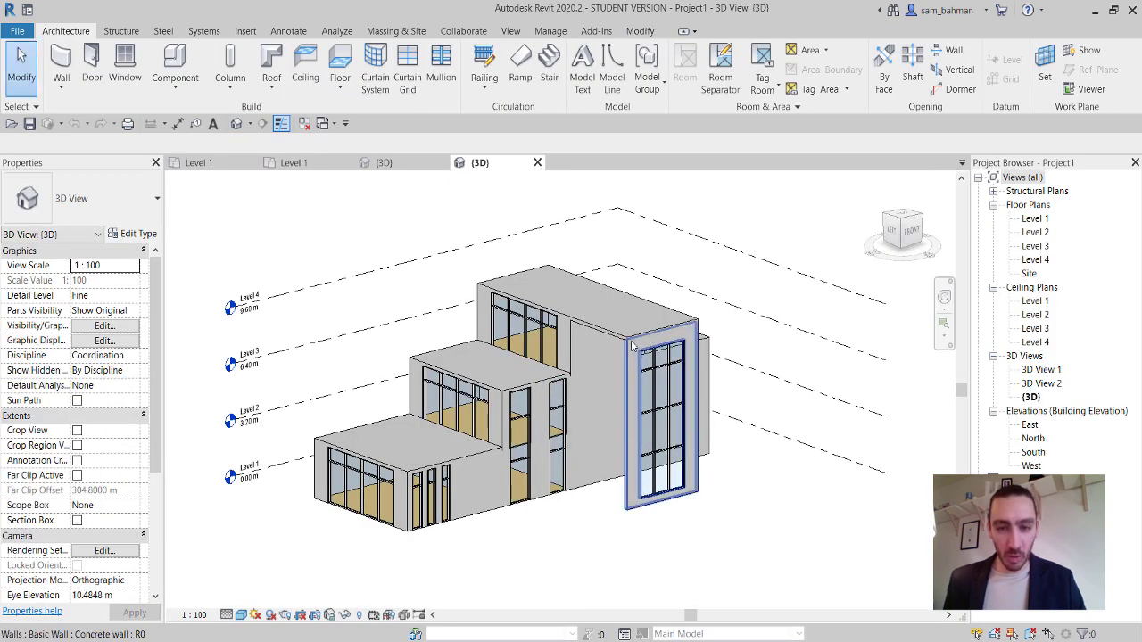
{"action": "left_click", "coordinate": [198, 162]}
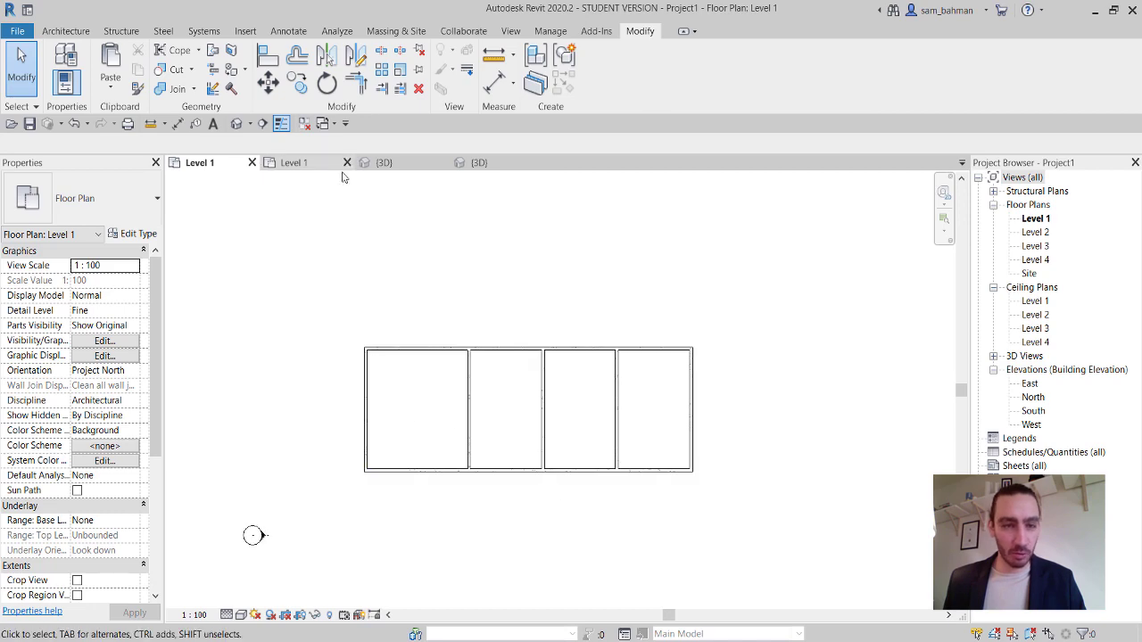
{"action": "left_click", "coordinate": [455, 166]}
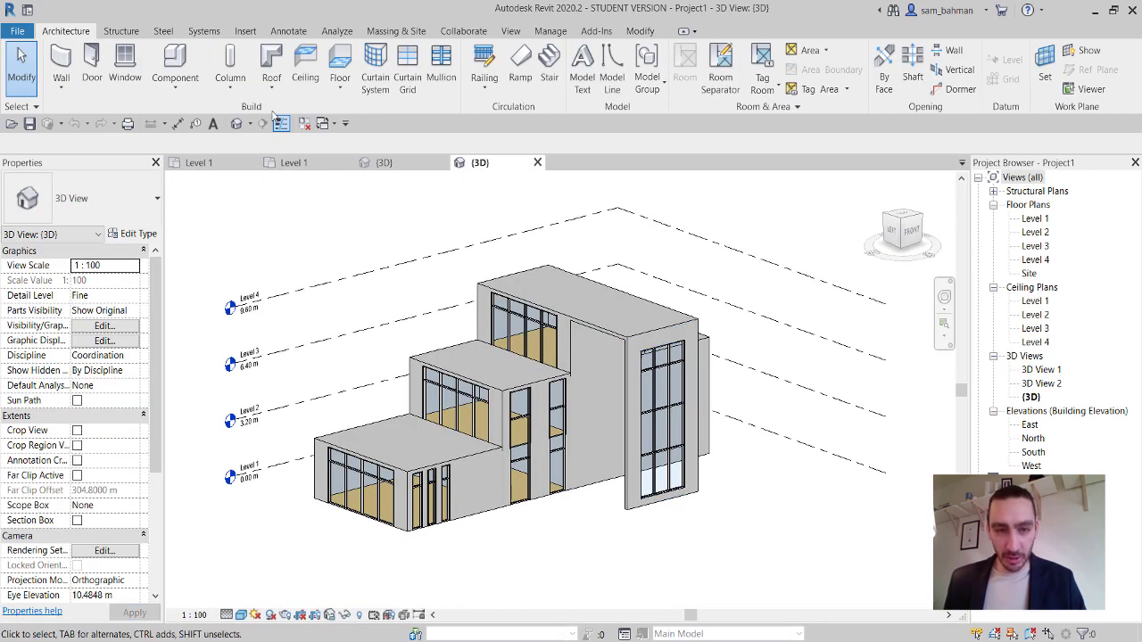
{"action": "left_click", "coordinate": [383, 163]}
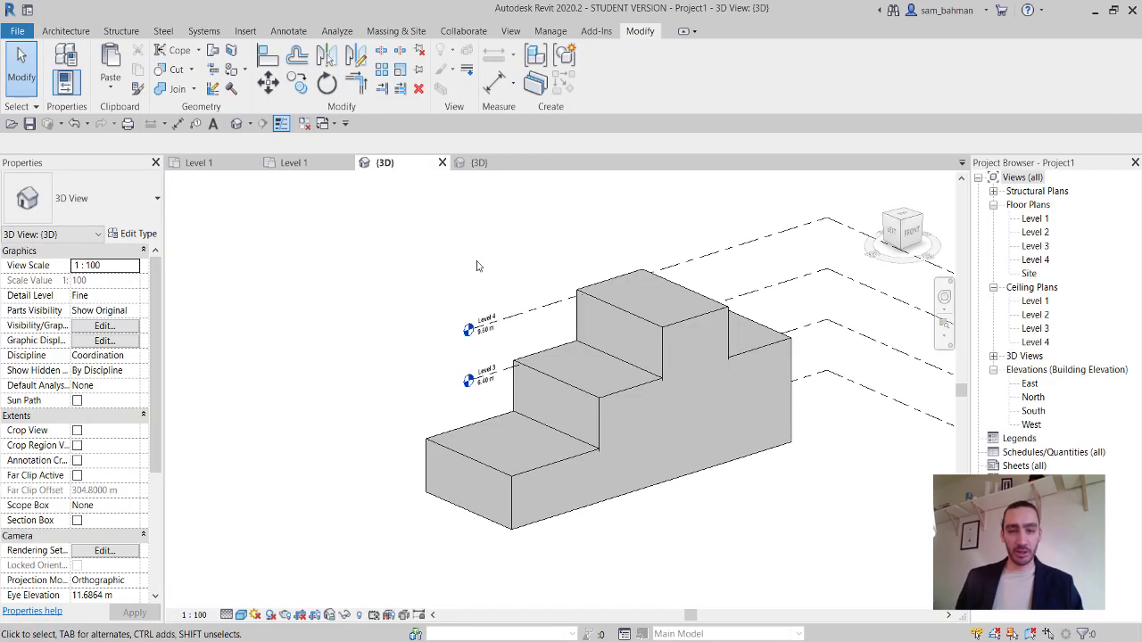
Copy the top-storey front wall 3.8 m straight out from the front facade, and set its distance from the facade to 5 m.
{"action": "left_click", "coordinate": [700, 353]}
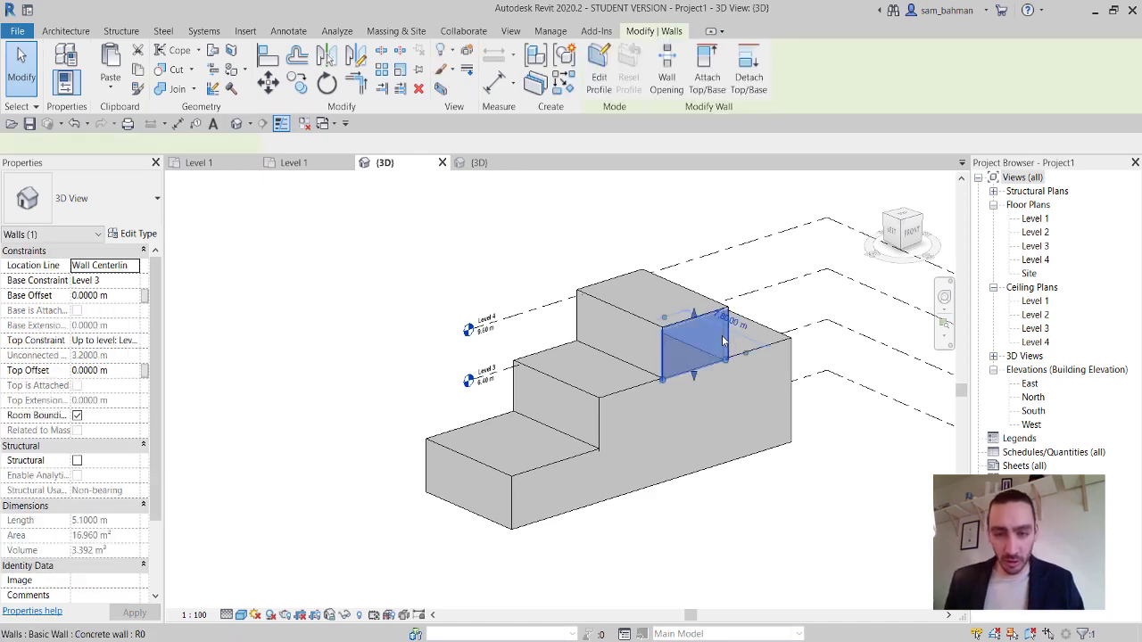
{"action": "left_click", "coordinate": [903, 218]}
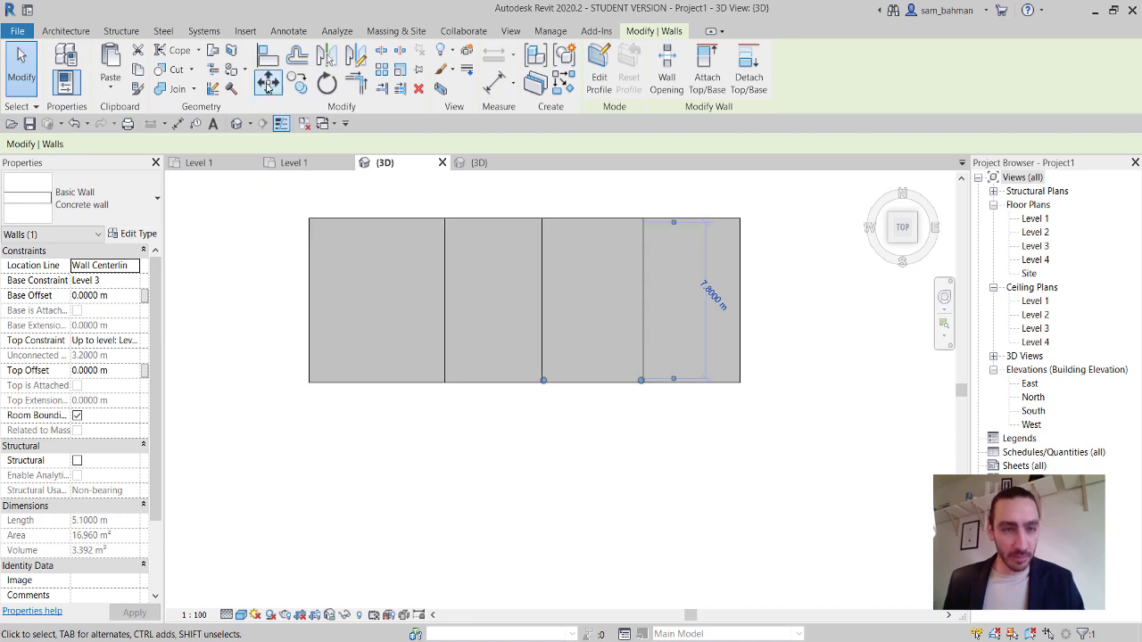
{"action": "left_click", "coordinate": [298, 84]}
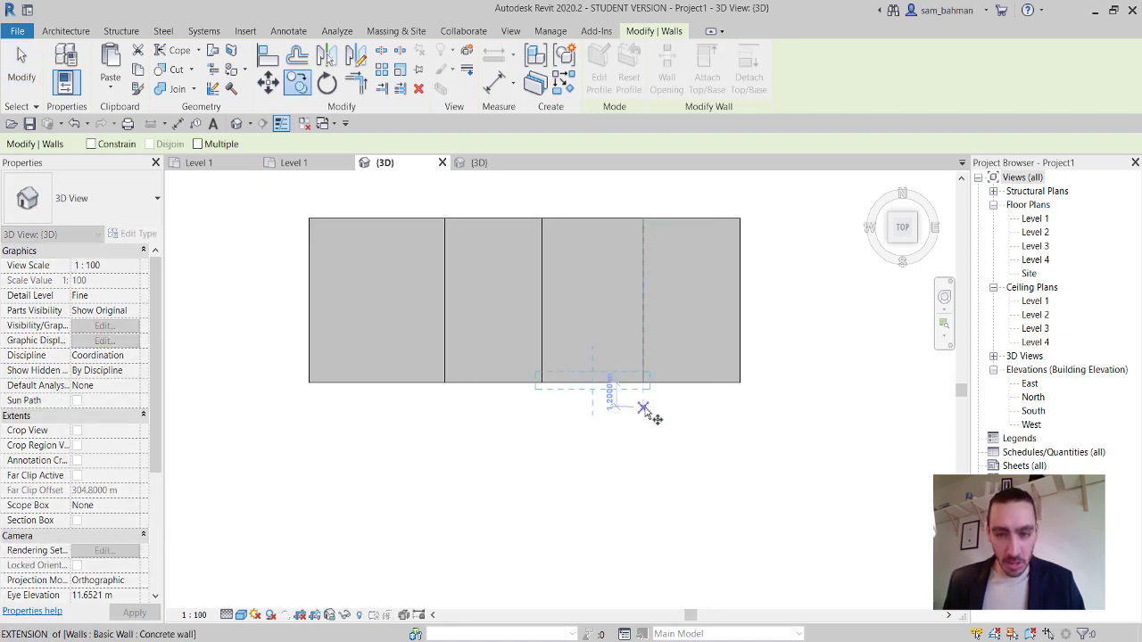
{"action": "left_click", "coordinate": [642, 407]}
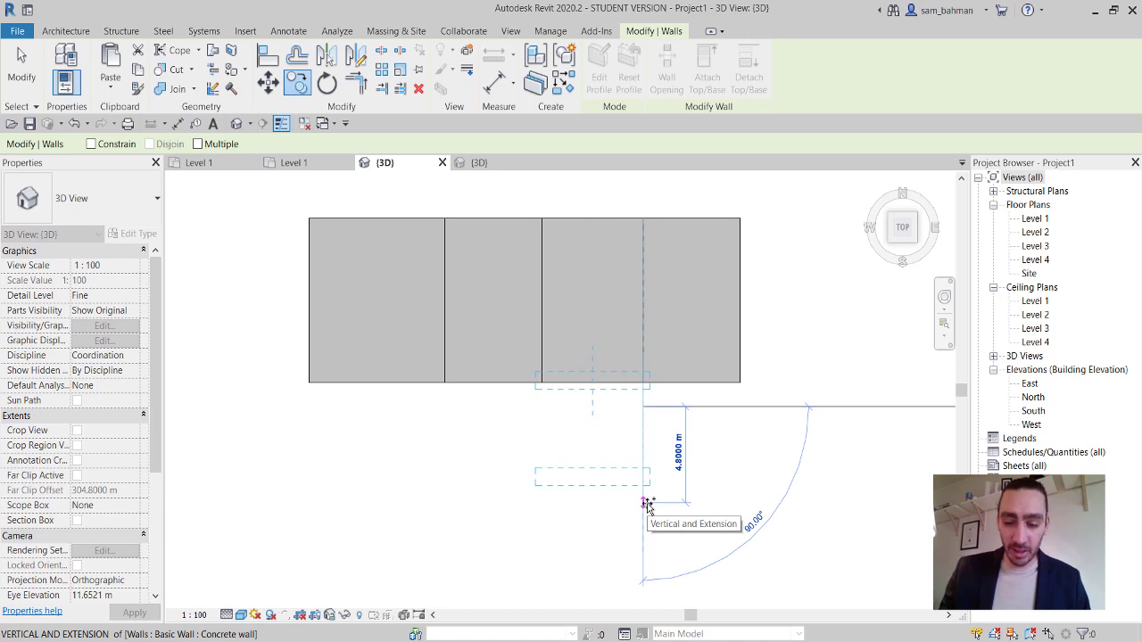
{"action": "type", "text": "3.8"}
{"action": "key", "text": "Return"}
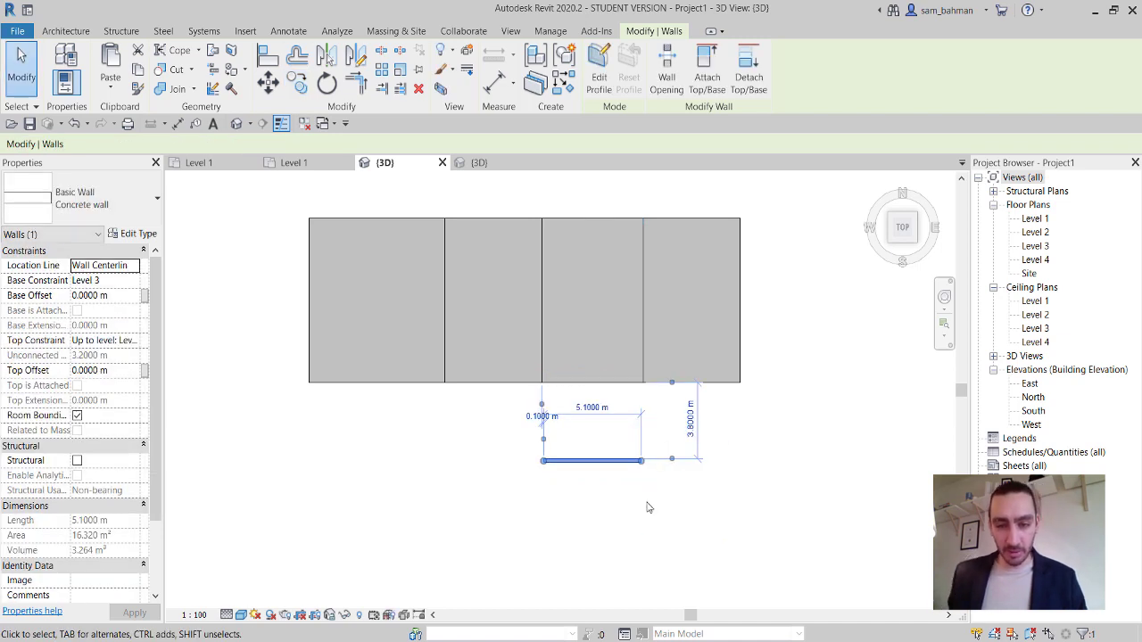
{"action": "left_click", "coordinate": [688, 425]}
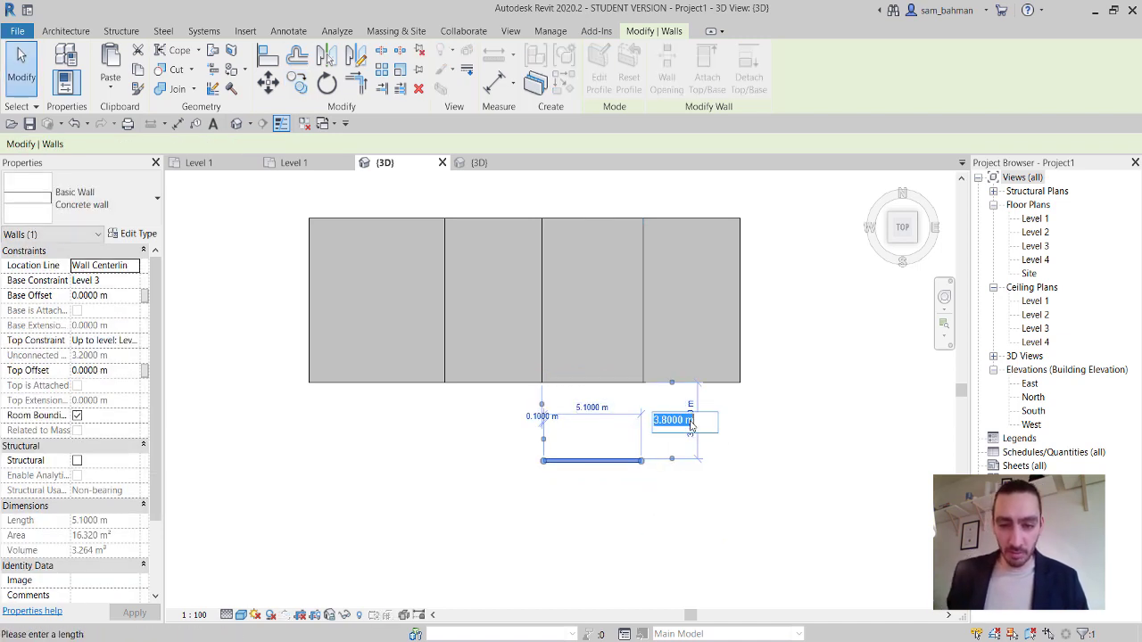
{"action": "key", "text": "Return"}
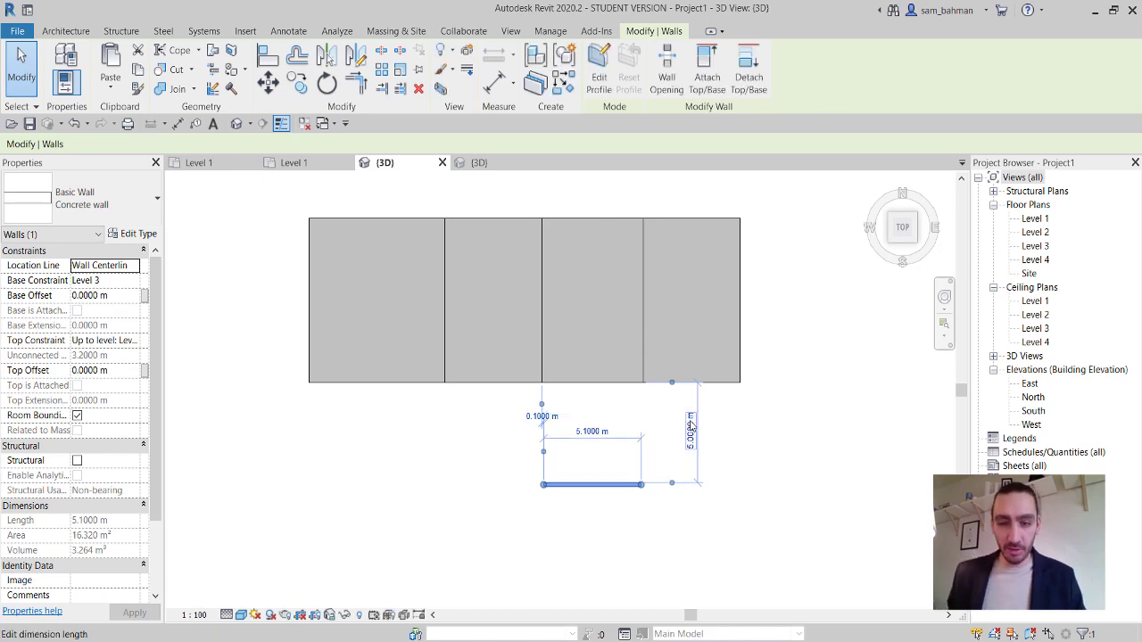
Set the base constraint of the copied front wall to Level 1 so it spans the full building height.
{"action": "key", "text": "Escape"}
{"action": "left_click", "coordinate": [615, 484]}
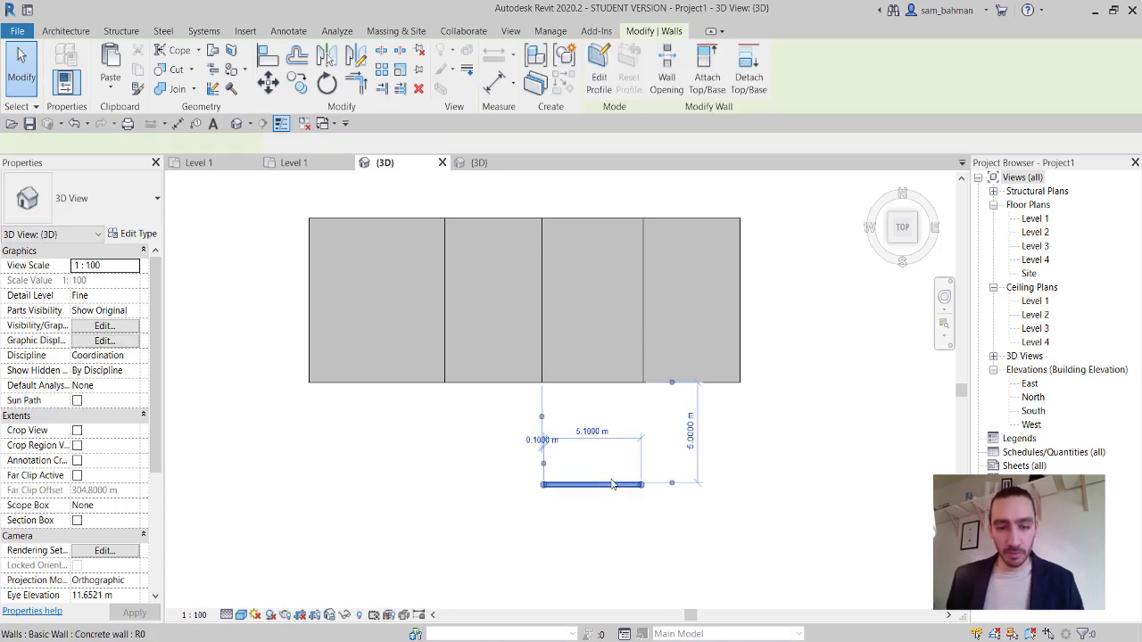
{"action": "middle_click_drag", "start_coordinate": [608, 520], "coordinate": [342, 308], "text": "shift"}
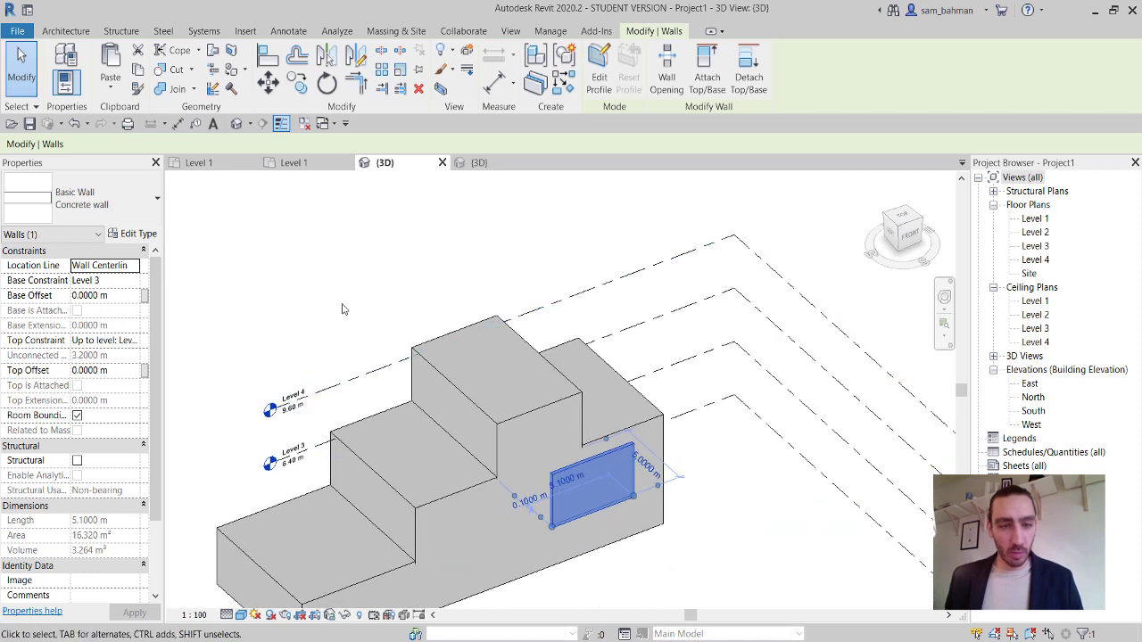
{"action": "left_click", "coordinate": [133, 281]}
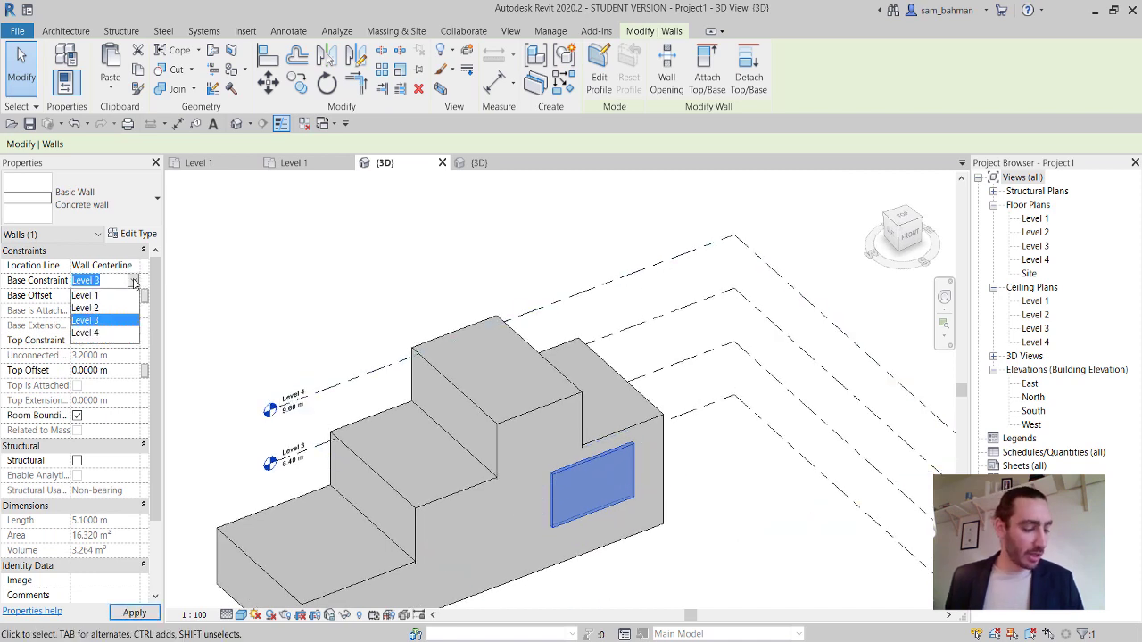
{"action": "left_click", "coordinate": [92, 296]}
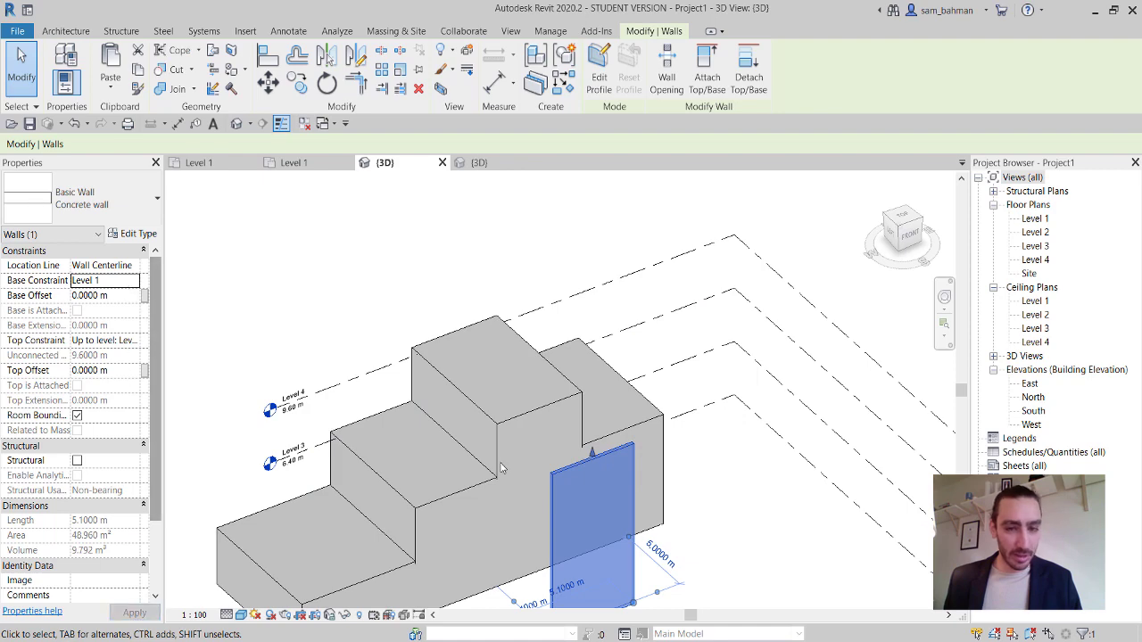
{"action": "left_click", "coordinate": [842, 563]}
Edit the top-storey roof's footprint, aligning its front boundary line with the outer face of the projecting wall, and finish the sketch.
{"action": "middle_click_drag", "start_coordinate": [767, 542], "coordinate": [504, 257]}
{"action": "left_click", "coordinate": [500, 249]}
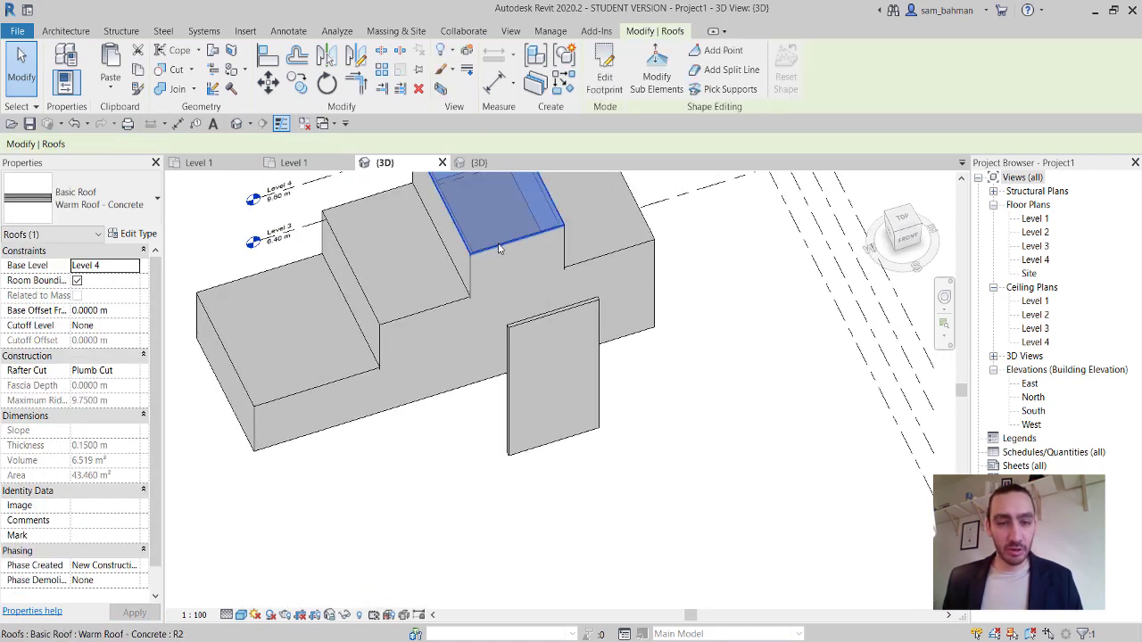
{"action": "left_click", "coordinate": [910, 229]}
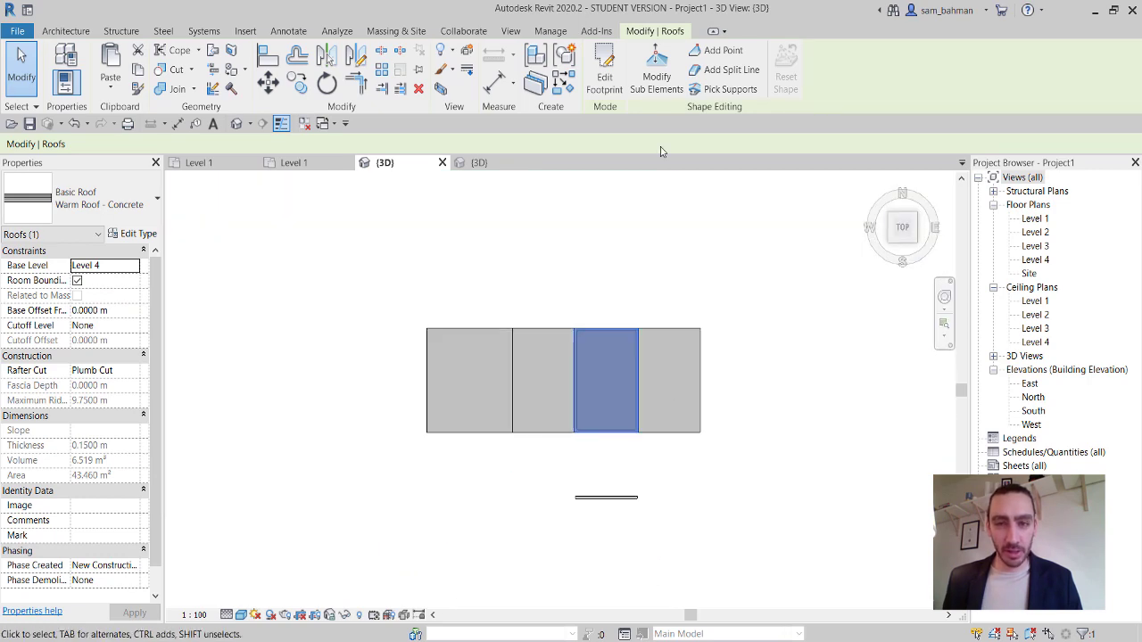
{"action": "left_click", "coordinate": [604, 76]}
{"action": "scroll", "coordinate": [595, 464], "scroll_direction": "up", "scroll_amount": 3}
{"action": "middle_click_drag", "start_coordinate": [595, 465], "coordinate": [549, 355]}
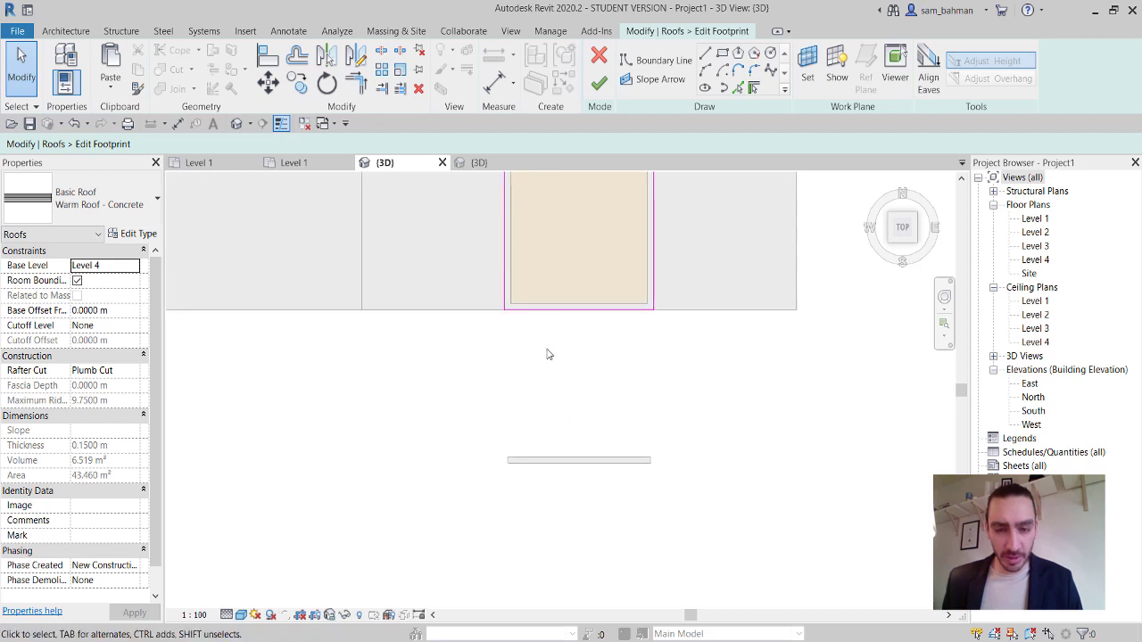
{"action": "left_click", "coordinate": [267, 57]}
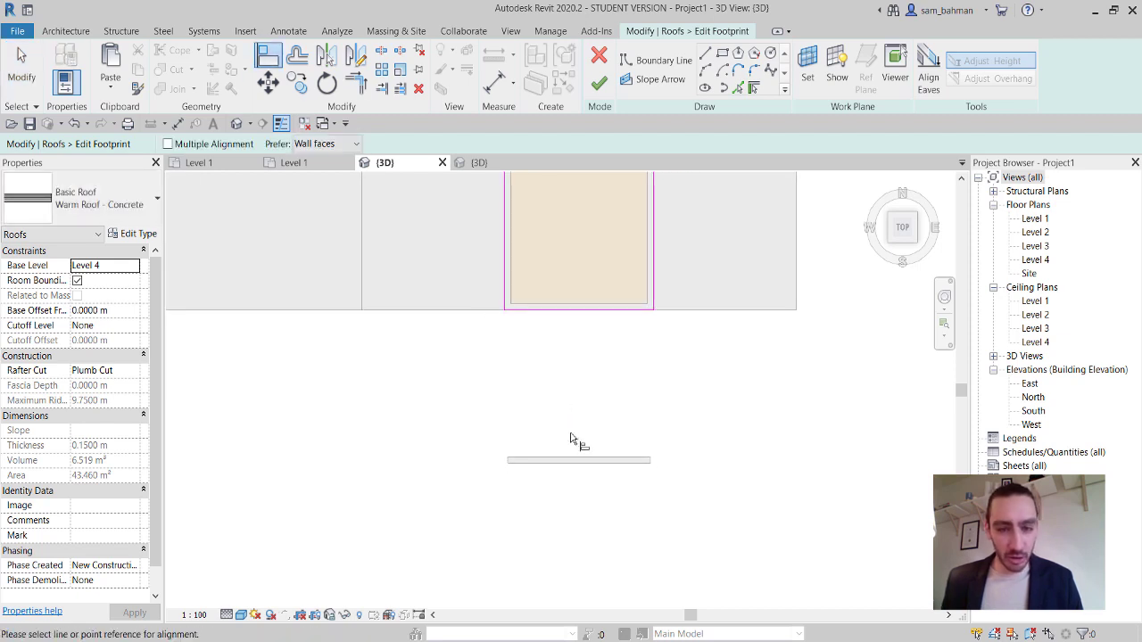
{"action": "left_click", "coordinate": [549, 462]}
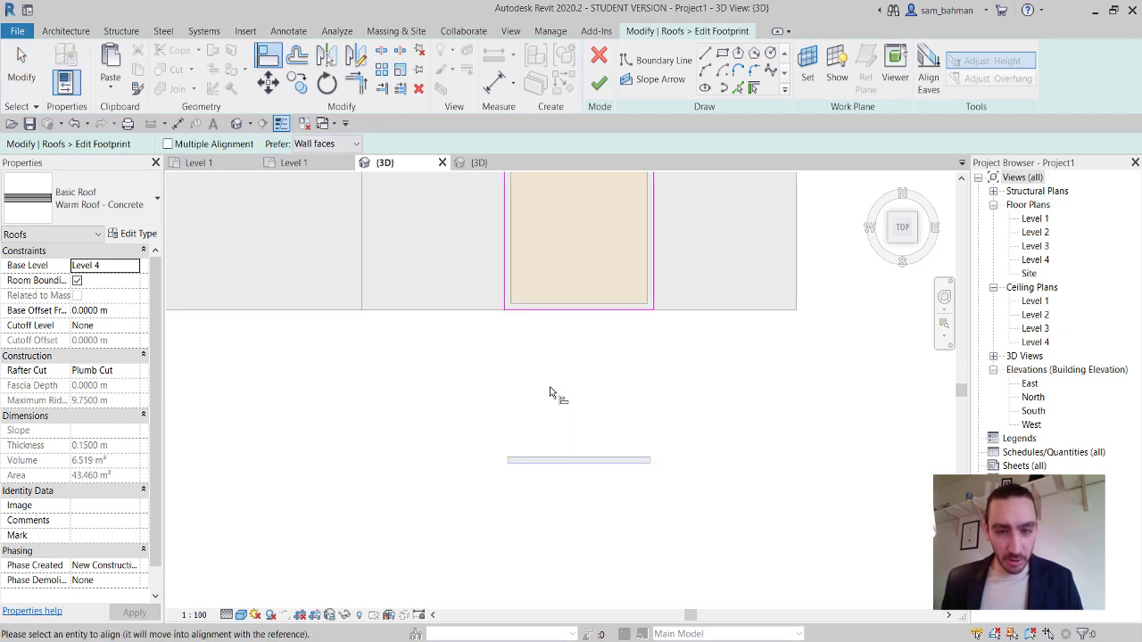
{"action": "left_click", "coordinate": [550, 317]}
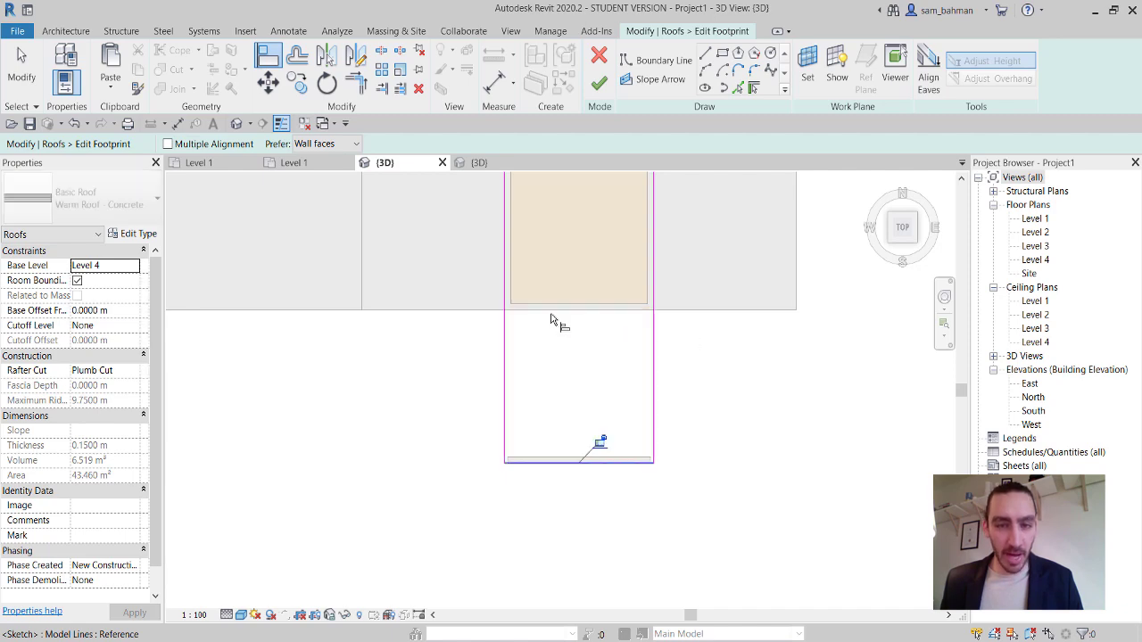
{"action": "left_click", "coordinate": [597, 84]}
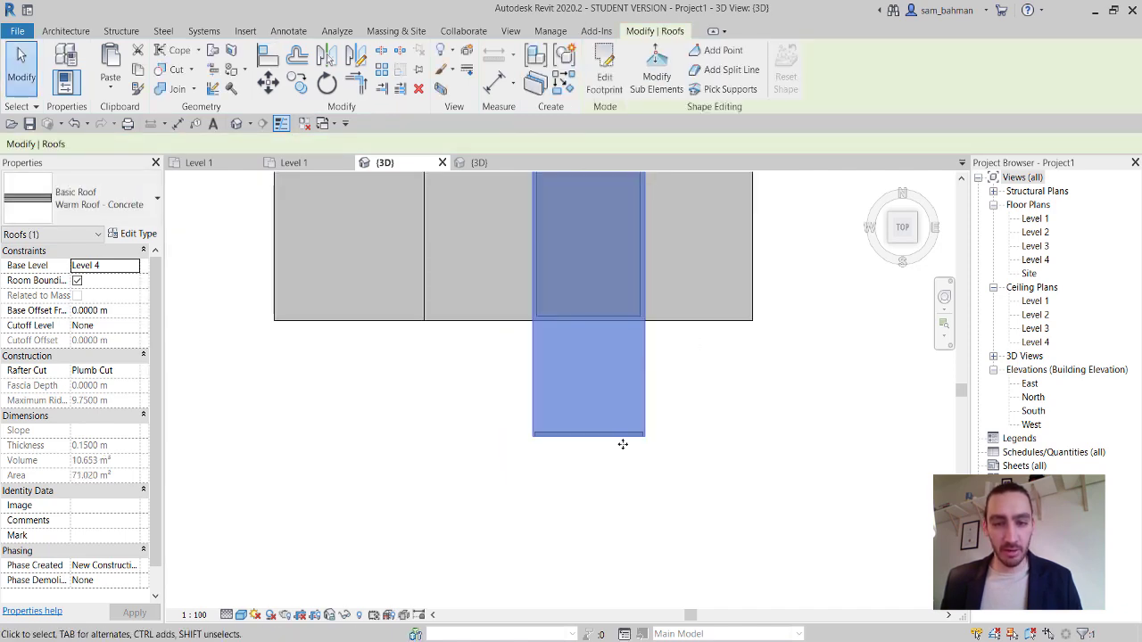
Extend both ends of the projecting front wall to the roof's side edges, using the top storey's side walls as boundaries.
{"action": "middle_click_drag", "start_coordinate": [622, 444], "coordinate": [730, 277], "text": "shift"}
{"action": "left_click", "coordinate": [729, 277]}
{"action": "scroll", "coordinate": [678, 303], "scroll_direction": "up", "scroll_amount": 4}
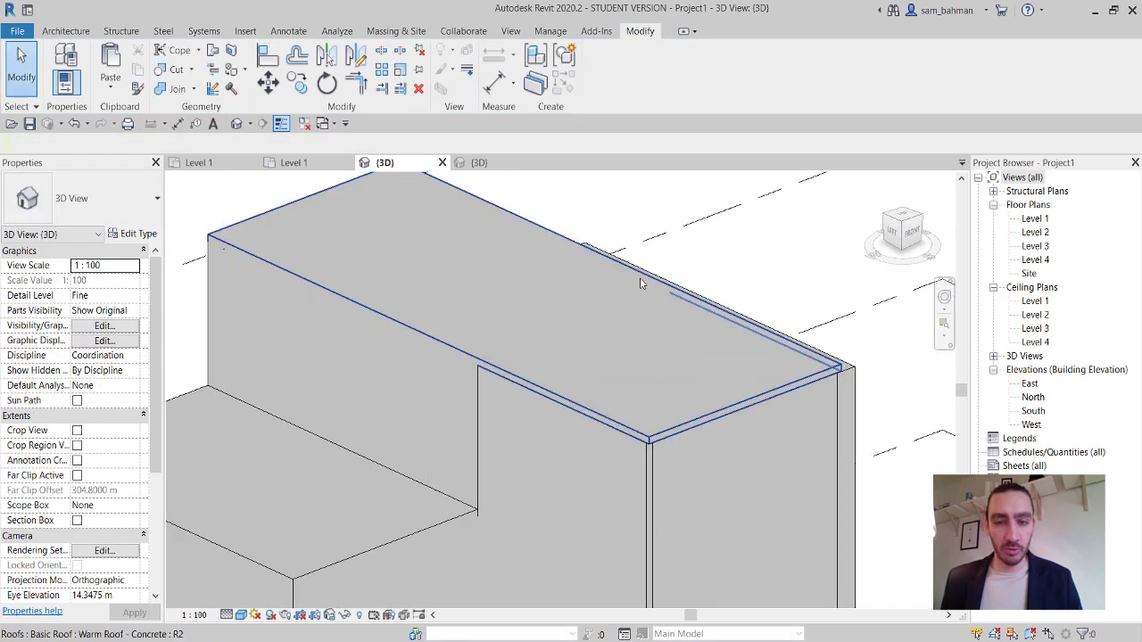
{"action": "middle_click_drag", "start_coordinate": [628, 454], "coordinate": [652, 419], "text": "shift"}
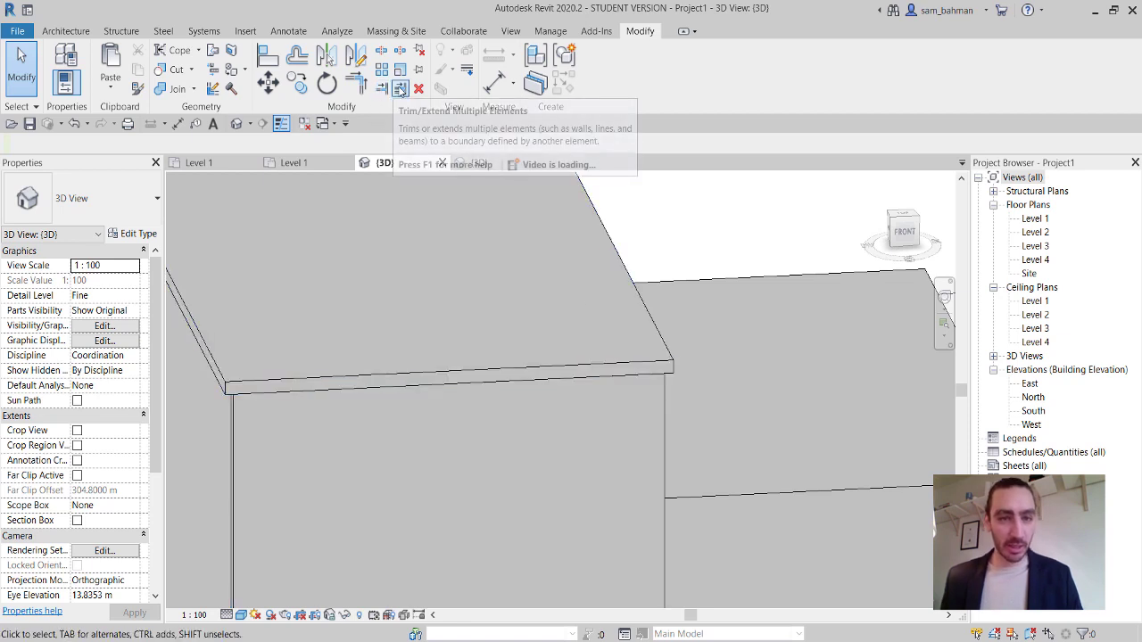
{"action": "left_click", "coordinate": [383, 88]}
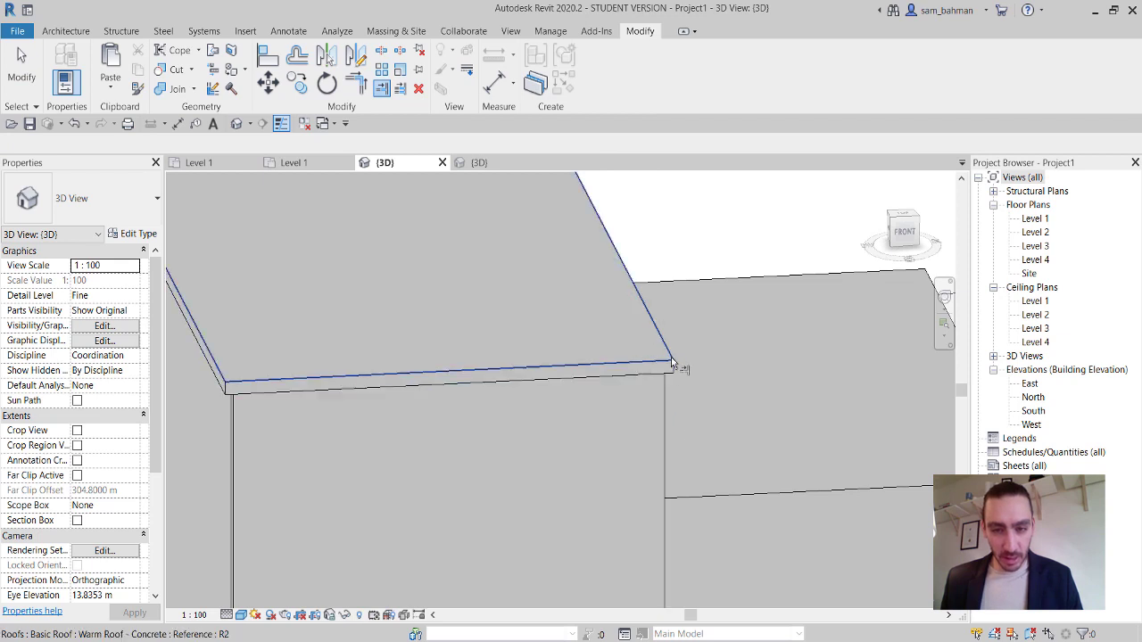
{"action": "key", "text": "Tab"}
{"action": "key", "text": "Tab"}
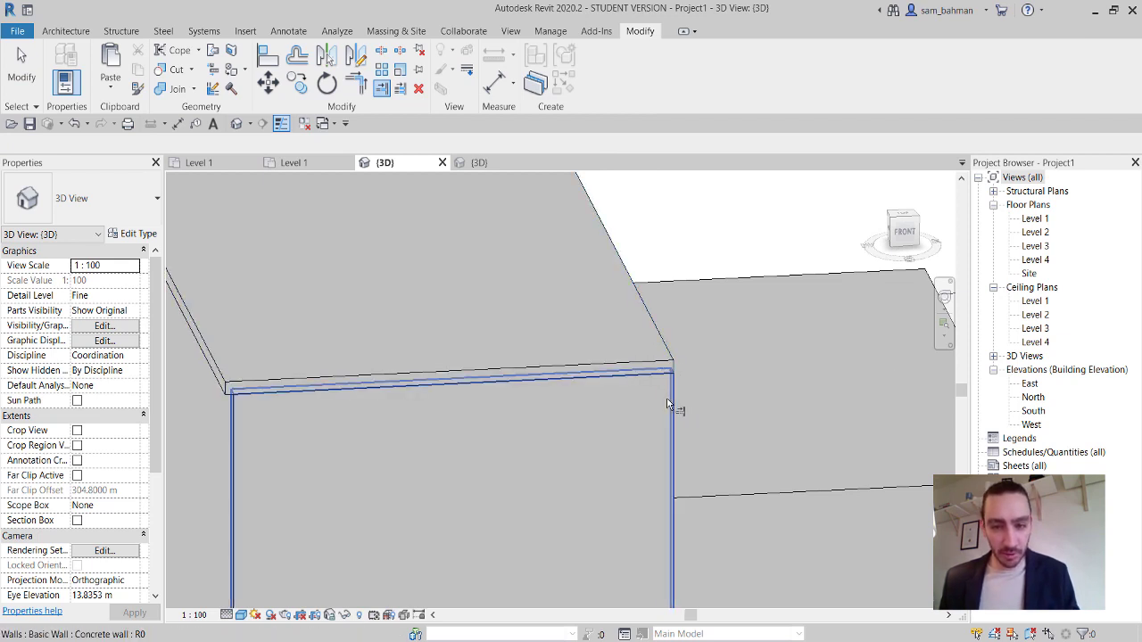
{"action": "left_click", "coordinate": [215, 377]}
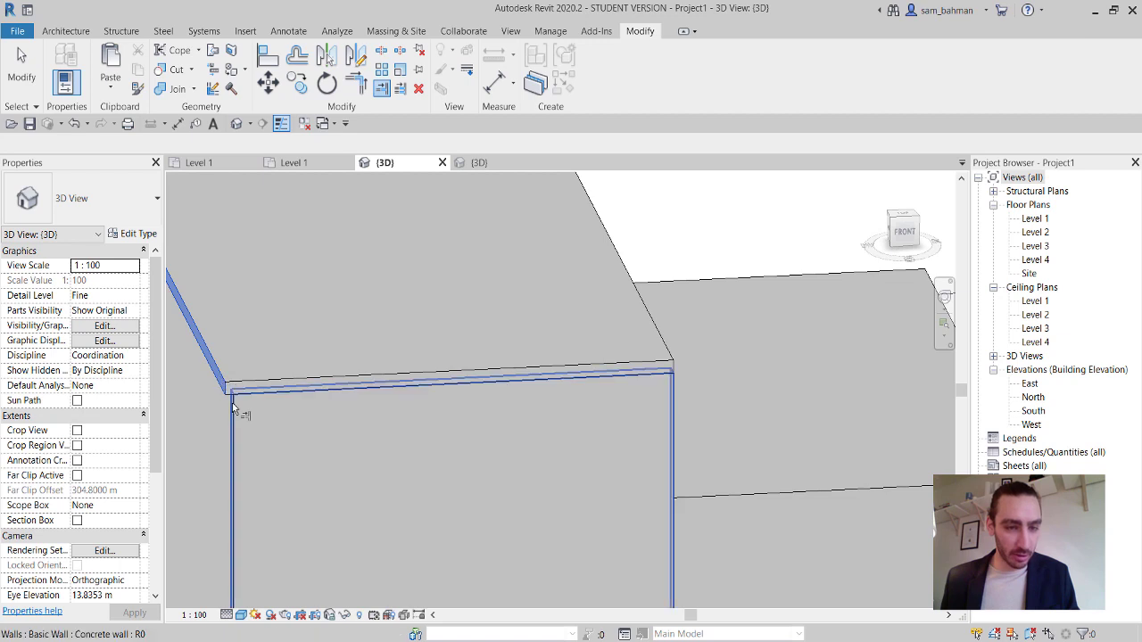
{"action": "left_click", "coordinate": [234, 407]}
{"action": "scroll", "coordinate": [284, 430], "scroll_direction": "down", "scroll_amount": 3}
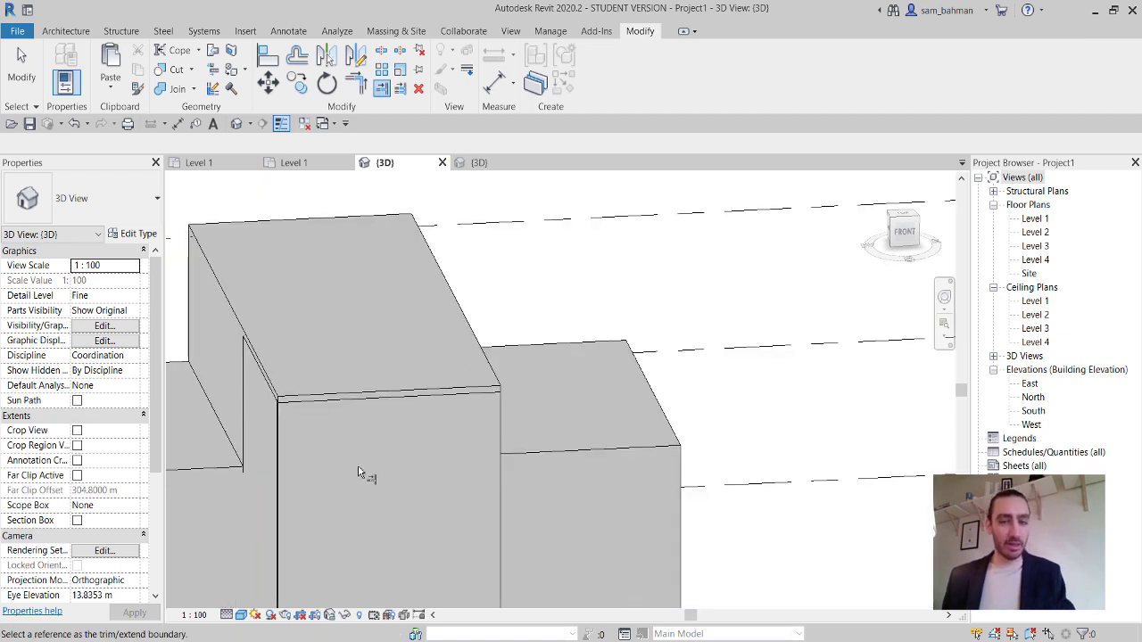
{"action": "key", "text": "Escape"}
Join the extended top roof with the projecting front wall beneath it, and end the Join command.
{"action": "middle_click_drag", "start_coordinate": [364, 498], "coordinate": [569, 485]}
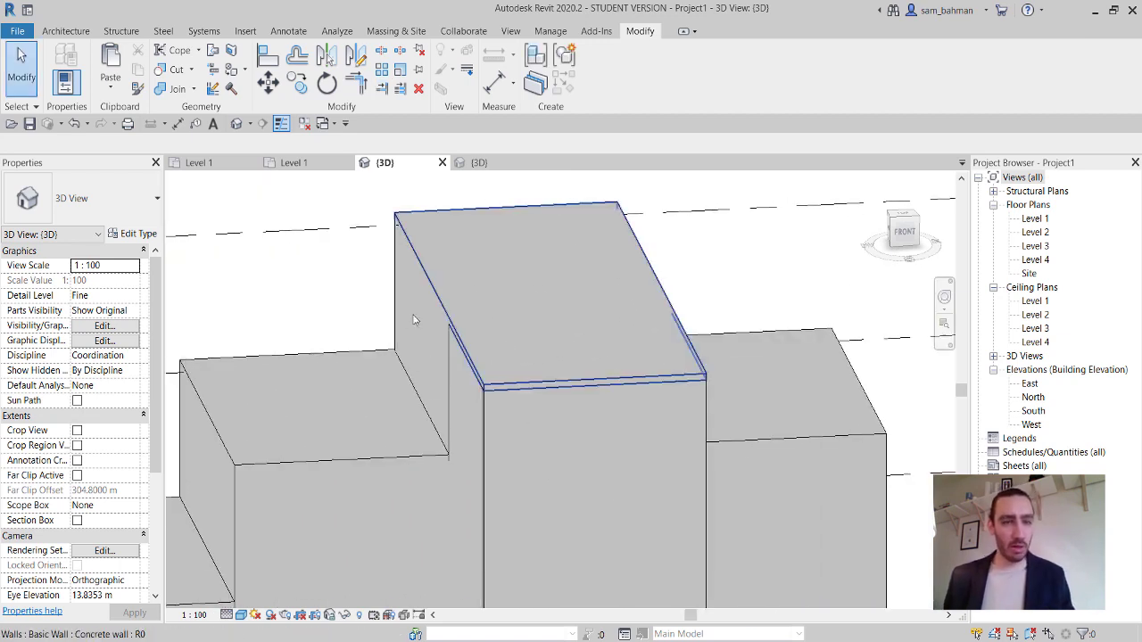
{"action": "left_click", "coordinate": [159, 89]}
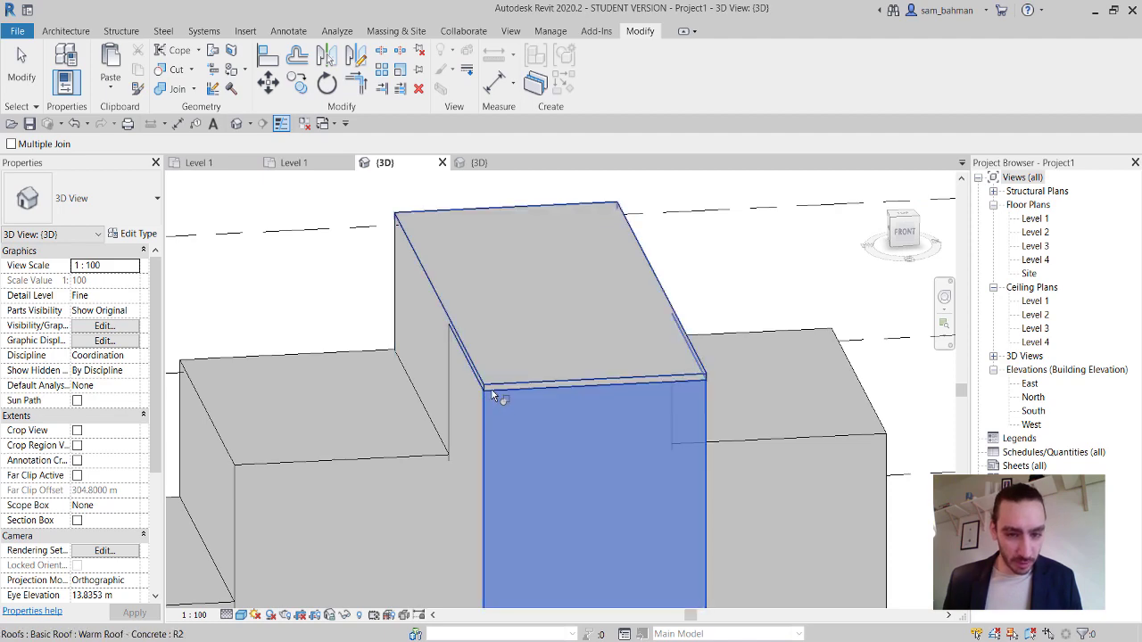
{"action": "scroll", "coordinate": [491, 387], "scroll_direction": "down", "scroll_amount": 4}
{"action": "middle_click_drag", "start_coordinate": [492, 387], "coordinate": [684, 464], "text": "shift"}
{"action": "middle_click_drag", "start_coordinate": [578, 508], "coordinate": [588, 476]}
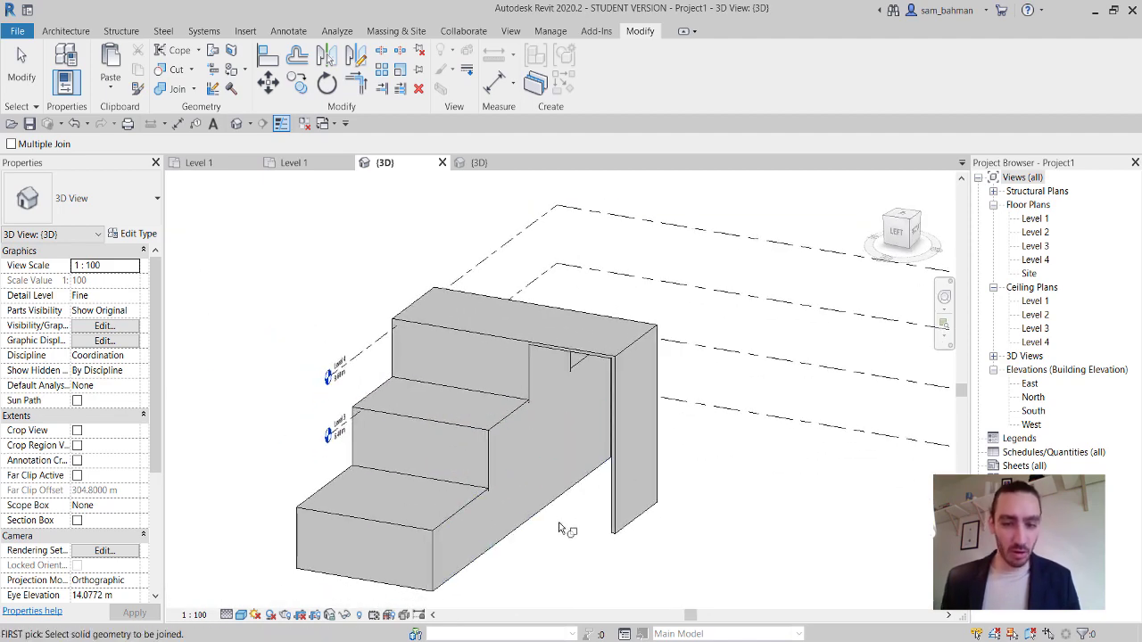
{"action": "mouse_move", "coordinate": [563, 538]}
{"action": "middle_mouse_down"}
{"action": "mouse_move", "coordinate": [577, 507]}
{"action": "mouse_move", "coordinate": [547, 536]}
{"action": "middle_mouse_up"}
{"action": "key", "text": "Escape"}
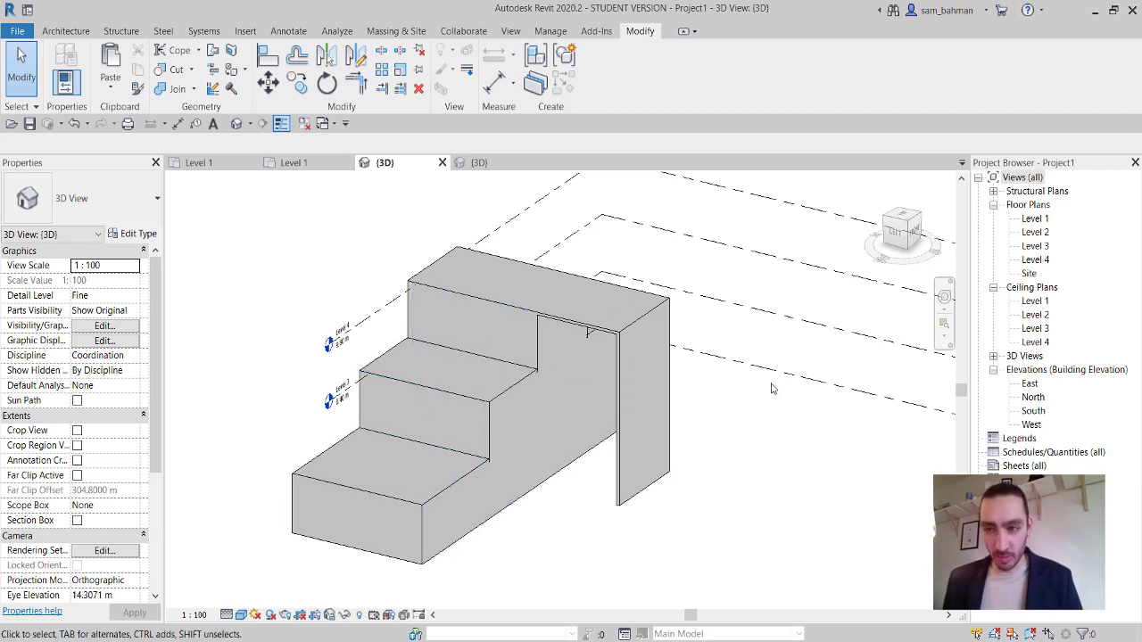
Open the West elevation from its marker in the Level 1 plan and switch it to a shaded visual style.
{"action": "double_click", "coordinate": [1034, 218]}
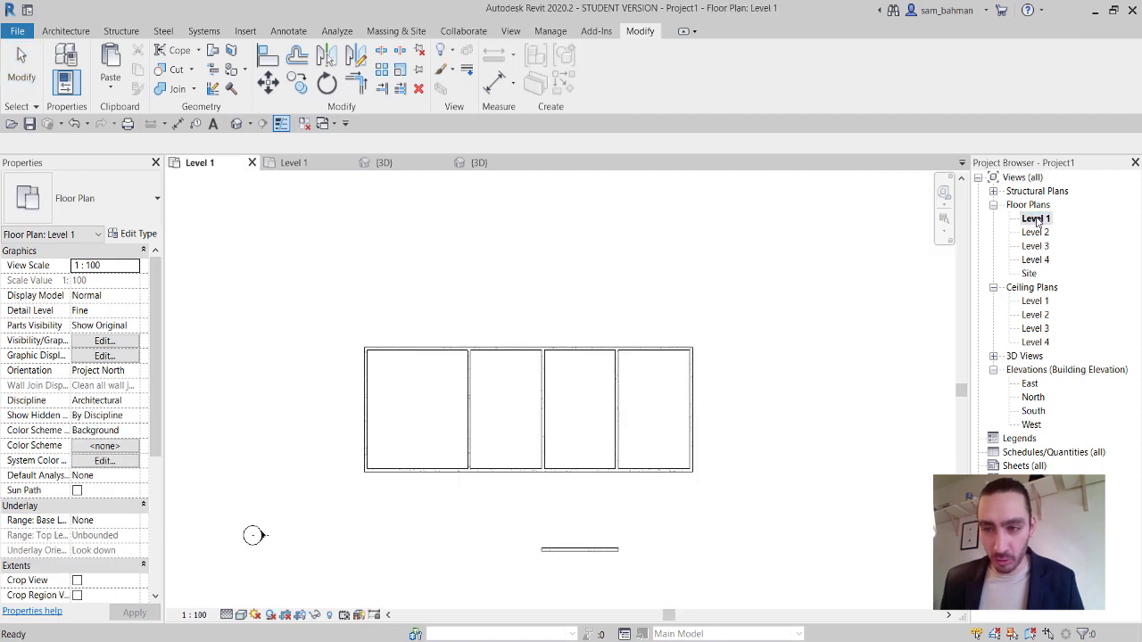
{"action": "scroll", "coordinate": [500, 484], "scroll_direction": "down", "scroll_amount": 3}
{"action": "scroll", "coordinate": [499, 485], "scroll_direction": "up", "scroll_amount": 2}
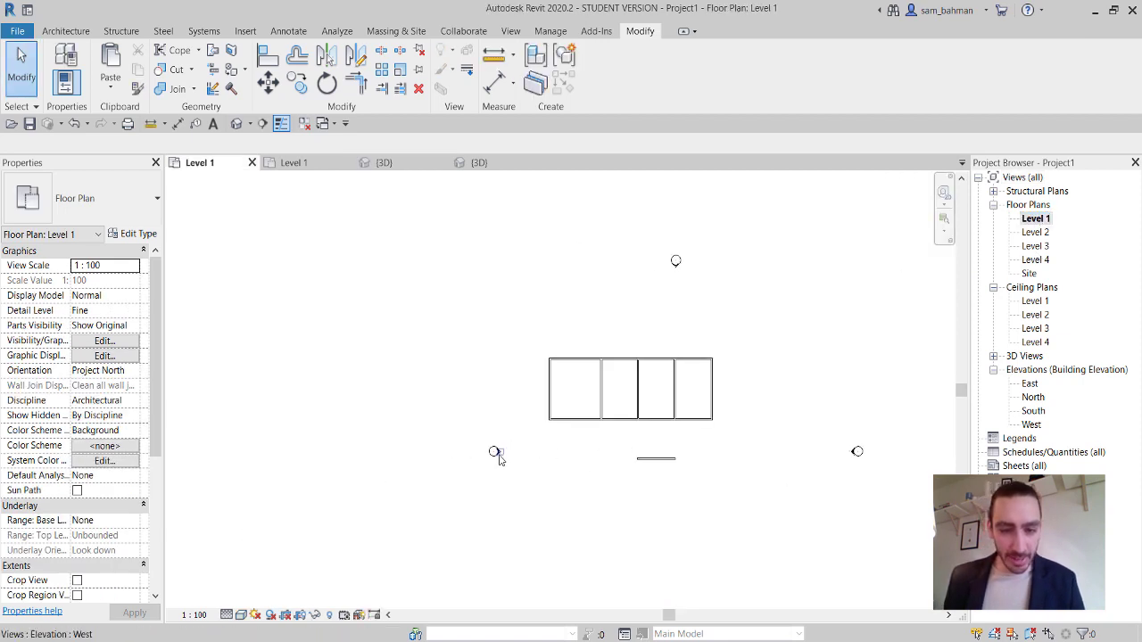
{"action": "scroll", "coordinate": [495, 451], "scroll_direction": "up", "scroll_amount": 3}
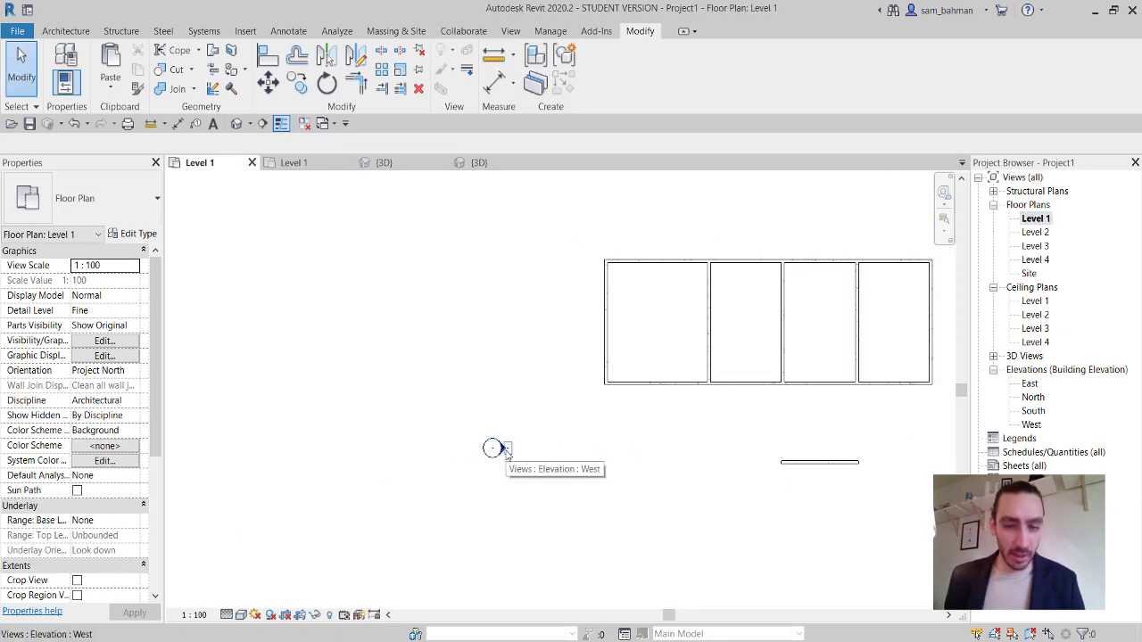
{"action": "double_click", "coordinate": [503, 449]}
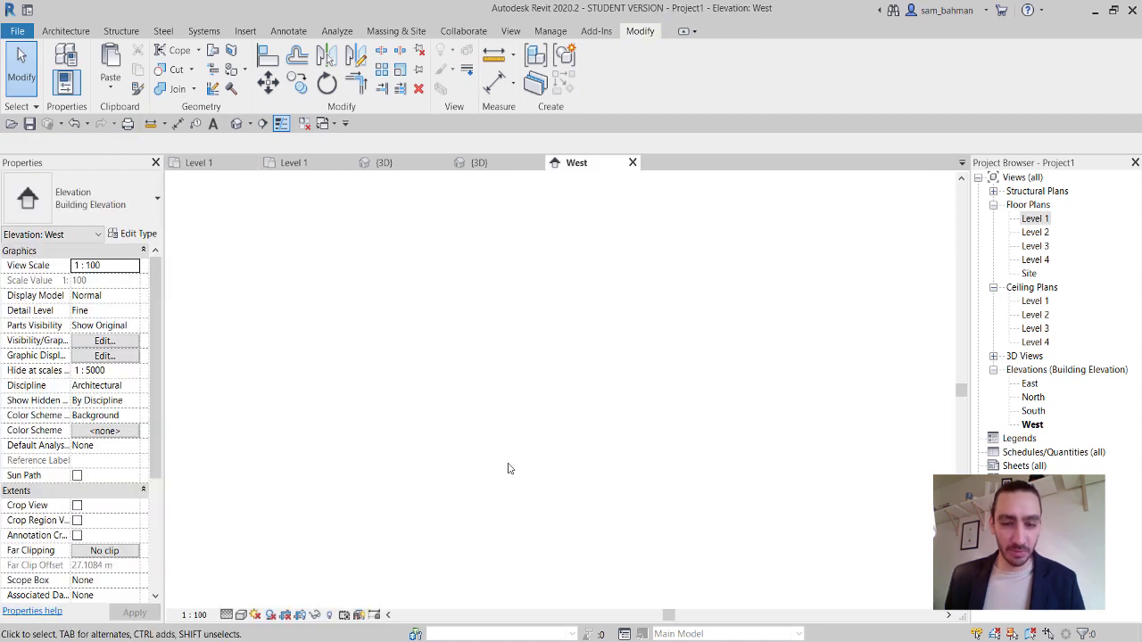
{"action": "left_click", "coordinate": [241, 615]}
{"action": "left_click", "coordinate": [276, 571]}
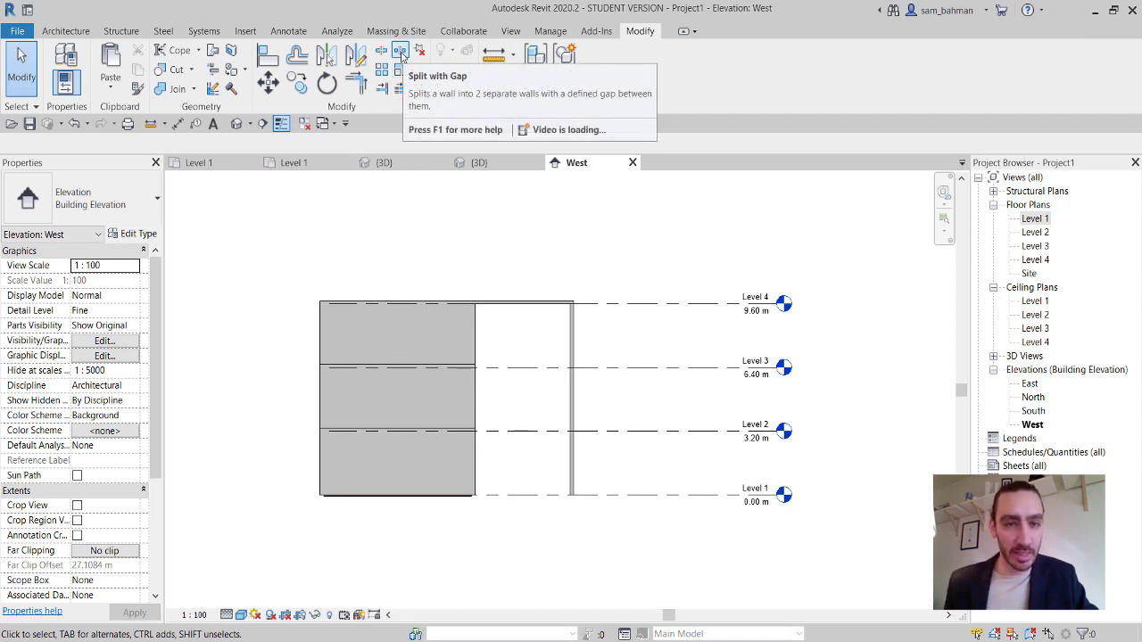
Split the side walls of all three storeys with a 0.0254 m gap about 0.59 m from their back ends.
{"action": "left_click", "coordinate": [401, 55]}
{"action": "scroll", "coordinate": [340, 434], "scroll_direction": "up", "scroll_amount": 3}
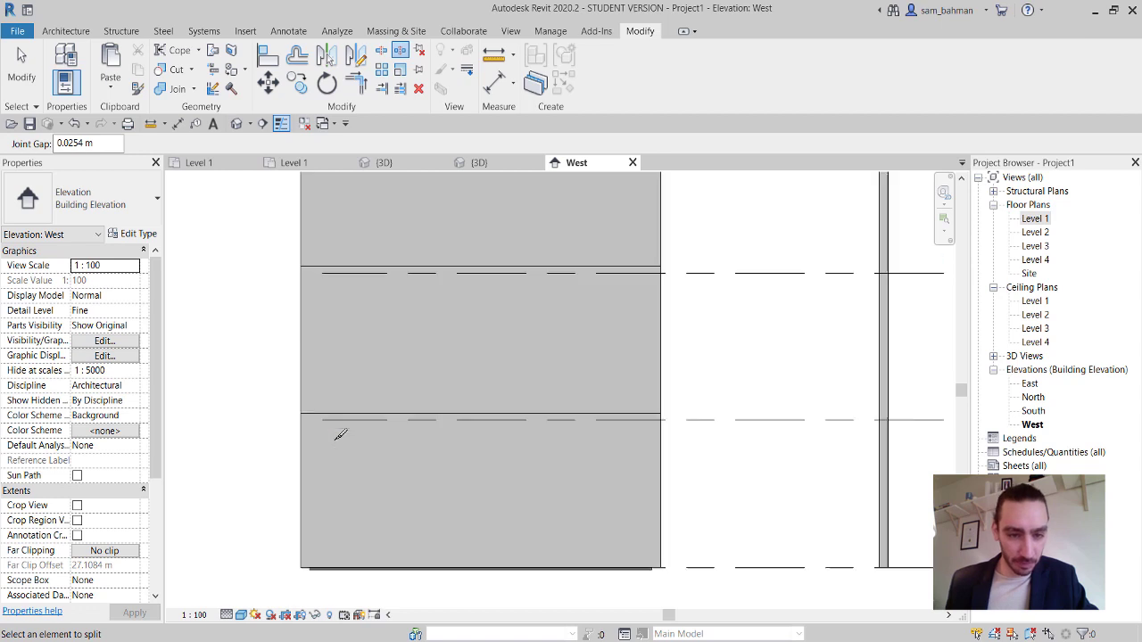
{"action": "scroll", "coordinate": [340, 435], "scroll_direction": "up", "scroll_amount": 1}
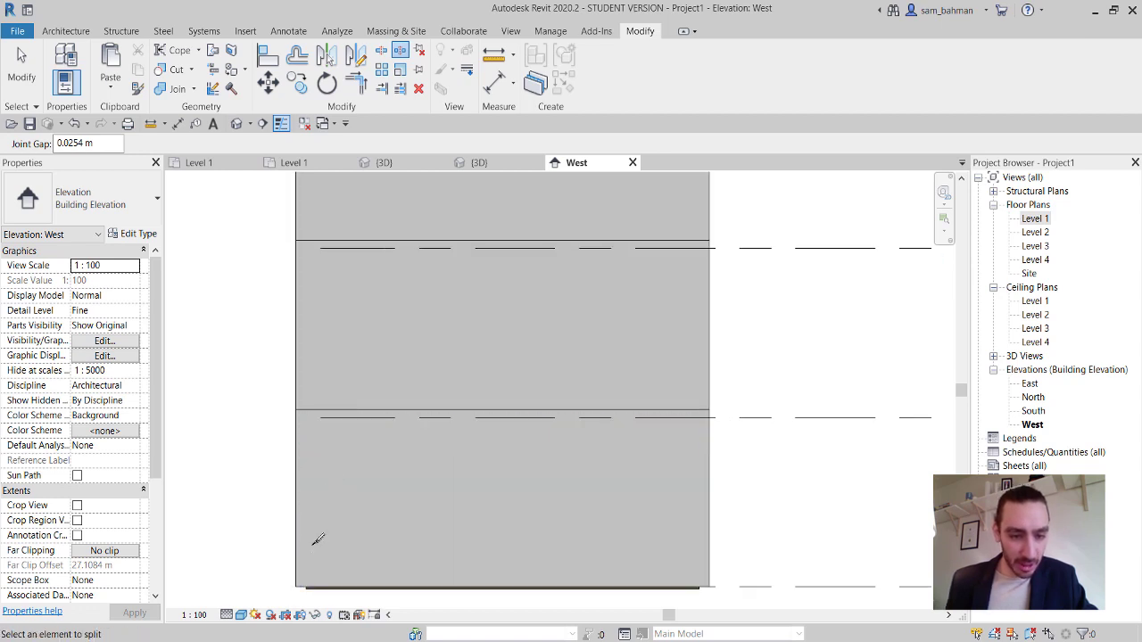
{"action": "left_click", "coordinate": [336, 413]}
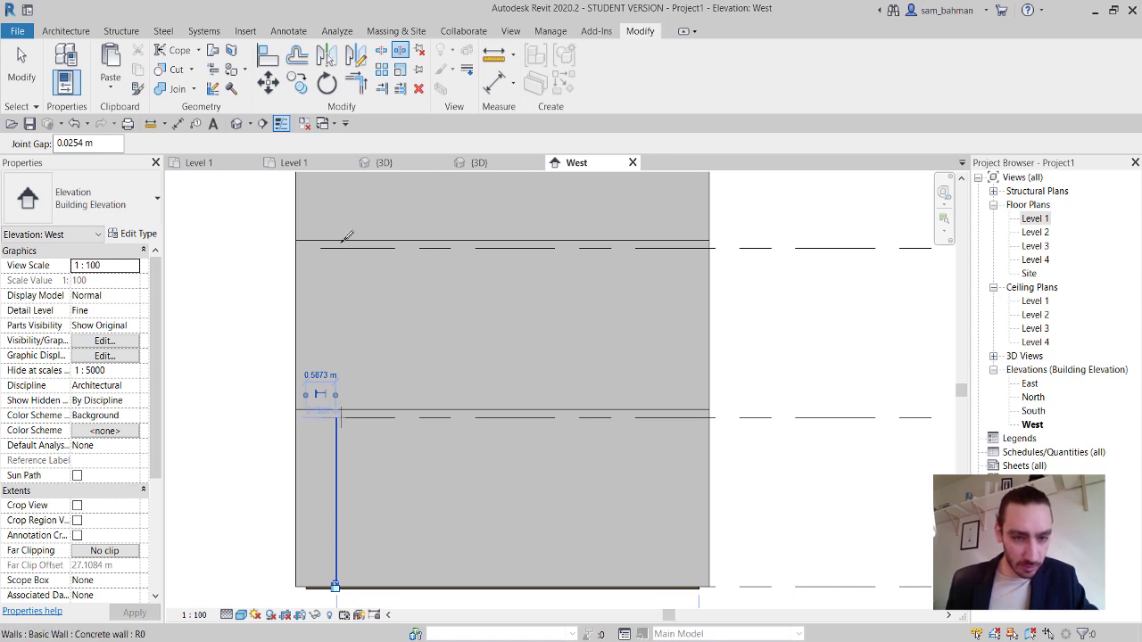
{"action": "middle_click_drag", "start_coordinate": [342, 239], "coordinate": [328, 202]}
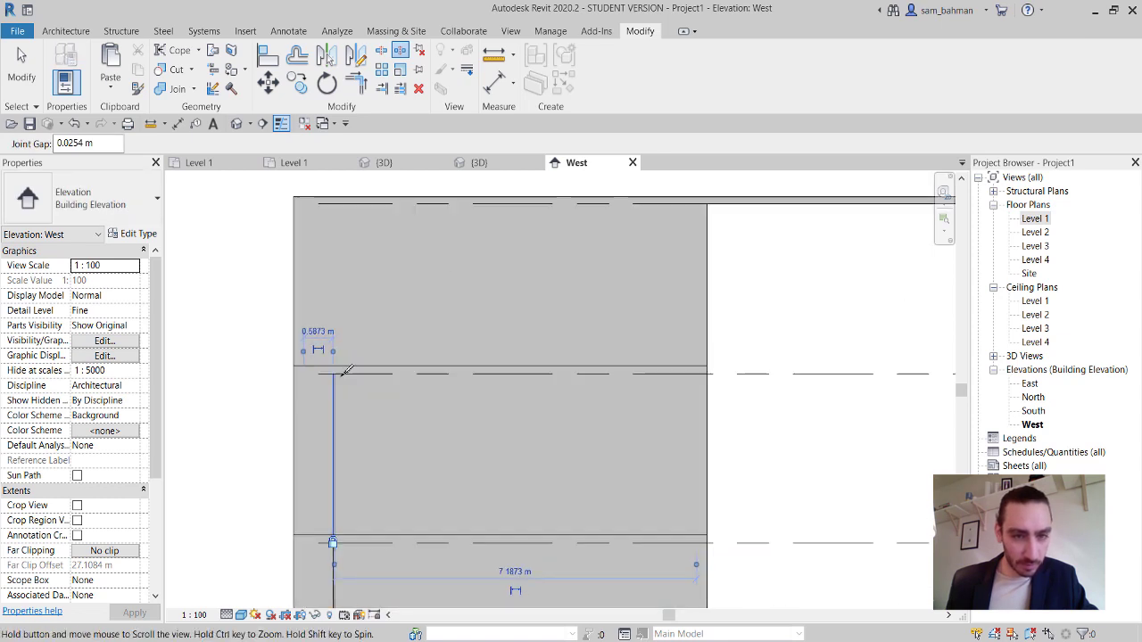
{"action": "left_click", "coordinate": [335, 201]}
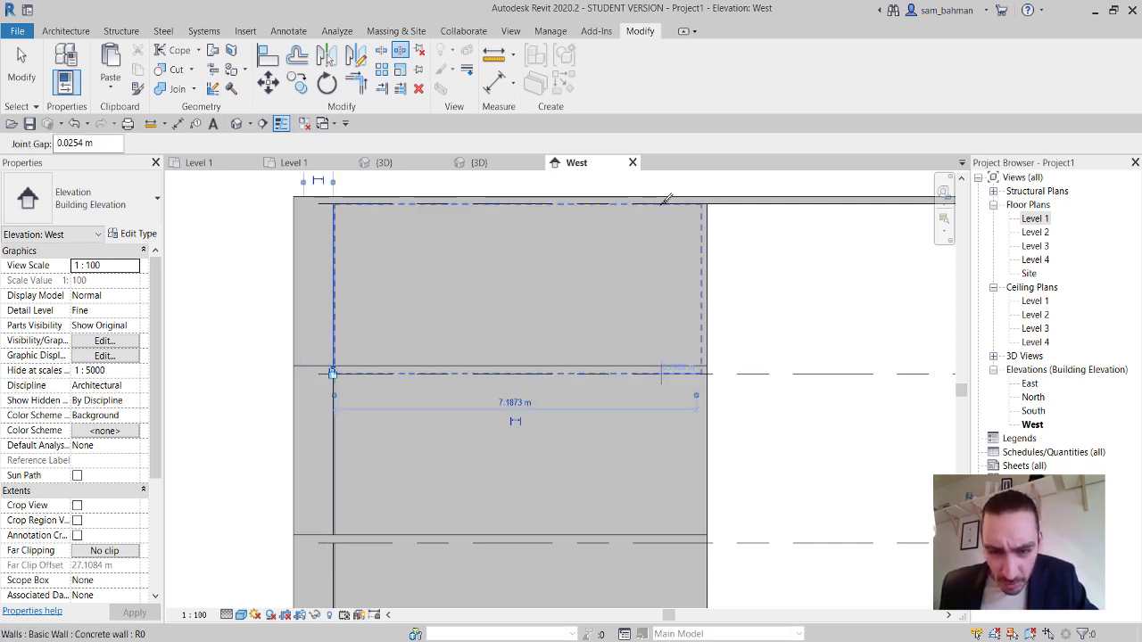
Split the side walls of all three storeys with a 0.0254 m gap about 0.79 m from their front ends, and end the command.
{"action": "left_click", "coordinate": [655, 200]}
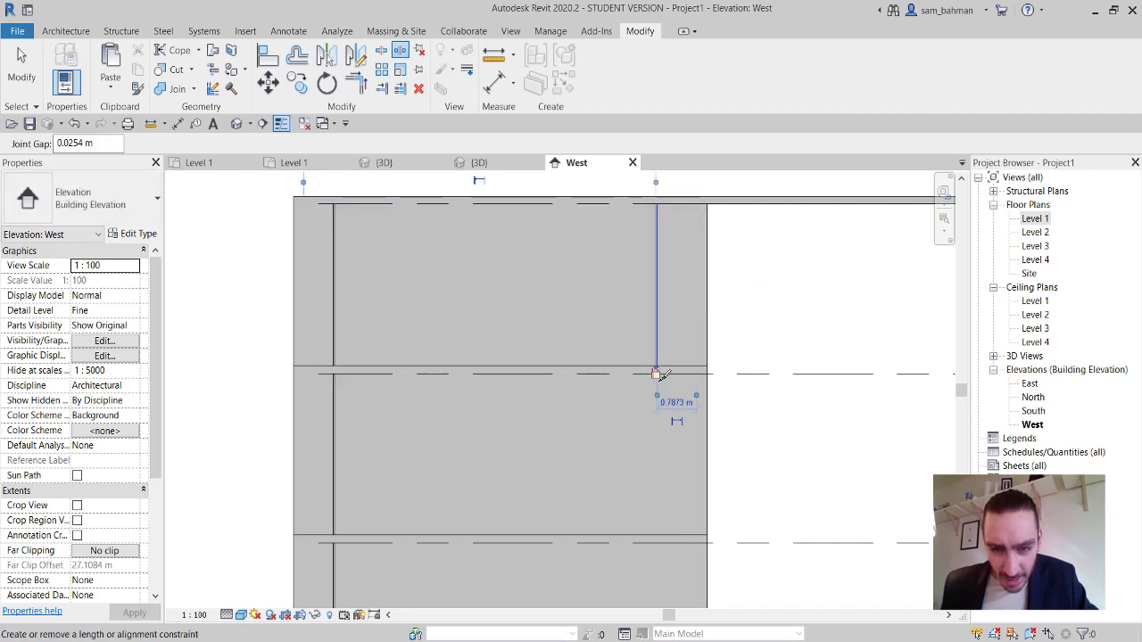
{"action": "middle_click_drag", "start_coordinate": [649, 481], "coordinate": [588, 290]}
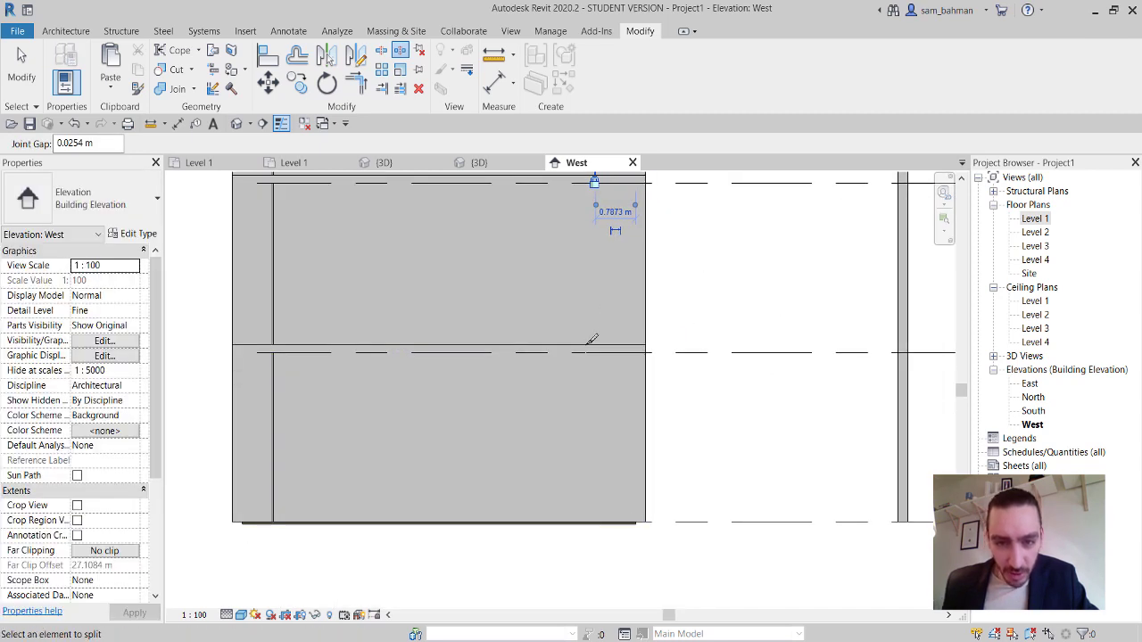
{"action": "scroll", "coordinate": [586, 343], "scroll_direction": "down", "scroll_amount": 1}
{"action": "scroll", "coordinate": [595, 234], "scroll_direction": "up", "scroll_amount": 2}
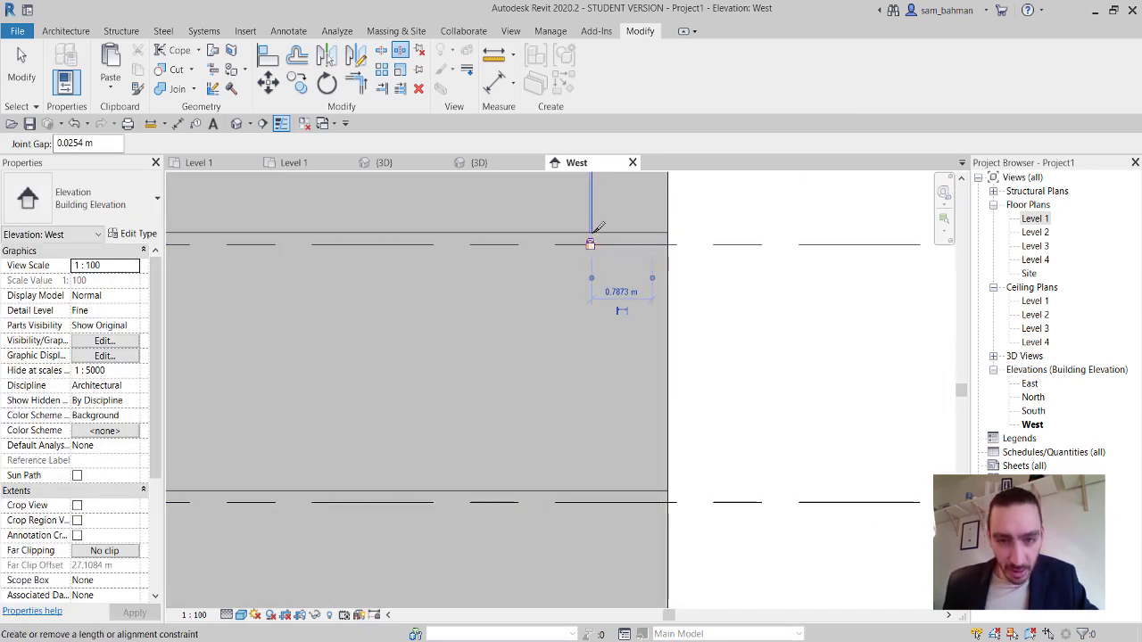
{"action": "left_click", "coordinate": [591, 248]}
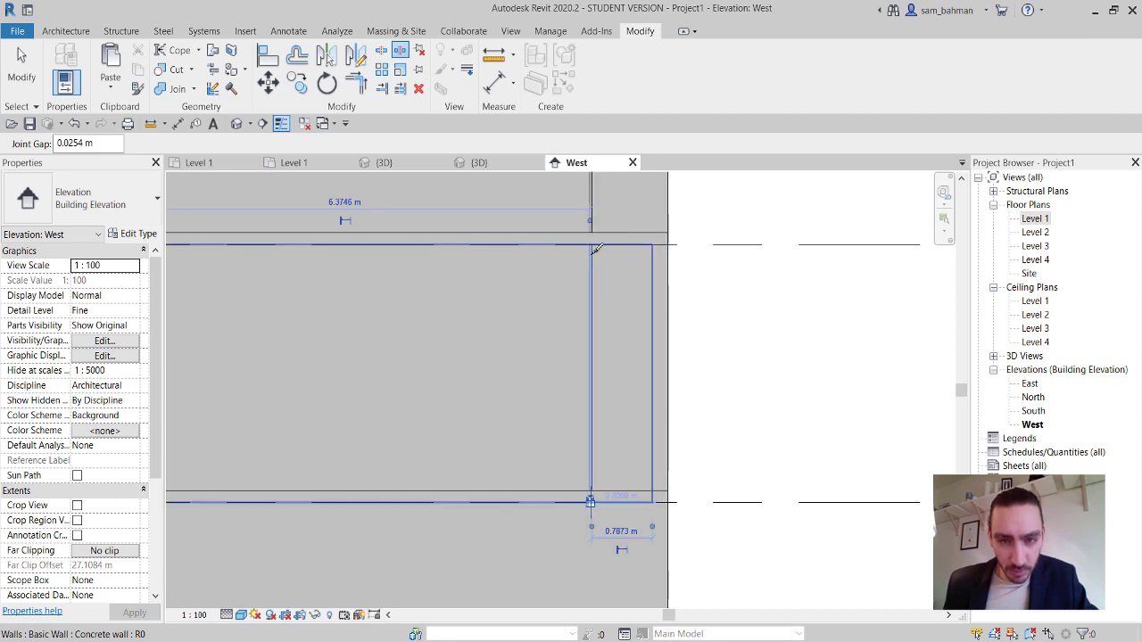
{"action": "middle_click_drag", "start_coordinate": [562, 418], "coordinate": [548, 304]}
{"action": "scroll", "coordinate": [588, 395], "scroll_direction": "down", "scroll_amount": 2}
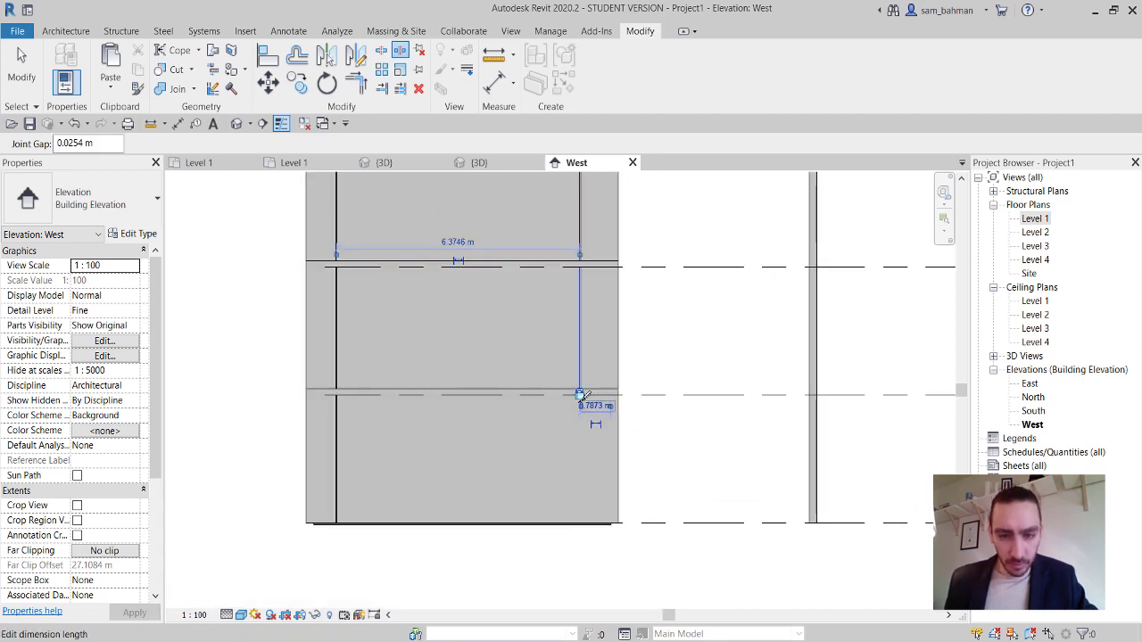
{"action": "left_click", "coordinate": [581, 399]}
{"action": "scroll", "coordinate": [561, 364], "scroll_direction": "down", "scroll_amount": 2}
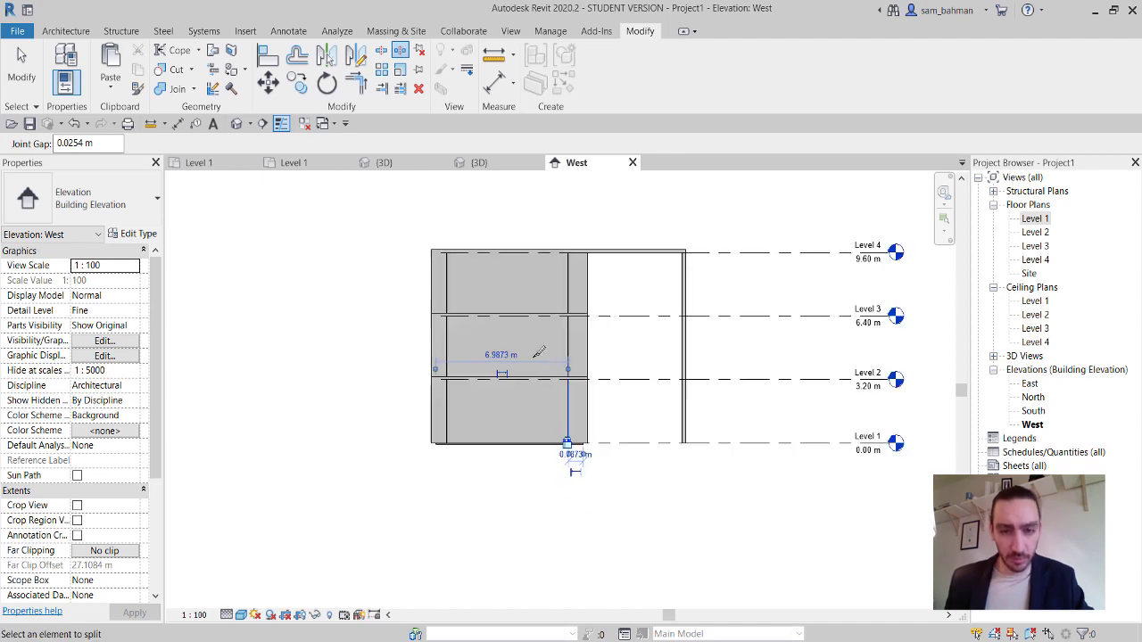
{"action": "middle_click_drag", "start_coordinate": [535, 357], "coordinate": [555, 436]}
{"action": "key", "text": "Escape"}
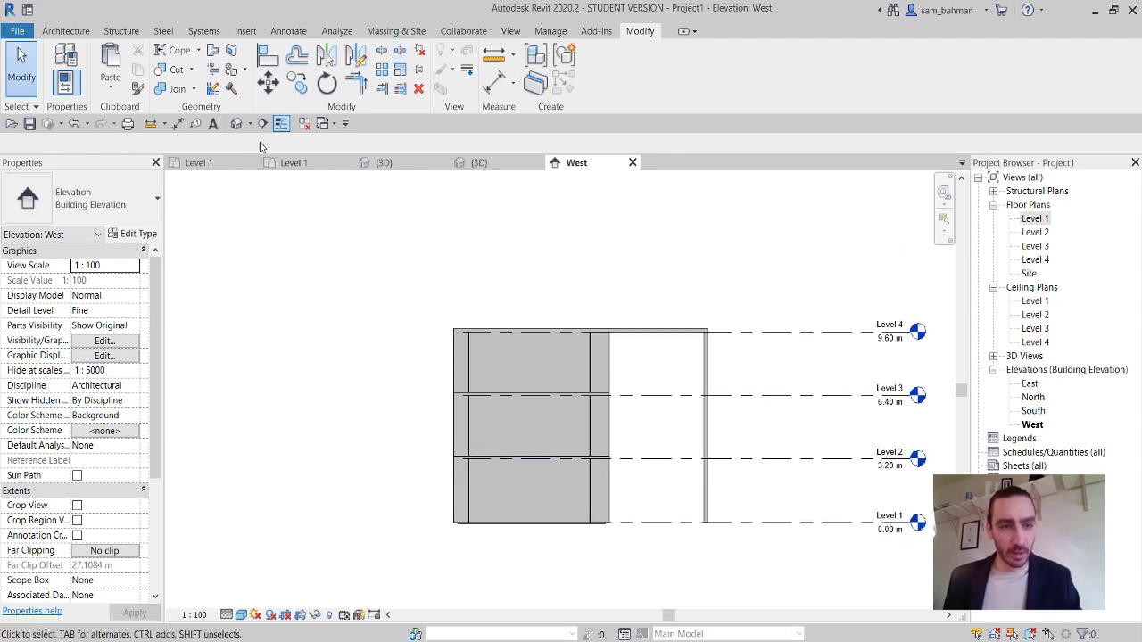
In the 3D view, change the middle side-wall segments of all three storeys to the Storefront curtain wall type.
{"action": "left_click", "coordinate": [237, 124]}
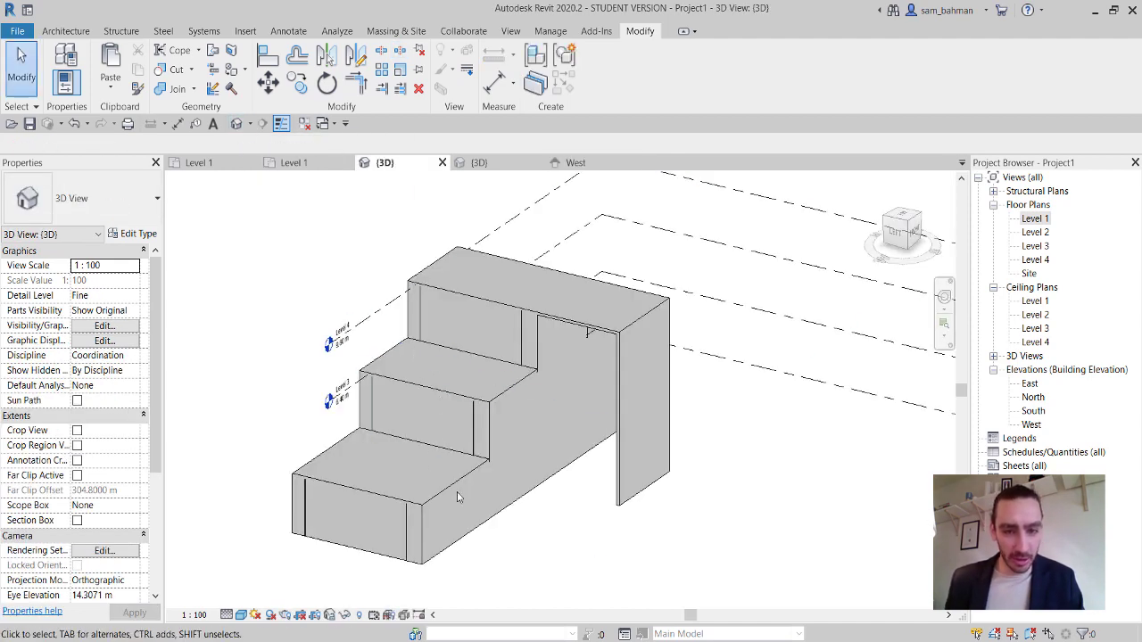
{"action": "left_click", "coordinate": [496, 362]}
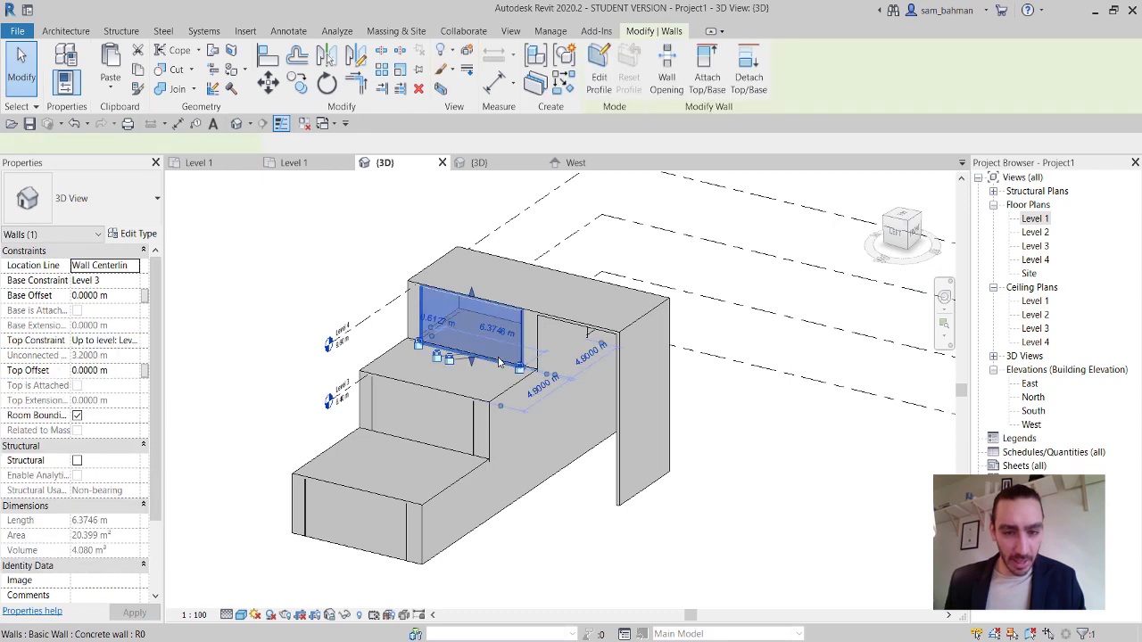
{"action": "left_click", "coordinate": [468, 428], "text": "ctrl"}
{"action": "left_click", "coordinate": [407, 524], "text": "ctrl"}
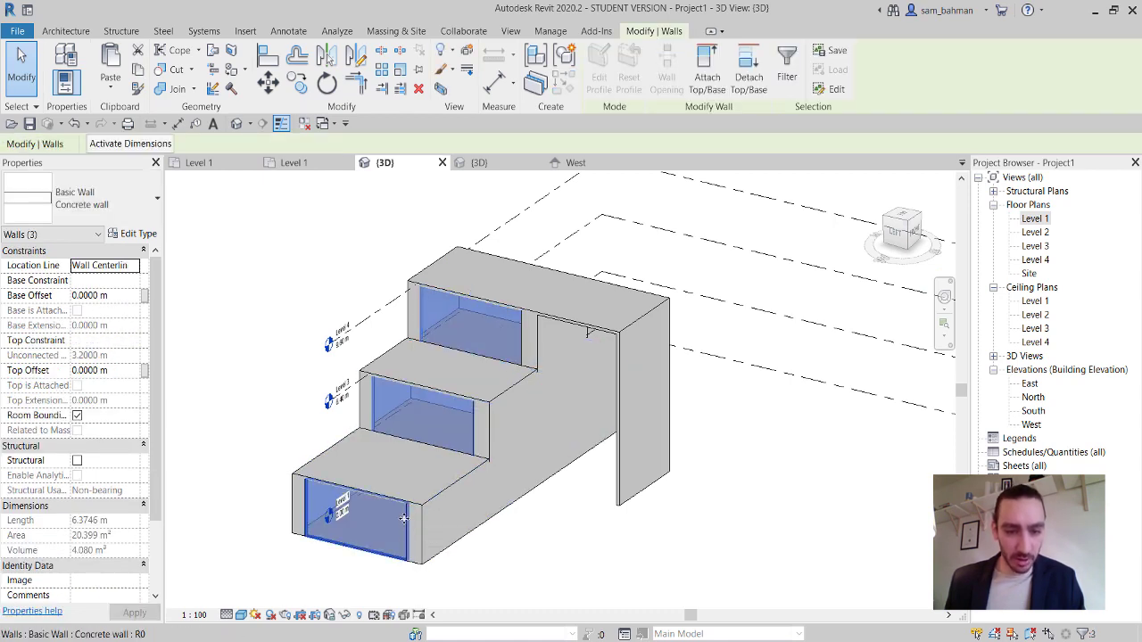
{"action": "left_click", "coordinate": [136, 207]}
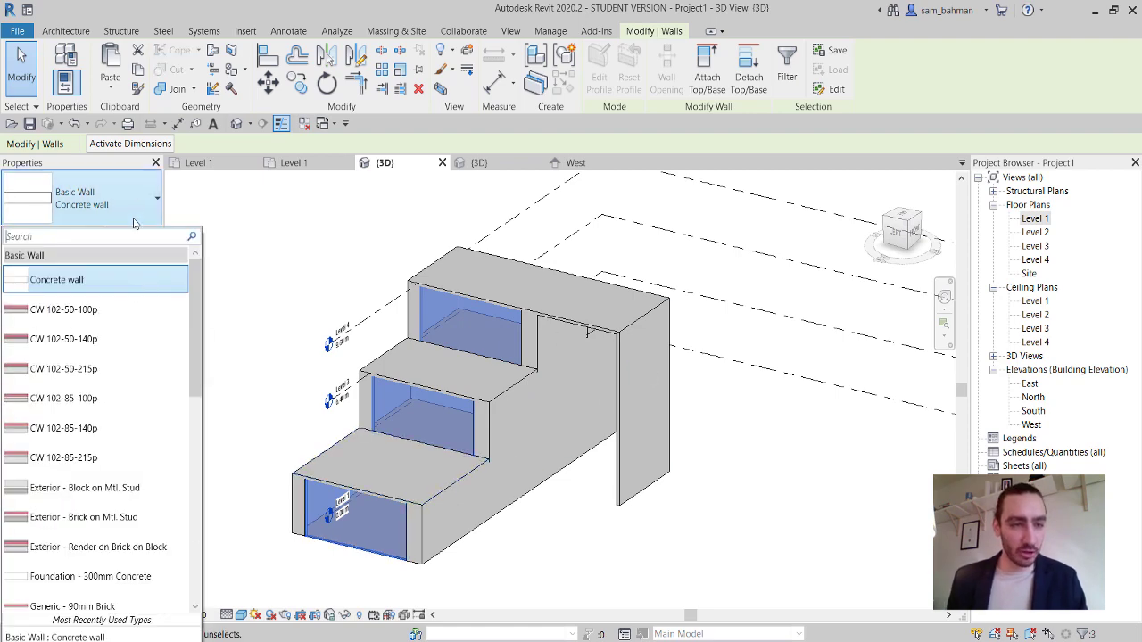
{"action": "left_click_drag", "start_coordinate": [192, 335], "coordinate": [174, 549]}
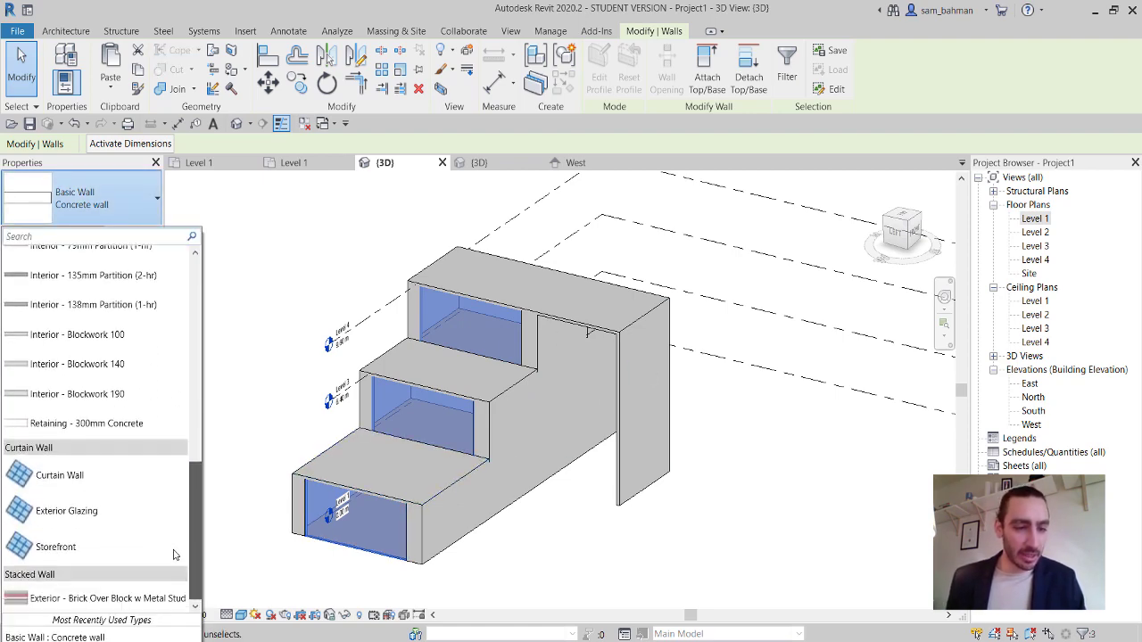
{"action": "left_click", "coordinate": [59, 548]}
{"action": "left_click", "coordinate": [527, 567]}
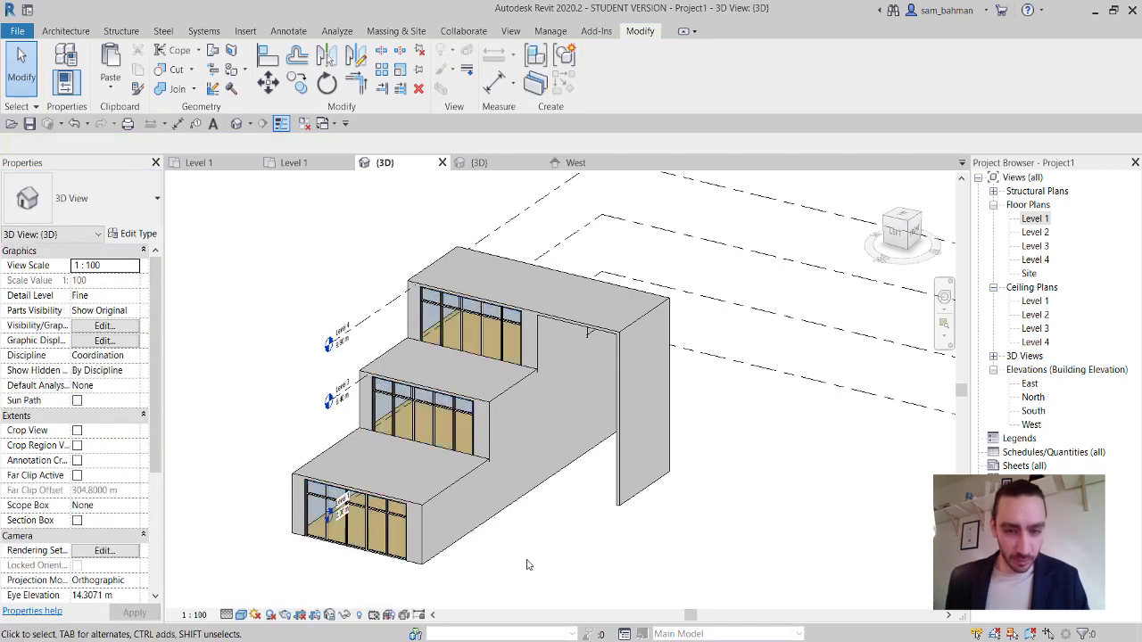
{"action": "middle_click_drag", "start_coordinate": [527, 568], "coordinate": [482, 546], "text": "shift"}
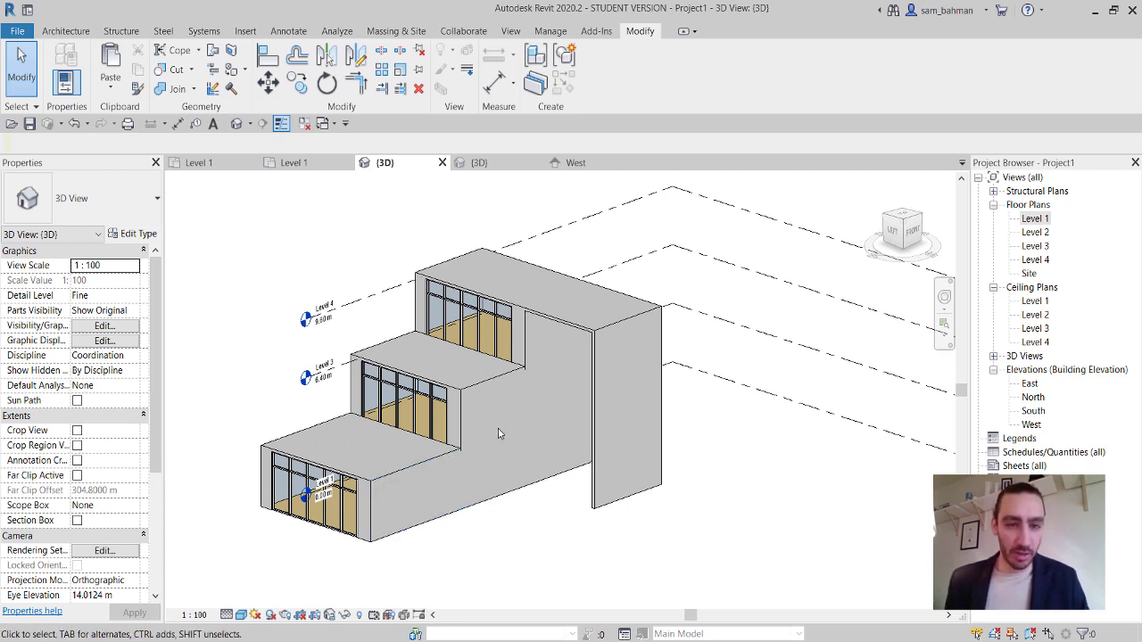
Consult the reference model's Level 1 plan, return to the Level 1 plan of Project1 and close the inactive views.
{"action": "left_click", "coordinate": [299, 163]}
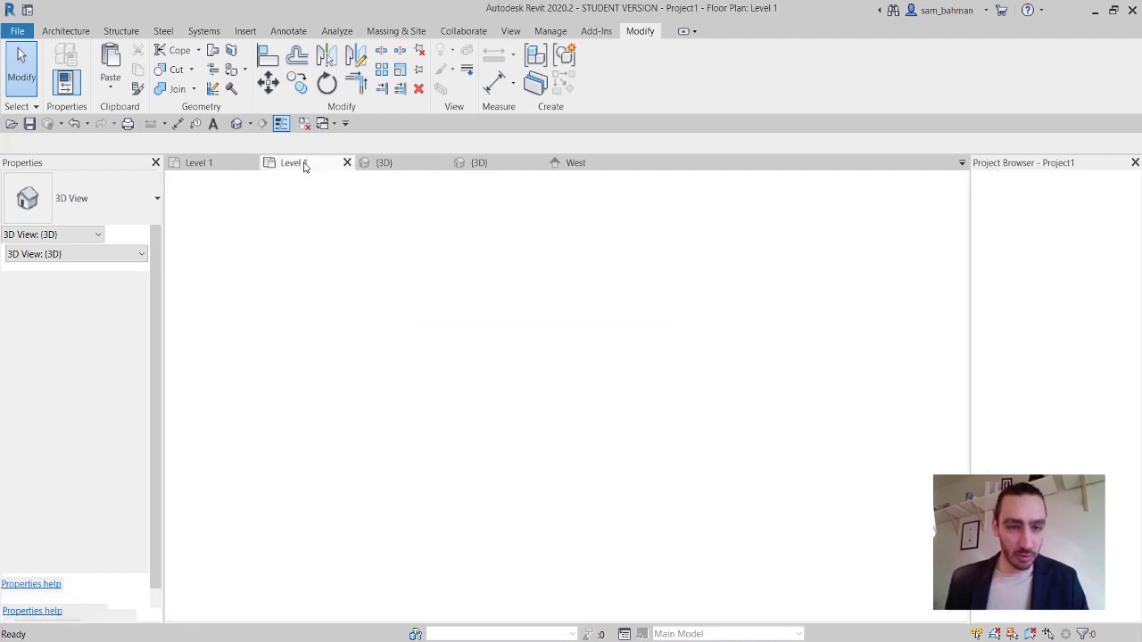
{"action": "scroll", "coordinate": [378, 293], "scroll_direction": "down", "scroll_amount": 2}
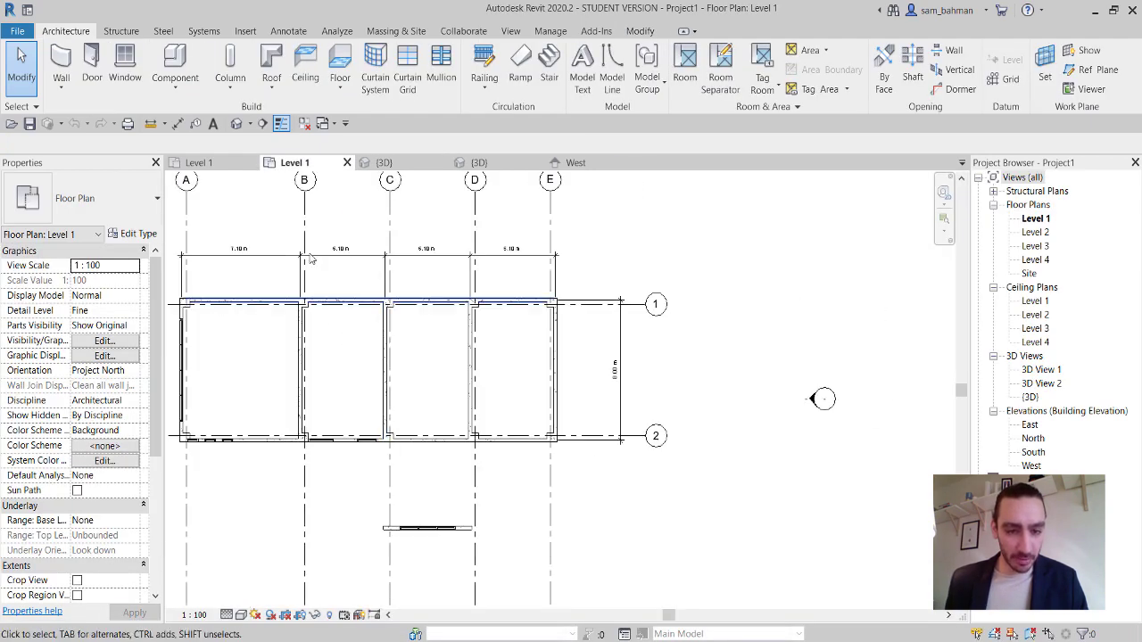
{"action": "left_click", "coordinate": [245, 165]}
{"action": "left_click", "coordinate": [304, 124]}
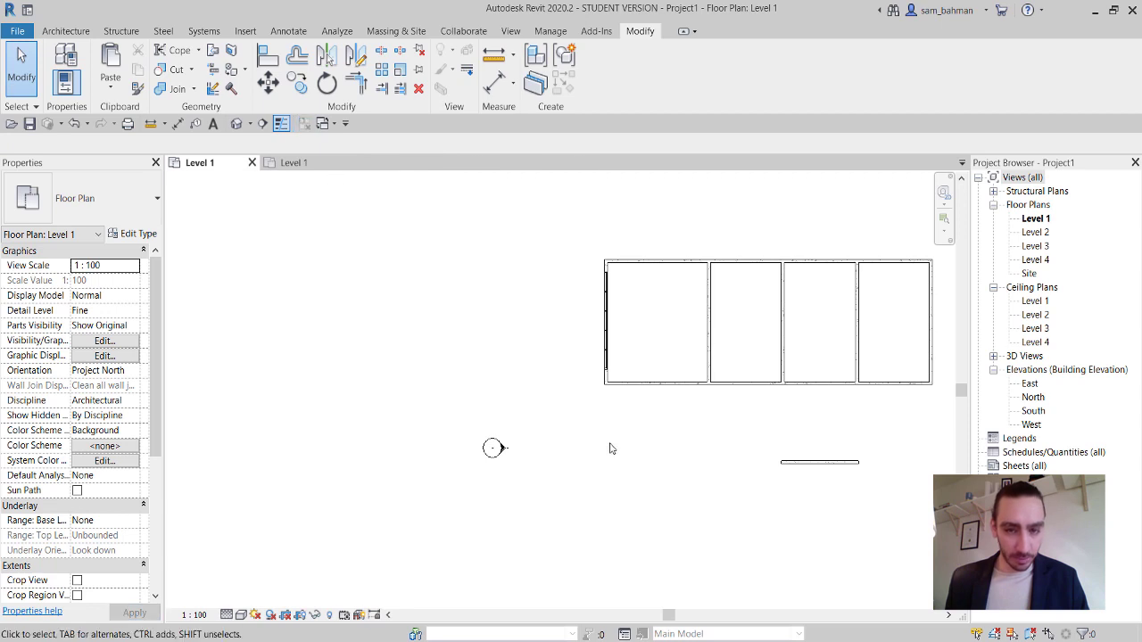
Open the South elevation from its marker in the Level 1 plan and set its detail level to Fine.
{"action": "middle_click_drag", "start_coordinate": [619, 438], "coordinate": [520, 339]}
{"action": "scroll", "coordinate": [660, 520], "scroll_direction": "down", "scroll_amount": 2}
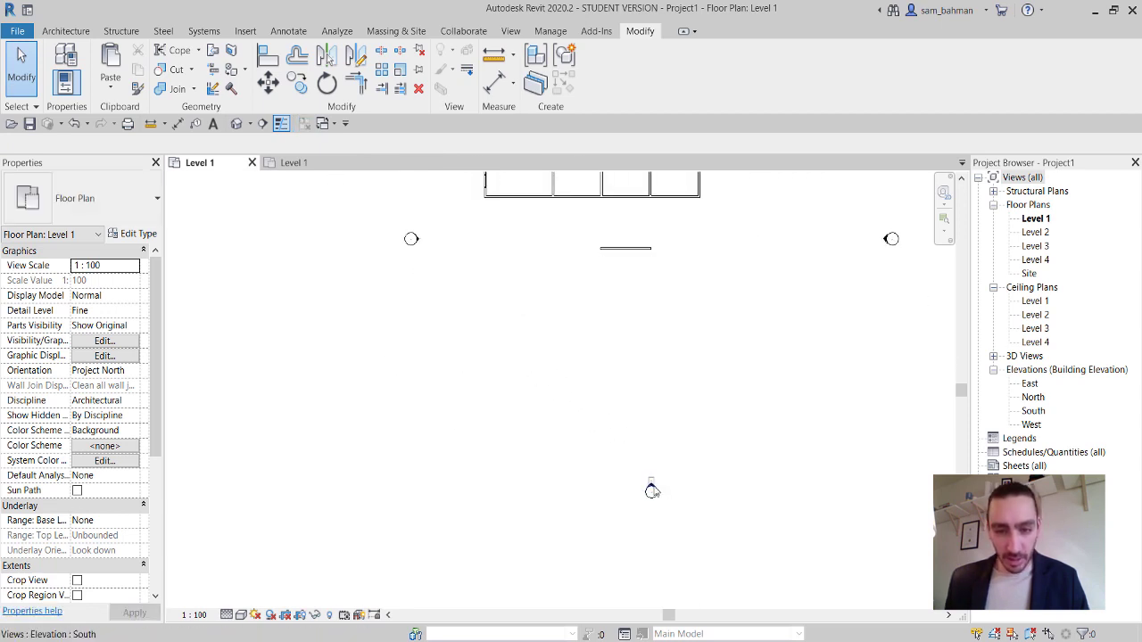
{"action": "double_click", "coordinate": [651, 488]}
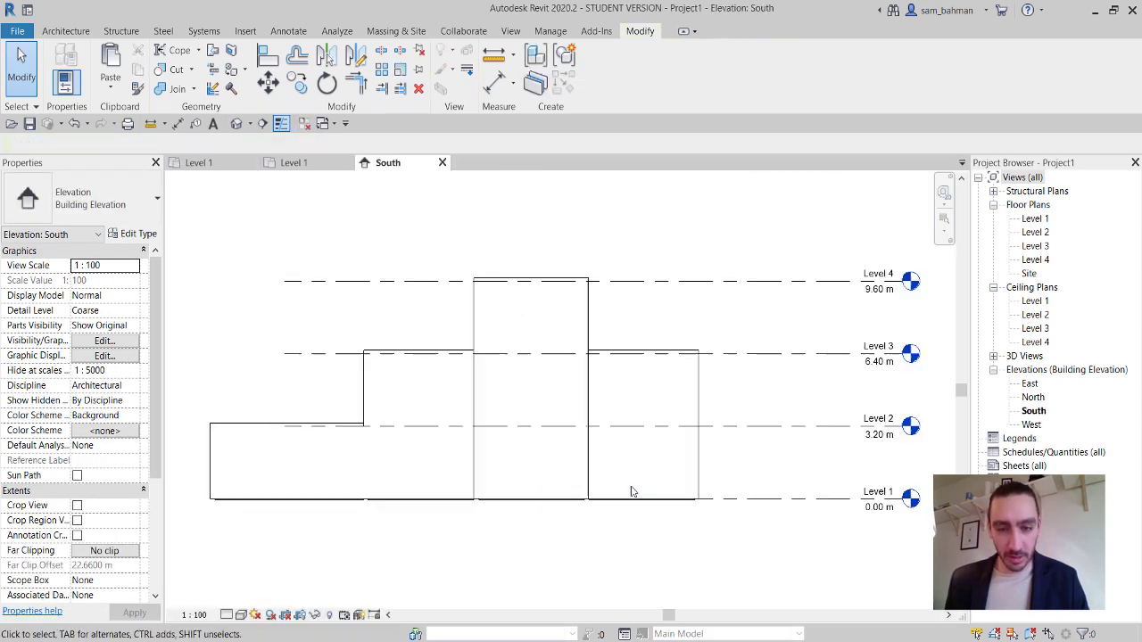
{"action": "left_click", "coordinate": [239, 616]}
{"action": "left_click", "coordinate": [245, 599]}
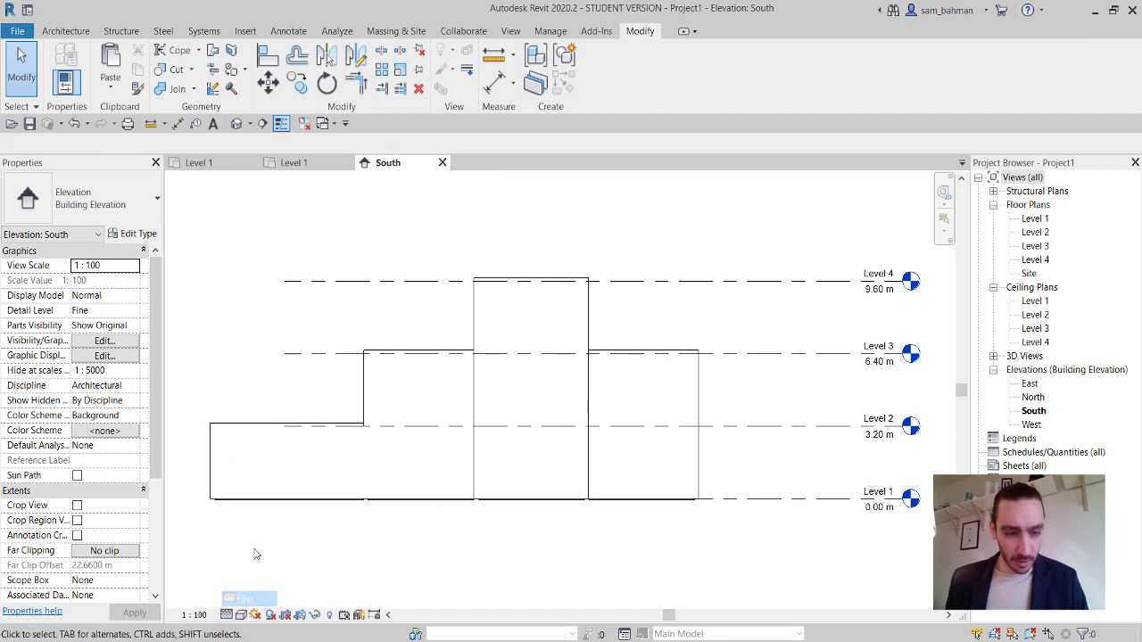
Split the ground storey's front wall with six 0.0254 m gaps about 0.5 m apart, starting about 0.49 m from its west end.
{"action": "scroll", "coordinate": [227, 334], "scroll_direction": "up", "scroll_amount": 3}
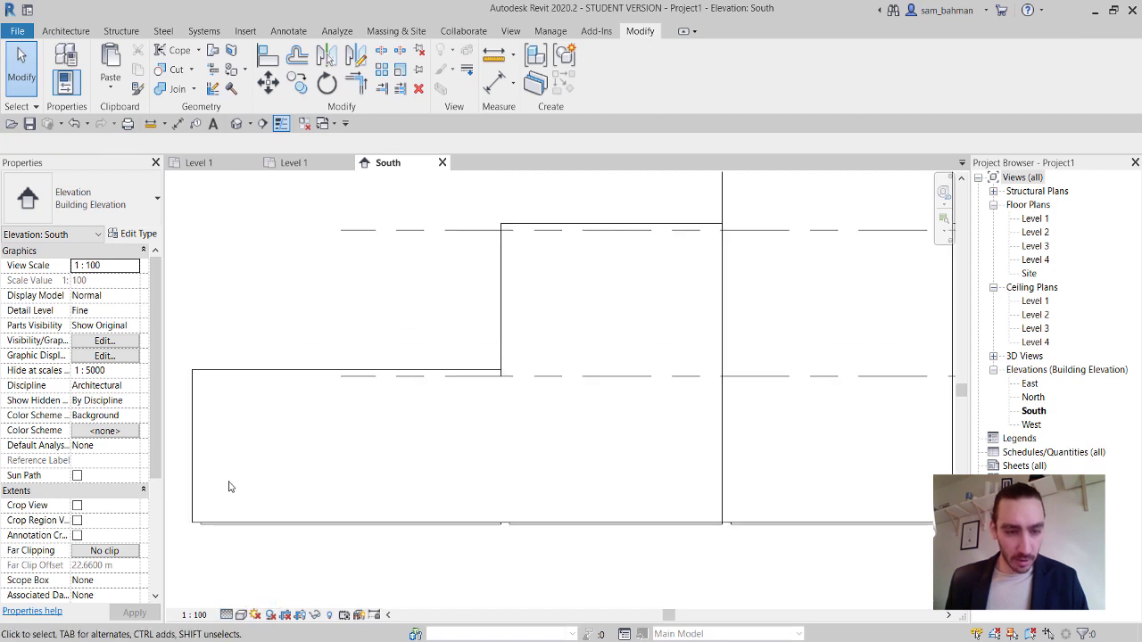
{"action": "left_click", "coordinate": [400, 51]}
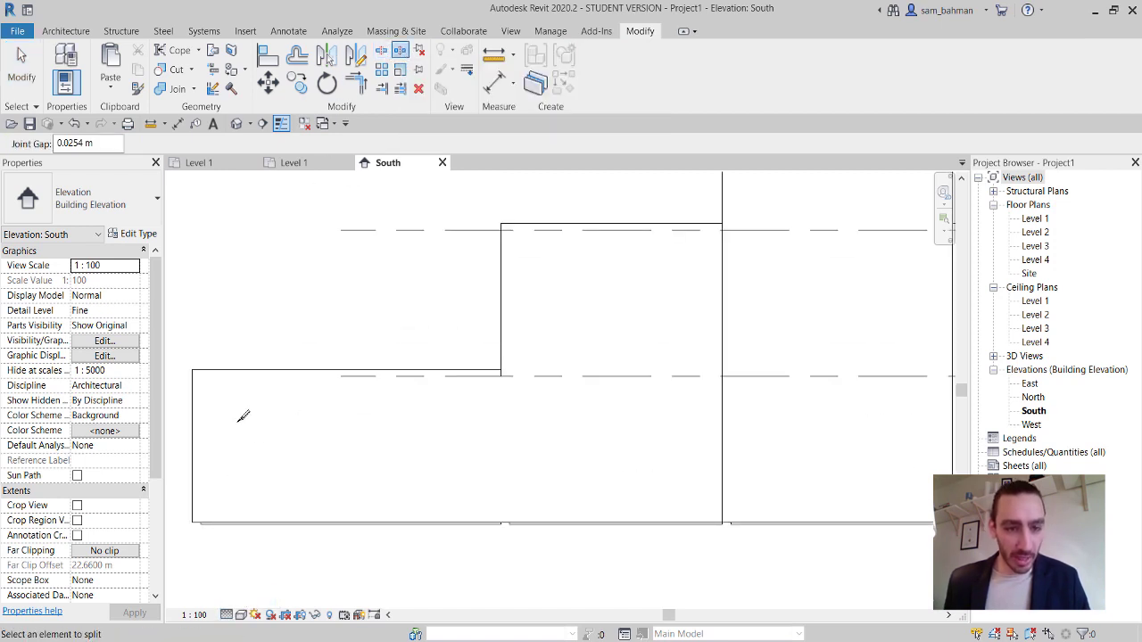
{"action": "left_click", "coordinate": [230, 368]}
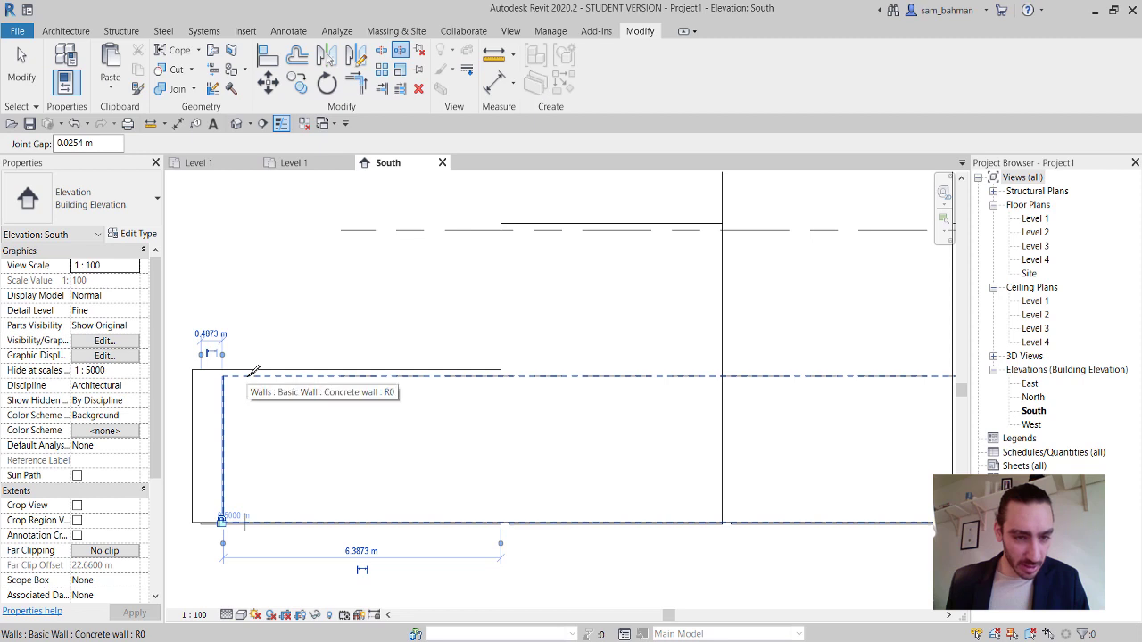
{"action": "scroll", "coordinate": [254, 370], "scroll_direction": "up", "scroll_amount": 2}
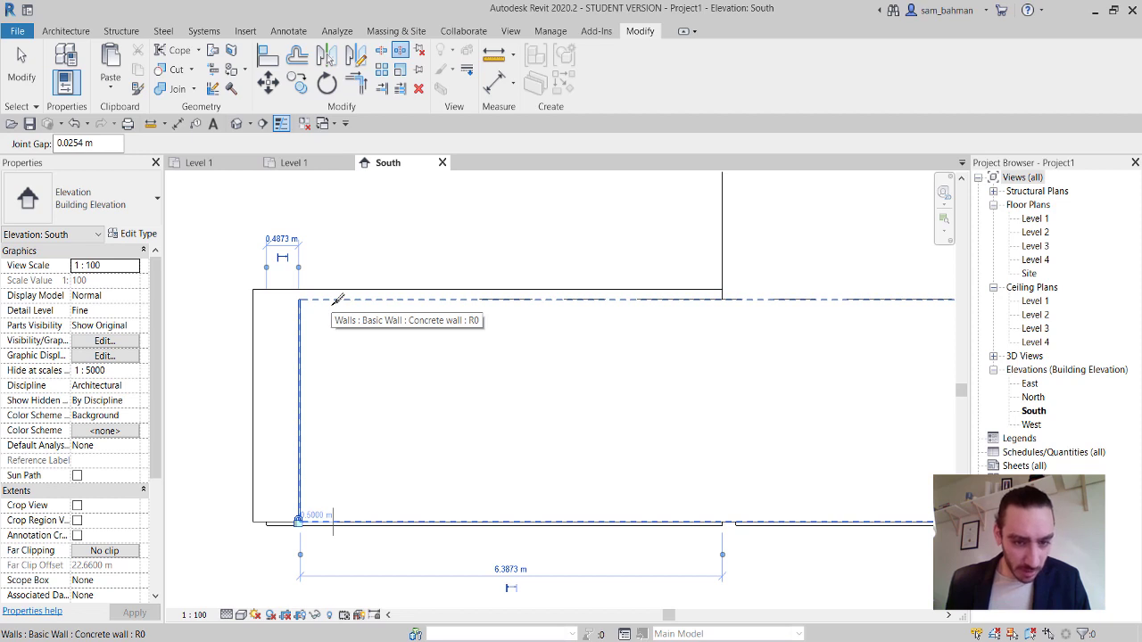
{"action": "left_click", "coordinate": [333, 301]}
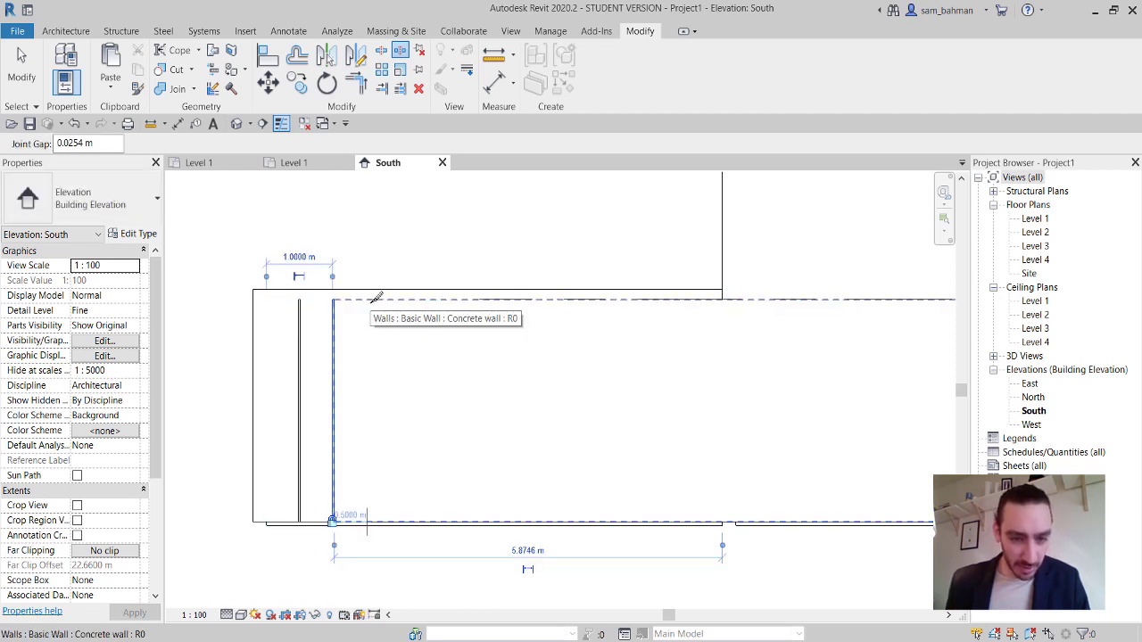
{"action": "left_click", "coordinate": [375, 300]}
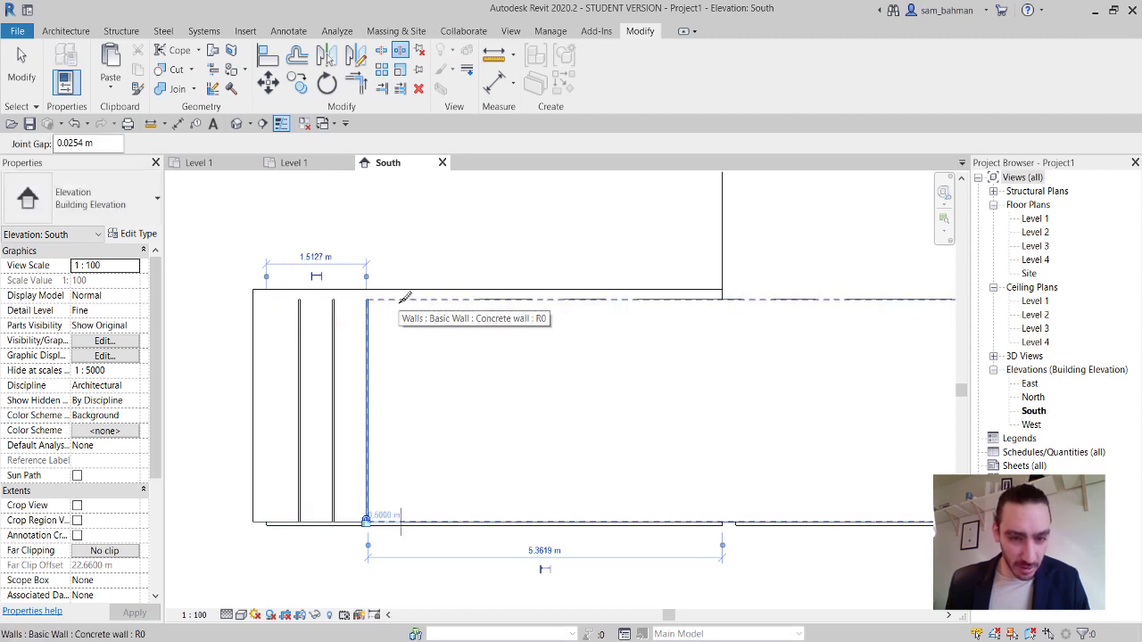
{"action": "left_click", "coordinate": [401, 300]}
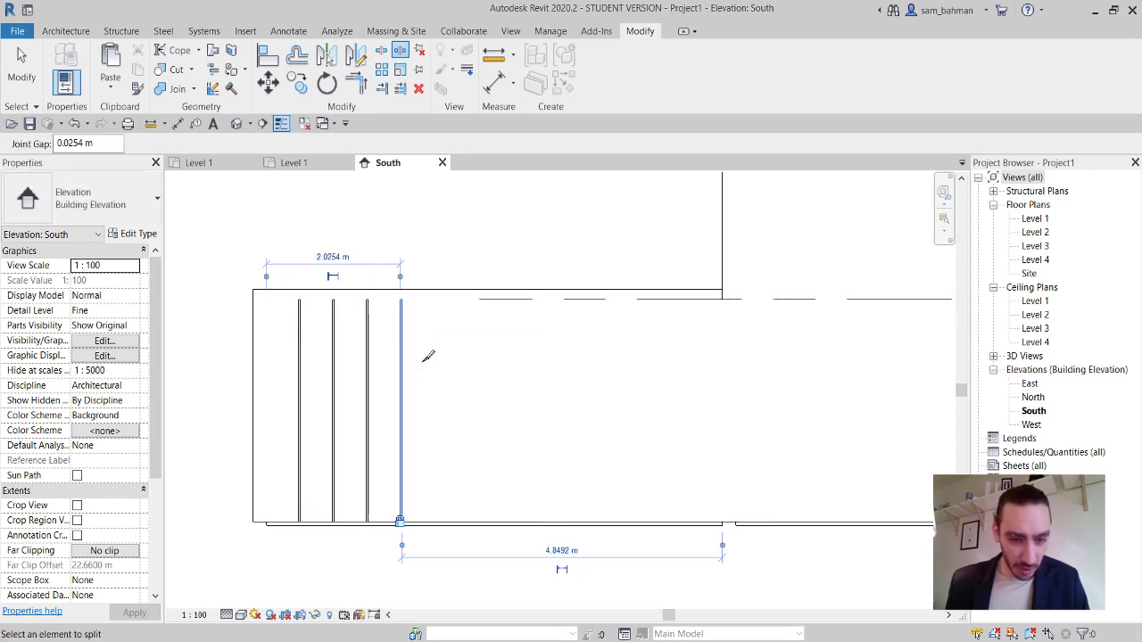
{"action": "left_click", "coordinate": [435, 300]}
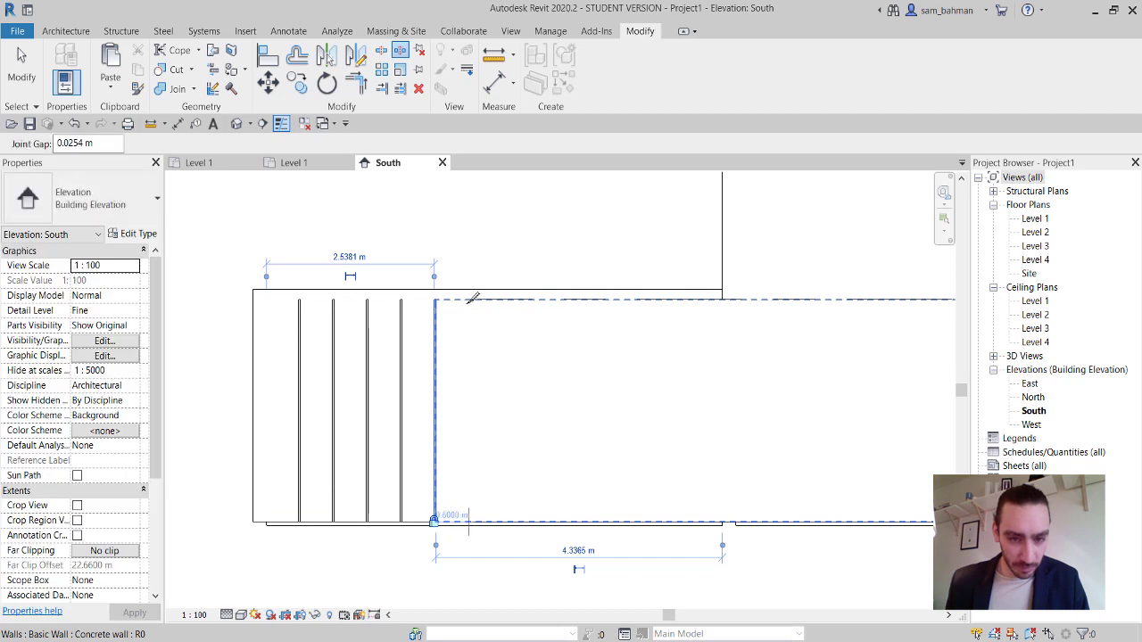
{"action": "left_click", "coordinate": [469, 301]}
{"action": "key", "text": "Escape"}
{"action": "key", "text": "Escape"}
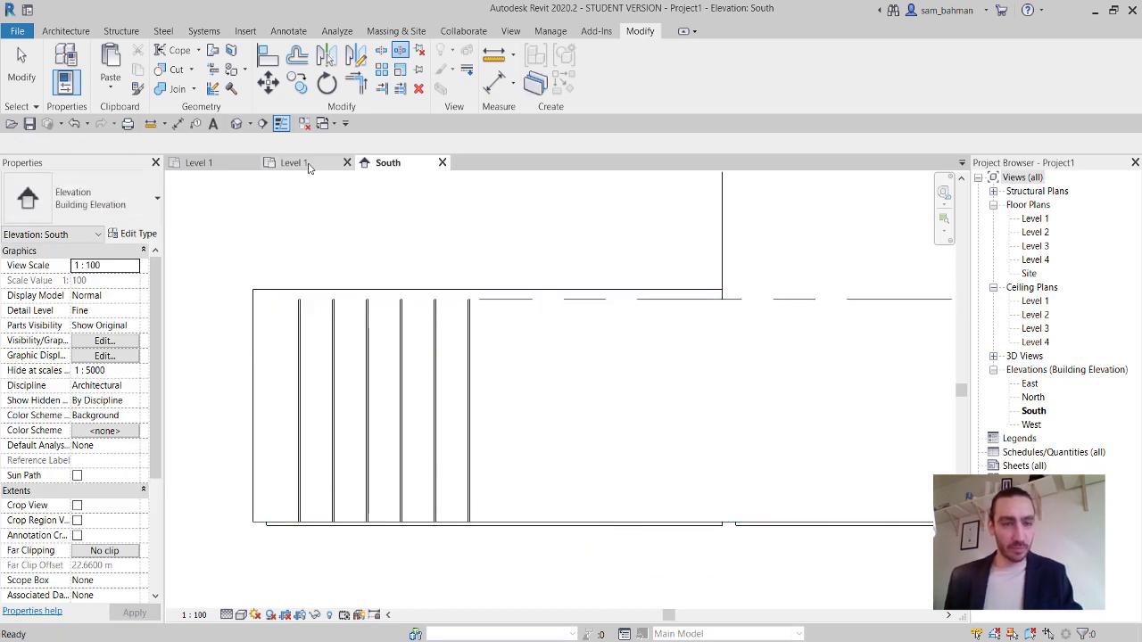
In the 3D view, change three alternating narrow segments of the ground storey's front wall to the Storefront curtain wall type.
{"action": "left_click", "coordinate": [237, 124]}
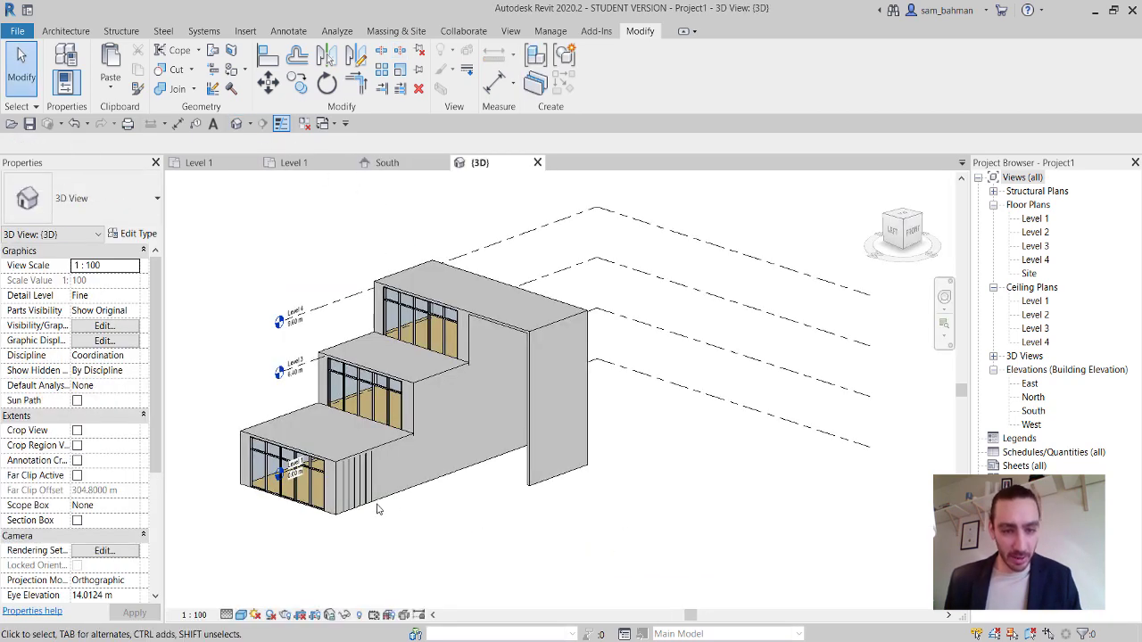
{"action": "scroll", "coordinate": [349, 544], "scroll_direction": "up", "scroll_amount": 5}
{"action": "middle_click_drag", "start_coordinate": [350, 543], "coordinate": [331, 446]}
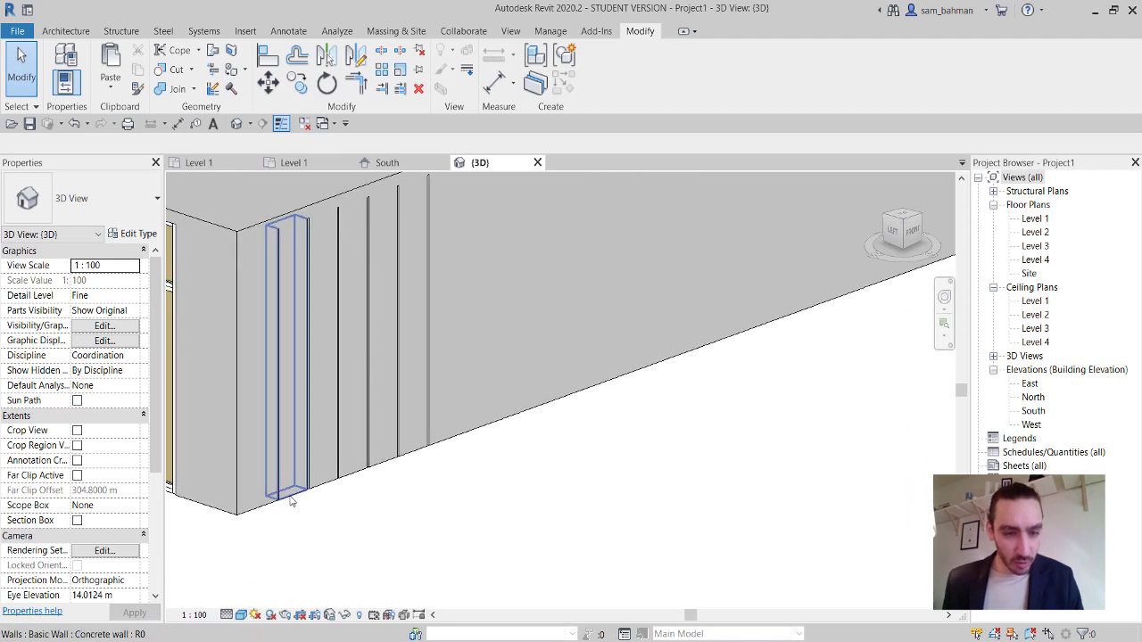
{"action": "left_click", "coordinate": [289, 500]}
{"action": "left_click", "coordinate": [357, 473], "text": "ctrl"}
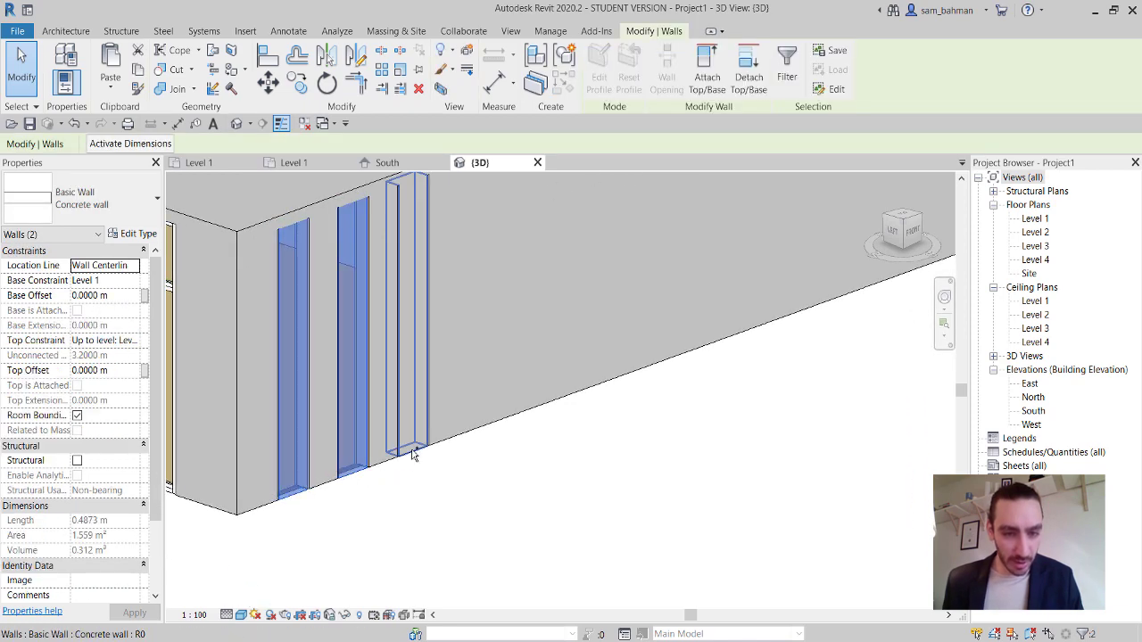
{"action": "left_click", "coordinate": [413, 455], "text": "ctrl"}
{"action": "scroll", "coordinate": [537, 456], "scroll_direction": "down", "scroll_amount": 3}
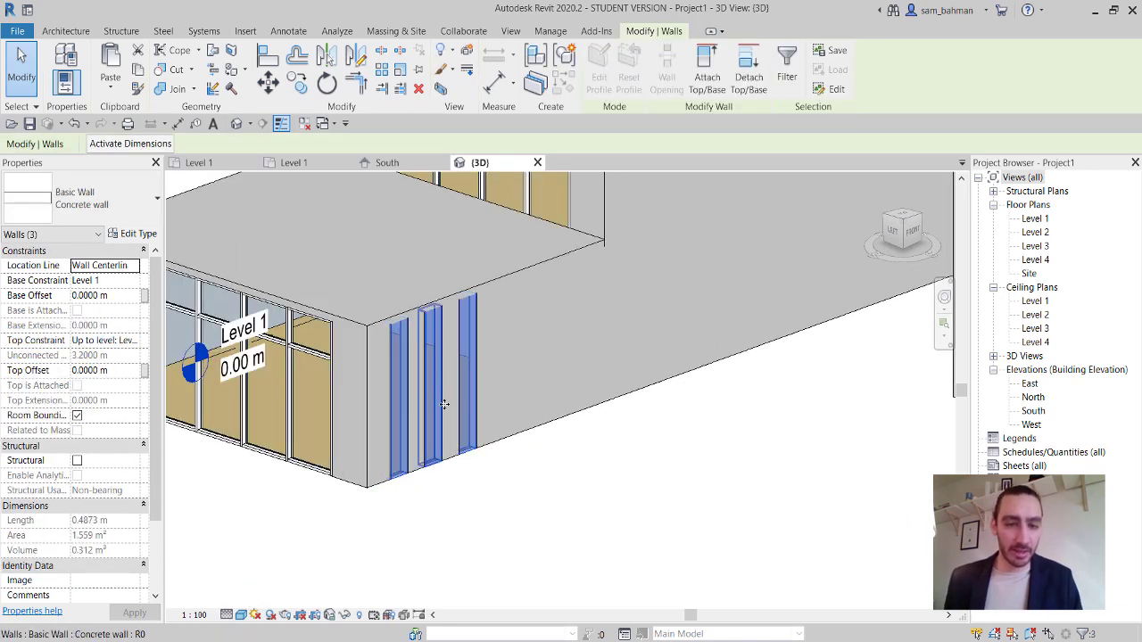
{"action": "left_click", "coordinate": [138, 208]}
{"action": "scroll", "coordinate": [98, 375], "scroll_direction": "down", "scroll_amount": 8}
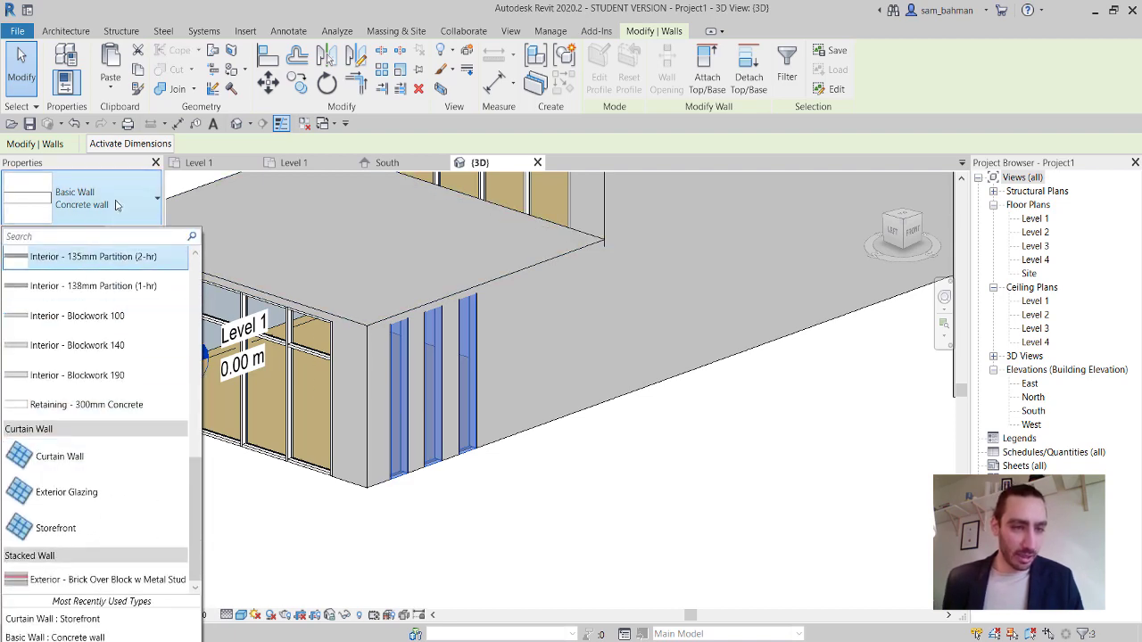
{"action": "left_click", "coordinate": [77, 529]}
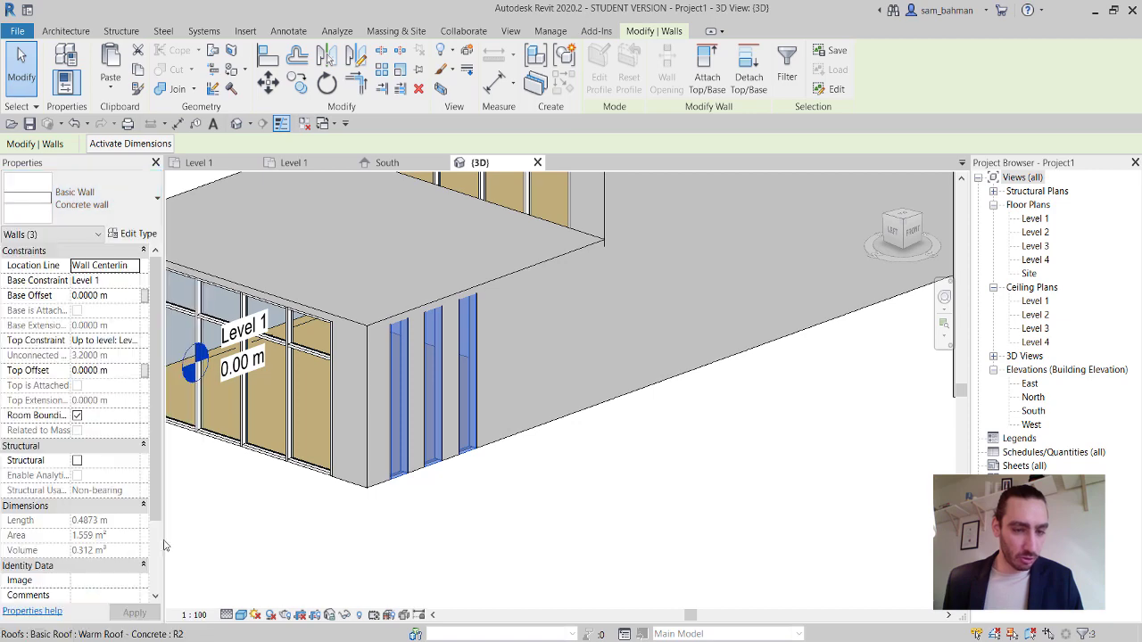
Clear the wall selection and reopen the South elevation from its marker in the Level 1 plan.
{"action": "left_click", "coordinate": [571, 522]}
{"action": "middle_click_drag", "start_coordinate": [571, 522], "coordinate": [593, 511], "text": "shift"}
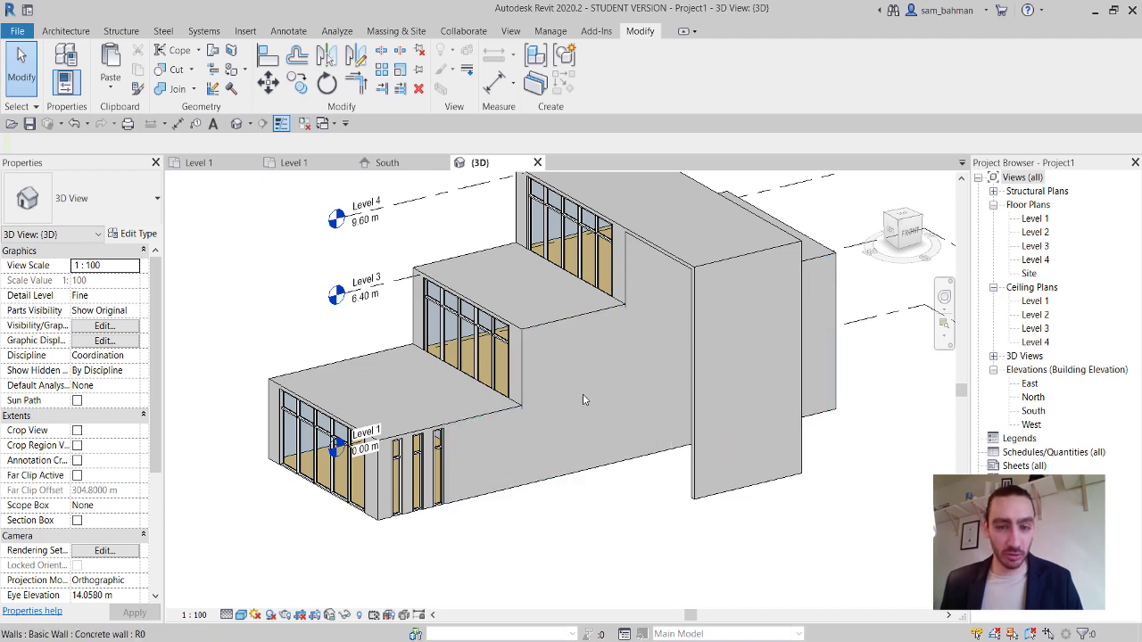
{"action": "scroll", "coordinate": [570, 434], "scroll_direction": "down", "scroll_amount": 2}
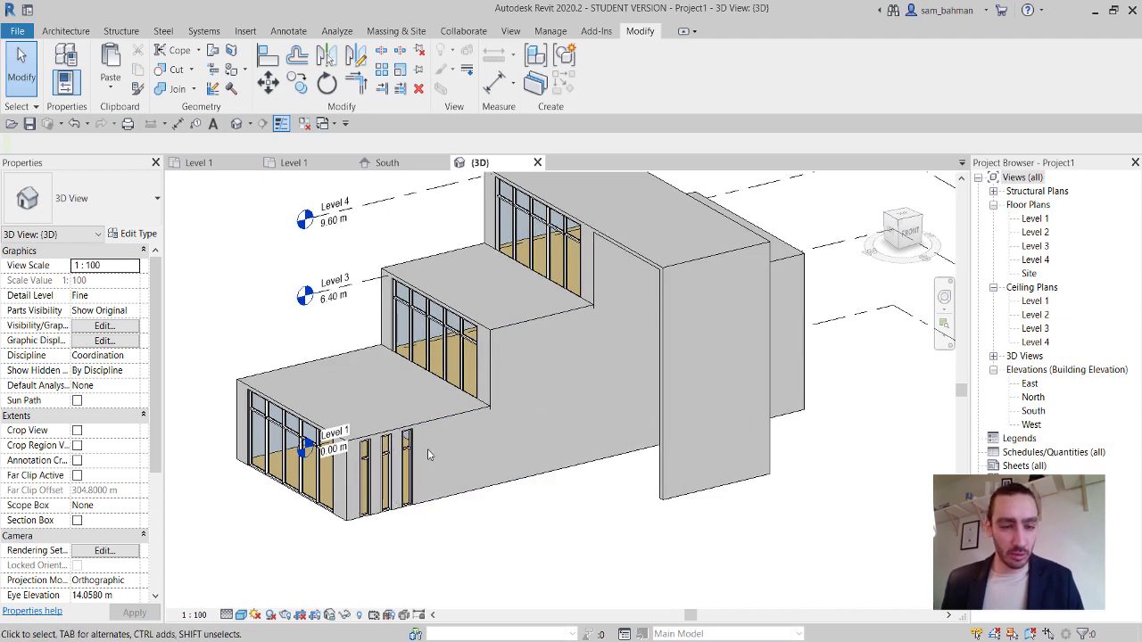
{"action": "scroll", "coordinate": [445, 437], "scroll_direction": "down", "scroll_amount": 2}
{"action": "middle_click_drag", "start_coordinate": [472, 426], "coordinate": [439, 322]}
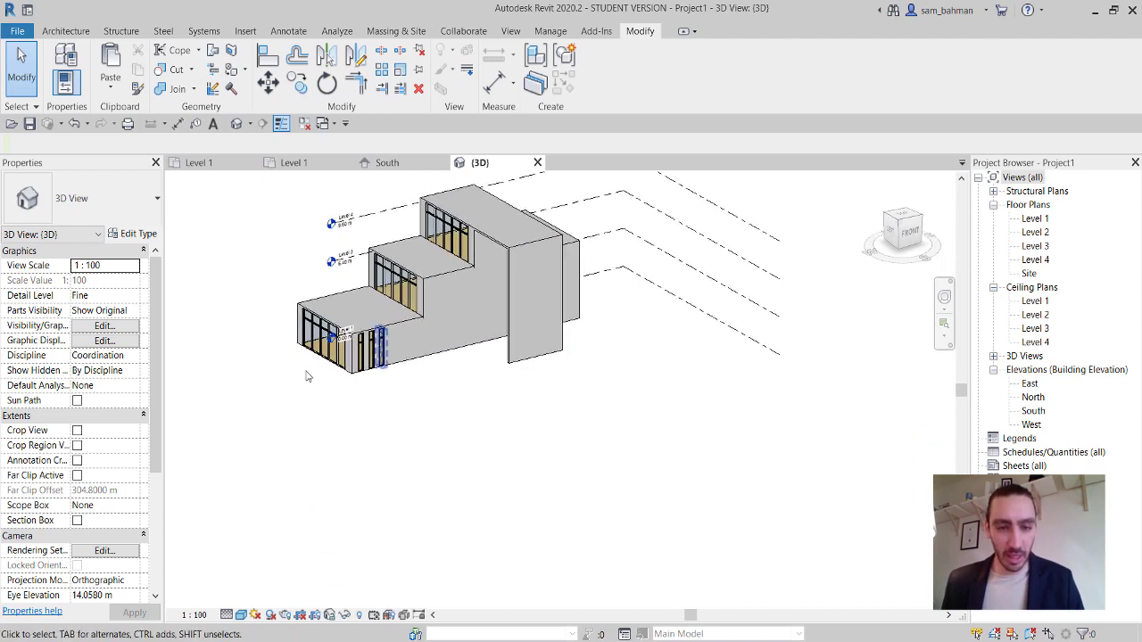
{"action": "double_click", "coordinate": [1035, 219]}
{"action": "double_click", "coordinate": [648, 485]}
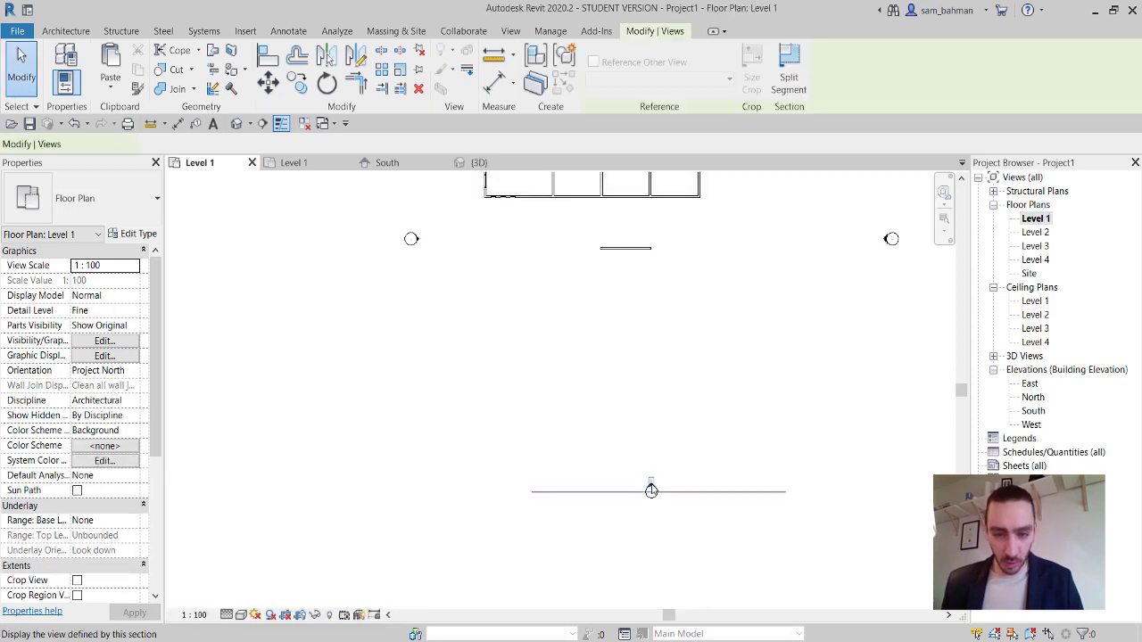
{"action": "scroll", "coordinate": [602, 450], "scroll_direction": "down", "scroll_amount": 3}
{"action": "middle_click_drag", "start_coordinate": [658, 444], "coordinate": [543, 454]}
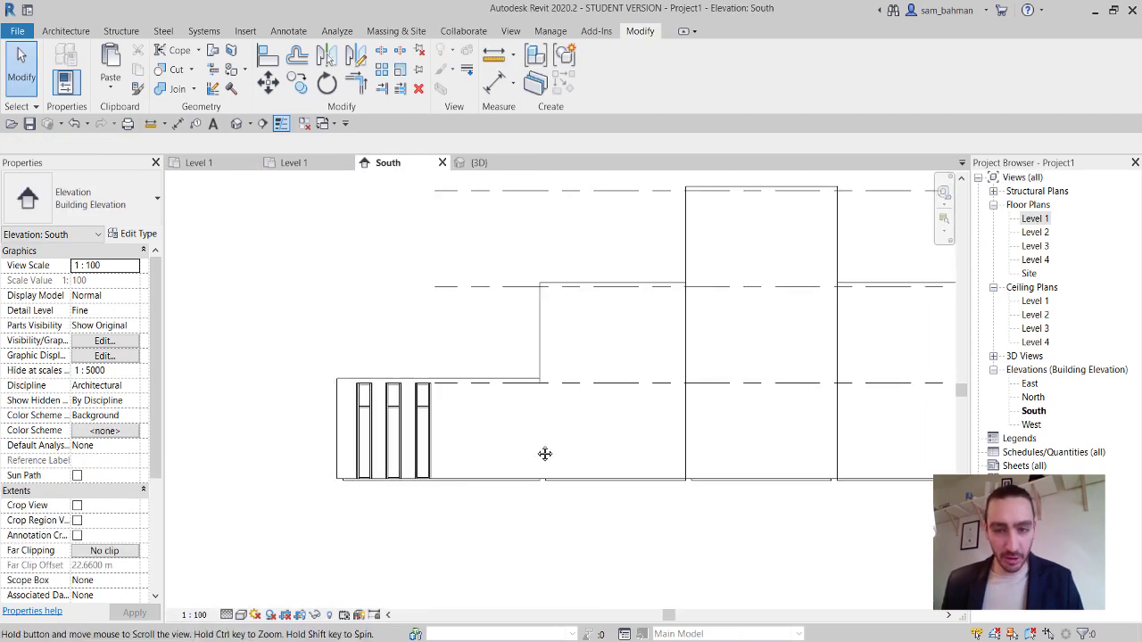
Split the second storey's front wall with four 0.0254 m gaps spaced about 0.5, 1, 0.5 and 1 m from its west end, unjoining conflicting elements.
{"action": "left_click", "coordinate": [398, 52]}
{"action": "scroll", "coordinate": [564, 282], "scroll_direction": "up", "scroll_amount": 3}
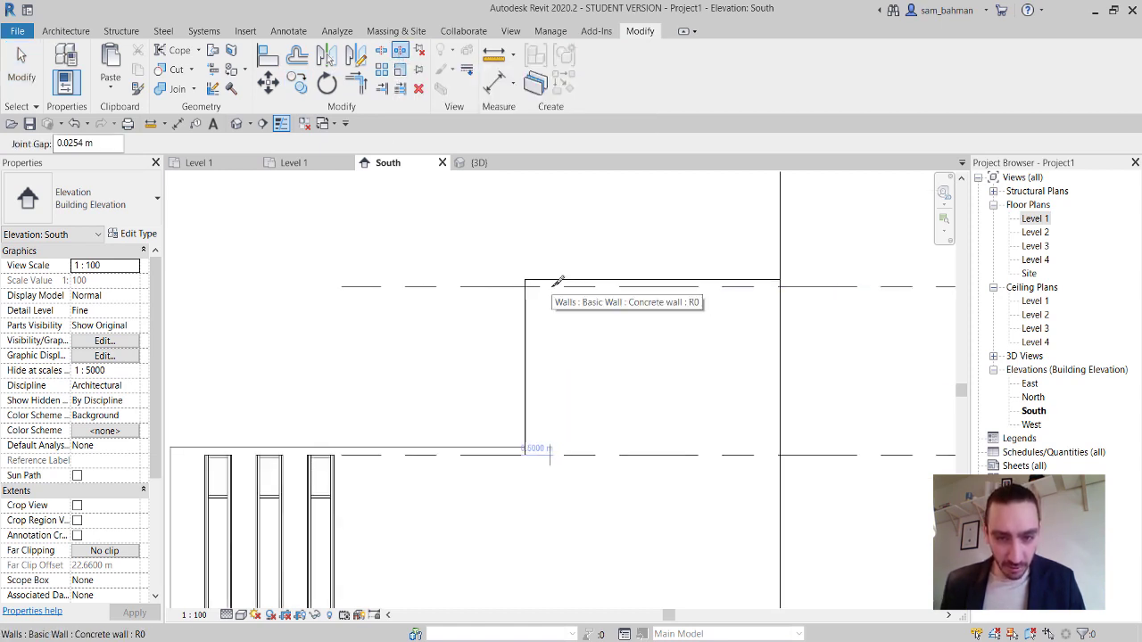
{"action": "left_click", "coordinate": [553, 283]}
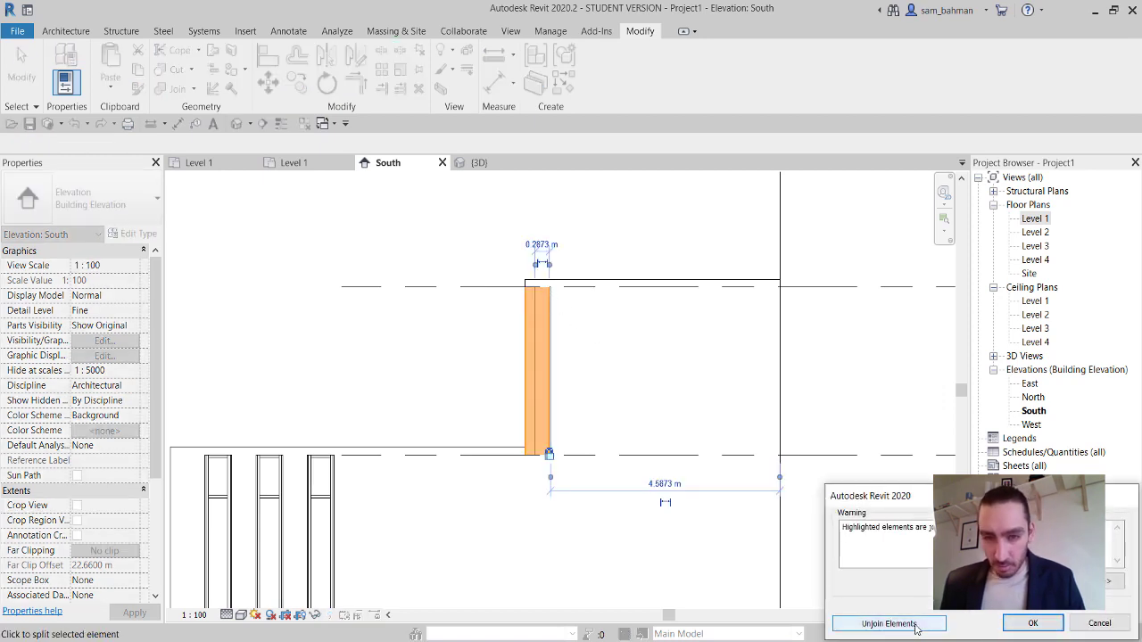
{"action": "left_click", "coordinate": [916, 624]}
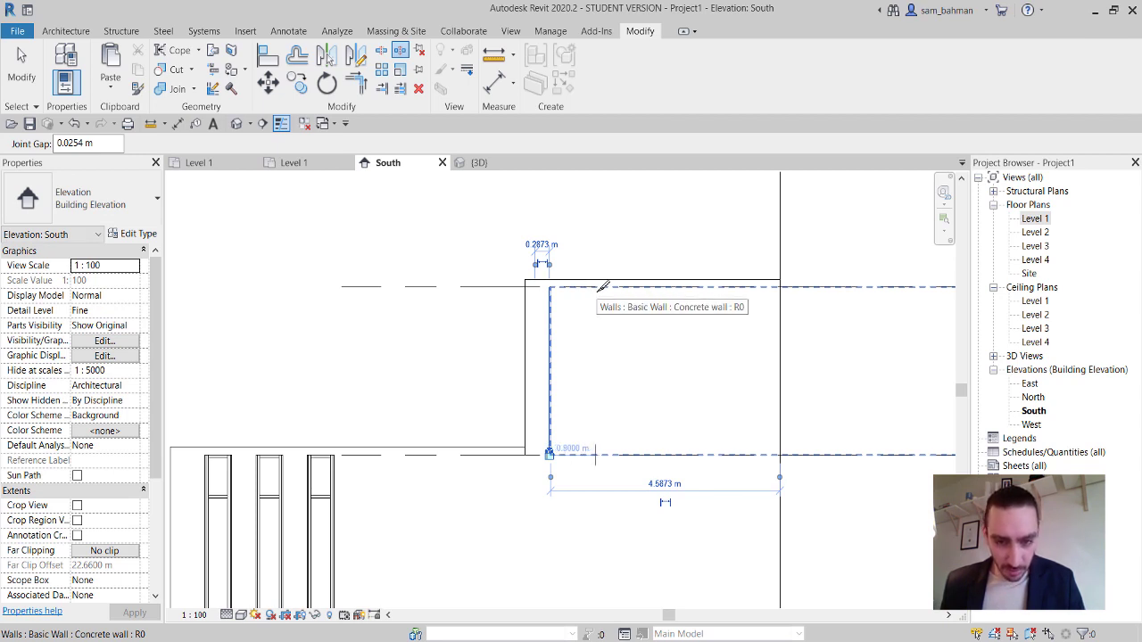
{"action": "left_click", "coordinate": [607, 286]}
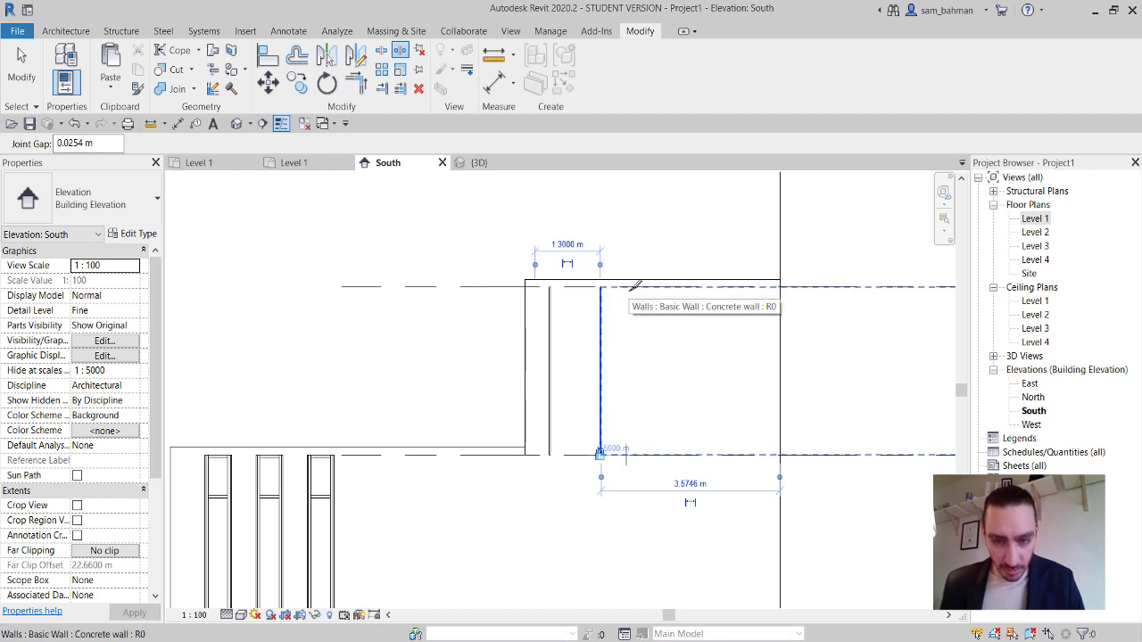
{"action": "left_click", "coordinate": [635, 288]}
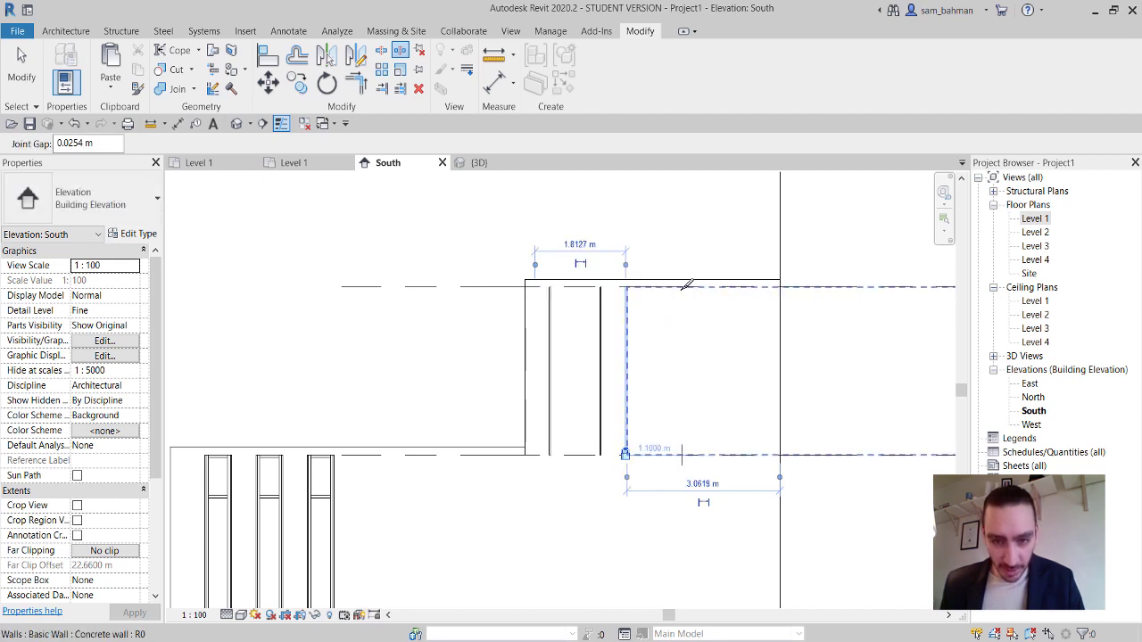
{"action": "left_click", "coordinate": [683, 286]}
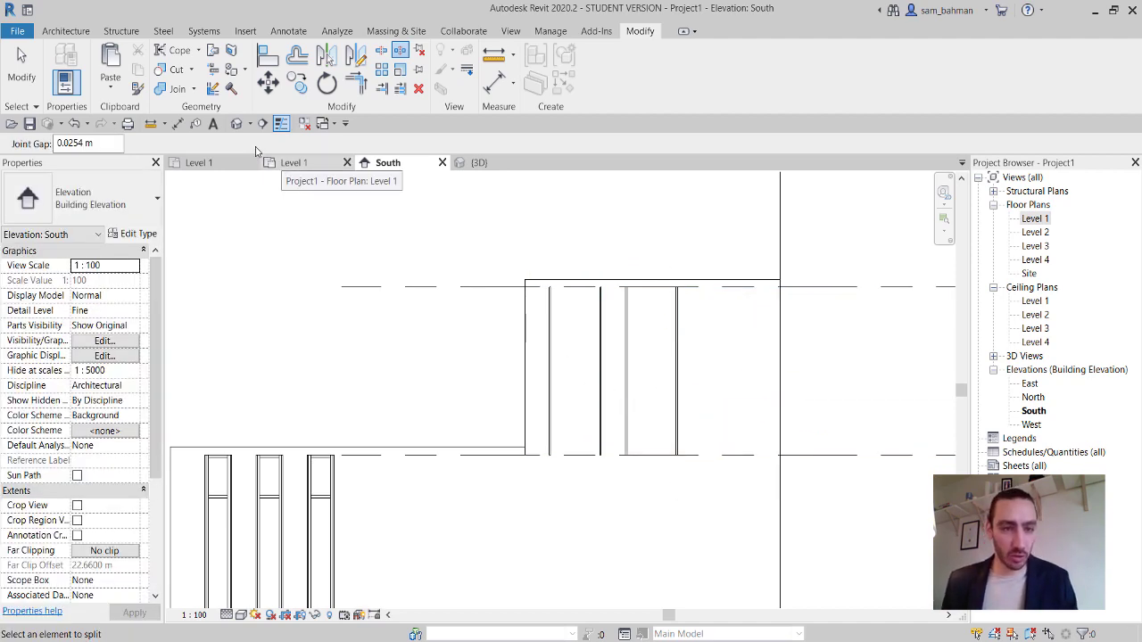
In the 3D view, change the two 1 m wide segments of the second storey's front wall to the Storefront curtain wall type.
{"action": "left_click", "coordinate": [237, 124]}
{"action": "scroll", "coordinate": [458, 311], "scroll_direction": "up", "scroll_amount": 5}
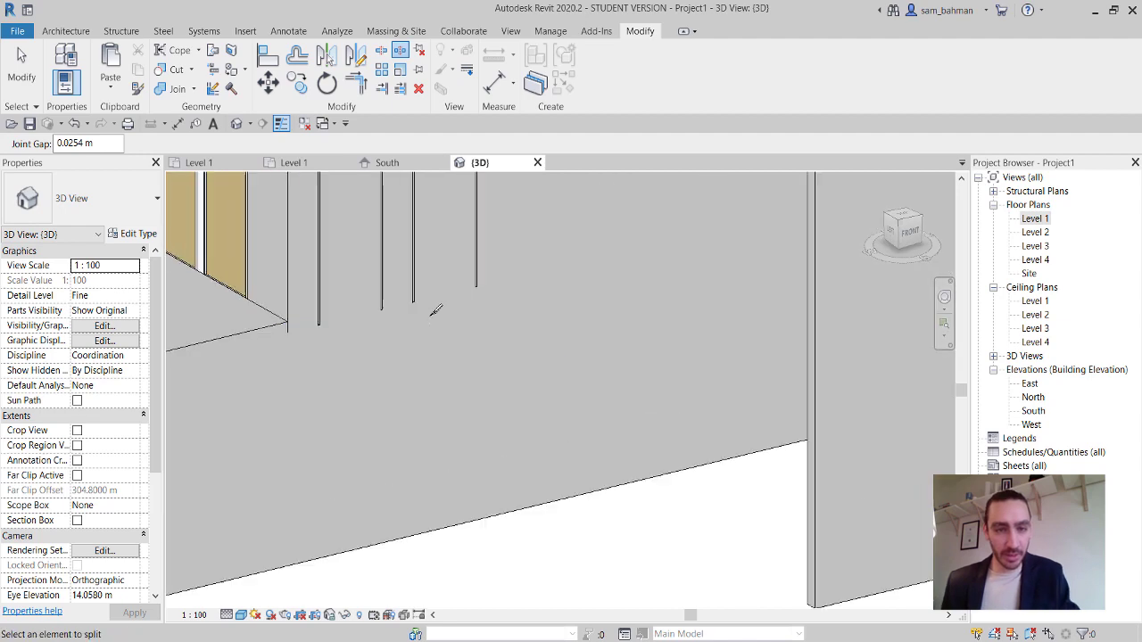
{"action": "key", "text": "Escape"}
{"action": "scroll", "coordinate": [451, 344], "scroll_direction": "down", "scroll_amount": 2}
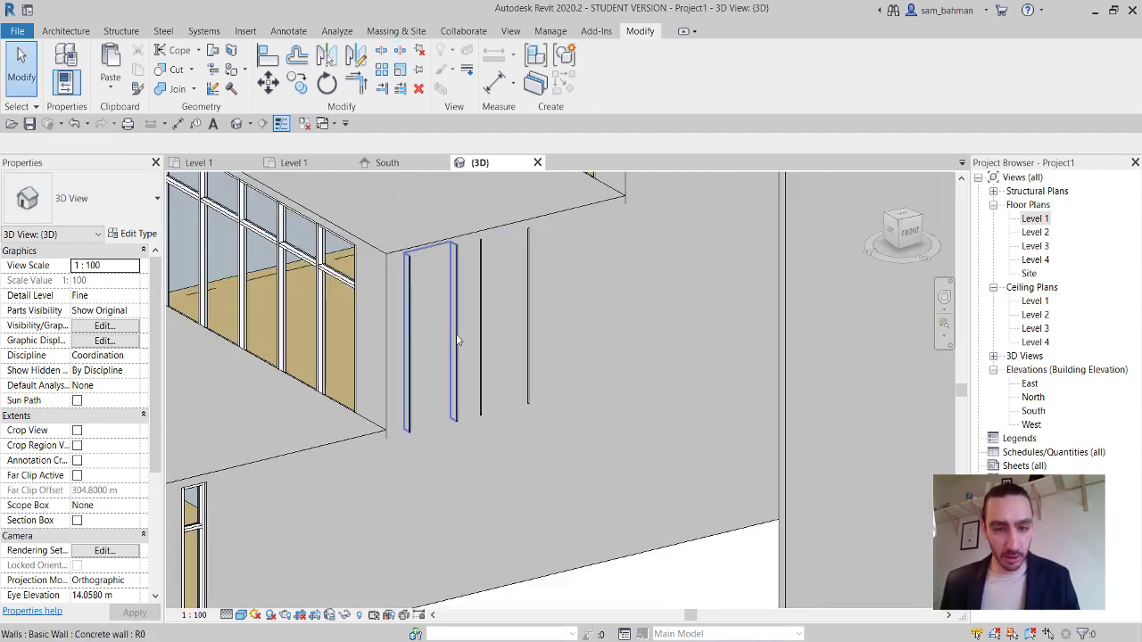
{"action": "left_click", "coordinate": [456, 334]}
{"action": "left_click", "coordinate": [525, 326], "text": "ctrl"}
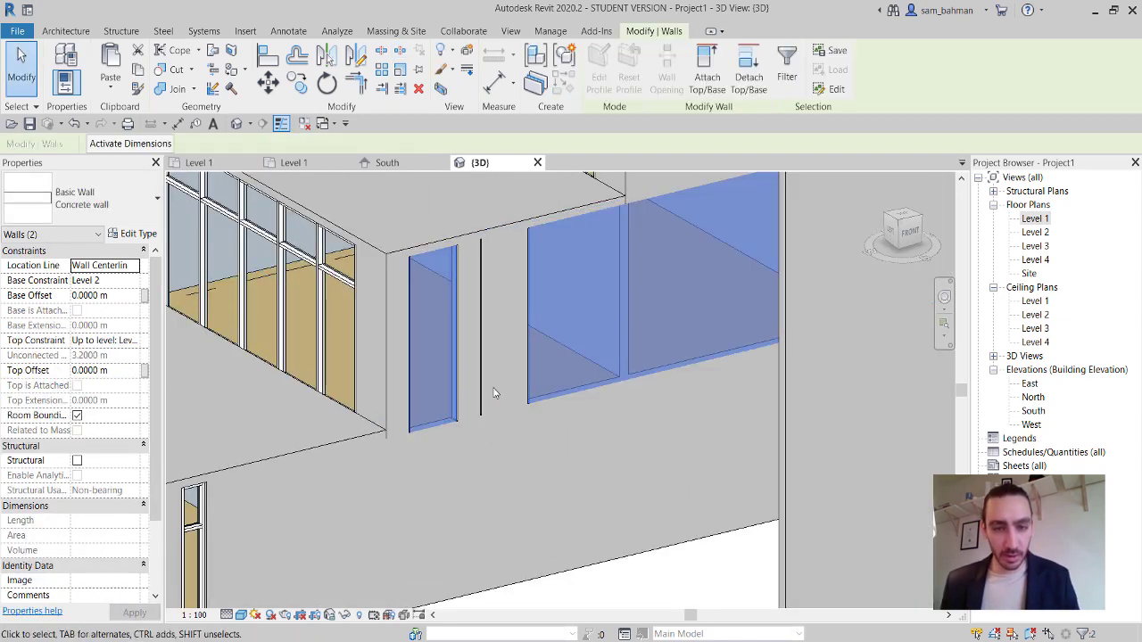
{"action": "key", "text": "Delete"}
{"action": "left_click", "coordinate": [454, 402]}
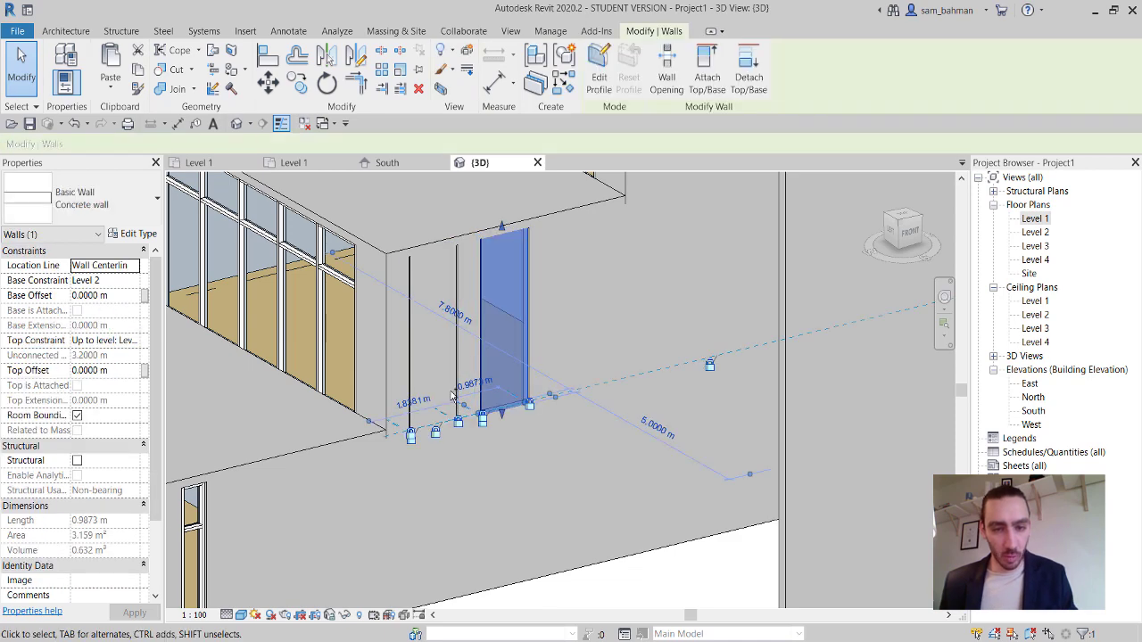
{"action": "left_click", "coordinate": [454, 382], "text": "ctrl"}
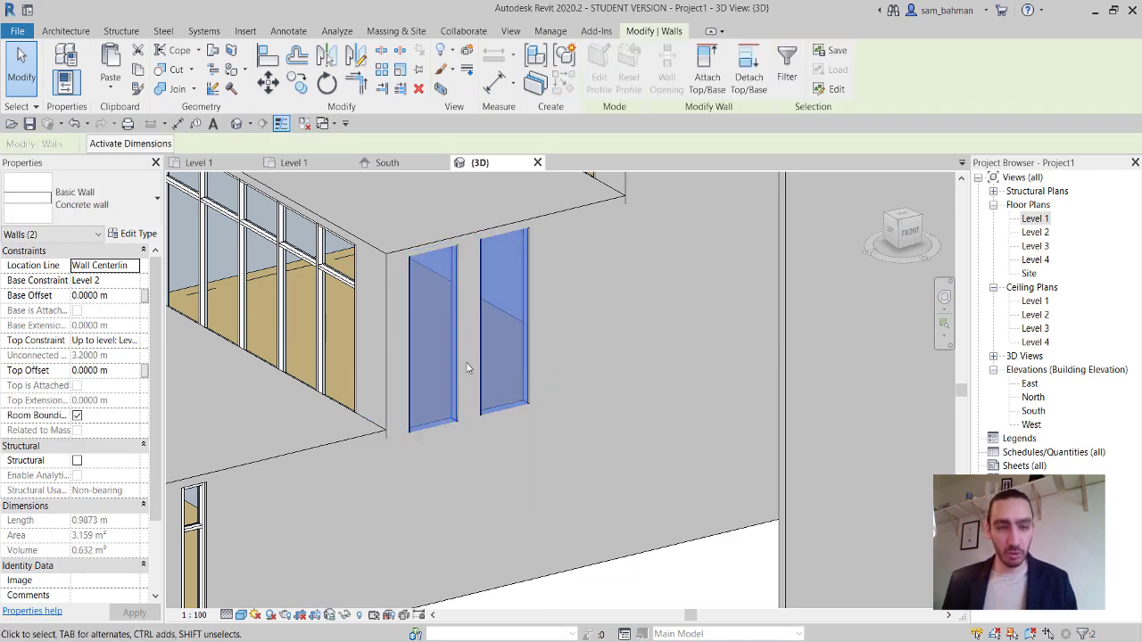
{"action": "left_click", "coordinate": [135, 205]}
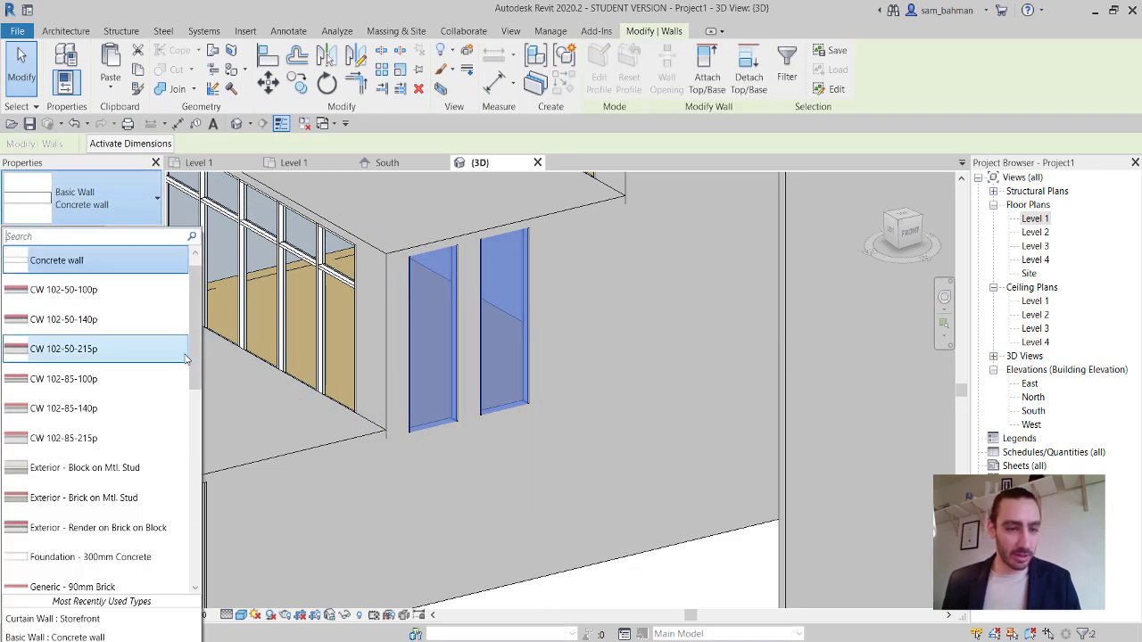
{"action": "scroll", "coordinate": [167, 565], "scroll_direction": "down", "scroll_amount": 5}
{"action": "left_click", "coordinate": [63, 528]}
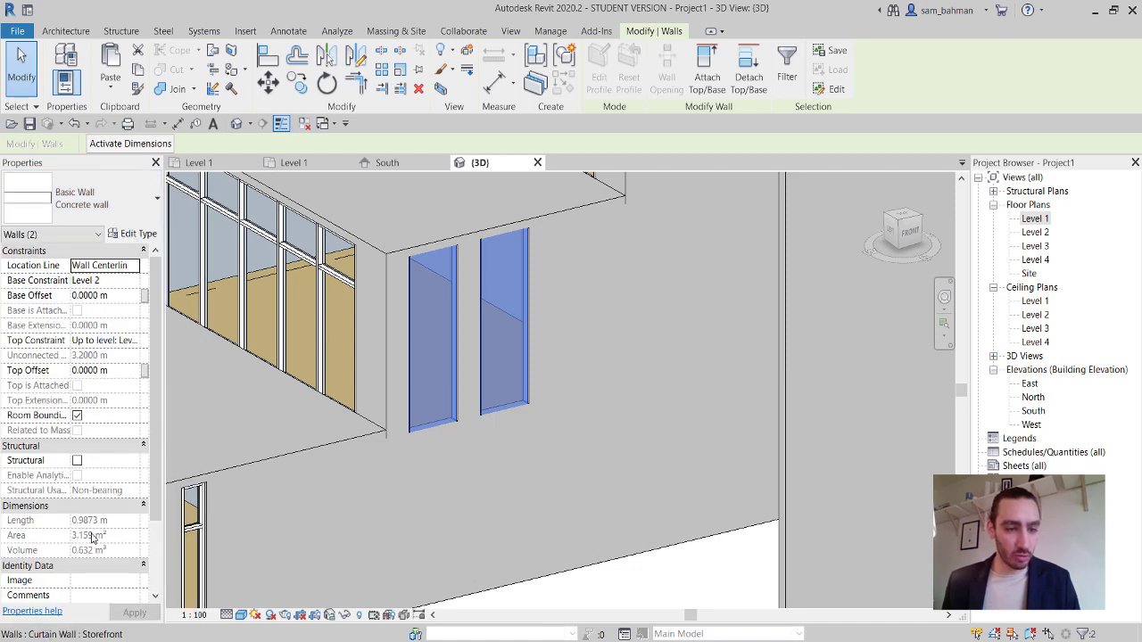
{"action": "key", "text": "Escape"}
{"action": "scroll", "coordinate": [553, 444], "scroll_direction": "down", "scroll_amount": 4}
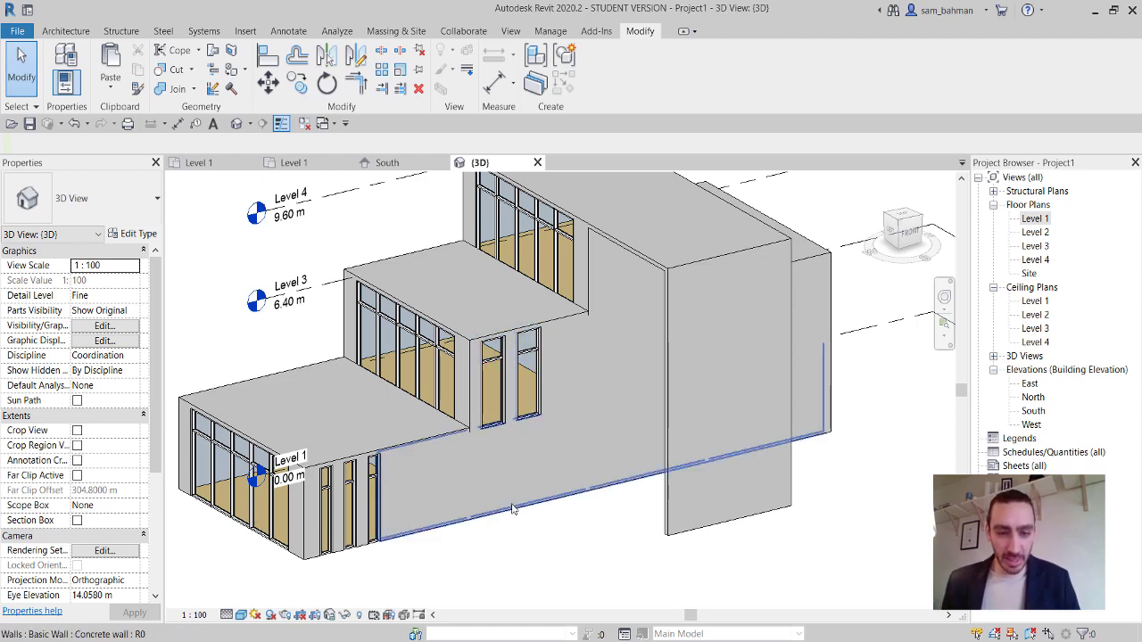
Split the ground storey's front wall with a 0.0254 m gap just east of the second storey's west corner.
{"action": "scroll", "coordinate": [516, 486], "scroll_direction": "up", "scroll_amount": 3}
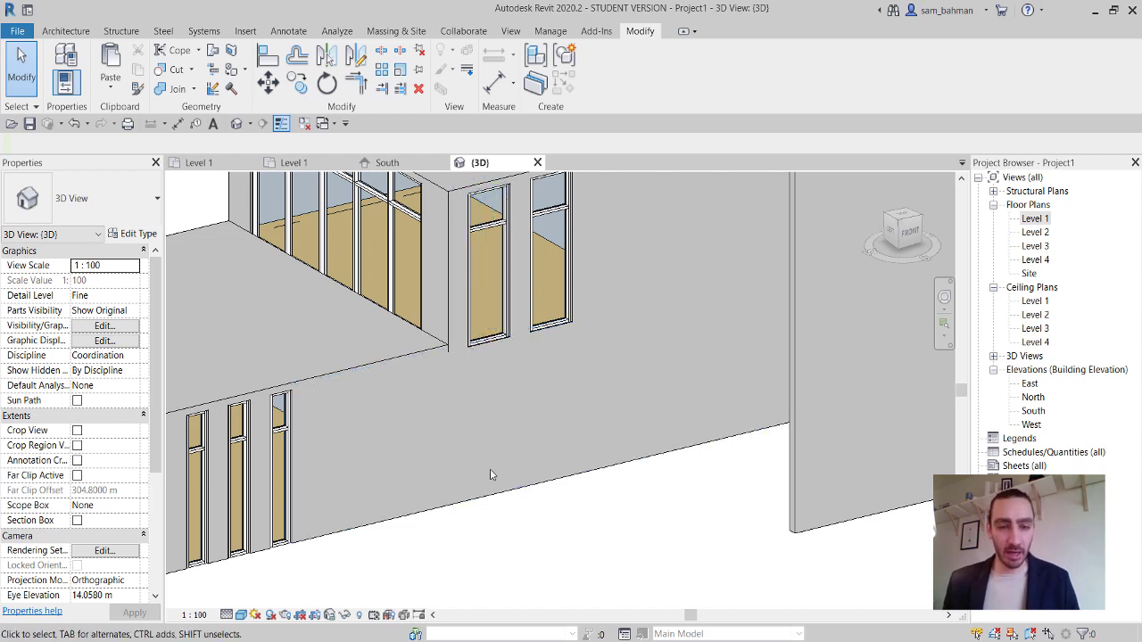
{"action": "left_click", "coordinate": [399, 51]}
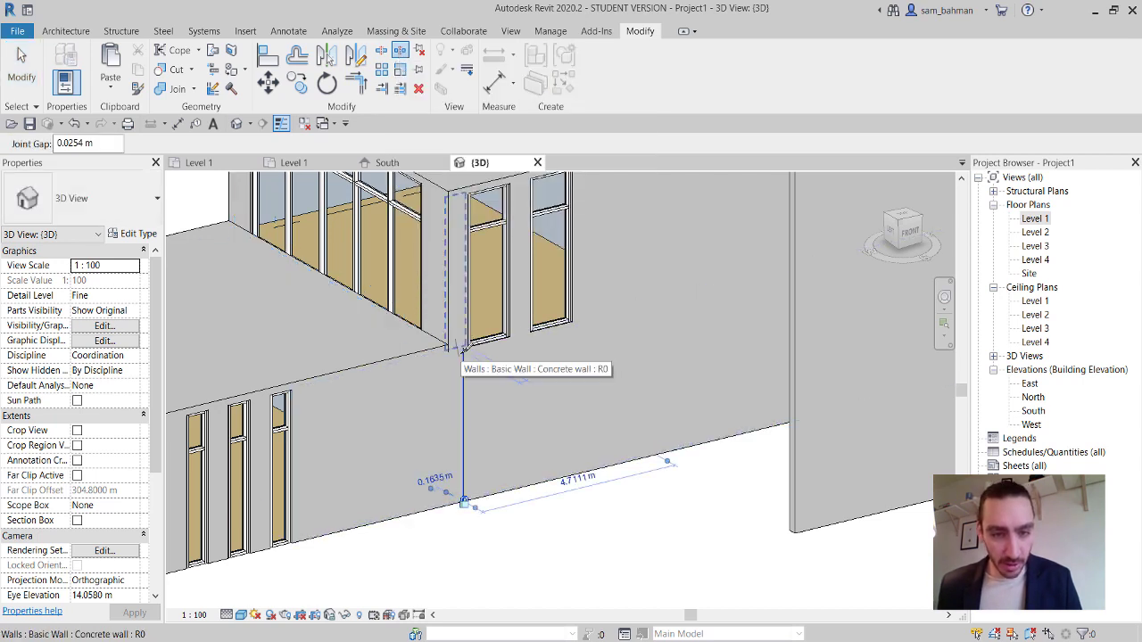
{"action": "left_click", "coordinate": [462, 350]}
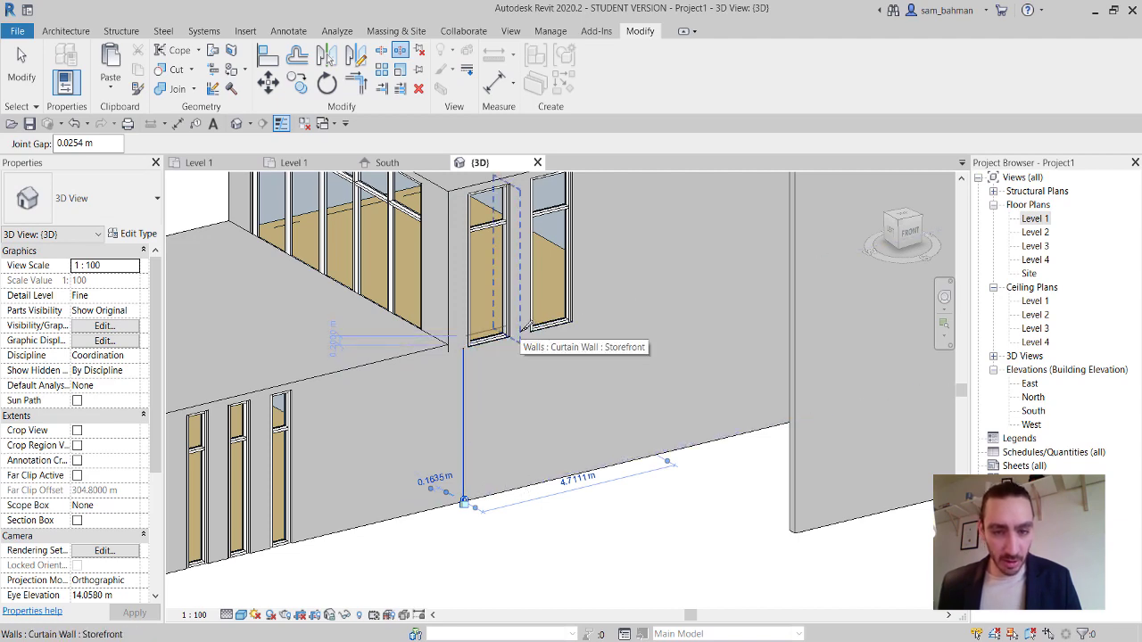
{"action": "scroll", "coordinate": [528, 327], "scroll_direction": "up", "scroll_amount": 3}
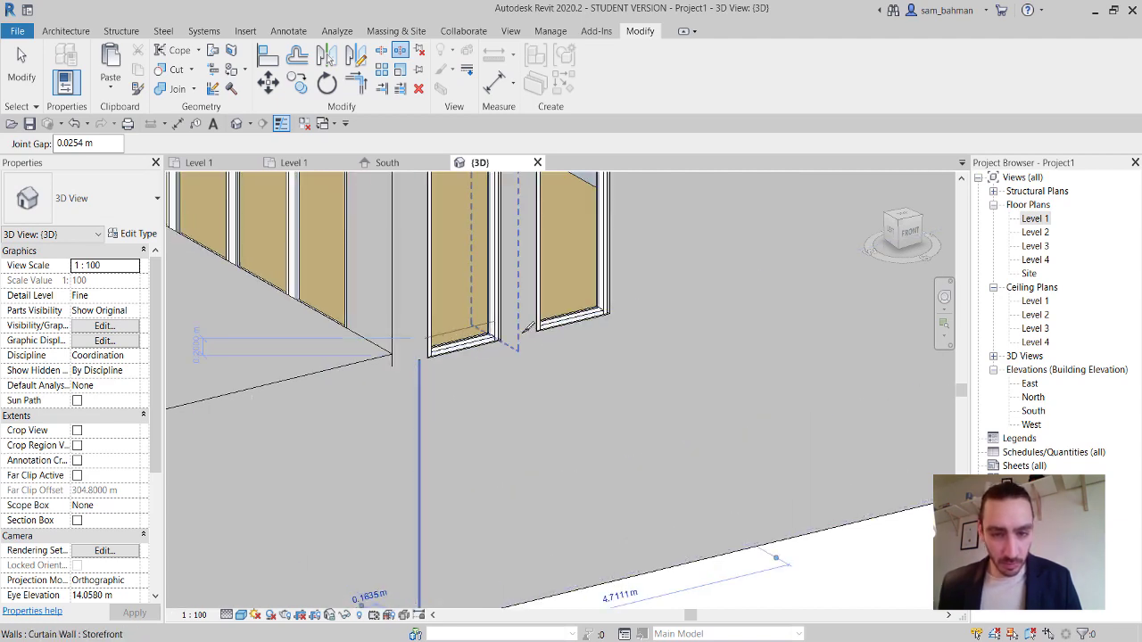
{"action": "key", "text": "Escape"}
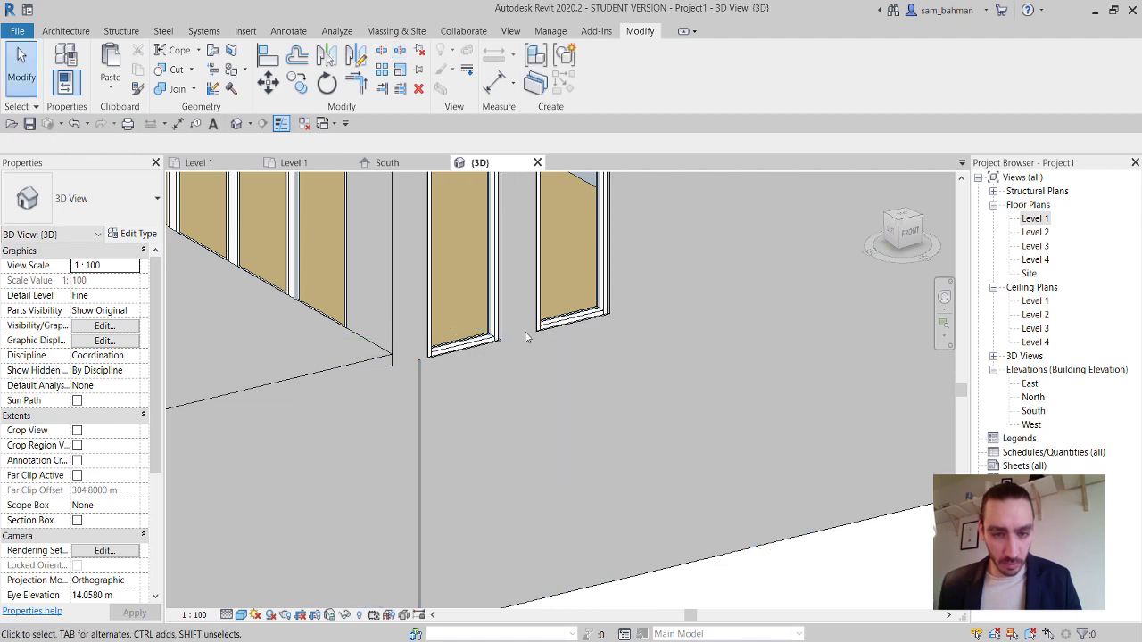
{"action": "scroll", "coordinate": [511, 368], "scroll_direction": "down", "scroll_amount": 4}
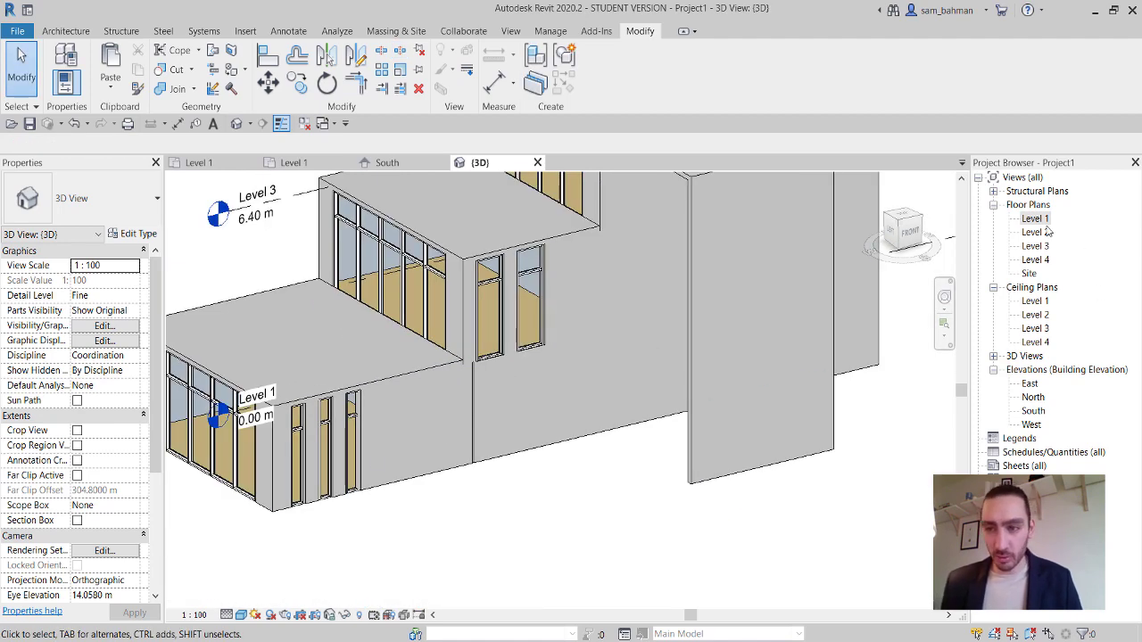
In the South elevation, split the ground storey's front wall about 1.4 m and 3 m east of the last gap, plus just west of the 1.4 m split.
{"action": "double_click", "coordinate": [1037, 220]}
{"action": "double_click", "coordinate": [650, 484]}
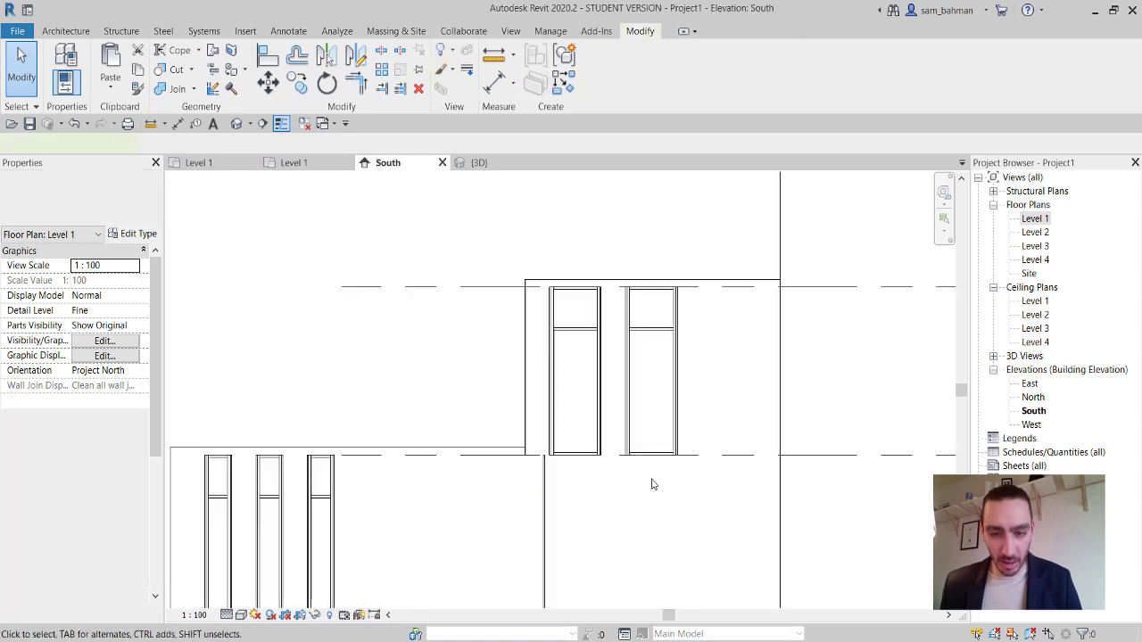
{"action": "scroll", "coordinate": [612, 502], "scroll_direction": "down", "scroll_amount": 3}
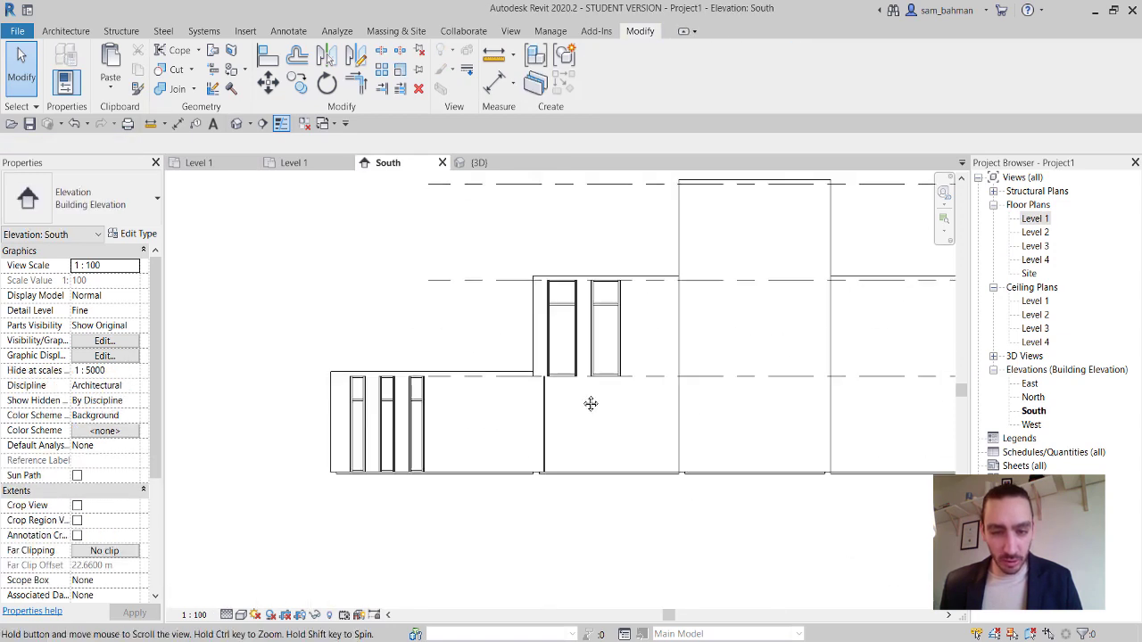
{"action": "left_click", "coordinate": [400, 52]}
{"action": "scroll", "coordinate": [588, 370], "scroll_direction": "up", "scroll_amount": 3}
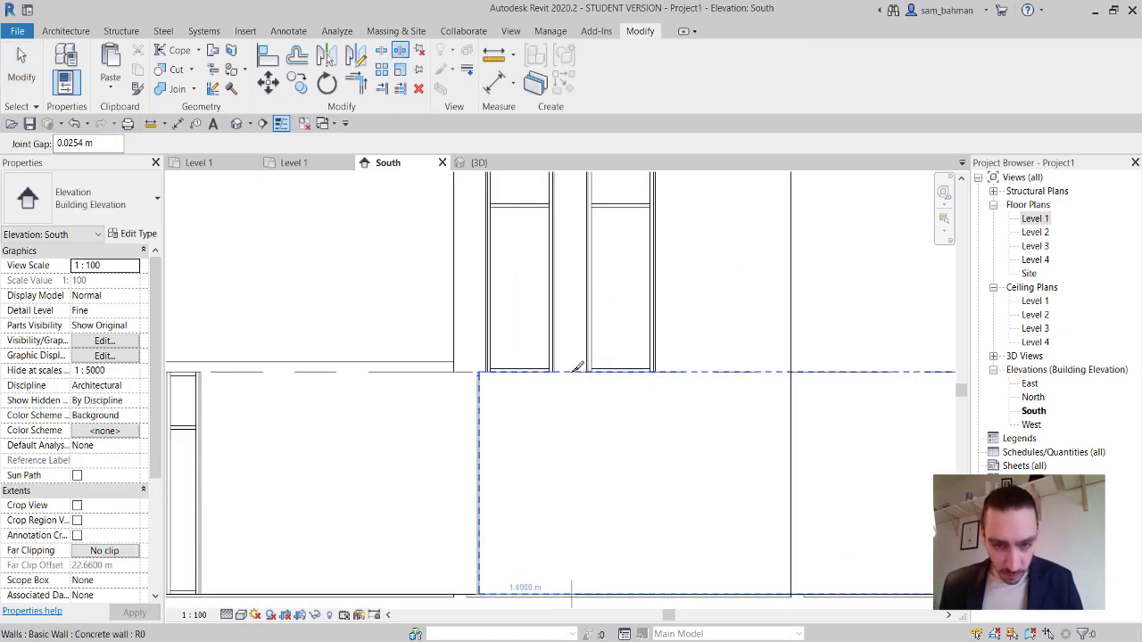
{"action": "left_click", "coordinate": [573, 369]}
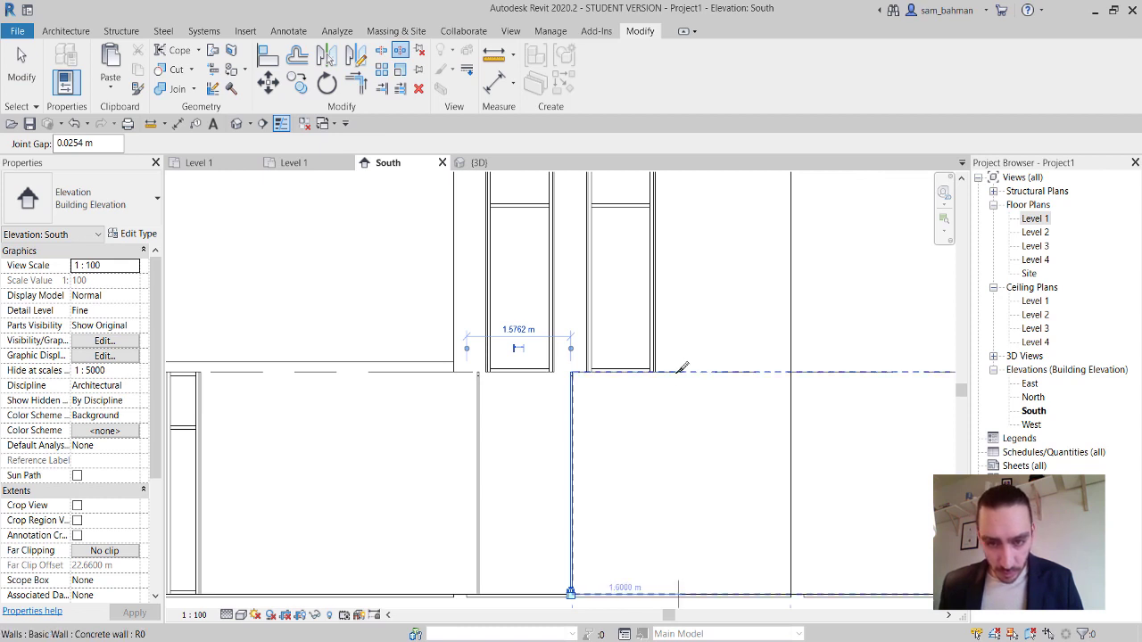
{"action": "left_click", "coordinate": [678, 371]}
{"action": "scroll", "coordinate": [571, 379], "scroll_direction": "up", "scroll_amount": 2}
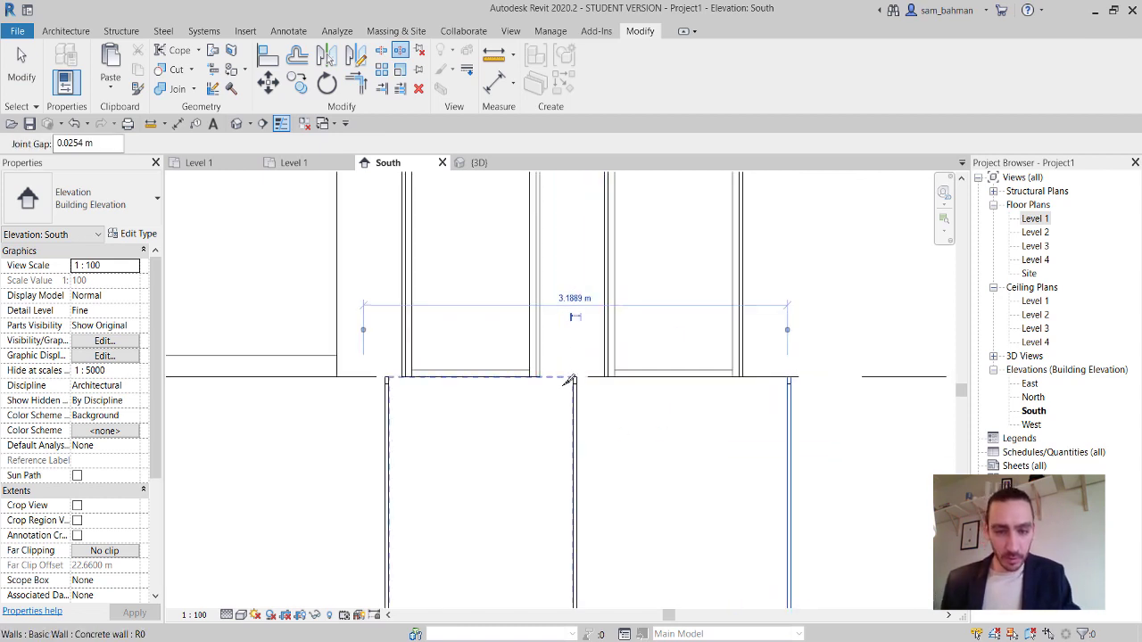
{"action": "left_click", "coordinate": [560, 378]}
{"action": "key", "text": "Escape"}
{"action": "scroll", "coordinate": [611, 397], "scroll_direction": "down", "scroll_amount": 3}
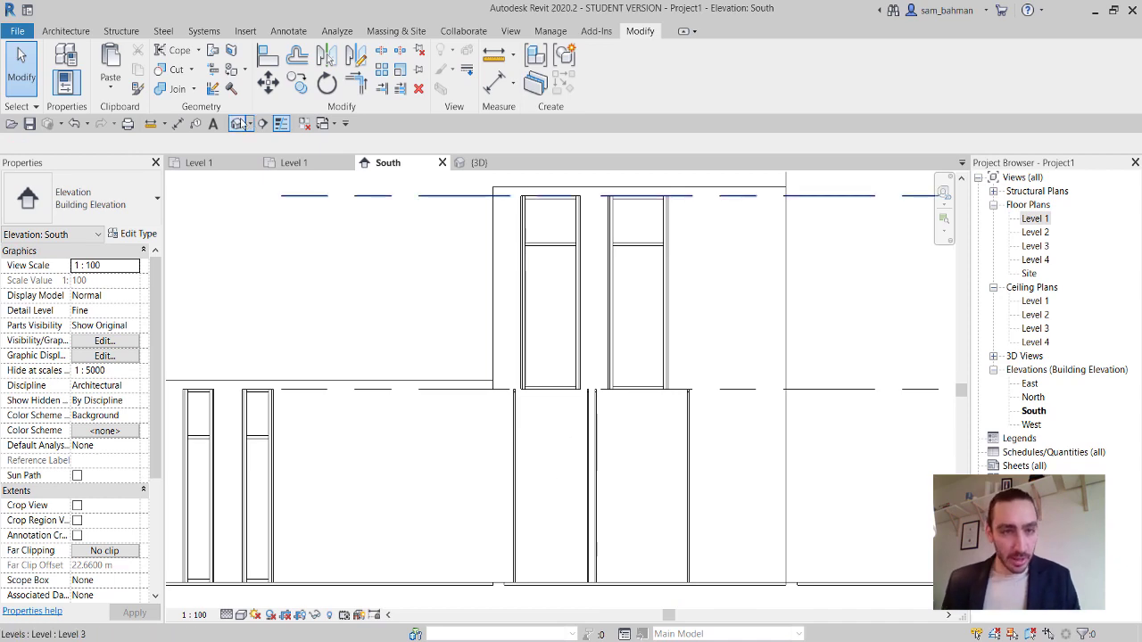
In the 3D view, delete the two wide ground-storey wall segments on either side of the narrow pier.
{"action": "left_click", "coordinate": [239, 124]}
{"action": "scroll", "coordinate": [493, 486], "scroll_direction": "up", "scroll_amount": 3}
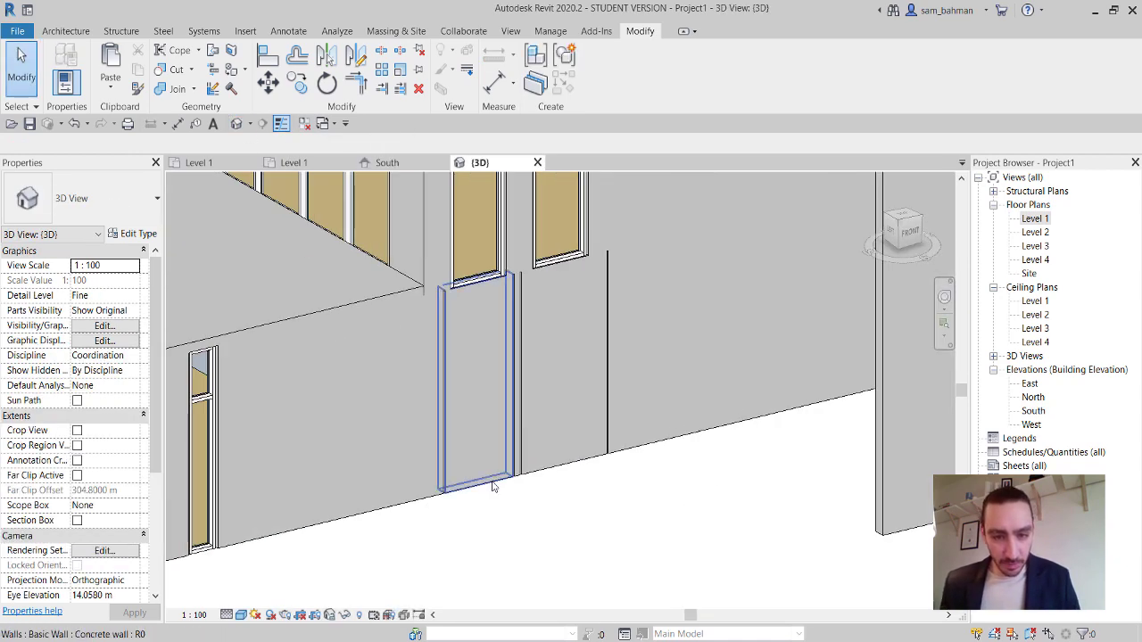
{"action": "left_click", "coordinate": [493, 487]}
{"action": "left_click", "coordinate": [571, 461], "text": "ctrl"}
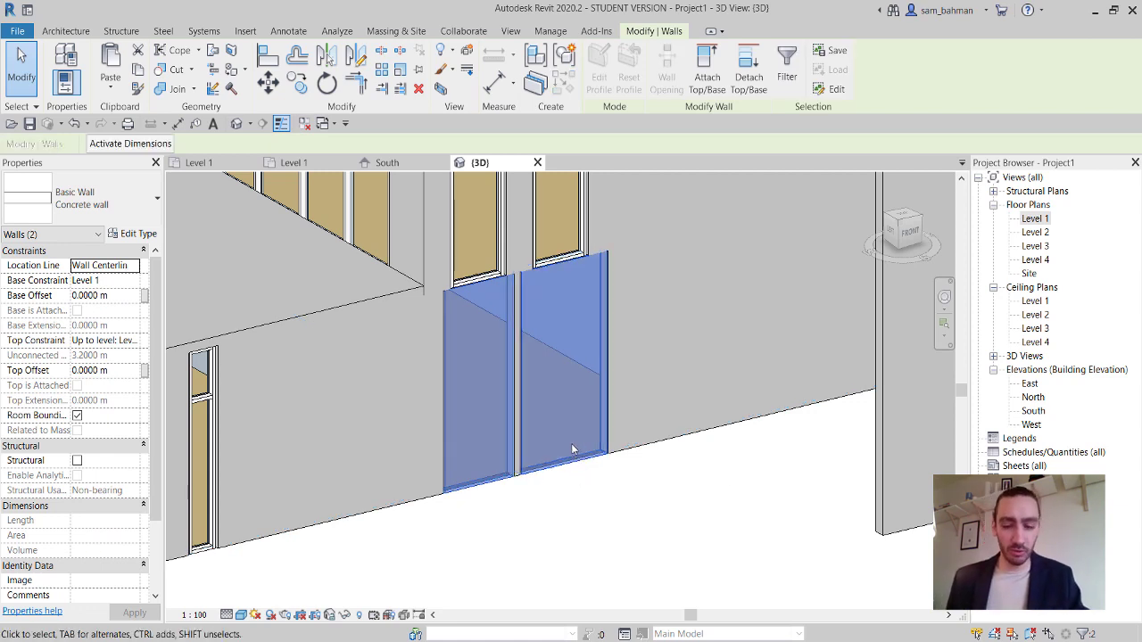
{"action": "key", "text": "Delete"}
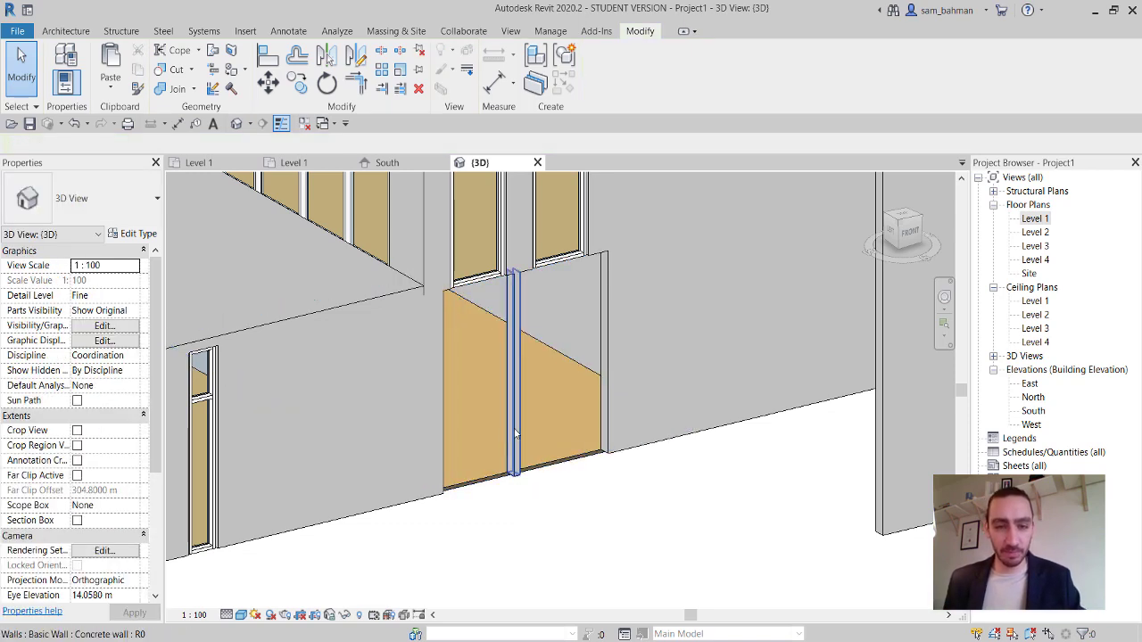
Set the base constraint of the second storey's two front storefront walls to Level 1.
{"action": "scroll", "coordinate": [546, 455], "scroll_direction": "down", "scroll_amount": 1}
{"action": "left_click", "coordinate": [467, 313]}
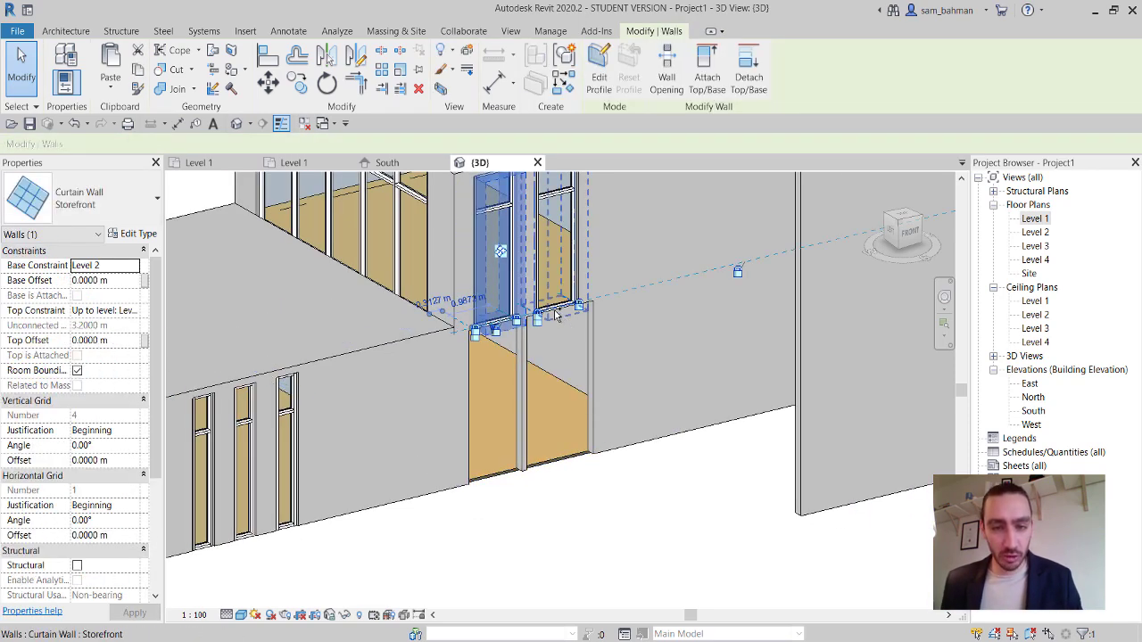
{"action": "left_click", "coordinate": [130, 266]}
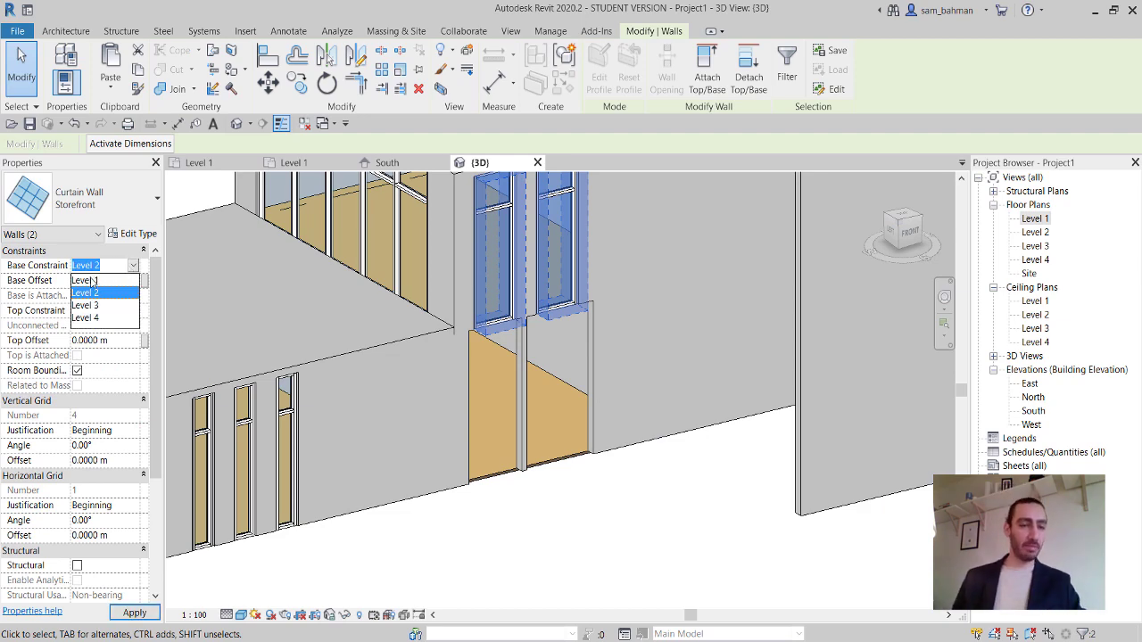
{"action": "left_click", "coordinate": [93, 280]}
{"action": "left_click", "coordinate": [586, 508]}
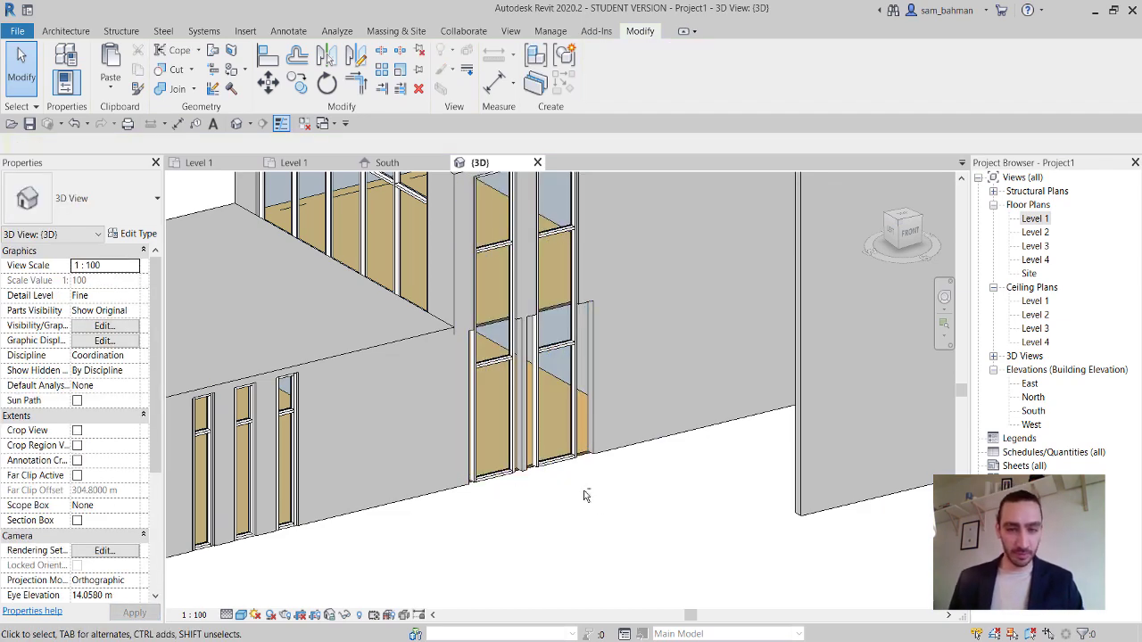
Try to extend the narrow ground-storey pier to the west edge of the east storefront with Trim/Extend Single Element.
{"action": "mouse_move", "coordinate": [586, 496]}
{"action": "middle_mouse_down", "text": "shift"}
{"action": "mouse_move", "coordinate": [571, 505]}
{"action": "mouse_move", "coordinate": [576, 480]}
{"action": "middle_mouse_up", "text": "shift"}
{"action": "scroll", "coordinate": [588, 450], "scroll_direction": "up", "scroll_amount": 2}
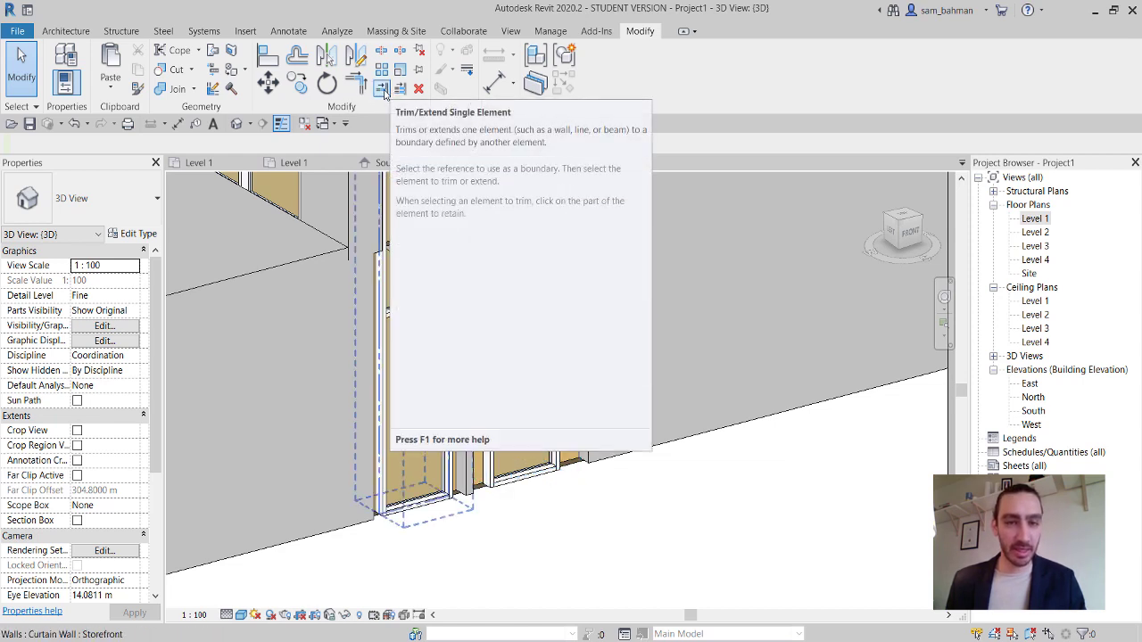
{"action": "left_click", "coordinate": [382, 89]}
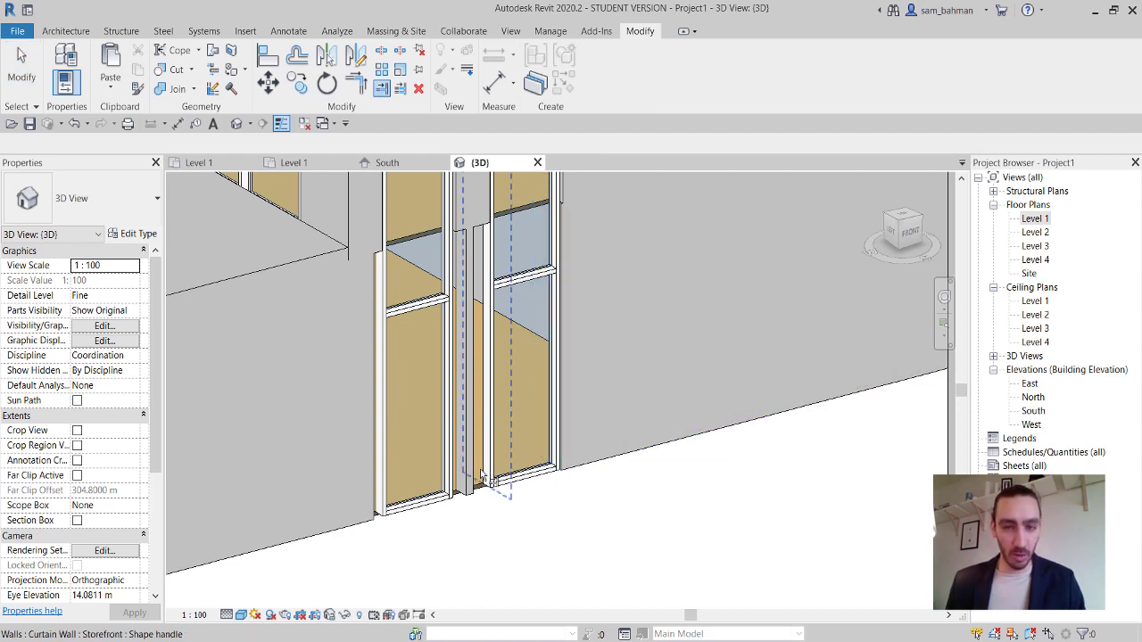
{"action": "left_click", "coordinate": [491, 389]}
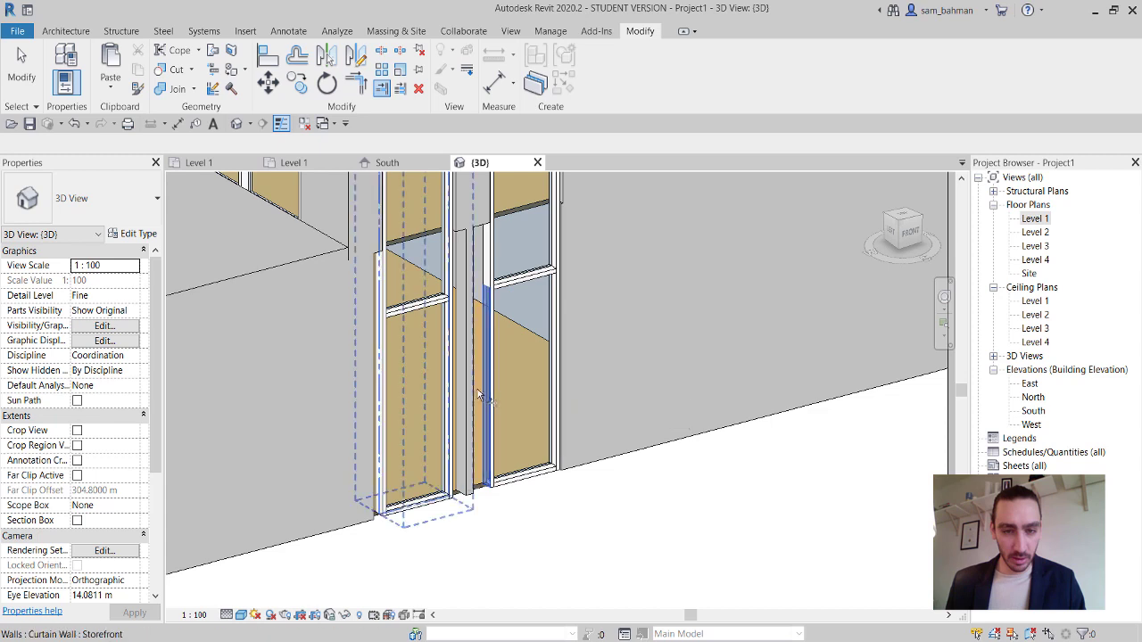
{"action": "left_click", "coordinate": [477, 394]}
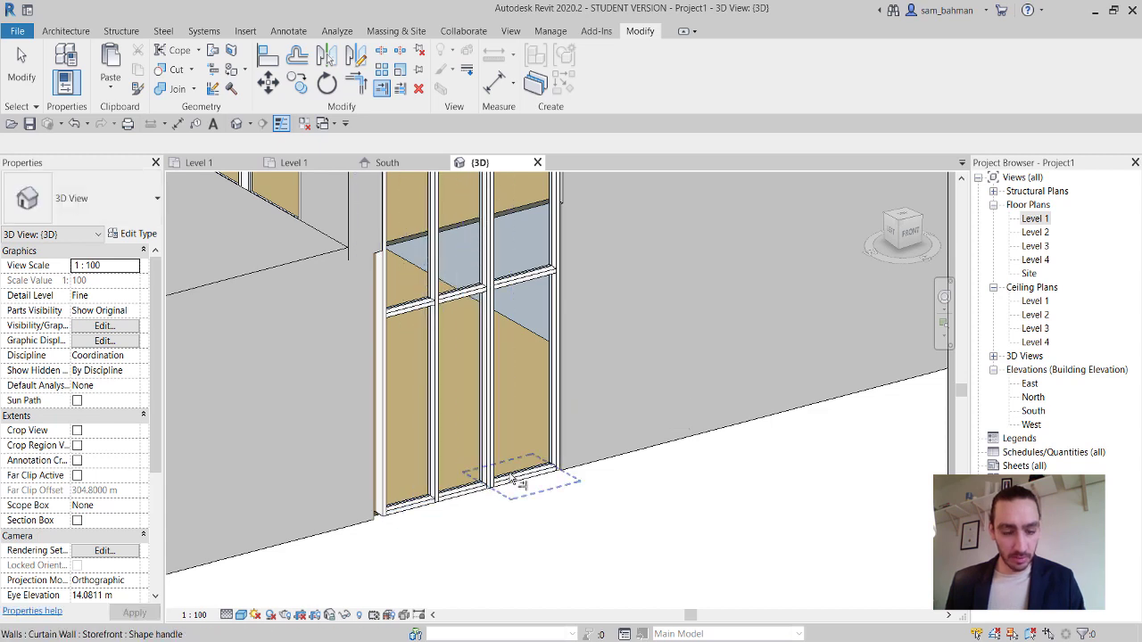
Extend the narrow ground-storey pier on both sides to the facing edges of the two tall storefronts.
{"action": "scroll", "coordinate": [513, 479], "scroll_direction": "up", "scroll_amount": 5}
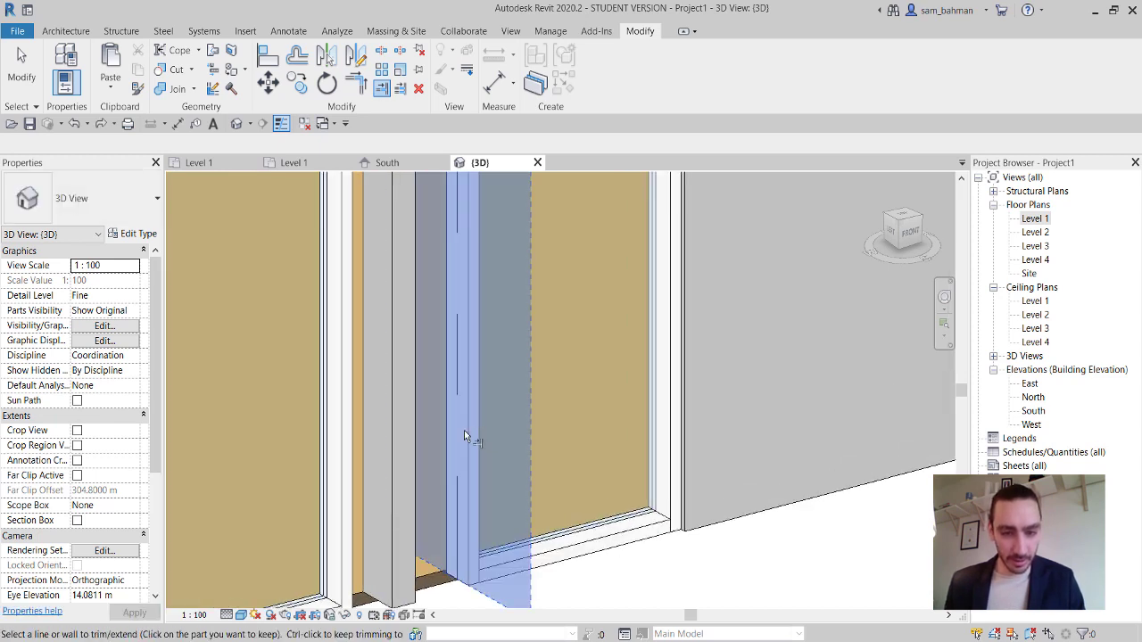
{"action": "scroll", "coordinate": [460, 505], "scroll_direction": "down", "scroll_amount": 5}
{"action": "middle_click_drag", "start_coordinate": [453, 517], "coordinate": [365, 526], "text": "shift"}
{"action": "scroll", "coordinate": [483, 328], "scroll_direction": "up", "scroll_amount": 3}
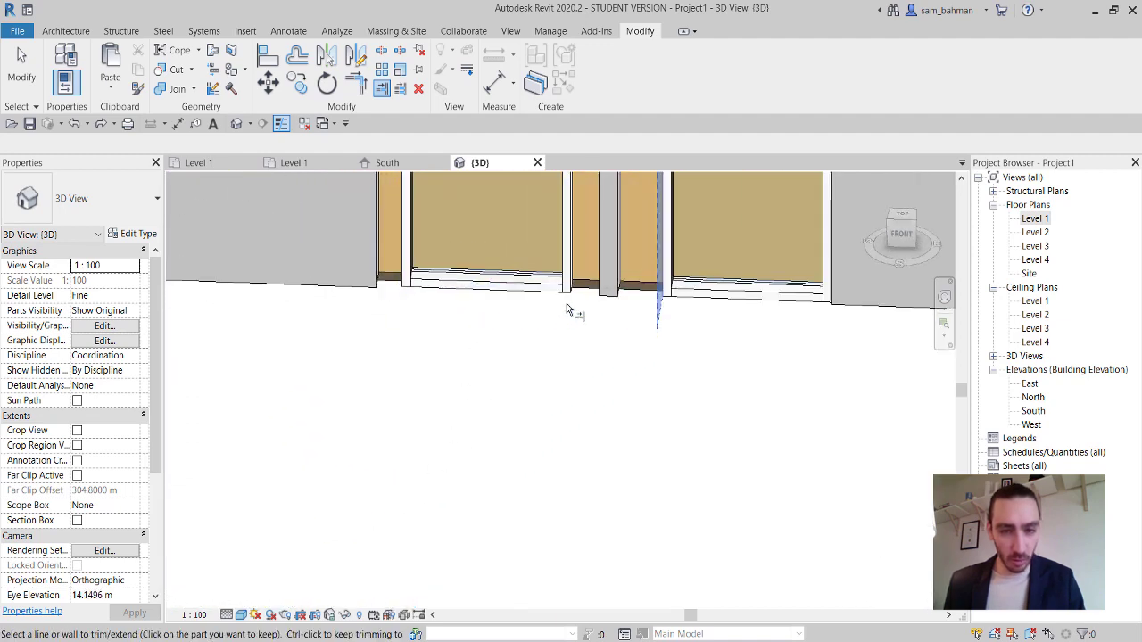
{"action": "left_click", "coordinate": [612, 292]}
{"action": "left_click", "coordinate": [576, 249]}
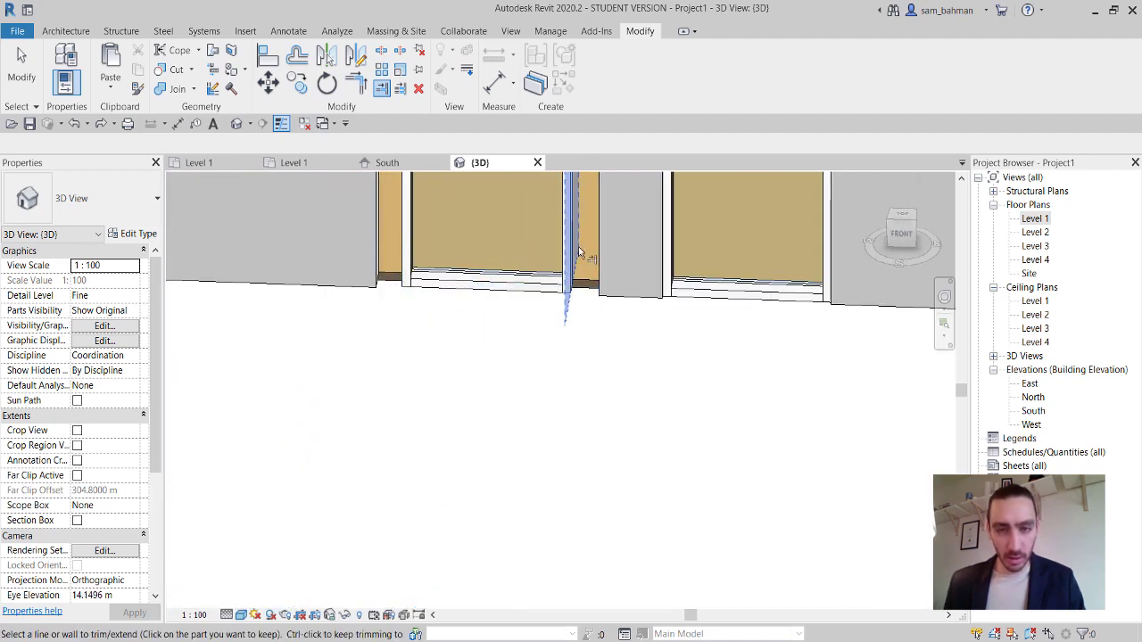
{"action": "left_click", "coordinate": [594, 246]}
Extend the ground-storey front wall west of the tall storefronts to the west storefront's outer edge.
{"action": "scroll", "coordinate": [594, 339], "scroll_direction": "up", "scroll_amount": 5}
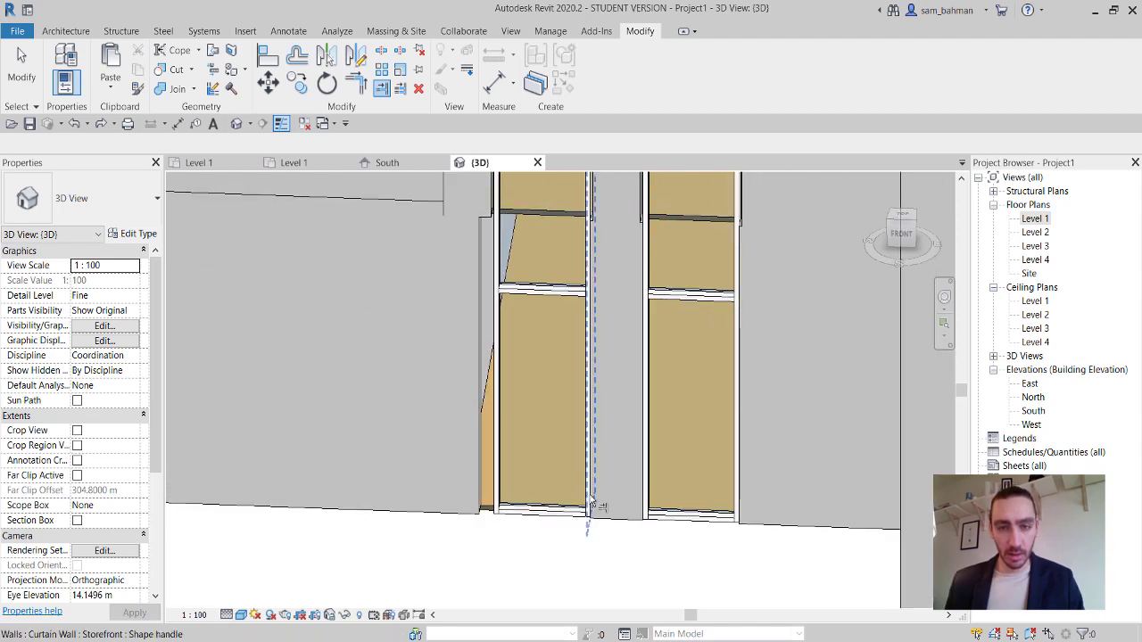
{"action": "middle_click_drag", "start_coordinate": [553, 533], "coordinate": [558, 411], "text": "shift"}
{"action": "scroll", "coordinate": [514, 391], "scroll_direction": "up", "scroll_amount": 3}
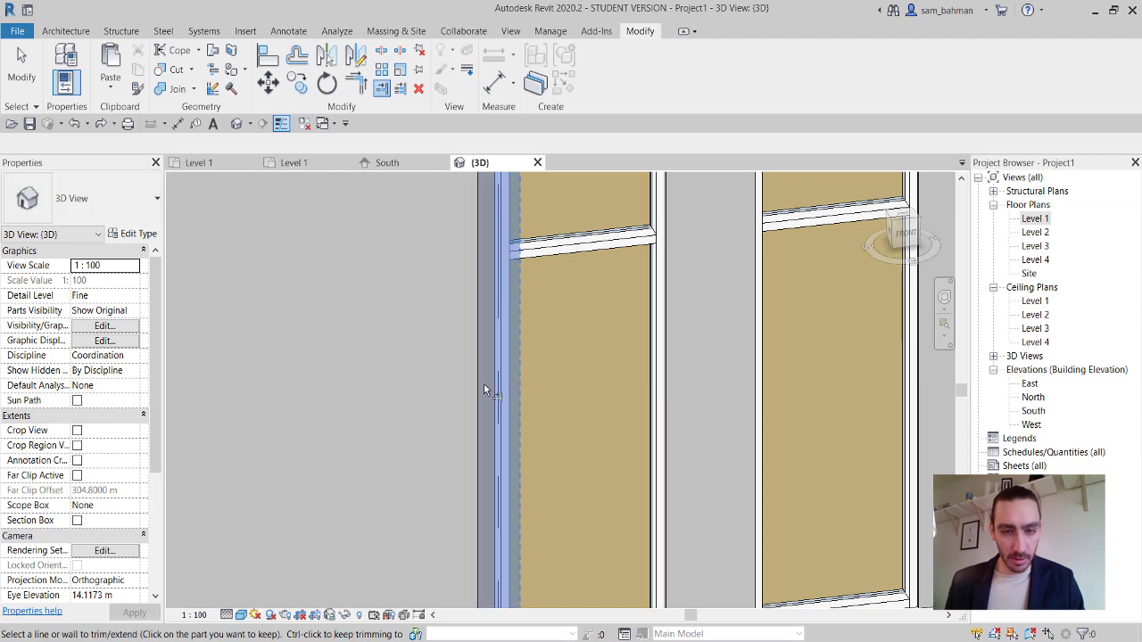
{"action": "scroll", "coordinate": [482, 383], "scroll_direction": "down", "scroll_amount": 5}
{"action": "key", "text": "Escape"}
{"action": "key", "text": "Escape"}
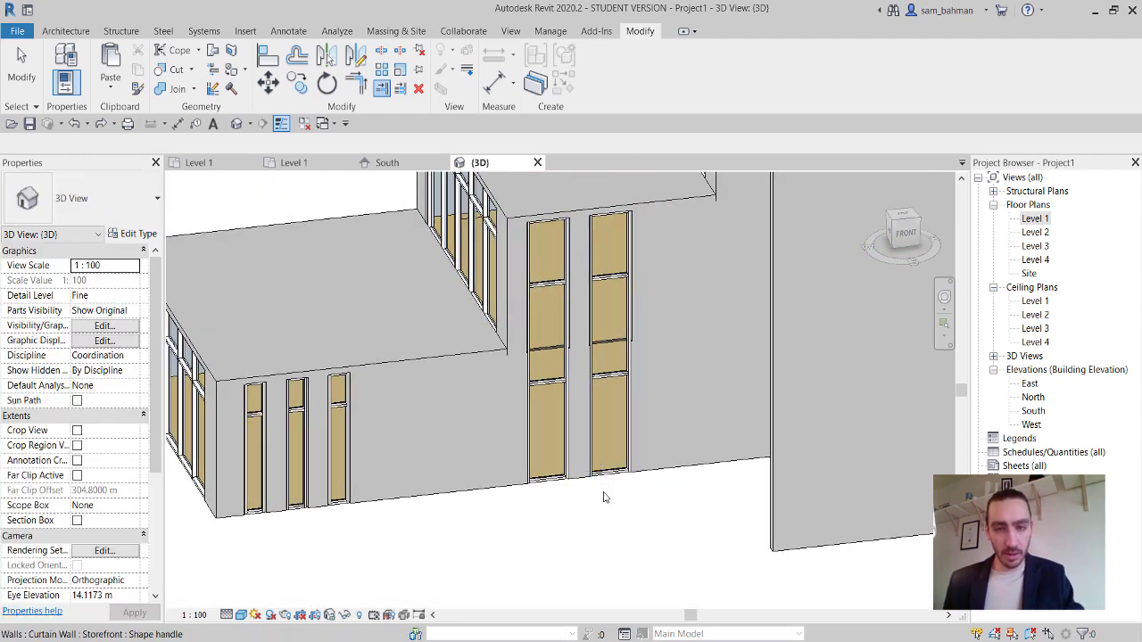
In the South elevation, cut a rectangular wall opening about 4.15 m wide and 8.07 m high in the tallest front wall.
{"action": "mouse_move", "coordinate": [574, 454]}
{"action": "middle_mouse_down", "text": "shift"}
{"action": "mouse_move", "coordinate": [598, 502]}
{"action": "mouse_move", "coordinate": [585, 508]}
{"action": "mouse_move", "coordinate": [634, 523]}
{"action": "mouse_move", "coordinate": [653, 509]}
{"action": "middle_mouse_up", "text": "shift"}
{"action": "middle_click_drag", "start_coordinate": [667, 560], "coordinate": [679, 492]}
{"action": "scroll", "coordinate": [617, 525], "scroll_direction": "down", "scroll_amount": 2}
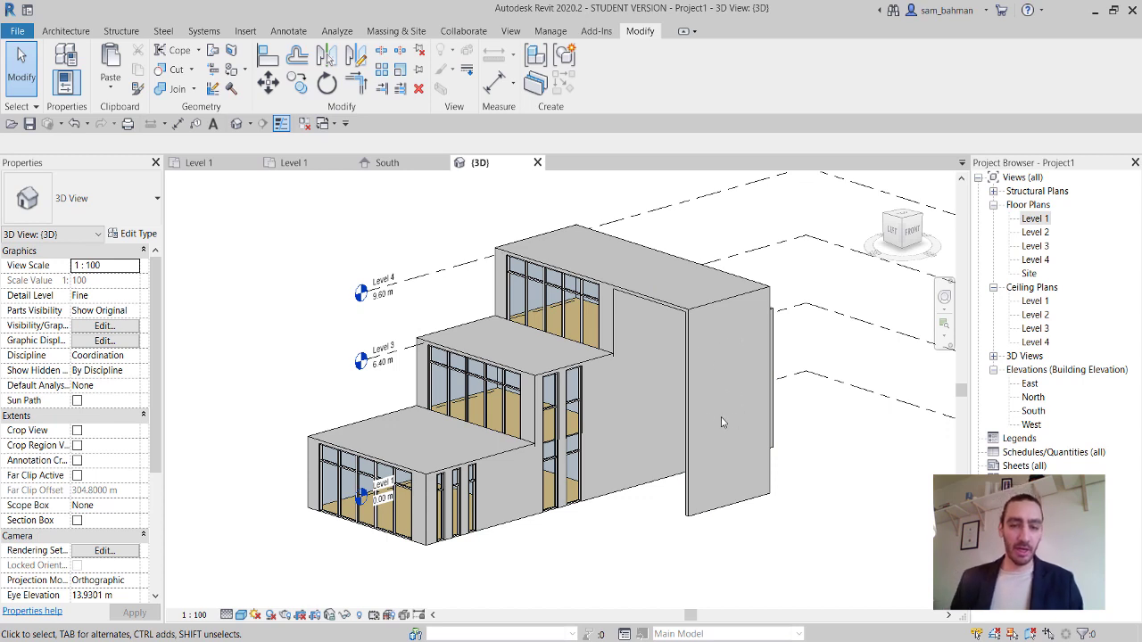
{"action": "left_click", "coordinate": [400, 167]}
{"action": "scroll", "coordinate": [516, 280], "scroll_direction": "down", "scroll_amount": 4}
{"action": "middle_click_drag", "start_coordinate": [602, 374], "coordinate": [532, 389]}
{"action": "scroll", "coordinate": [544, 392], "scroll_direction": "up", "scroll_amount": 2}
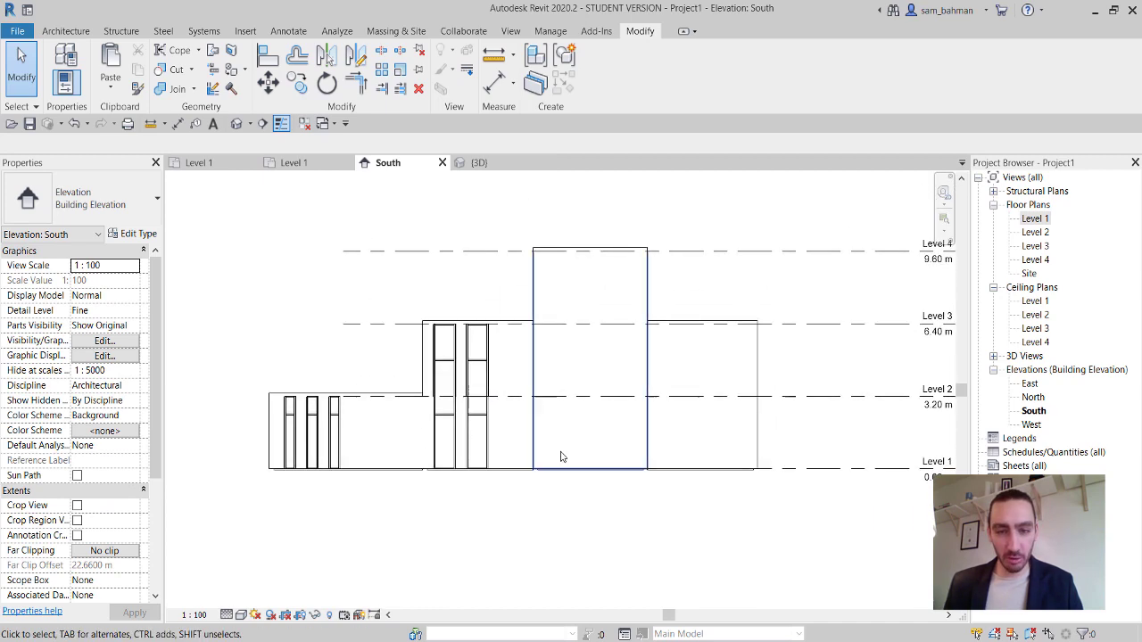
{"action": "scroll", "coordinate": [624, 410], "scroll_direction": "up", "scroll_amount": 2}
{"action": "left_click", "coordinate": [665, 419]}
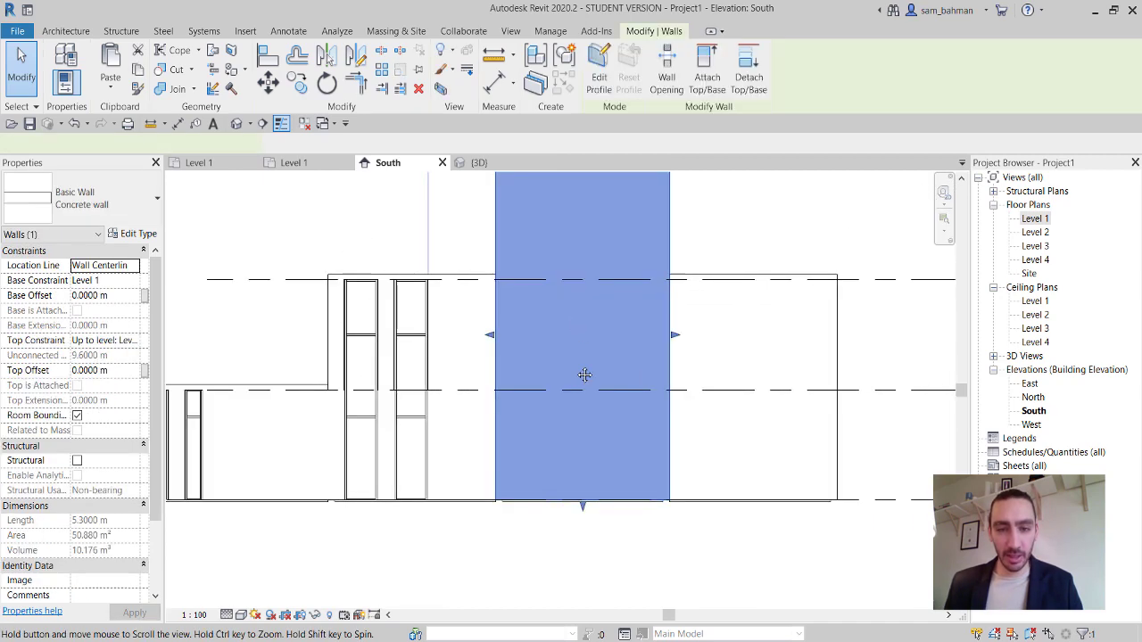
{"action": "middle_click_drag", "start_coordinate": [583, 377], "coordinate": [585, 466]}
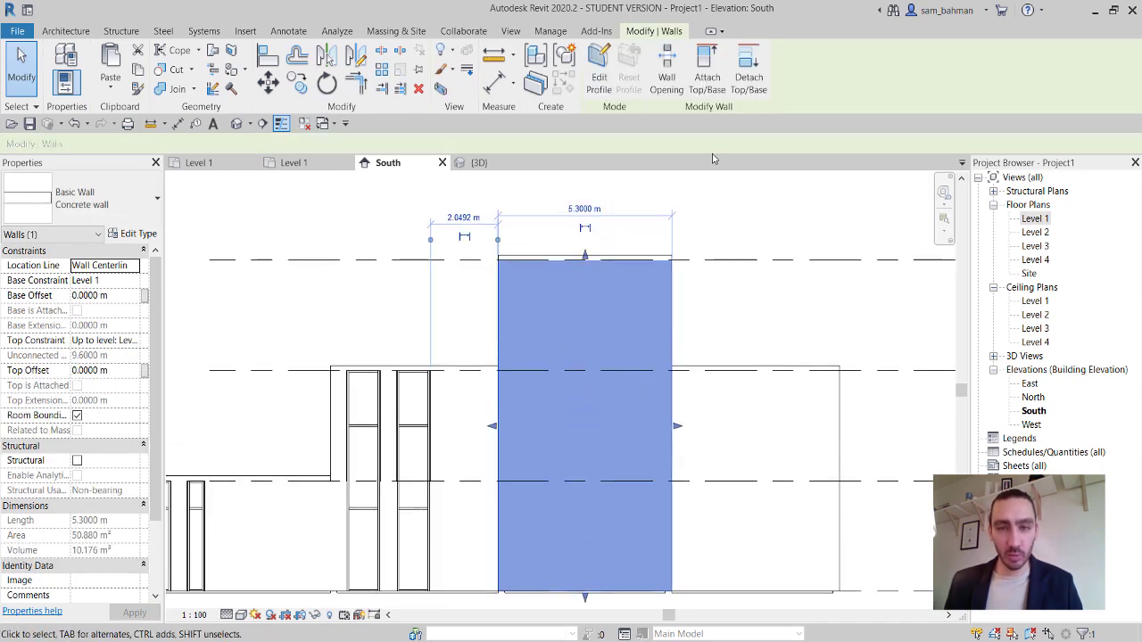
{"action": "left_click", "coordinate": [669, 78]}
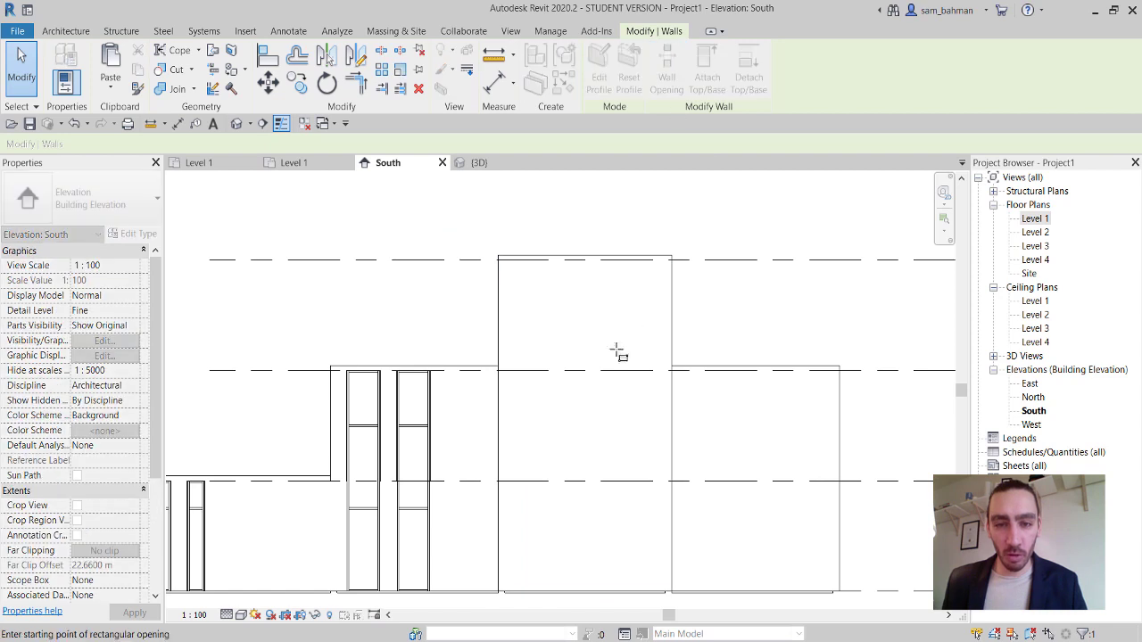
{"action": "left_click", "coordinate": [518, 288]}
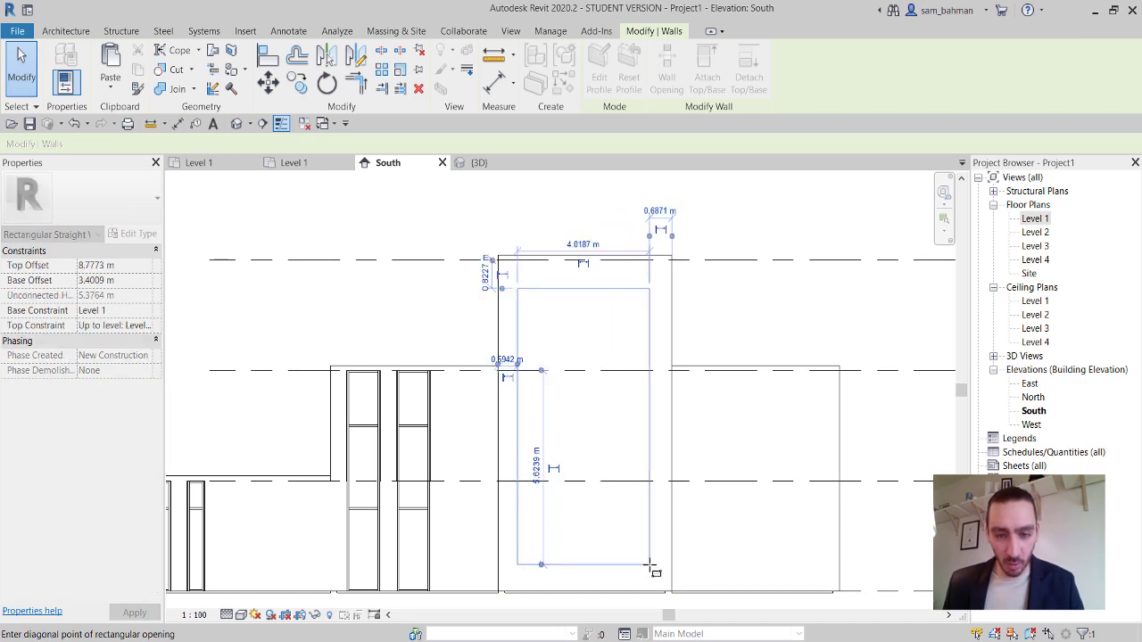
{"action": "left_click", "coordinate": [653, 566]}
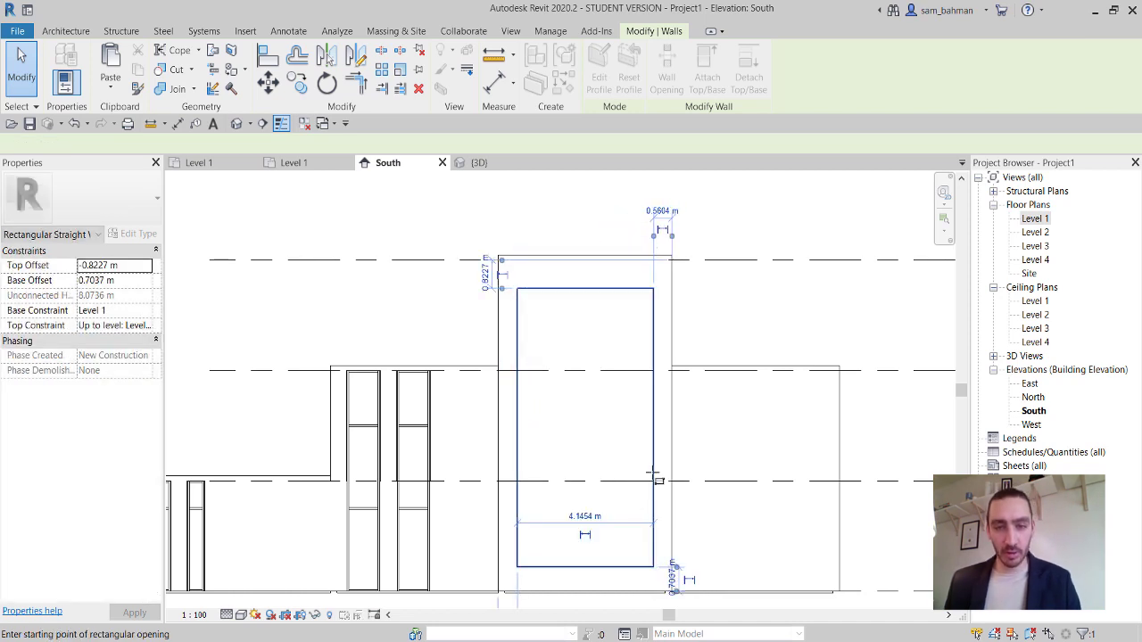
{"action": "key", "text": "Escape"}
{"action": "key", "text": "Escape"}
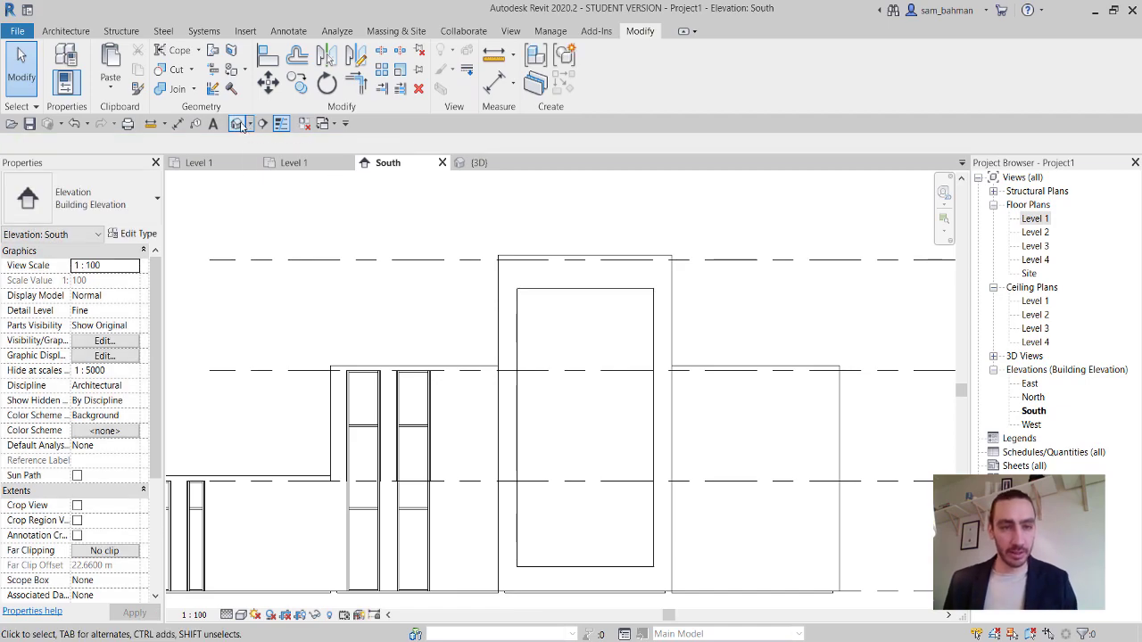
Show the 3D view from the top in Wireframe style, zoomed in on the projecting volume's front wall.
{"action": "left_click", "coordinate": [239, 123]}
{"action": "middle_click_drag", "start_coordinate": [476, 290], "coordinate": [747, 541], "text": "shift"}
{"action": "middle_click_drag", "start_coordinate": [802, 467], "coordinate": [743, 520], "text": "shift"}
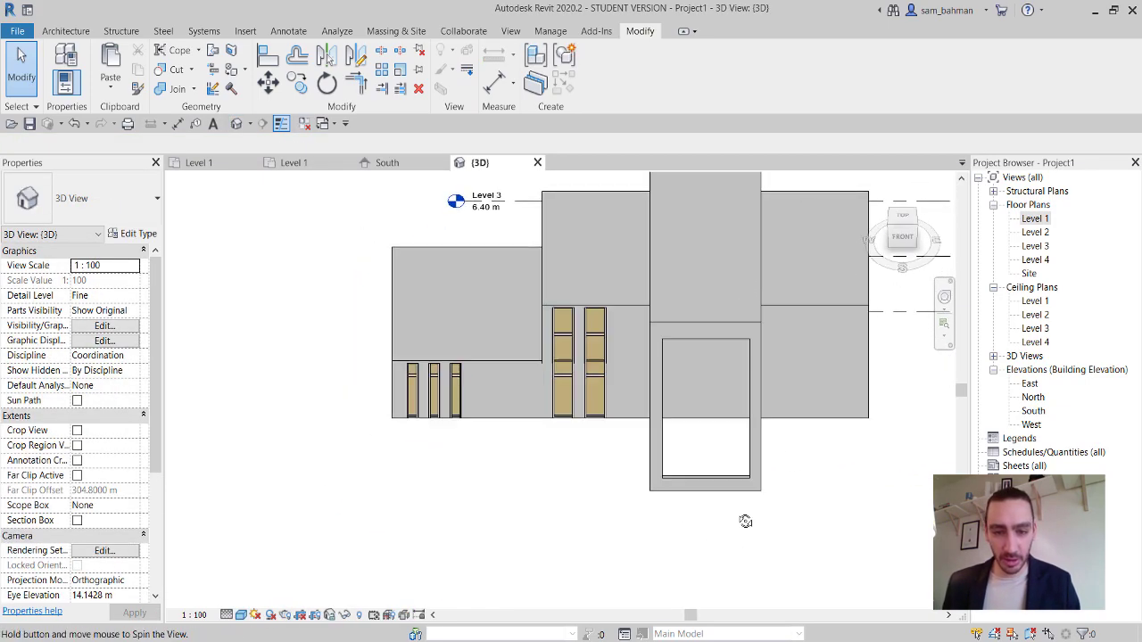
{"action": "left_click", "coordinate": [901, 216]}
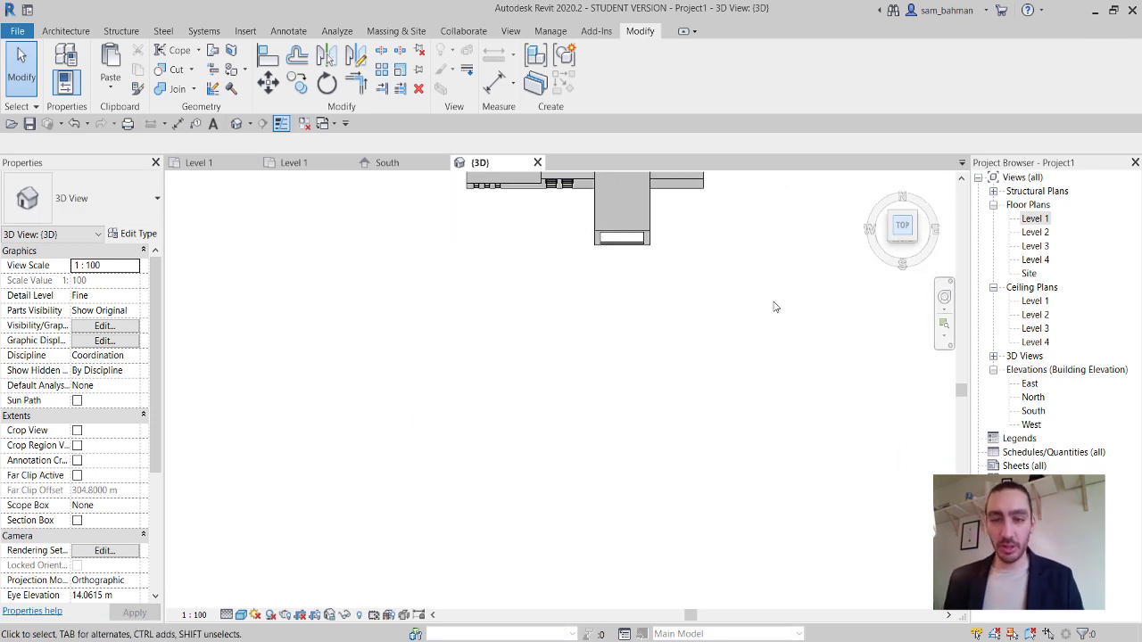
{"action": "scroll", "coordinate": [500, 366], "scroll_direction": "up", "scroll_amount": 5}
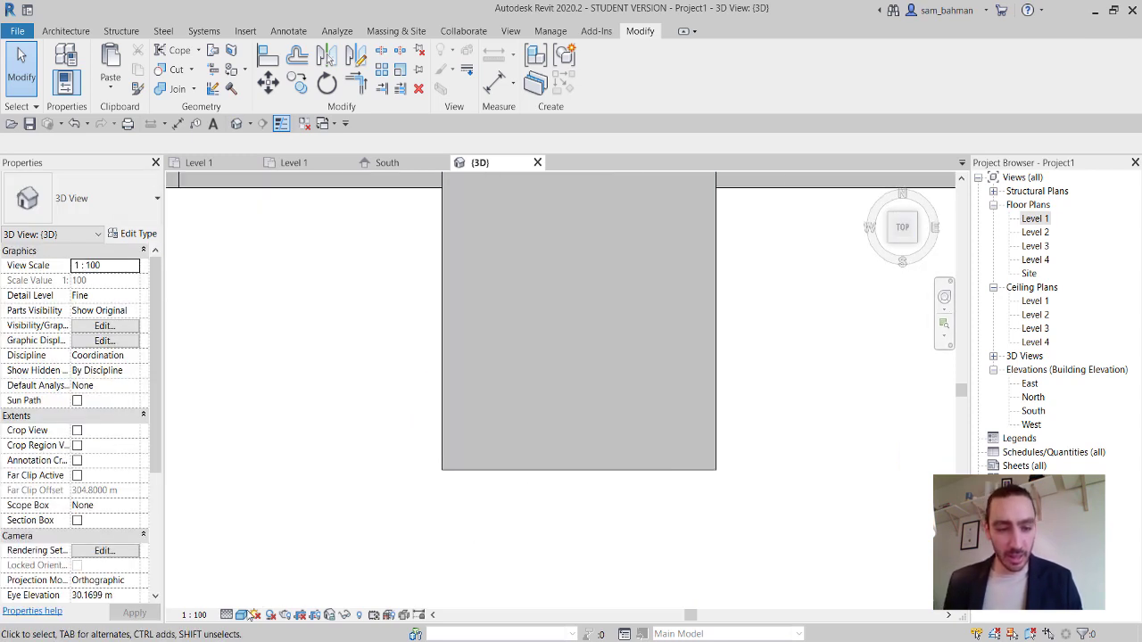
{"action": "left_click", "coordinate": [241, 615]}
{"action": "left_click", "coordinate": [295, 521]}
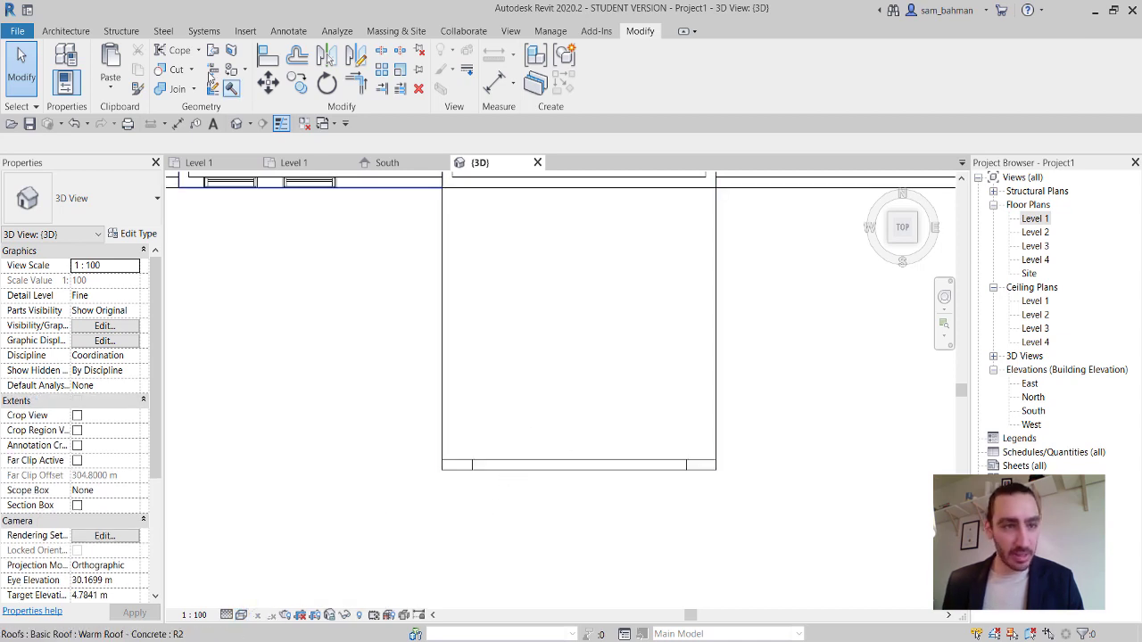
Draw a Storefront curtain wall along the tall front wall's centreline, spanning the full width of the opening.
{"action": "left_click", "coordinate": [65, 30]}
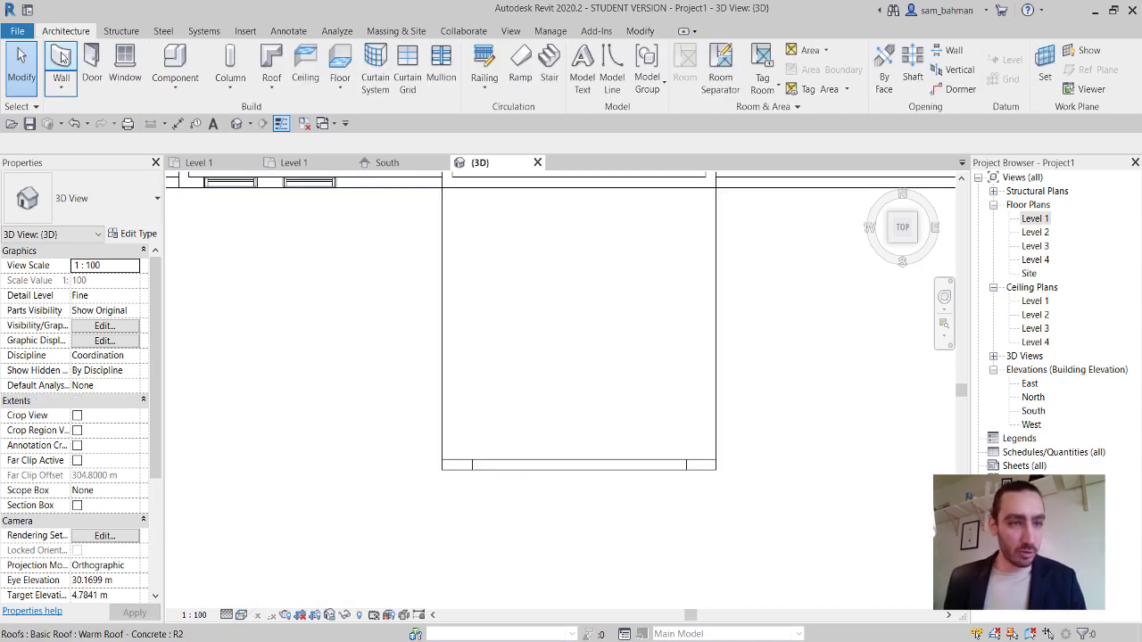
{"action": "left_click", "coordinate": [61, 71]}
{"action": "left_click", "coordinate": [111, 198]}
{"action": "scroll", "coordinate": [54, 535], "scroll_direction": "down", "scroll_amount": 5}
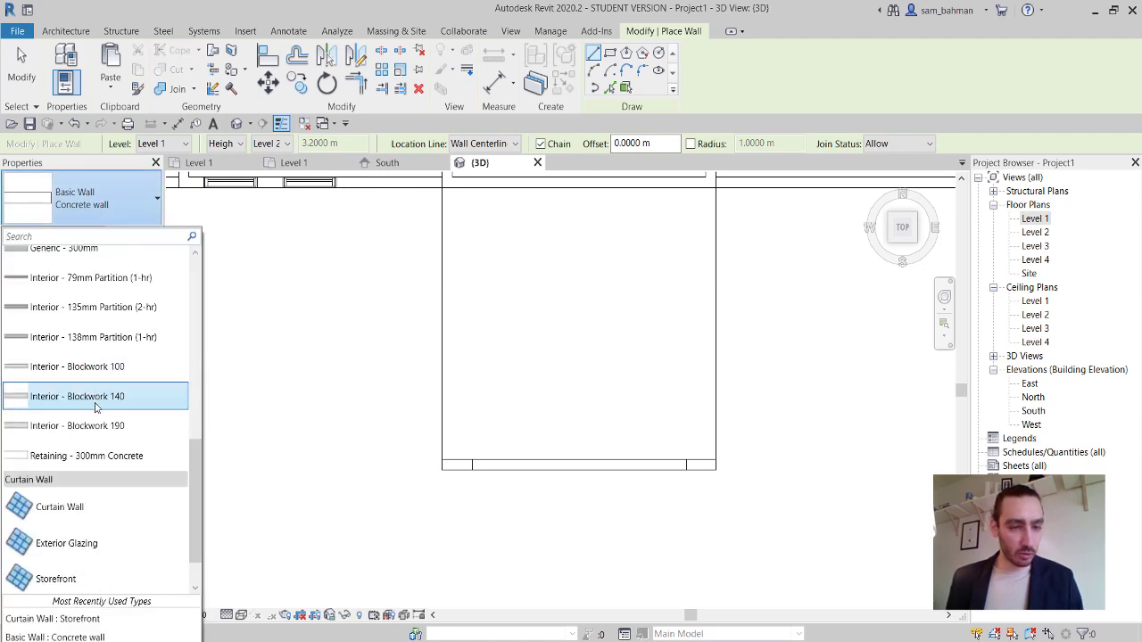
{"action": "left_click", "coordinate": [52, 532]}
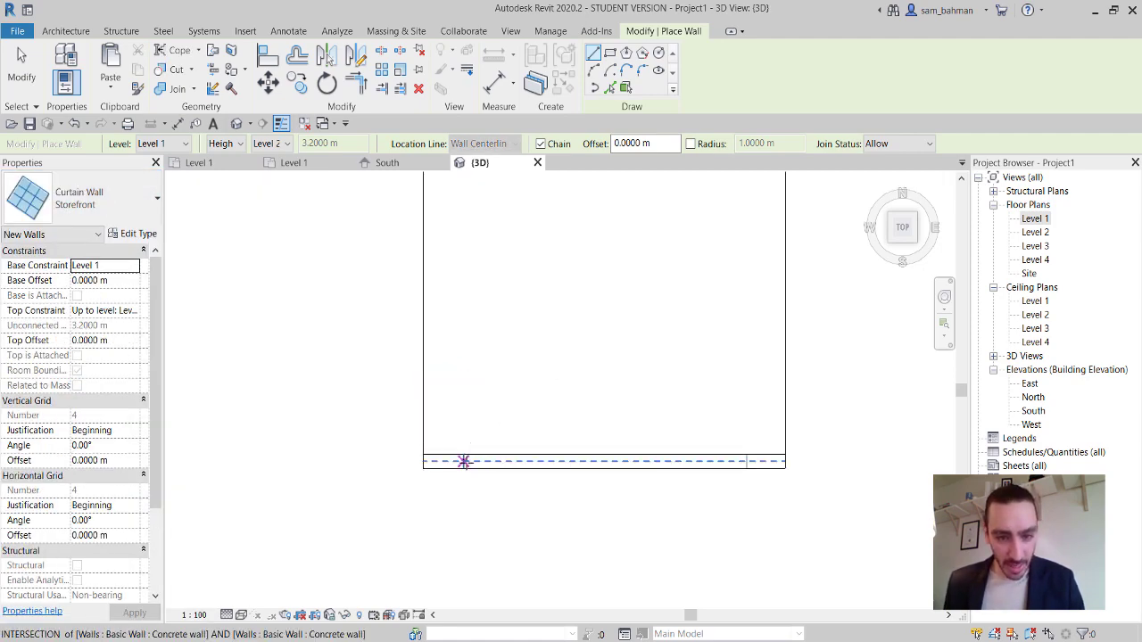
{"action": "left_click", "coordinate": [463, 461]}
{"action": "left_click", "coordinate": [746, 461]}
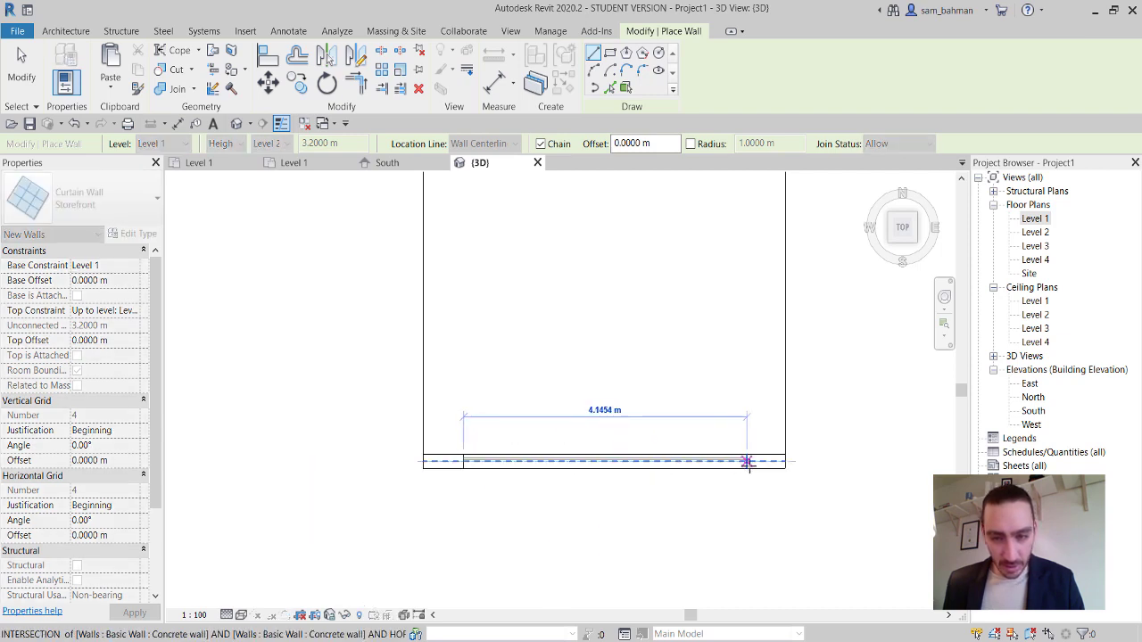
{"action": "key", "text": "Escape"}
{"action": "key", "text": "Escape"}
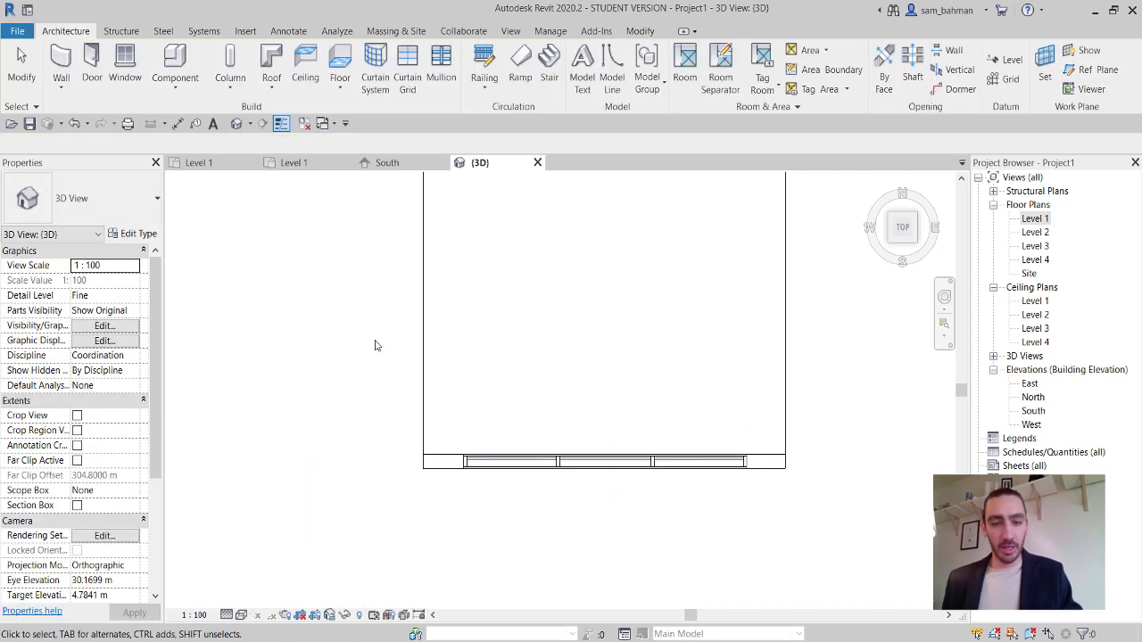
Select the new storefront wall from an angled 3D view and set the view's visual style to Consistent Colors.
{"action": "middle_click_drag", "start_coordinate": [545, 398], "coordinate": [642, 462], "text": "shift"}
{"action": "left_click", "coordinate": [642, 462]}
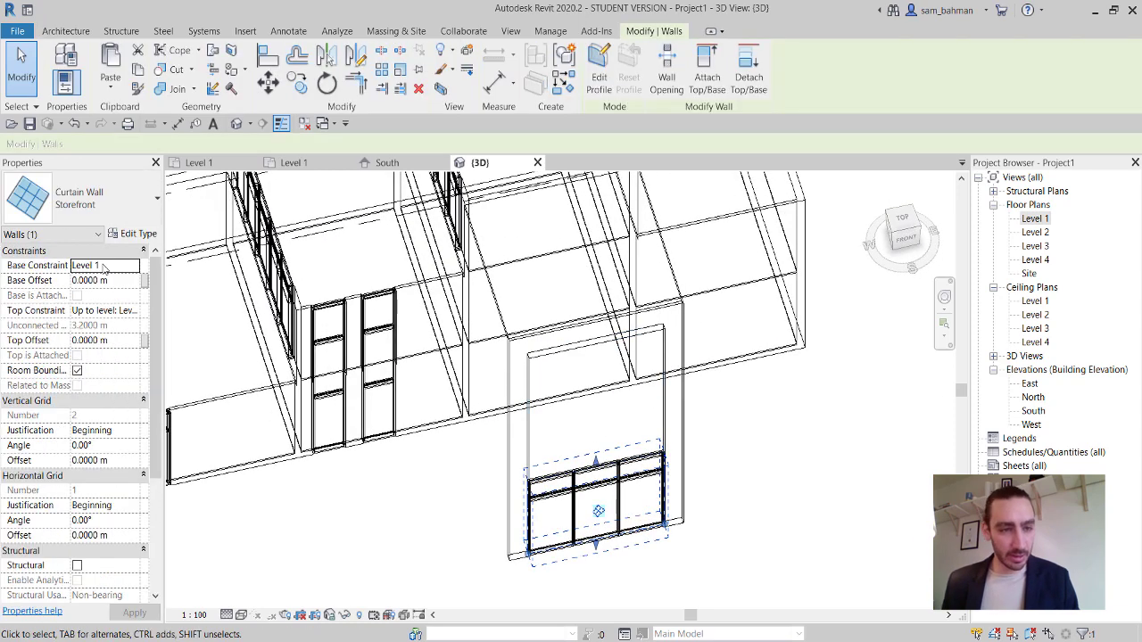
{"action": "left_click", "coordinate": [134, 312]}
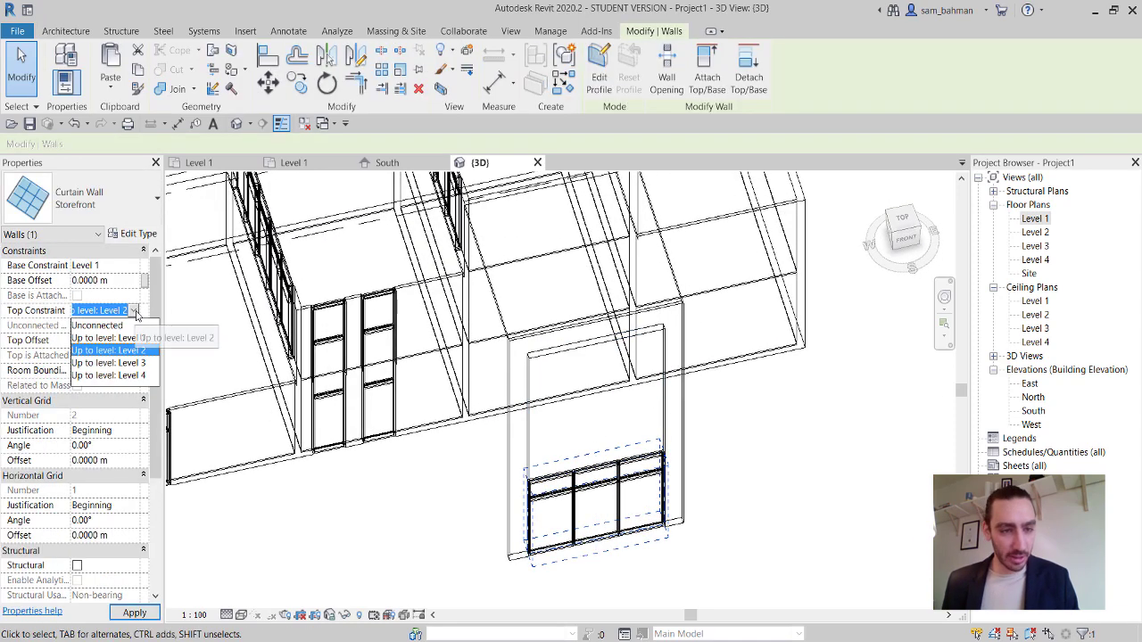
{"action": "left_click", "coordinate": [277, 580]}
{"action": "left_click", "coordinate": [242, 615]}
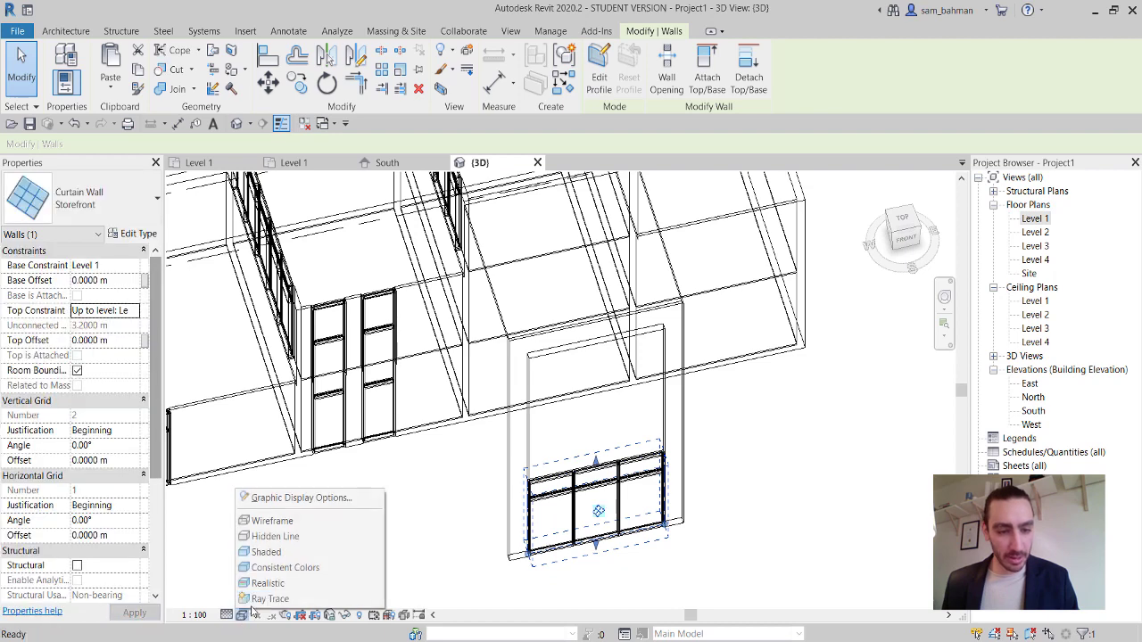
{"action": "left_click", "coordinate": [292, 575]}
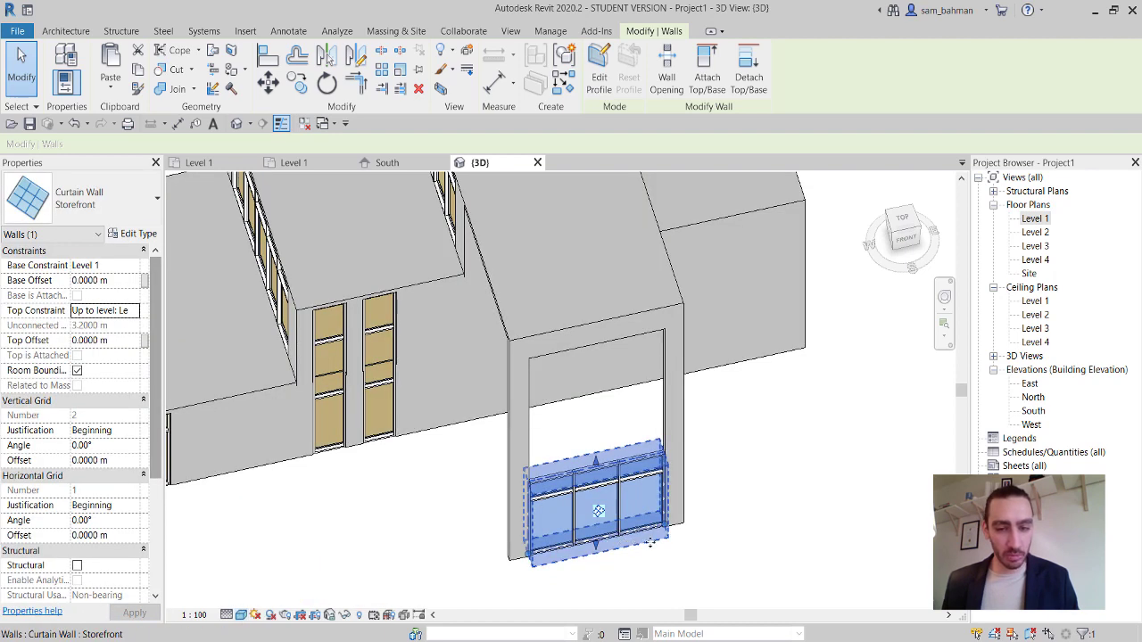
Stretch the new storefront wall's top up to the opening's upper edge, a top offset of about 5.58 m.
{"action": "scroll", "coordinate": [598, 500], "scroll_direction": "down", "scroll_amount": 3}
{"action": "scroll", "coordinate": [599, 484], "scroll_direction": "up", "scroll_amount": 5}
{"action": "left_click_drag", "start_coordinate": [596, 484], "coordinate": [591, 260]}
{"action": "scroll", "coordinate": [721, 421], "scroll_direction": "up", "scroll_amount": 1}
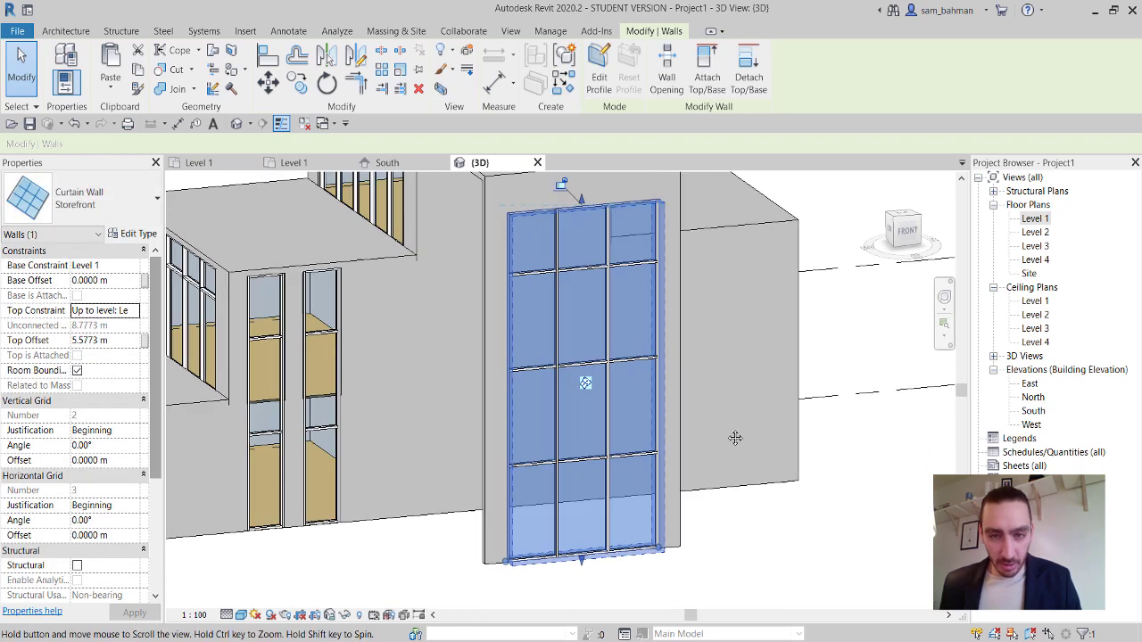
Raise the base of the tall front storefront wall to the opening's lower edge.
{"action": "scroll", "coordinate": [576, 571], "scroll_direction": "up", "scroll_amount": 2}
{"action": "left_click_drag", "start_coordinate": [584, 562], "coordinate": [585, 532]}
{"action": "key", "text": "Escape"}
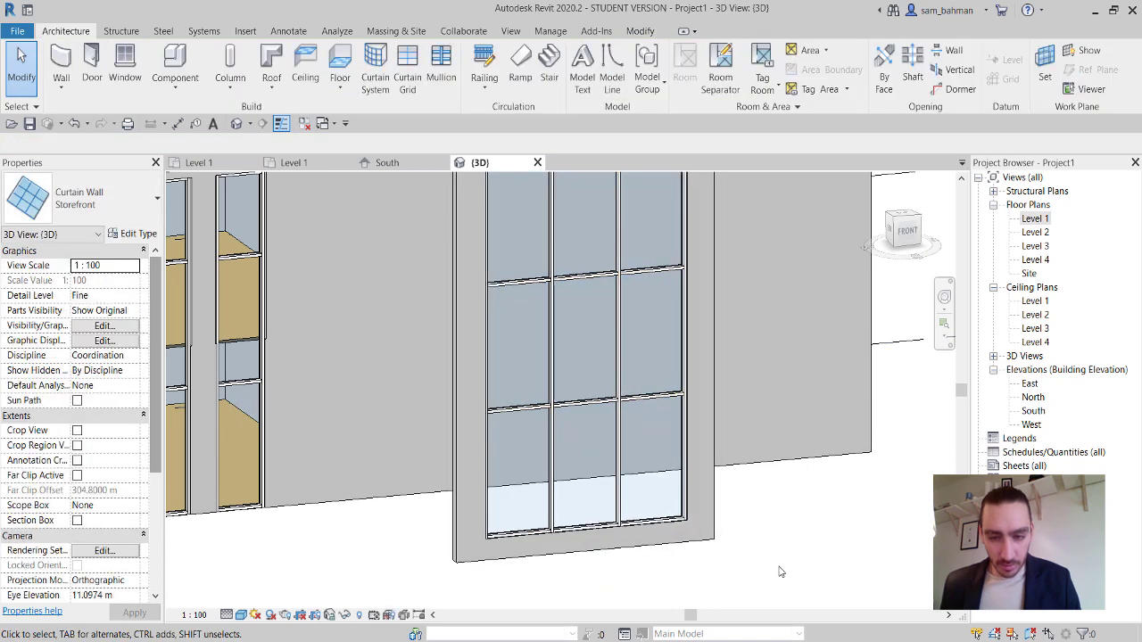
{"action": "scroll", "coordinate": [602, 571], "scroll_direction": "down", "scroll_amount": 4}
{"action": "middle_click_drag", "start_coordinate": [602, 570], "coordinate": [780, 532], "text": "shift"}
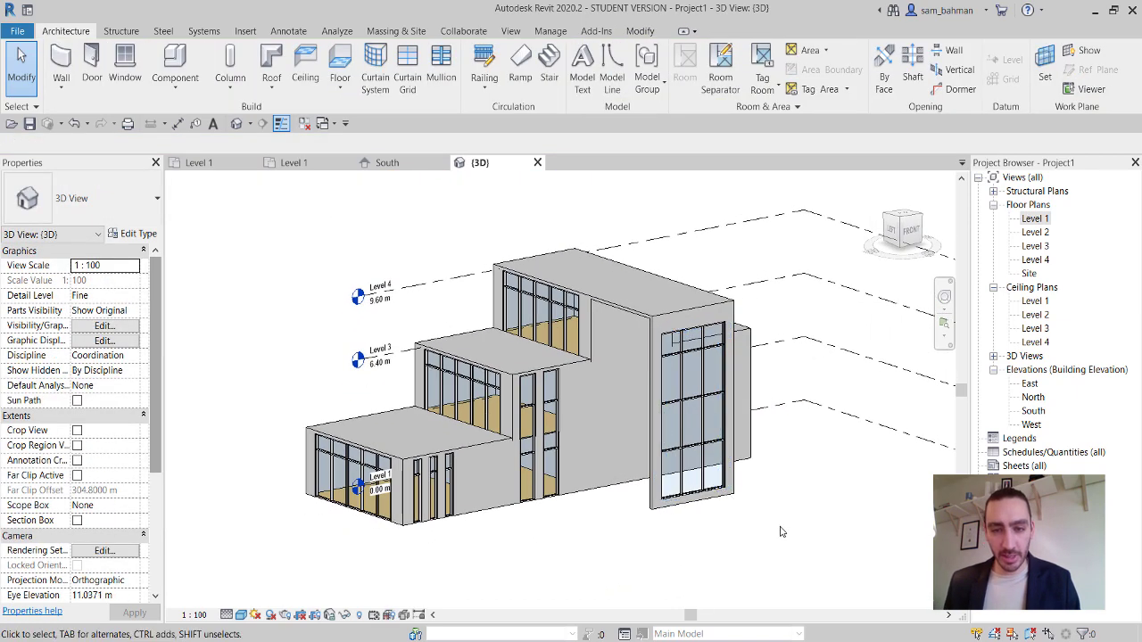
{"action": "middle_click_drag", "start_coordinate": [589, 550], "coordinate": [629, 566], "text": "shift"}
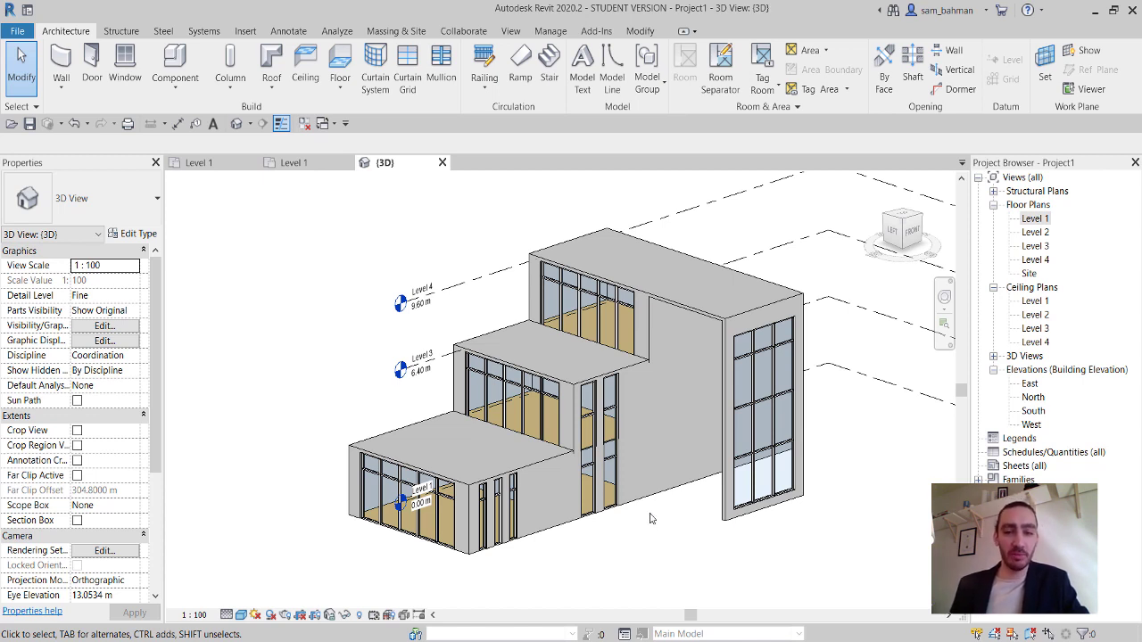
Start an architectural column and duplicate the M_Rectangular Column 475 x 610mm type as "350x 250".
{"action": "left_click", "coordinate": [231, 90]}
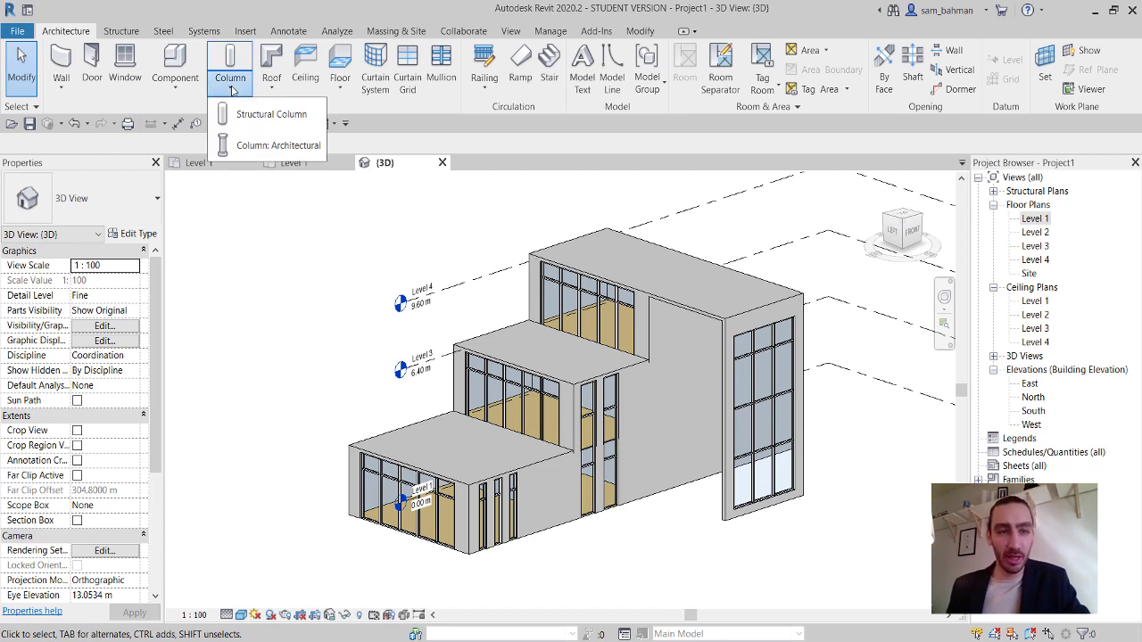
{"action": "left_click", "coordinate": [272, 145]}
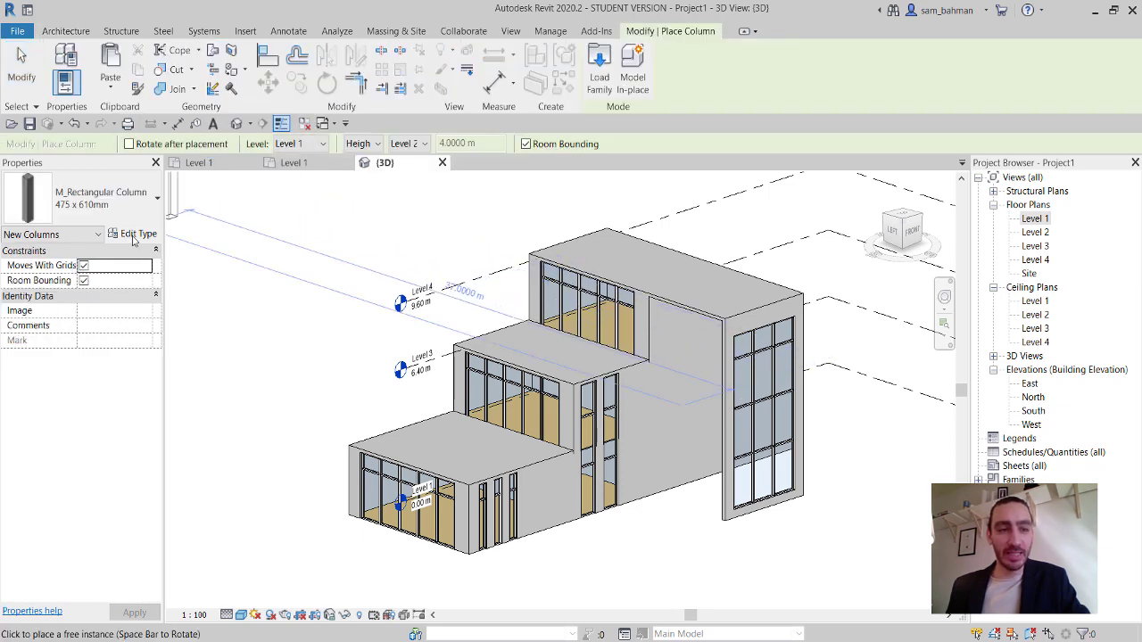
{"action": "left_click", "coordinate": [134, 234]}
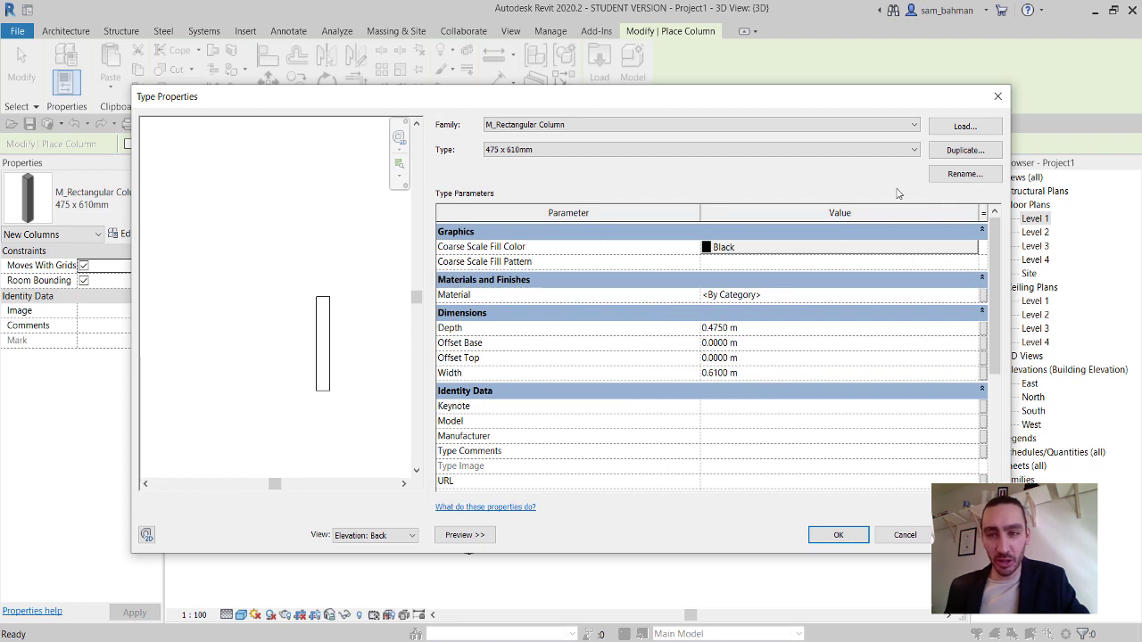
{"action": "left_click", "coordinate": [965, 149]}
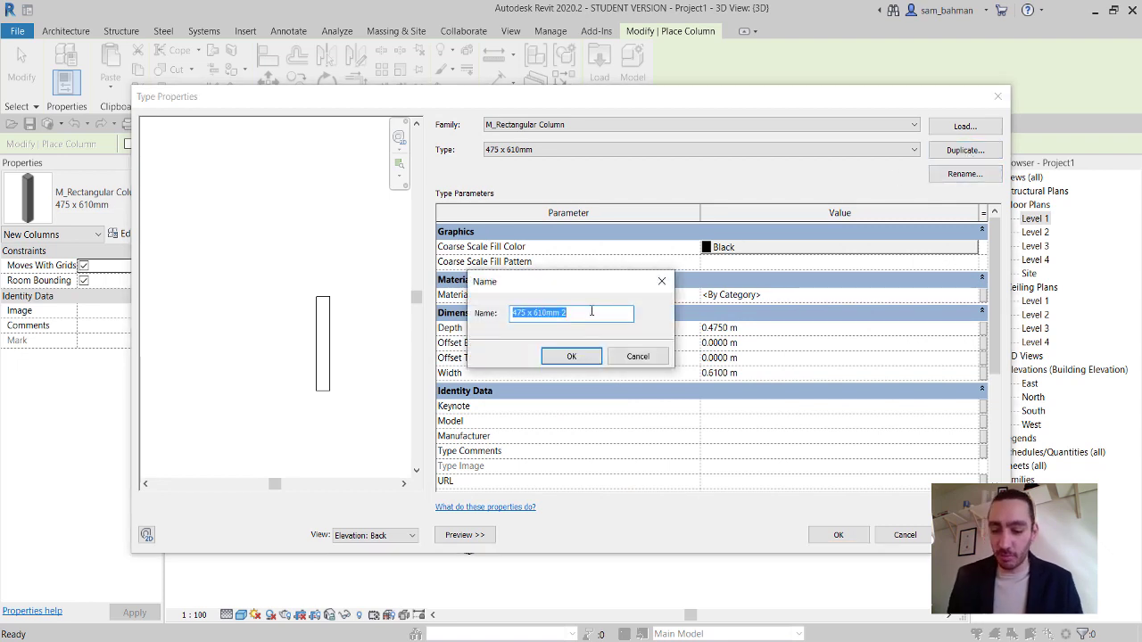
{"action": "type", "text": "350x 250"}
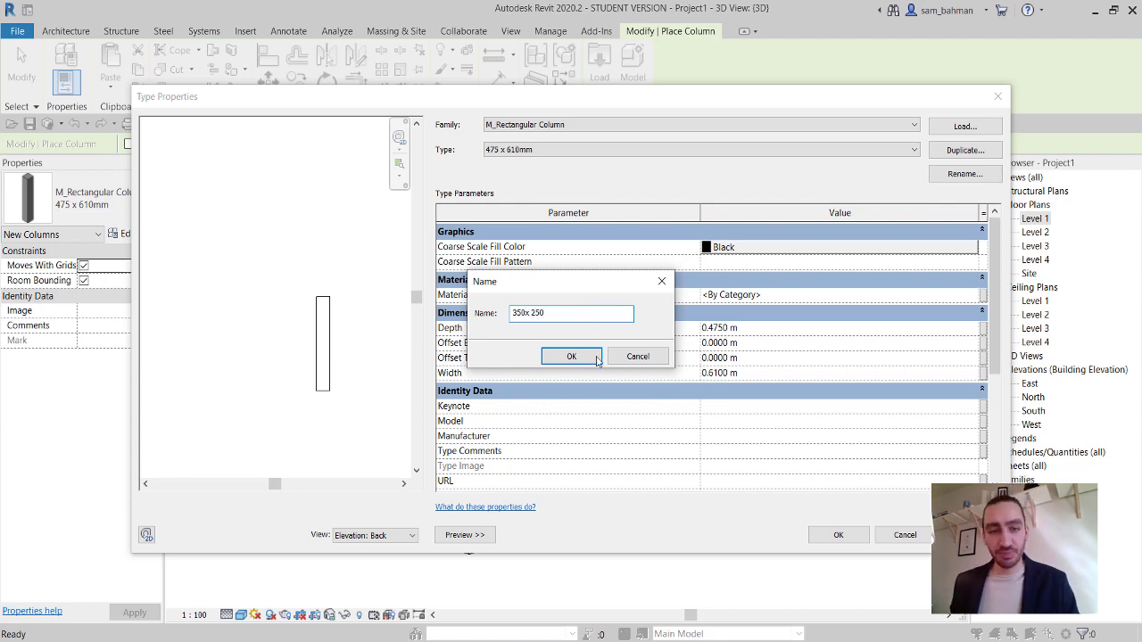
{"action": "left_click", "coordinate": [571, 356]}
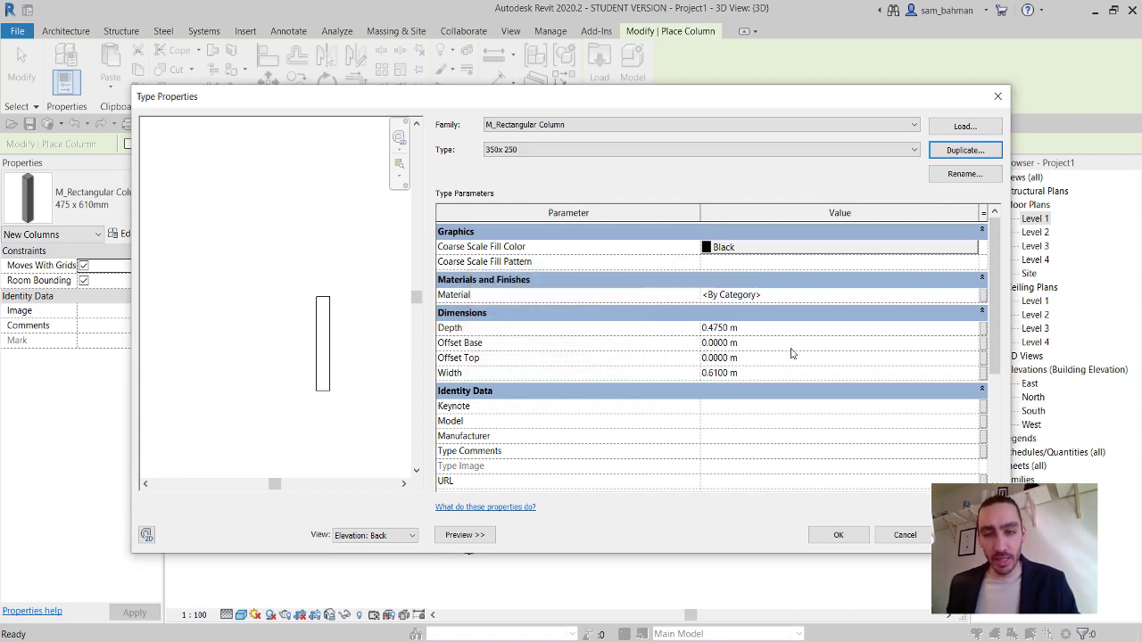
Set the new column type's depth to 0.35 m and width to 0.25 m, and leave column placement without placing one.
{"action": "left_click", "coordinate": [767, 331]}
{"action": "type", "text": "0"}
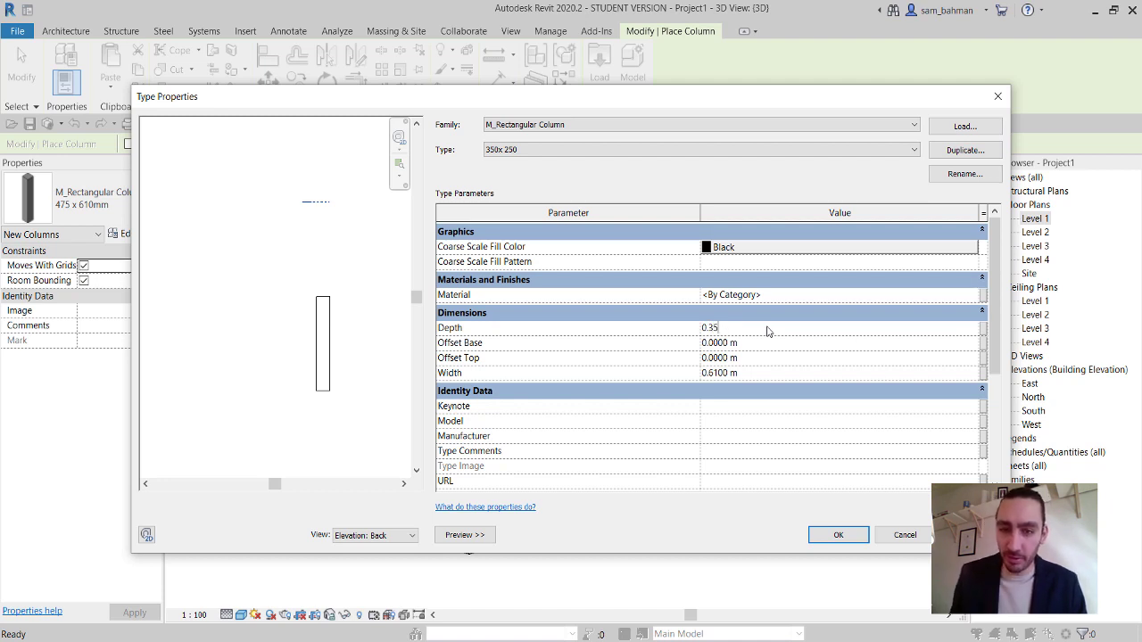
{"action": "type", "text": ".35"}
{"action": "left_click", "coordinate": [762, 378]}
{"action": "type", "text": "0.25"}
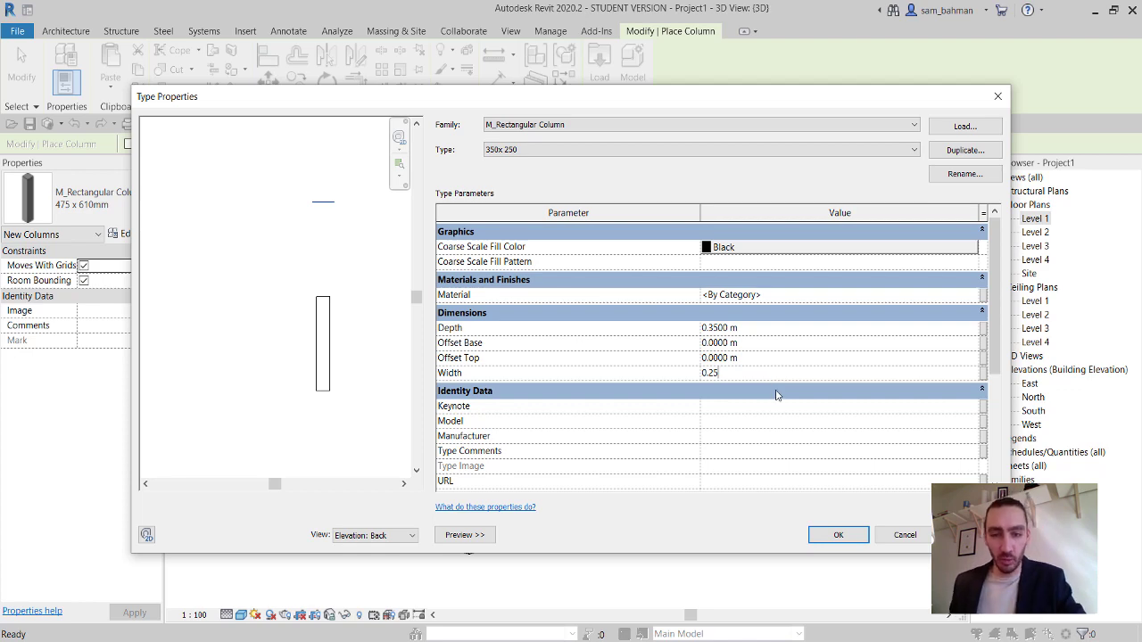
{"action": "left_click", "coordinate": [838, 534]}
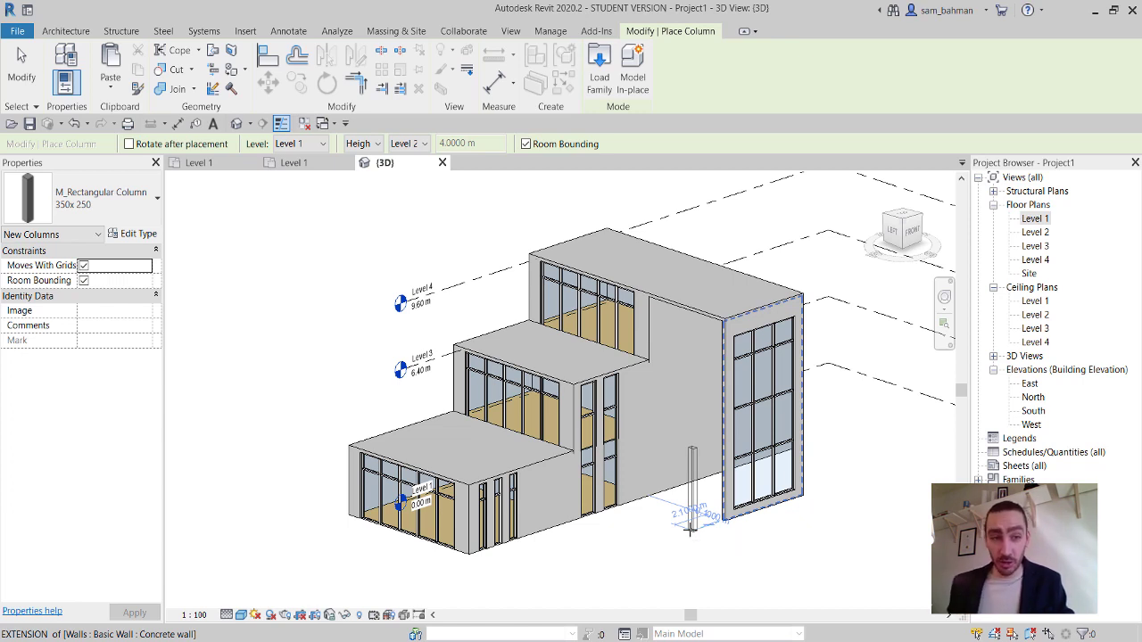
{"action": "key", "text": "Escape"}
{"action": "key", "text": "Escape"}
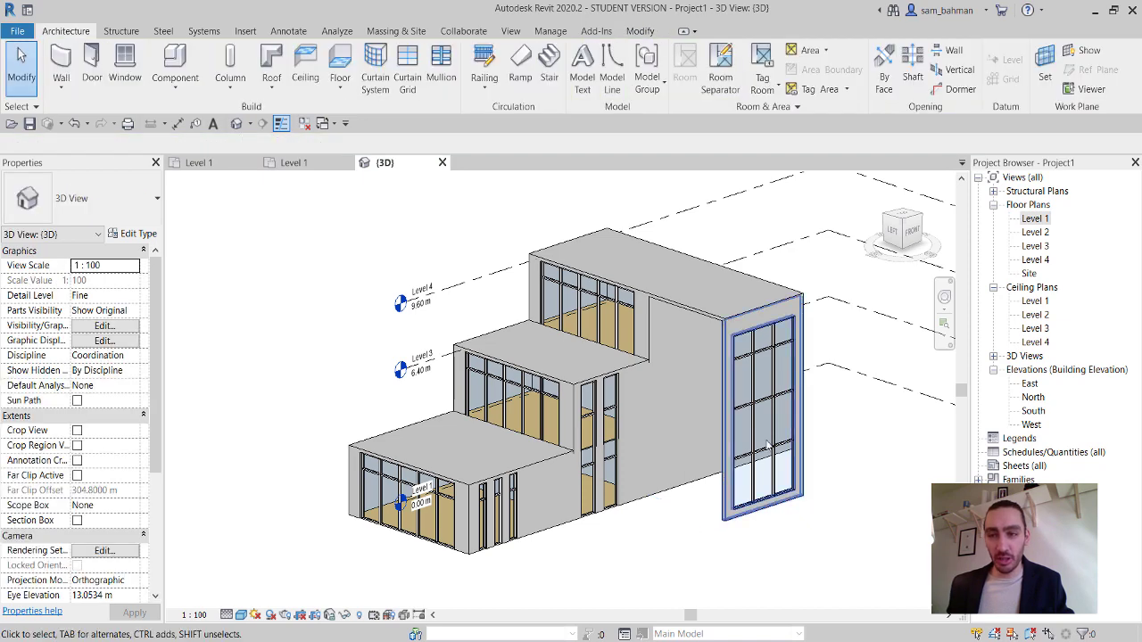
Open the Level 1 floor plan and frame the building's eastern bays.
{"action": "double_click", "coordinate": [1036, 220]}
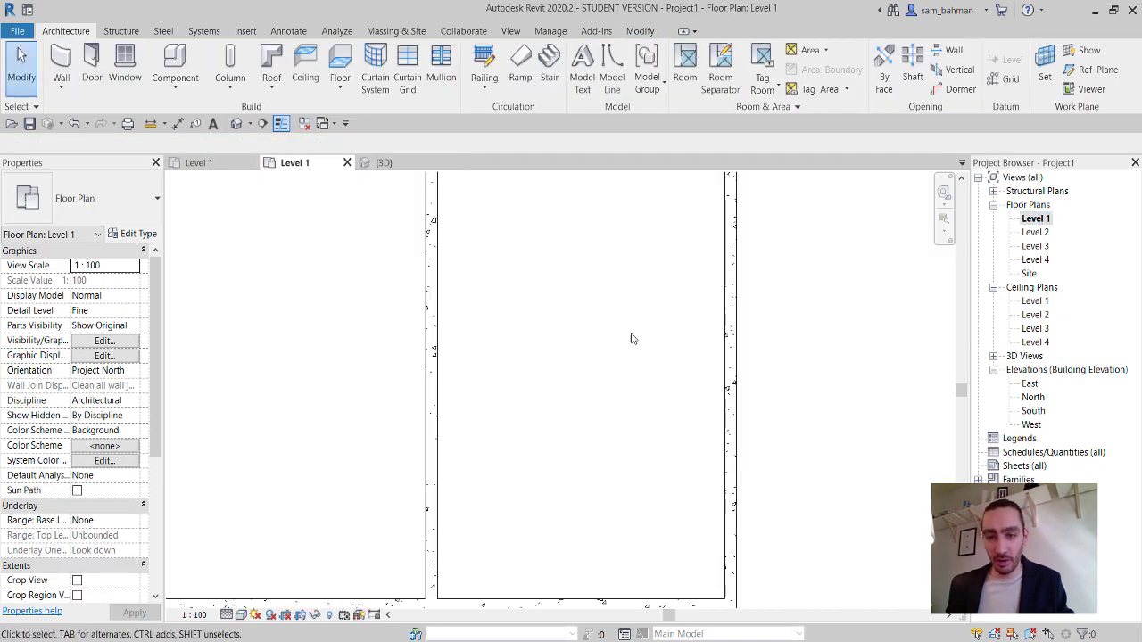
{"action": "scroll", "coordinate": [599, 321], "scroll_direction": "down", "scroll_amount": 5}
{"action": "scroll", "coordinate": [599, 320], "scroll_direction": "up", "scroll_amount": 3}
{"action": "middle_click_drag", "start_coordinate": [621, 337], "coordinate": [724, 382]}
{"action": "scroll", "coordinate": [716, 346], "scroll_direction": "up", "scroll_amount": 3}
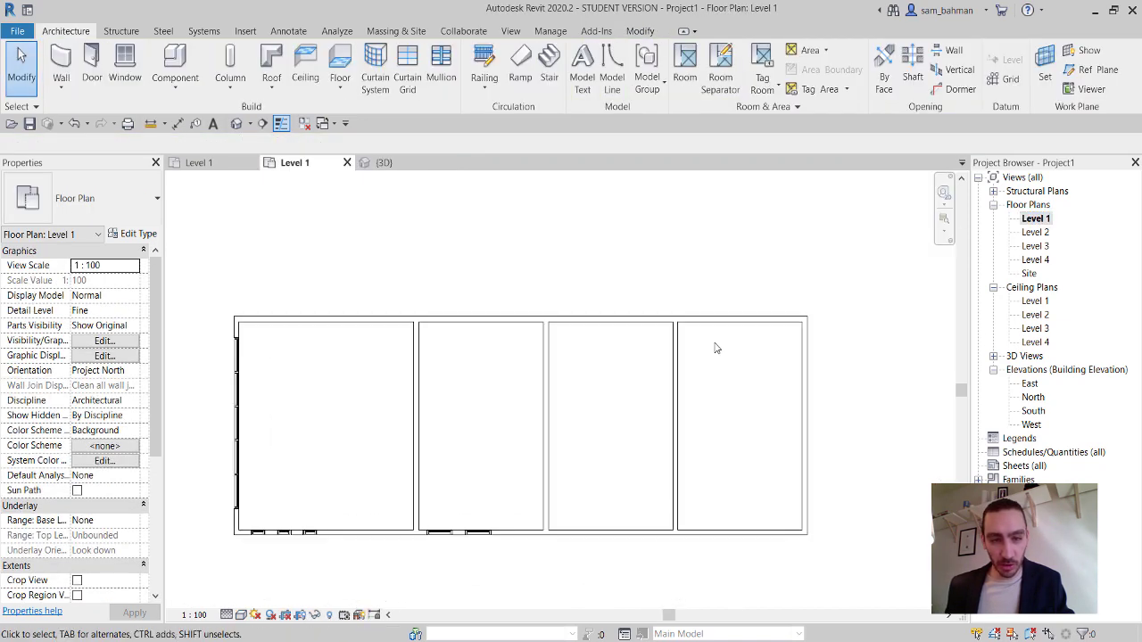
{"action": "middle_click_drag", "start_coordinate": [751, 448], "coordinate": [785, 417]}
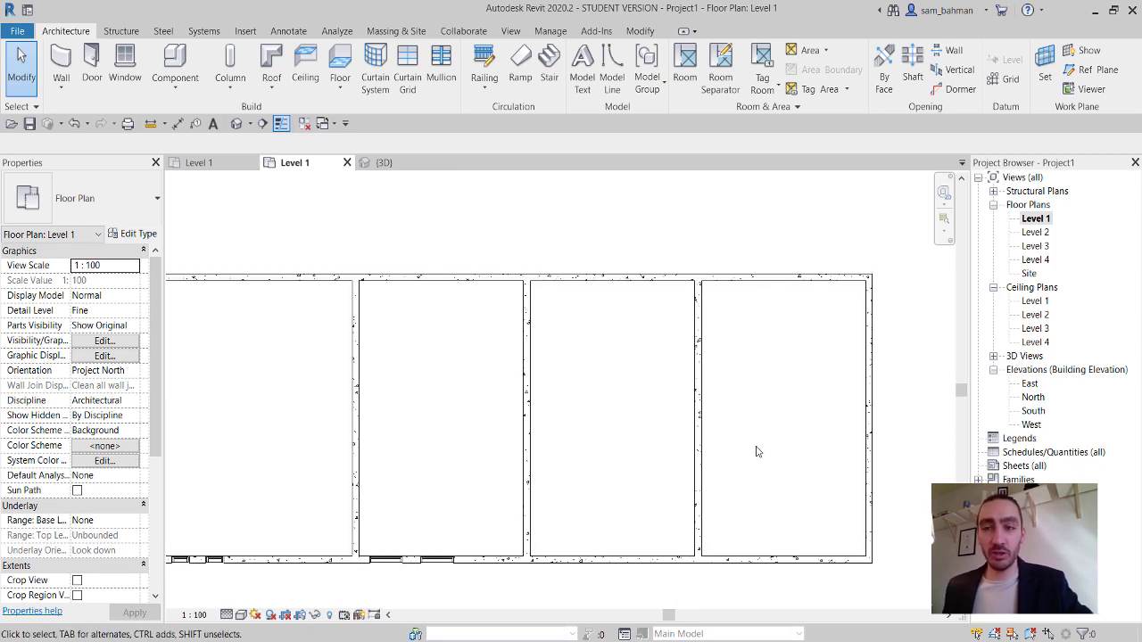
Create five transverse grid lines with Pick Lines, offset 0.175 m from the faces of both end walls and the three partition walls.
{"action": "left_click", "coordinate": [1004, 81]}
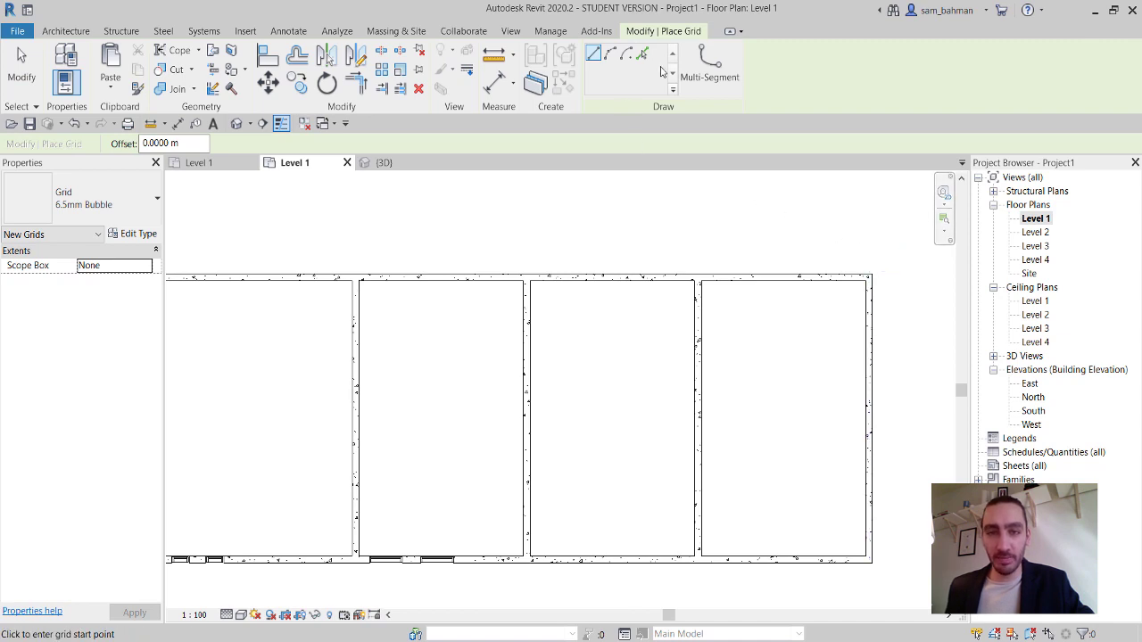
{"action": "left_click", "coordinate": [642, 55]}
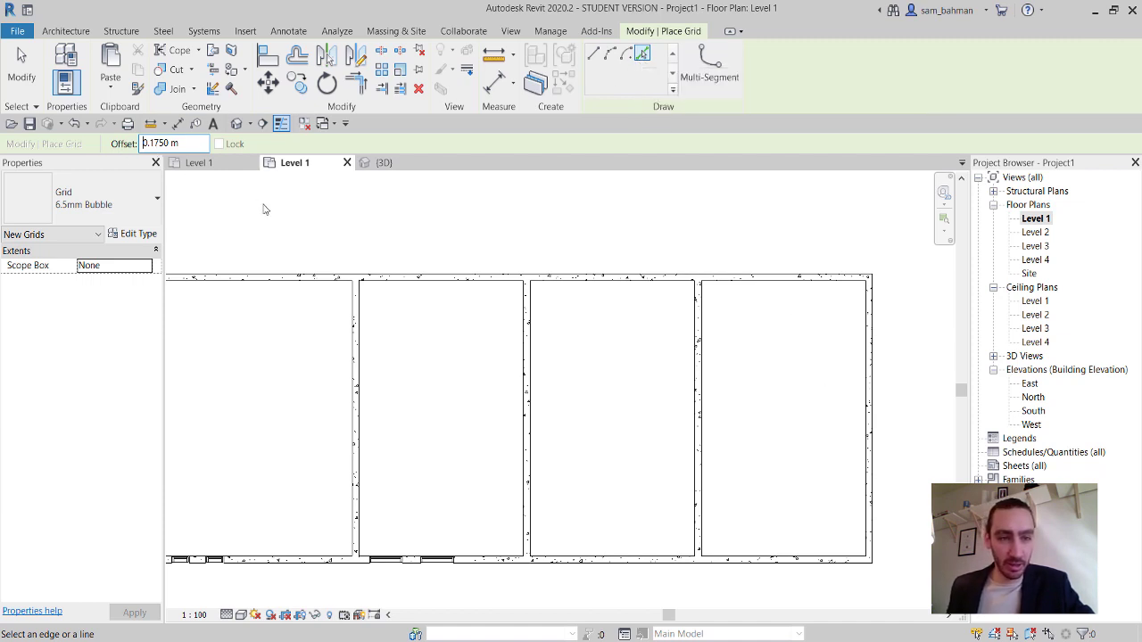
{"action": "left_click", "coordinate": [863, 350]}
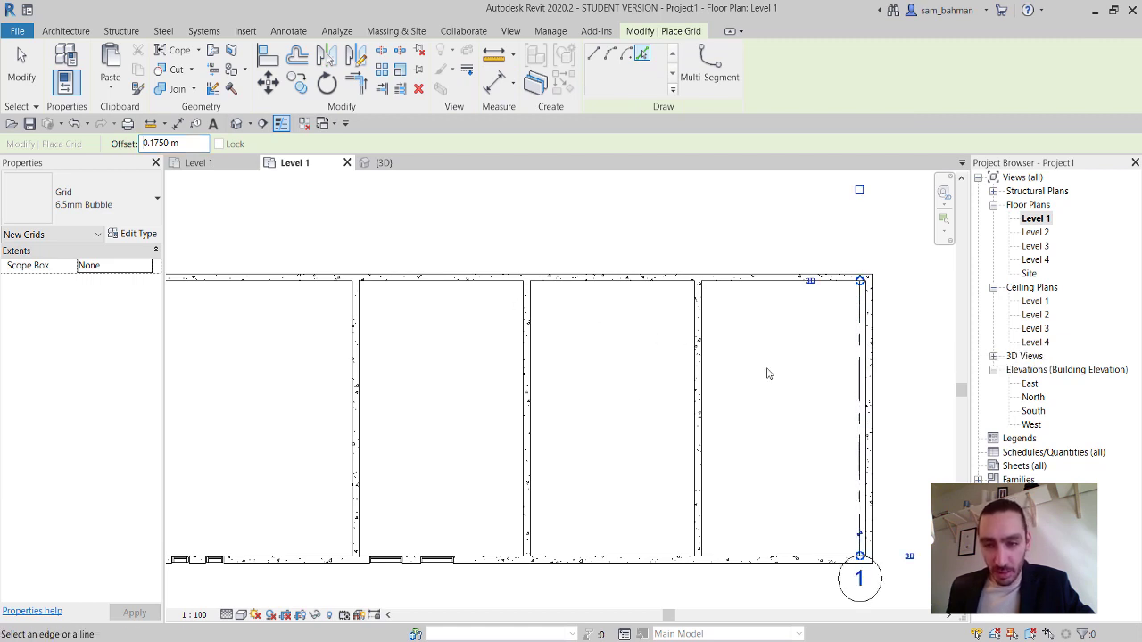
{"action": "left_click", "coordinate": [694, 371]}
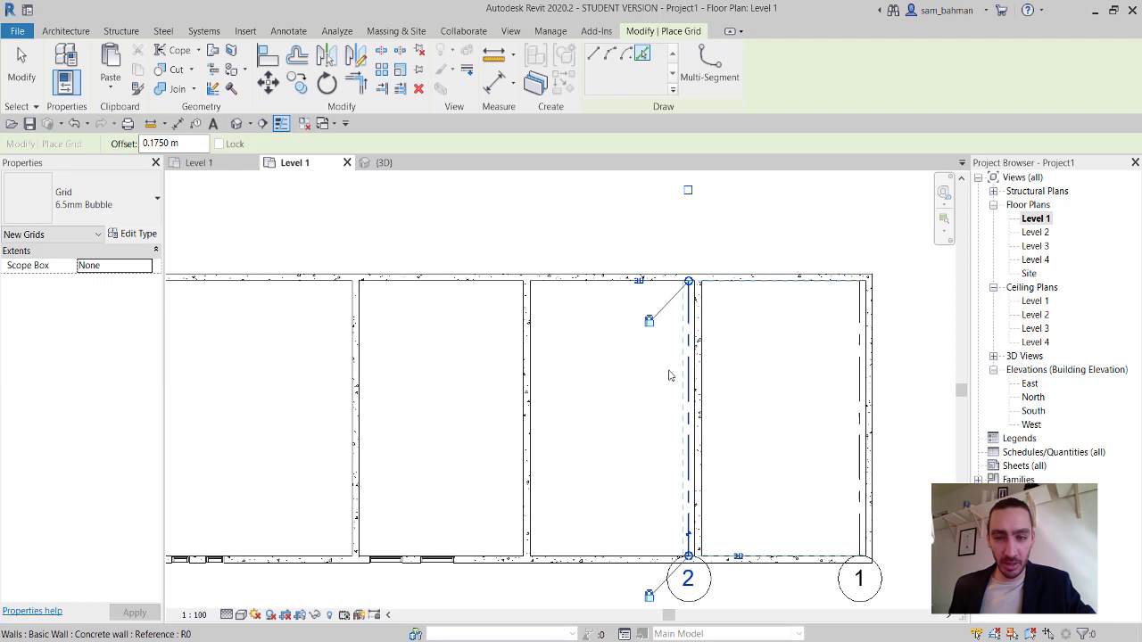
{"action": "left_click", "coordinate": [535, 378]}
{"action": "left_click", "coordinate": [359, 383]}
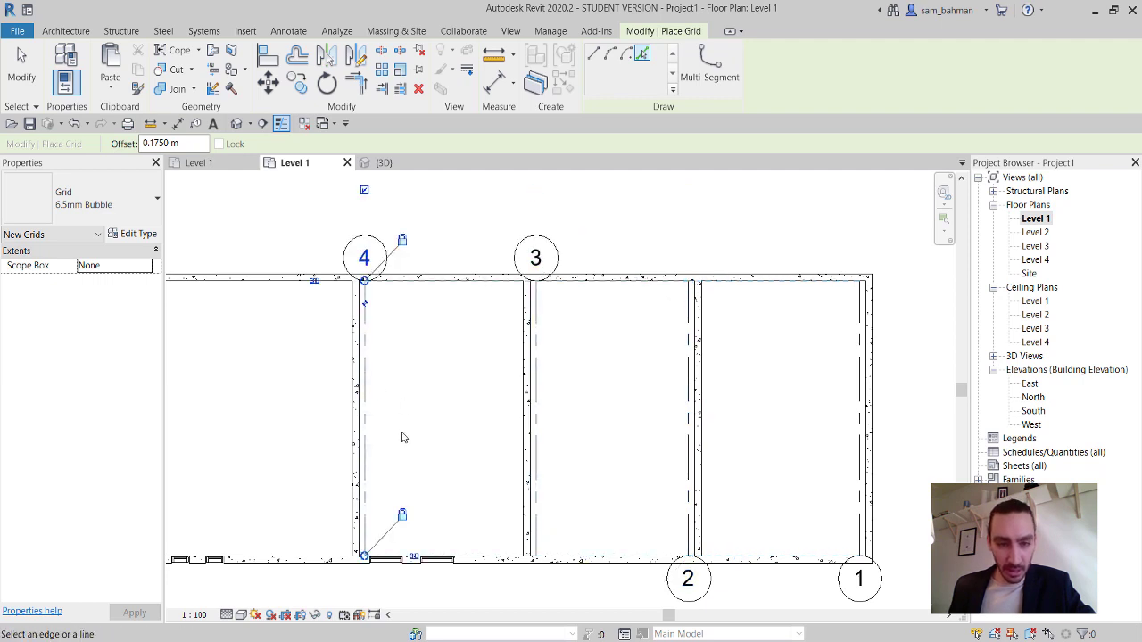
{"action": "middle_click_drag", "start_coordinate": [238, 407], "coordinate": [354, 412]}
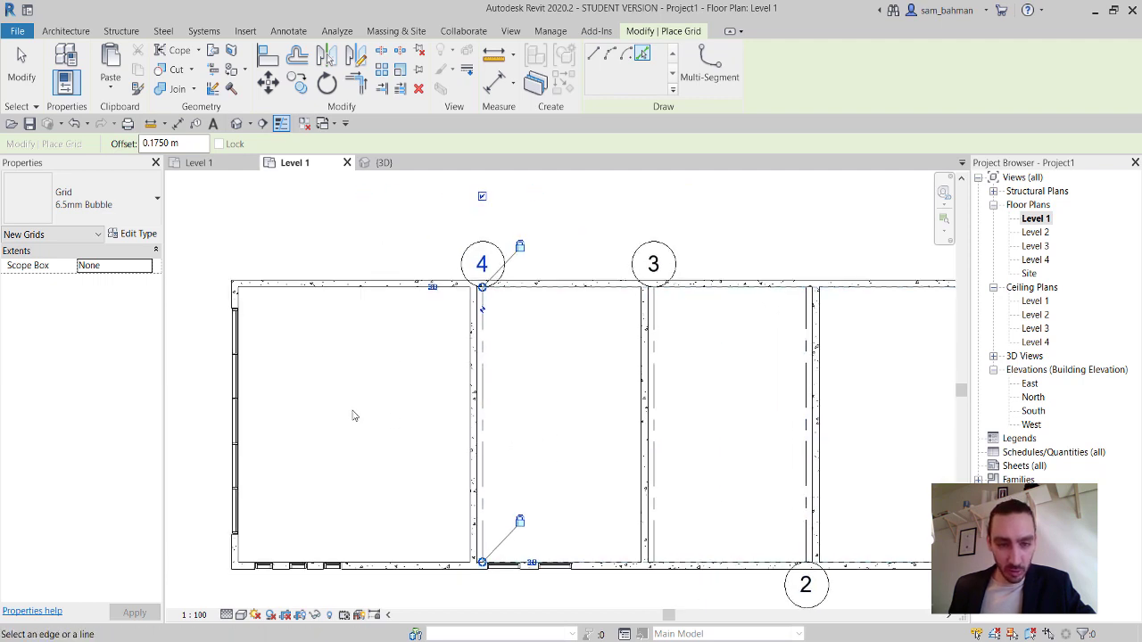
{"action": "scroll", "coordinate": [239, 303], "scroll_direction": "up", "scroll_amount": 3}
{"action": "left_click", "coordinate": [235, 321]}
{"action": "scroll", "coordinate": [374, 363], "scroll_direction": "down", "scroll_amount": 3}
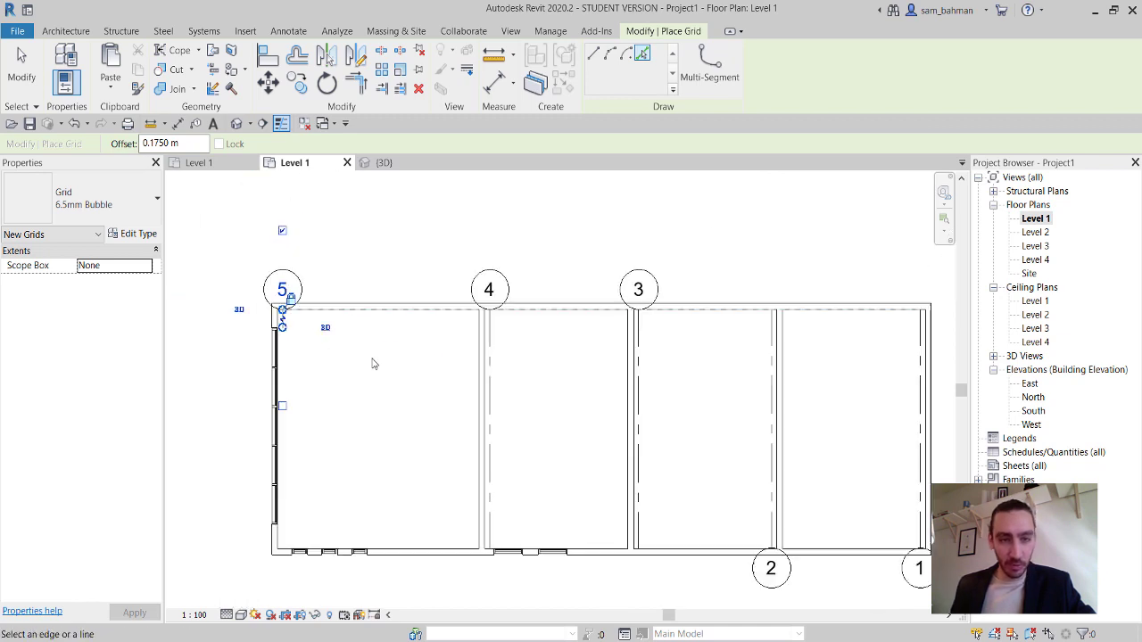
Create two lengthwise grid lines by picking the north and south walls with a 0.125 m offset.
{"action": "middle_click_drag", "start_coordinate": [389, 344], "coordinate": [348, 337]}
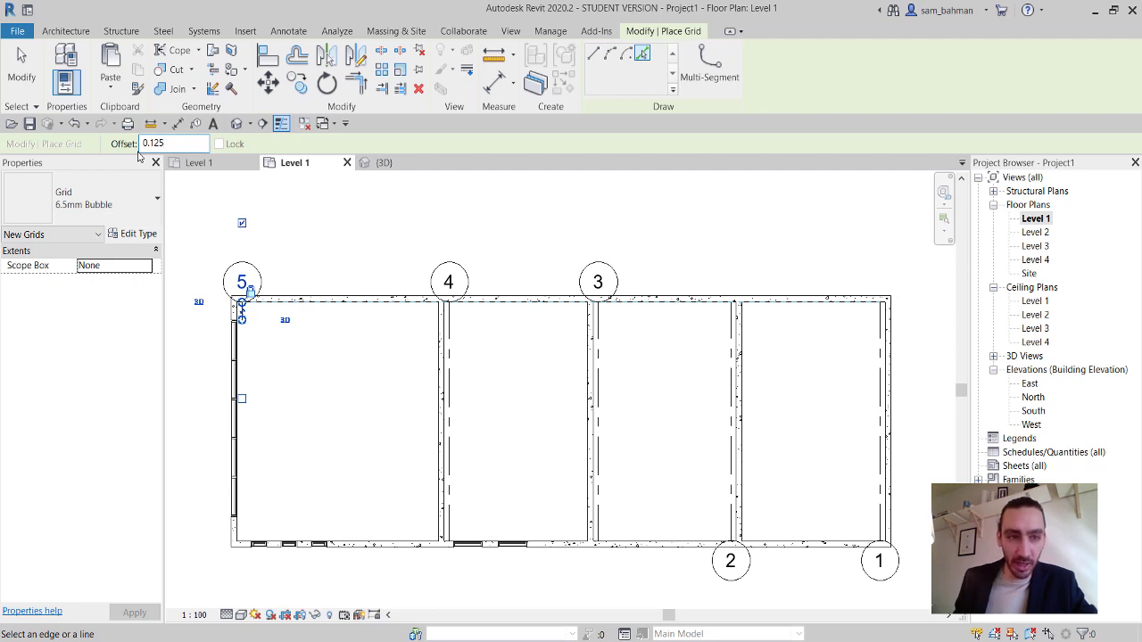
{"action": "key", "text": "Return"}
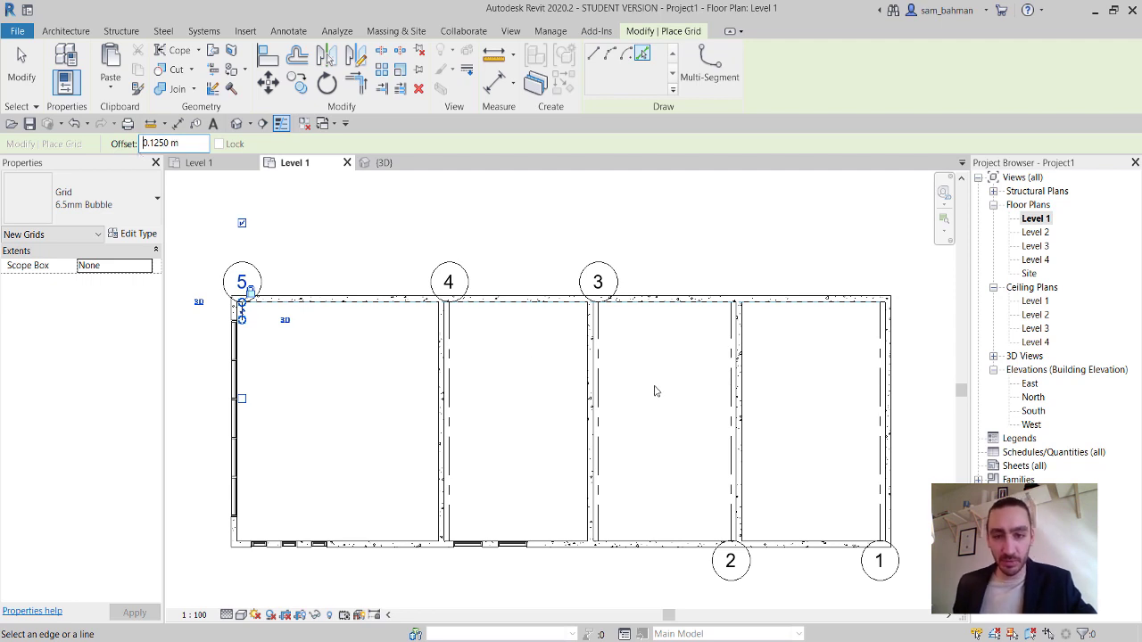
{"action": "left_click", "coordinate": [688, 311]}
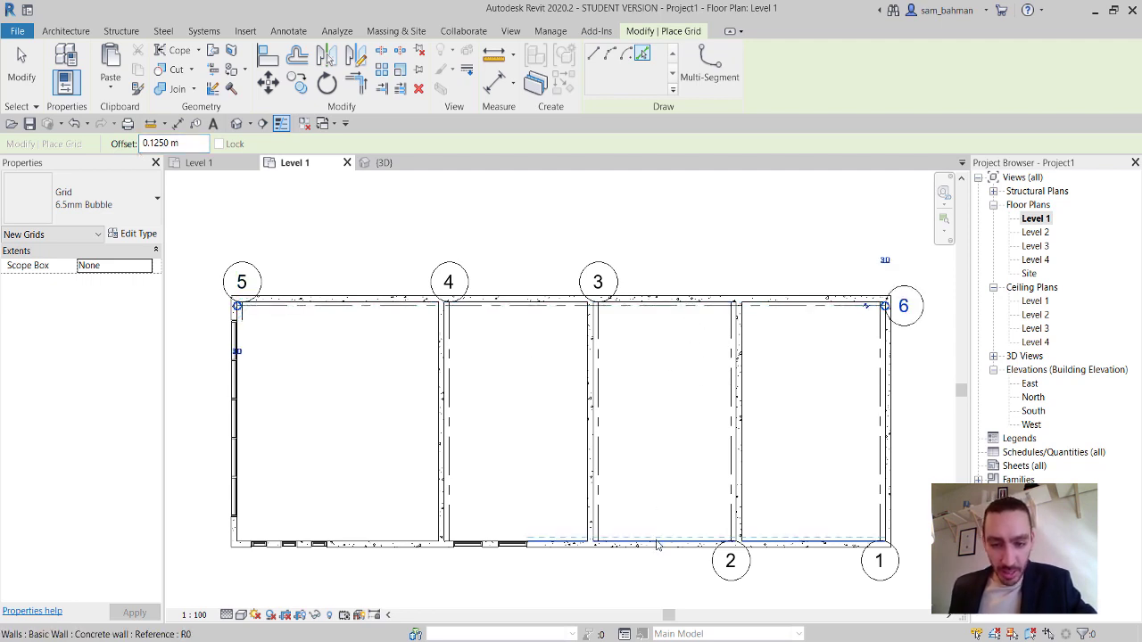
{"action": "left_click", "coordinate": [657, 546]}
{"action": "left_click", "coordinate": [21, 67]}
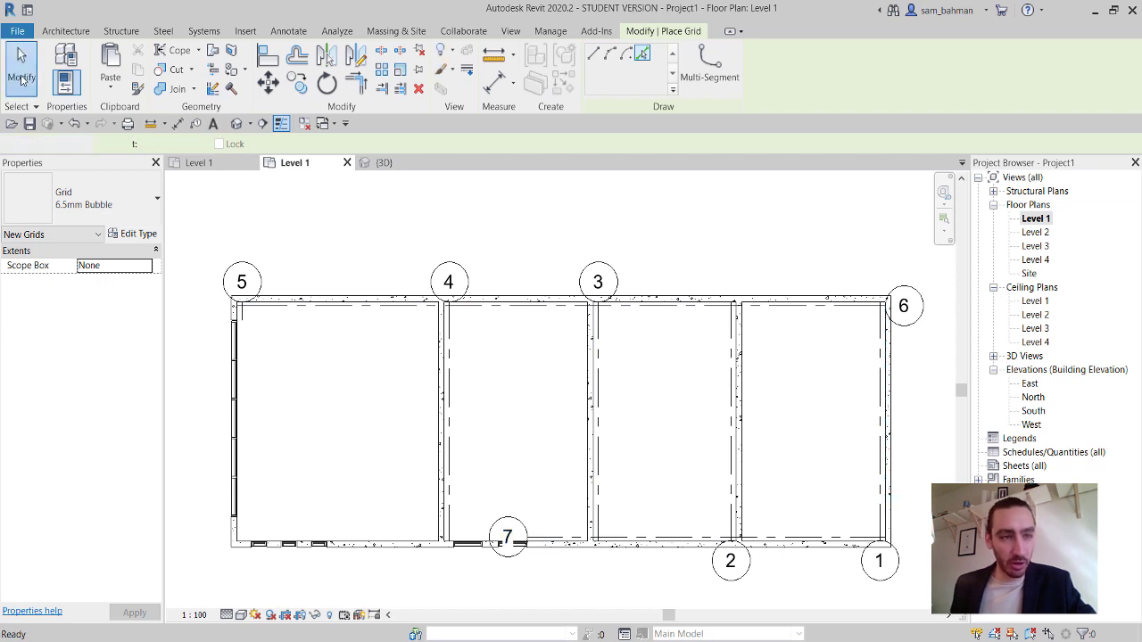
Select everything in the plan, filter the selection to grids only, and maximize their 3D extents.
{"action": "middle_click_drag", "start_coordinate": [614, 403], "coordinate": [668, 416]}
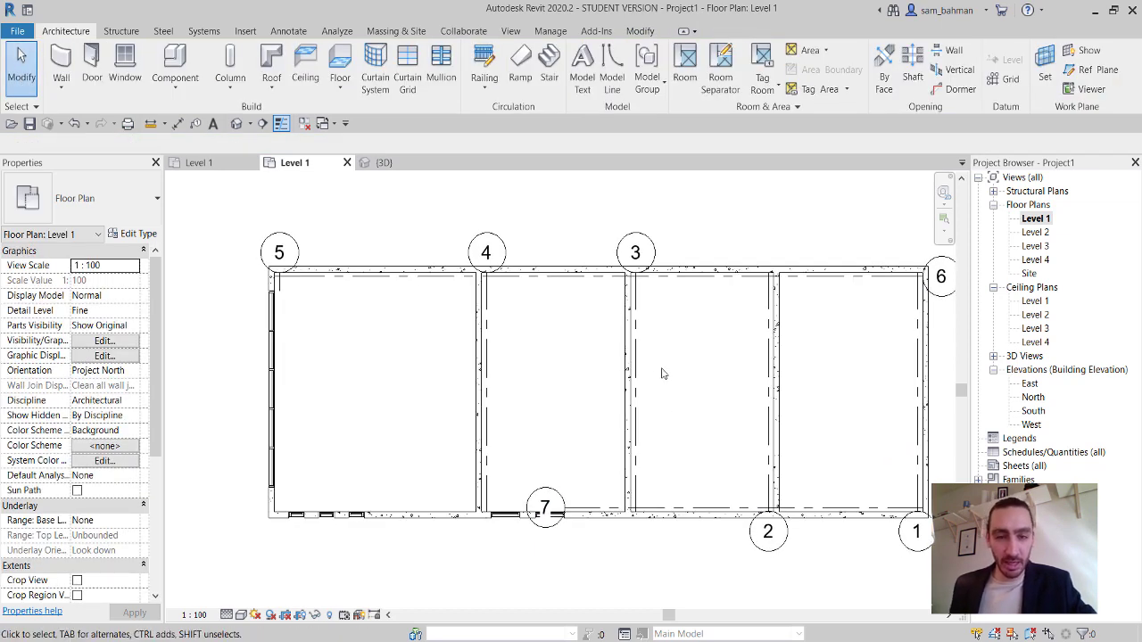
{"action": "scroll", "coordinate": [662, 373], "scroll_direction": "down", "scroll_amount": 3}
{"action": "left_click_drag", "start_coordinate": [398, 258], "coordinate": [856, 498]}
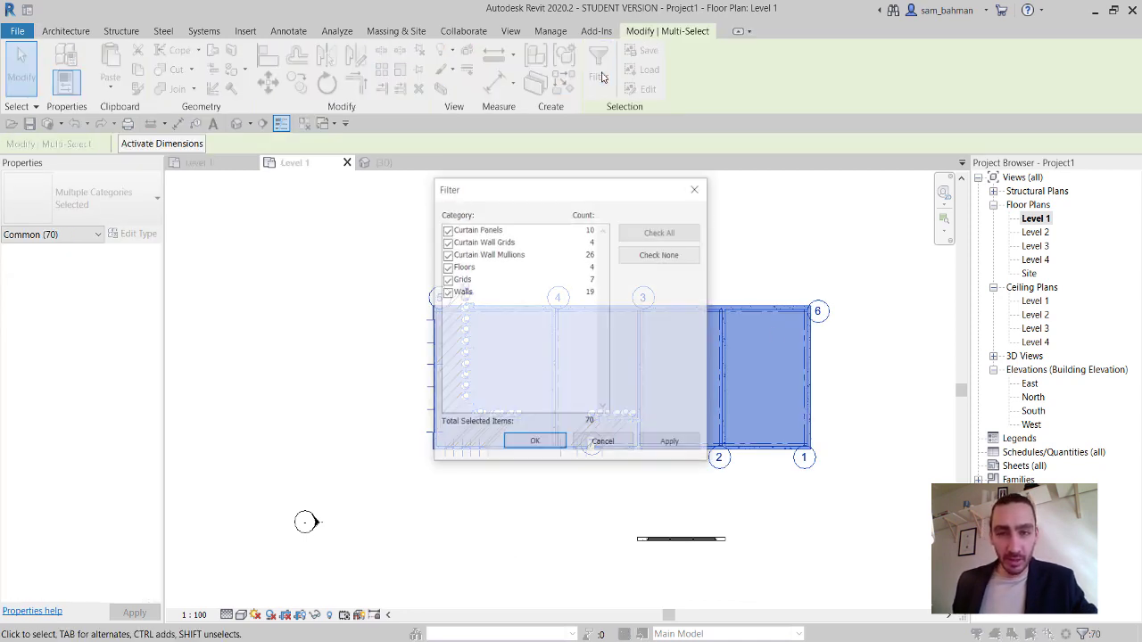
{"action": "left_click", "coordinate": [597, 67]}
{"action": "left_click", "coordinate": [659, 254]}
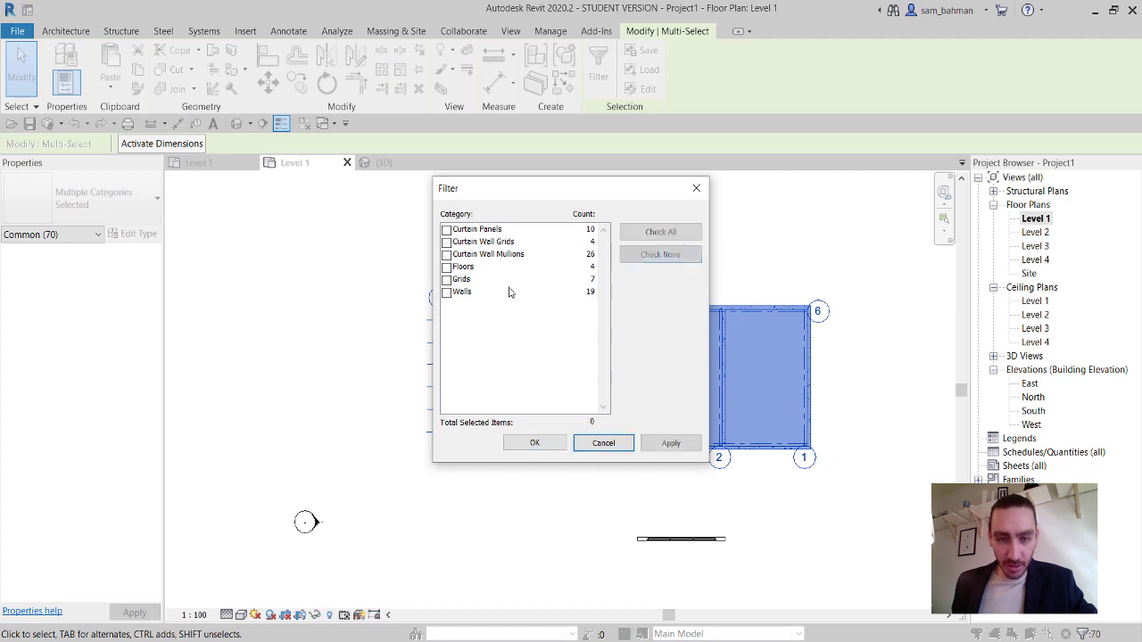
{"action": "left_click", "coordinate": [446, 279]}
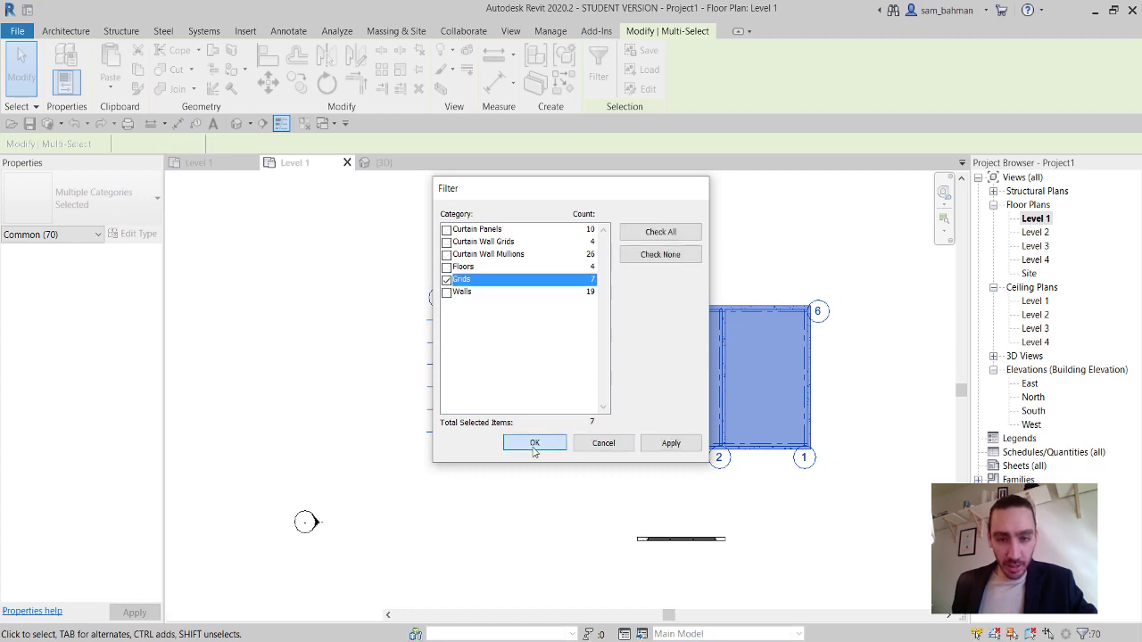
{"action": "left_click", "coordinate": [535, 442]}
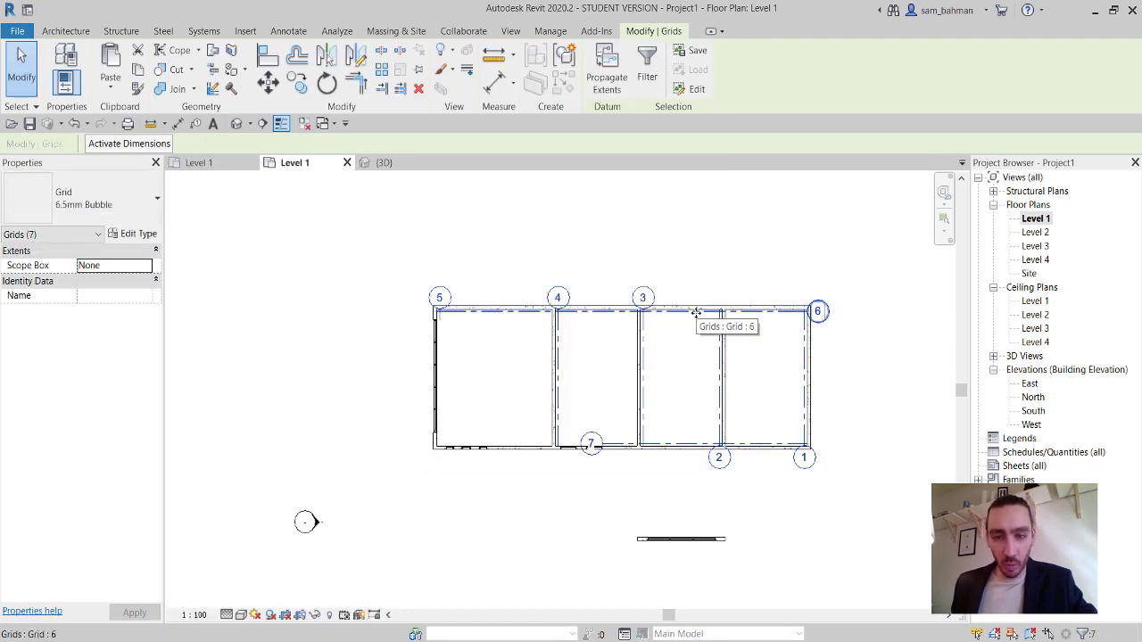
{"action": "right_click", "coordinate": [695, 313]}
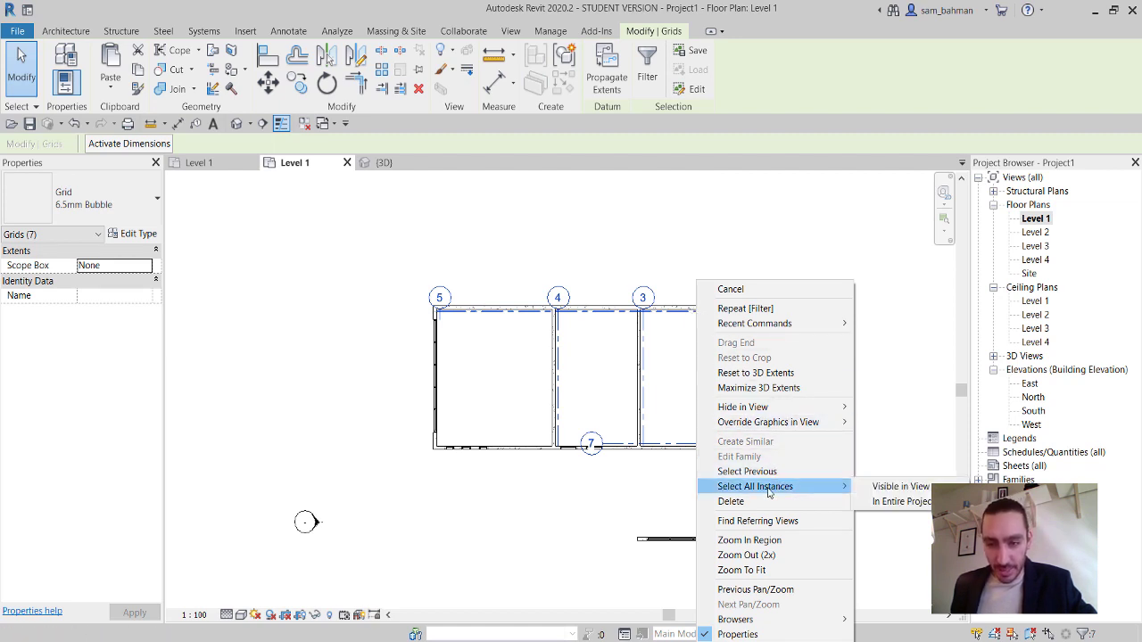
{"action": "left_click", "coordinate": [775, 389]}
{"action": "scroll", "coordinate": [746, 407], "scroll_direction": "down", "scroll_amount": 3}
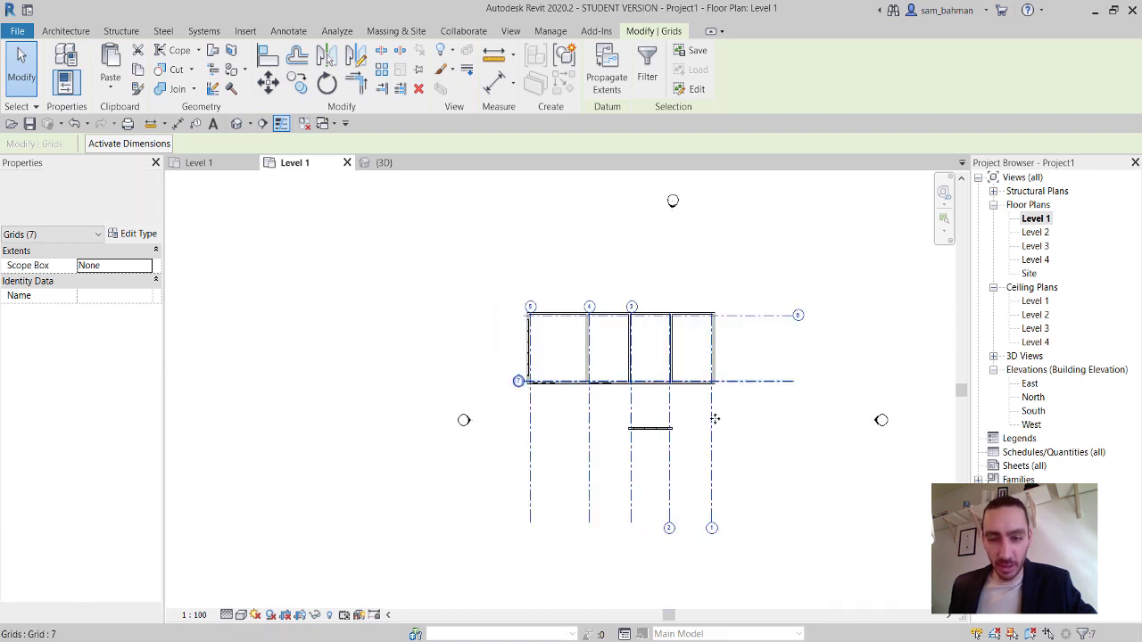
Show the bubbles at the north ends of grids 1 and 2 and hide the ones at their south ends.
{"action": "left_click", "coordinate": [740, 428]}
{"action": "left_click", "coordinate": [714, 448]}
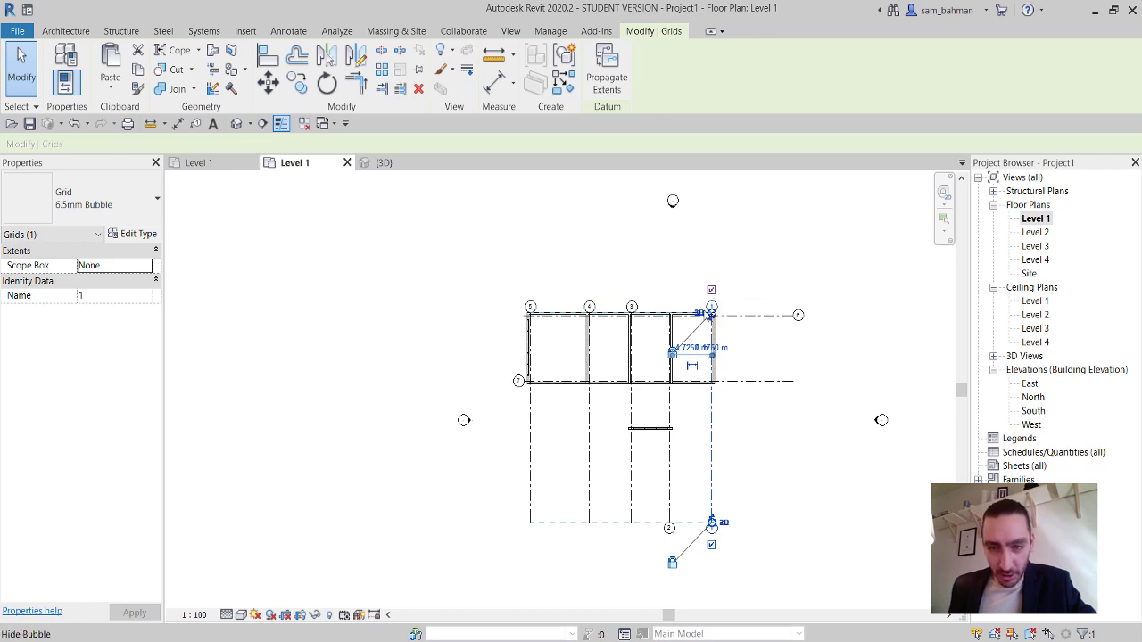
{"action": "left_click", "coordinate": [670, 303]}
{"action": "left_click", "coordinate": [669, 290]}
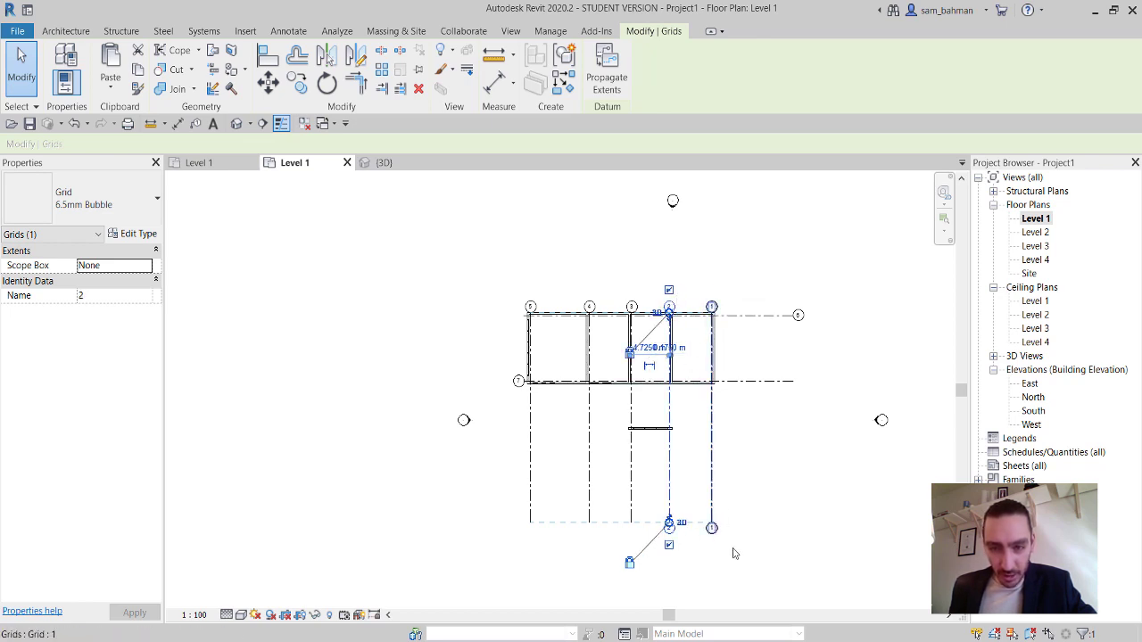
{"action": "left_click", "coordinate": [669, 544]}
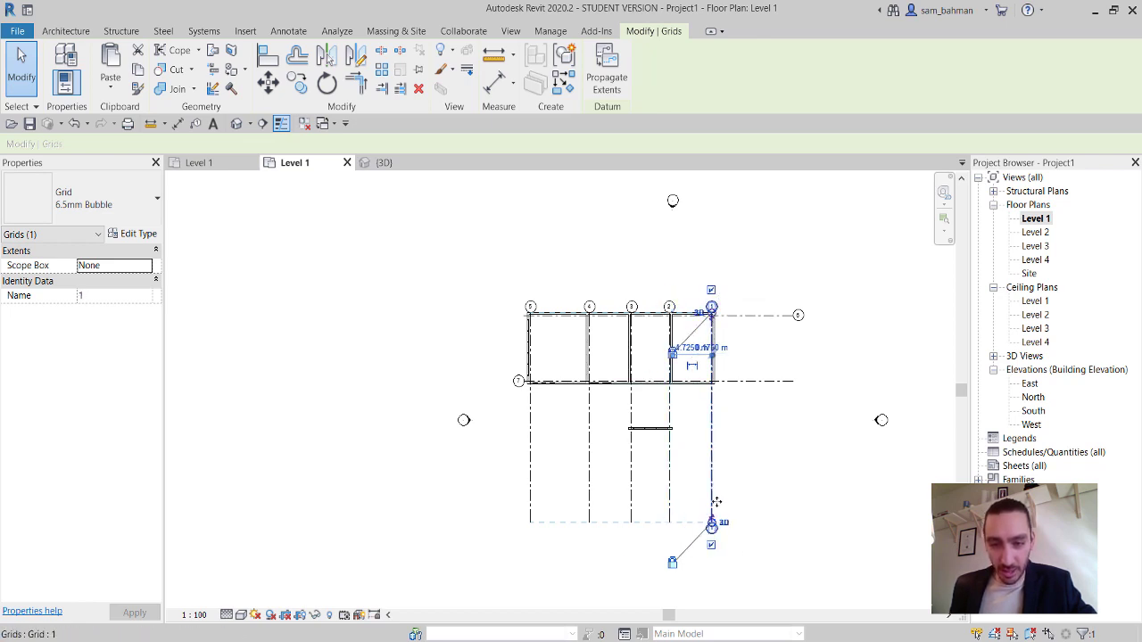
{"action": "left_click", "coordinate": [749, 489]}
{"action": "scroll", "coordinate": [667, 357], "scroll_direction": "up", "scroll_amount": 2}
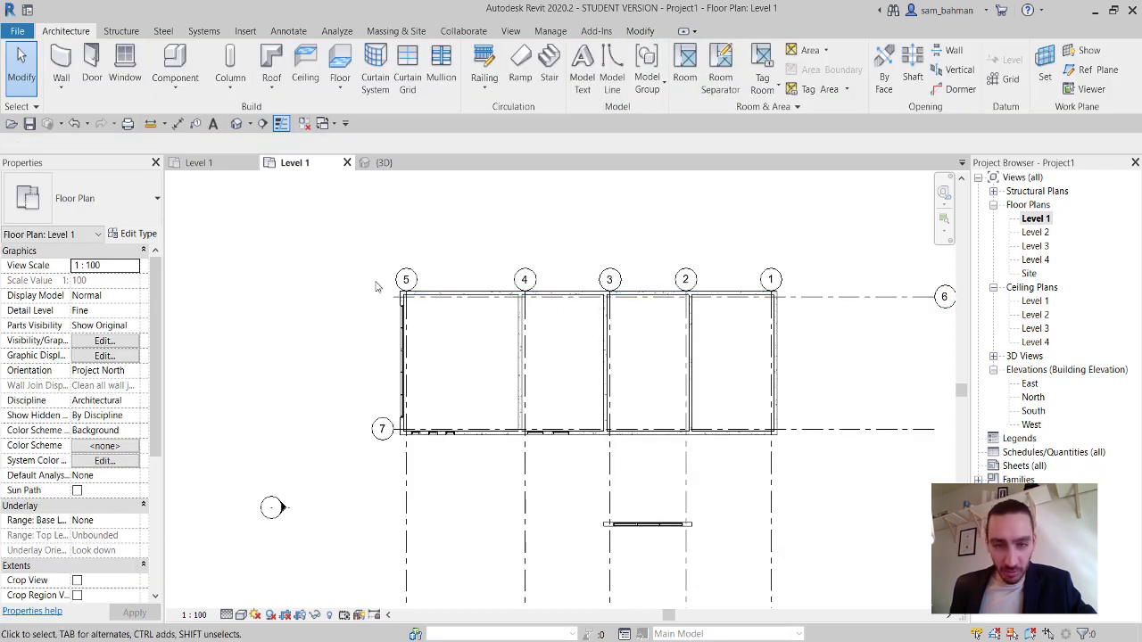
Move the bubble of lengthwise grid 7 from its west end to its east end, matching grid 6.
{"action": "middle_click_drag", "start_coordinate": [669, 377], "coordinate": [551, 357]}
{"action": "left_click", "coordinate": [822, 276]}
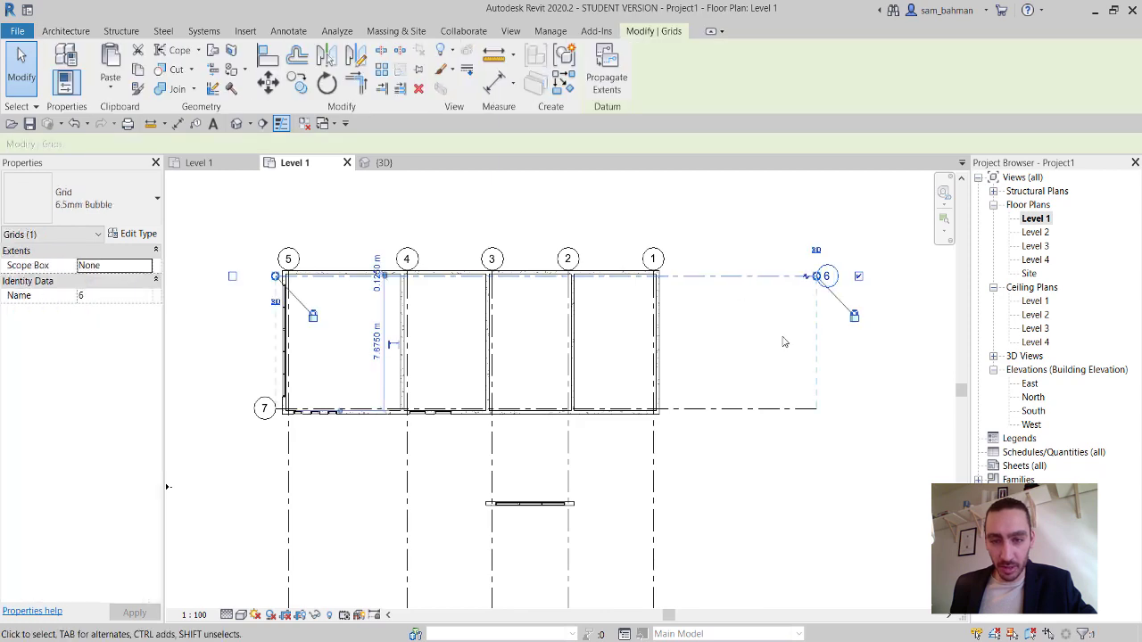
{"action": "left_click", "coordinate": [266, 408]}
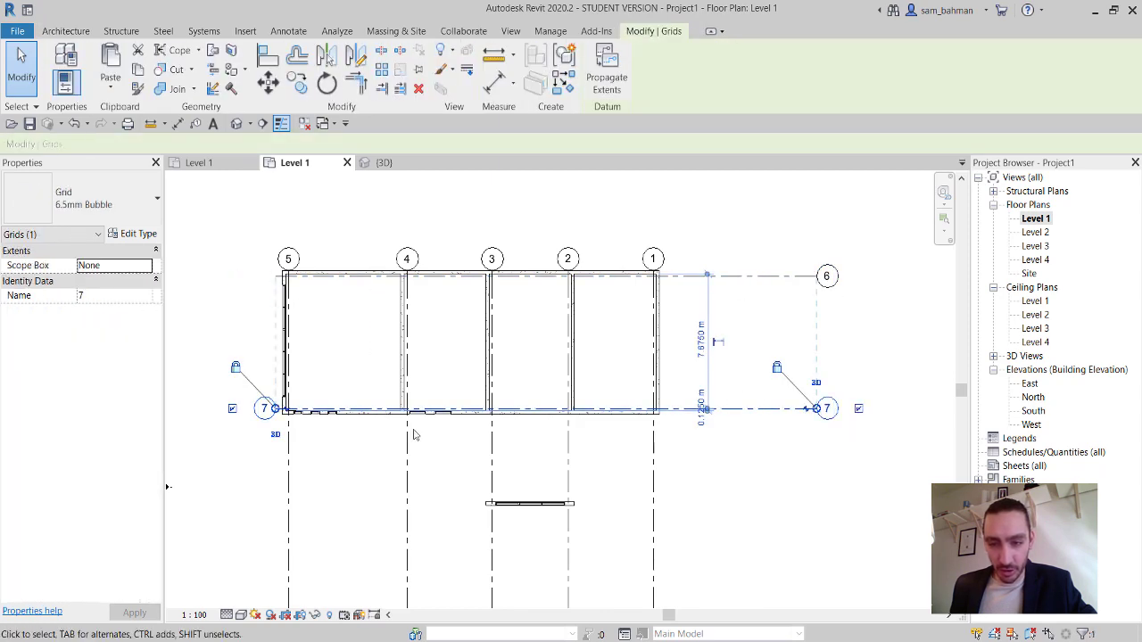
{"action": "left_click", "coordinate": [847, 340]}
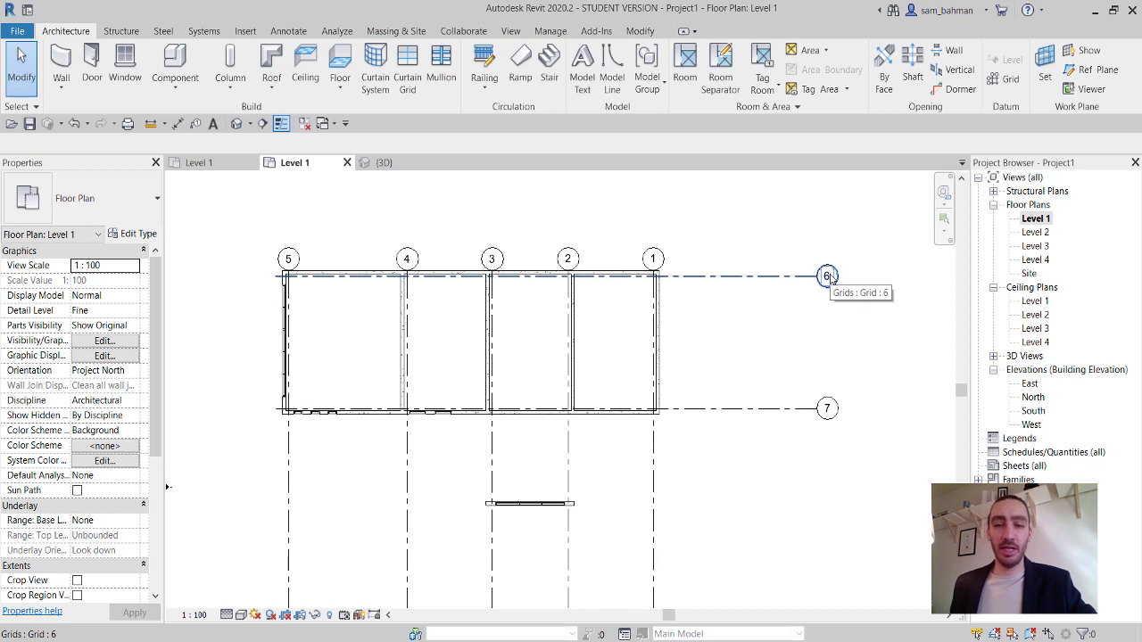
Rename the two lengthwise grids 6 and 7 as A and B.
{"action": "double_click", "coordinate": [828, 277]}
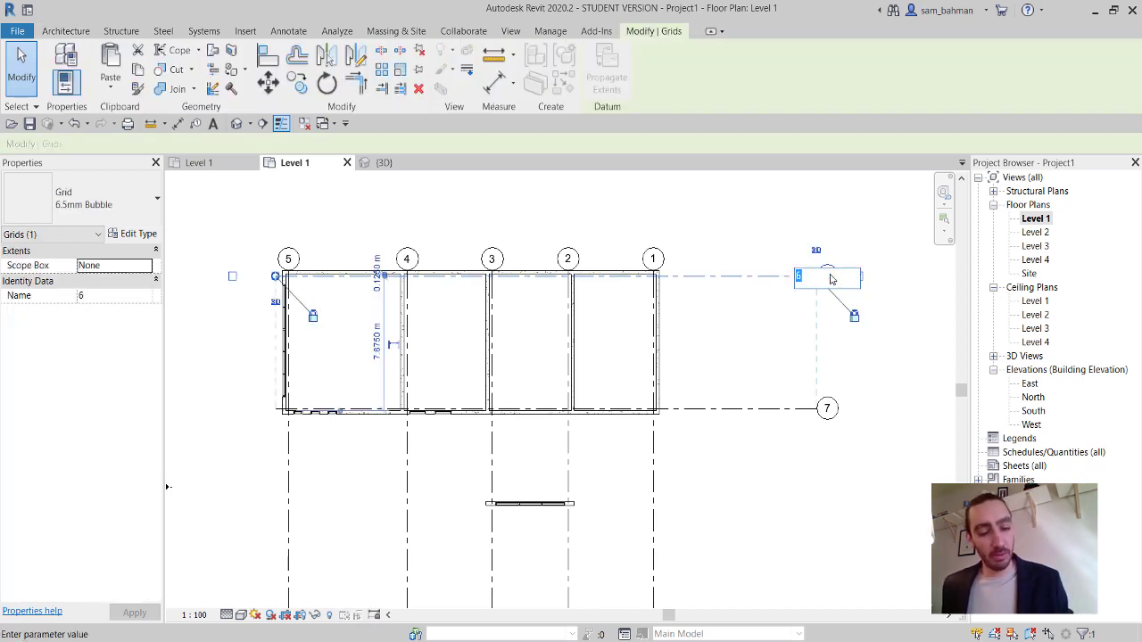
{"action": "type", "text": "A"}
{"action": "key", "text": "Return"}
{"action": "double_click", "coordinate": [827, 409]}
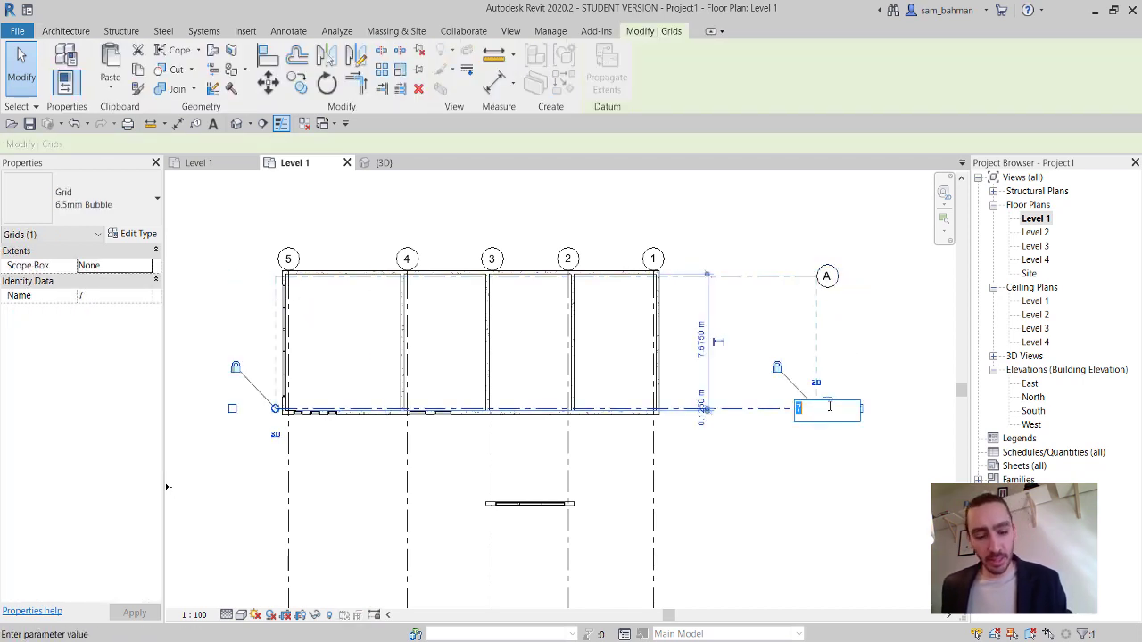
{"action": "type", "text": "B"}
{"action": "key", "text": "Return"}
{"action": "middle_click_drag", "start_coordinate": [548, 367], "coordinate": [573, 355]}
{"action": "left_click", "coordinate": [612, 326]}
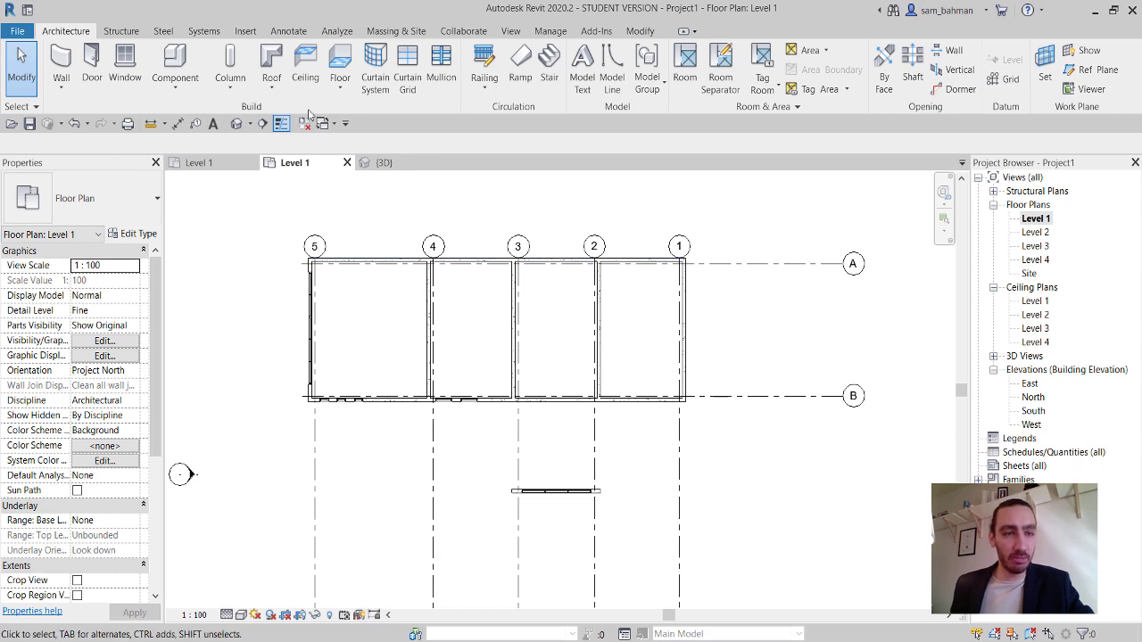
Place M_Rectangular Column 350x 250 architectural columns with height up to Level 2 where grid 1 crosses grids A and B.
{"action": "left_click", "coordinate": [233, 89]}
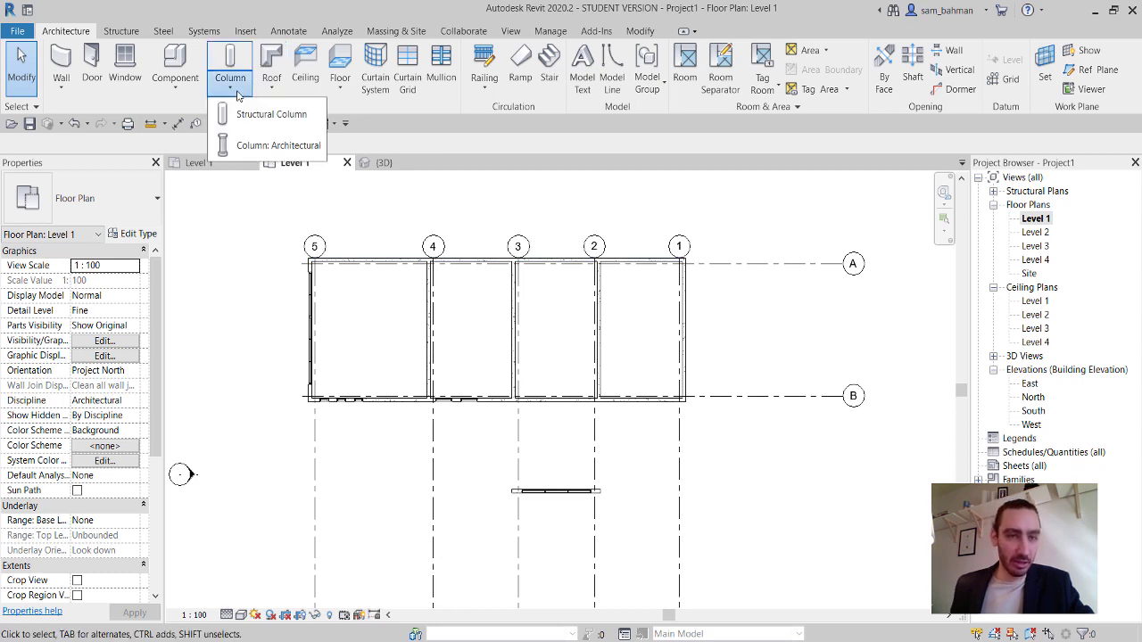
{"action": "left_click", "coordinate": [267, 146]}
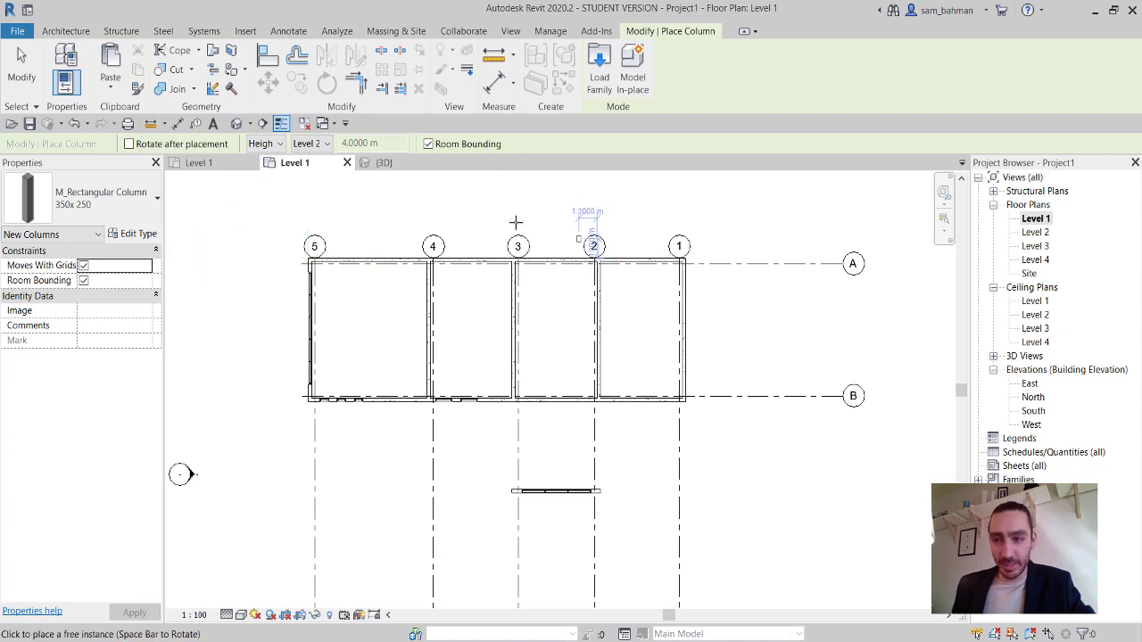
{"action": "left_click", "coordinate": [277, 143]}
{"action": "left_click", "coordinate": [272, 150]}
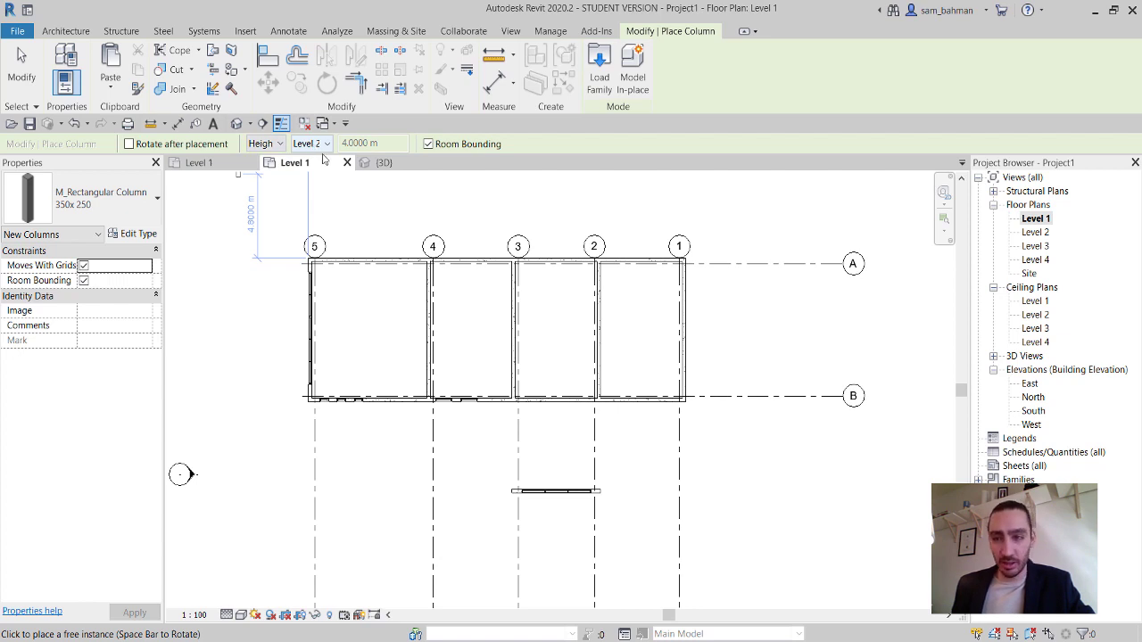
{"action": "scroll", "coordinate": [678, 263], "scroll_direction": "up", "scroll_amount": 5}
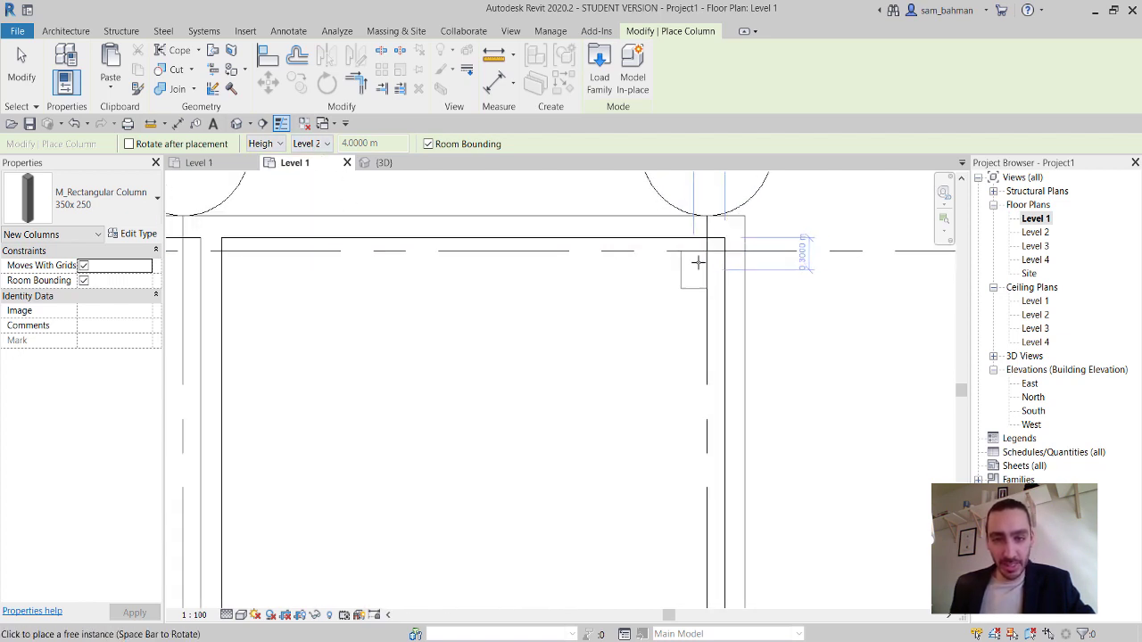
{"action": "scroll", "coordinate": [704, 257], "scroll_direction": "up", "scroll_amount": 2}
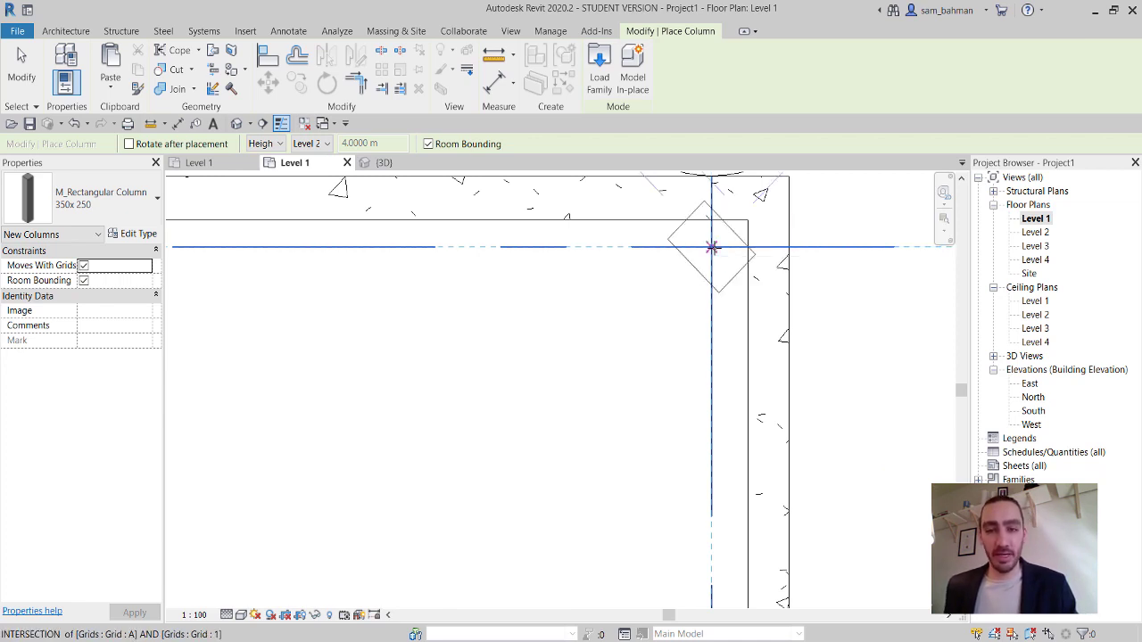
{"action": "scroll", "coordinate": [656, 285], "scroll_direction": "down", "scroll_amount": 3}
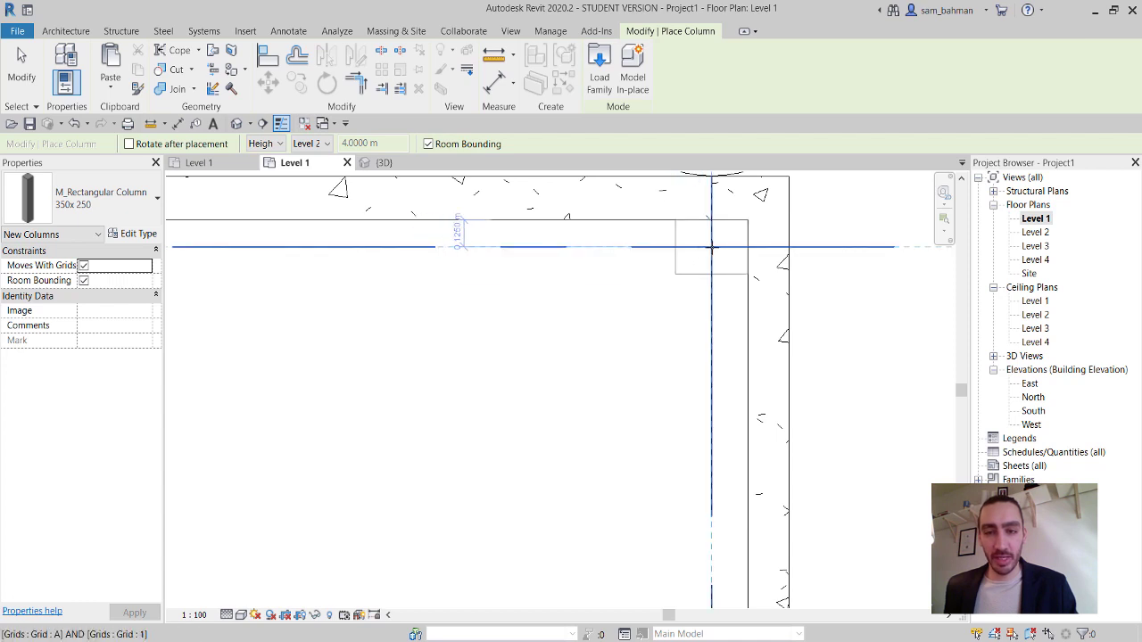
{"action": "scroll", "coordinate": [637, 269], "scroll_direction": "down", "scroll_amount": 2}
{"action": "scroll", "coordinate": [649, 420], "scroll_direction": "up", "scroll_amount": 5}
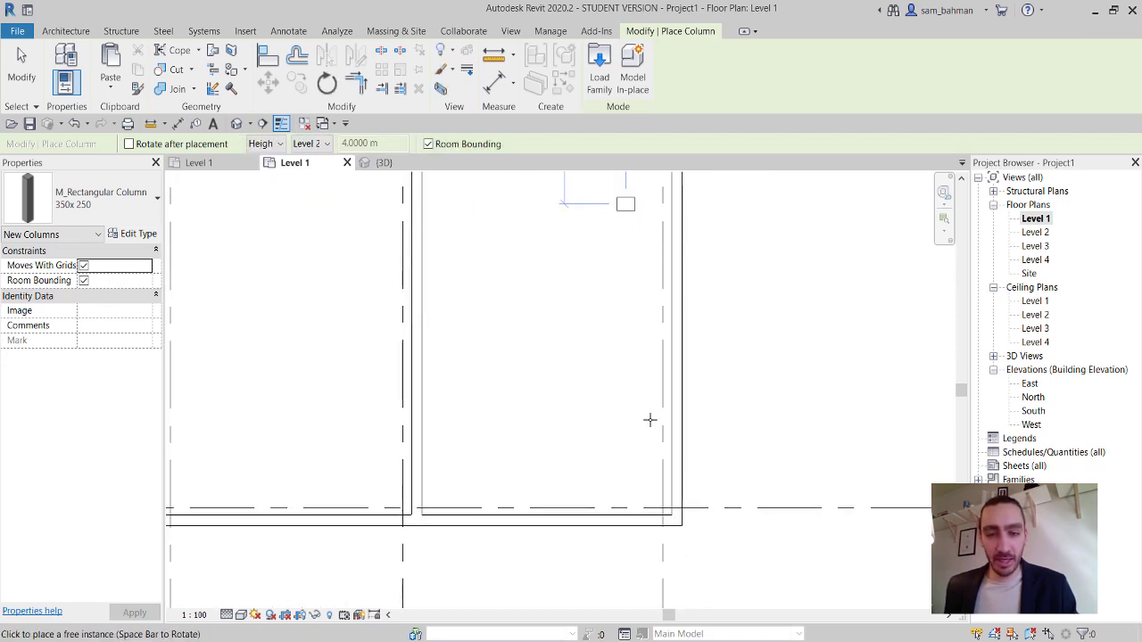
{"action": "middle_click_drag", "start_coordinate": [677, 530], "coordinate": [425, 446]}
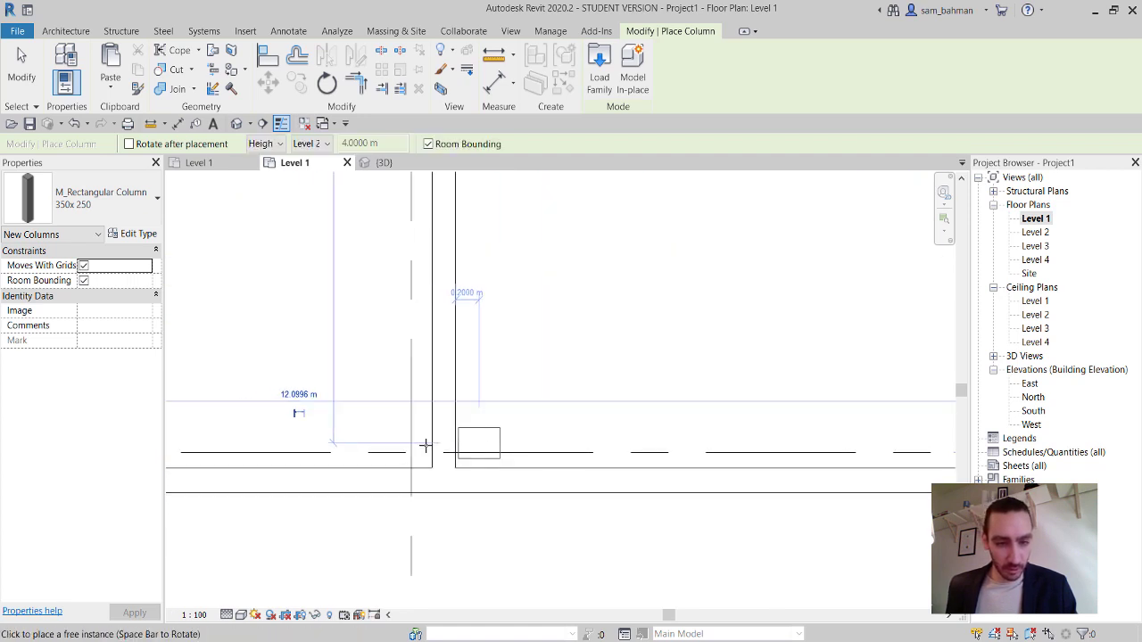
Place 350x 250 columns where grid 2 crosses grids B and A.
{"action": "left_click", "coordinate": [410, 451]}
{"action": "scroll", "coordinate": [407, 321], "scroll_direction": "down", "scroll_amount": 2}
{"action": "middle_click_drag", "start_coordinate": [397, 248], "coordinate": [461, 486]}
{"action": "middle_click_drag", "start_coordinate": [463, 395], "coordinate": [467, 564]}
{"action": "scroll", "coordinate": [452, 303], "scroll_direction": "up", "scroll_amount": 2}
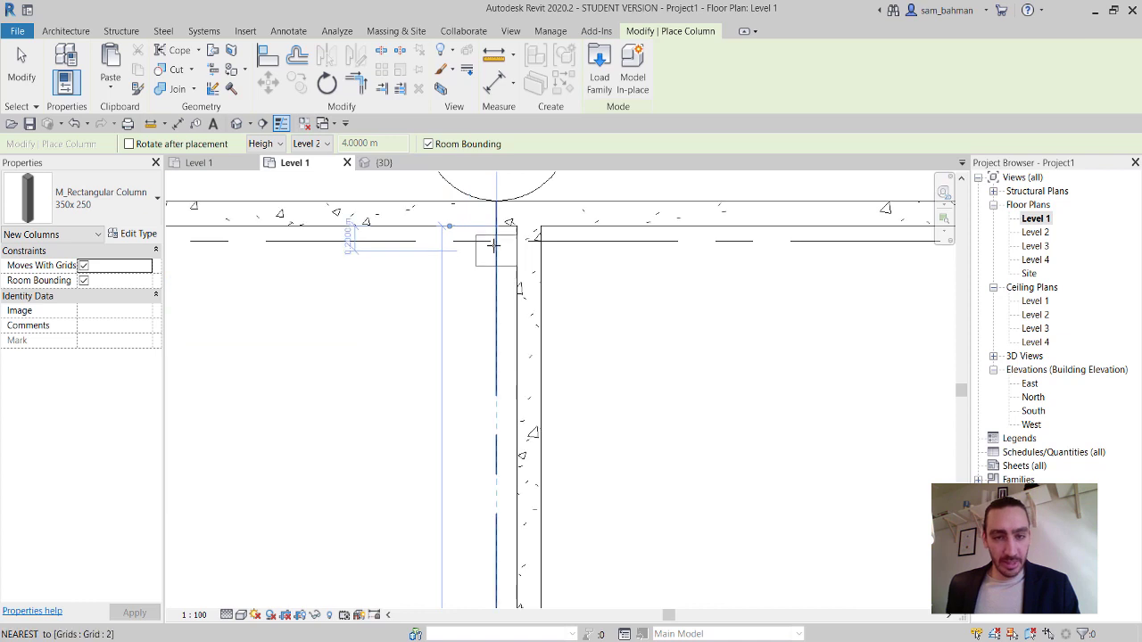
{"action": "left_click", "coordinate": [493, 243]}
Add 350x 250 columns at the intersections of grid 3 with grids A and B.
{"action": "scroll", "coordinate": [495, 242], "scroll_direction": "down", "scroll_amount": 2}
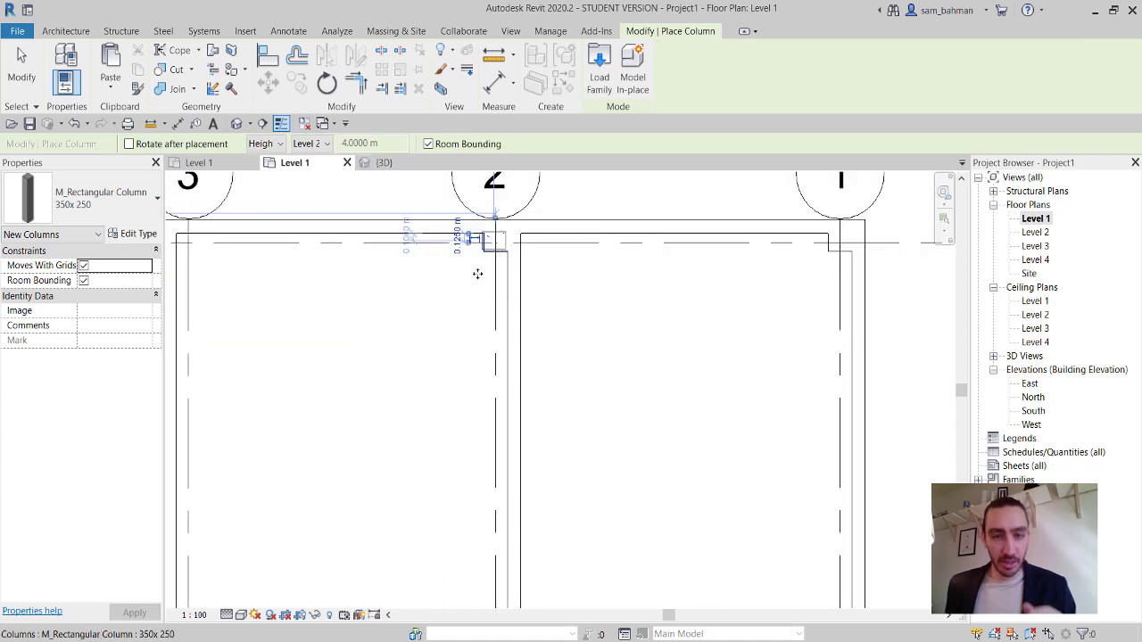
{"action": "middle_click_drag", "start_coordinate": [350, 334], "coordinate": [596, 367]}
{"action": "scroll", "coordinate": [512, 303], "scroll_direction": "up", "scroll_amount": 2}
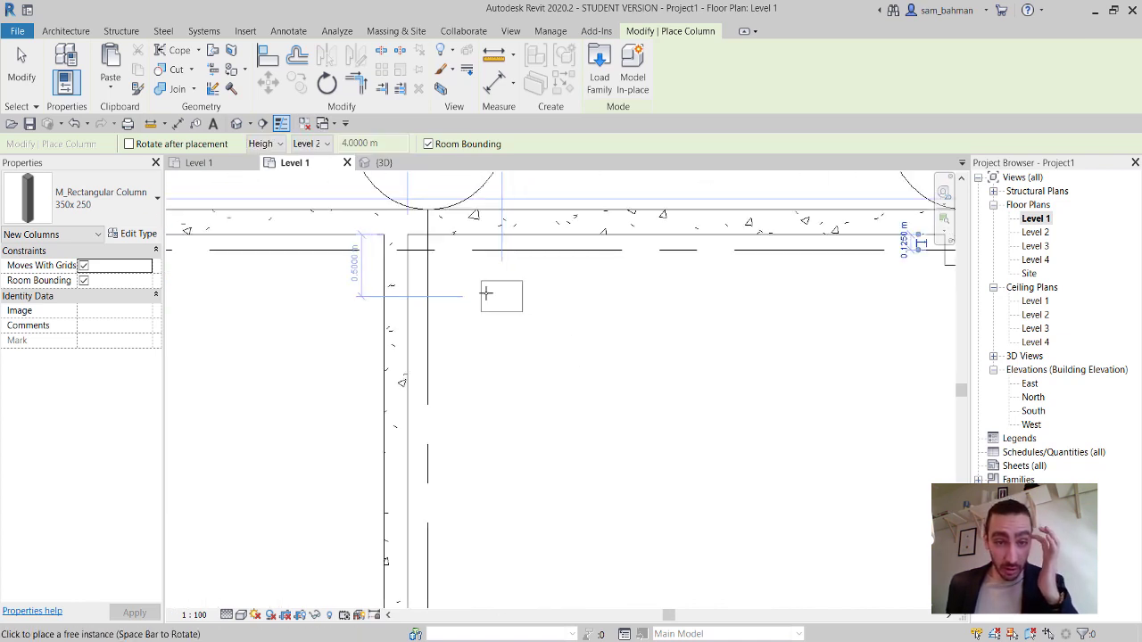
{"action": "left_click", "coordinate": [424, 235]}
{"action": "scroll", "coordinate": [482, 289], "scroll_direction": "down", "scroll_amount": 2}
{"action": "middle_click_drag", "start_coordinate": [530, 550], "coordinate": [512, 402]}
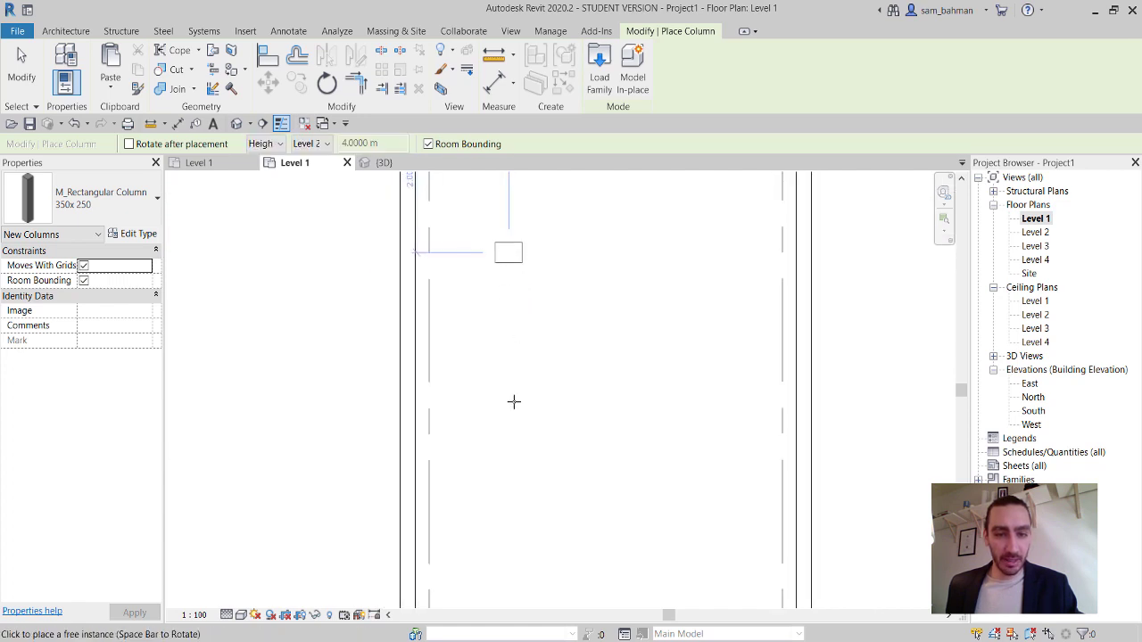
{"action": "middle_click_drag", "start_coordinate": [477, 589], "coordinate": [487, 416]}
{"action": "middle_click_drag", "start_coordinate": [489, 563], "coordinate": [502, 444]}
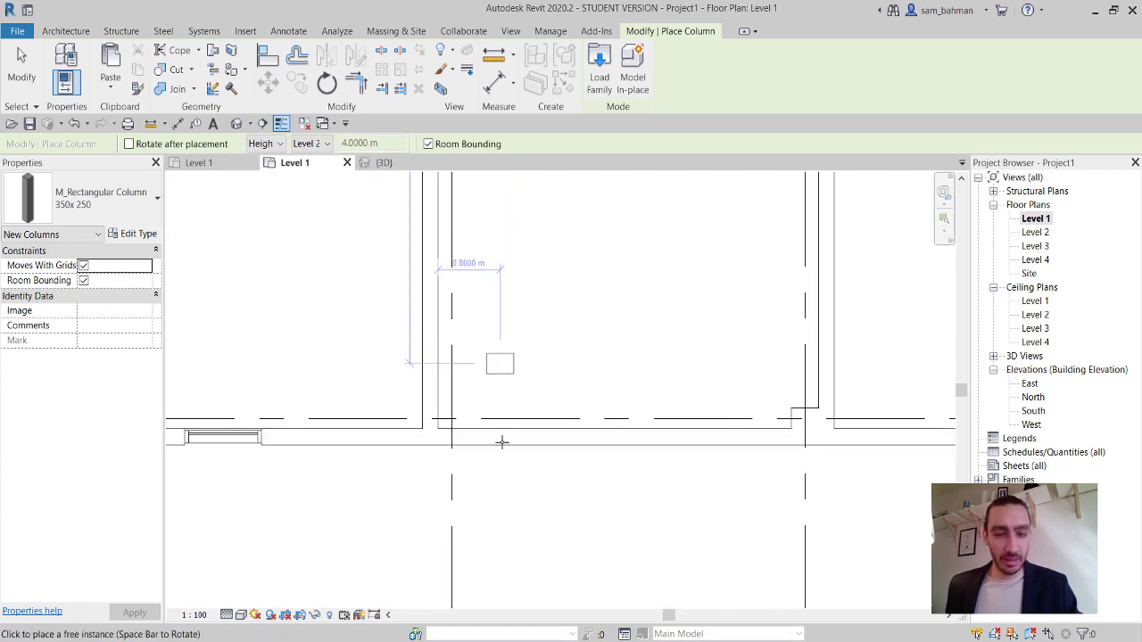
{"action": "left_click", "coordinate": [452, 418]}
Place 350x 250 columns at the intersections of grid 4 with grids B and A.
{"action": "scroll", "coordinate": [420, 371], "scroll_direction": "down", "scroll_amount": 3}
{"action": "middle_click_drag", "start_coordinate": [380, 369], "coordinate": [577, 415]}
{"action": "scroll", "coordinate": [437, 445], "scroll_direction": "up", "scroll_amount": 2}
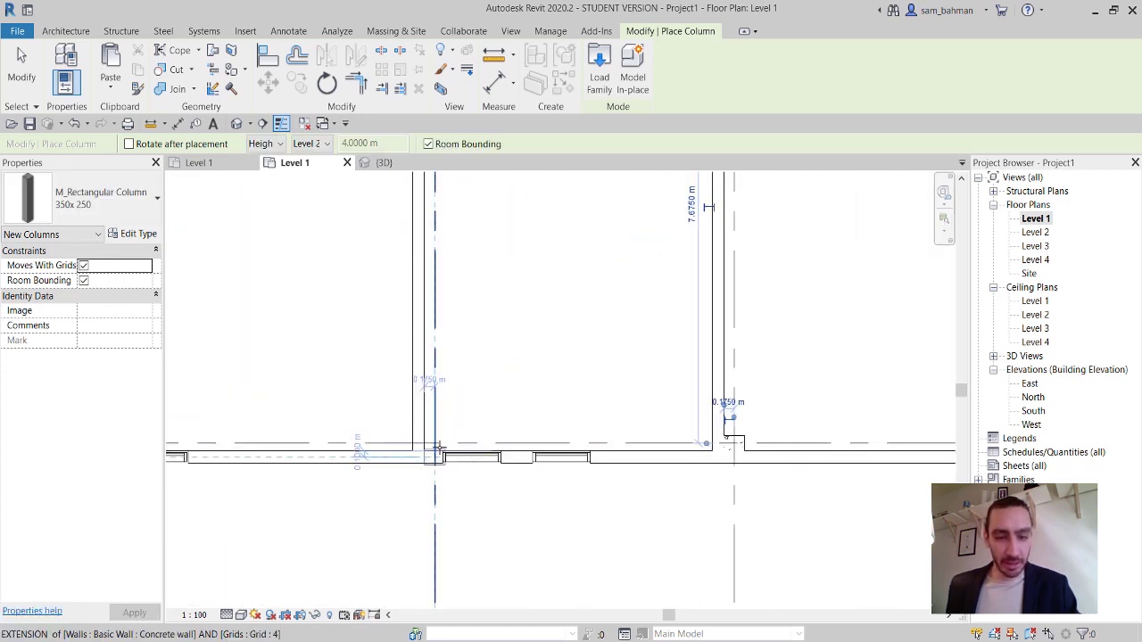
{"action": "scroll", "coordinate": [437, 445], "scroll_direction": "up", "scroll_amount": 2}
{"action": "left_click", "coordinate": [432, 446]}
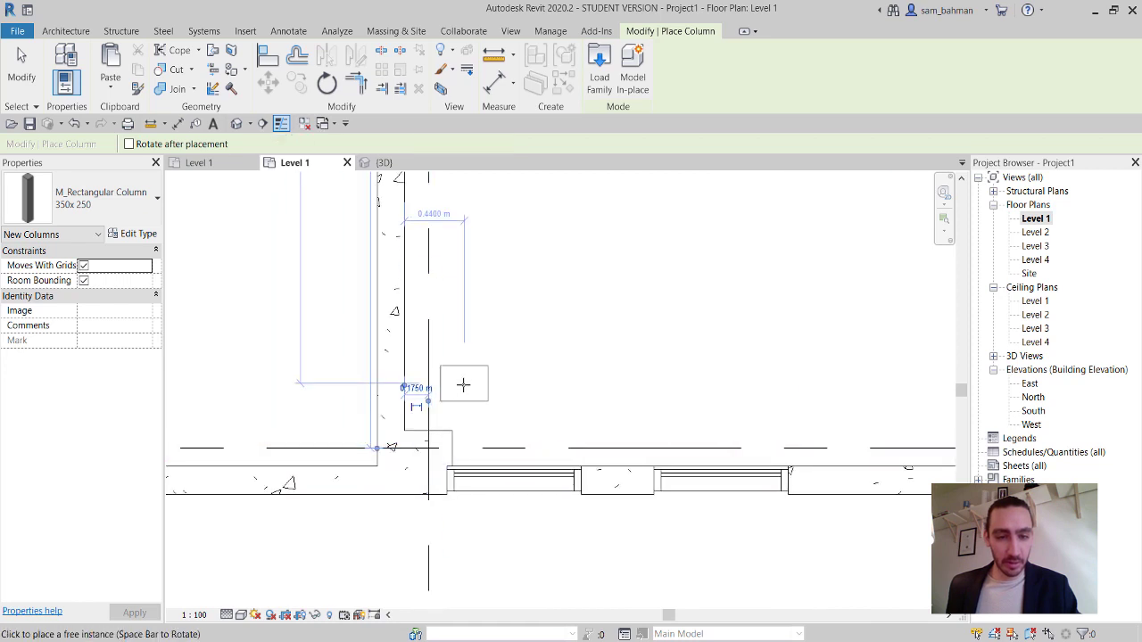
{"action": "scroll", "coordinate": [465, 381], "scroll_direction": "down", "scroll_amount": 3}
{"action": "mouse_move", "coordinate": [486, 321]}
{"action": "middle_mouse_down"}
{"action": "mouse_move", "coordinate": [527, 467]}
{"action": "mouse_move", "coordinate": [527, 540]}
{"action": "middle_mouse_up"}
{"action": "middle_click_drag", "start_coordinate": [511, 383], "coordinate": [517, 513]}
{"action": "scroll", "coordinate": [484, 352], "scroll_direction": "up", "scroll_amount": 3}
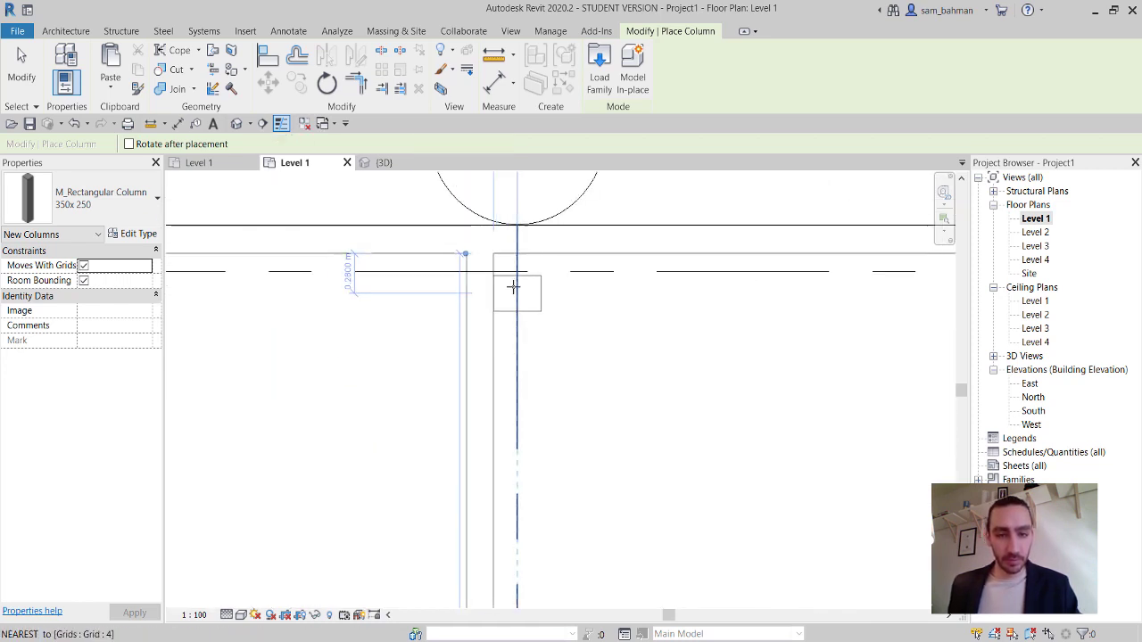
{"action": "left_click", "coordinate": [514, 270]}
Place 350x 250 columns at both corners of the west end, where grid 5 meets grids A and B.
{"action": "scroll", "coordinate": [517, 290], "scroll_direction": "down", "scroll_amount": 4}
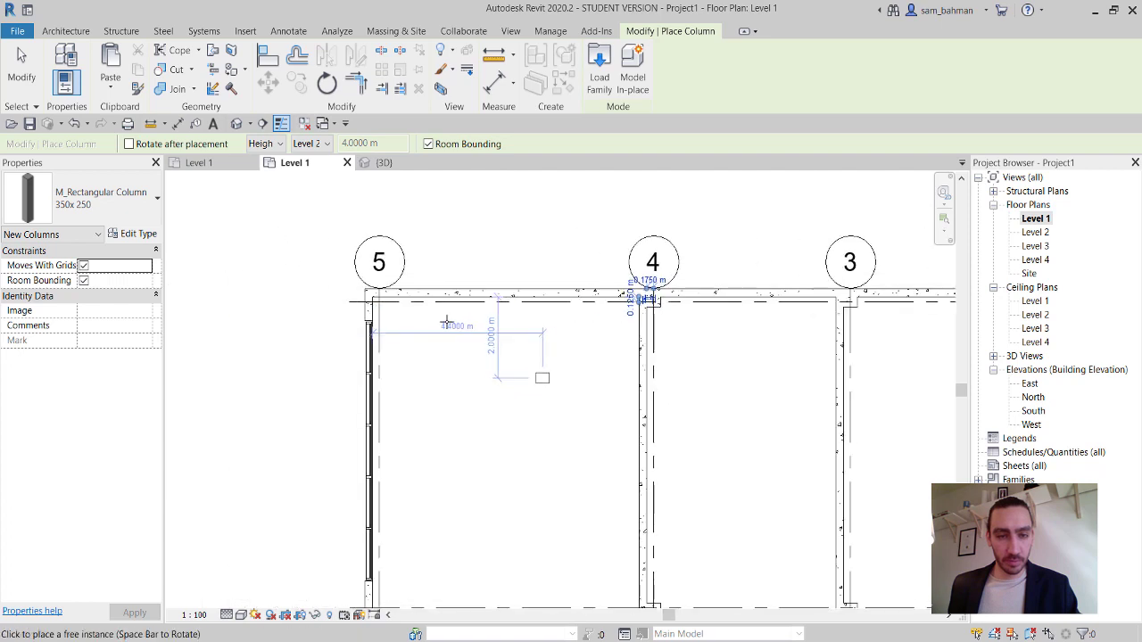
{"action": "scroll", "coordinate": [395, 316], "scroll_direction": "up", "scroll_amount": 5}
{"action": "left_click", "coordinate": [270, 295]}
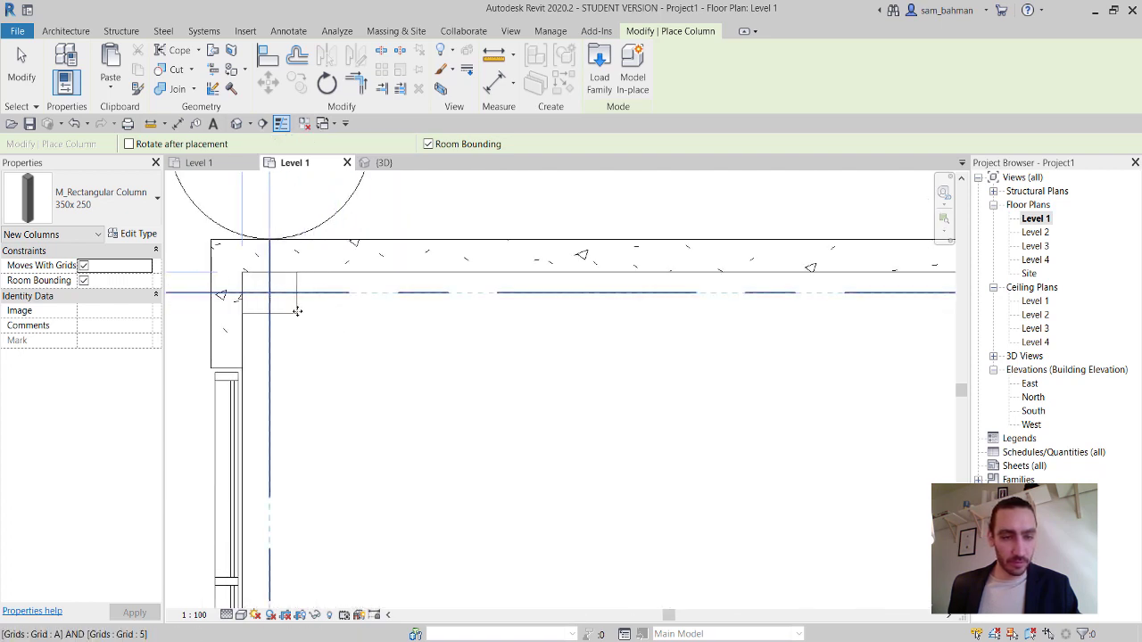
{"action": "scroll", "coordinate": [298, 312], "scroll_direction": "down", "scroll_amount": 4}
{"action": "middle_click_drag", "start_coordinate": [397, 455], "coordinate": [431, 245]}
{"action": "middle_click_drag", "start_coordinate": [399, 575], "coordinate": [411, 430]}
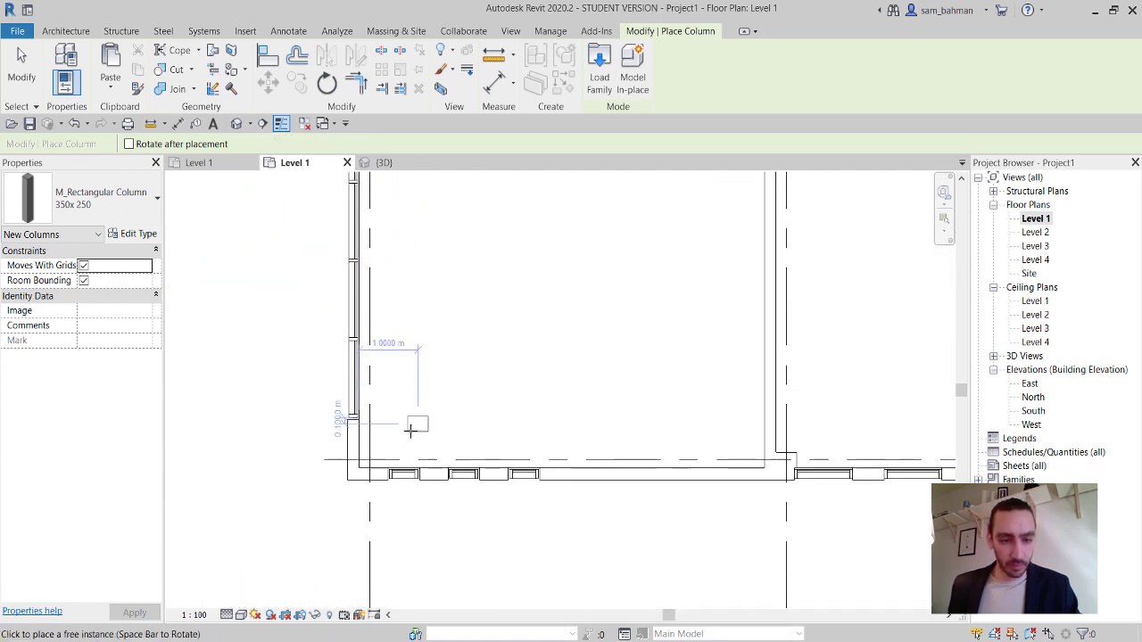
{"action": "left_click", "coordinate": [363, 438]}
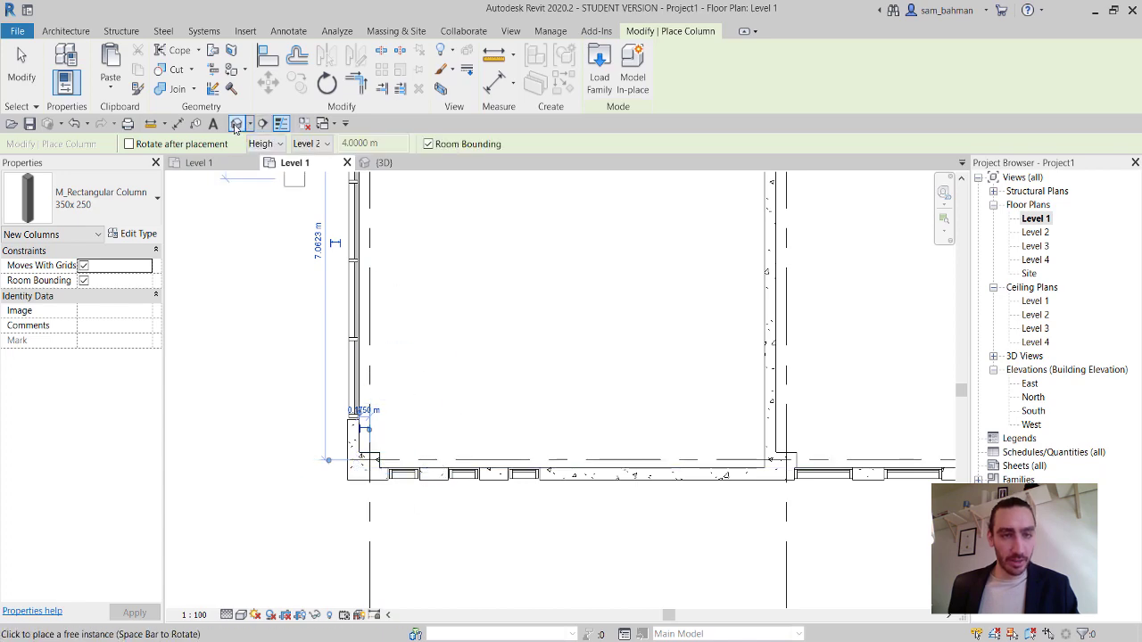
End column placement and examine the ground-floor columns through the storefront glazing in the 3D view.
{"action": "left_click", "coordinate": [235, 124]}
{"action": "key", "text": "Escape"}
{"action": "key", "text": "Escape"}
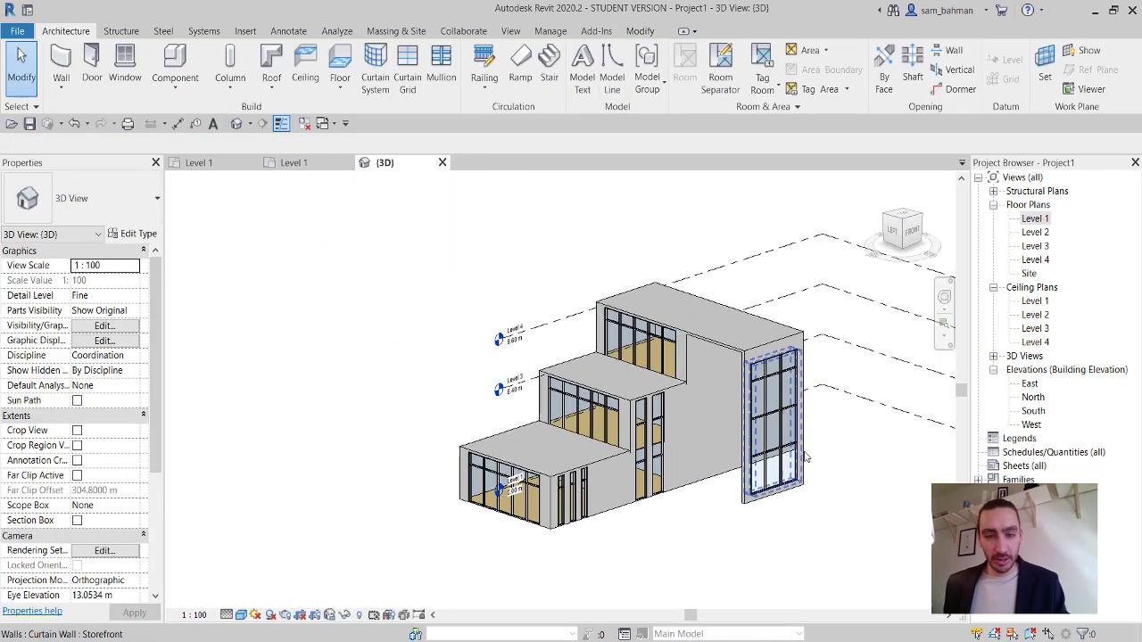
{"action": "middle_click_drag", "start_coordinate": [806, 457], "coordinate": [320, 486], "text": "shift"}
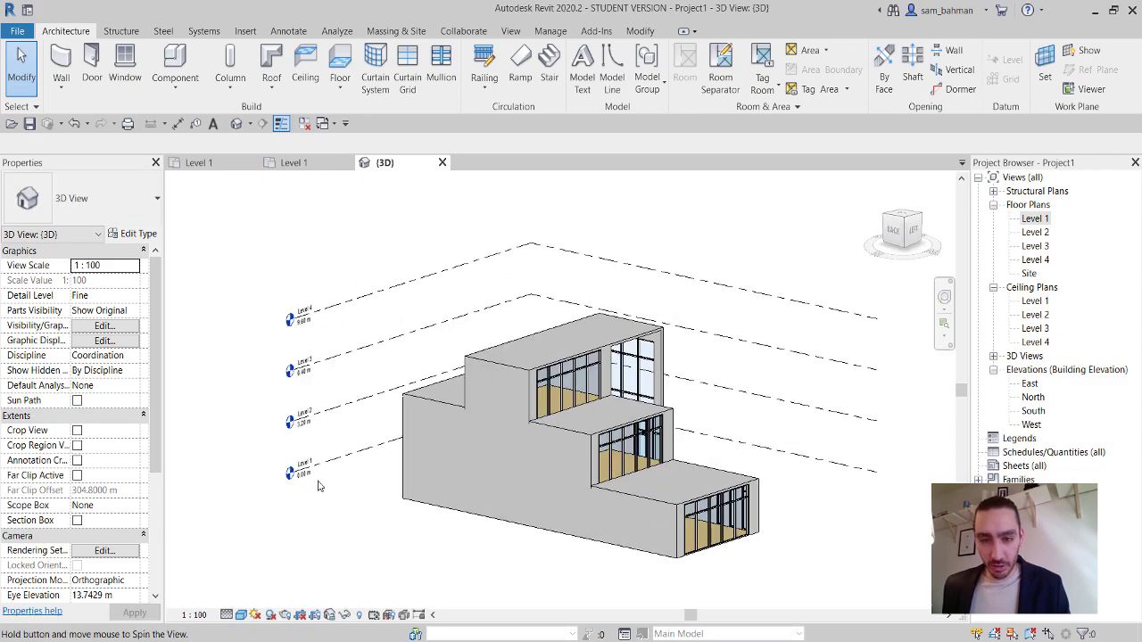
{"action": "middle_click_drag", "start_coordinate": [682, 483], "coordinate": [420, 482], "text": "shift"}
{"action": "scroll", "coordinate": [351, 495], "scroll_direction": "up", "scroll_amount": 5}
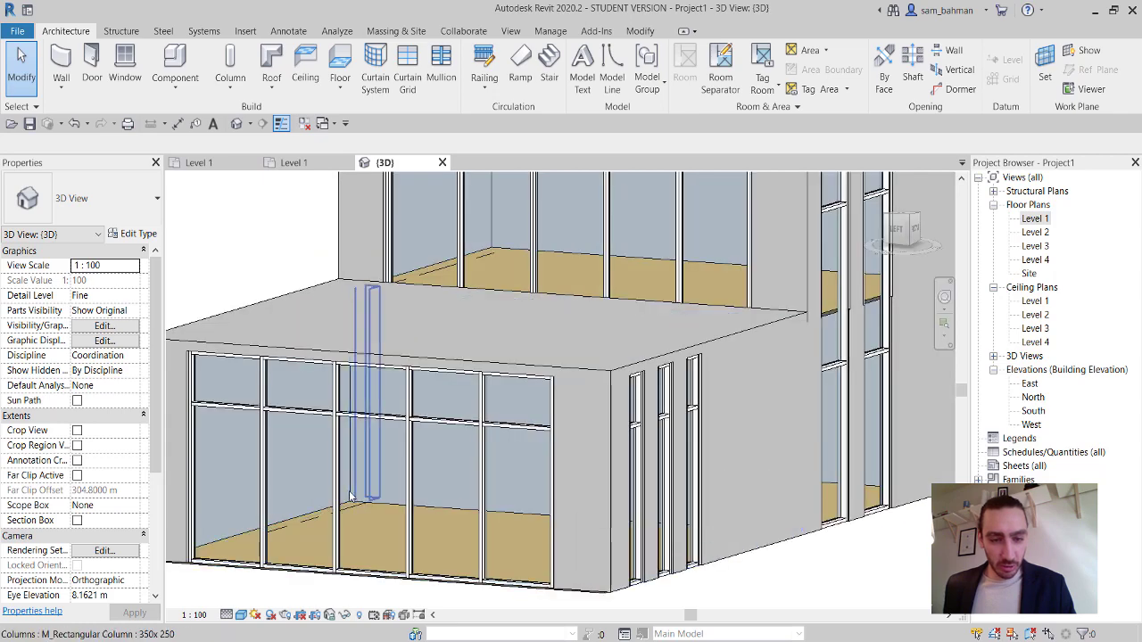
{"action": "scroll", "coordinate": [351, 495], "scroll_direction": "down", "scroll_amount": 5}
{"action": "middle_click_drag", "start_coordinate": [553, 535], "coordinate": [457, 536], "text": "shift"}
{"action": "scroll", "coordinate": [239, 423], "scroll_direction": "up", "scroll_amount": 4}
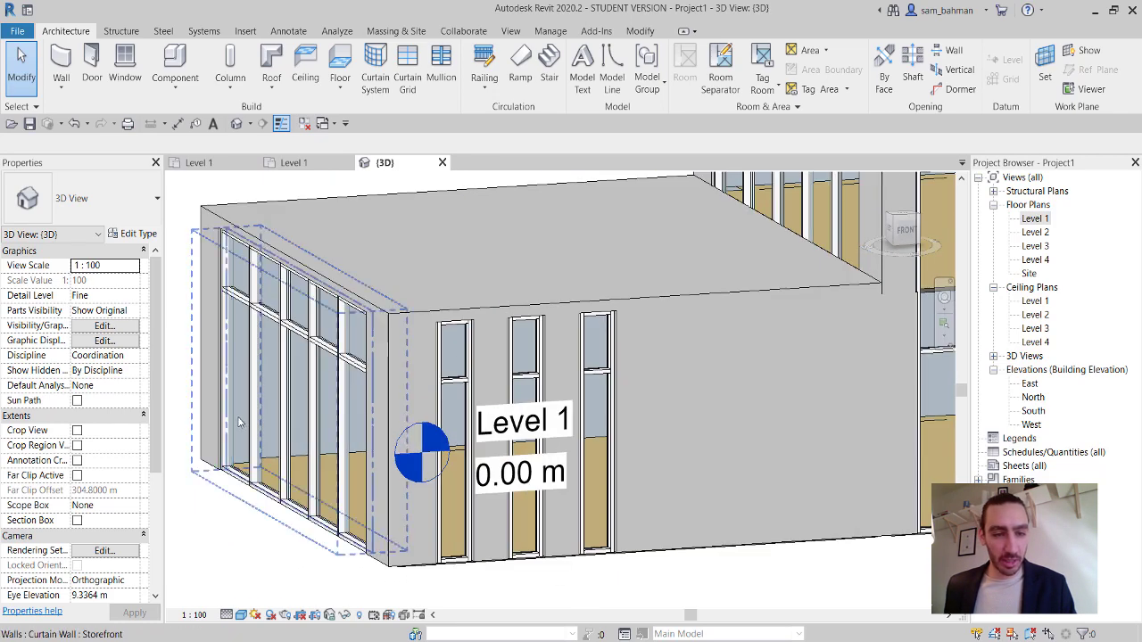
{"action": "scroll", "coordinate": [230, 354], "scroll_direction": "up", "scroll_amount": 3}
{"action": "middle_click_drag", "start_coordinate": [263, 551], "coordinate": [358, 537]}
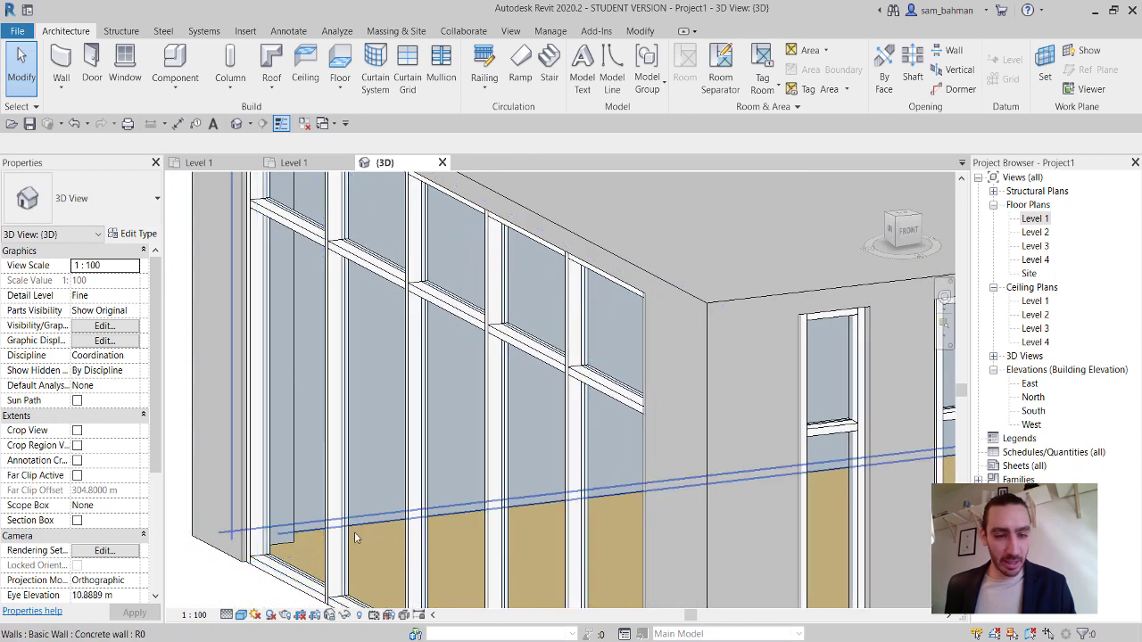
Select all instances of the 350x 250 rectangular column that are visible in the 3D view.
{"action": "left_click", "coordinate": [294, 520]}
{"action": "scroll", "coordinate": [312, 497], "scroll_direction": "down", "scroll_amount": 4}
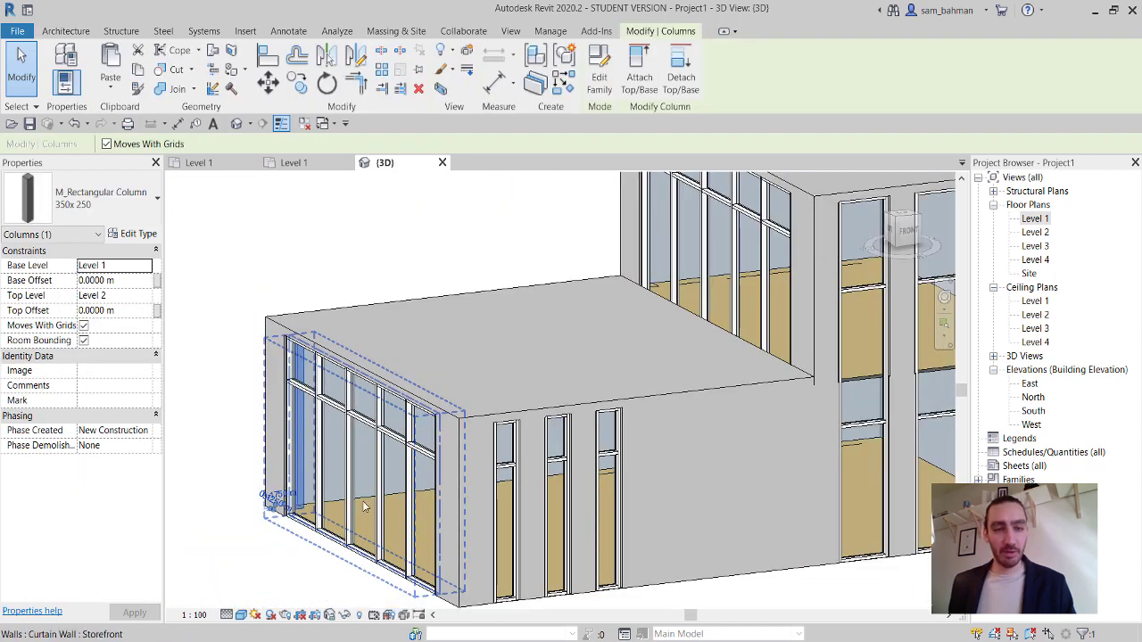
{"action": "middle_click_drag", "start_coordinate": [492, 490], "coordinate": [302, 455], "text": "shift"}
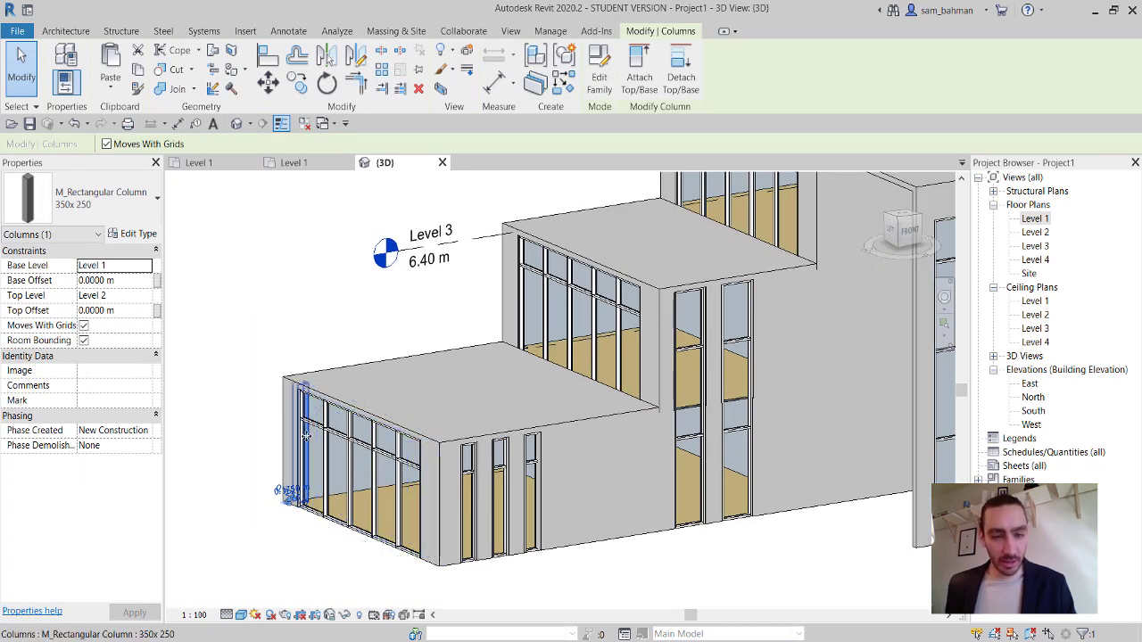
{"action": "right_click", "coordinate": [305, 435]}
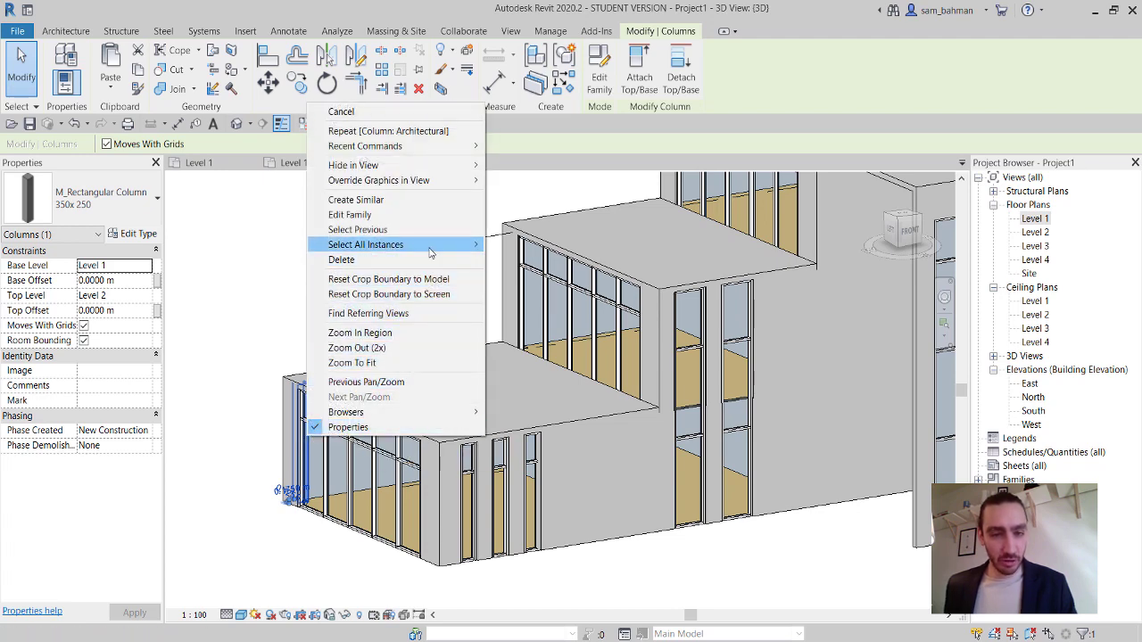
{"action": "mouse_move", "coordinate": [429, 255]}
{"action": "left_click", "coordinate": [545, 247]}
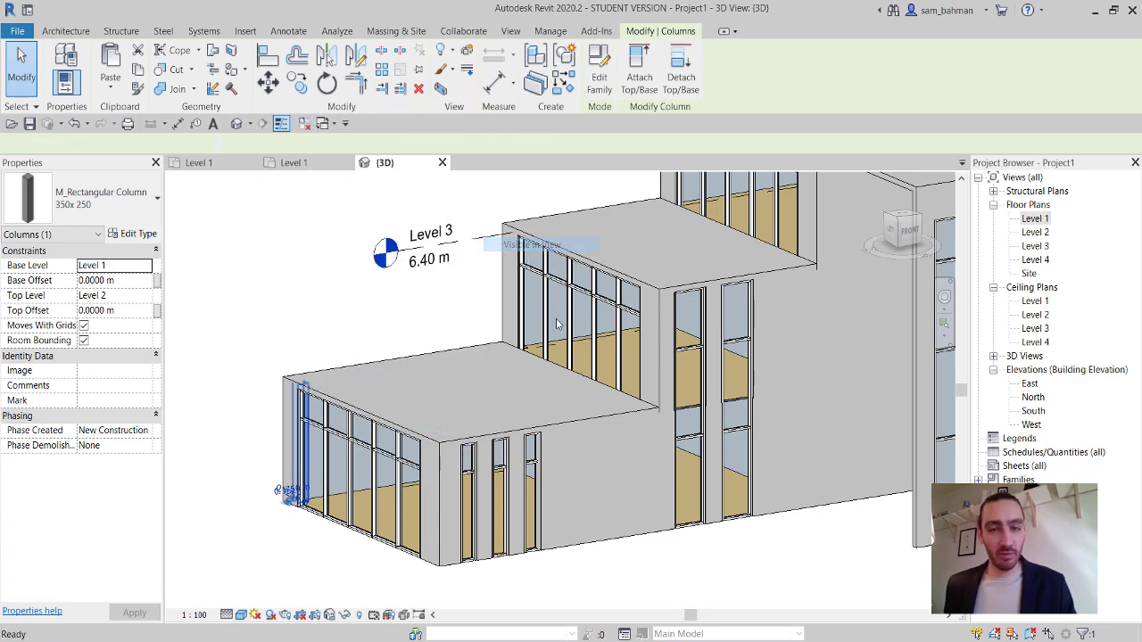
{"action": "scroll", "coordinate": [561, 323], "scroll_direction": "down", "scroll_amount": 3}
{"action": "middle_click_drag", "start_coordinate": [657, 411], "coordinate": [563, 460]}
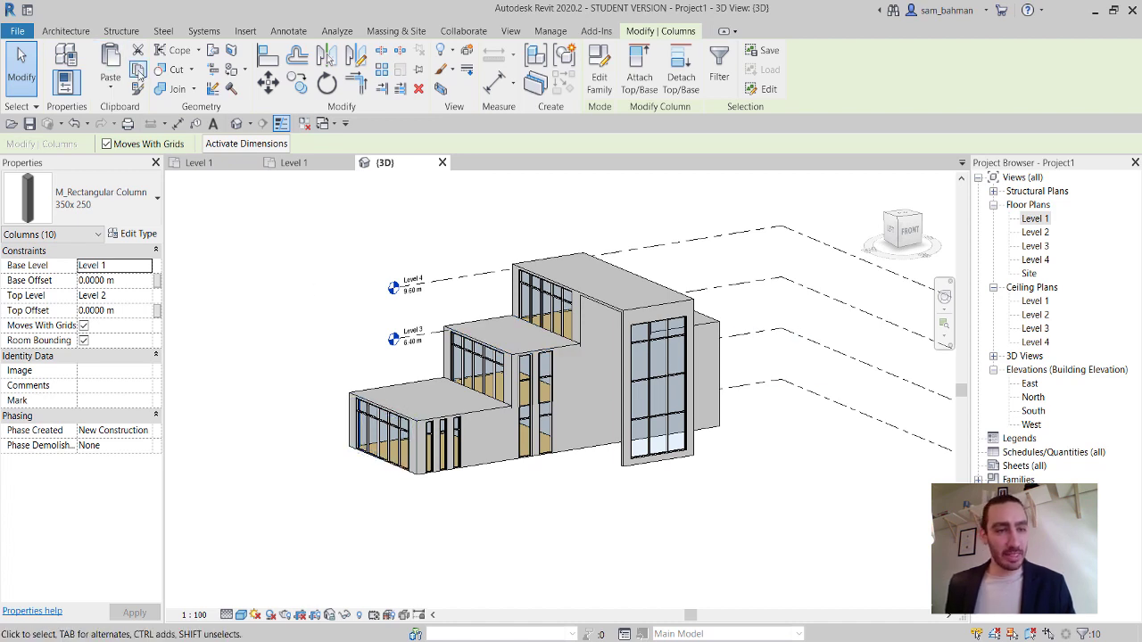
Copy the selected columns and paste them aligned to Level 1, Level 2, Level 3 and Level 4.
{"action": "left_click", "coordinate": [137, 73]}
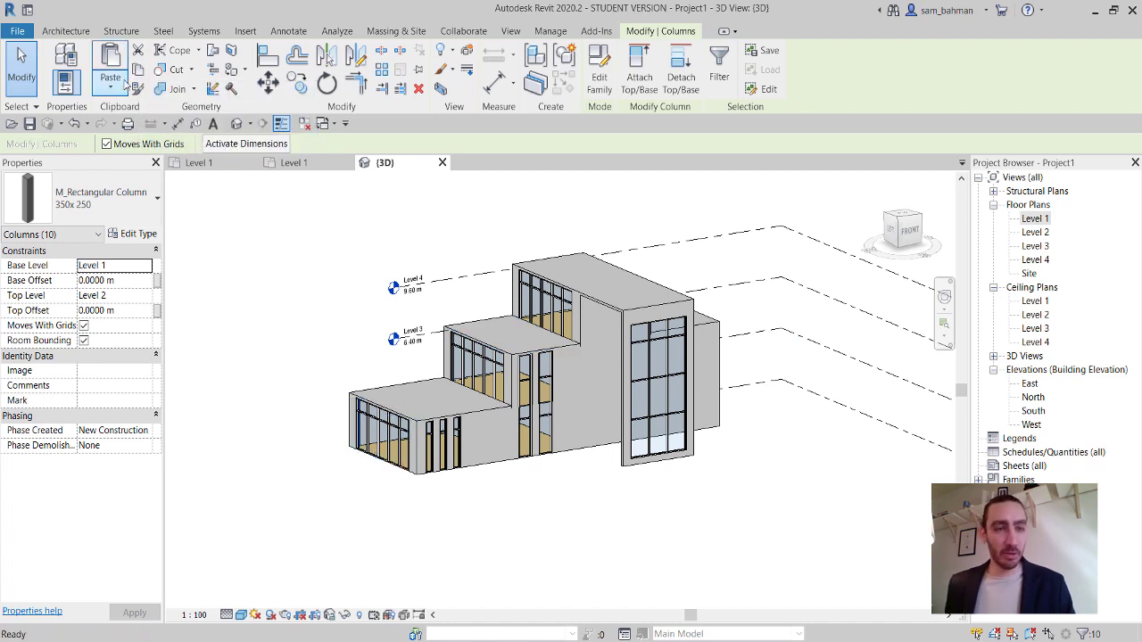
{"action": "left_click", "coordinate": [109, 82]}
{"action": "left_click", "coordinate": [142, 144]}
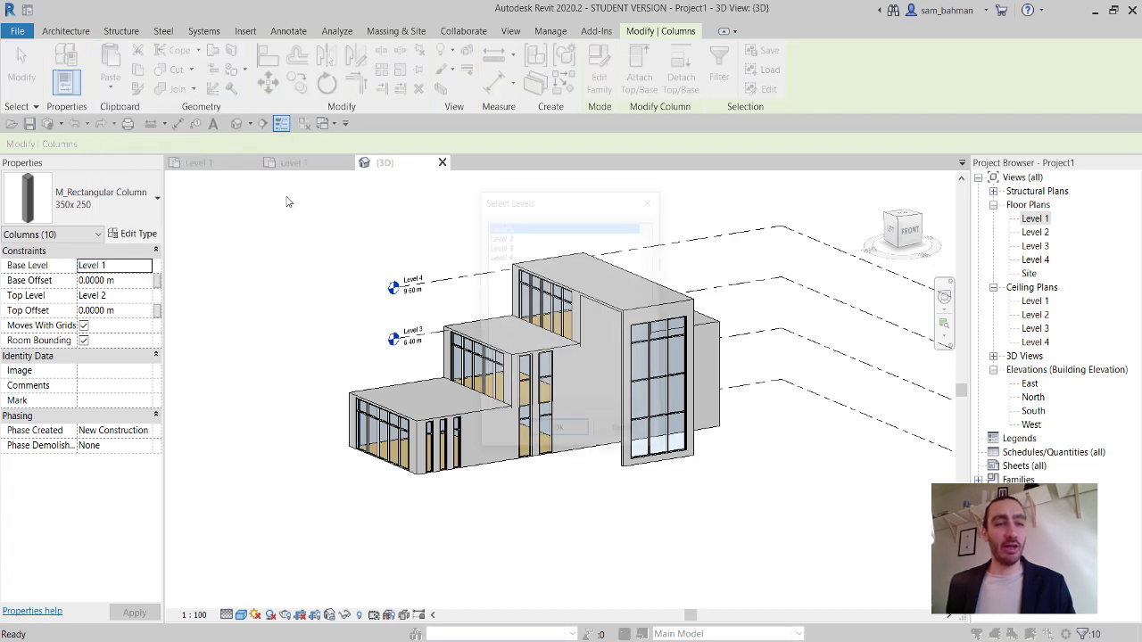
{"action": "left_click", "coordinate": [513, 236], "text": "ctrl"}
{"action": "left_click", "coordinate": [510, 246], "text": "ctrl"}
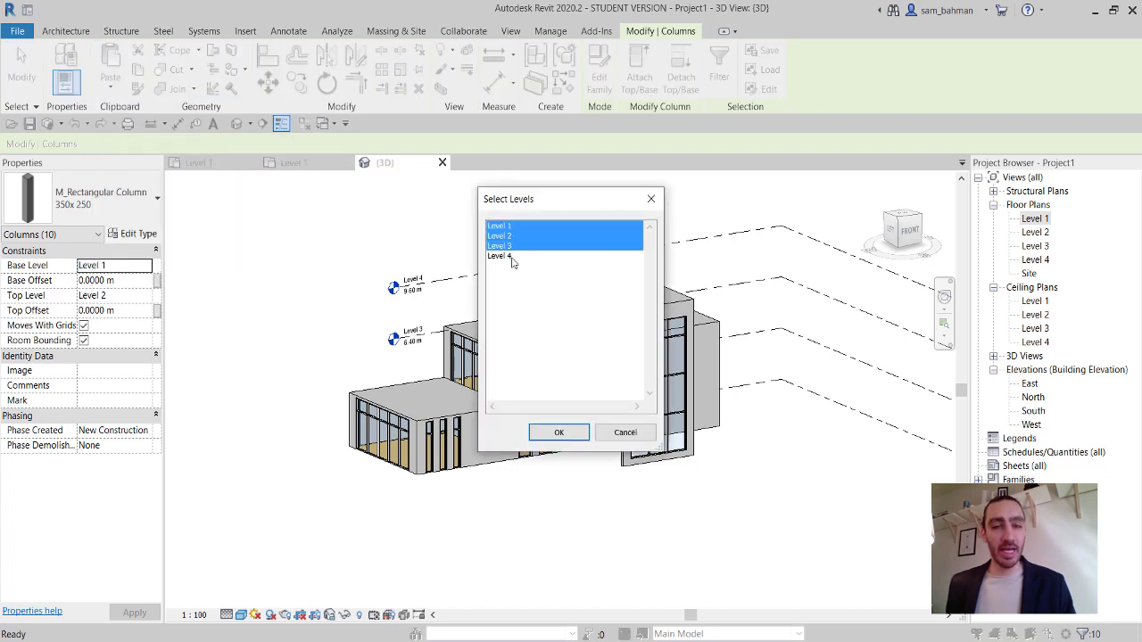
{"action": "left_click", "coordinate": [514, 256], "text": "ctrl"}
{"action": "left_click", "coordinate": [559, 433]}
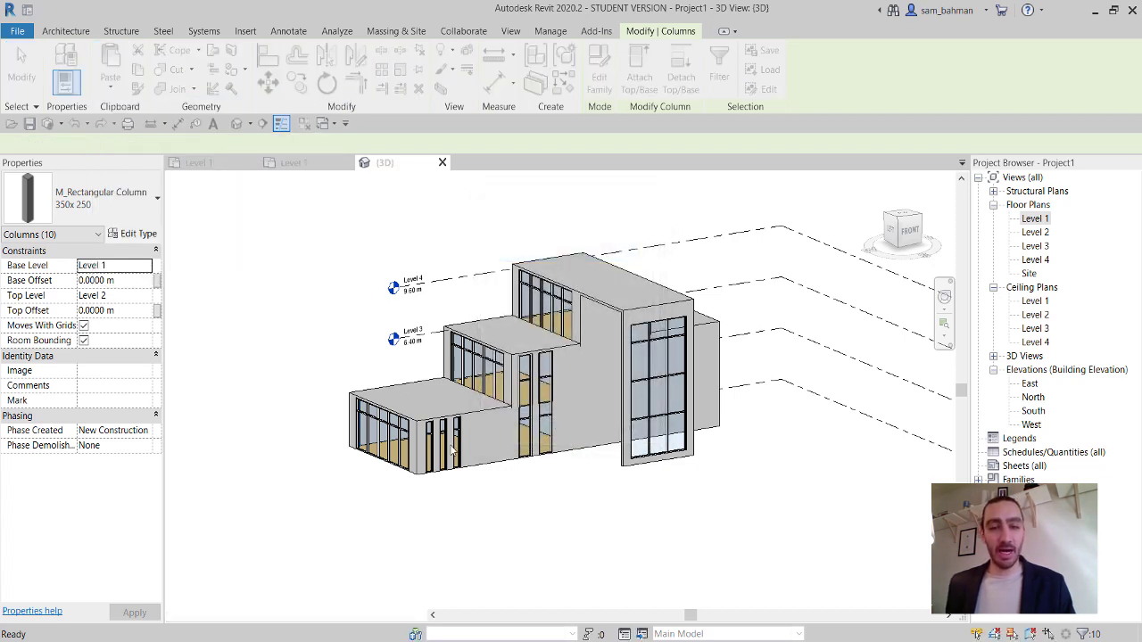
{"action": "left_click", "coordinate": [553, 533]}
Delete the entire row of columns standing above Level 4.
{"action": "middle_click_drag", "start_coordinate": [536, 474], "coordinate": [606, 437], "text": "shift"}
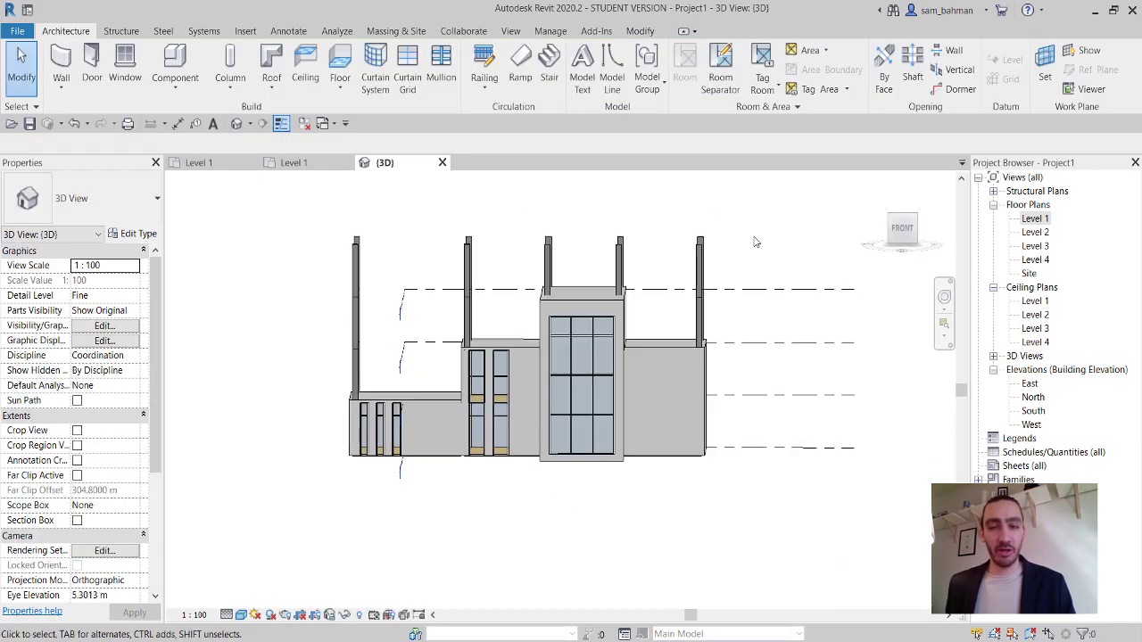
{"action": "left_click_drag", "start_coordinate": [735, 252], "coordinate": [239, 224]}
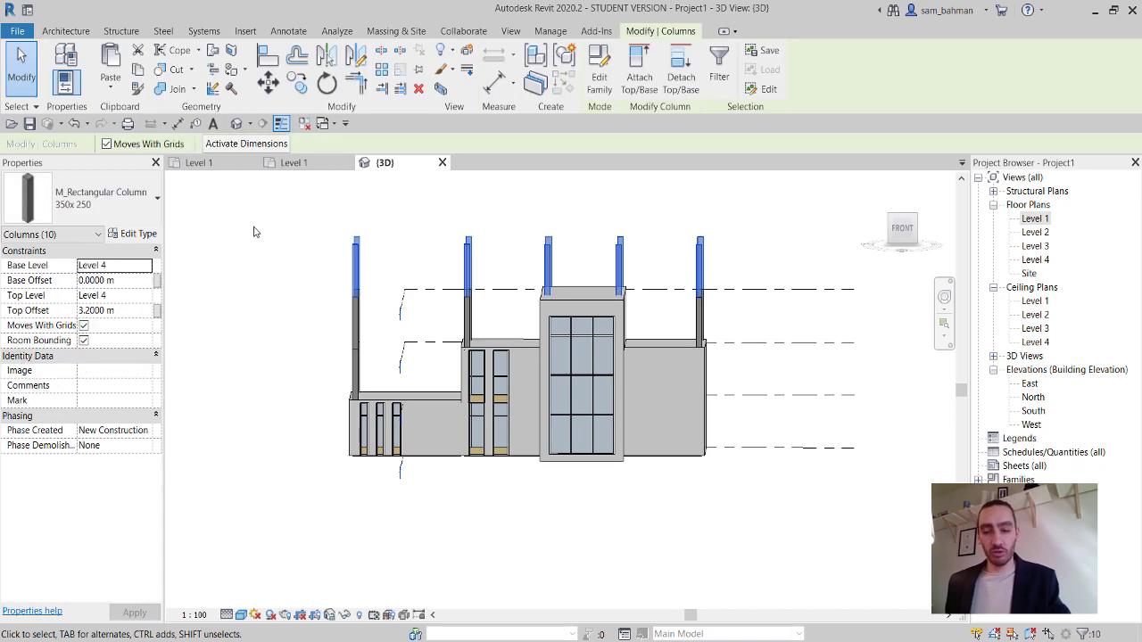
{"action": "key", "text": "Delete"}
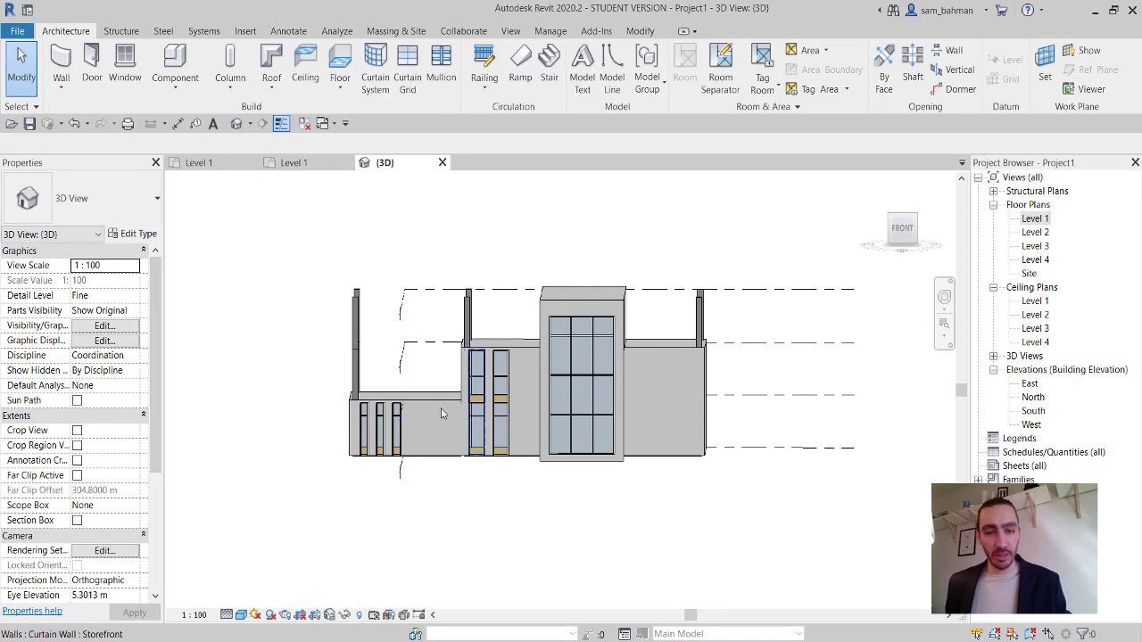
Delete the four surplus columns rising above the roof of the single-storey block.
{"action": "middle_click_drag", "start_coordinate": [497, 421], "coordinate": [392, 385], "text": "shift"}
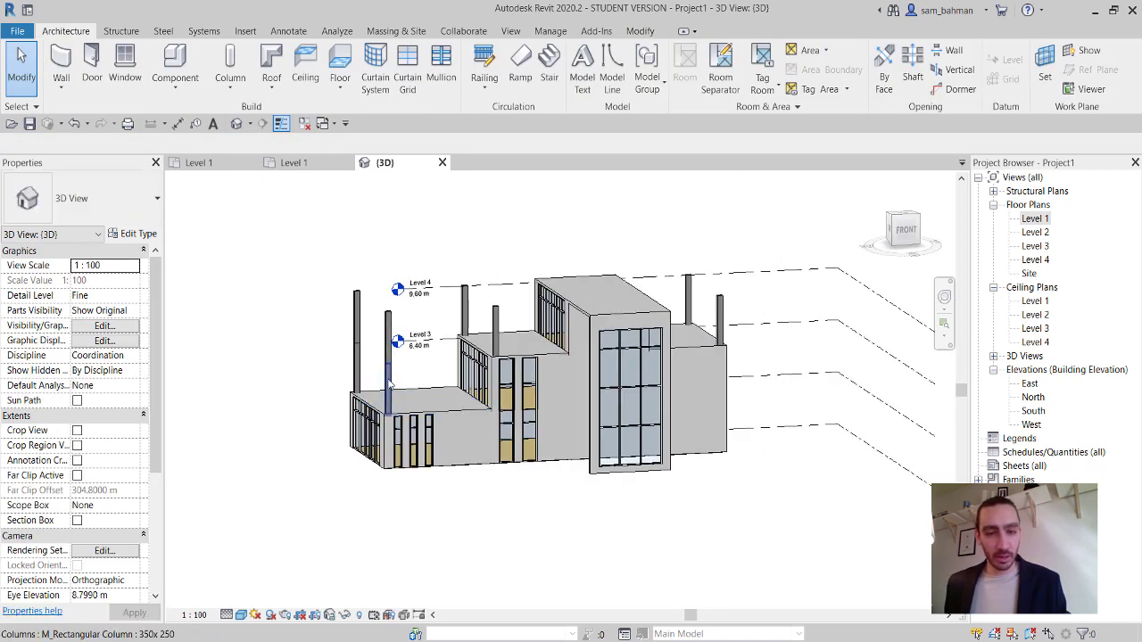
{"action": "left_click", "coordinate": [389, 384]}
{"action": "key", "text": "Delete"}
{"action": "left_click", "coordinate": [388, 357]}
{"action": "key", "text": "Delete"}
{"action": "left_click", "coordinate": [358, 365]}
{"action": "key", "text": "Delete"}
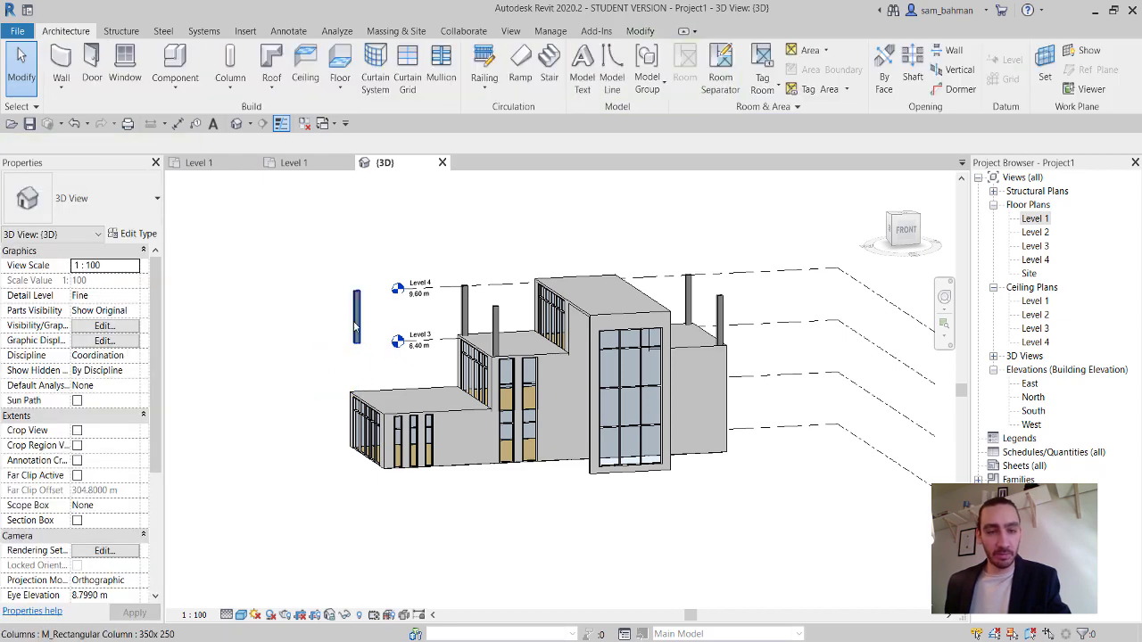
{"action": "left_click", "coordinate": [357, 333]}
{"action": "key", "text": "Delete"}
Delete the four columns projecting above the Level 3 roofs on both sides of the tallest block.
{"action": "left_click", "coordinate": [464, 316]}
{"action": "key", "text": "Delete"}
{"action": "left_click", "coordinate": [495, 332]}
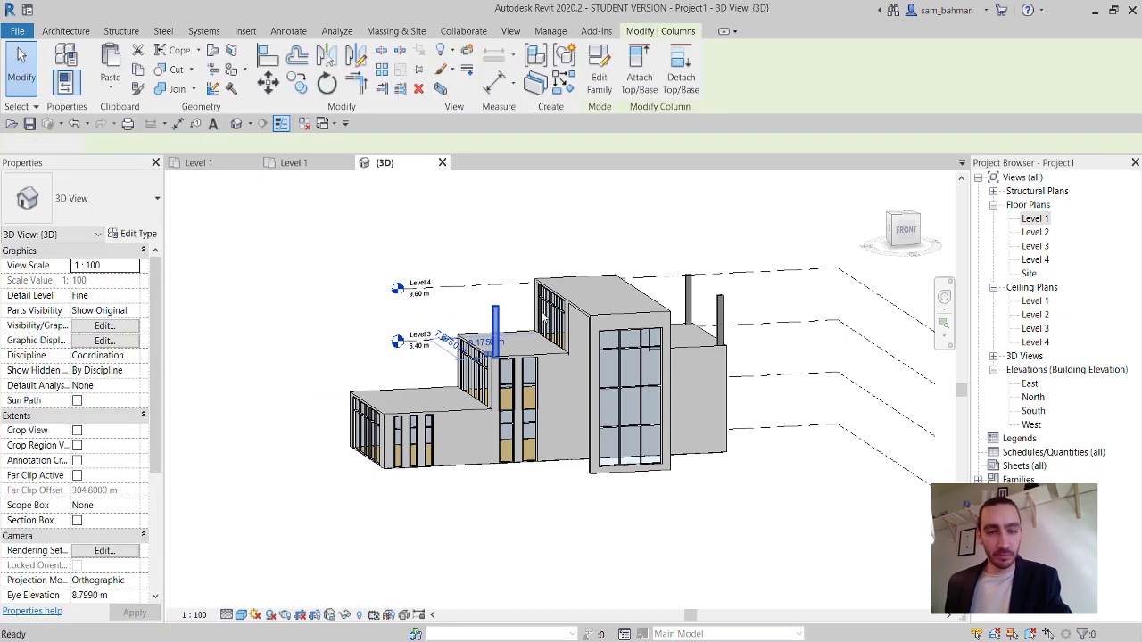
{"action": "key", "text": "Delete"}
{"action": "left_click", "coordinate": [687, 294]}
{"action": "key", "text": "Delete"}
{"action": "left_click", "coordinate": [719, 310]}
{"action": "key", "text": "Delete"}
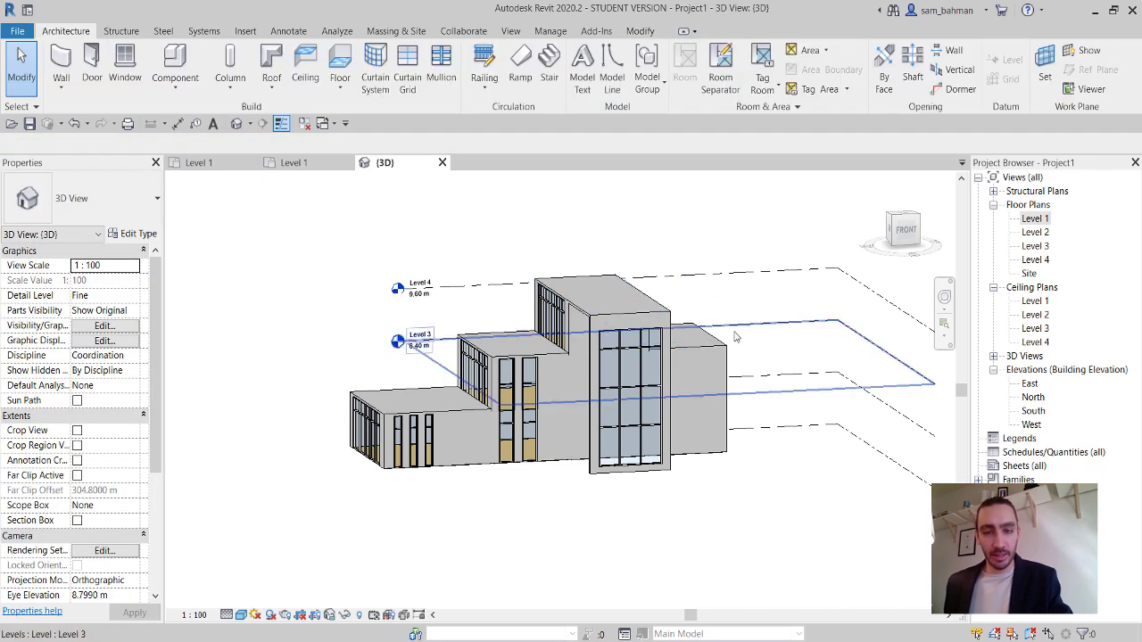
Temporarily isolate the Columns category in the 3D view and examine the column layout across the storeys.
{"action": "middle_click_drag", "start_coordinate": [739, 373], "coordinate": [629, 425], "text": "shift"}
{"action": "scroll", "coordinate": [363, 409], "scroll_direction": "up", "scroll_amount": 3}
{"action": "middle_click_drag", "start_coordinate": [403, 498], "coordinate": [361, 474], "text": "shift"}
{"action": "scroll", "coordinate": [358, 454], "scroll_direction": "up", "scroll_amount": 3}
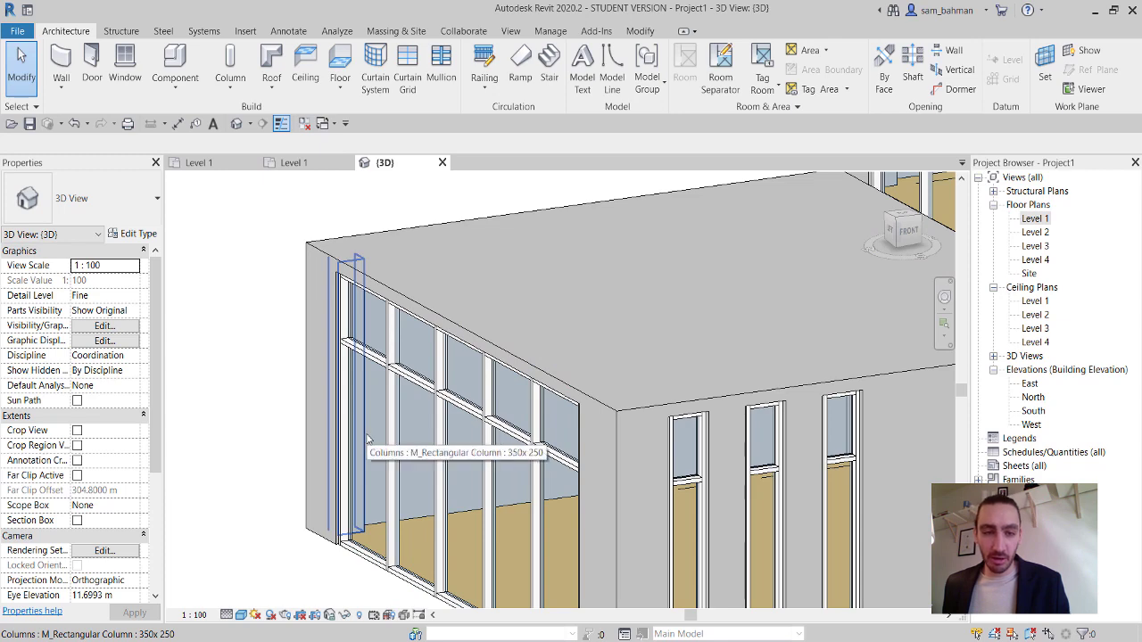
{"action": "left_click", "coordinate": [368, 439]}
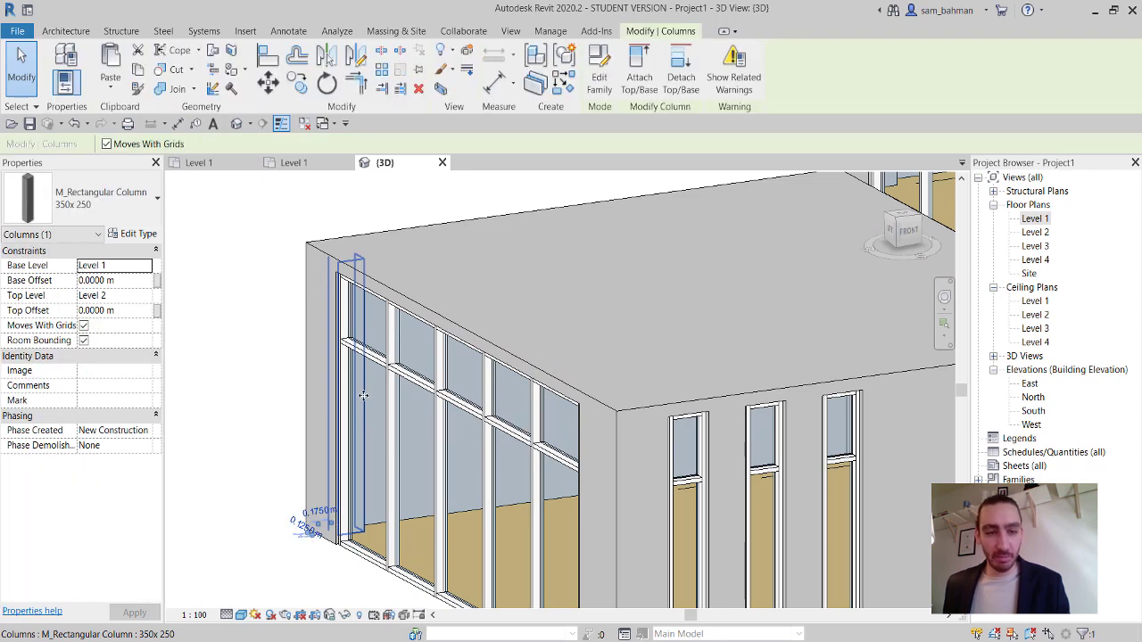
{"action": "left_click", "coordinate": [346, 617]}
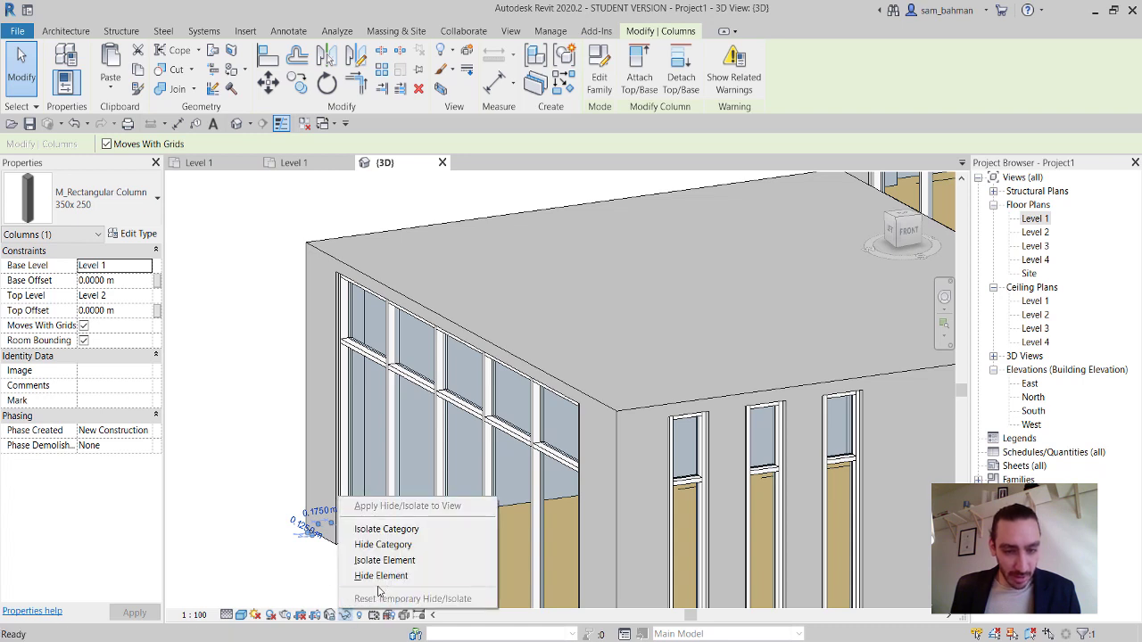
{"action": "left_click", "coordinate": [404, 529]}
{"action": "scroll", "coordinate": [565, 365], "scroll_direction": "down", "scroll_amount": 4}
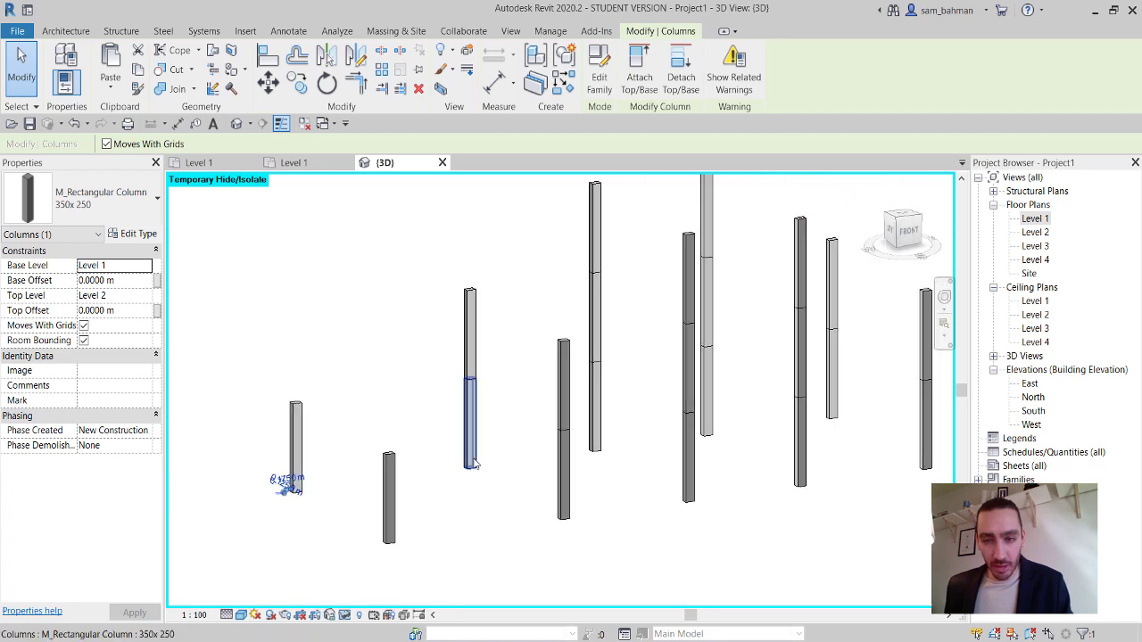
{"action": "scroll", "coordinate": [474, 463], "scroll_direction": "down", "scroll_amount": 3}
{"action": "middle_click_drag", "start_coordinate": [634, 499], "coordinate": [660, 501]}
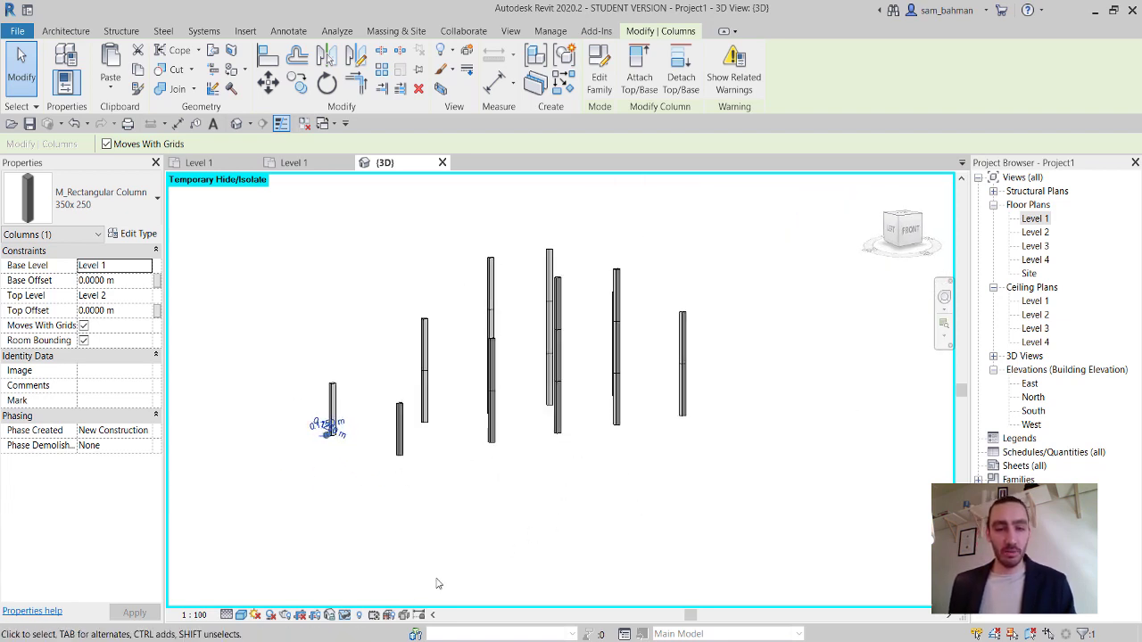
Reset the temporary hide/isolate and view the whole house from the front corner.
{"action": "left_click", "coordinate": [344, 616]}
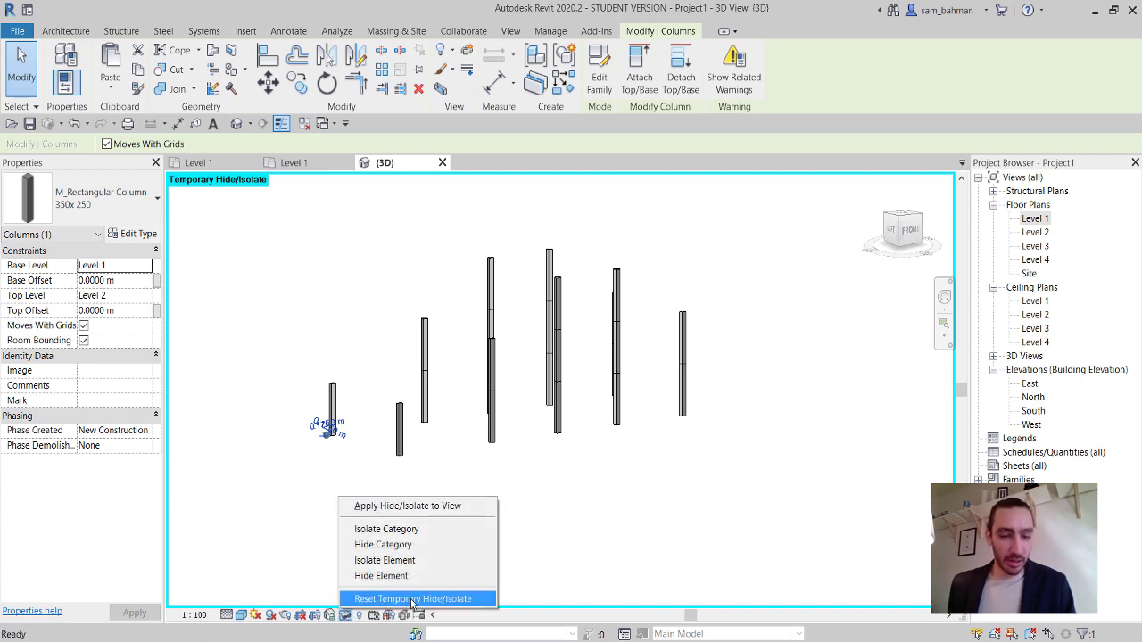
{"action": "left_click", "coordinate": [443, 604]}
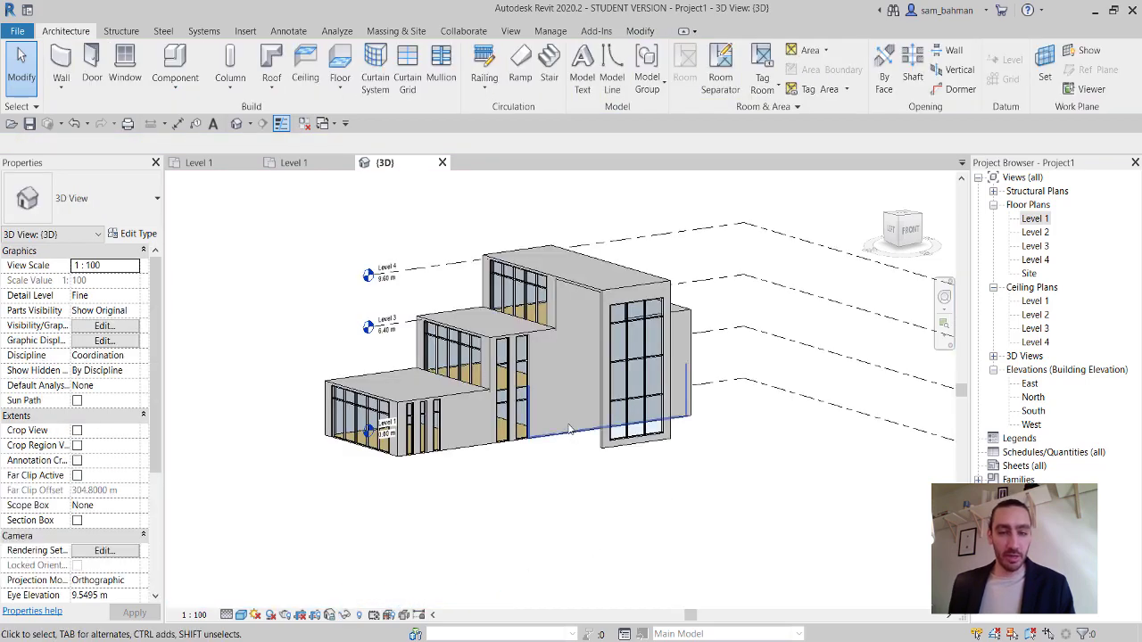
{"action": "middle_click_drag", "start_coordinate": [568, 429], "coordinate": [684, 454], "text": "shift"}
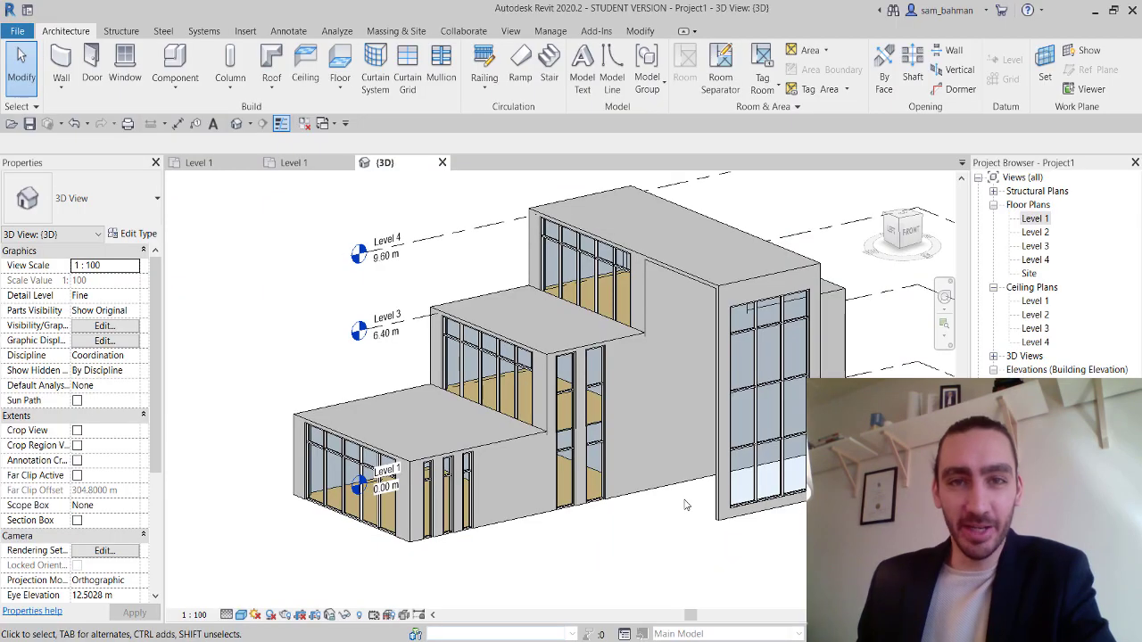